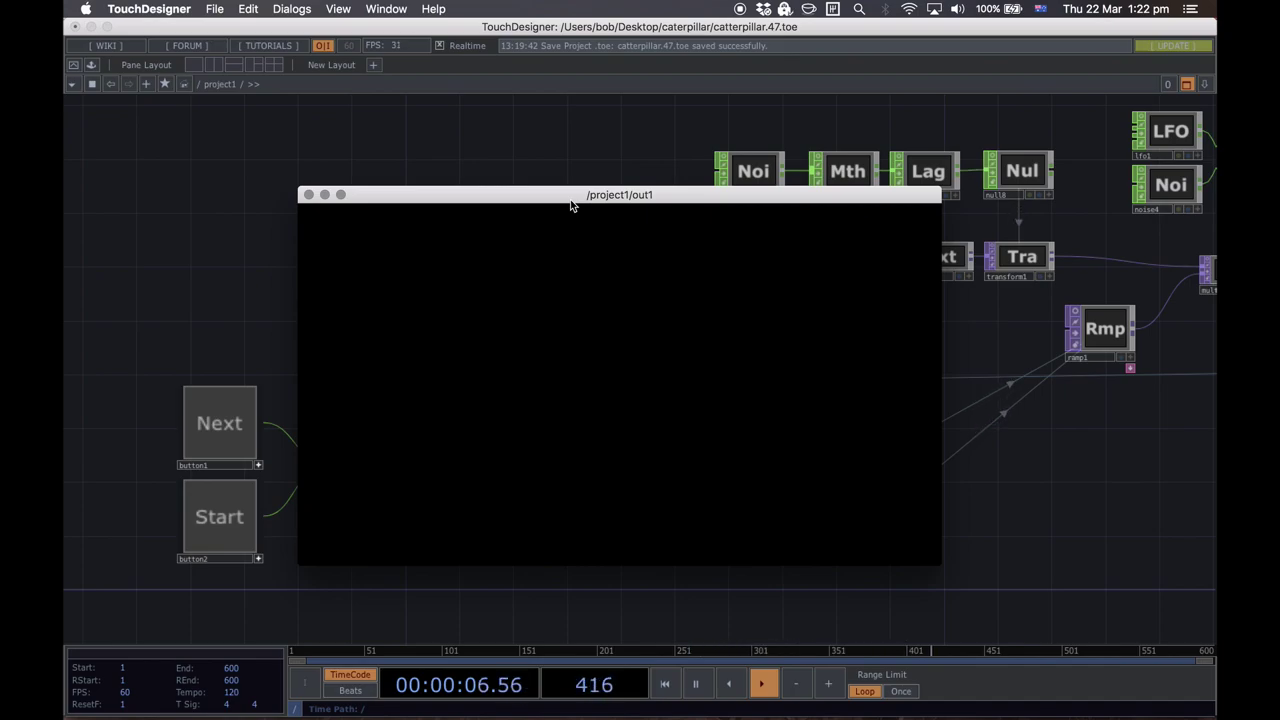
Step: Preview the caterpillar project's text output by advancing through its phrases, and close the output window
{"action": "left_click_drag", "start_coordinate": [546, 198], "coordinate": [551, 209]}
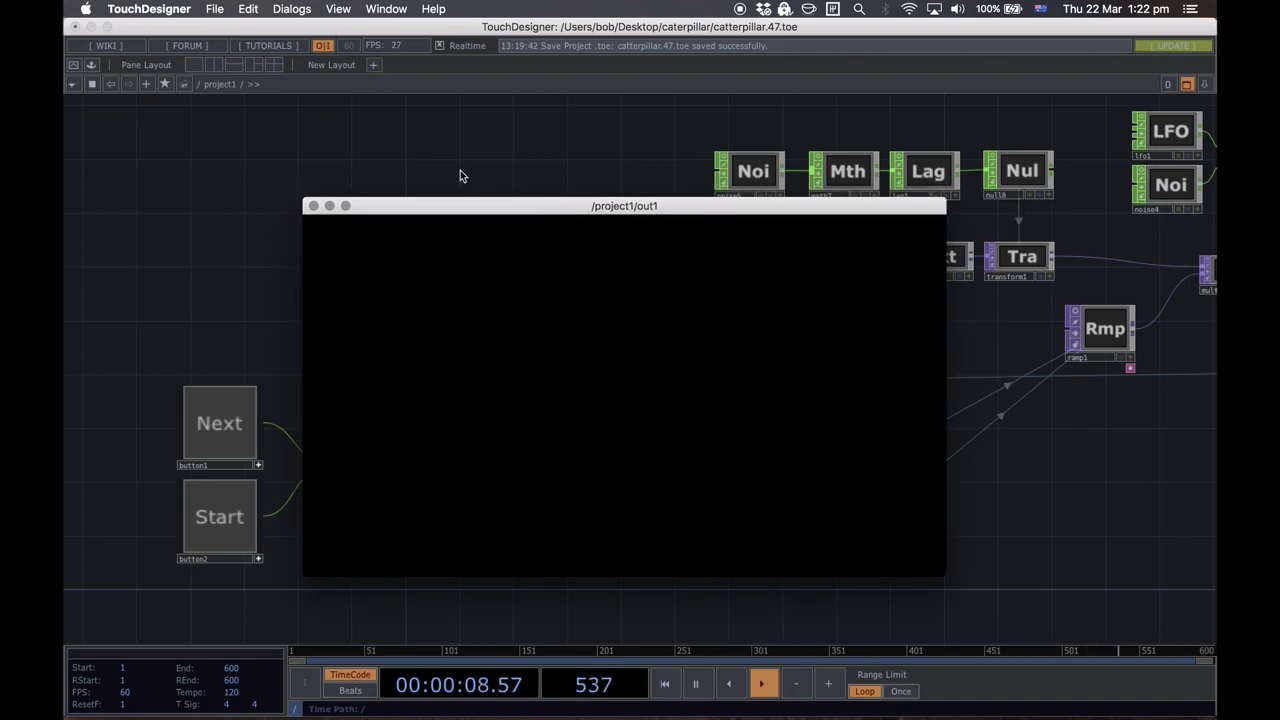
{"action": "left_click_drag", "start_coordinate": [184, 297], "coordinate": [194, 204]}
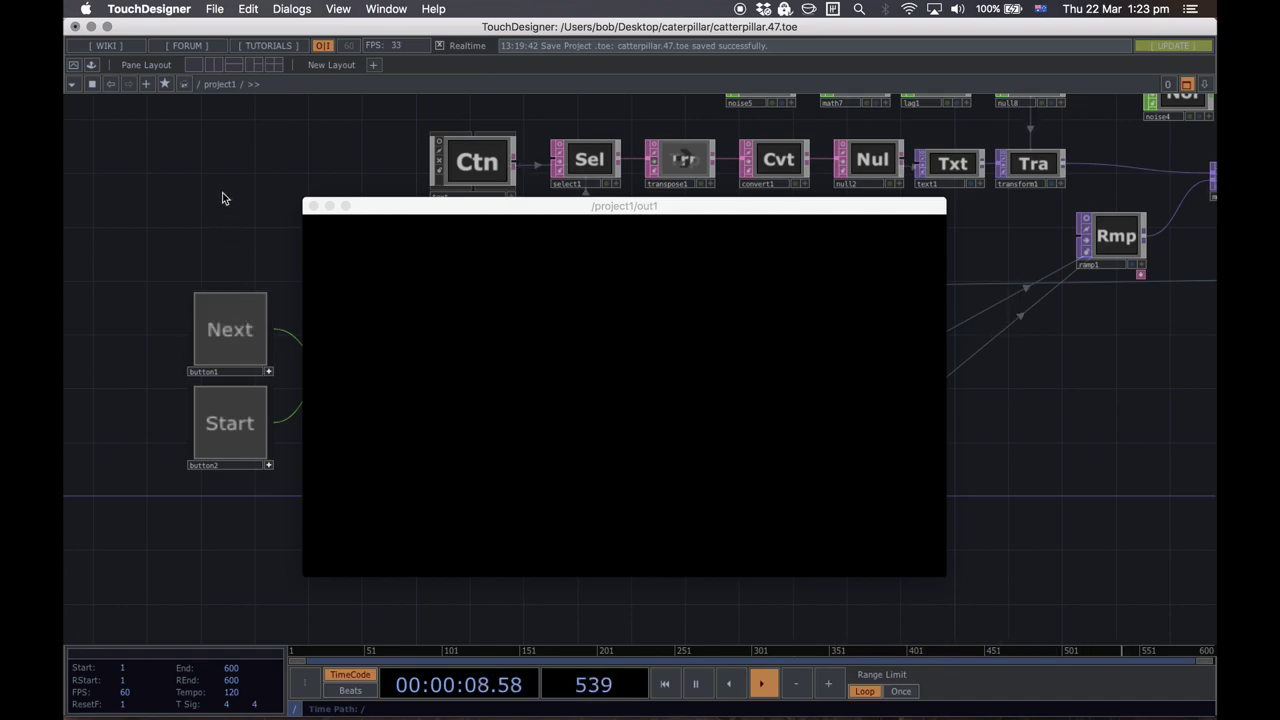
{"action": "left_click", "coordinate": [229, 326]}
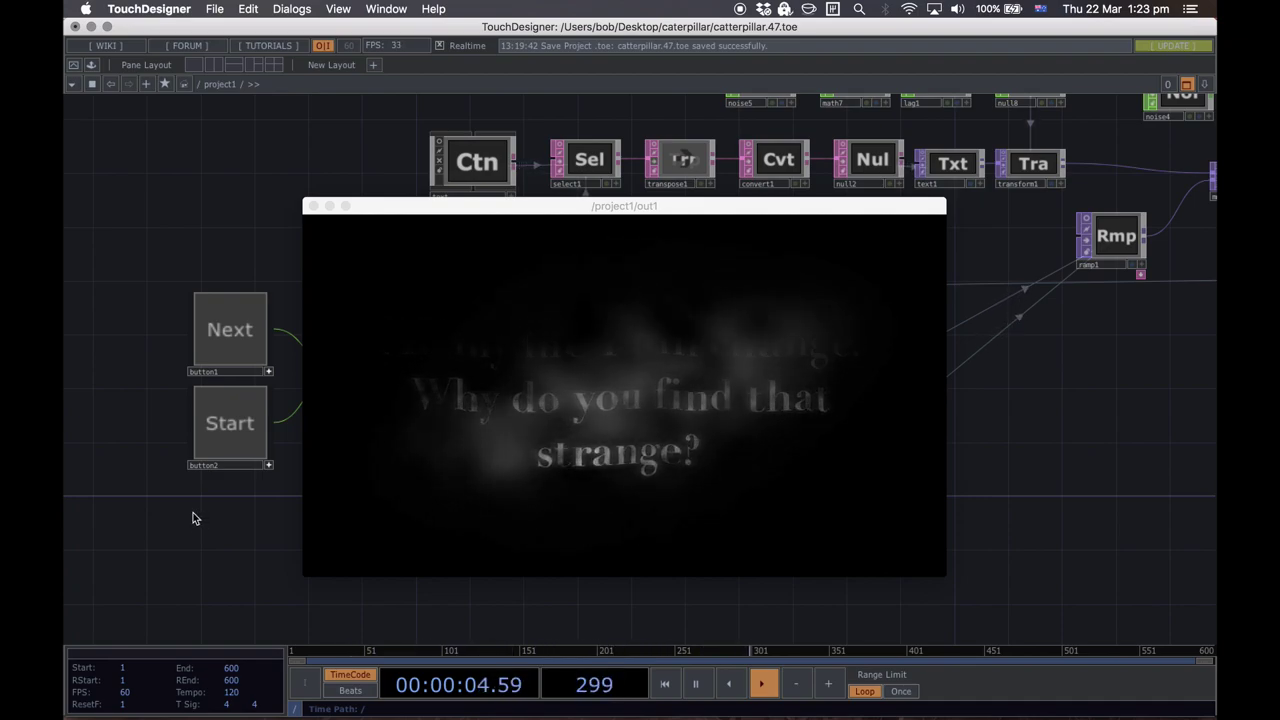
{"action": "left_click", "coordinate": [221, 354]}
{"action": "left_click", "coordinate": [222, 335]}
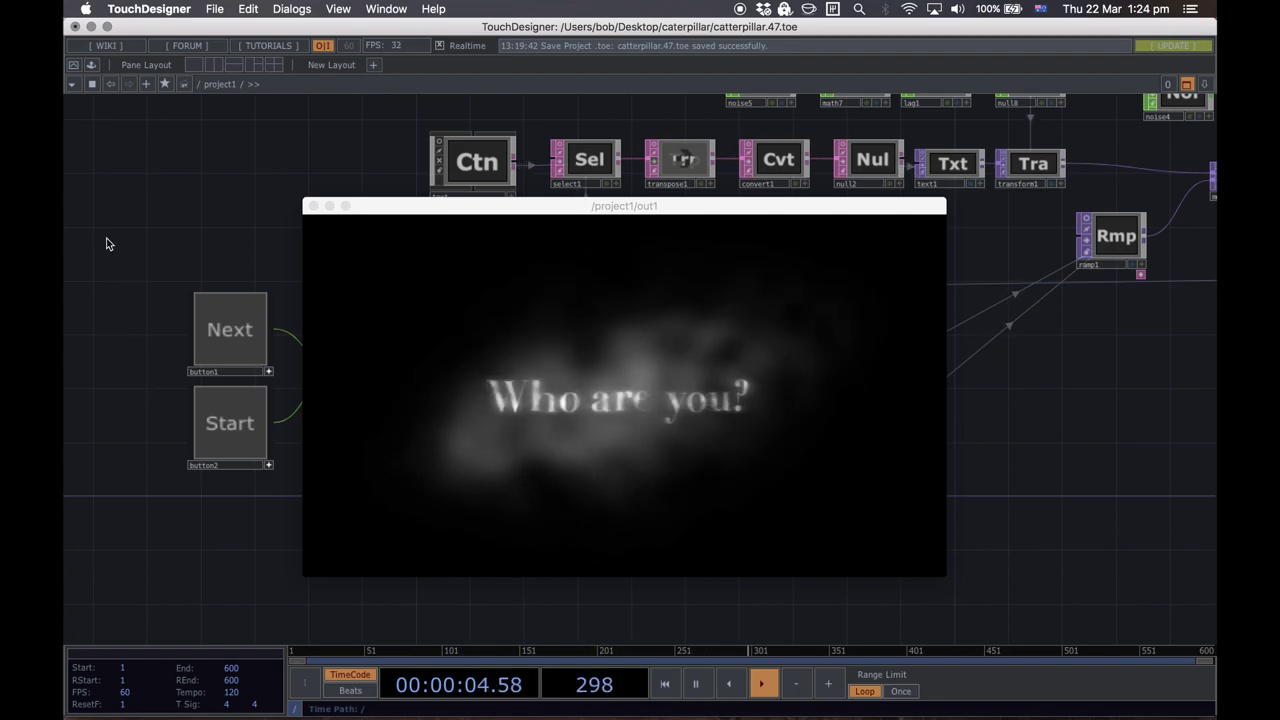
{"action": "left_click", "coordinate": [313, 206]}
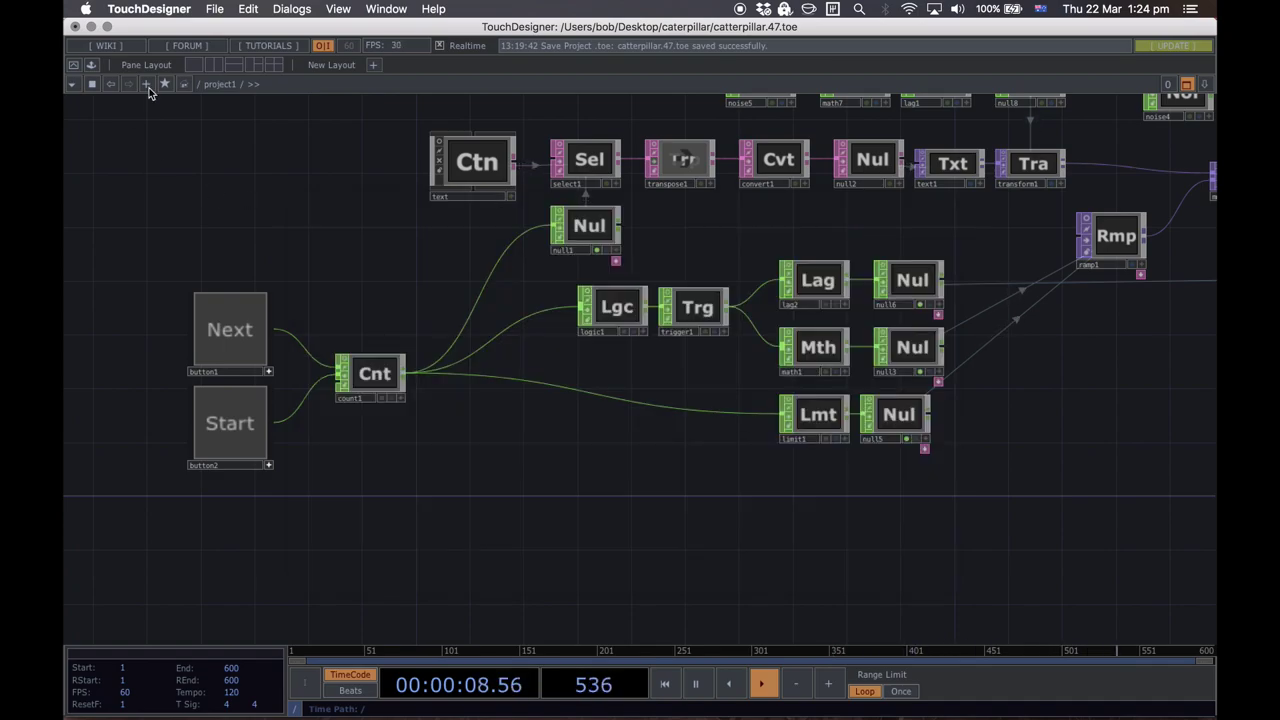
Step: Switch to Chrome and open the Poetry Foundation page for Jabberwocky from the search results
{"action": "key", "text": "super+Tab"}
{"action": "key", "text": "super+Tab"}
{"action": "key", "text": "super+Tab"}
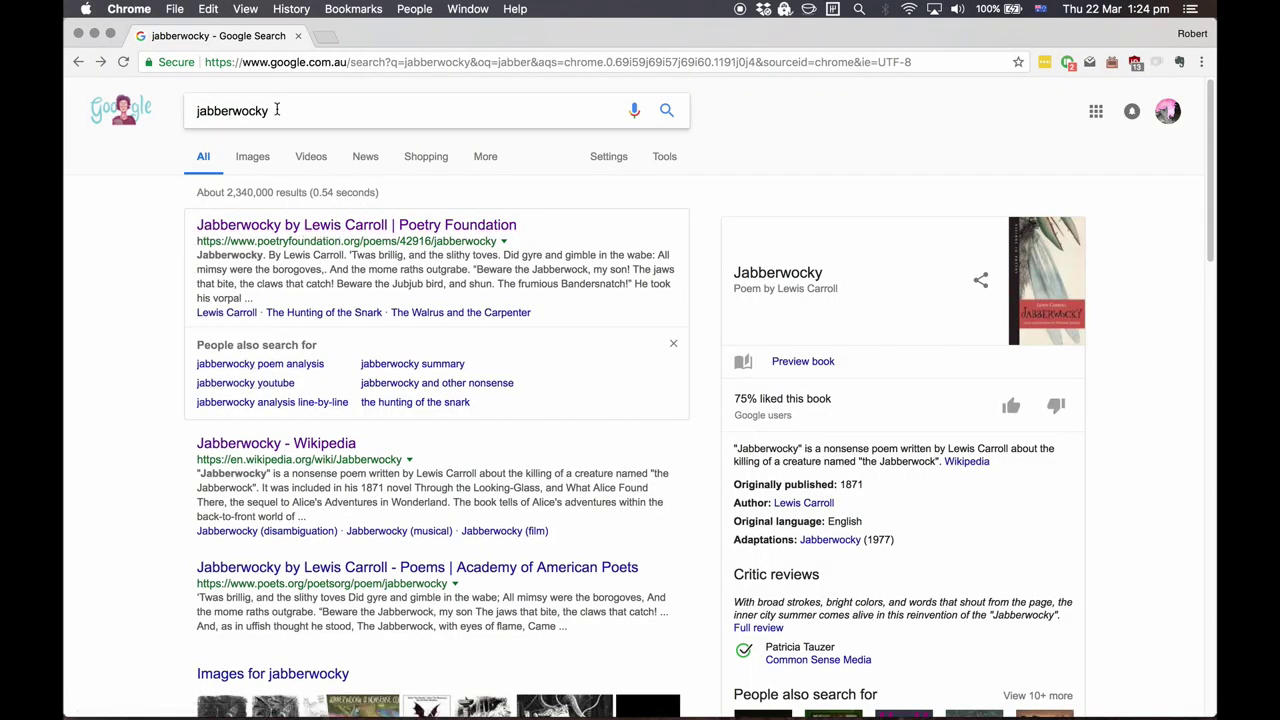
{"action": "left_click", "coordinate": [296, 226]}
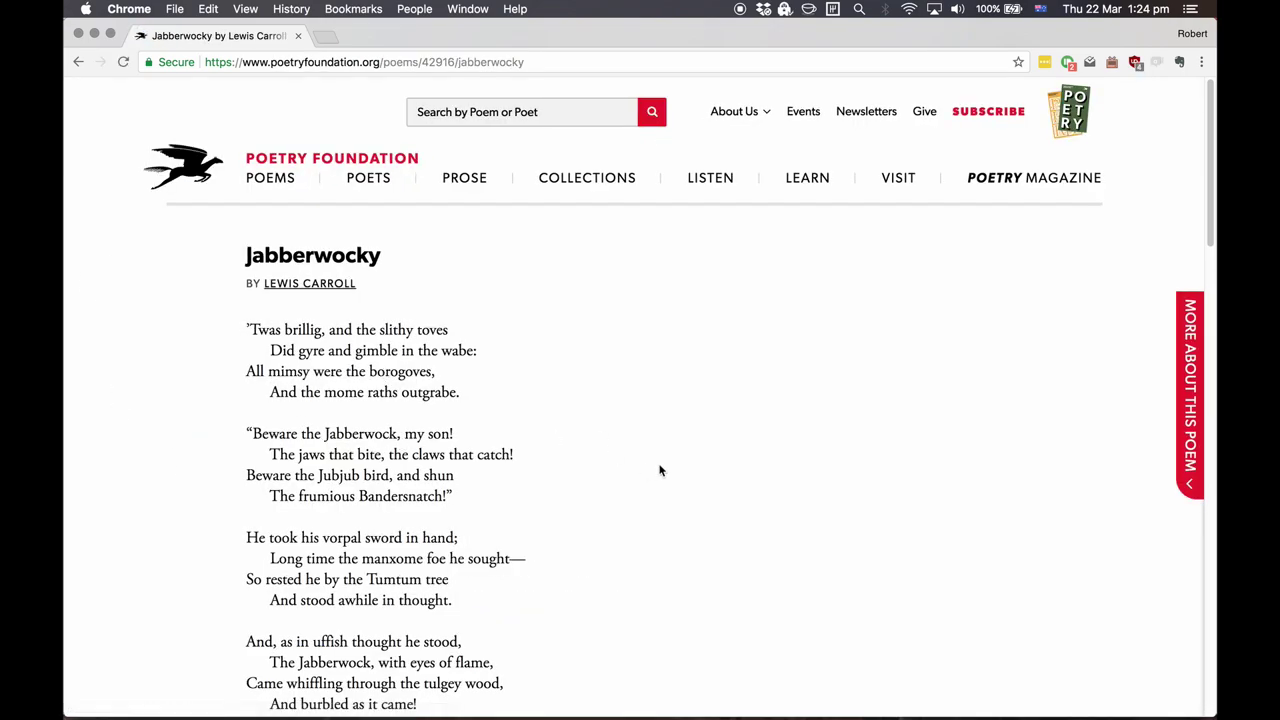
{"action": "scroll", "coordinate": [660, 470], "scroll_direction": "down", "scroll_amount": 1}
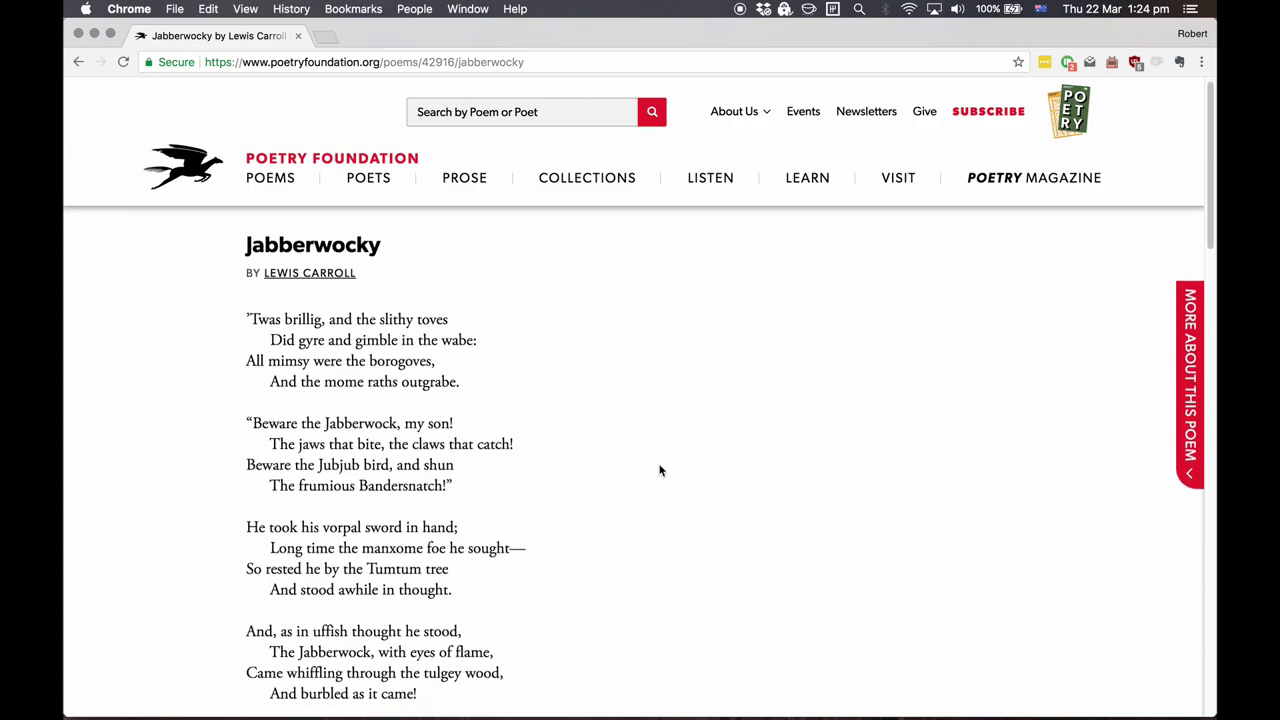
{"action": "scroll", "coordinate": [660, 470], "scroll_direction": "down", "scroll_amount": 5}
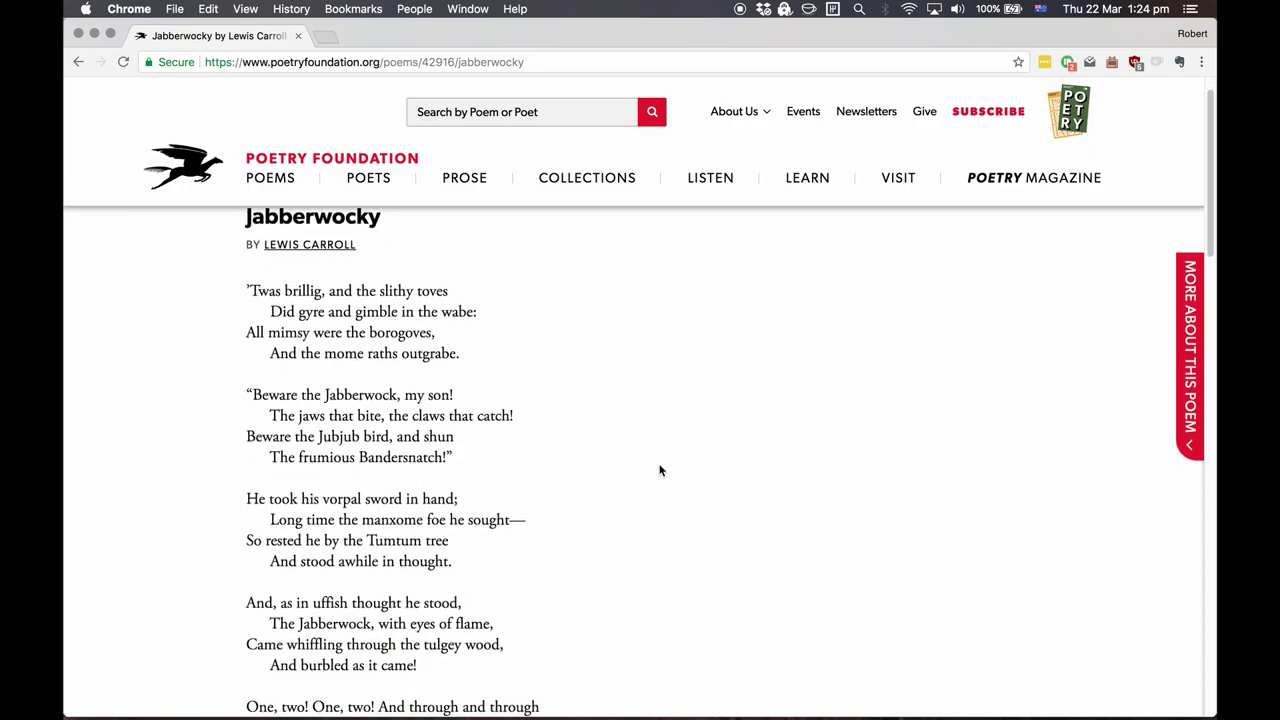
{"action": "scroll", "coordinate": [660, 470], "scroll_direction": "down", "scroll_amount": 5}
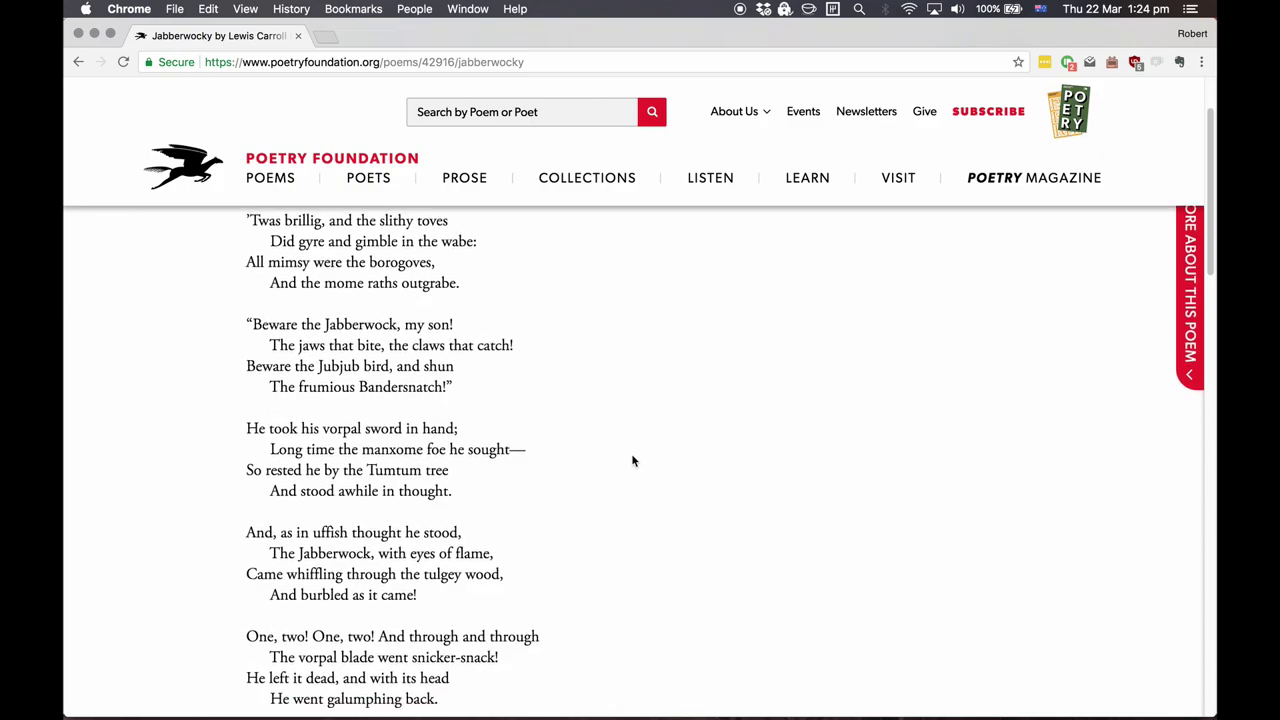
{"action": "scroll", "coordinate": [568, 343], "scroll_direction": "up", "scroll_amount": 2}
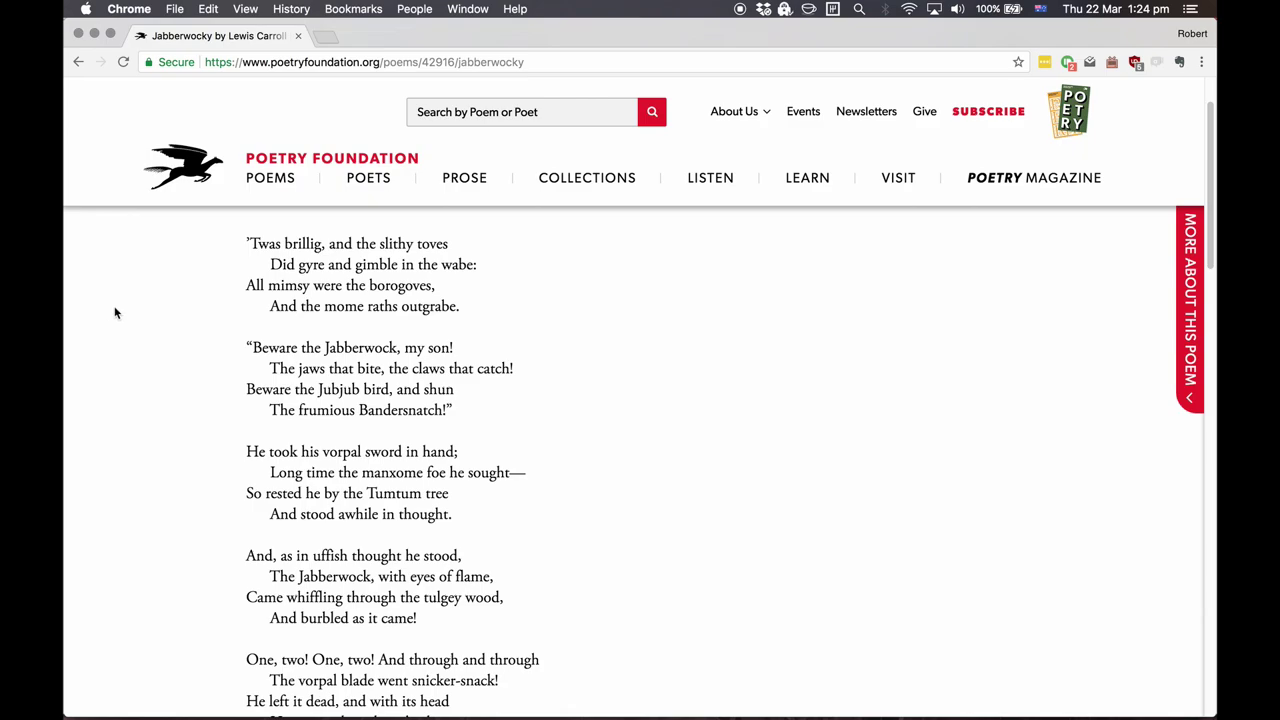
Step: Copy the full text of the Jabberwocky poem from the Poetry Foundation page in Chrome
{"action": "key", "text": "super+Tab"}
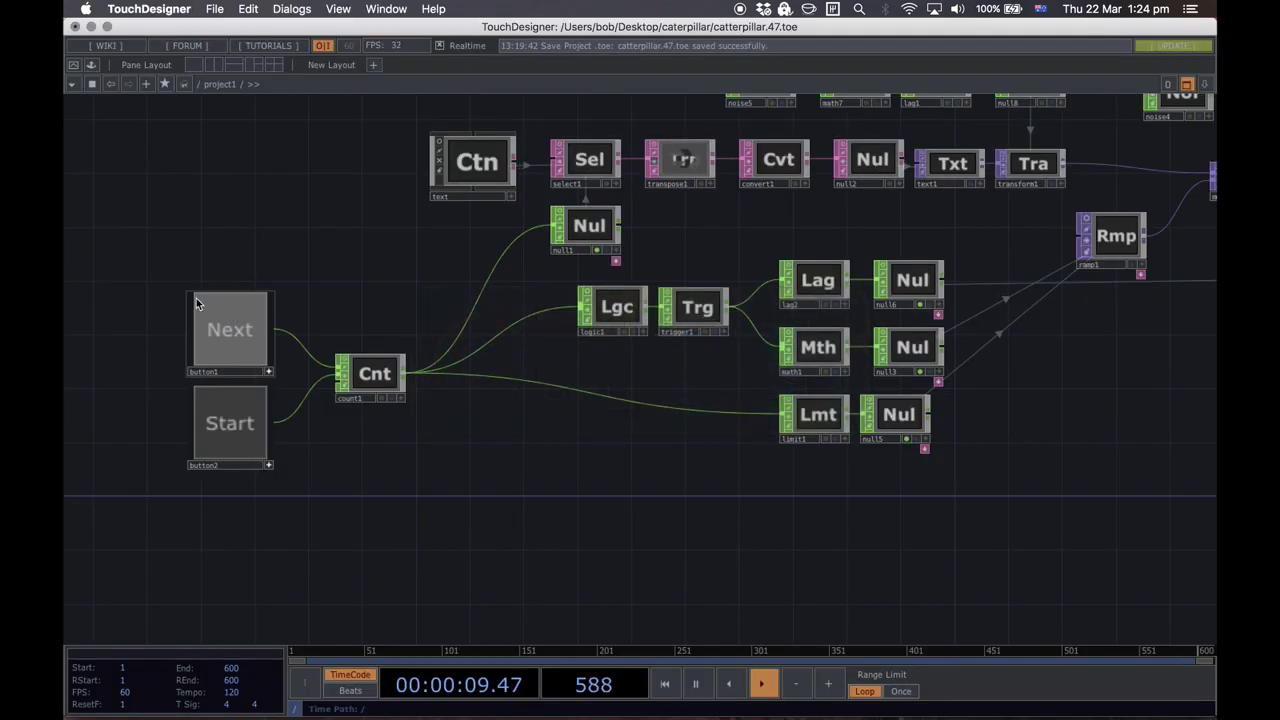
{"action": "key", "text": "super+Tab"}
{"action": "left_click_drag", "start_coordinate": [248, 243], "coordinate": [436, 562]}
{"action": "key", "text": "super+c"}
Step: Switch to TouchDesigner and start a new project, quitting catterpillar.47.toe without saving it
{"action": "key", "text": "super+Tab"}
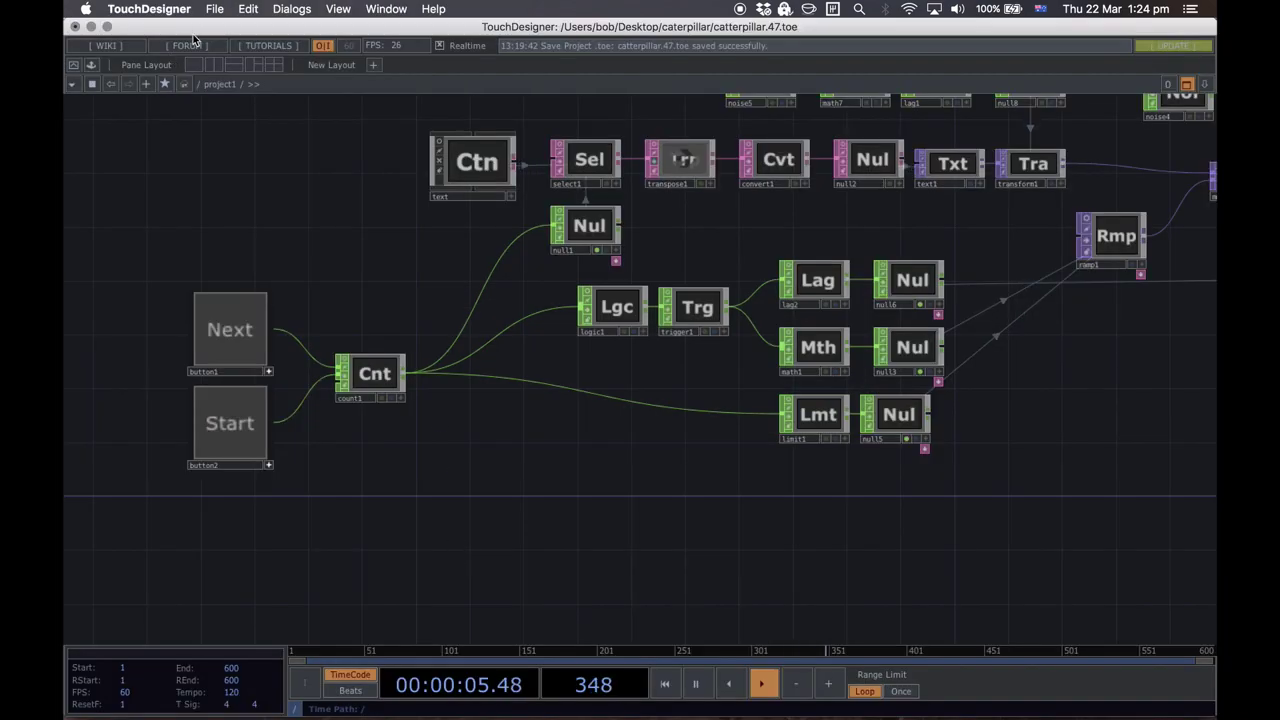
{"action": "left_click", "coordinate": [214, 9]}
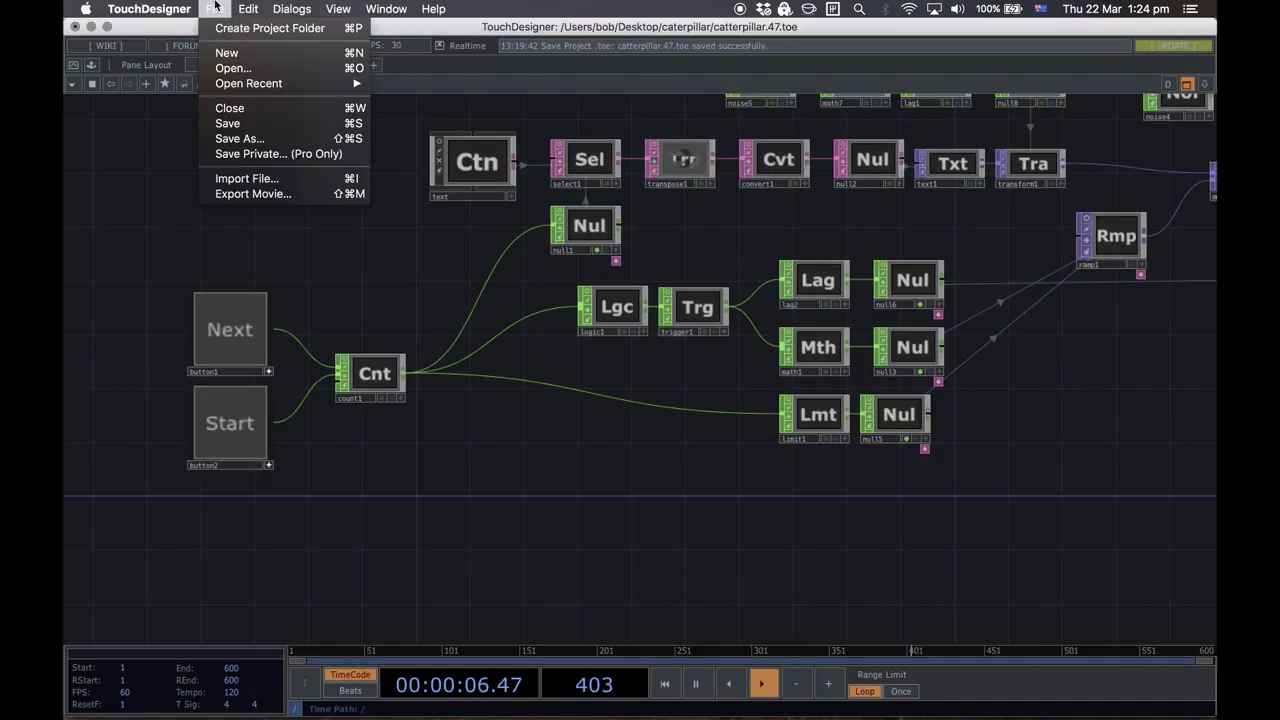
{"action": "left_click", "coordinate": [238, 54]}
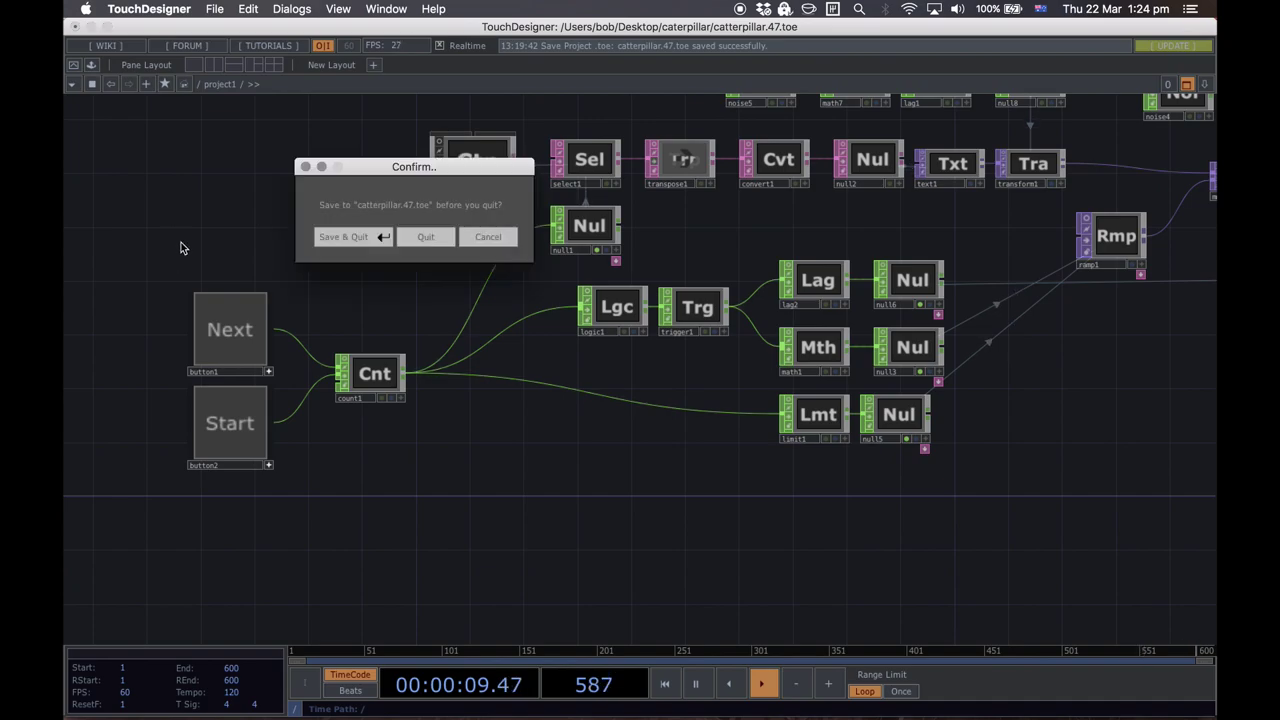
{"action": "left_click", "coordinate": [430, 237]}
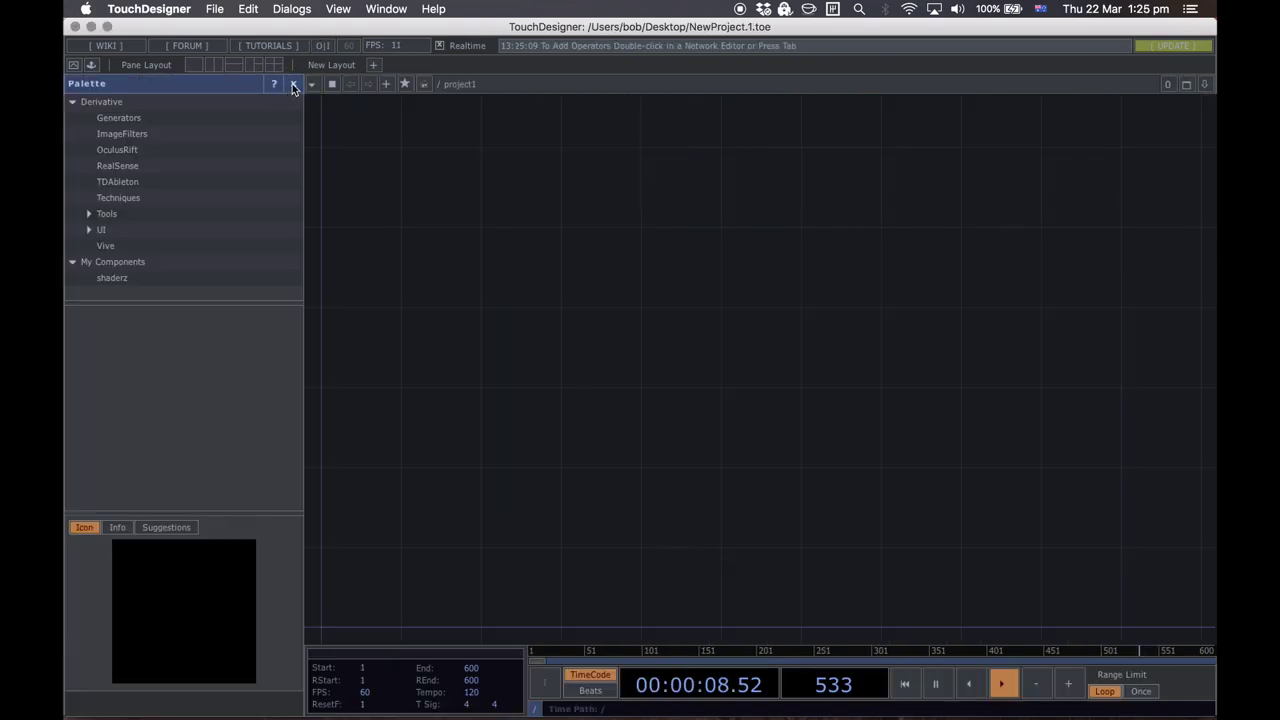
Step: Save the new project as jabberwocky.toe in a new Desktop folder named jabberwocky
{"action": "left_click", "coordinate": [215, 8]}
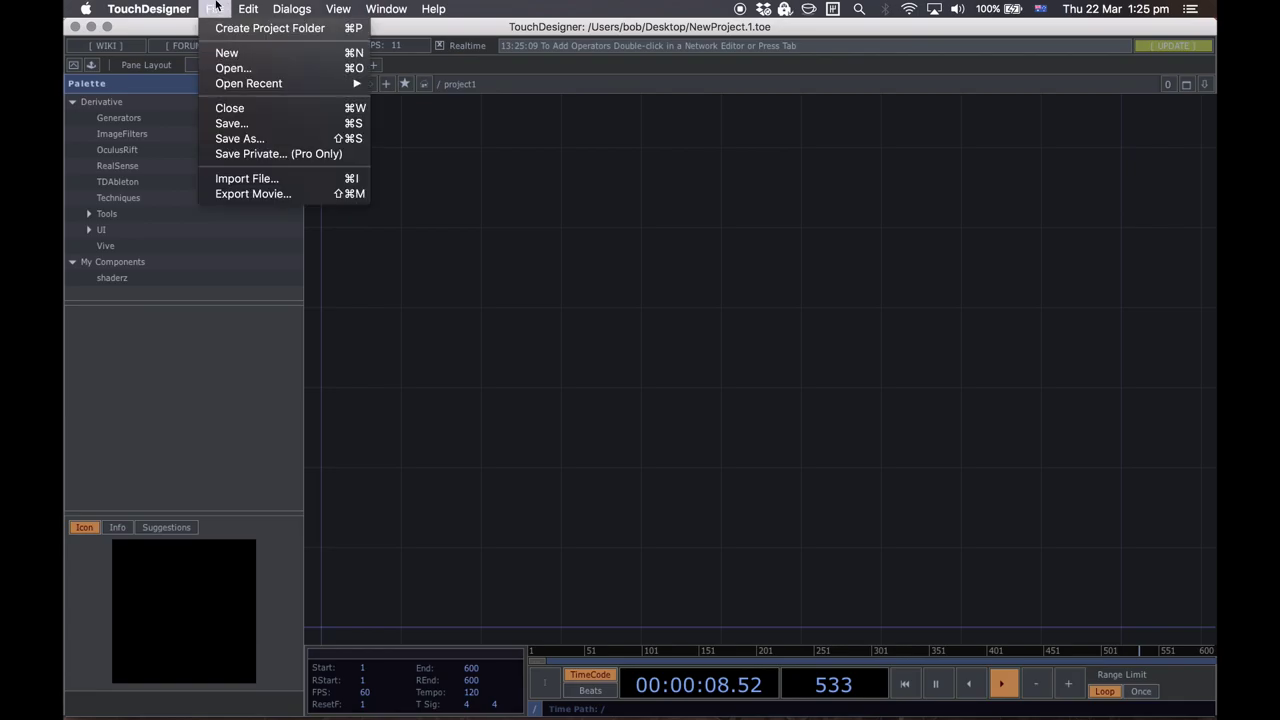
{"action": "left_click", "coordinate": [254, 138]}
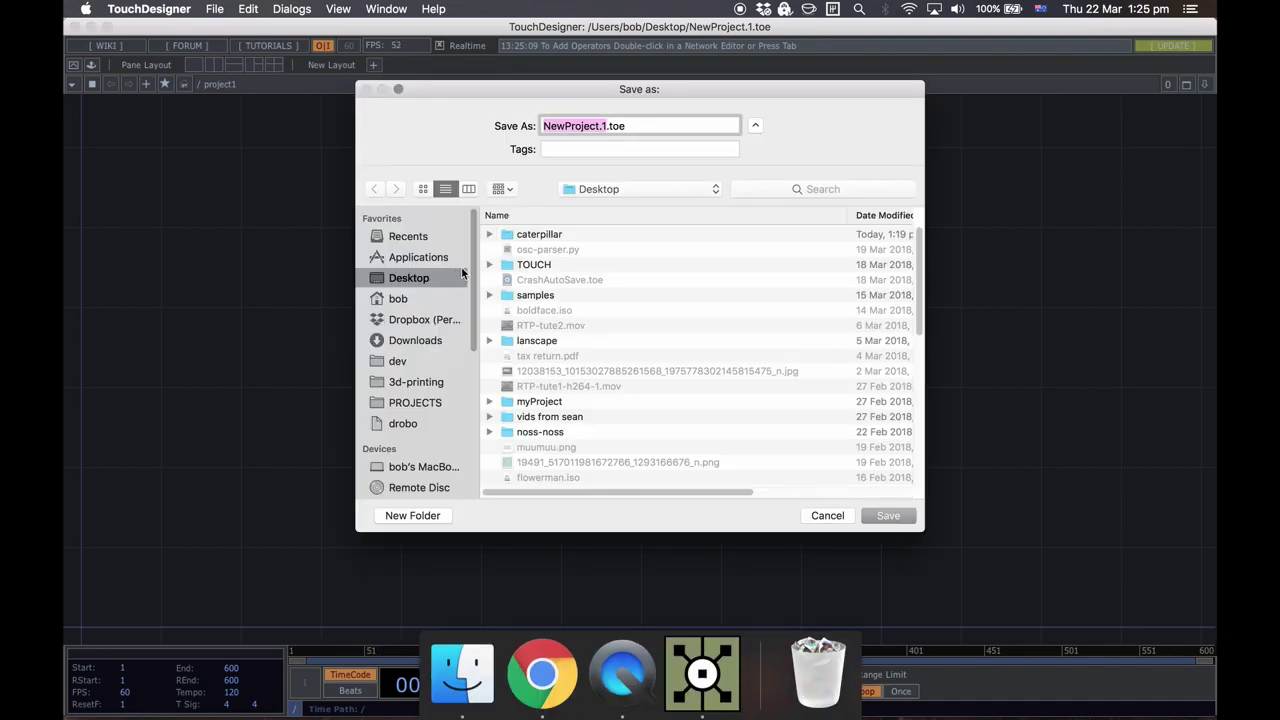
{"action": "left_click", "coordinate": [421, 520]}
{"action": "type", "text": "ja"}
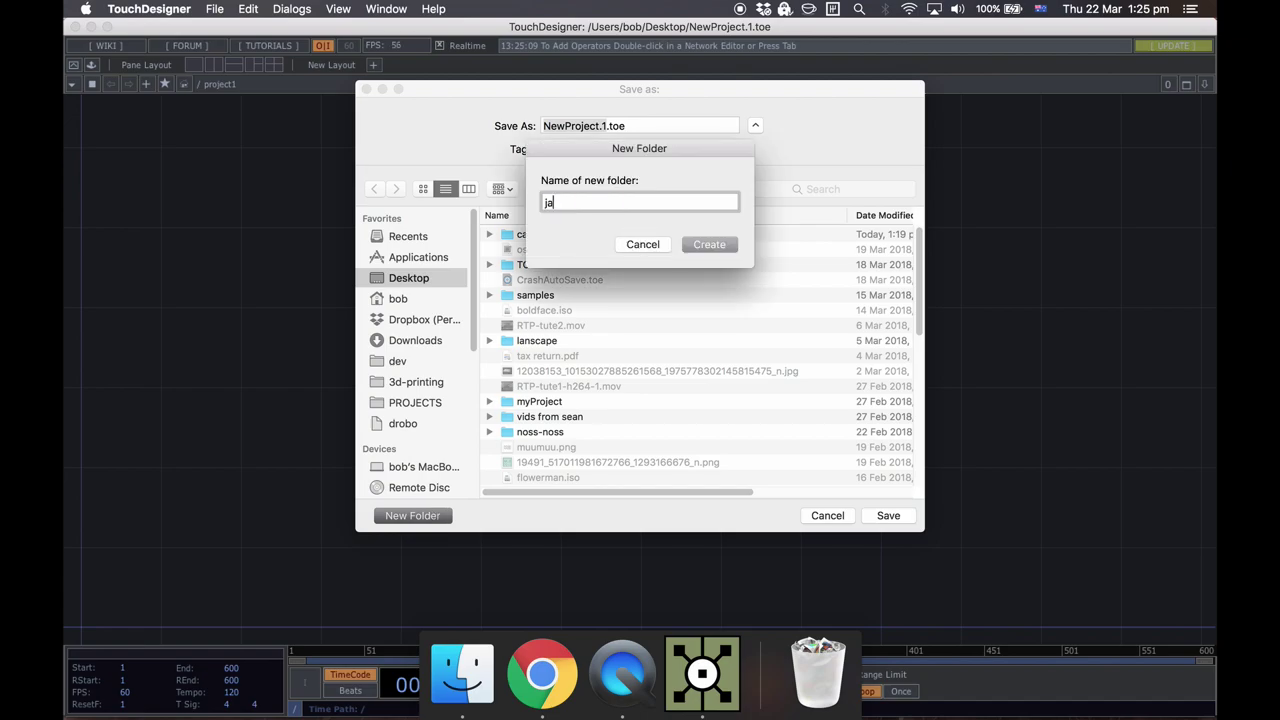
{"action": "type", "text": "bberwocky"}
{"action": "key", "text": "Return"}
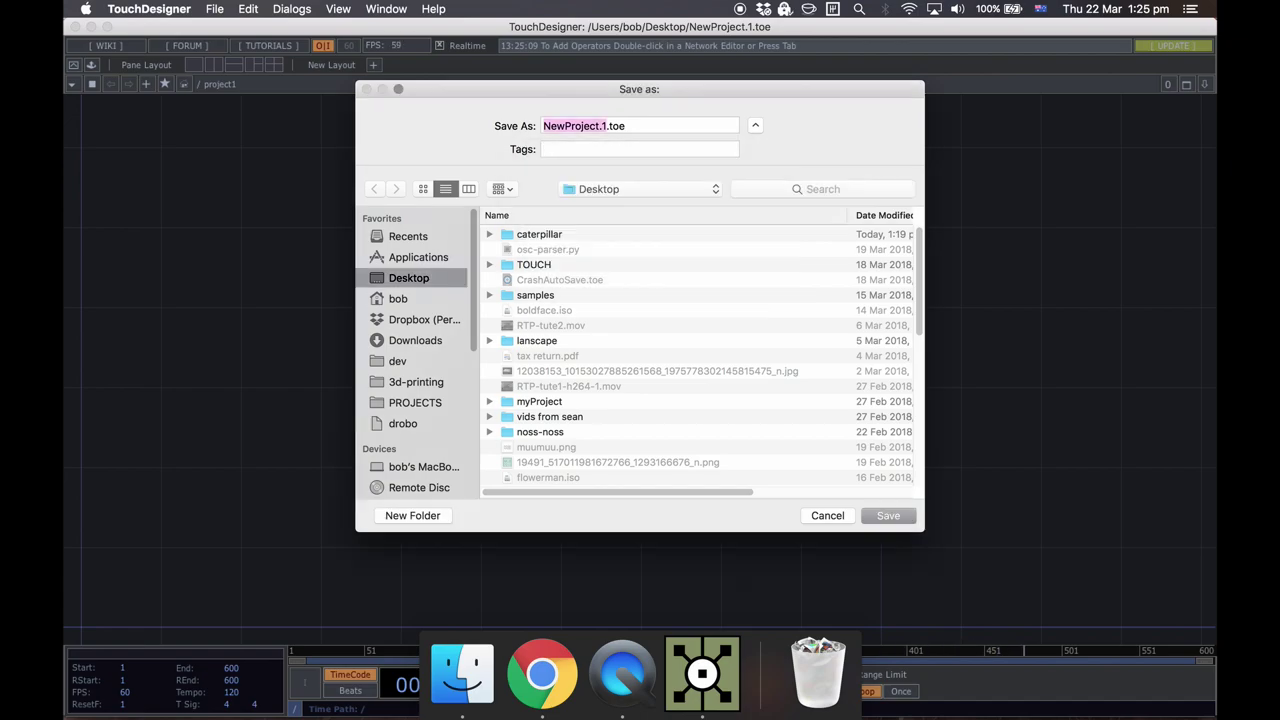
{"action": "type", "text": "jabberwocky"}
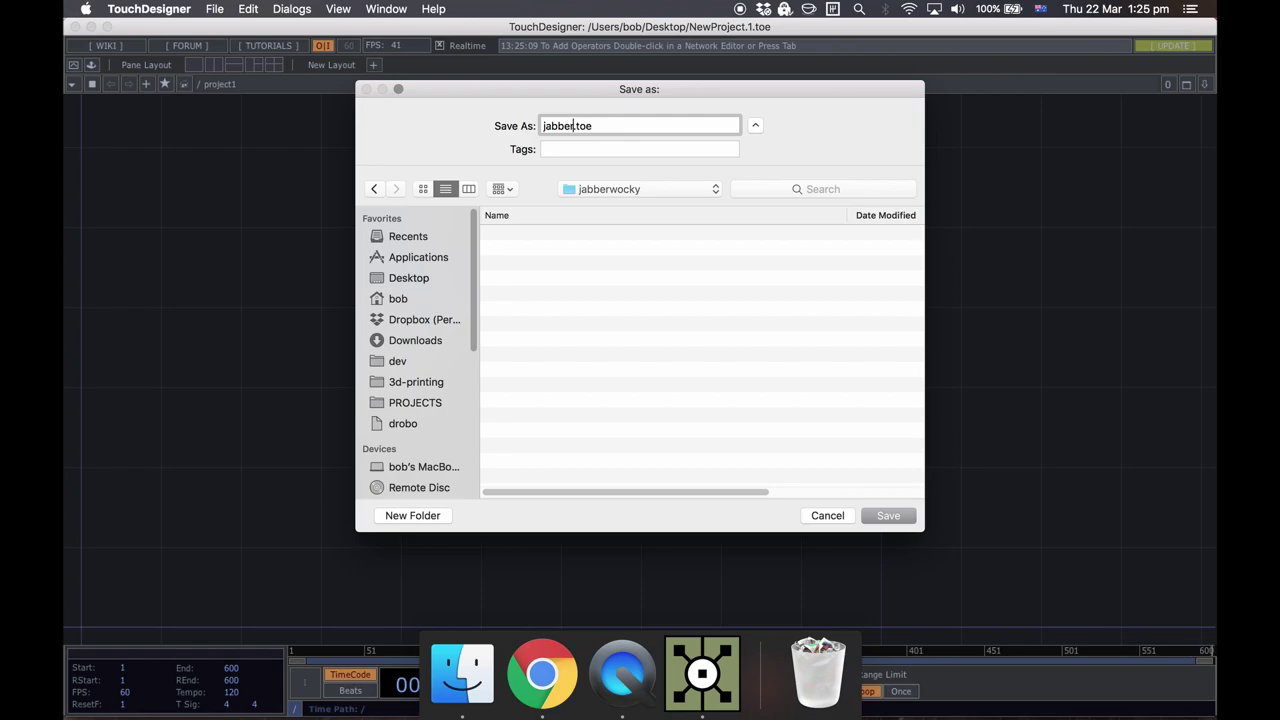
{"action": "key", "text": "Return"}
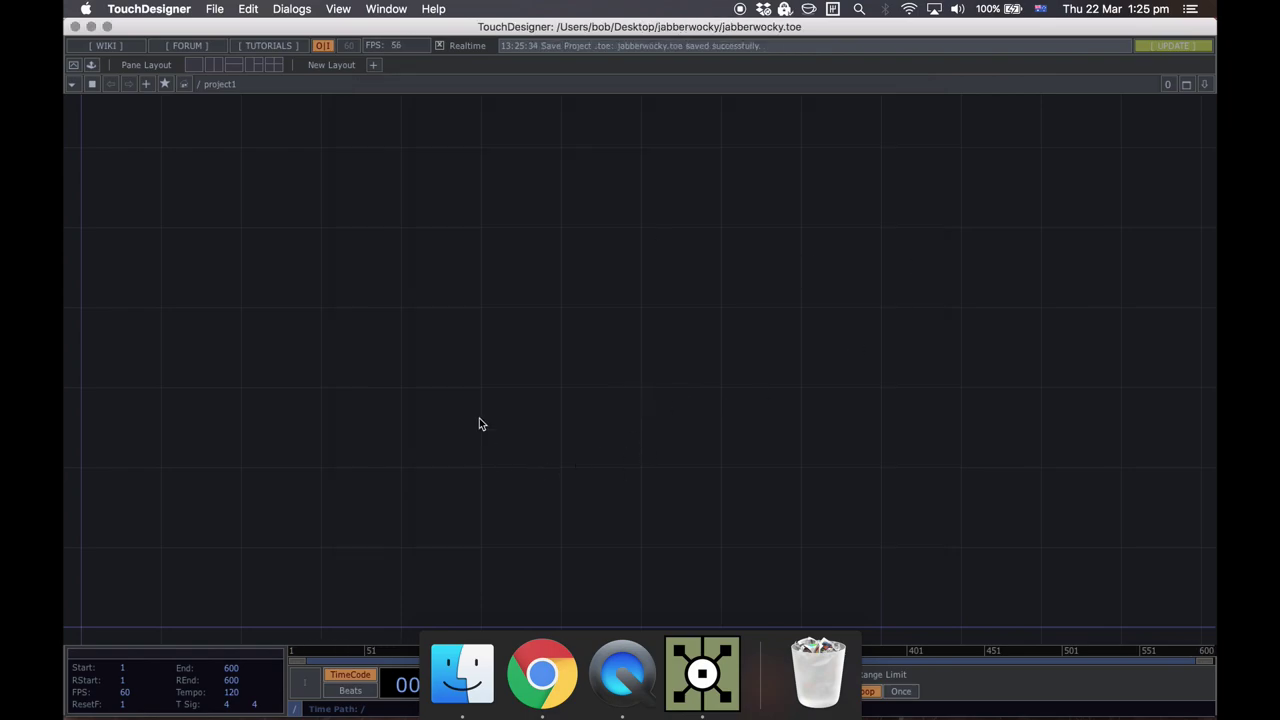
{"action": "left_click_drag", "start_coordinate": [347, 353], "coordinate": [466, 376]}
{"action": "scroll", "coordinate": [466, 376], "scroll_direction": "down", "scroll_amount": 1}
{"action": "middle_click_drag", "start_coordinate": [466, 376], "coordinate": [543, 329]}
{"action": "left_click_drag", "start_coordinate": [543, 329], "coordinate": [461, 359]}
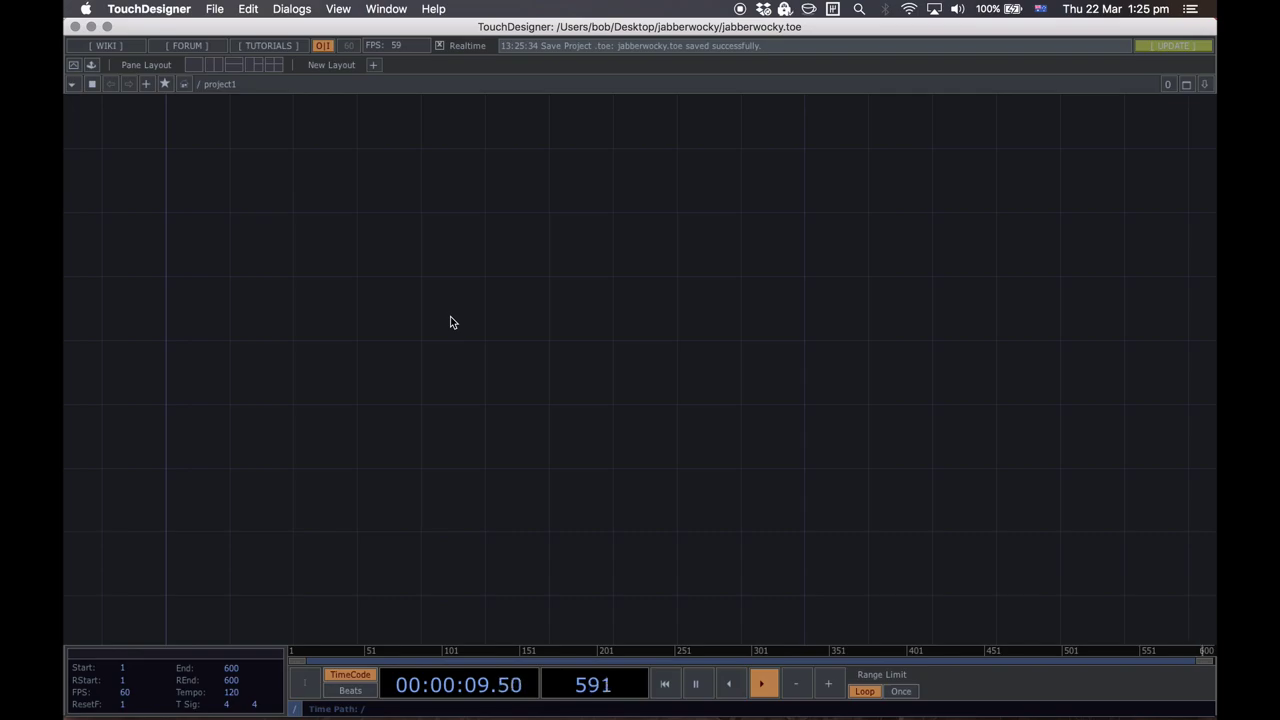
Step: Switch to Chrome to review the selected poem's verses and line layout, and return to TouchDesigner
{"action": "key", "text": "super+Tab"}
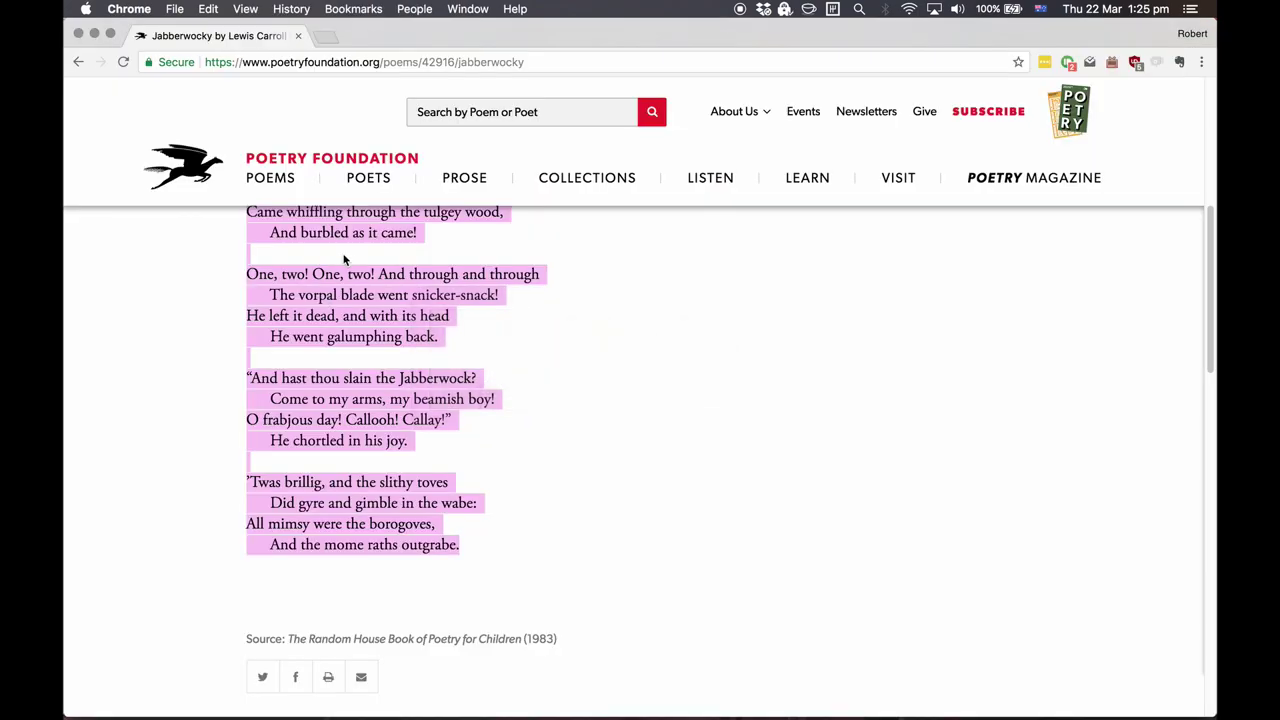
{"action": "scroll", "coordinate": [457, 378], "scroll_direction": "up", "scroll_amount": 5}
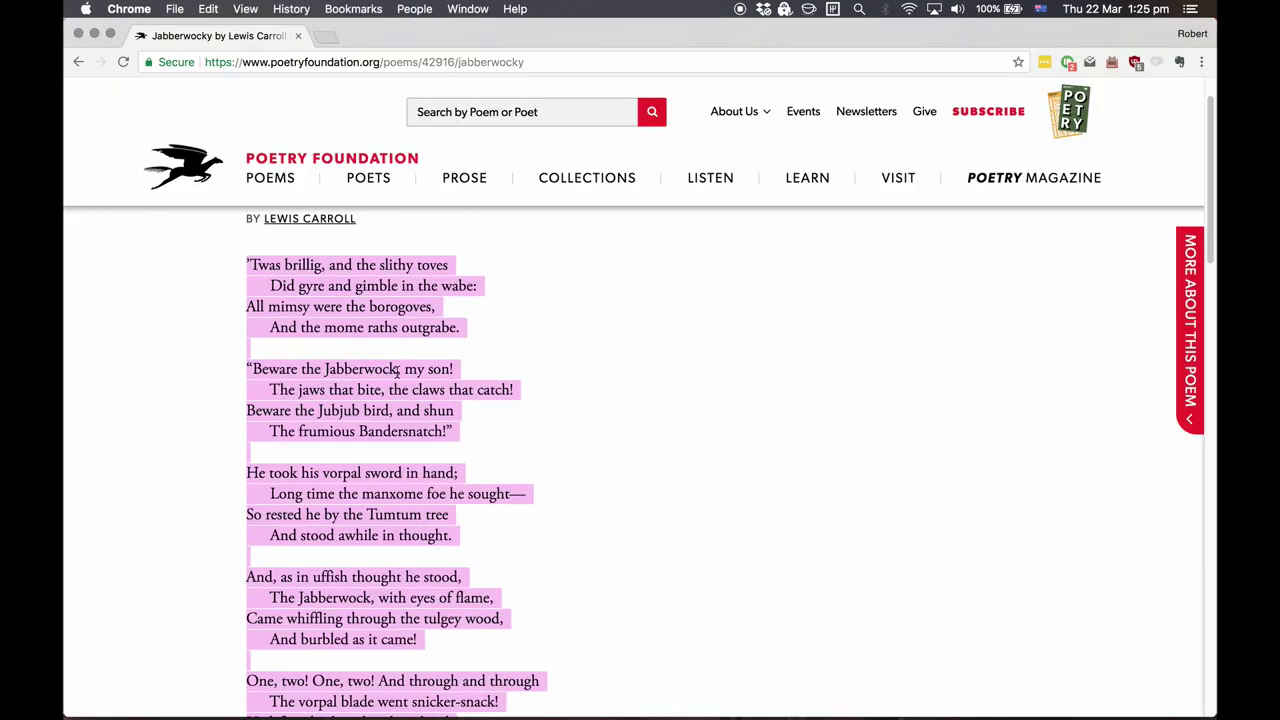
{"action": "key", "text": "super+Tab"}
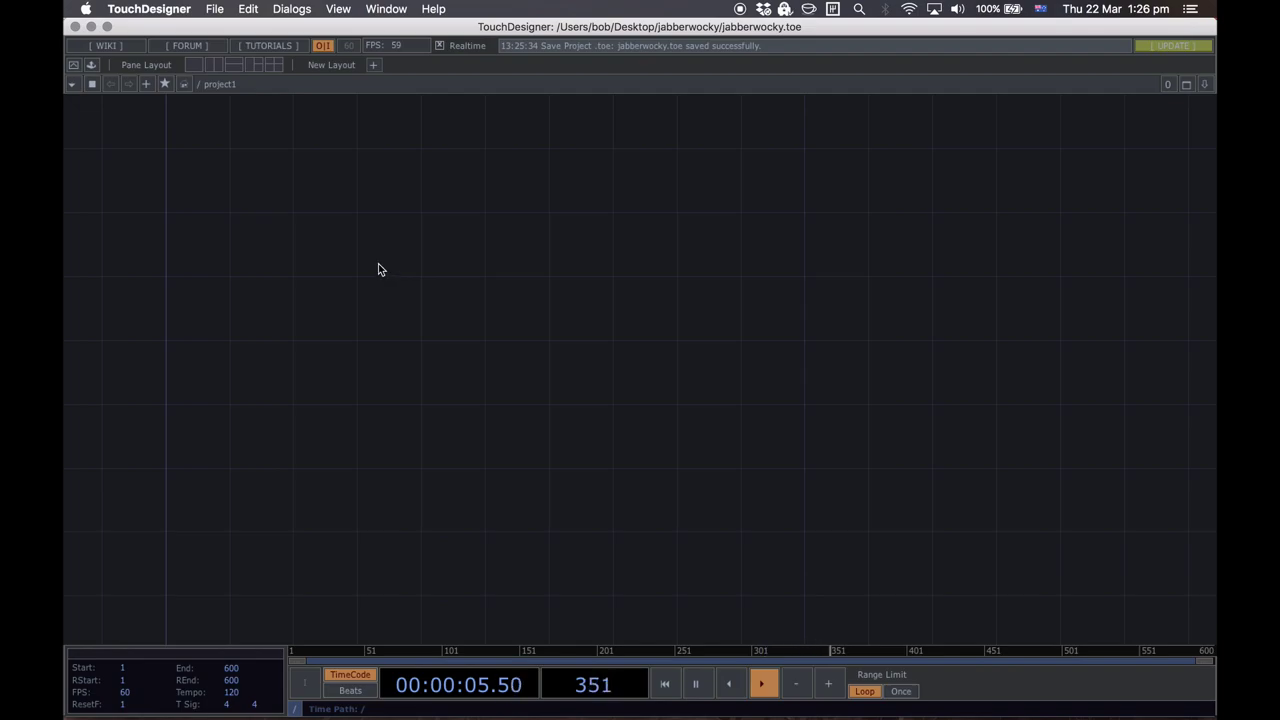
Step: Add a Text DAT to the empty project1 network
{"action": "key", "text": "Tab"}
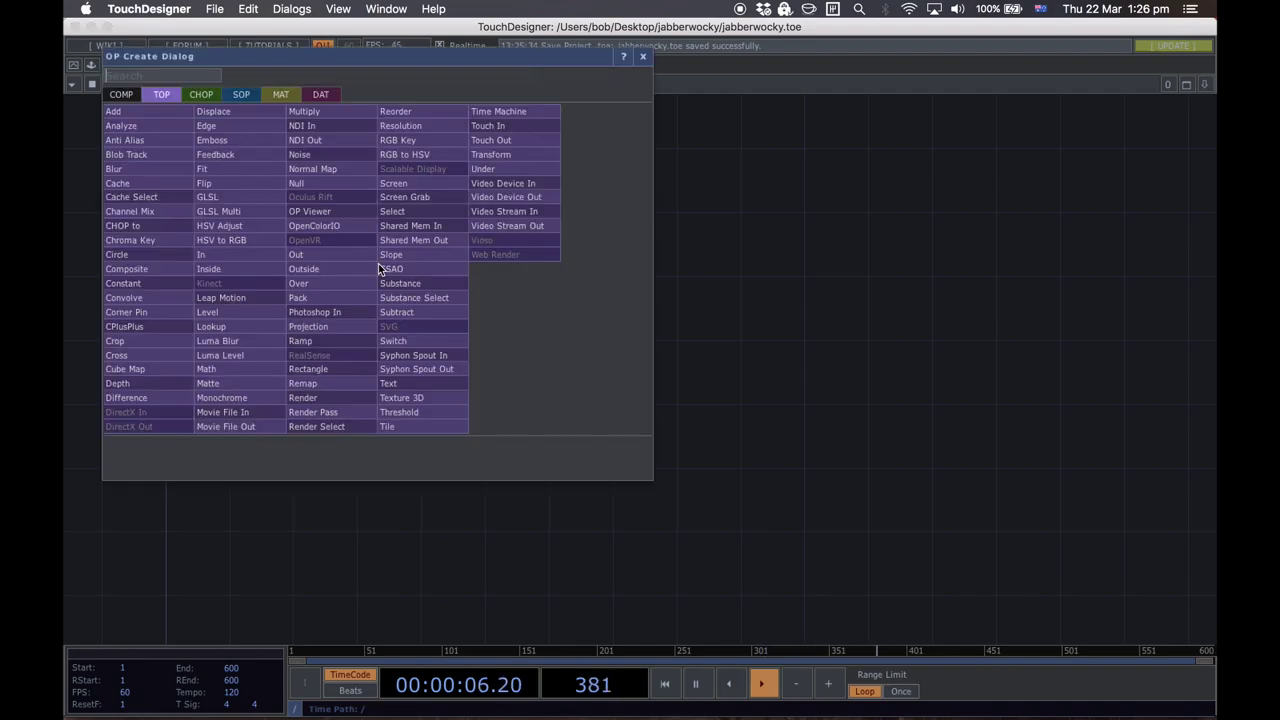
{"action": "left_click", "coordinate": [324, 99]}
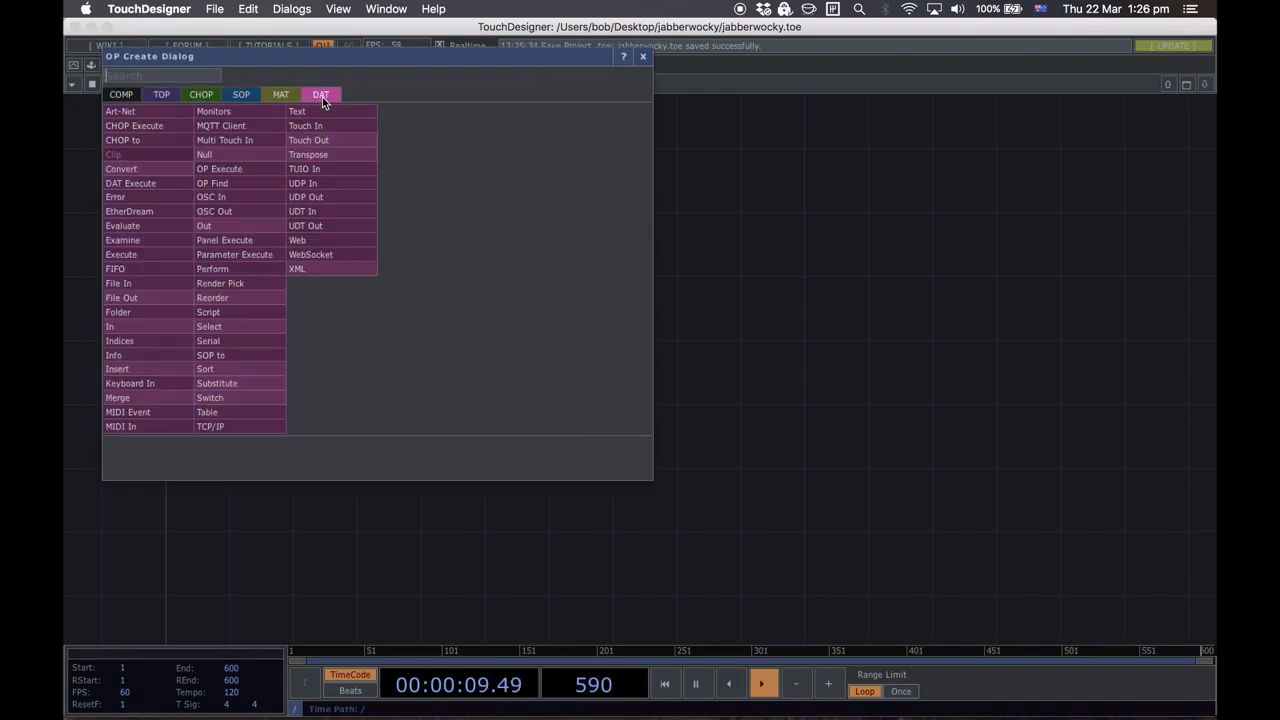
{"action": "left_click", "coordinate": [317, 112]}
{"action": "left_click", "coordinate": [378, 341]}
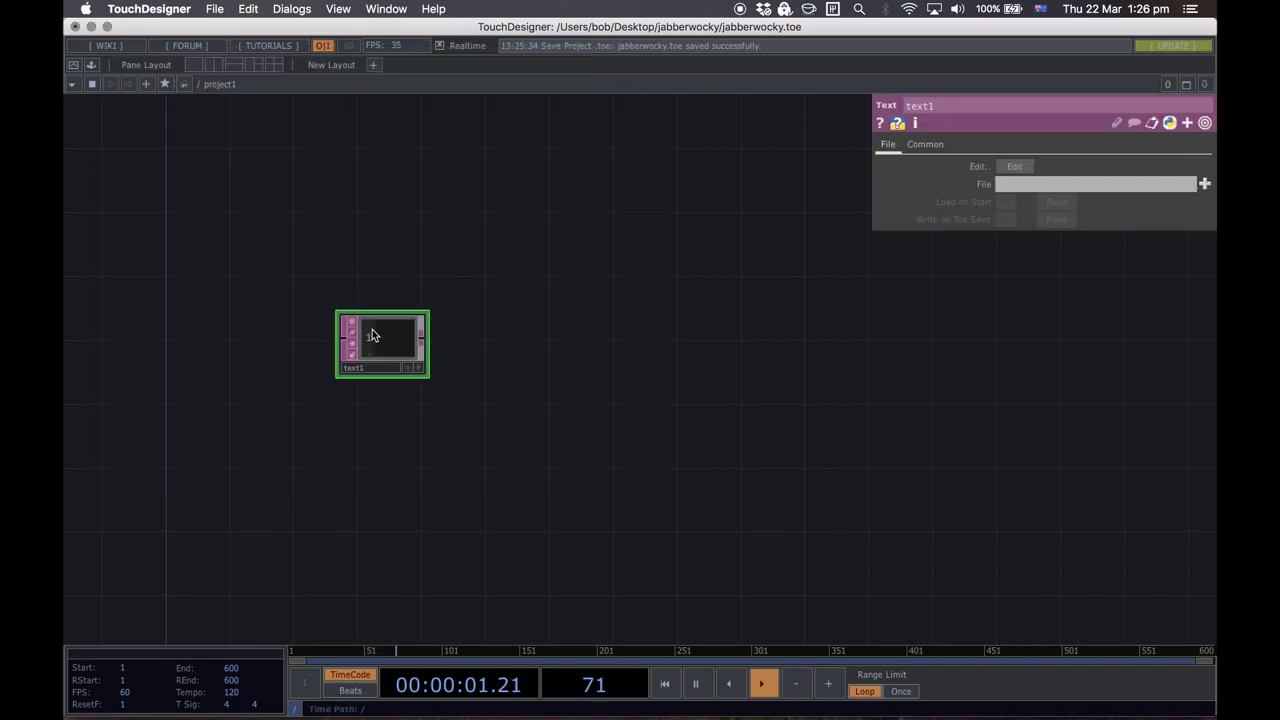
Step: Make the Text DAT's viewer active and paste the copied Jabberwocky poem into it
{"action": "scroll", "coordinate": [375, 330], "scroll_direction": "up", "scroll_amount": 4}
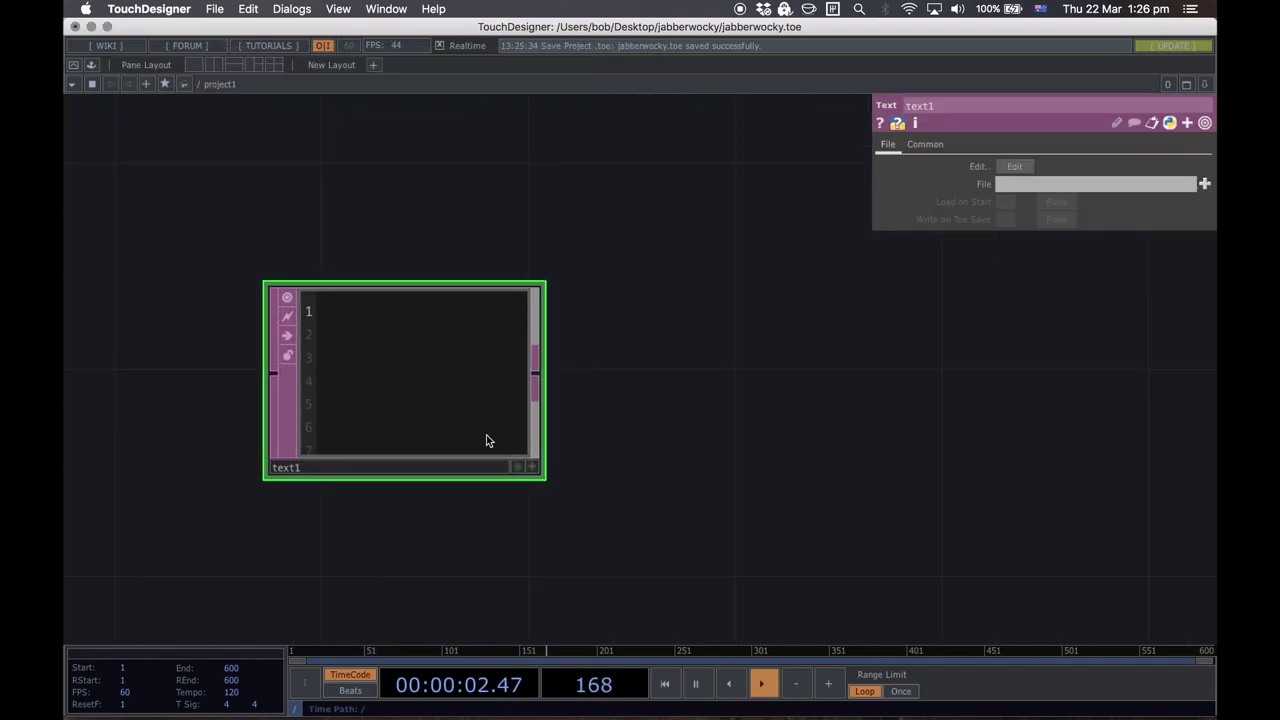
{"action": "left_click", "coordinate": [531, 466]}
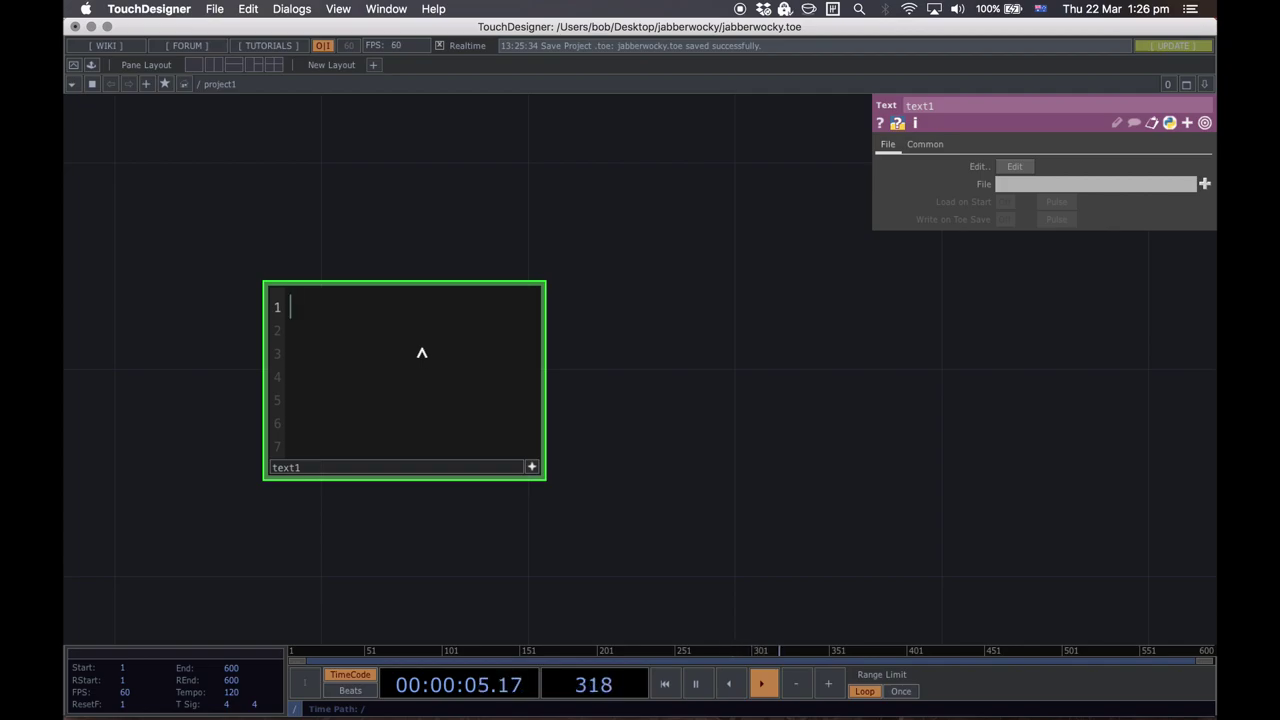
{"action": "key", "text": "super+v"}
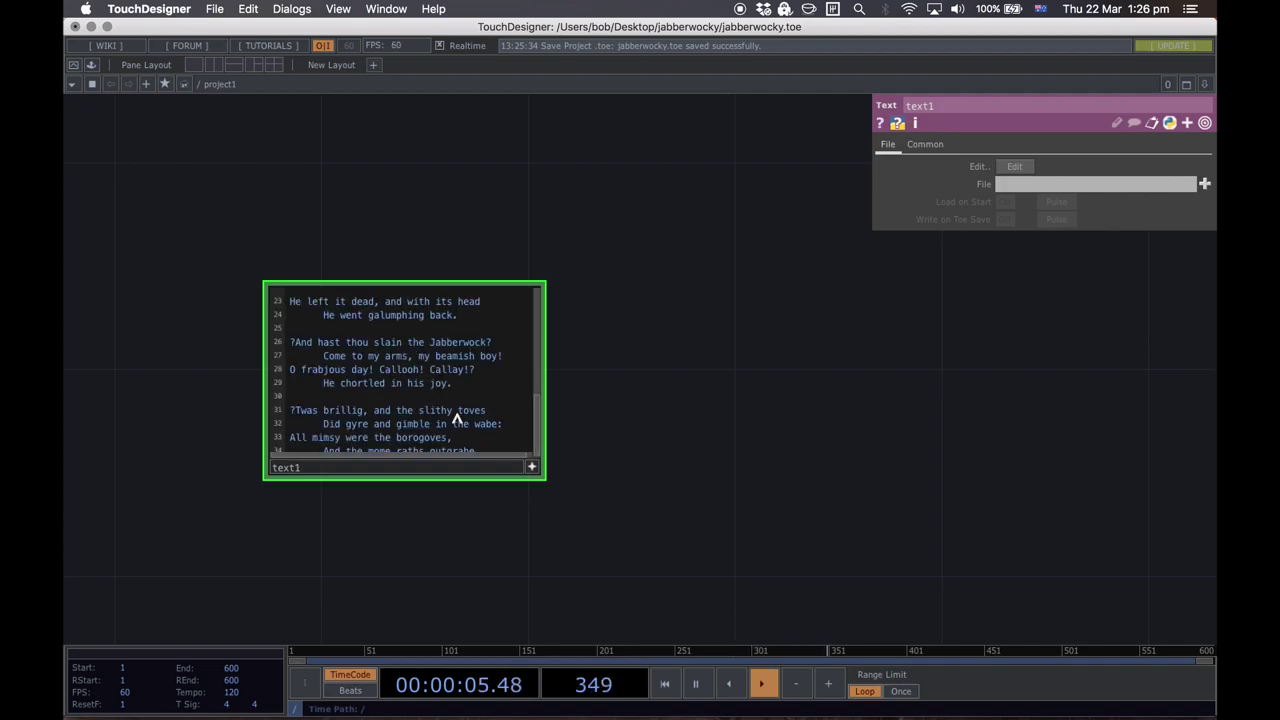
{"action": "left_click", "coordinate": [531, 466]}
Step: Examine the opening lines of the pasted poem in the Text DAT for incorrectly converted quotation marks
{"action": "left_click_drag", "start_coordinate": [783, 366], "coordinate": [692, 398]}
{"action": "left_click", "coordinate": [455, 494]}
{"action": "scroll", "coordinate": [426, 434], "scroll_direction": "up", "scroll_amount": 8}
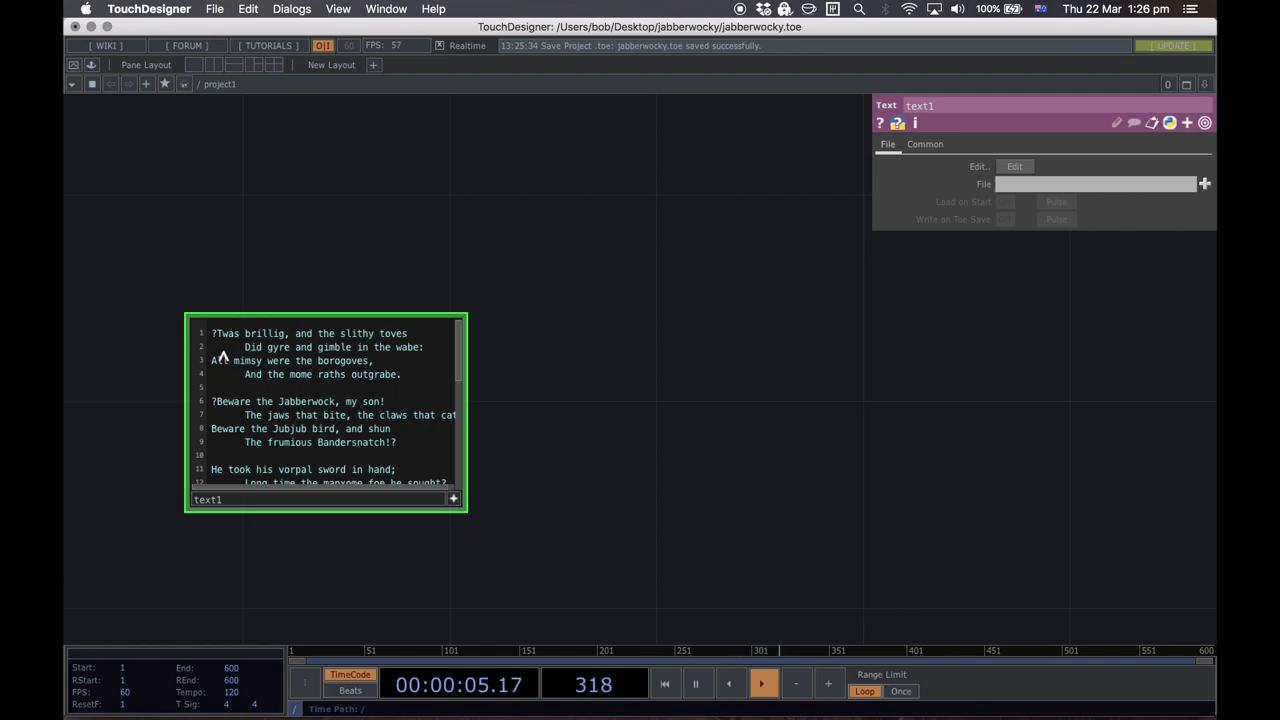
{"action": "mouse_move", "coordinate": [213, 341]}
{"action": "left_mouse_down"}
{"action": "mouse_move", "coordinate": [209, 360]}
{"action": "mouse_move", "coordinate": [292, 466]}
{"action": "mouse_move", "coordinate": [300, 535]}
{"action": "mouse_move", "coordinate": [243, 345]}
{"action": "mouse_move", "coordinate": [190, 311]}
{"action": "mouse_move", "coordinate": [206, 340]}
{"action": "mouse_move", "coordinate": [222, 338]}
{"action": "left_mouse_up"}
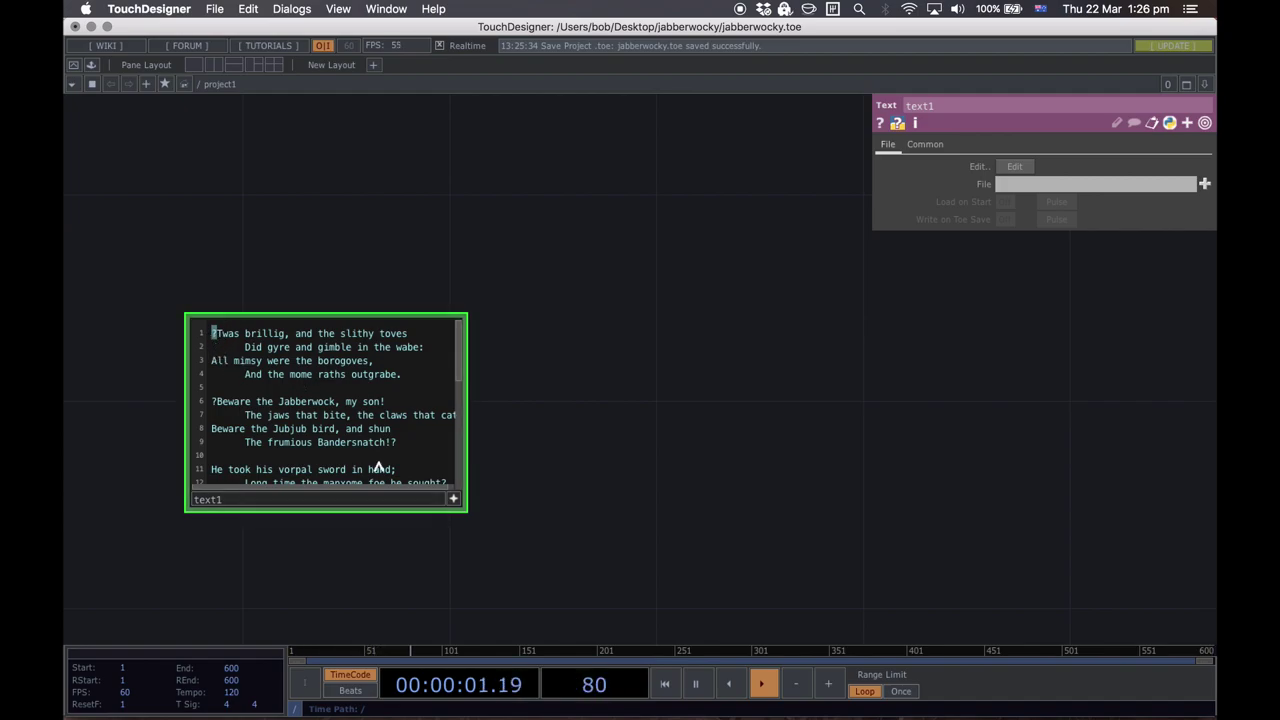
{"action": "left_click", "coordinate": [454, 501]}
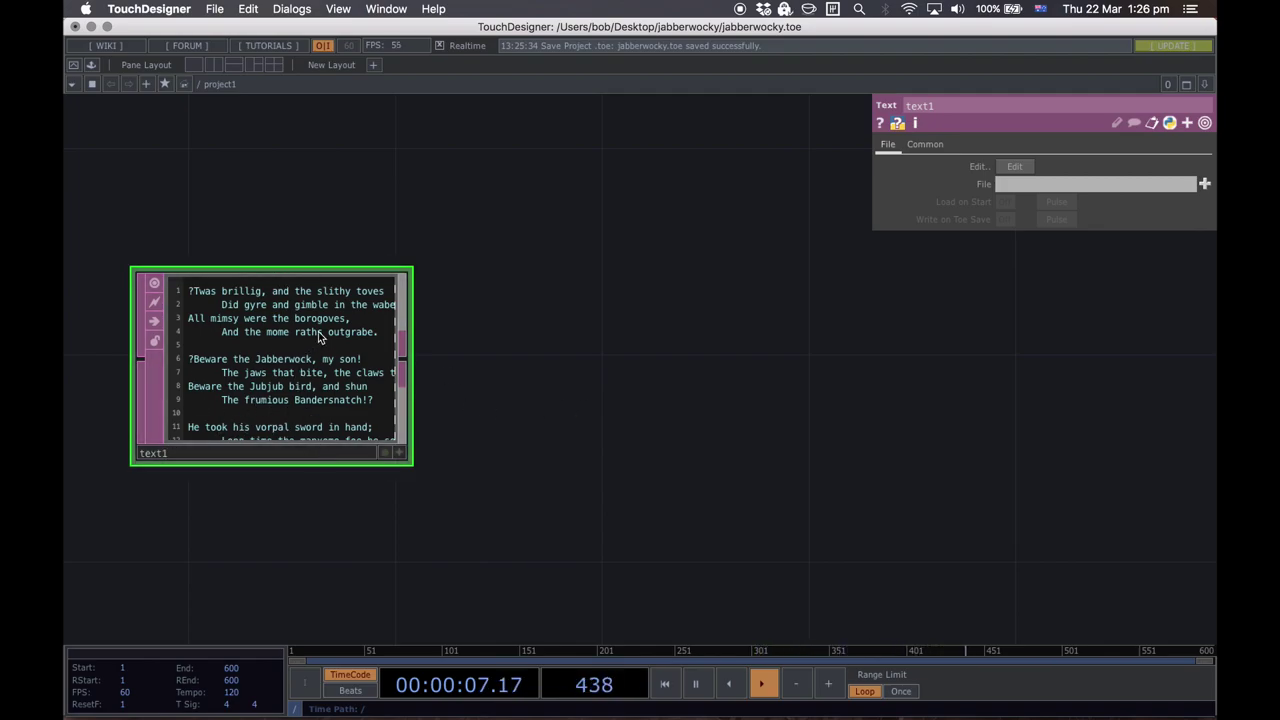
Step: Add a Convert DAT next to the Text DAT and wire the Text DAT's output into it
{"action": "scroll", "coordinate": [320, 338], "scroll_direction": "up", "scroll_amount": 5}
{"action": "left_click_drag", "start_coordinate": [1060, 392], "coordinate": [1177, 410]}
{"action": "left_click_drag", "start_coordinate": [940, 470], "coordinate": [1062, 467]}
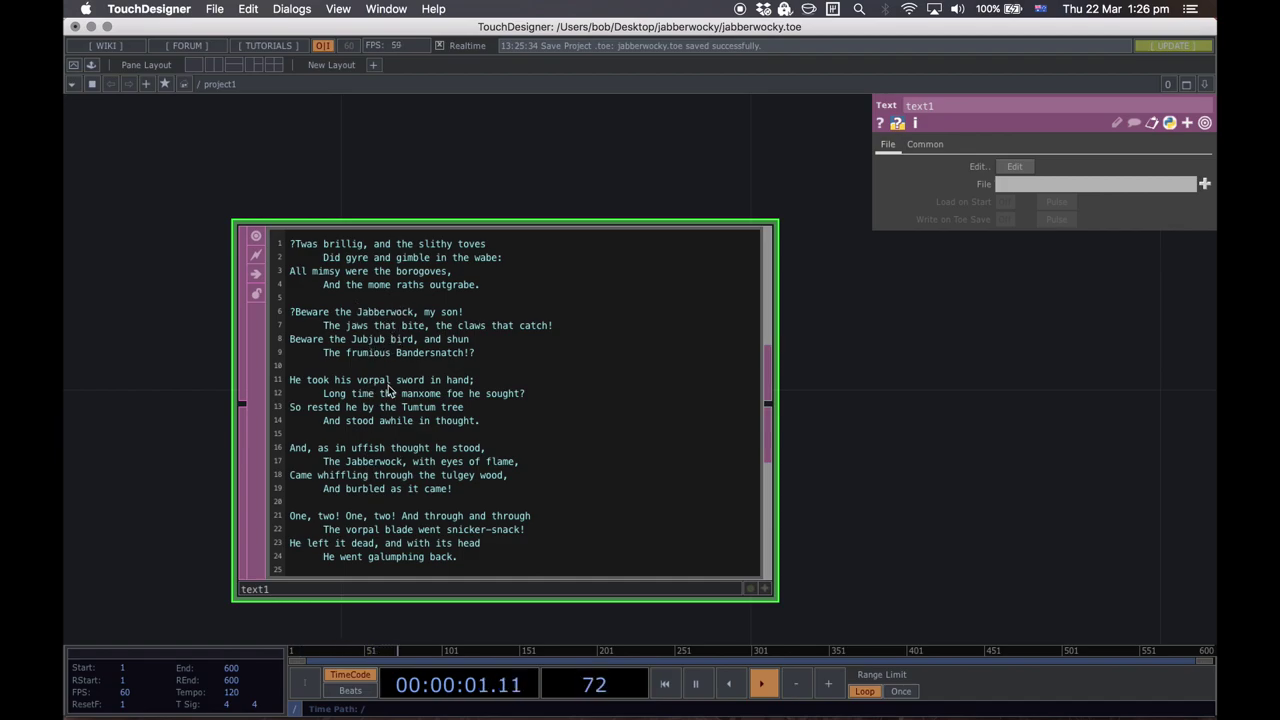
{"action": "left_click_drag", "start_coordinate": [1002, 504], "coordinate": [648, 441]}
{"action": "scroll", "coordinate": [897, 462], "scroll_direction": "down", "scroll_amount": 2}
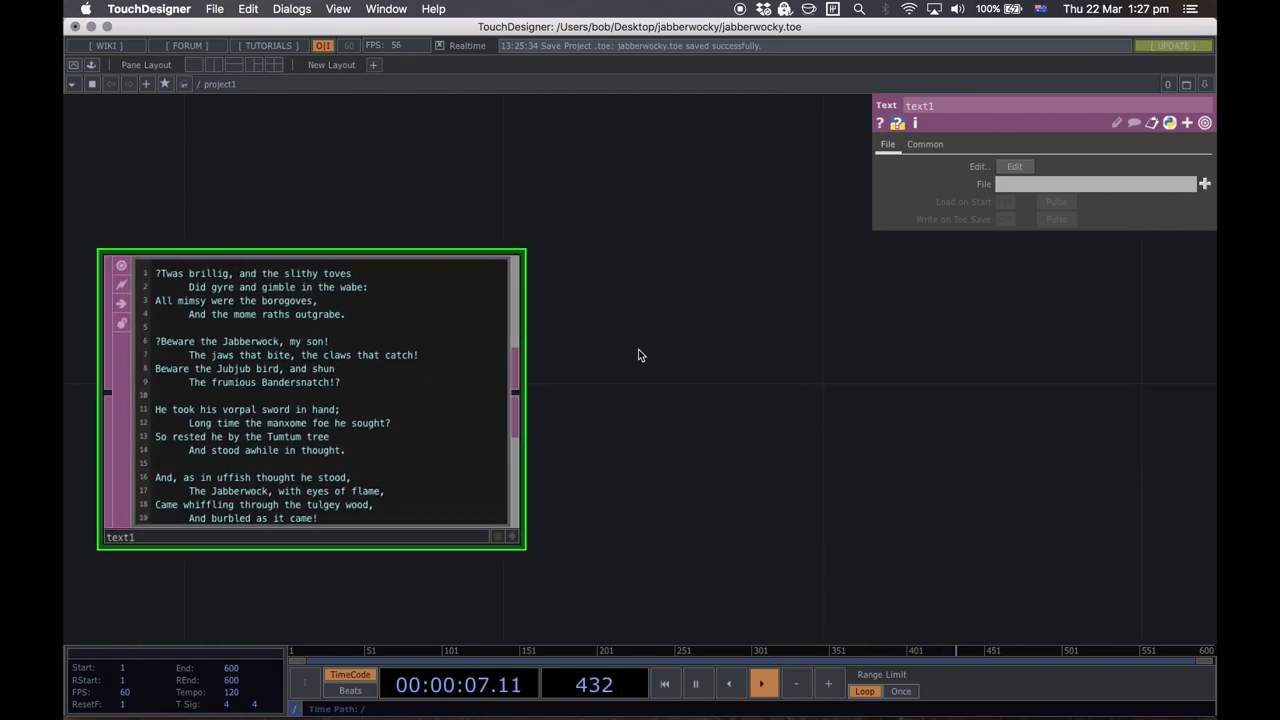
{"action": "key", "text": "Tab"}
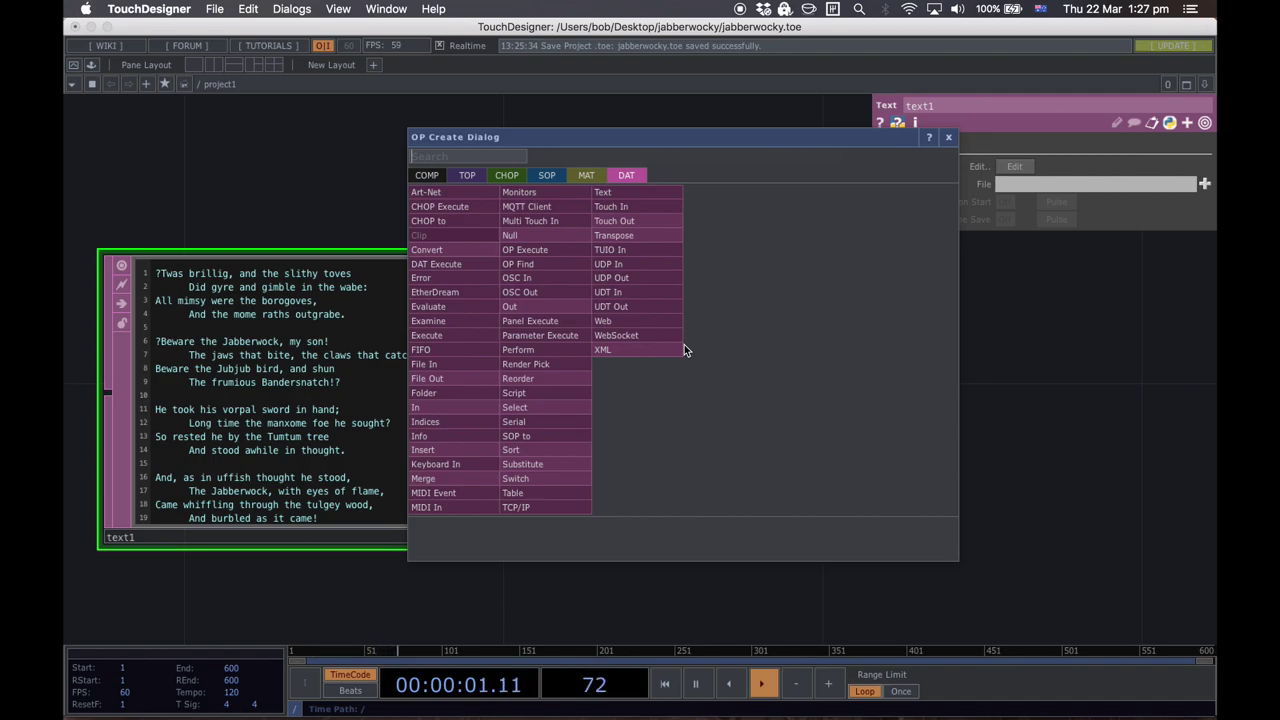
{"action": "type", "text": "conver"}
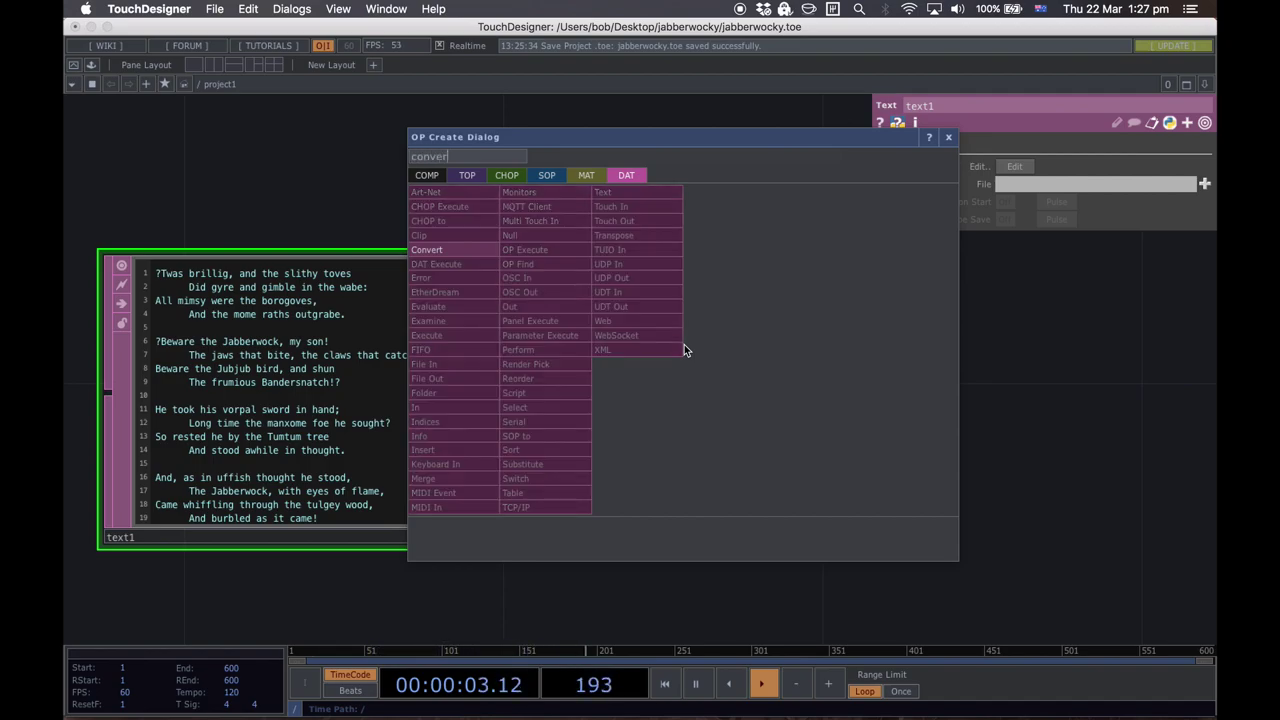
{"action": "left_click", "coordinate": [430, 250]}
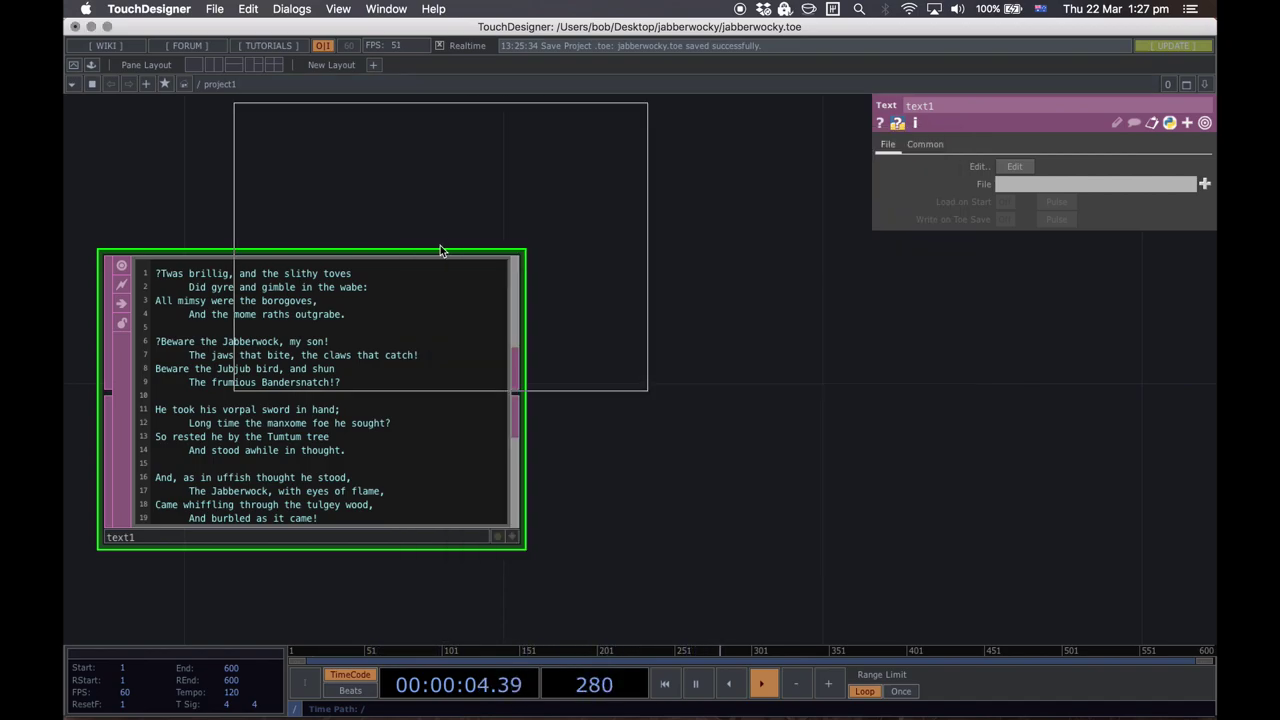
{"action": "left_click", "coordinate": [790, 398]}
{"action": "left_click_drag", "start_coordinate": [516, 393], "coordinate": [587, 393]}
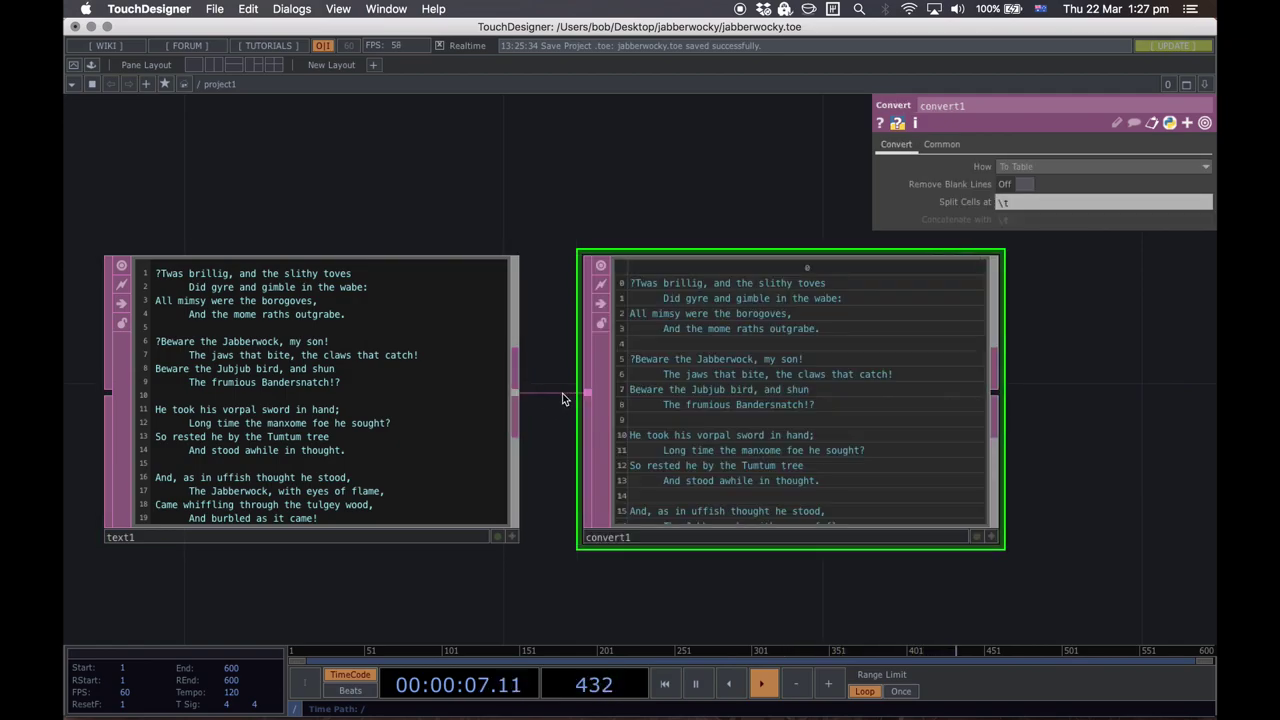
{"action": "mouse_move", "coordinate": [540, 214]}
{"action": "left_mouse_down"}
{"action": "mouse_move", "coordinate": [511, 214]}
{"action": "mouse_move", "coordinate": [574, 211]}
{"action": "mouse_move", "coordinate": [544, 217]}
{"action": "left_mouse_up"}
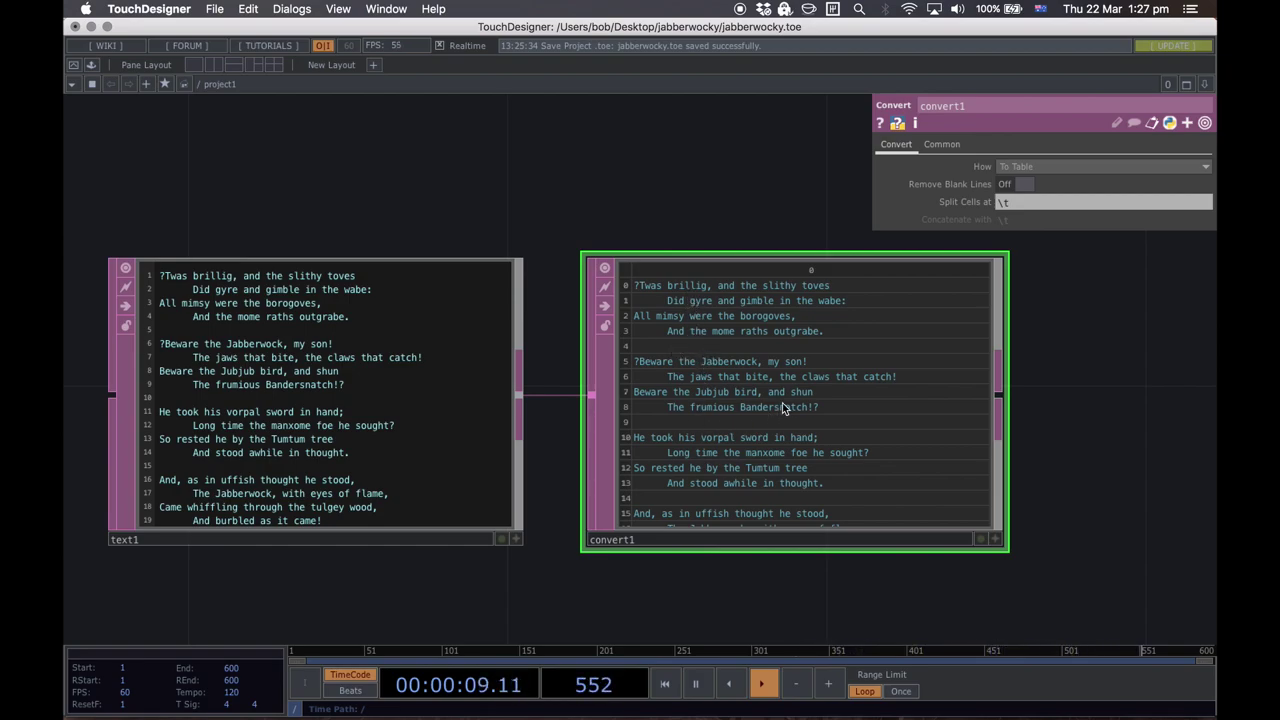
Step: Try turning on Remove Blank Lines for the Convert DAT and switch it off again
{"action": "left_click", "coordinate": [1015, 185]}
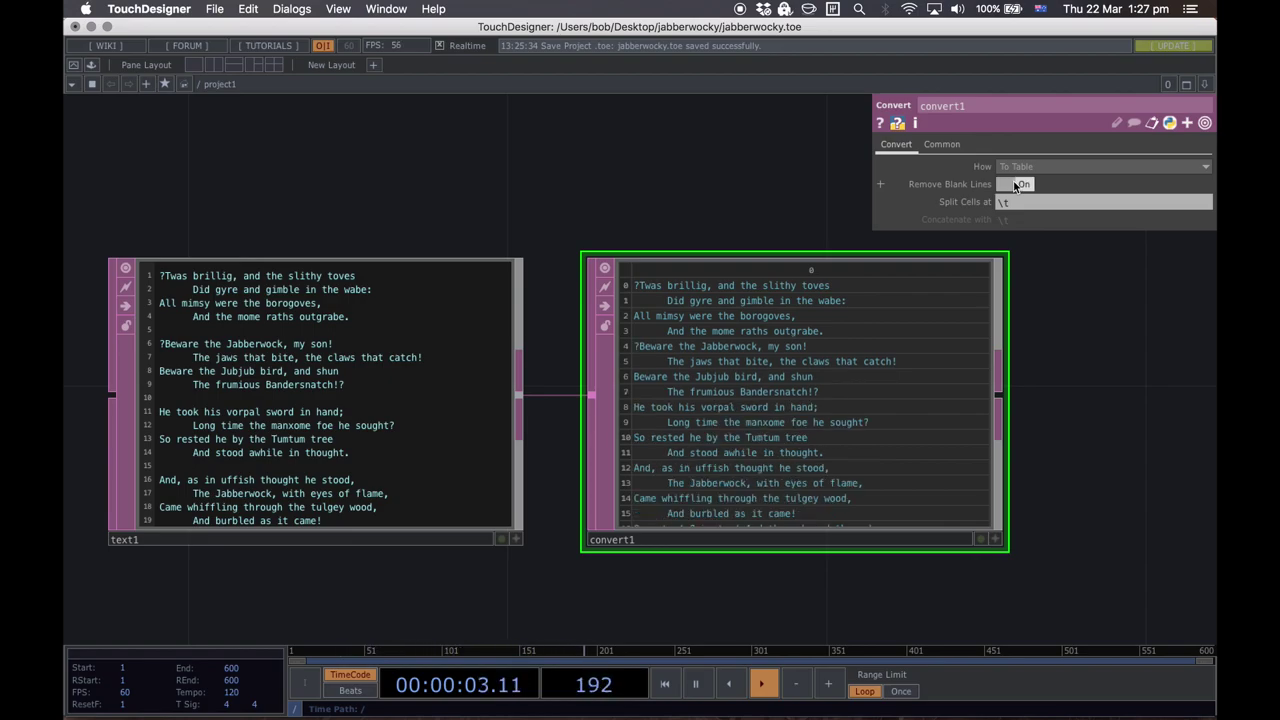
{"action": "left_click", "coordinate": [1015, 185]}
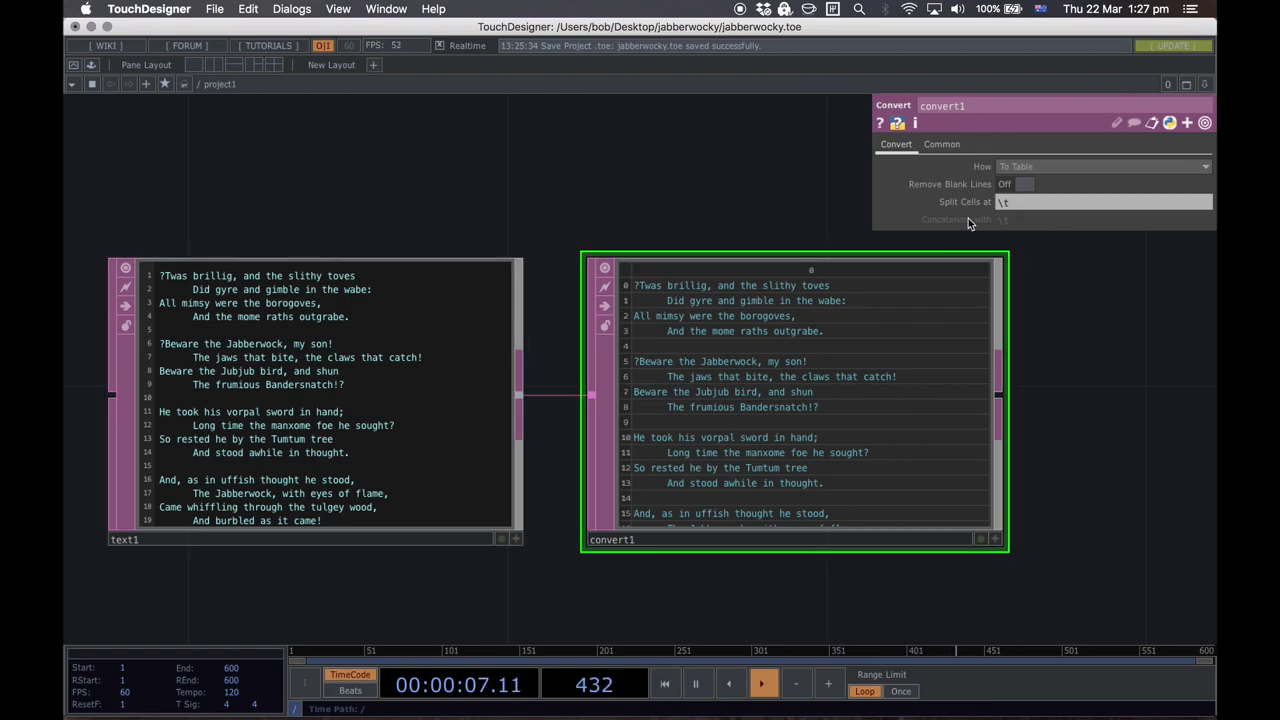
Step: Set the Convert DAT to split cells at a comma and review how the poem's lines divide into columns
{"action": "left_click", "coordinate": [1007, 202]}
{"action": "left_click_drag", "start_coordinate": [1016, 204], "coordinate": [968, 206]}
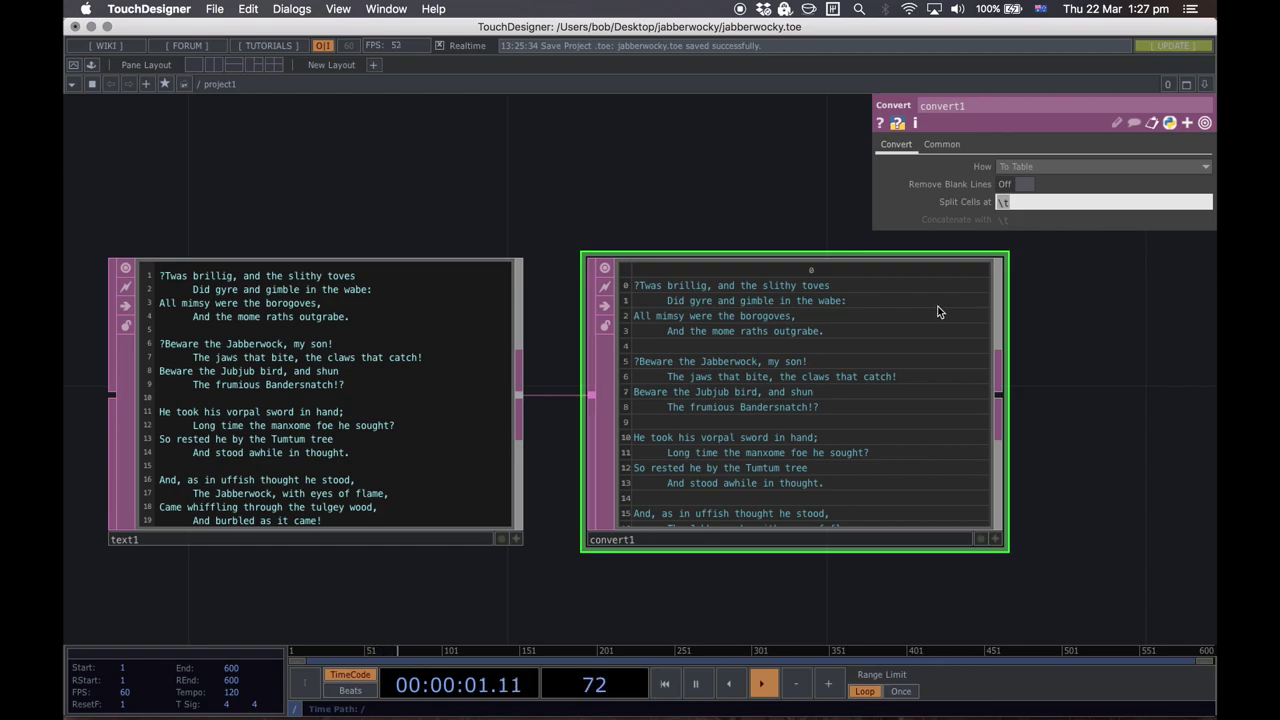
{"action": "type", "text": ","}
{"action": "key", "text": "Return"}
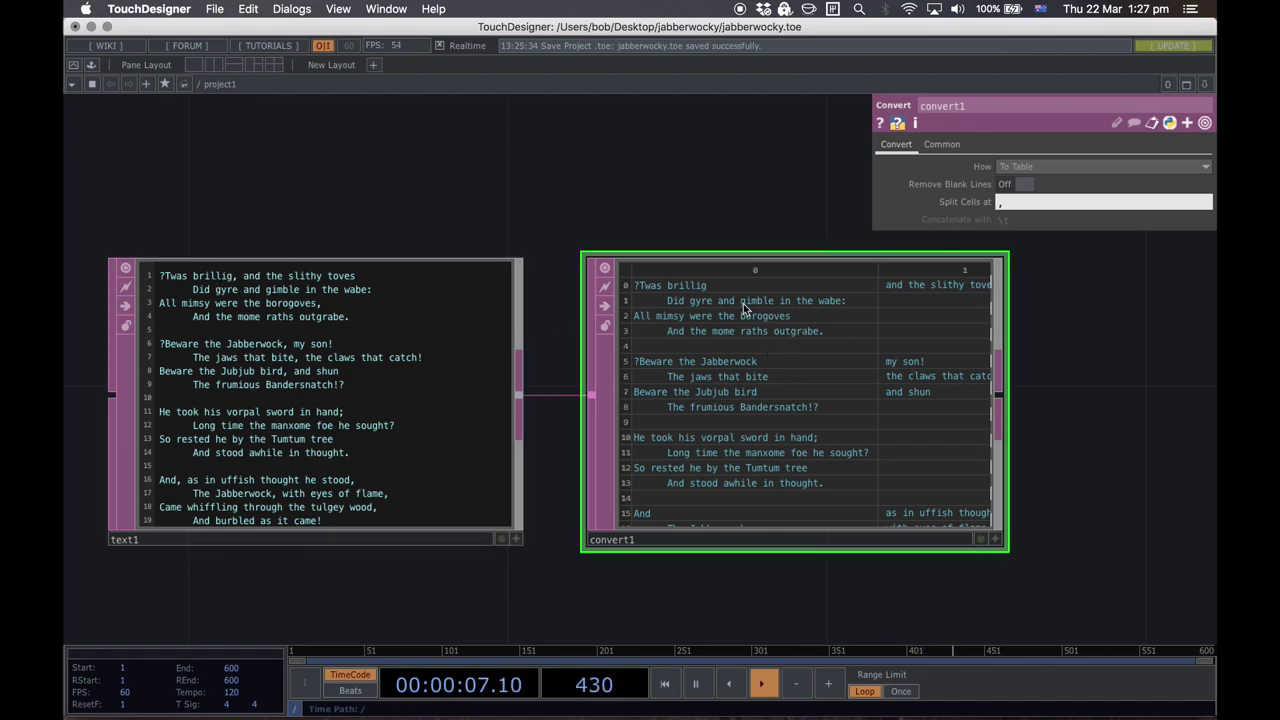
{"action": "scroll", "coordinate": [926, 440], "scroll_direction": "up", "scroll_amount": 10}
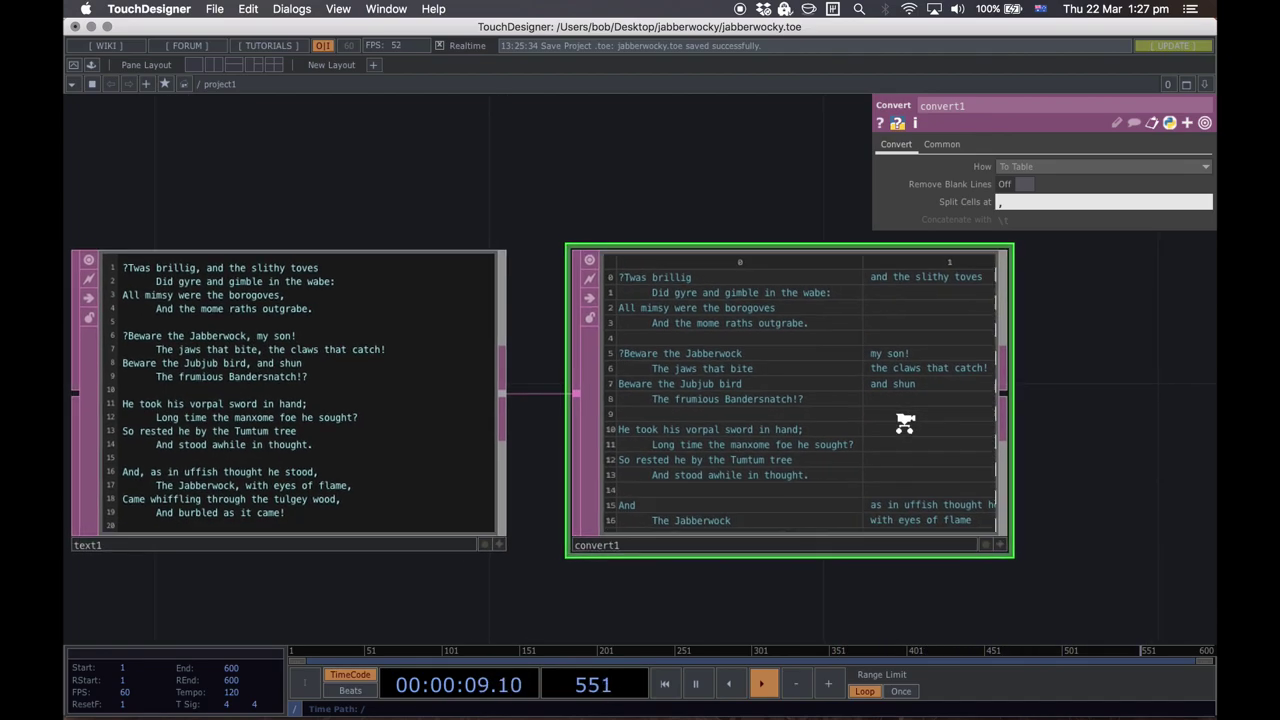
{"action": "scroll", "coordinate": [904, 423], "scroll_direction": "down", "scroll_amount": 3}
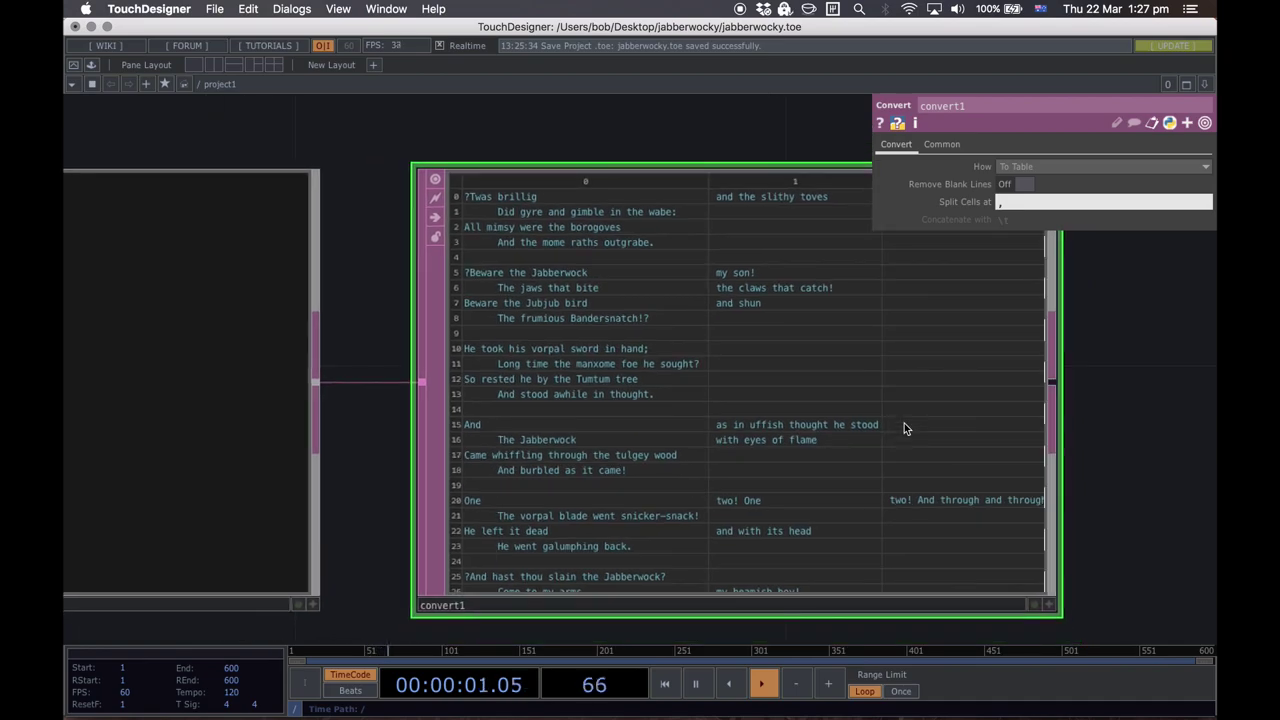
{"action": "scroll", "coordinate": [743, 255], "scroll_direction": "down", "scroll_amount": 3}
{"action": "scroll", "coordinate": [743, 255], "scroll_direction": "down", "scroll_amount": 1}
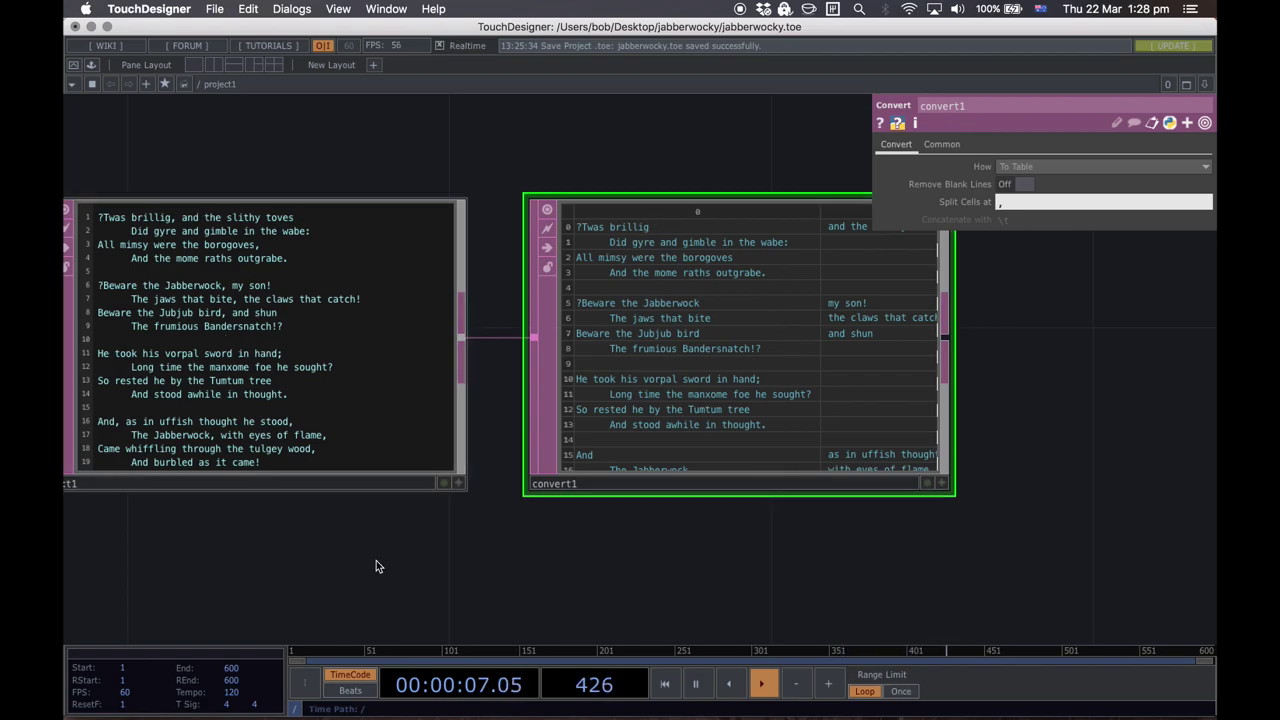
Step: Set the Convert DAT's Split Cells at delimiter back to \t
{"action": "left_click", "coordinate": [1012, 203]}
{"action": "key", "text": "BackSpace"}
{"action": "type", "text": "\\"}
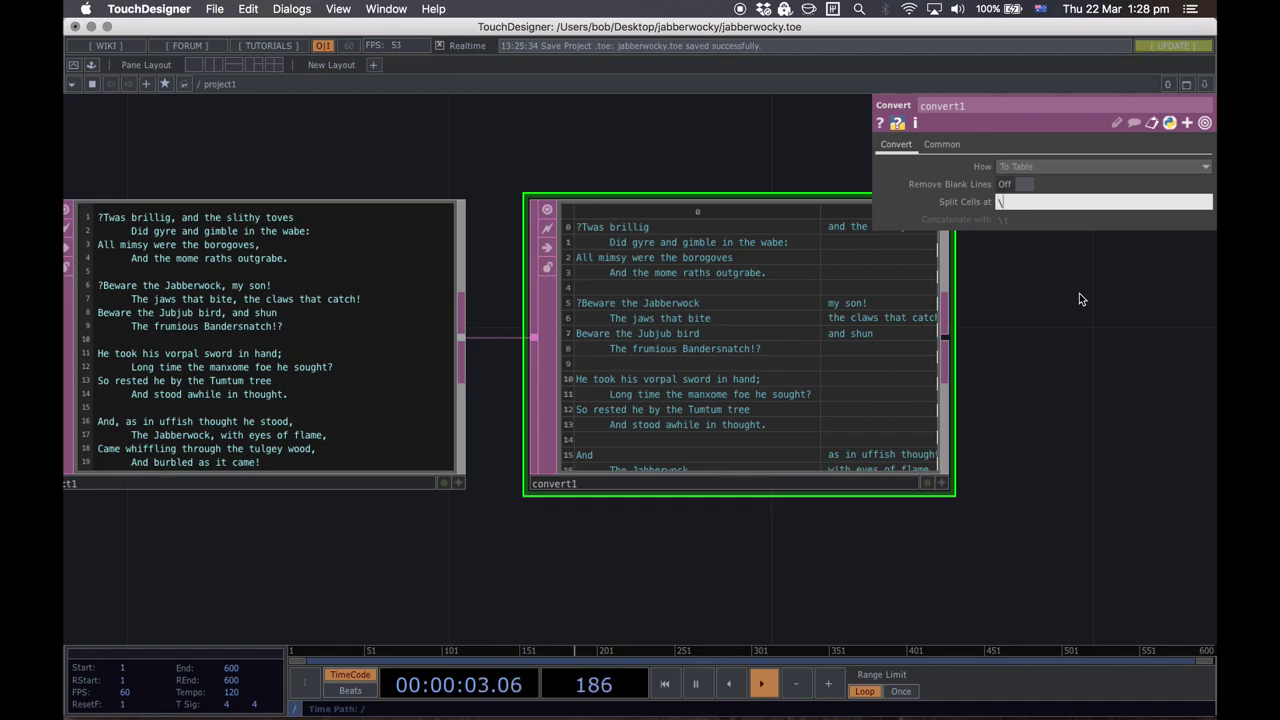
{"action": "type", "text": "t"}
{"action": "key", "text": "Return"}
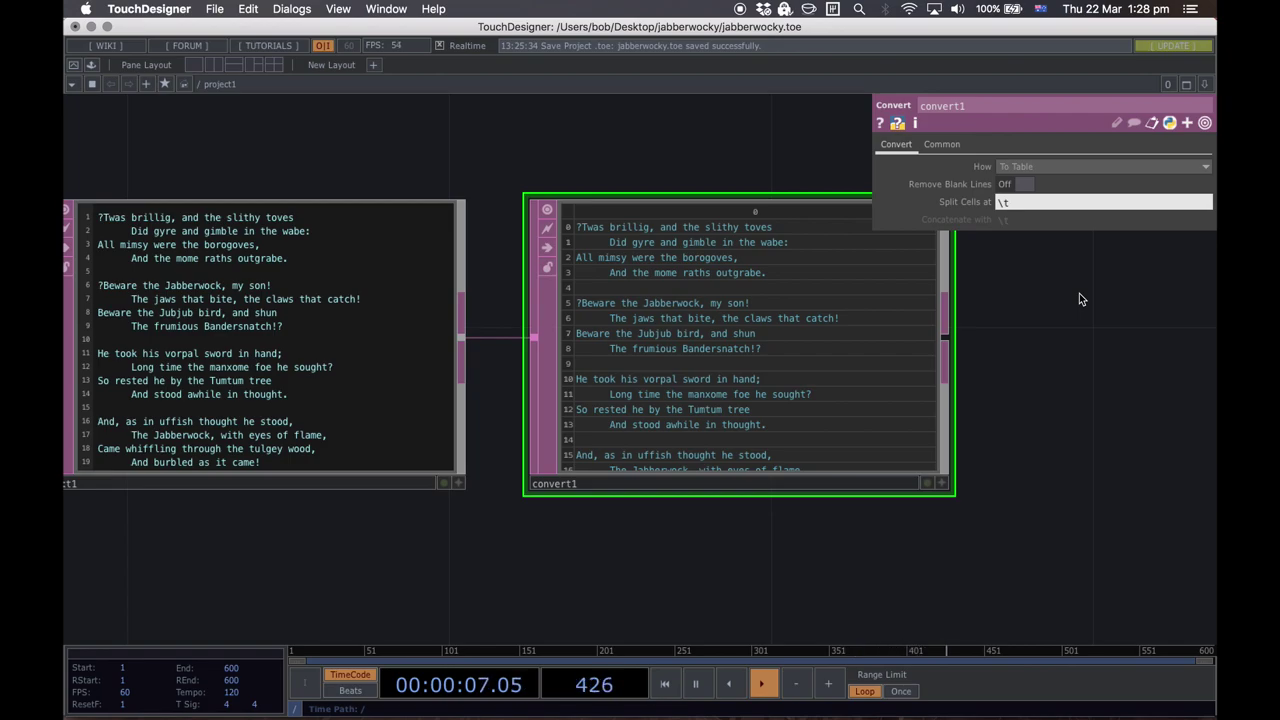
Step: Restore the accidentally deleted Convert DAT and try a backslash as its Split Cells at delimiter
{"action": "left_click", "coordinate": [1000, 204]}
{"action": "key", "text": "Delete"}
{"action": "key", "text": "super+z"}
{"action": "left_click", "coordinate": [1005, 203]}
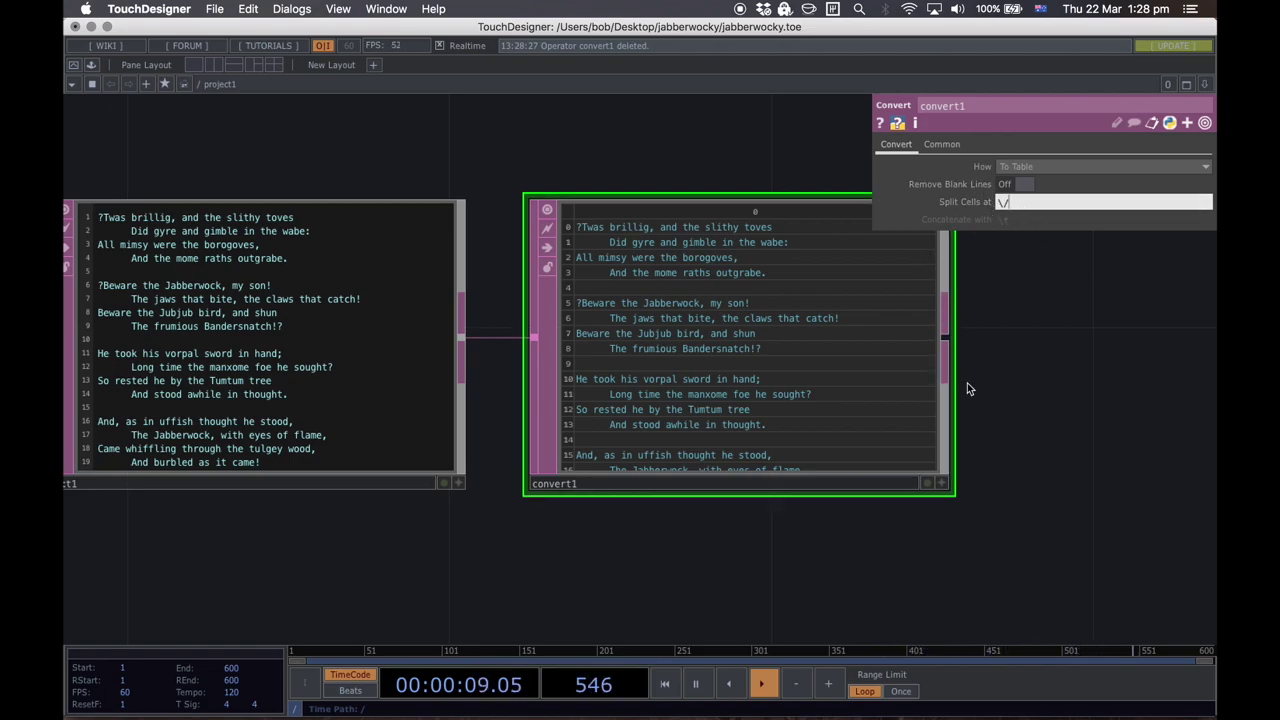
{"action": "key", "text": "BackSpace"}
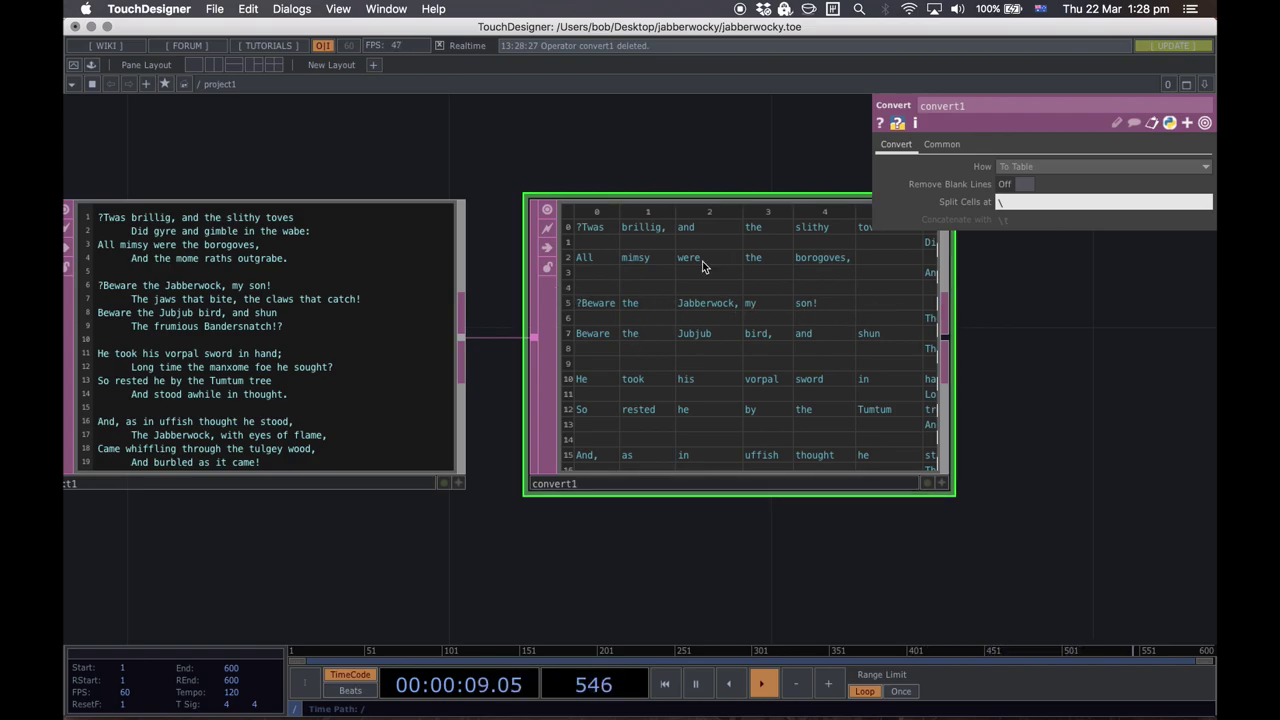
Step: Clear the Convert DAT's Split Cells at delimiter so each poem line stays in a single cell
{"action": "double_click", "coordinate": [1021, 204]}
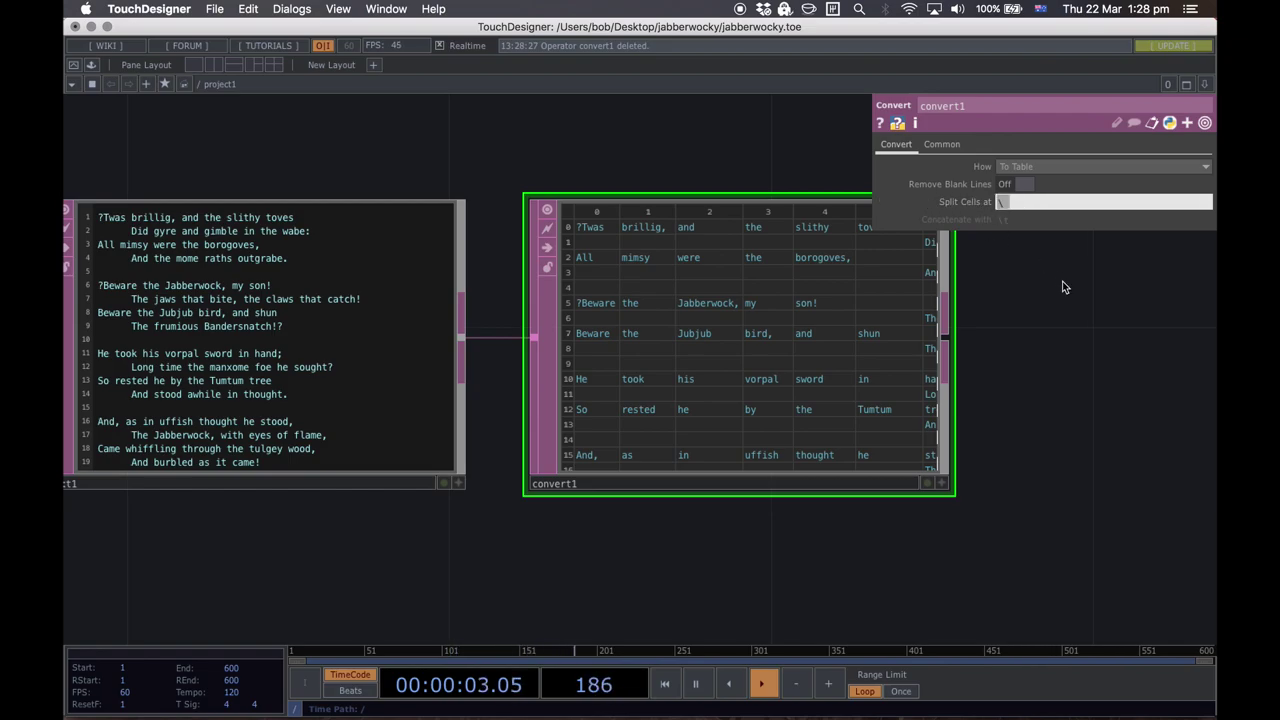
{"action": "key", "text": "BackSpace"}
{"action": "left_click", "coordinate": [1022, 204]}
{"action": "key", "text": "Return"}
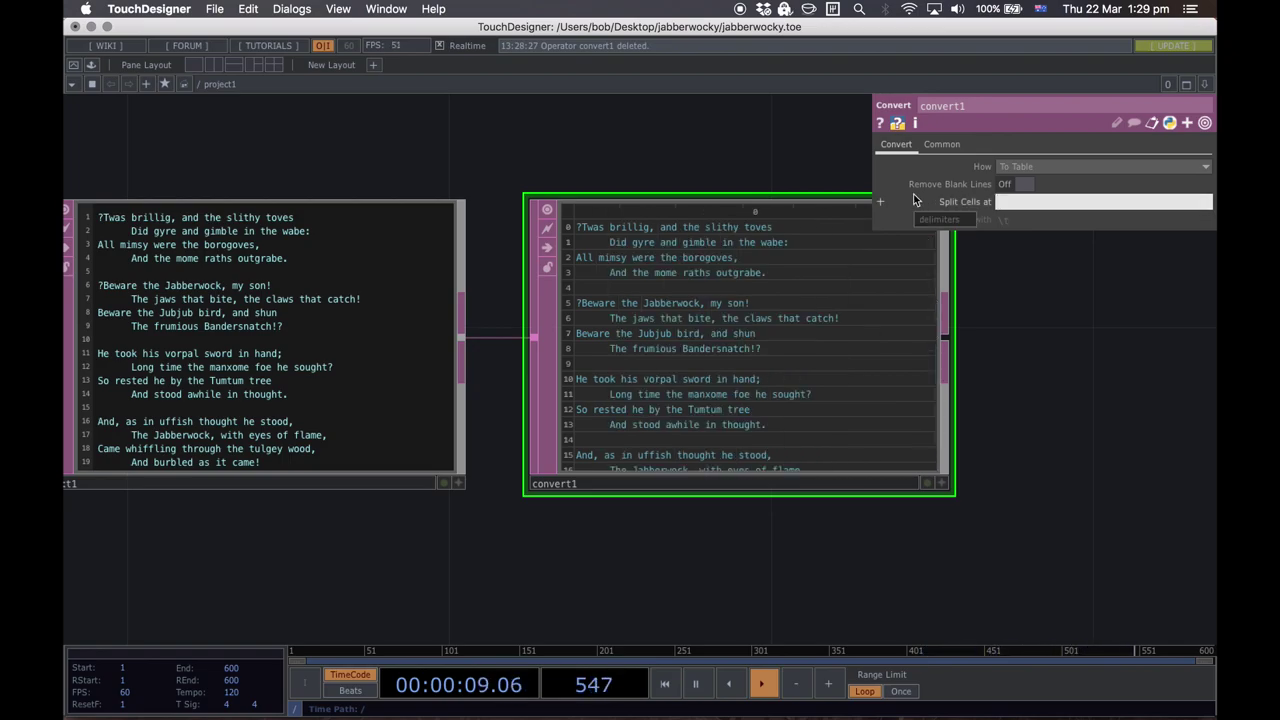
Step: Compare the Text DAT's lines with the rows of the Convert DAT's table
{"action": "left_click_drag", "start_coordinate": [1047, 351], "coordinate": [1025, 351]}
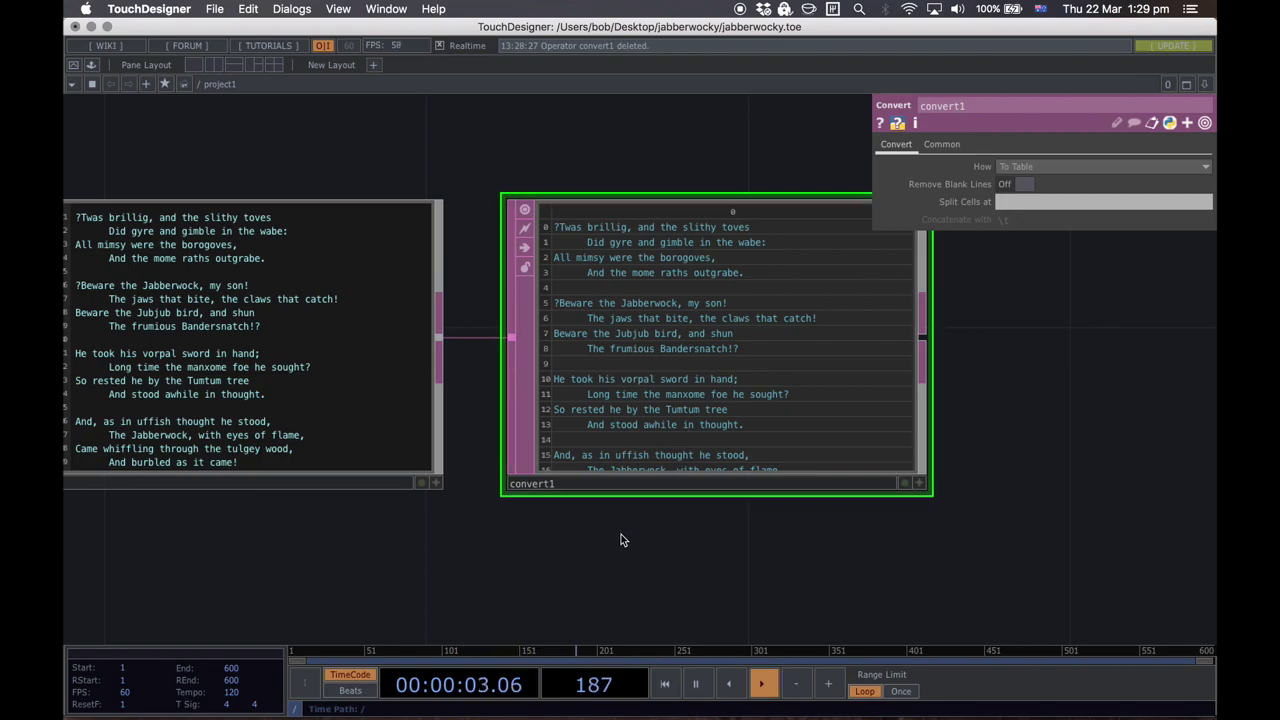
{"action": "scroll", "coordinate": [621, 534], "scroll_direction": "down", "scroll_amount": 3}
{"action": "left_click_drag", "start_coordinate": [636, 546], "coordinate": [594, 520]}
{"action": "scroll", "coordinate": [594, 520], "scroll_direction": "down", "scroll_amount": 2}
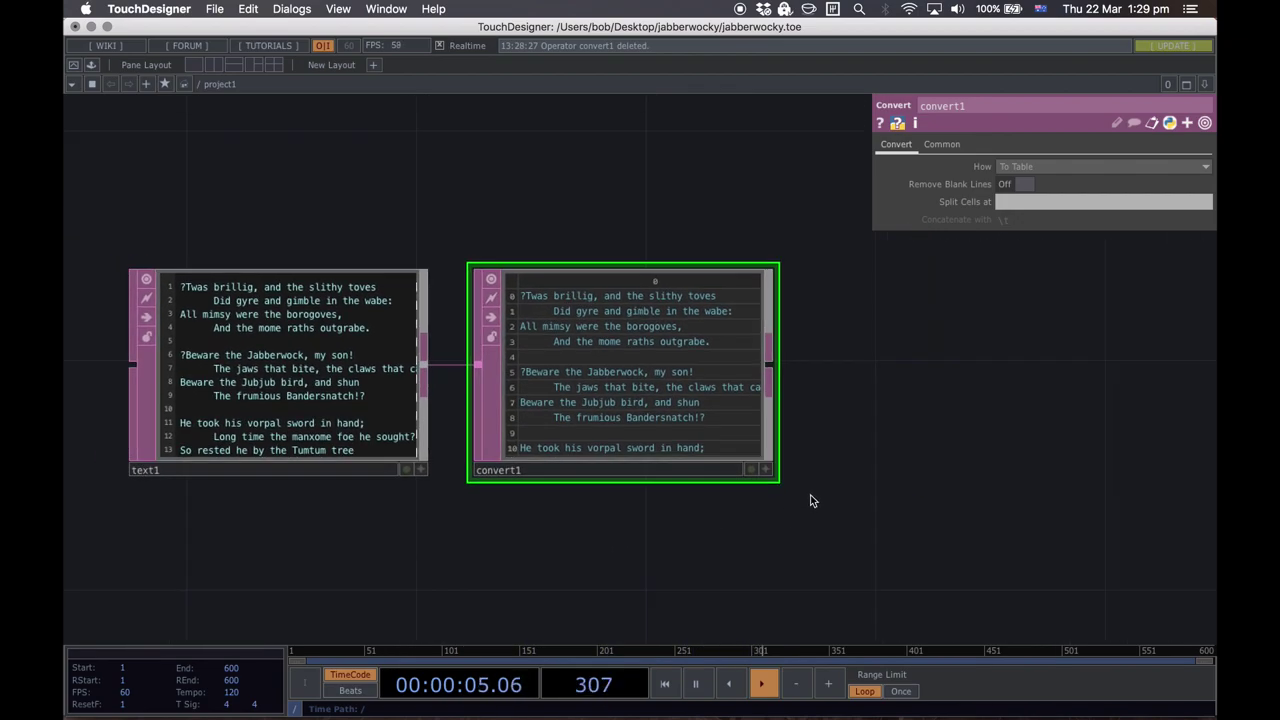
{"action": "left_click_drag", "start_coordinate": [808, 486], "coordinate": [665, 473]}
{"action": "left_click_drag", "start_coordinate": [509, 493], "coordinate": [583, 496]}
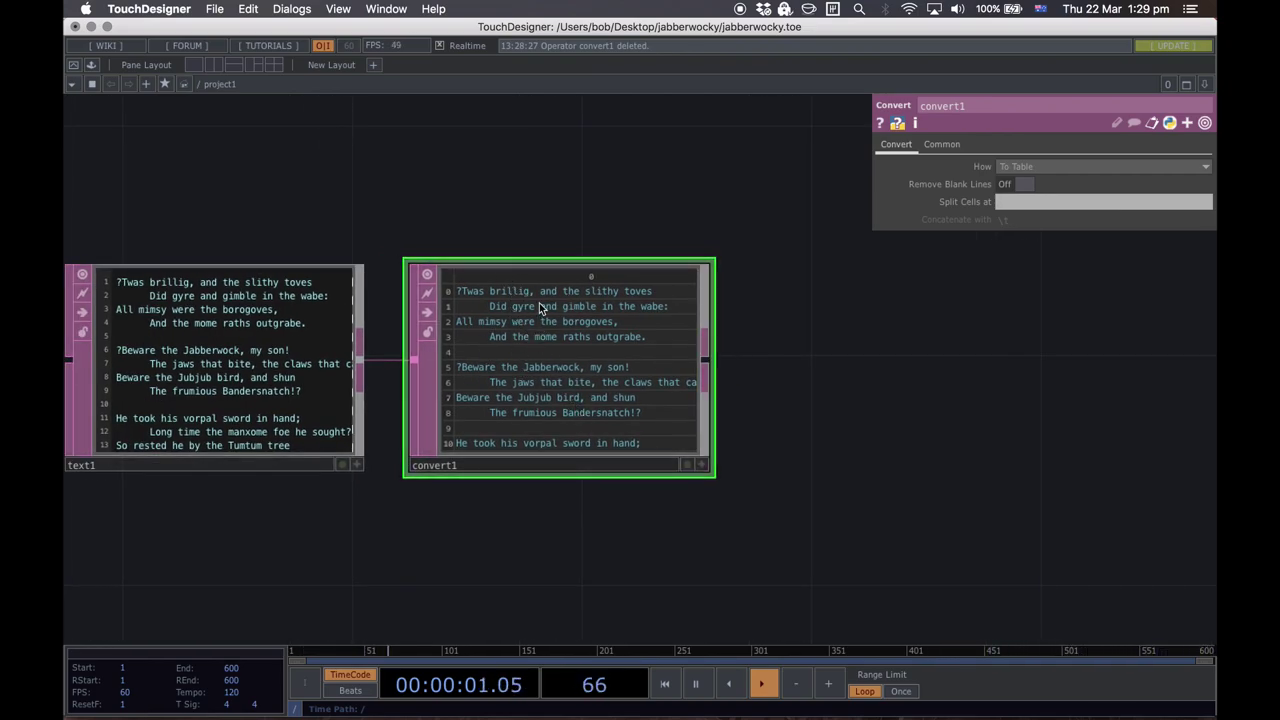
{"action": "left_click_drag", "start_coordinate": [668, 343], "coordinate": [575, 338]}
{"action": "scroll", "coordinate": [663, 337], "scroll_direction": "down", "scroll_amount": 3}
{"action": "left_click_drag", "start_coordinate": [712, 334], "coordinate": [743, 336]}
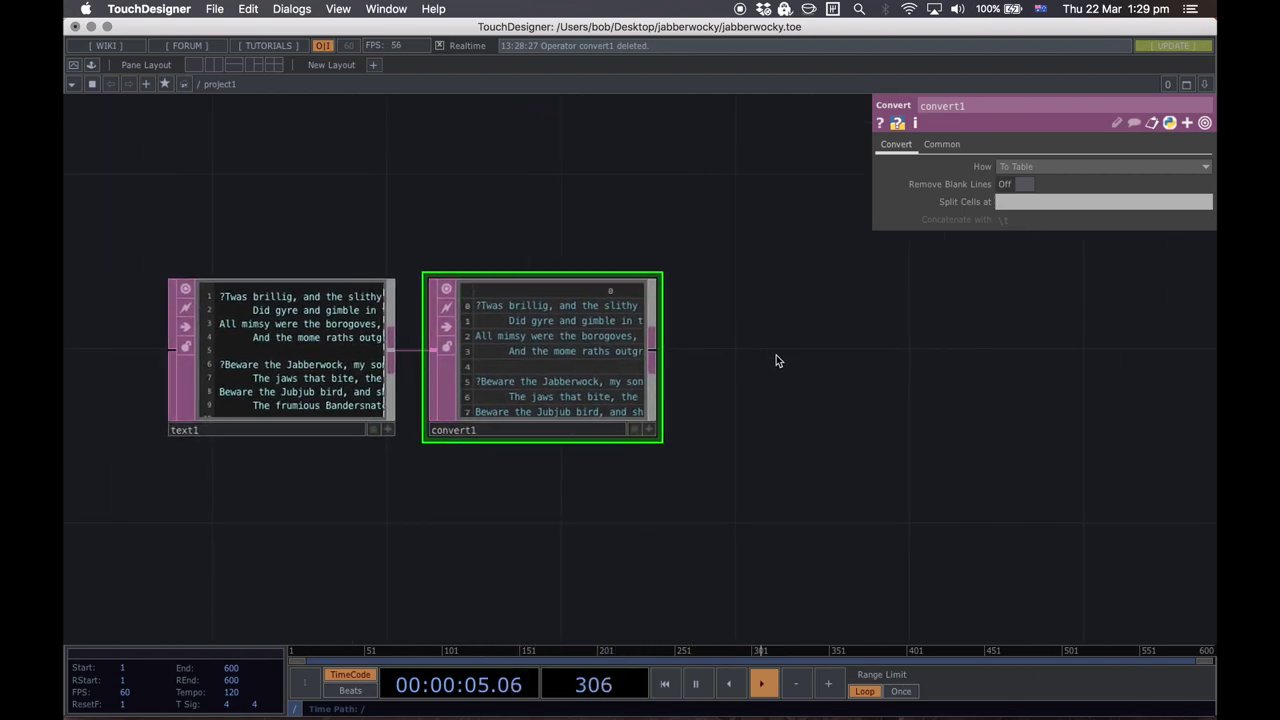
Step: Add a Select DAT after the Convert DAT and wire the Convert DAT's output into it
{"action": "key", "text": "Tab"}
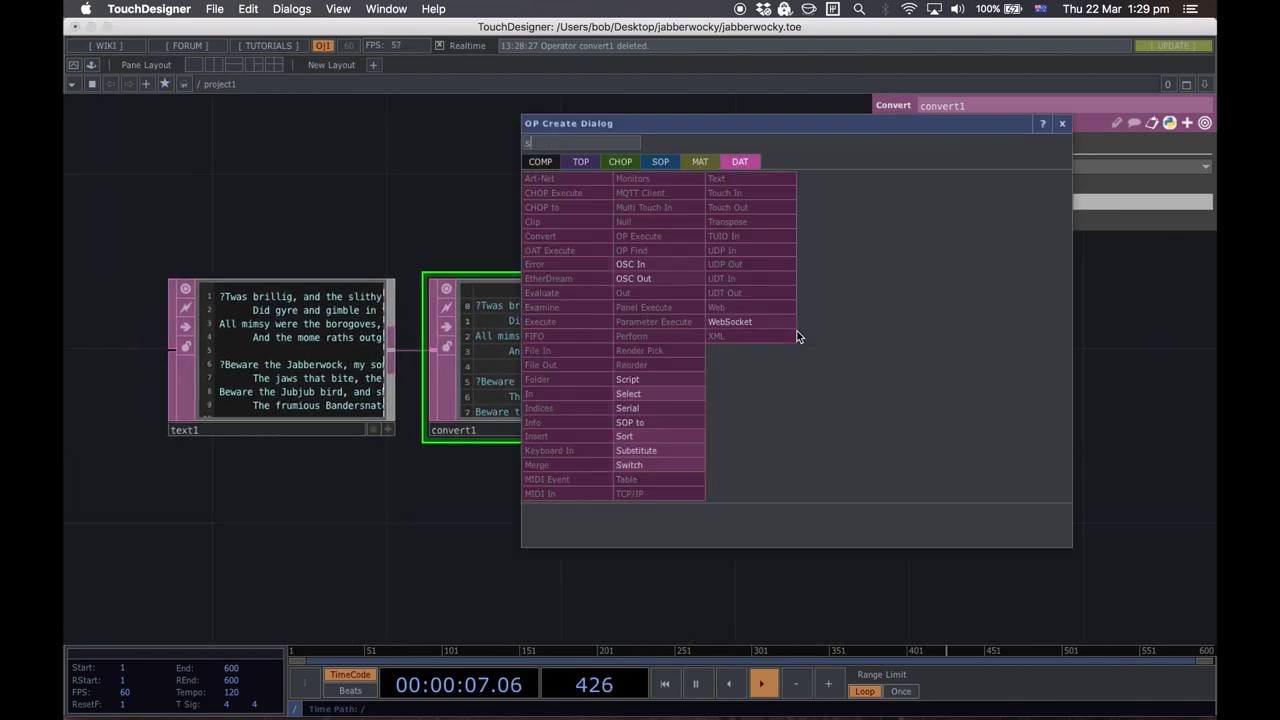
{"action": "left_click", "coordinate": [670, 393]}
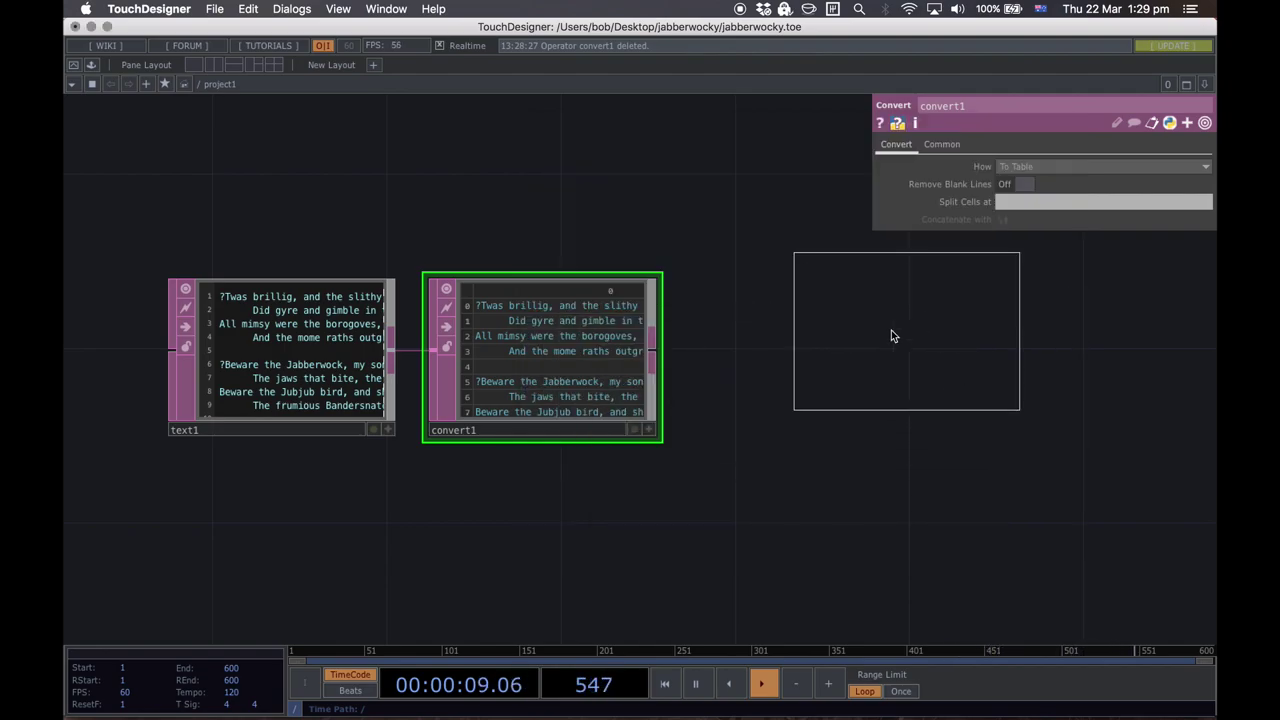
{"action": "left_click", "coordinate": [872, 355]}
{"action": "left_click_drag", "start_coordinate": [652, 355], "coordinate": [760, 352]}
{"action": "left_click_drag", "start_coordinate": [589, 474], "coordinate": [314, 472]}
{"action": "left_click_drag", "start_coordinate": [523, 461], "coordinate": [572, 463]}
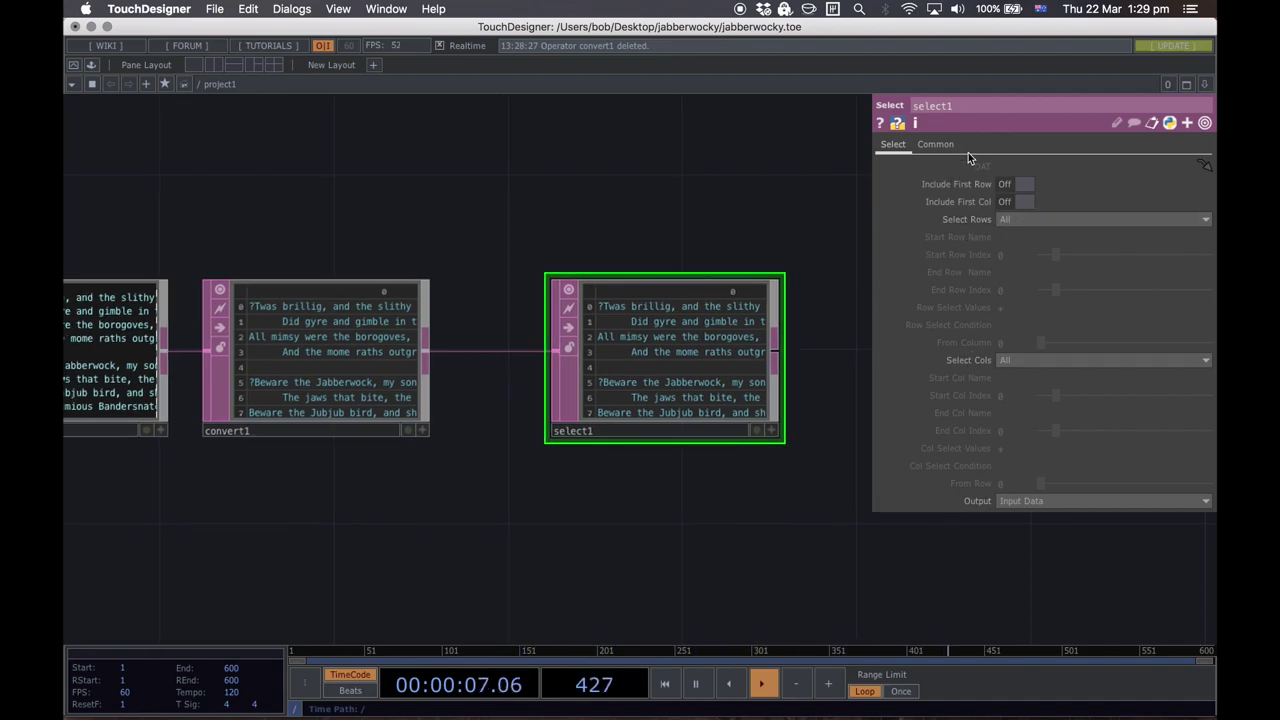
Step: Disconnect the Select DAT from the Convert DAT and wire the two together again
{"action": "right_click", "coordinate": [488, 351]}
{"action": "left_click", "coordinate": [517, 399]}
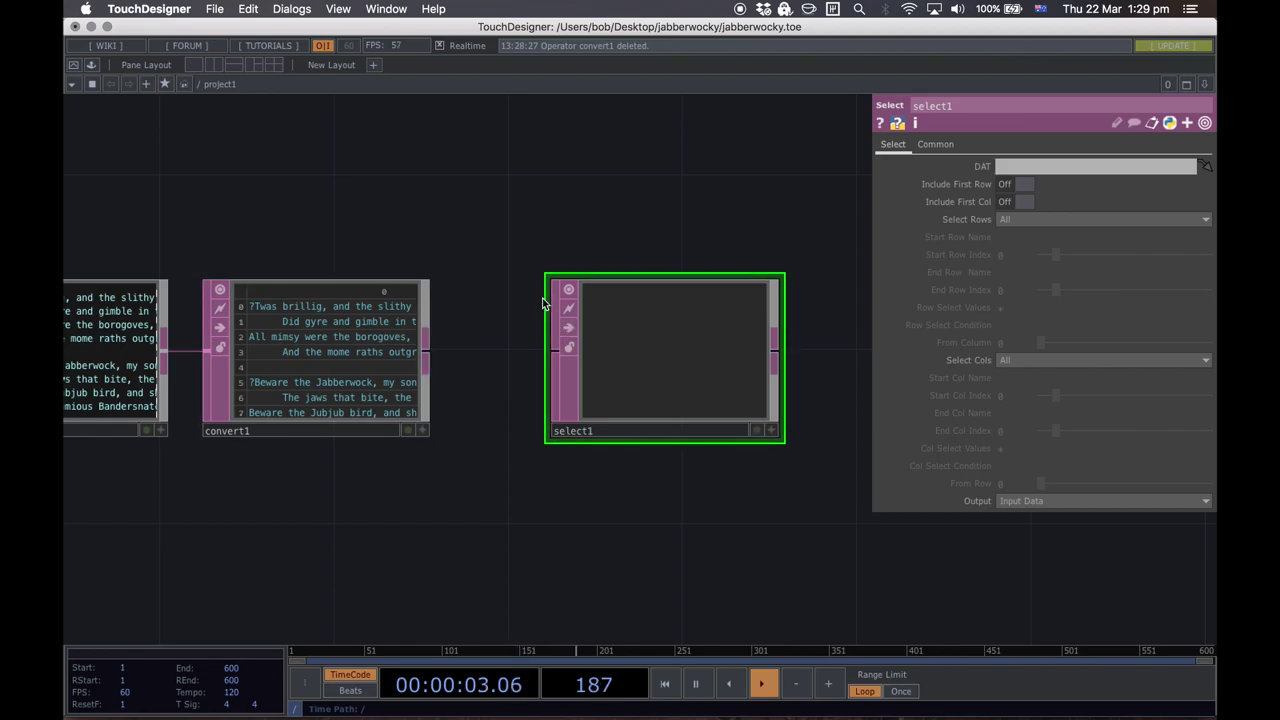
{"action": "left_click_drag", "start_coordinate": [430, 358], "coordinate": [545, 348]}
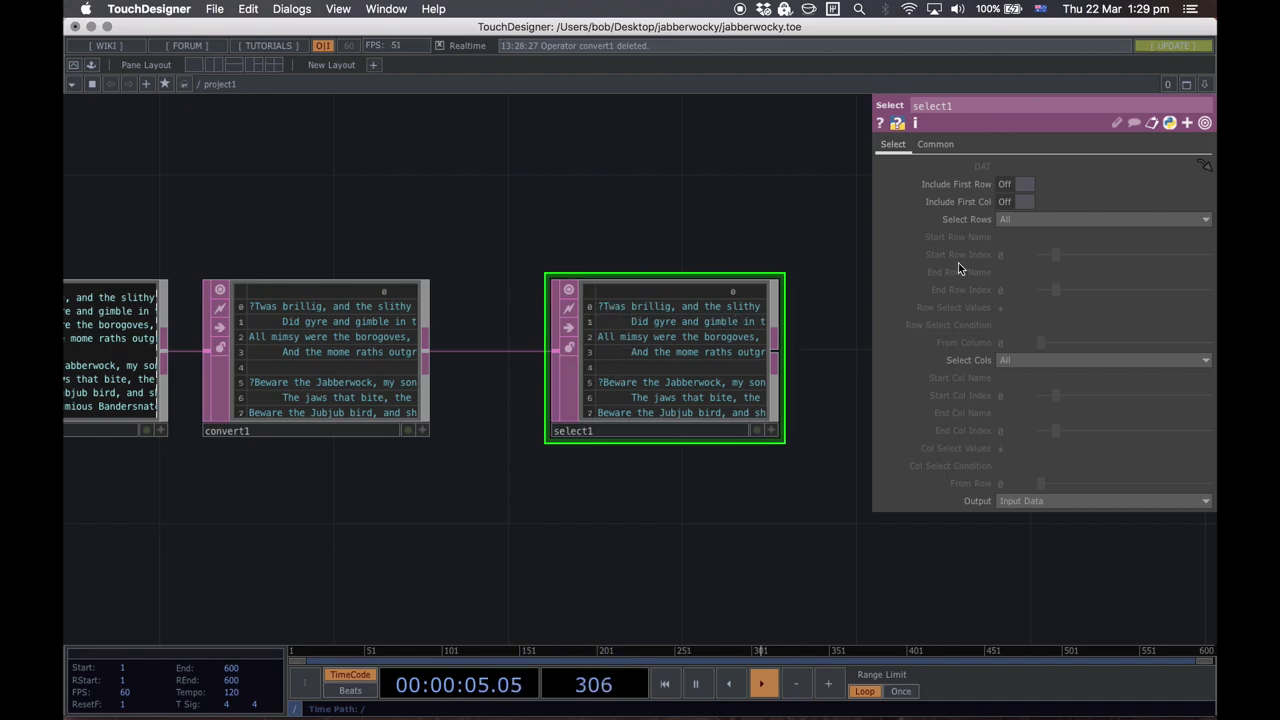
Step: Set the Select DAT's Select Rows option to by Index
{"action": "left_click", "coordinate": [1003, 220]}
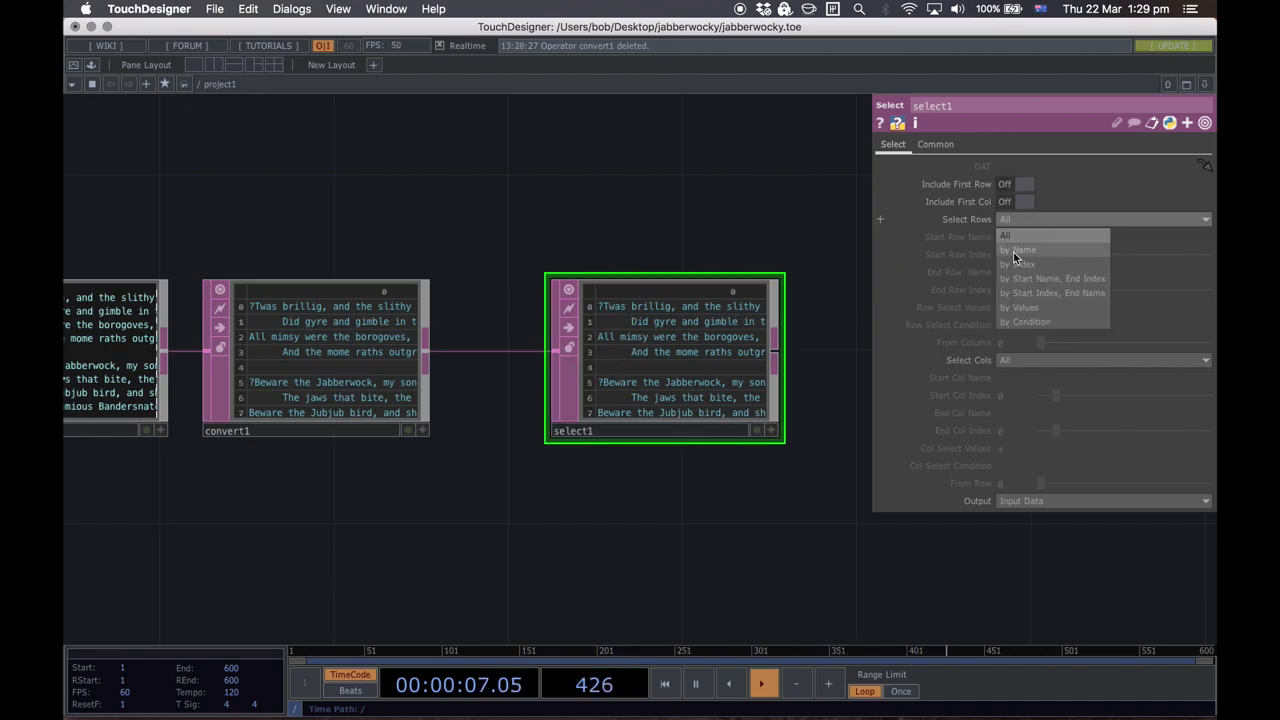
{"action": "left_click", "coordinate": [1015, 265]}
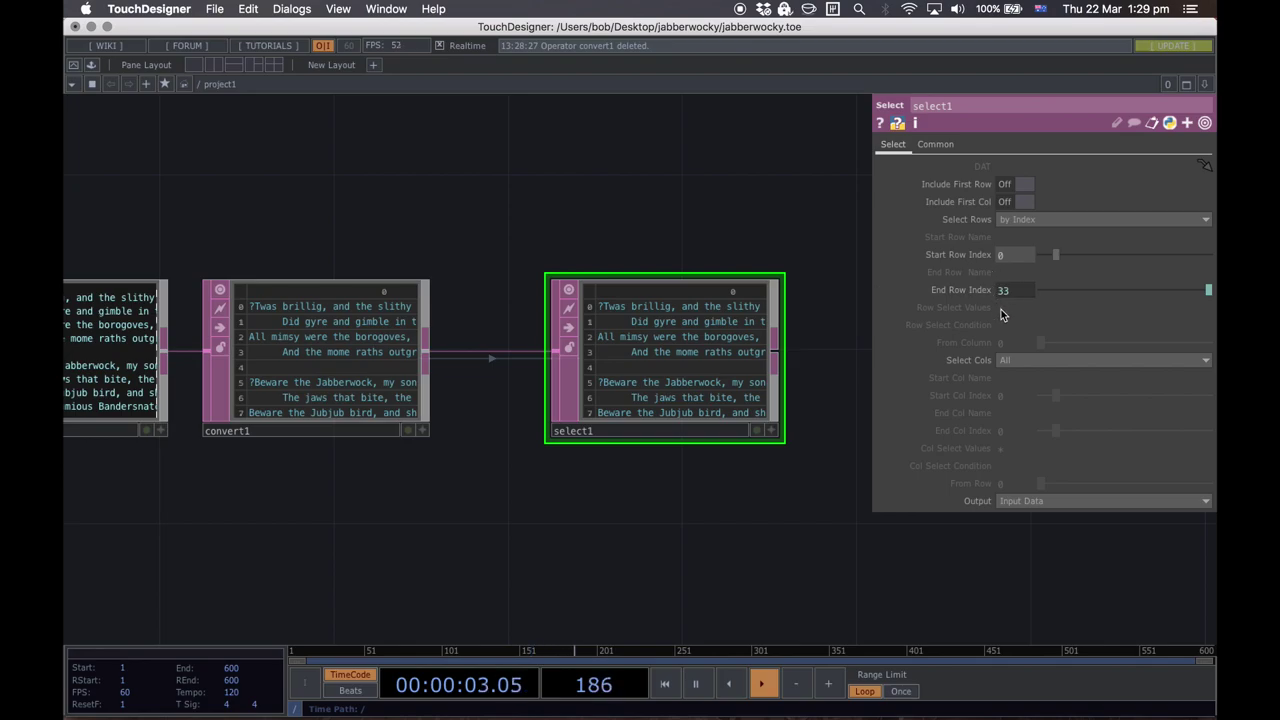
Step: Make the Select DAT's viewer active to check its first and last rows, and expand the End Row Index parameter to show its expression
{"action": "scroll", "coordinate": [666, 457], "scroll_direction": "up", "scroll_amount": 3}
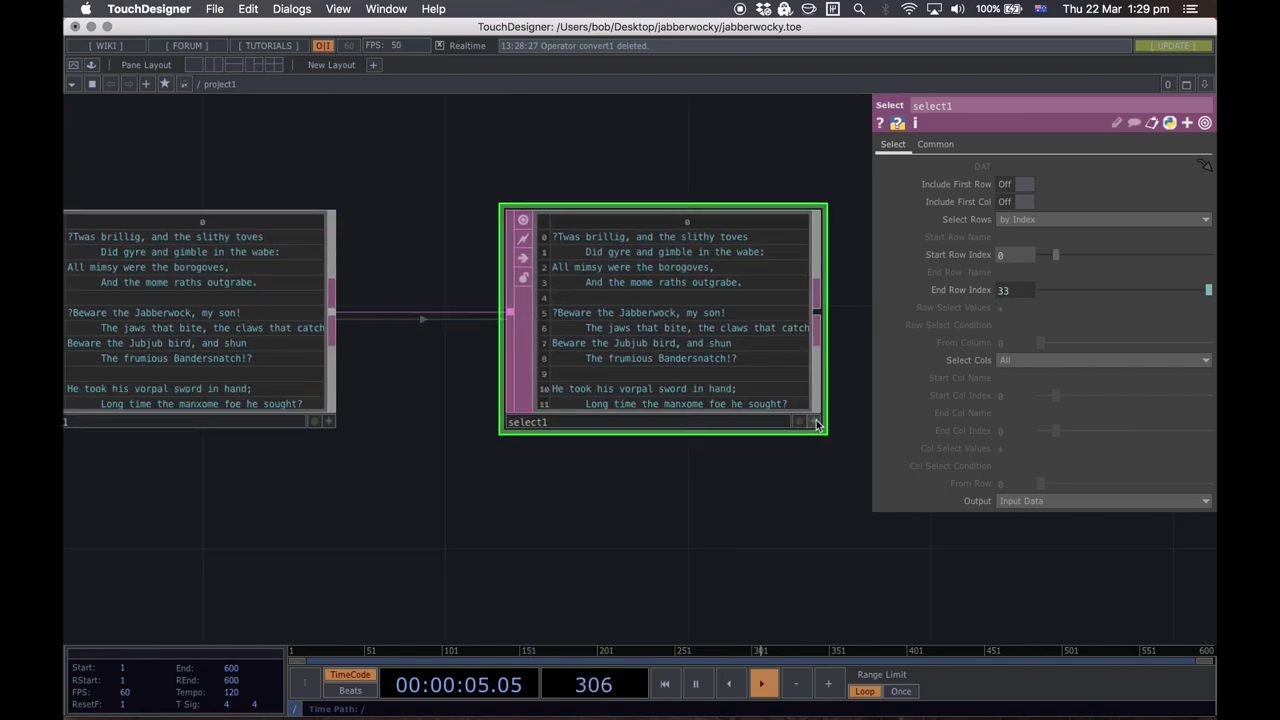
{"action": "left_click", "coordinate": [814, 421]}
{"action": "scroll", "coordinate": [700, 378], "scroll_direction": "down", "scroll_amount": 7}
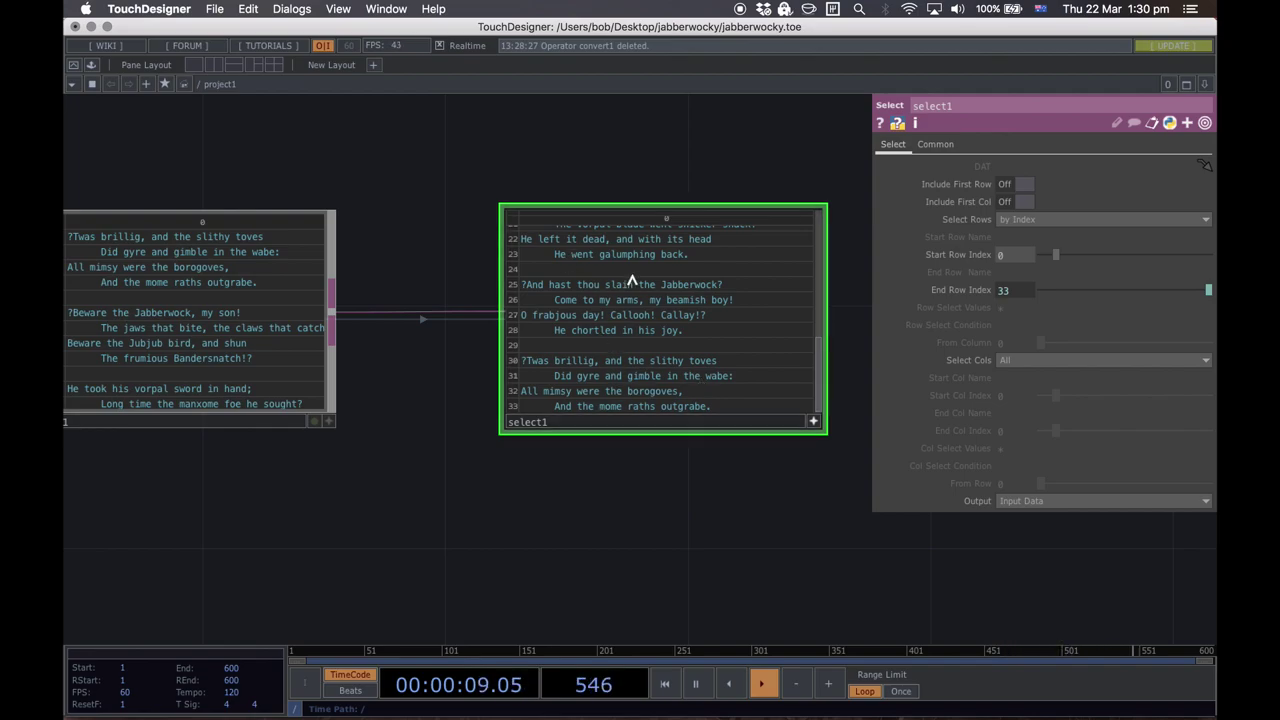
{"action": "scroll", "coordinate": [632, 296], "scroll_direction": "up", "scroll_amount": 7}
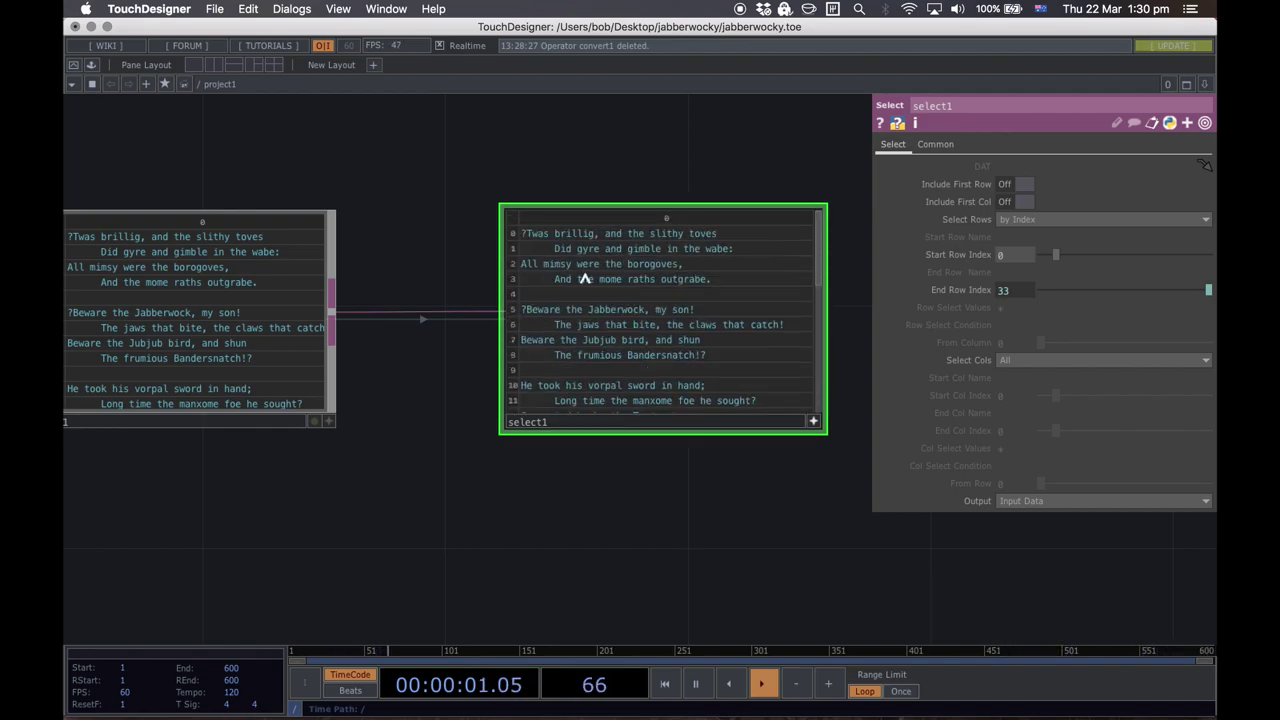
{"action": "left_click", "coordinate": [880, 290]}
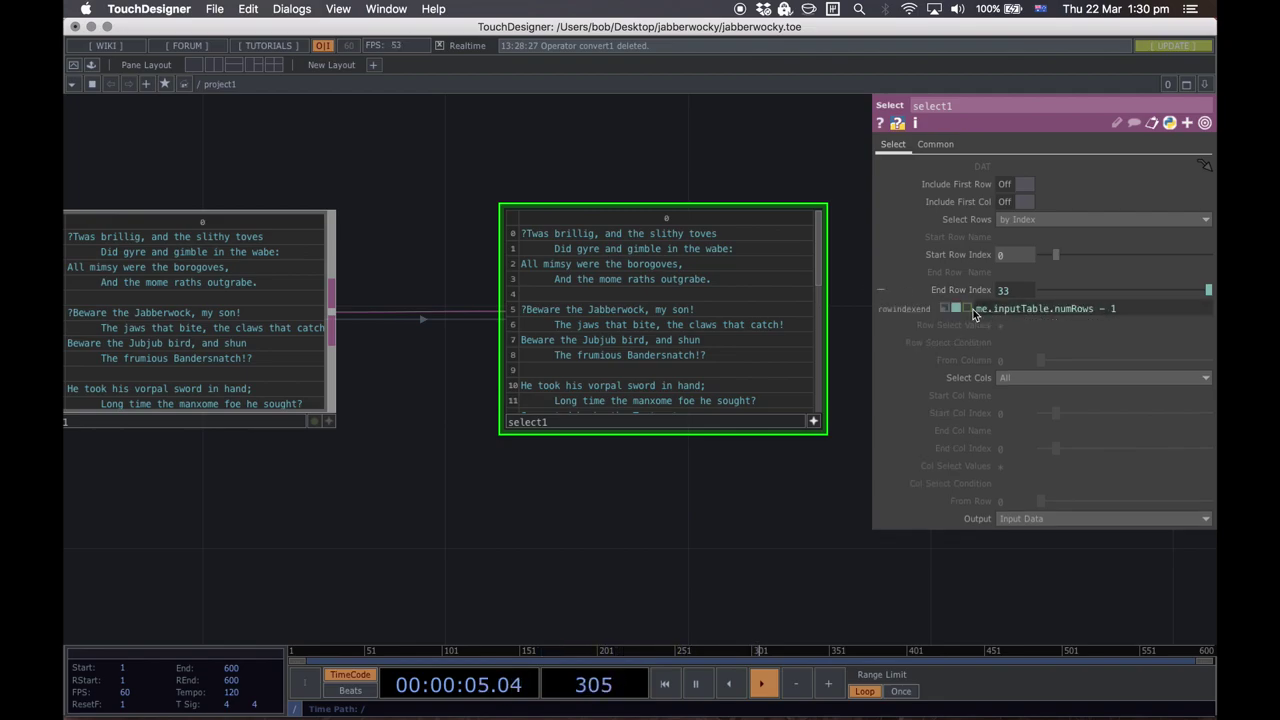
Step: Examine the End Row Index expression against the Select DAT's last row and collapse the parameter again
{"action": "left_click", "coordinate": [1088, 312]}
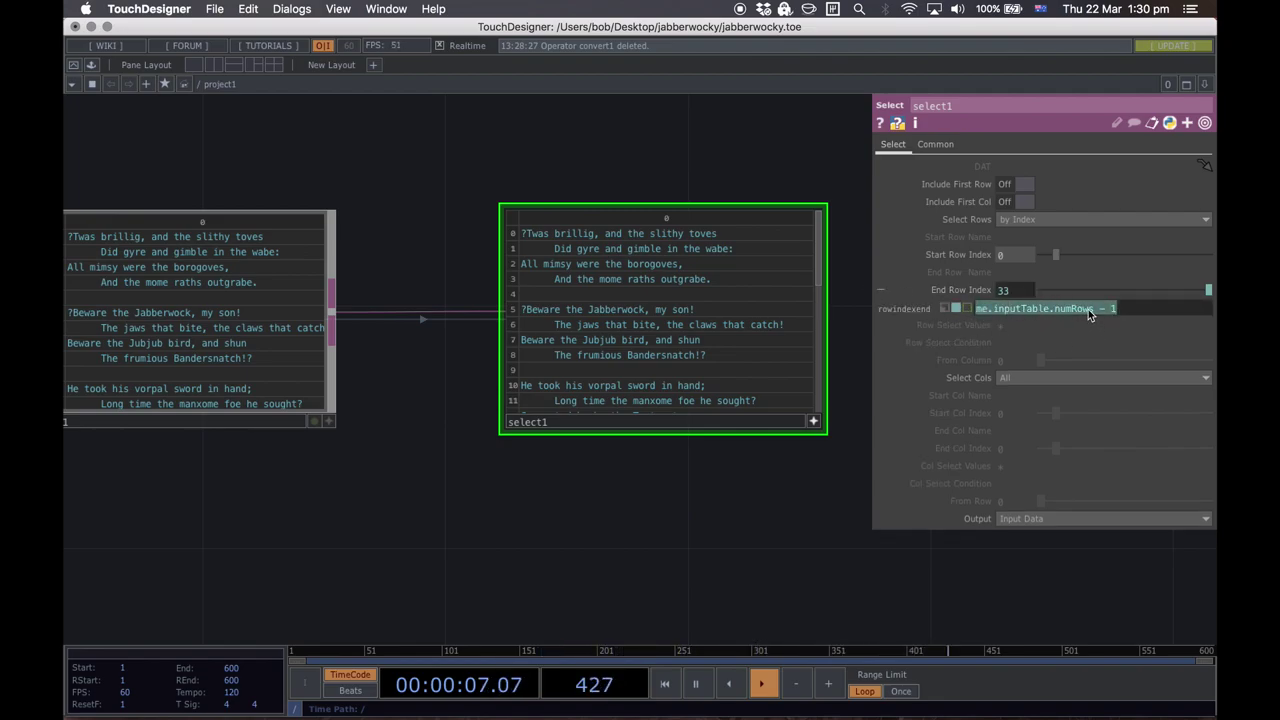
{"action": "scroll", "coordinate": [748, 357], "scroll_direction": "down", "scroll_amount": 7}
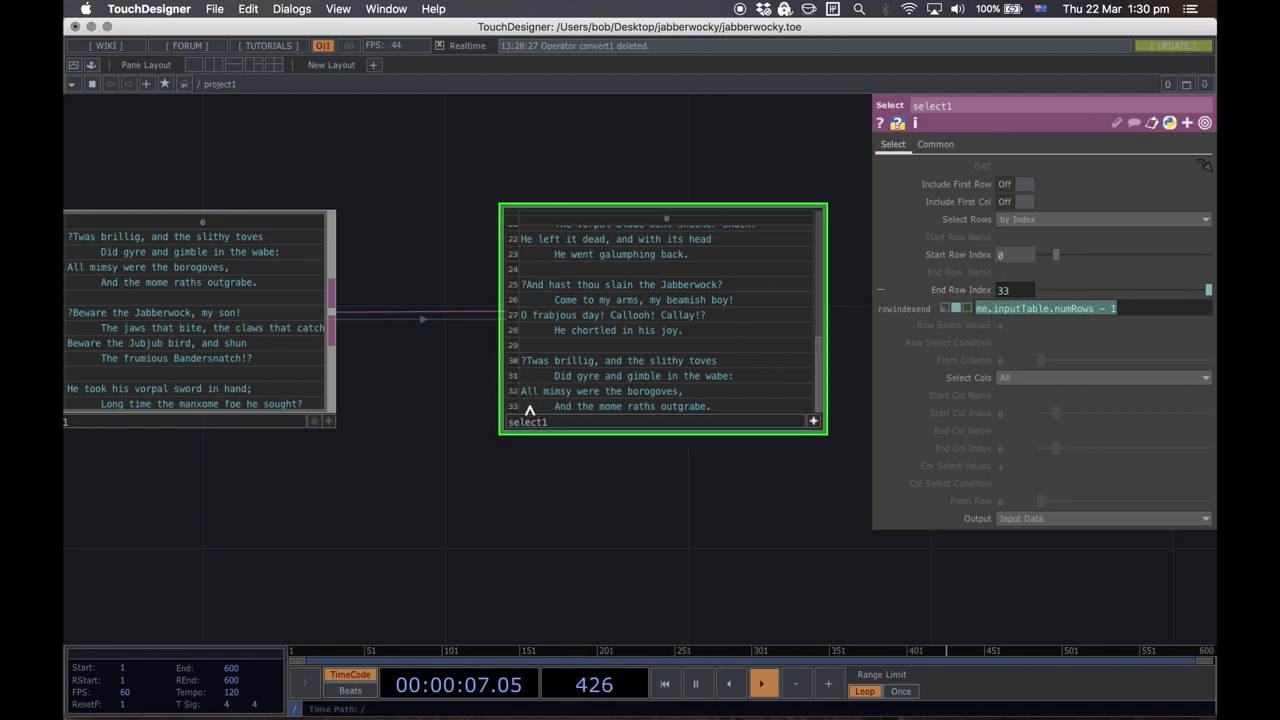
{"action": "scroll", "coordinate": [680, 263], "scroll_direction": "up", "scroll_amount": 7}
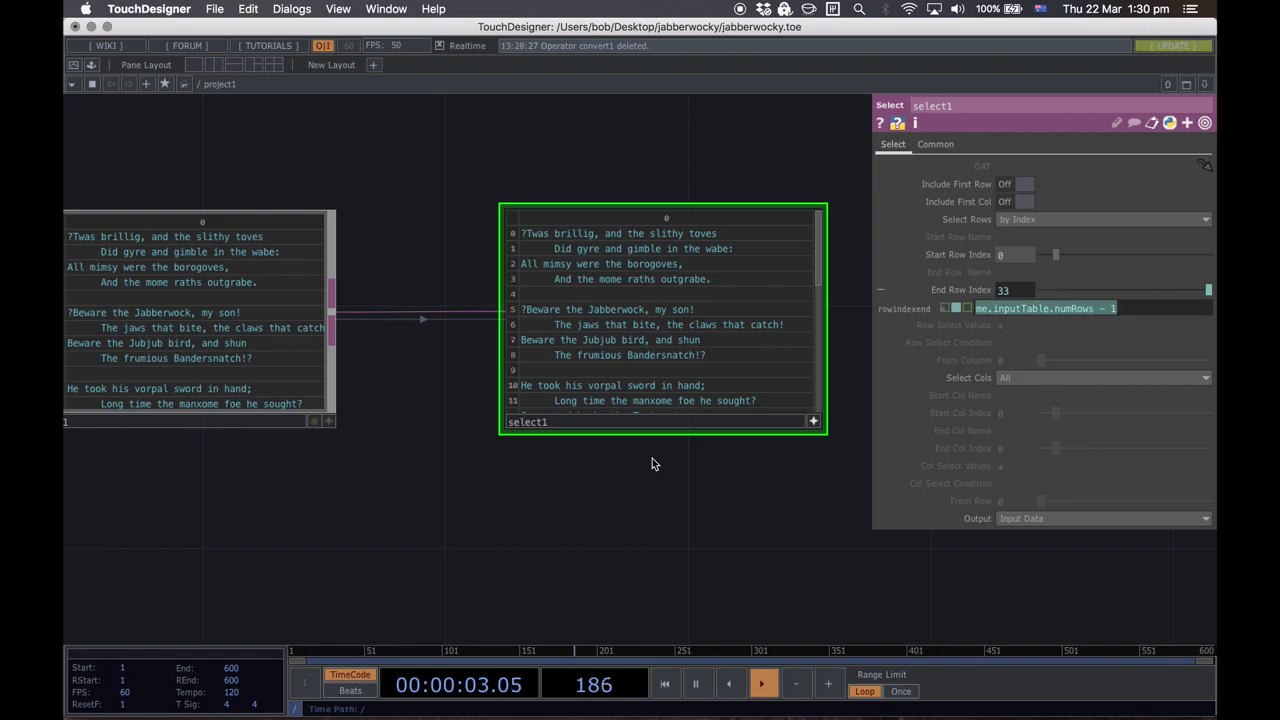
{"action": "mouse_move", "coordinate": [1066, 309]}
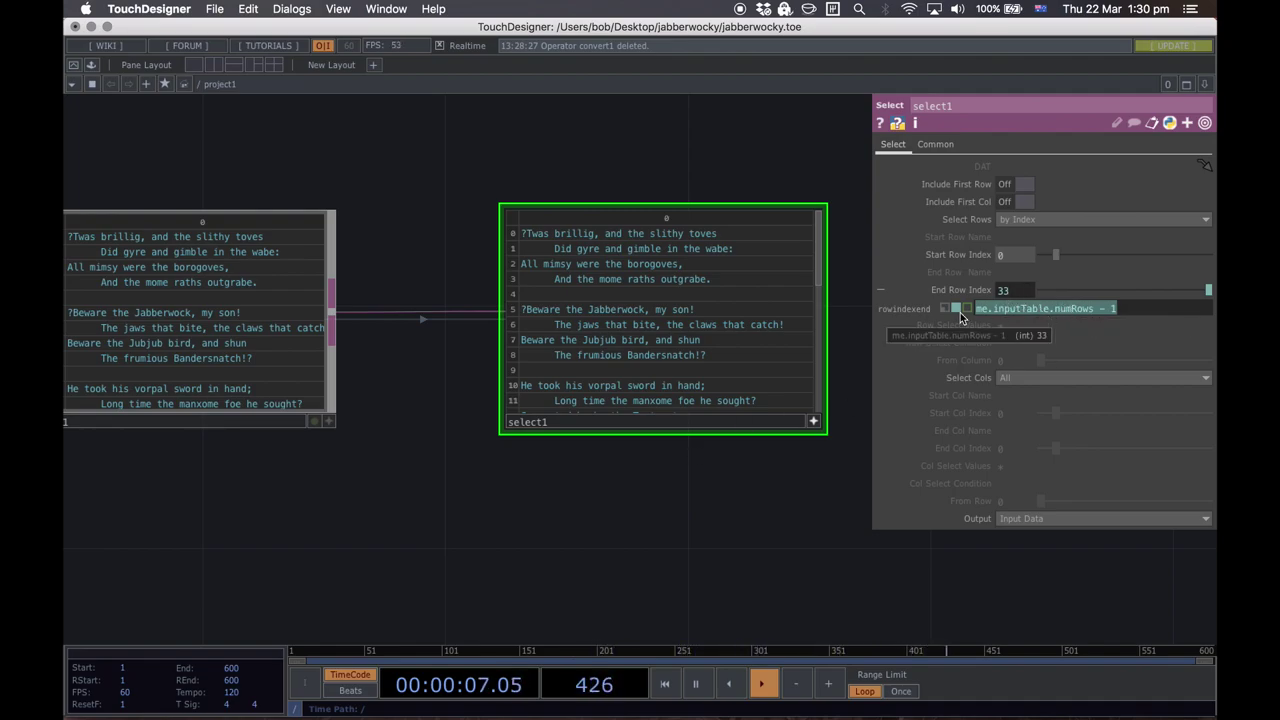
{"action": "left_click", "coordinate": [882, 295]}
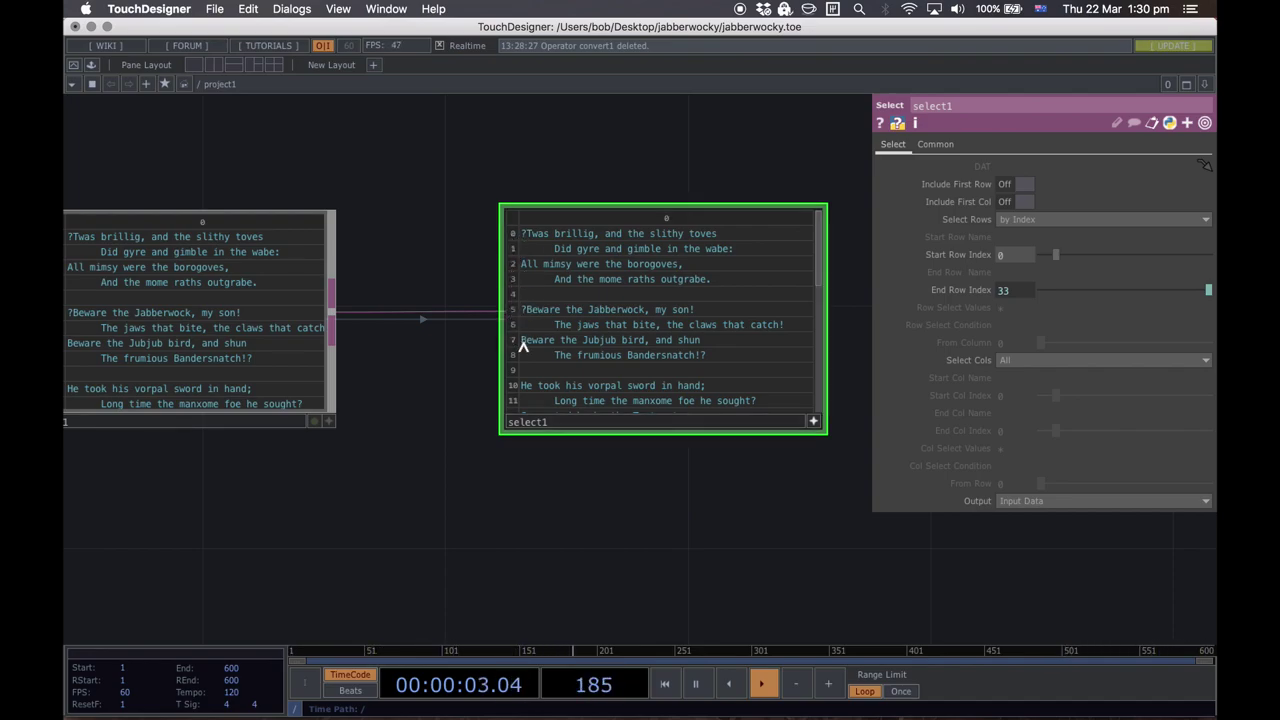
Step: Look through the first stanzas' rows in the Select DAT and try out the Start Row Index slider
{"action": "scroll", "coordinate": [553, 352], "scroll_direction": "down", "scroll_amount": 3}
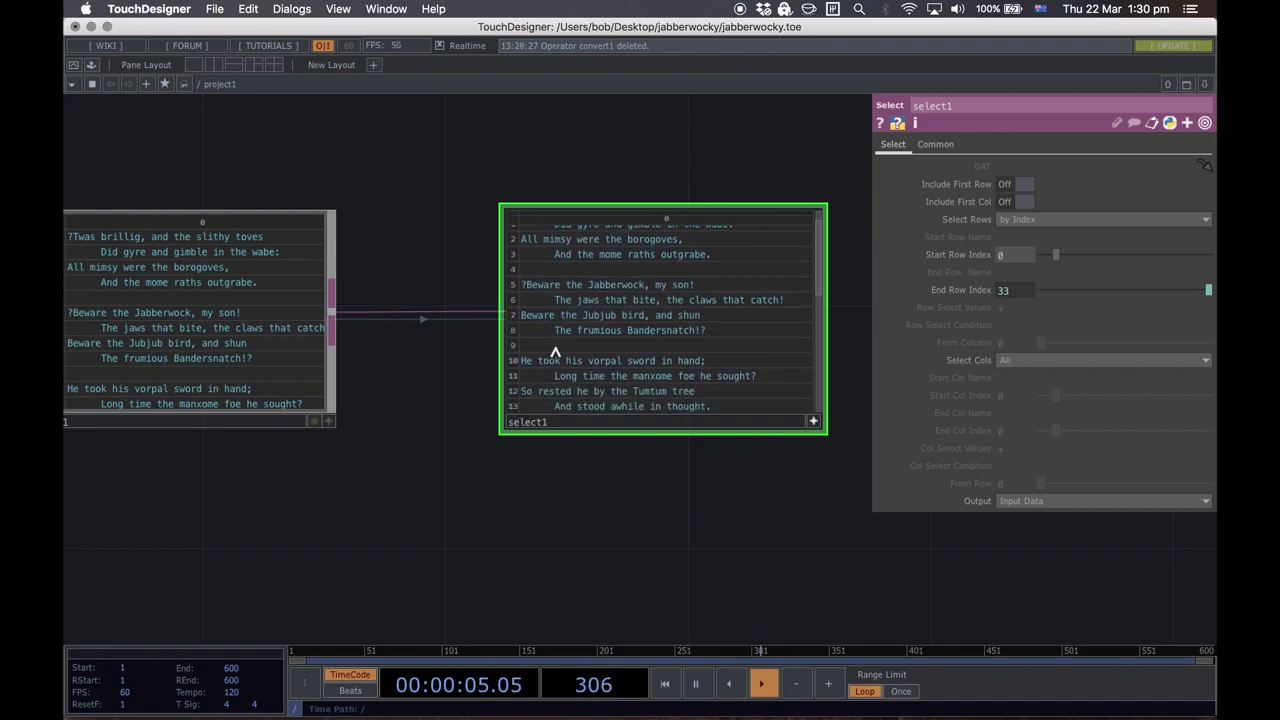
{"action": "scroll", "coordinate": [531, 408], "scroll_direction": "up", "scroll_amount": 3}
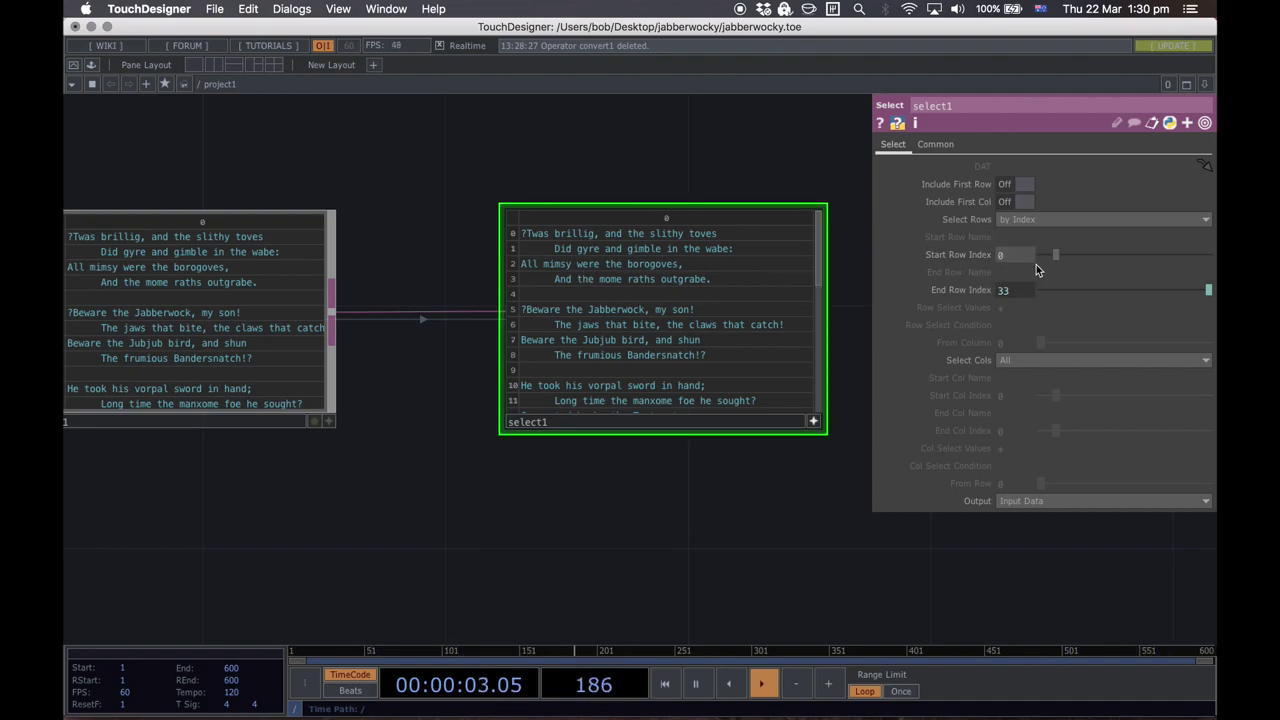
{"action": "mouse_move", "coordinate": [1054, 259]}
{"action": "left_mouse_down"}
{"action": "mouse_move", "coordinate": [1081, 256]}
{"action": "mouse_move", "coordinate": [1041, 263]}
{"action": "left_mouse_up"}
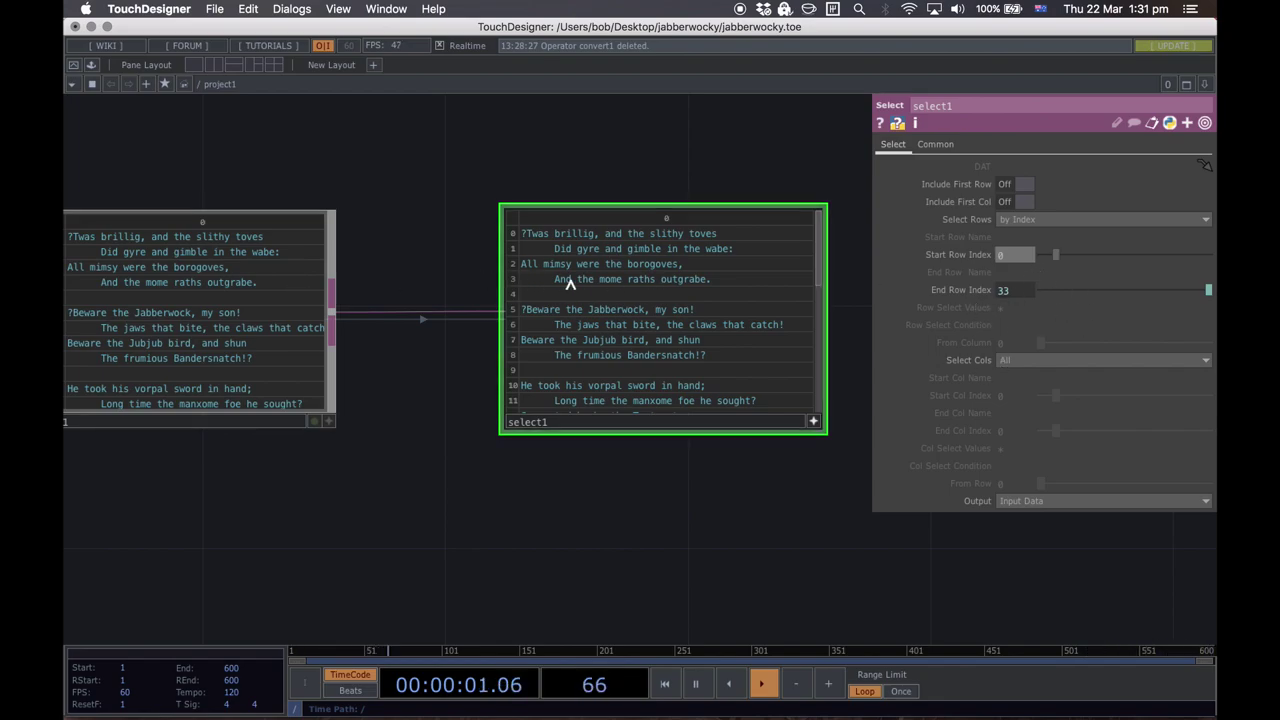
{"action": "left_click_drag", "start_coordinate": [606, 263], "coordinate": [811, 247]}
{"action": "left_click", "coordinate": [692, 290]}
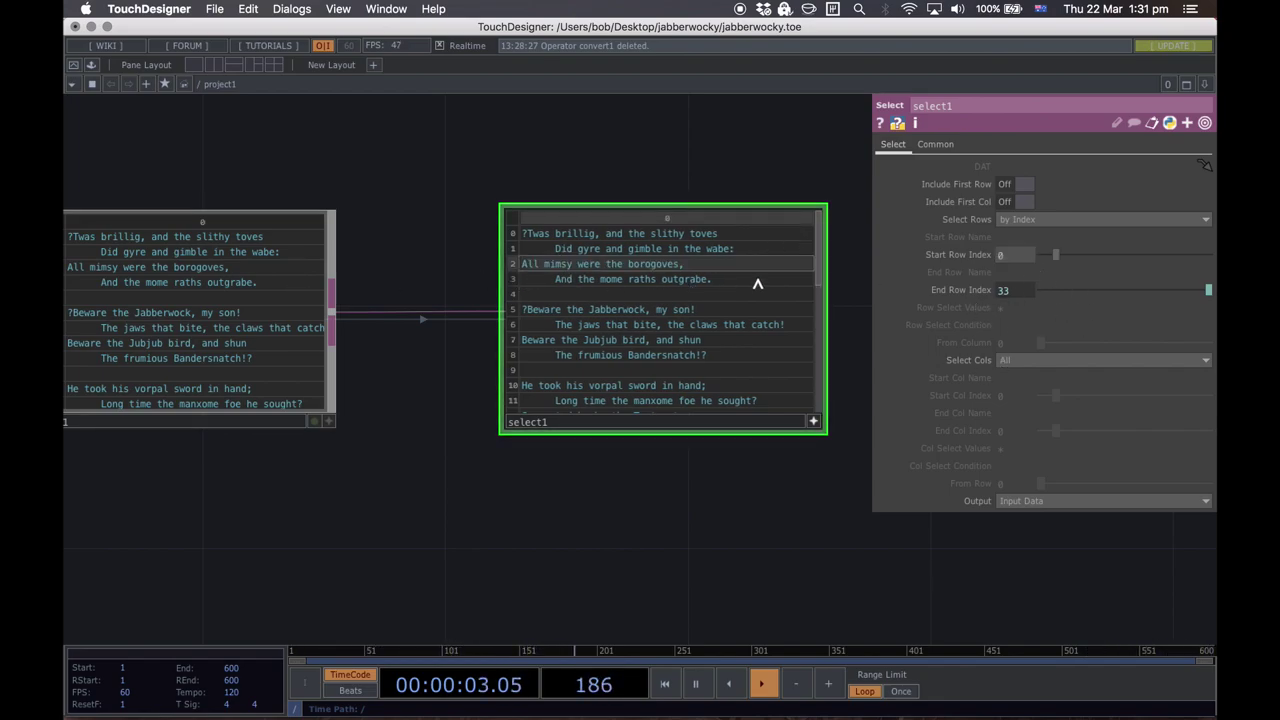
Step: Copy the Start Row Index parameter, paste it as a reference into End Row Index, and try the link by shifting the start index
{"action": "right_click", "coordinate": [1006, 253]}
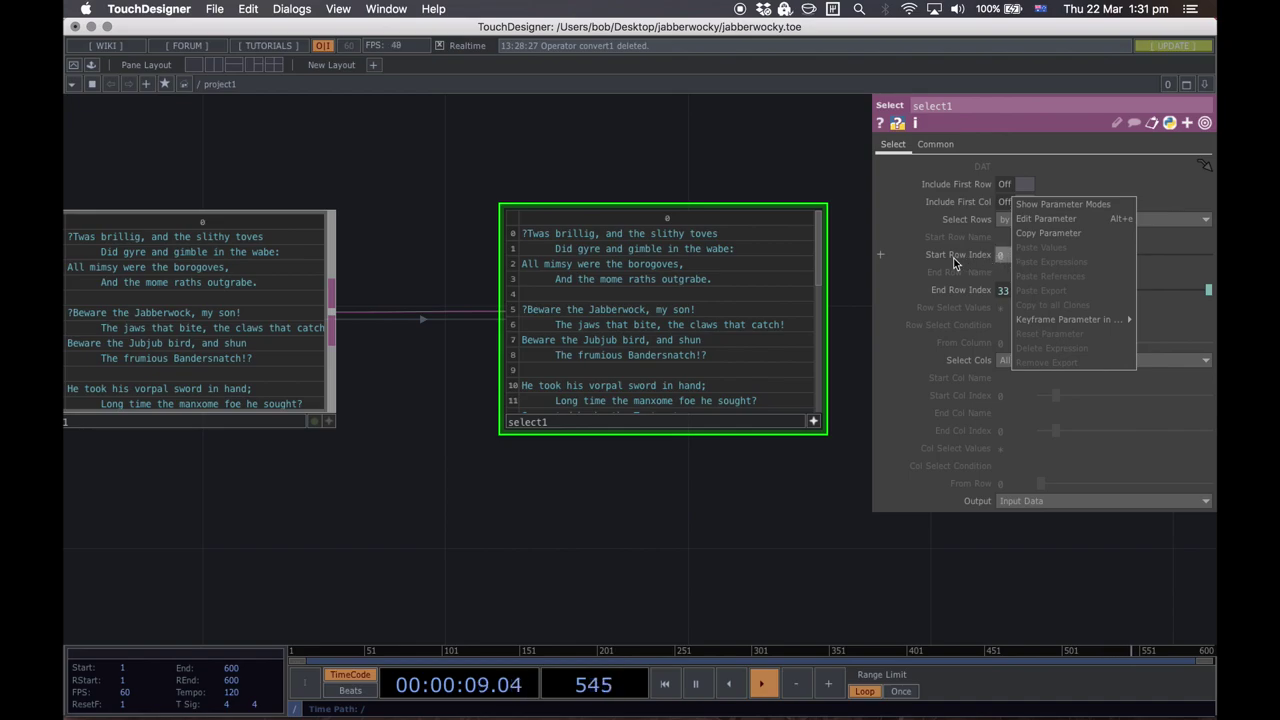
{"action": "left_click", "coordinate": [1043, 235]}
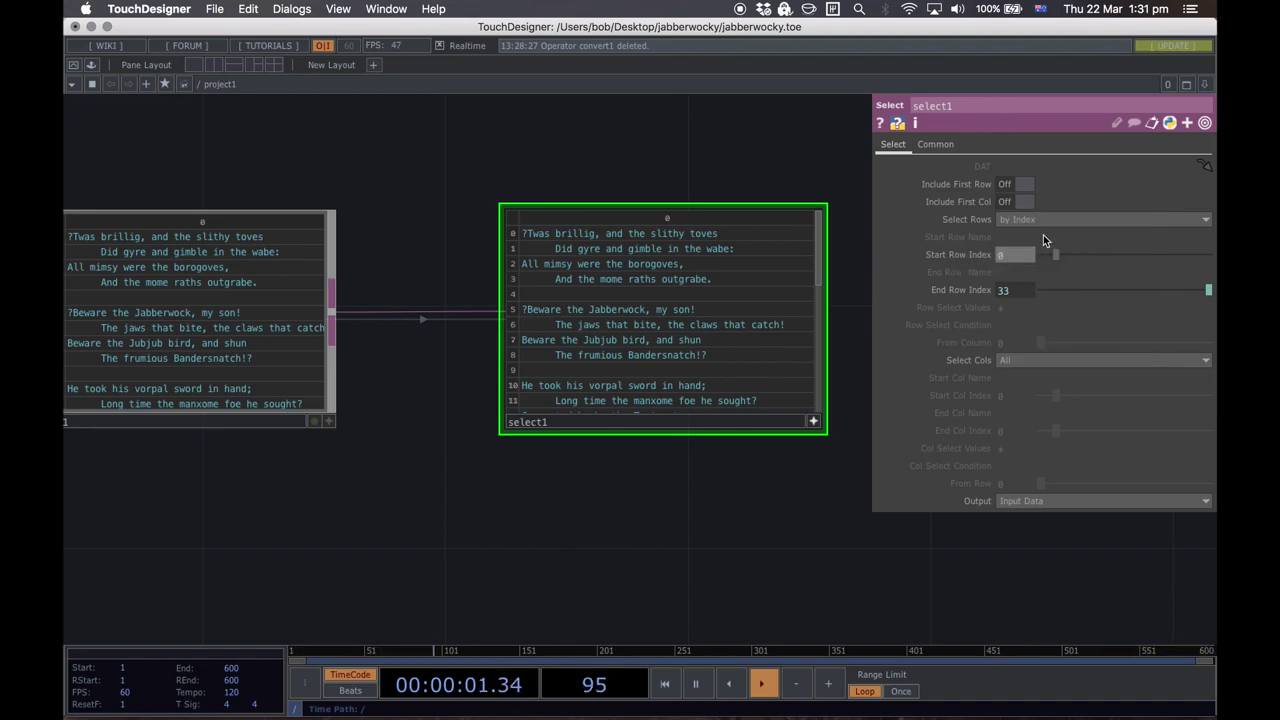
{"action": "right_click", "coordinate": [1007, 292]}
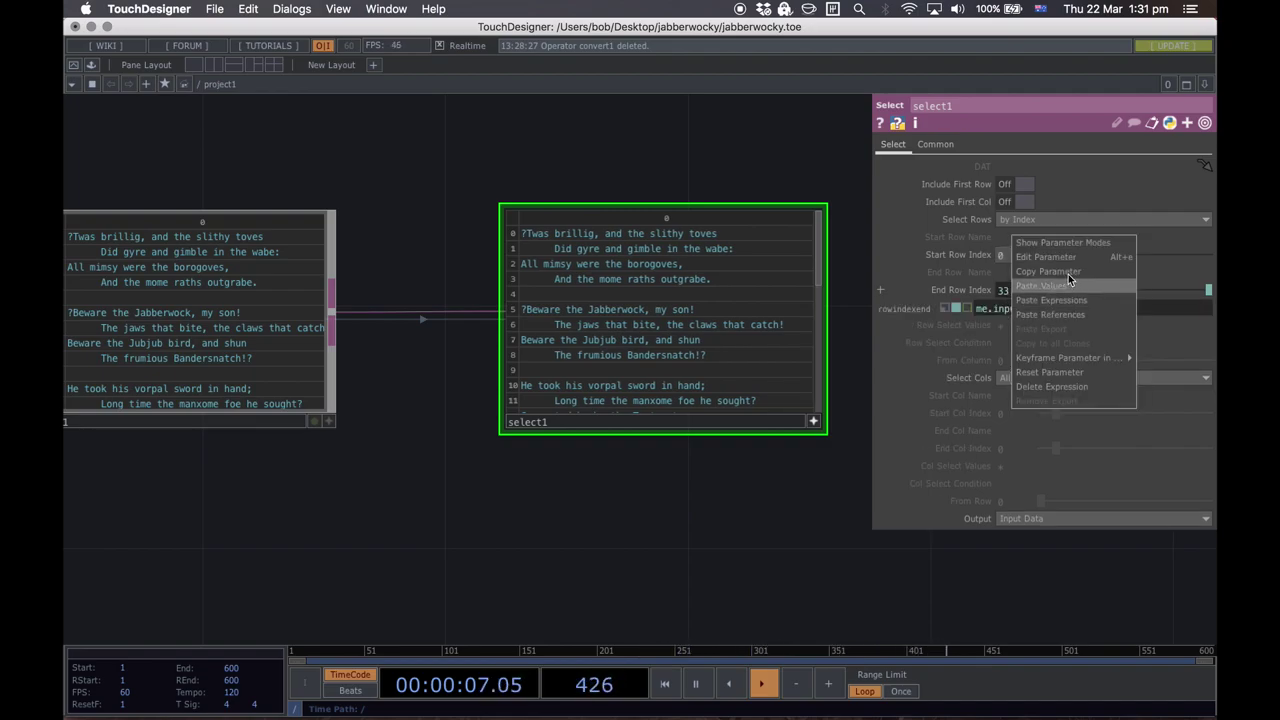
{"action": "left_click", "coordinate": [1082, 316]}
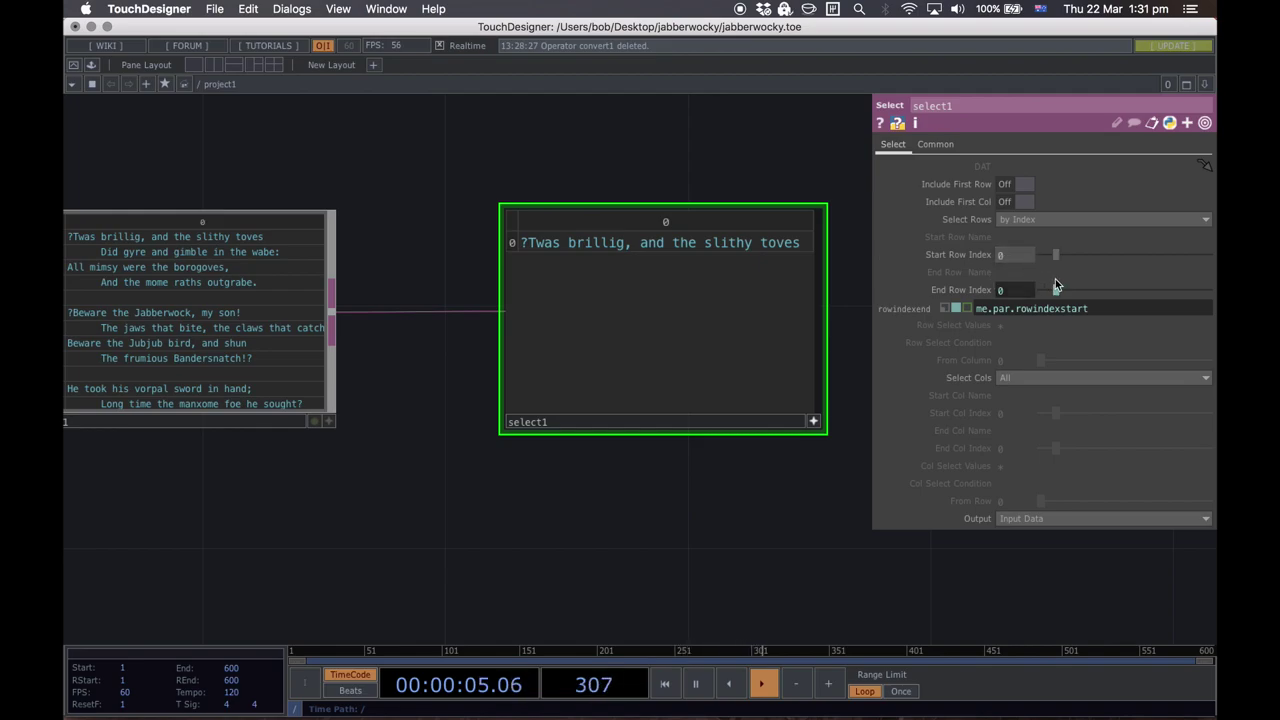
{"action": "mouse_move", "coordinate": [1055, 257]}
{"action": "left_mouse_down"}
{"action": "mouse_move", "coordinate": [1151, 253]}
{"action": "mouse_move", "coordinate": [1051, 270]}
{"action": "mouse_move", "coordinate": [1163, 268]}
{"action": "mouse_move", "coordinate": [1145, 256]}
{"action": "mouse_move", "coordinate": [1048, 263]}
{"action": "mouse_move", "coordinate": [1059, 263]}
{"action": "left_mouse_up"}
{"action": "left_click_drag", "start_coordinate": [551, 443], "coordinate": [648, 458]}
{"action": "scroll", "coordinate": [735, 538], "scroll_direction": "right", "scroll_amount": 5}
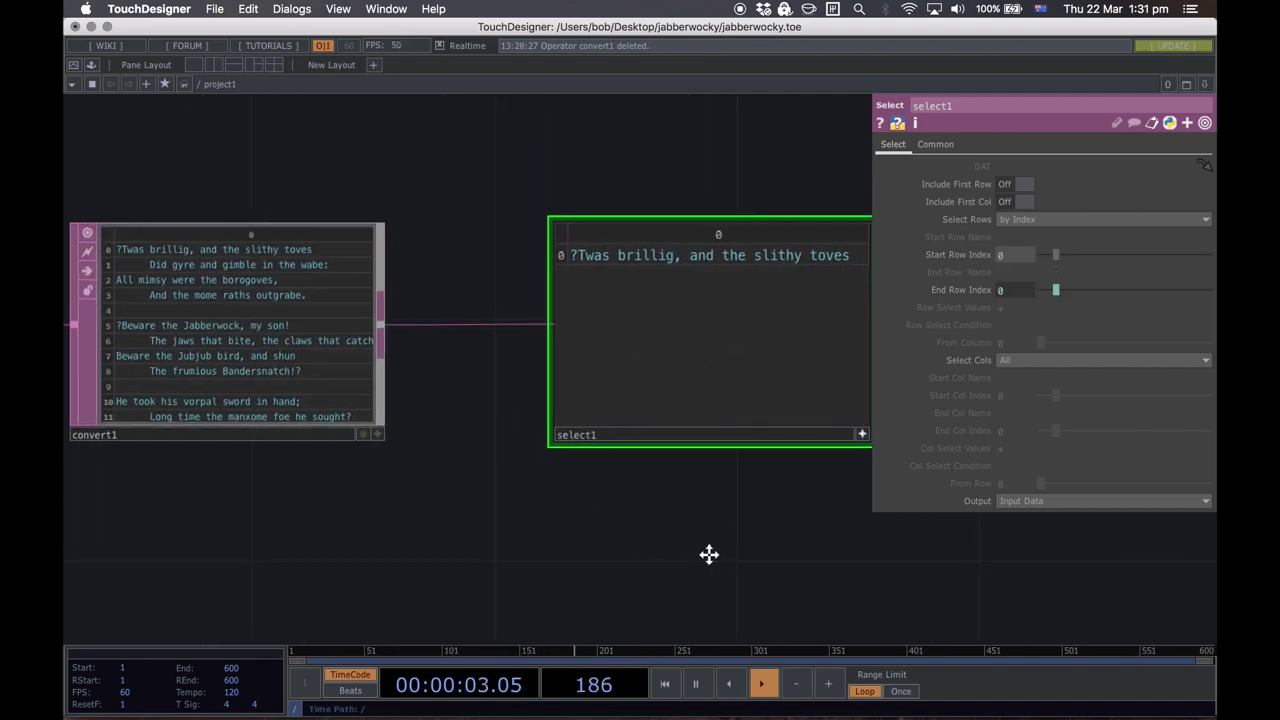
Step: Change the End Row Index expression to me.par.rowindexstart + 3
{"action": "left_click", "coordinate": [880, 291]}
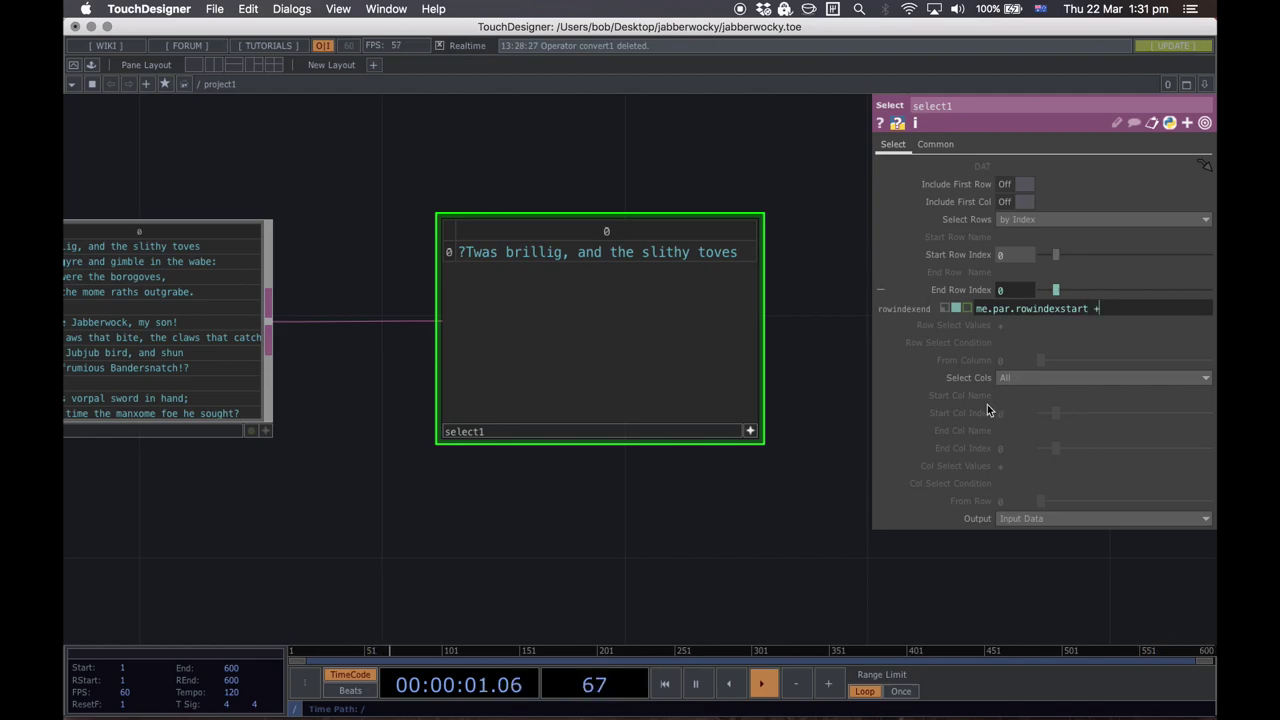
{"action": "type", "text": "+3"}
{"action": "key", "text": "Left"}
{"action": "key", "text": "Return"}
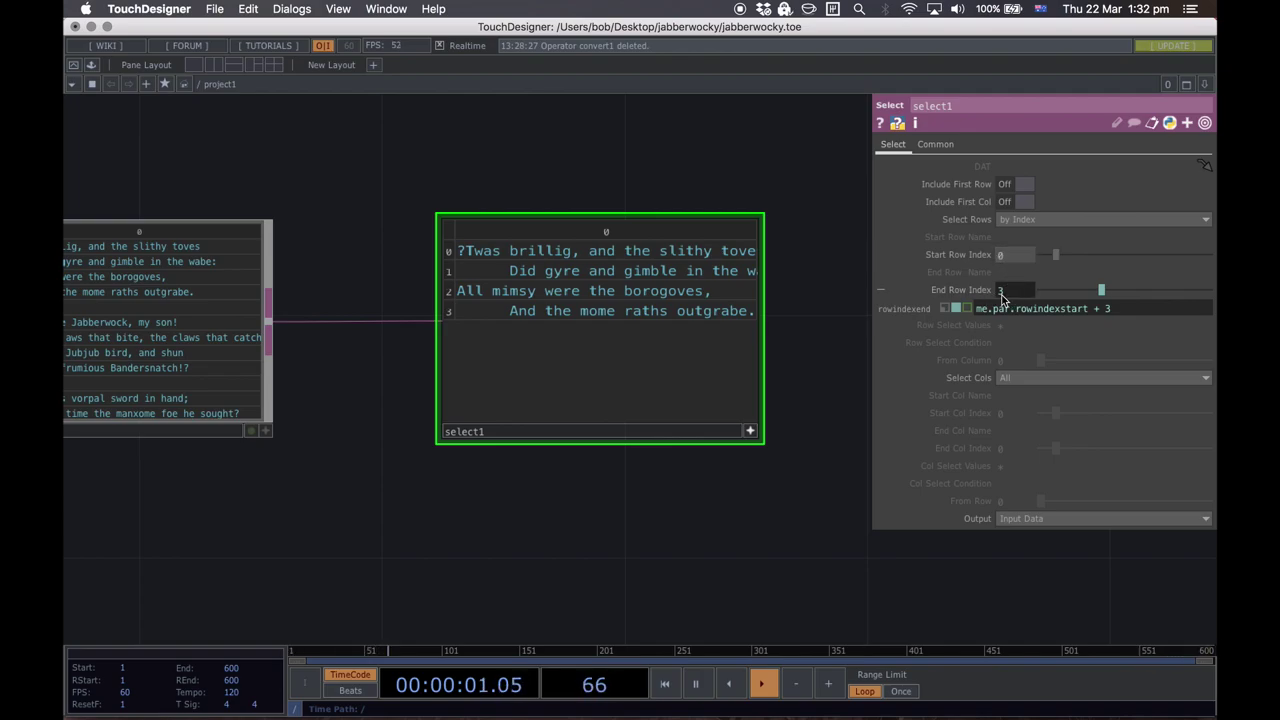
Step: Try Start Row Index values of 5 and 10 to check the other stanzas, and set it back to 0
{"action": "mouse_move", "coordinate": [1059, 256]}
{"action": "left_mouse_down"}
{"action": "mouse_move", "coordinate": [1131, 255]}
{"action": "mouse_move", "coordinate": [1052, 270]}
{"action": "left_mouse_up"}
{"action": "left_click_drag", "start_coordinate": [472, 499], "coordinate": [697, 477]}
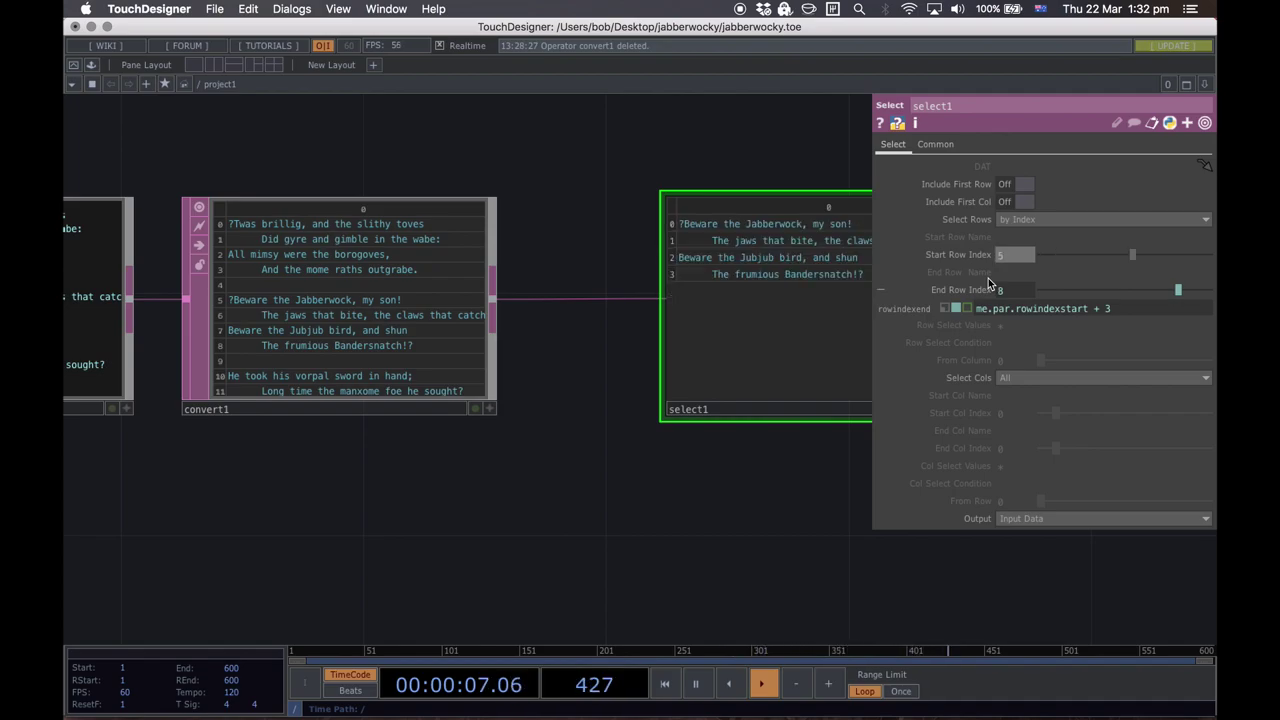
{"action": "left_click_drag", "start_coordinate": [760, 498], "coordinate": [634, 505]}
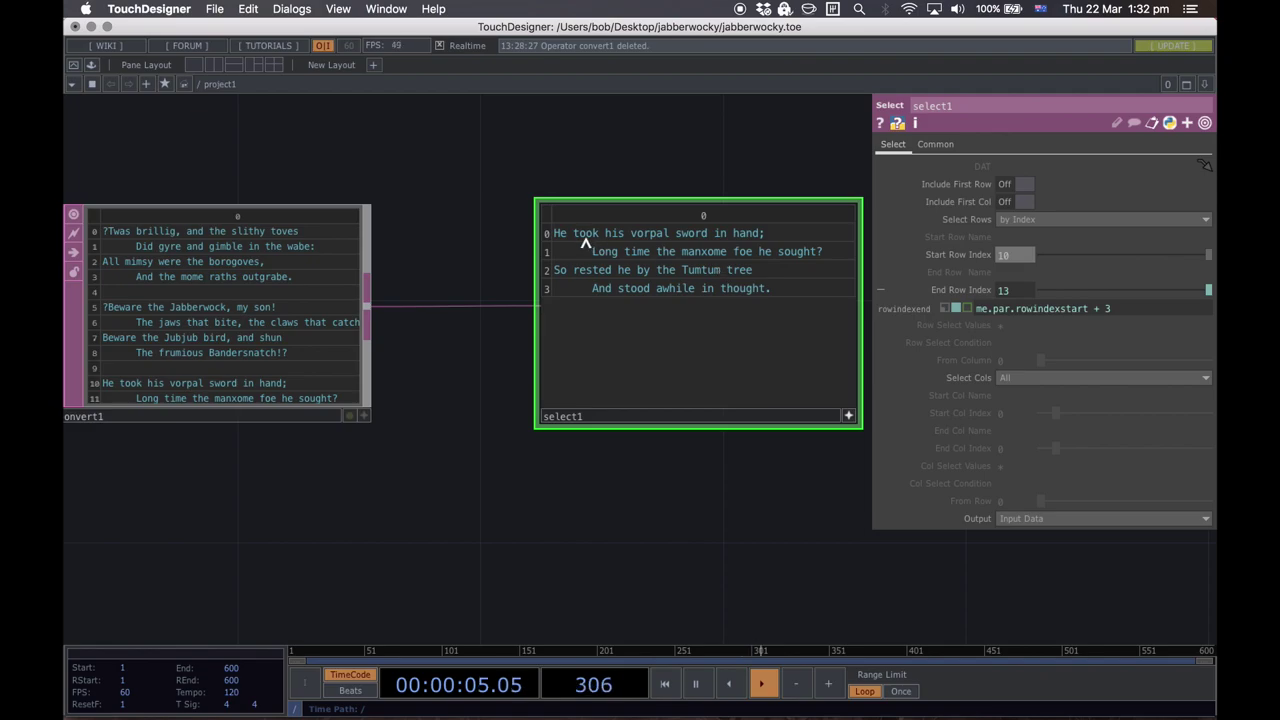
{"action": "left_click", "coordinate": [1006, 255]}
{"action": "type", "text": "0"}
{"action": "key", "text": "Return"}
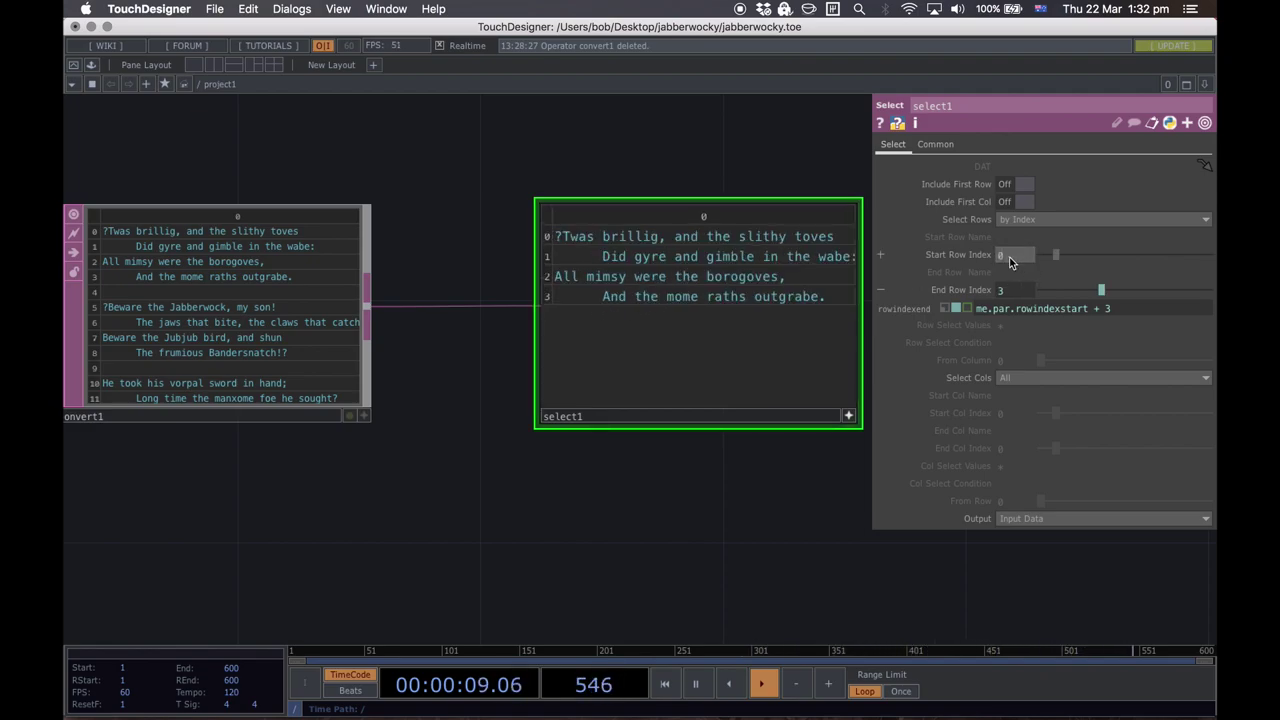
Step: Turn off the Select DAT's active viewer and add a Null DAT connected to its output
{"action": "left_click", "coordinate": [850, 416]}
{"action": "left_click_drag", "start_coordinate": [775, 476], "coordinate": [578, 468]}
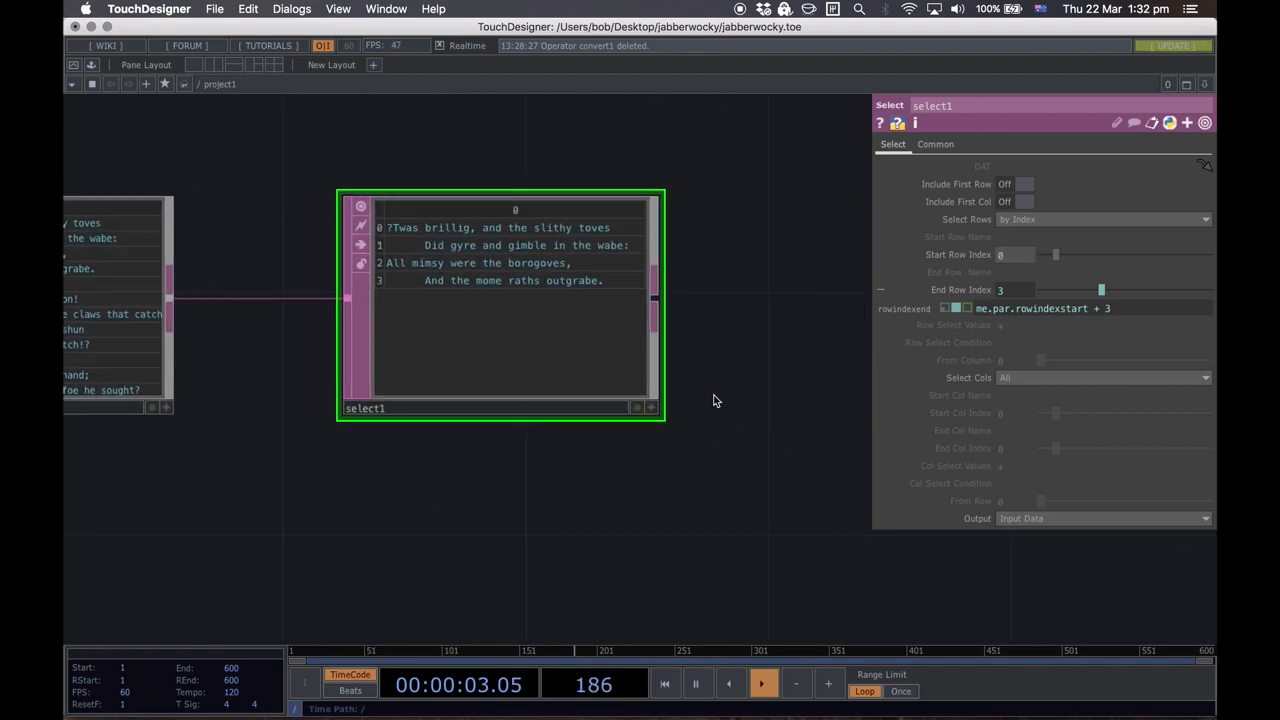
{"action": "scroll", "coordinate": [620, 410], "scroll_direction": "right", "scroll_amount": 5}
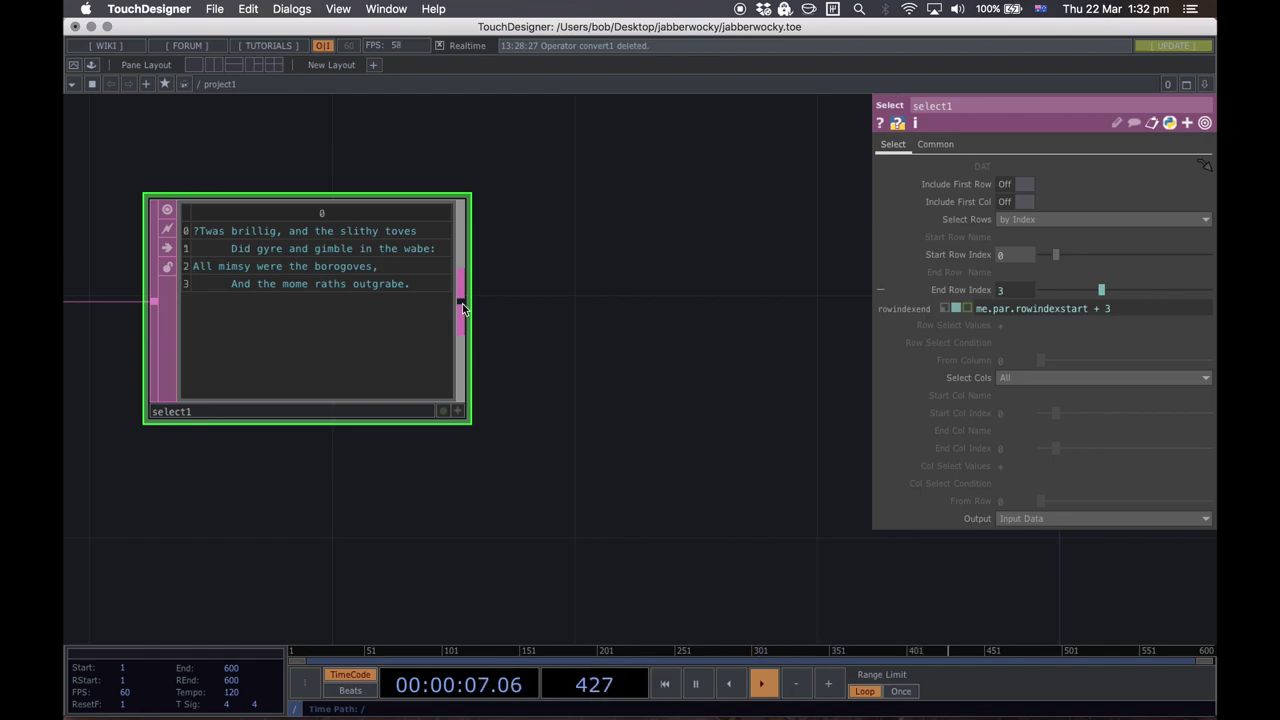
{"action": "right_click", "coordinate": [462, 303]}
{"action": "type", "text": "n"}
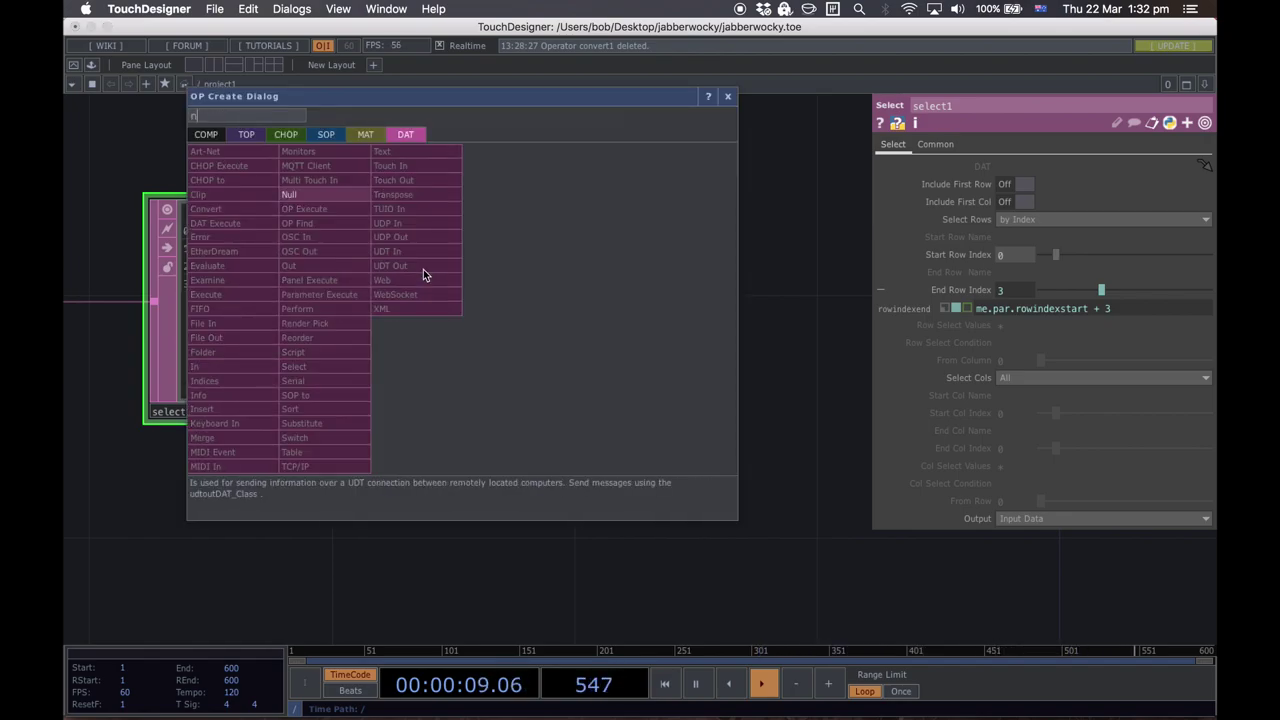
{"action": "left_click", "coordinate": [291, 194]}
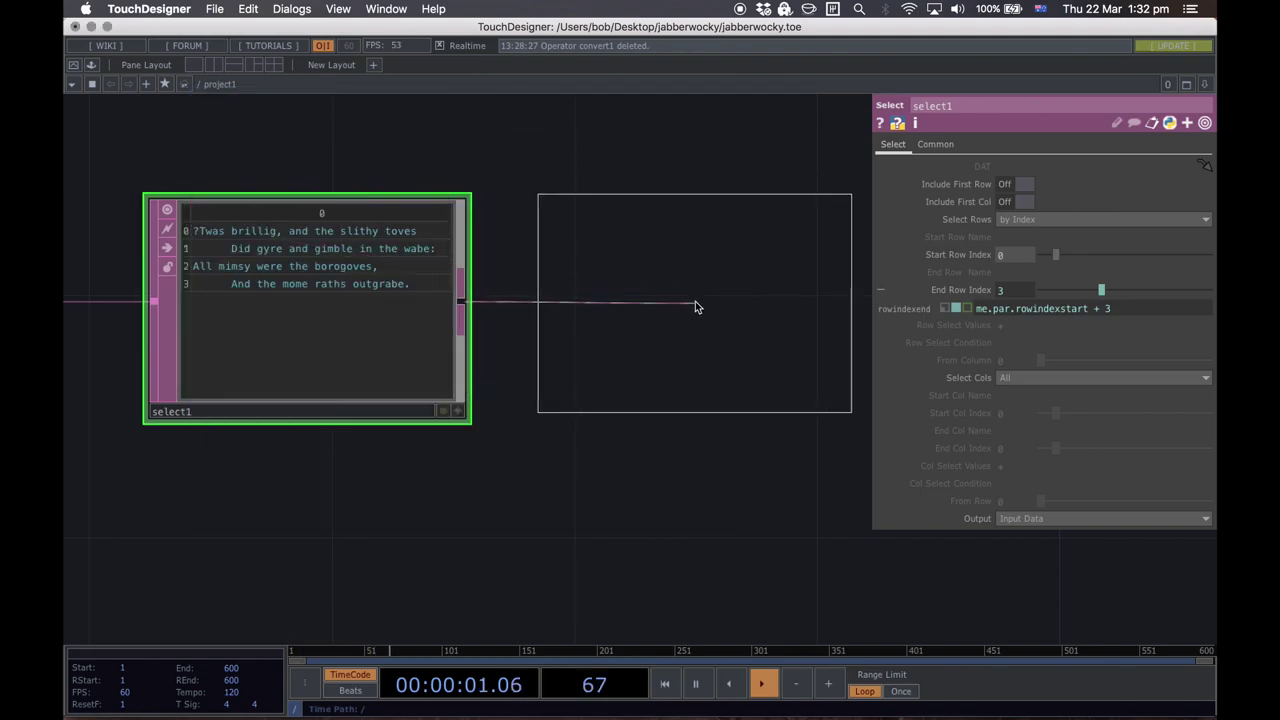
{"action": "left_click", "coordinate": [696, 301]}
Step: Move the Select and Null DATs together closer to the Convert DAT so the chain is evenly spaced
{"action": "key", "text": "h"}
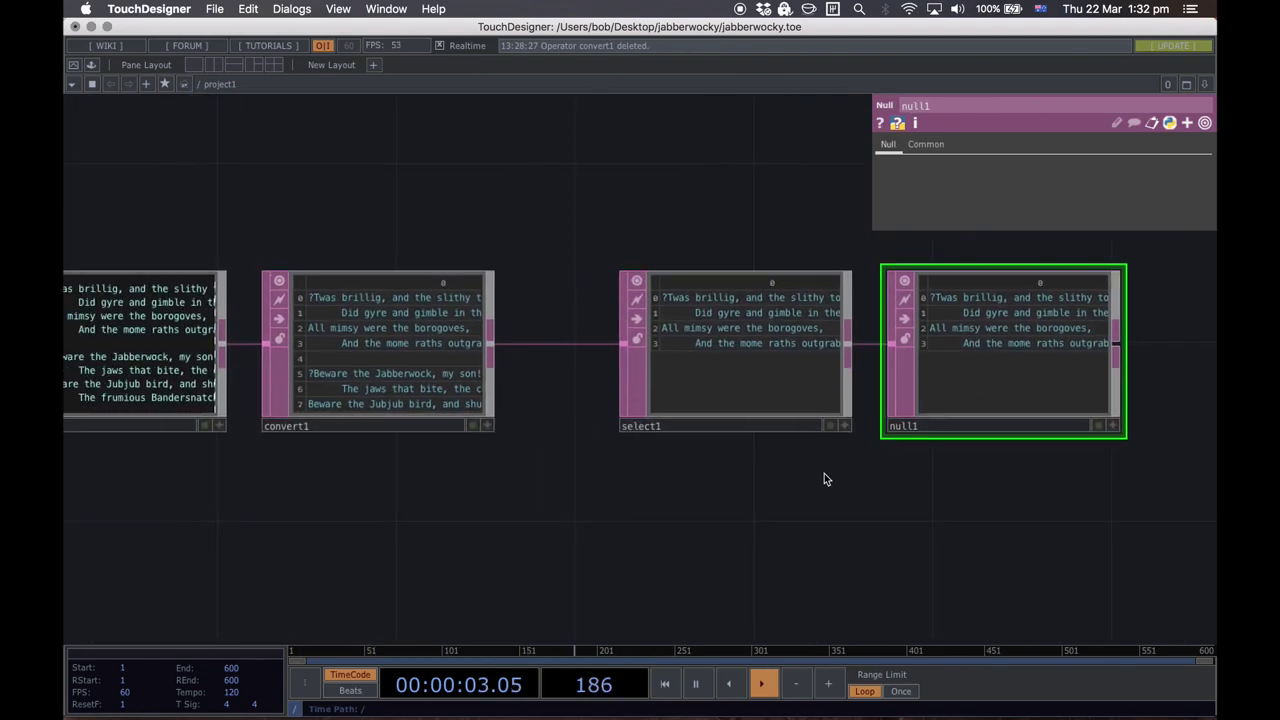
{"action": "left_click_drag", "start_coordinate": [1010, 543], "coordinate": [686, 371]}
{"action": "left_click", "coordinate": [625, 537]}
{"action": "key", "text": "Tab"}
{"action": "left_click", "coordinate": [287, 486]}
{"action": "left_click_drag", "start_coordinate": [715, 559], "coordinate": [791, 517]}
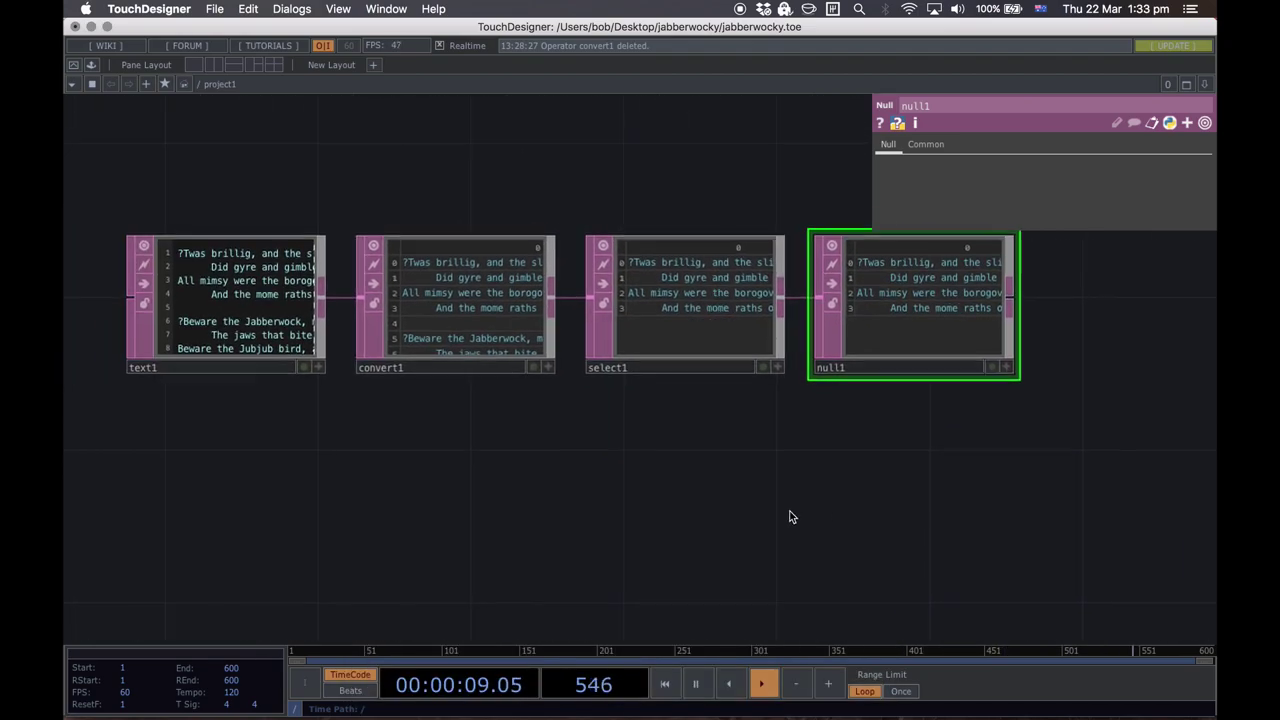
Step: Add a Button COMP to the network below the Text DAT
{"action": "left_click", "coordinate": [631, 327]}
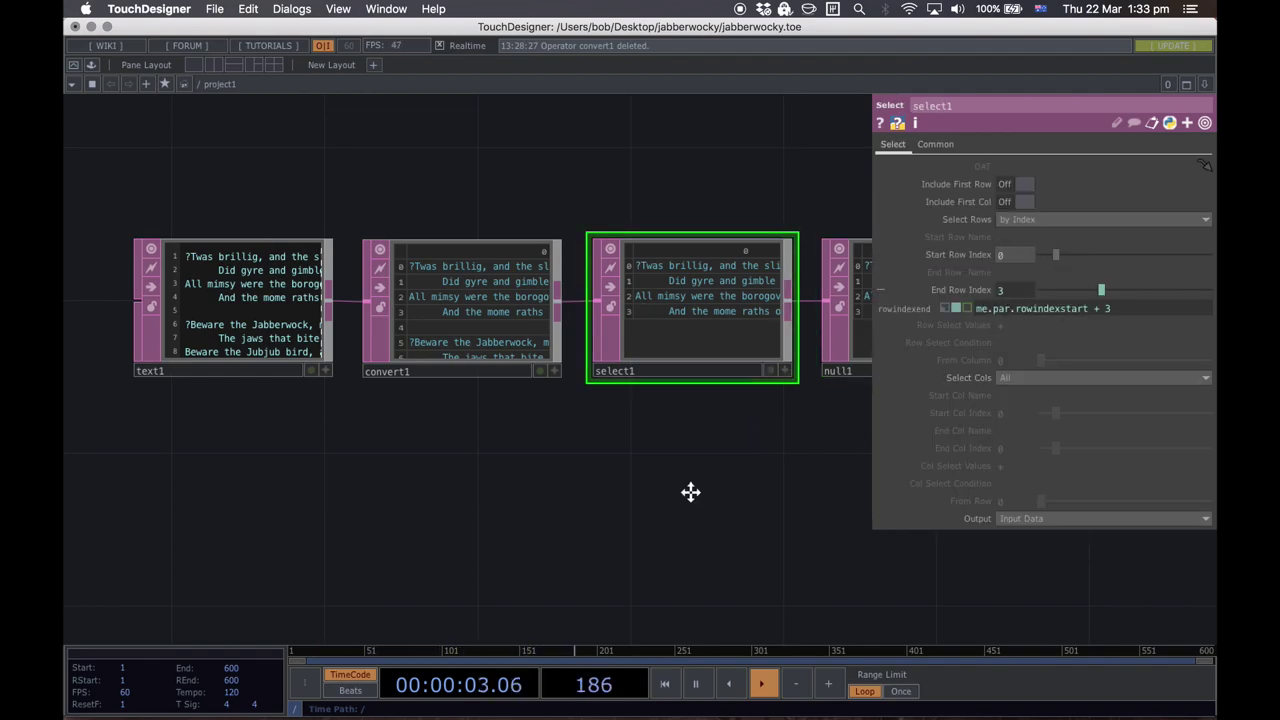
{"action": "left_click_drag", "start_coordinate": [690, 492], "coordinate": [562, 436]}
{"action": "scroll", "coordinate": [630, 475], "scroll_direction": "down", "scroll_amount": 1}
{"action": "scroll", "coordinate": [697, 447], "scroll_direction": "down", "scroll_amount": 2}
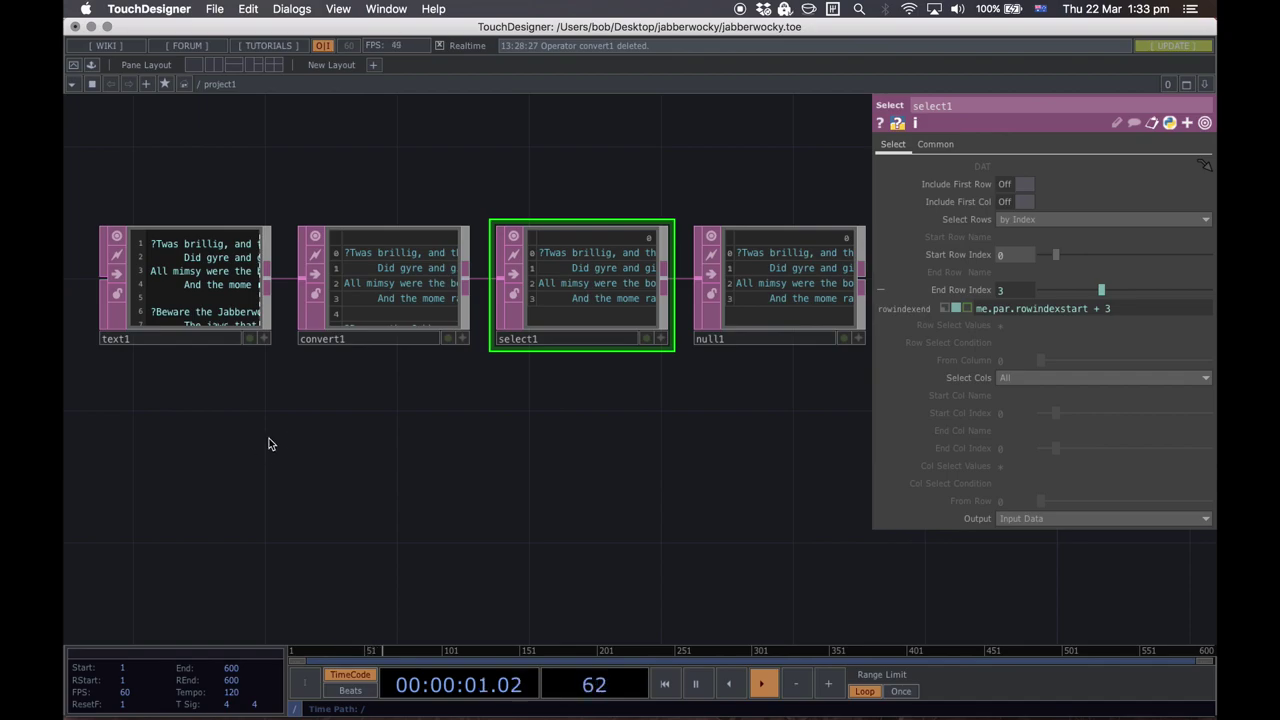
{"action": "key", "text": "Tab"}
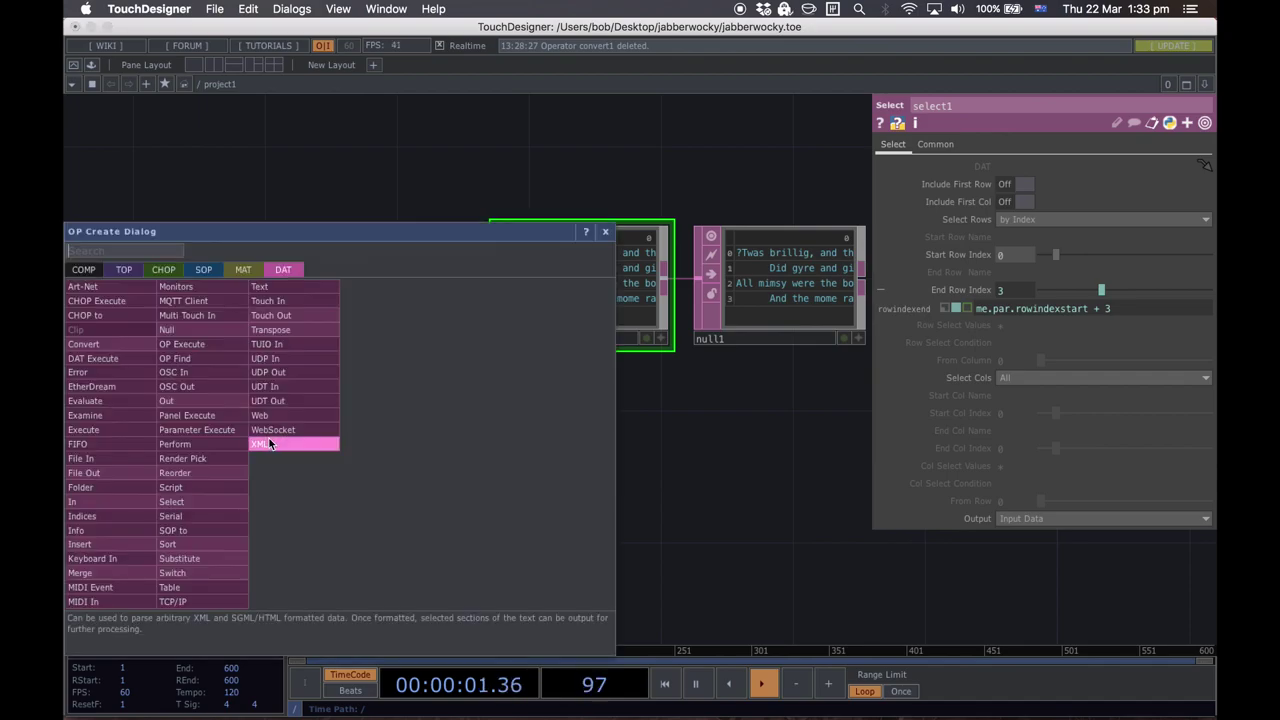
{"action": "left_click", "coordinate": [83, 270]}
{"action": "left_click_drag", "start_coordinate": [136, 232], "coordinate": [197, 227]}
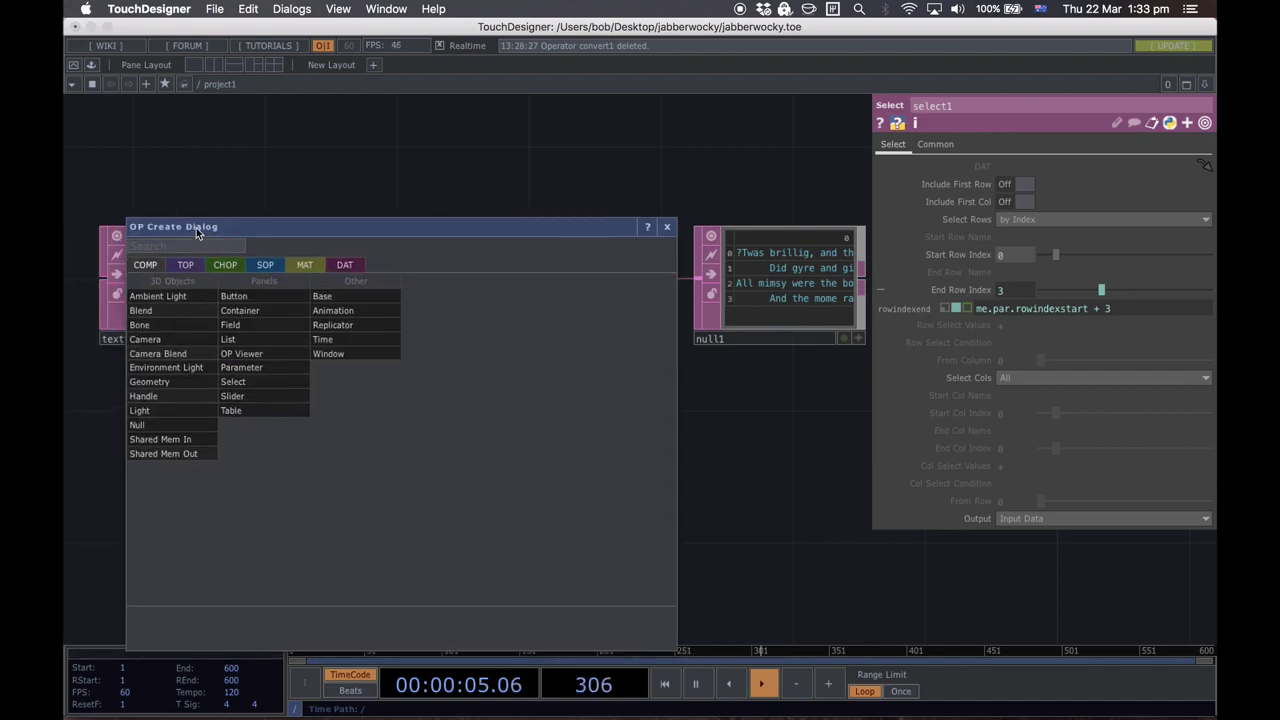
{"action": "left_click", "coordinate": [245, 301]}
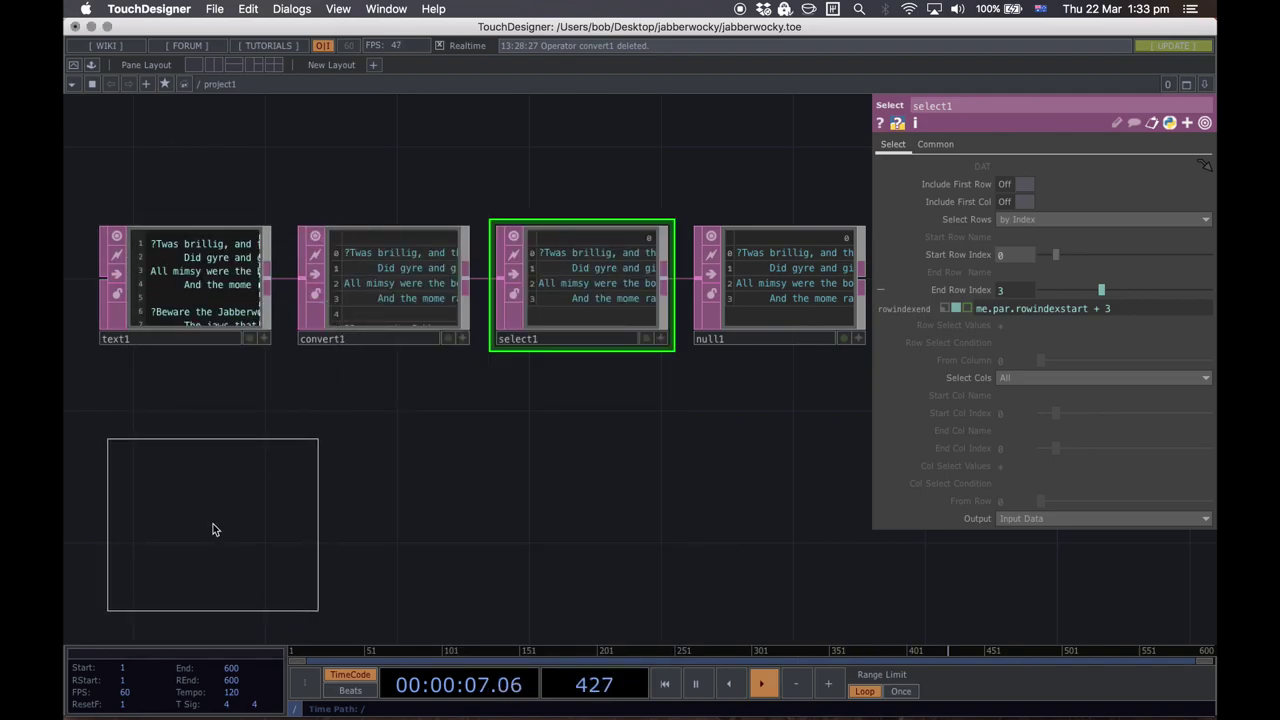
{"action": "left_click", "coordinate": [211, 526]}
Step: Test the Button COMP in its active viewer, deactivate the viewer, and open the button's internal network
{"action": "mouse_move", "coordinate": [494, 523]}
{"action": "left_mouse_down"}
{"action": "mouse_move", "coordinate": [586, 475]}
{"action": "mouse_move", "coordinate": [503, 511]}
{"action": "left_mouse_up"}
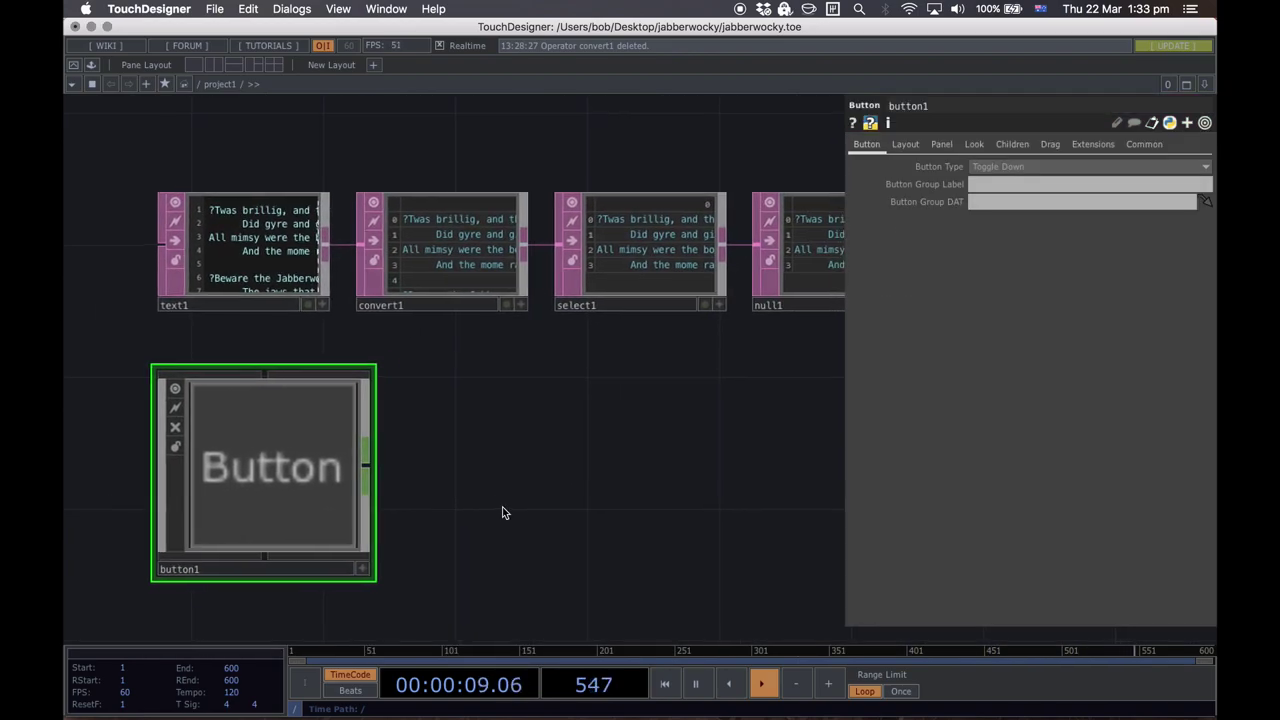
{"action": "scroll", "coordinate": [503, 511], "scroll_direction": "down", "scroll_amount": 1}
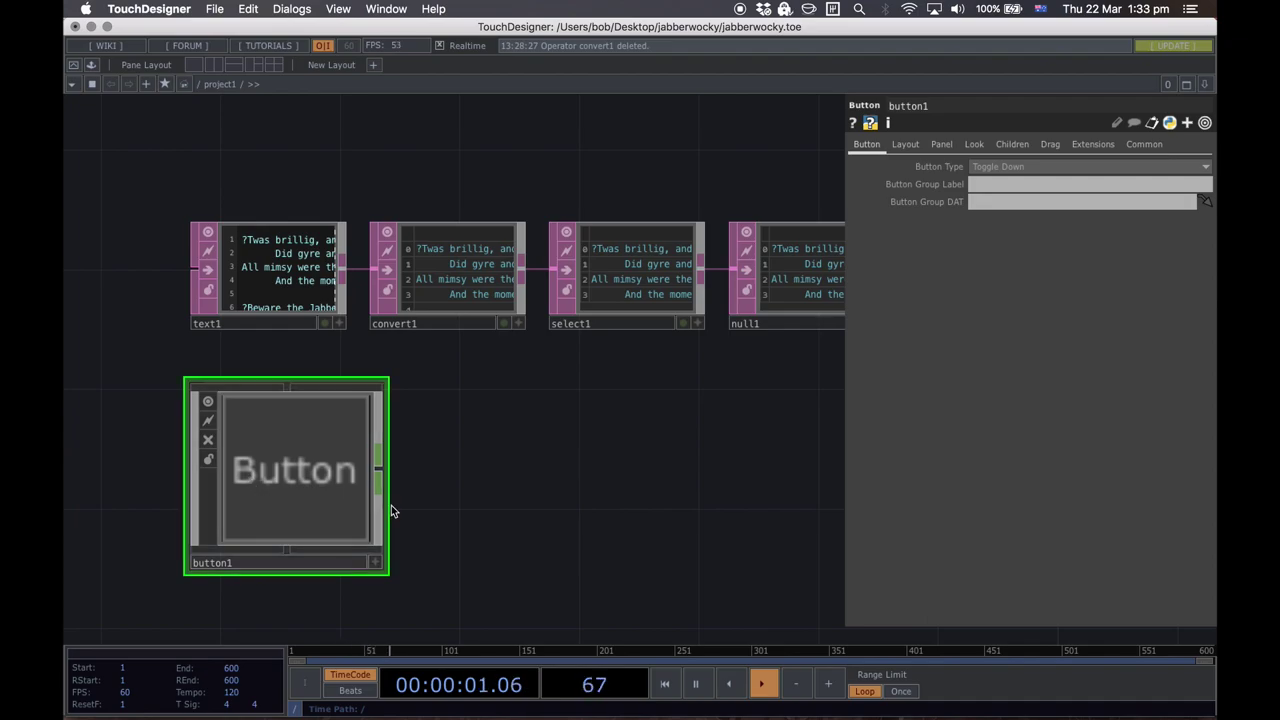
{"action": "left_click", "coordinate": [375, 563]}
{"action": "left_click", "coordinate": [284, 463]}
{"action": "left_click", "coordinate": [284, 463]}
{"action": "left_click", "coordinate": [284, 463]}
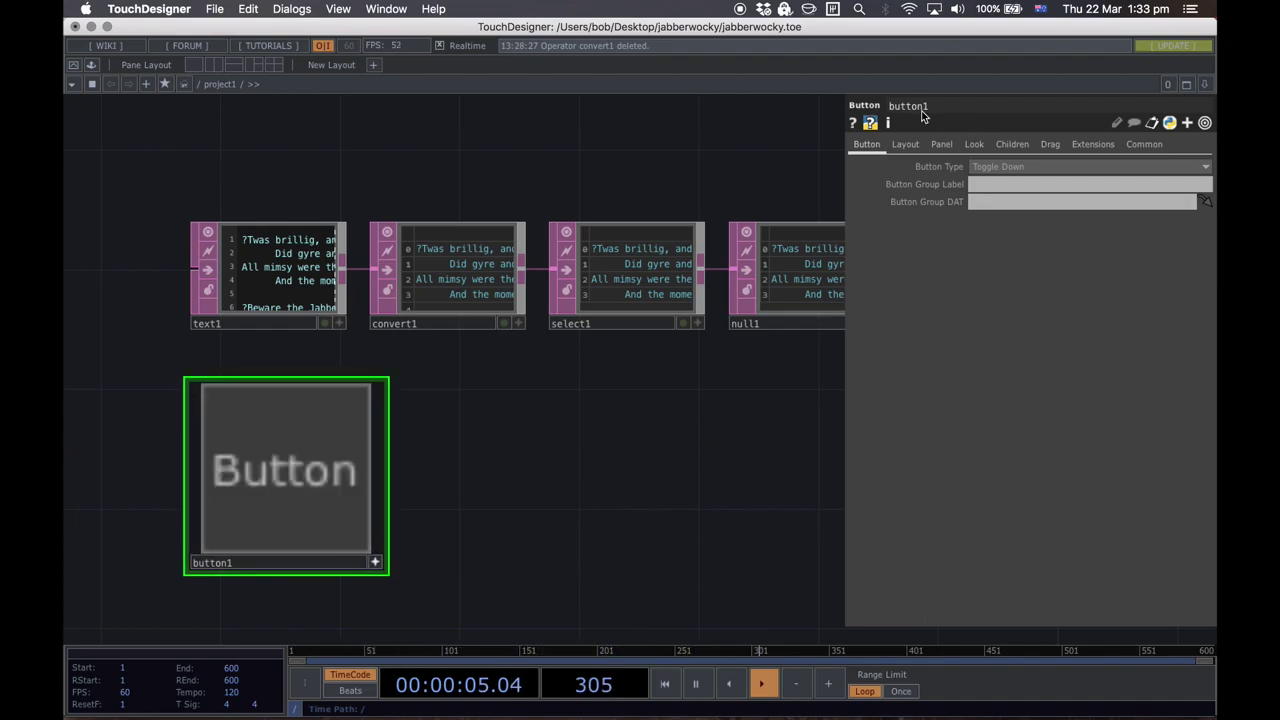
{"action": "left_click", "coordinate": [375, 563]}
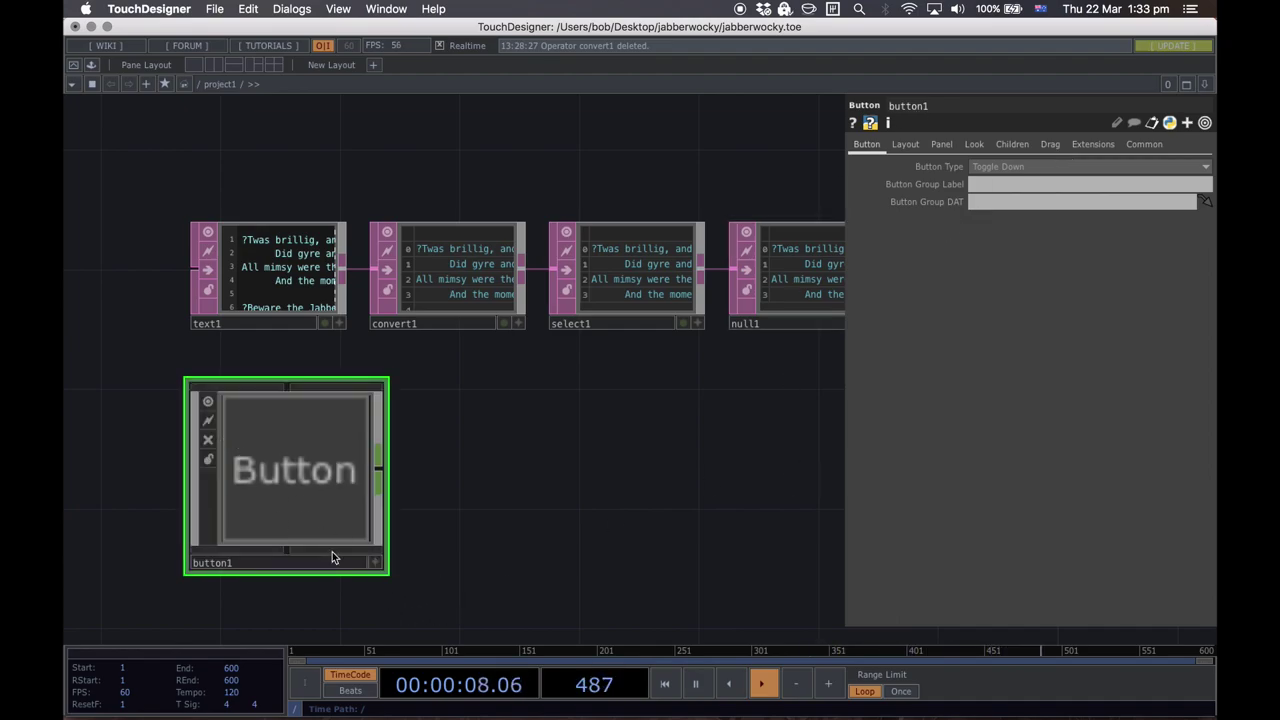
{"action": "double_click", "coordinate": [262, 437]}
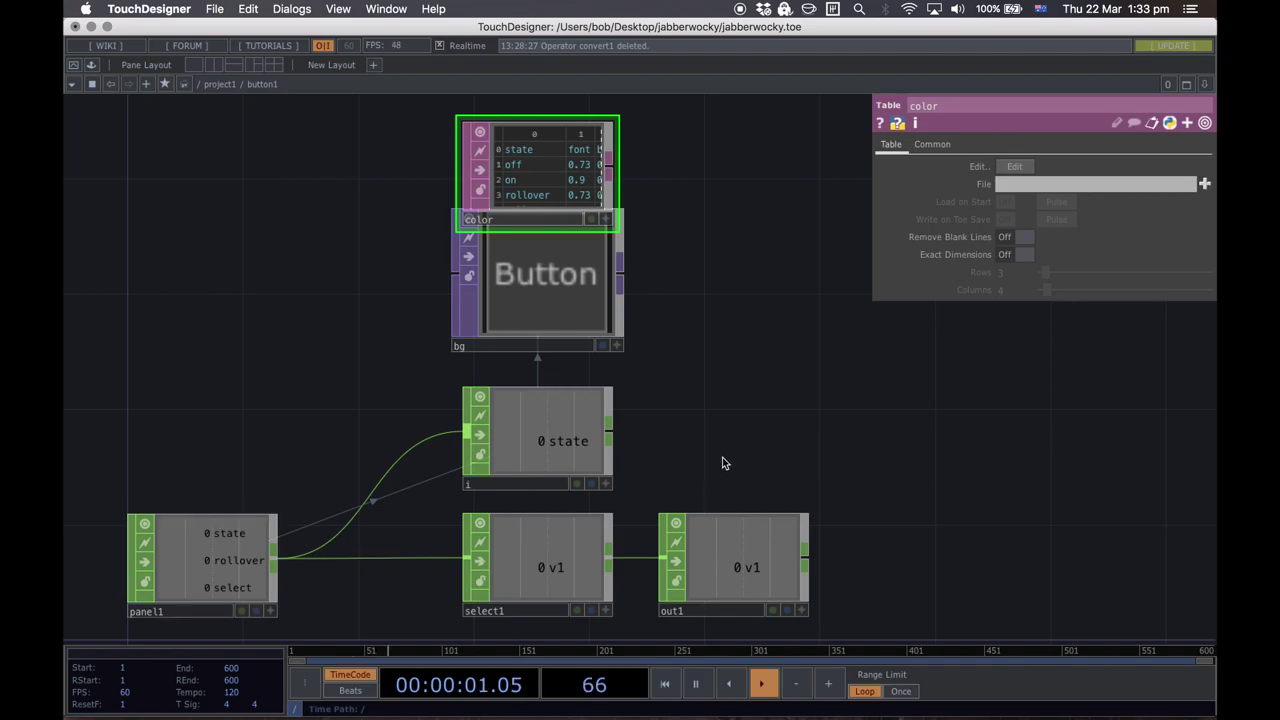
Step: Change the text of the button's bg Text TOP to "Next" and return to the project1 network
{"action": "scroll", "coordinate": [396, 208], "scroll_direction": "up", "scroll_amount": 3}
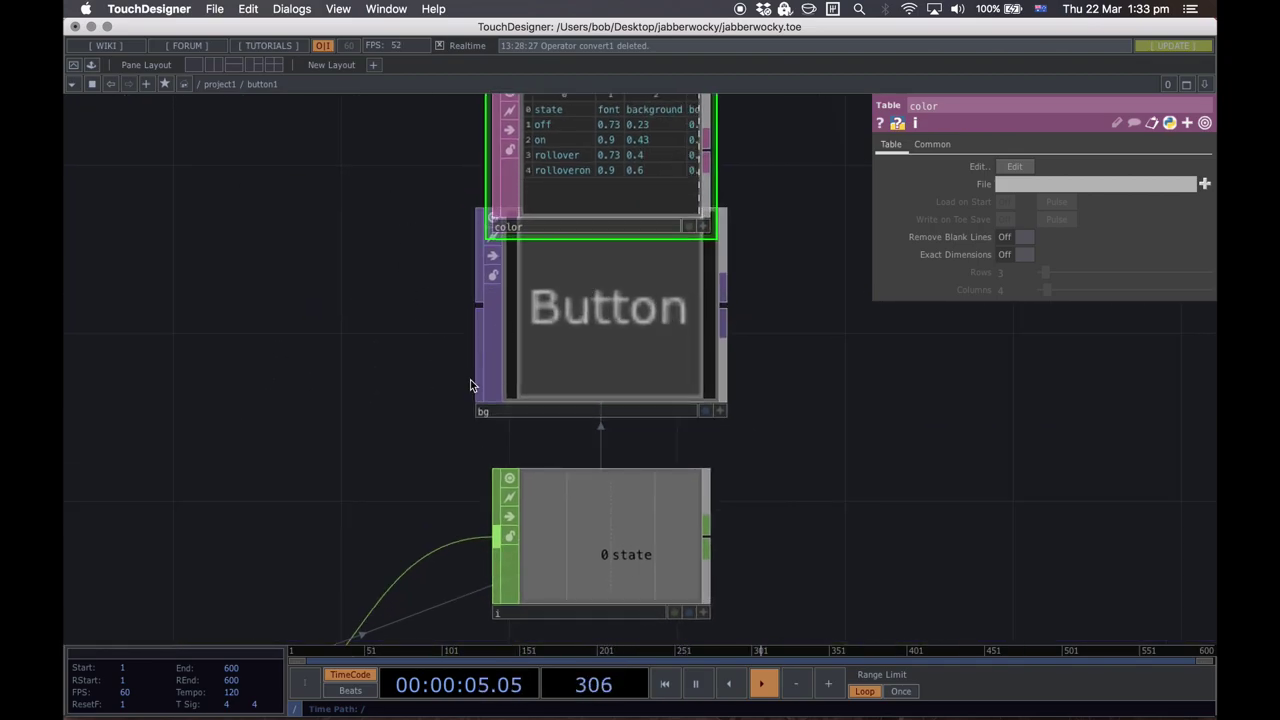
{"action": "left_click", "coordinate": [623, 312]}
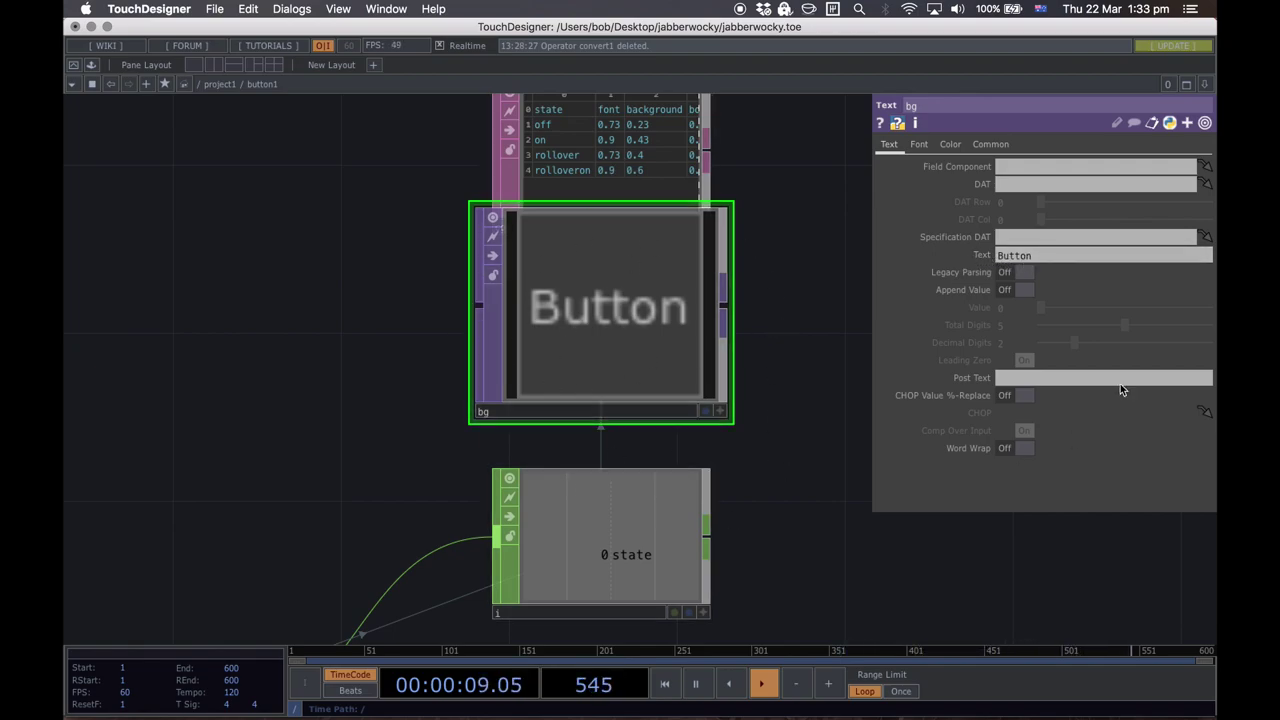
{"action": "left_click", "coordinate": [1001, 256]}
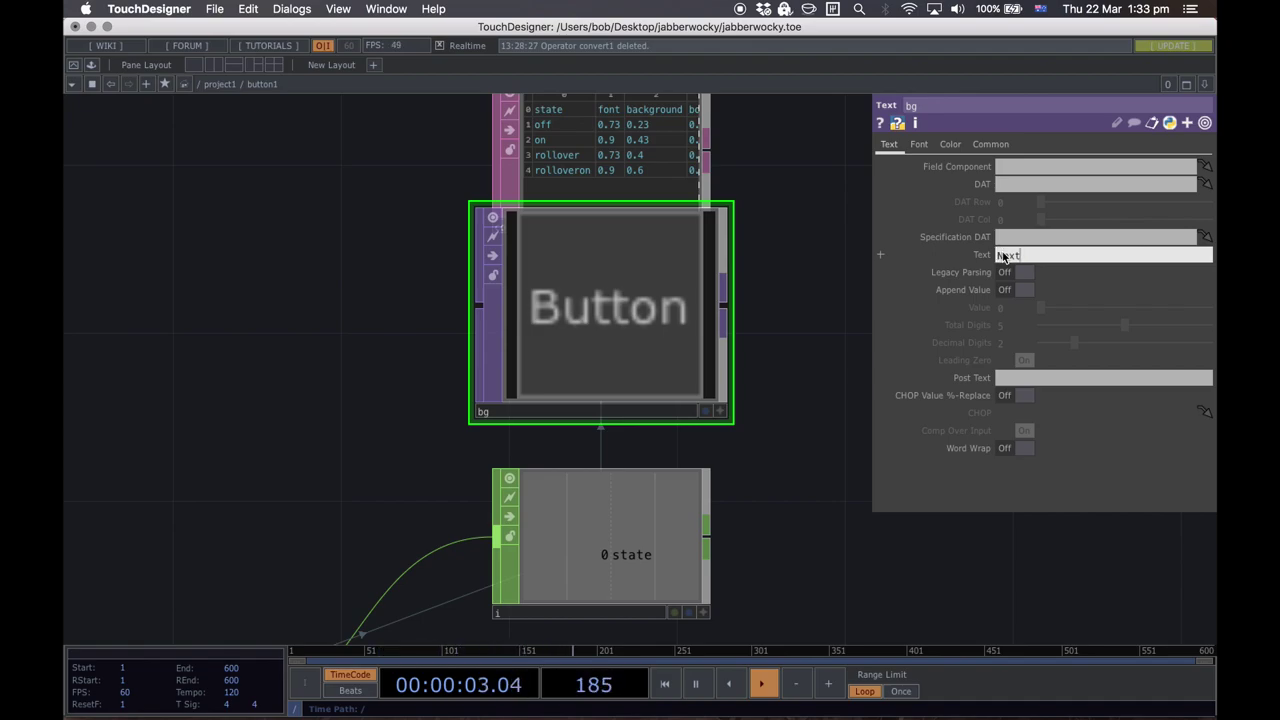
{"action": "type", "text": "Next"}
{"action": "key", "text": "Return"}
{"action": "scroll", "coordinate": [292, 422], "scroll_direction": "down", "scroll_amount": 4}
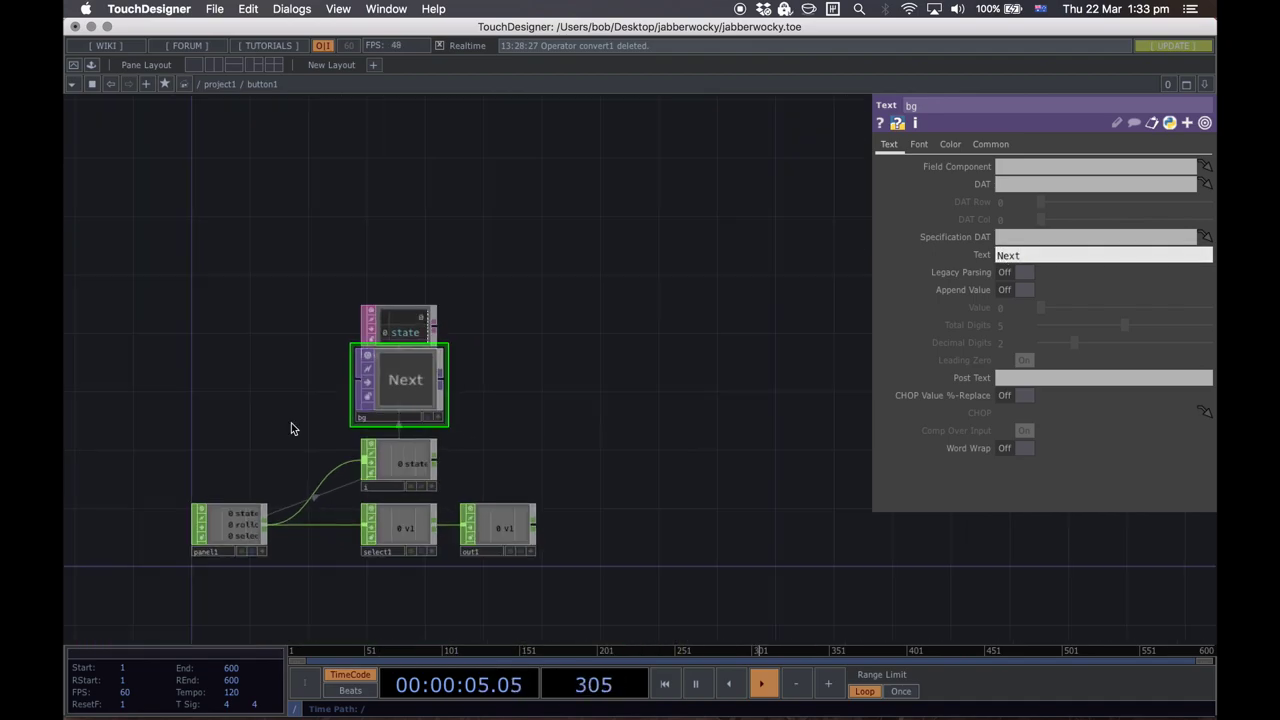
{"action": "scroll", "coordinate": [292, 423], "scroll_direction": "down", "scroll_amount": 3}
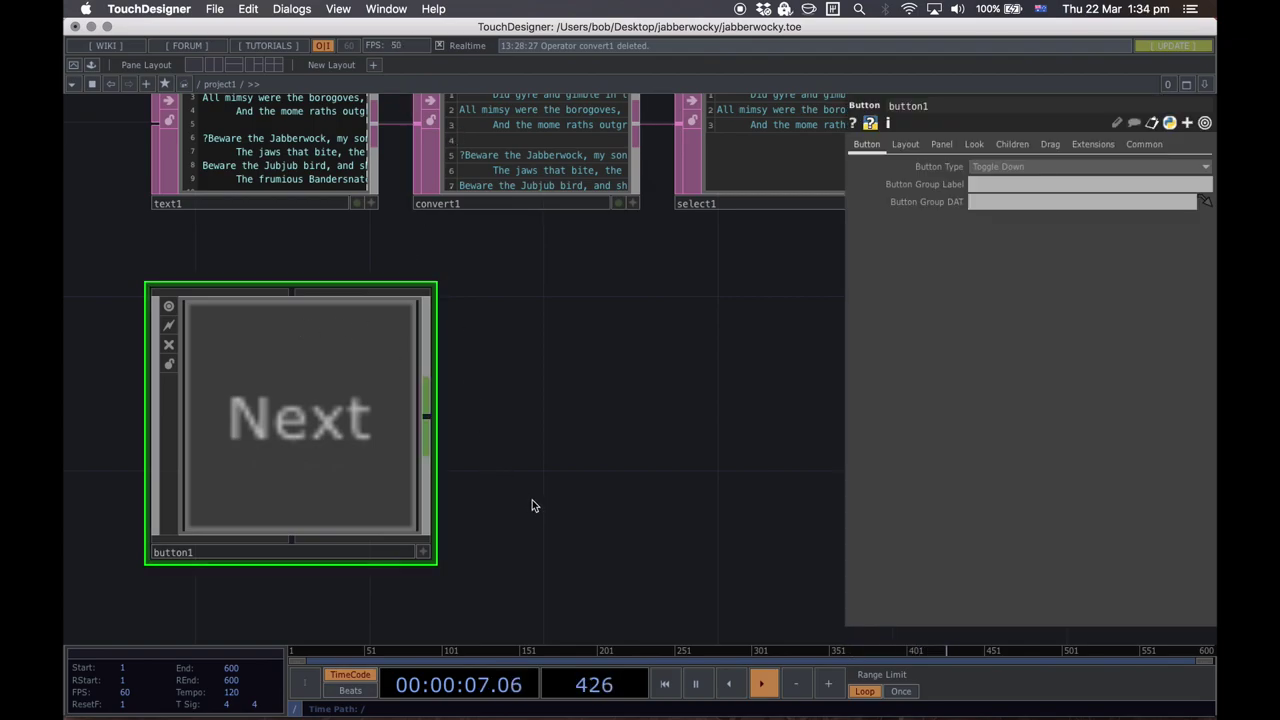
Step: Add a Trail CHOP beside the Next button and connect the button's output to its first input
{"action": "scroll", "coordinate": [532, 506], "scroll_direction": "down", "scroll_amount": 5}
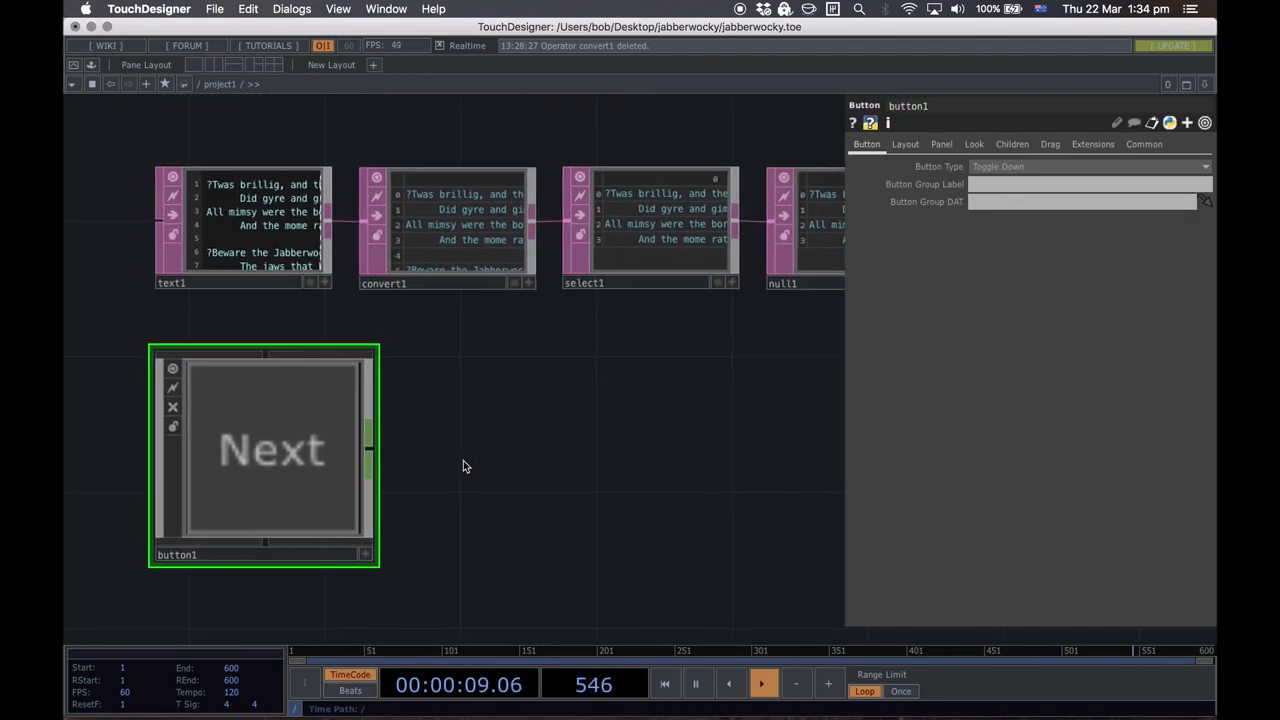
{"action": "key", "text": "Tab"}
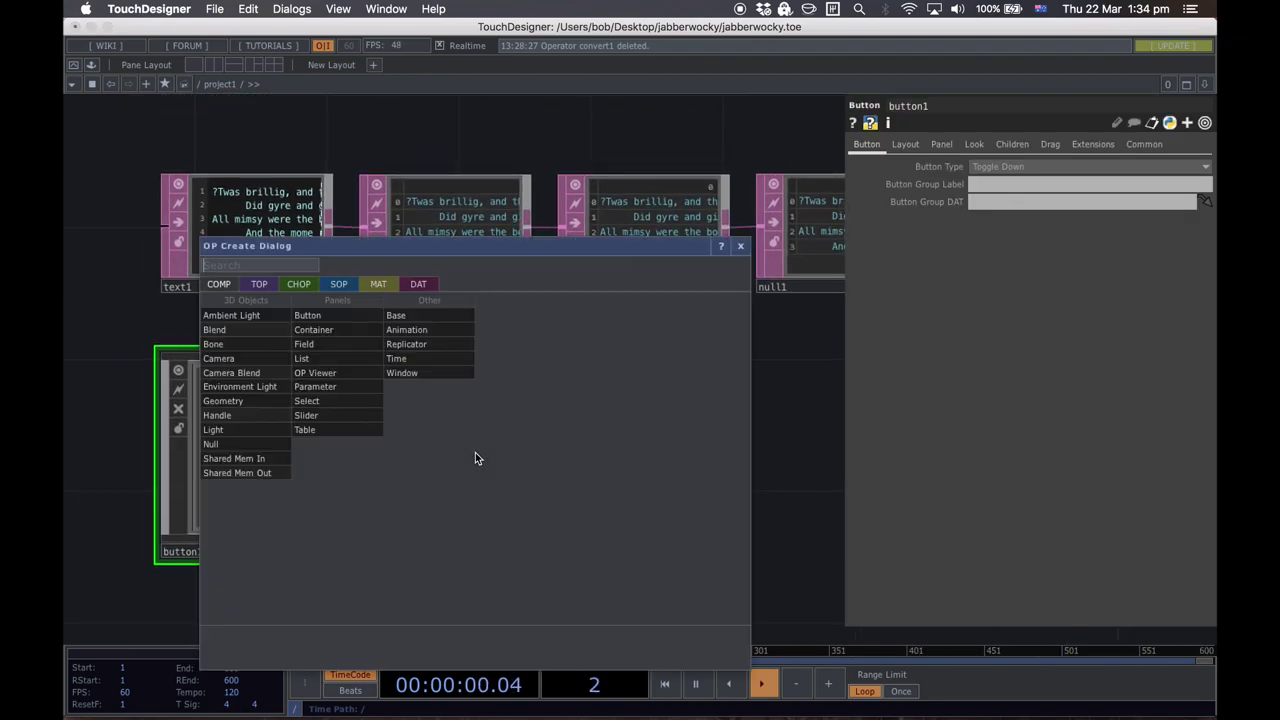
{"action": "left_click", "coordinate": [300, 286]}
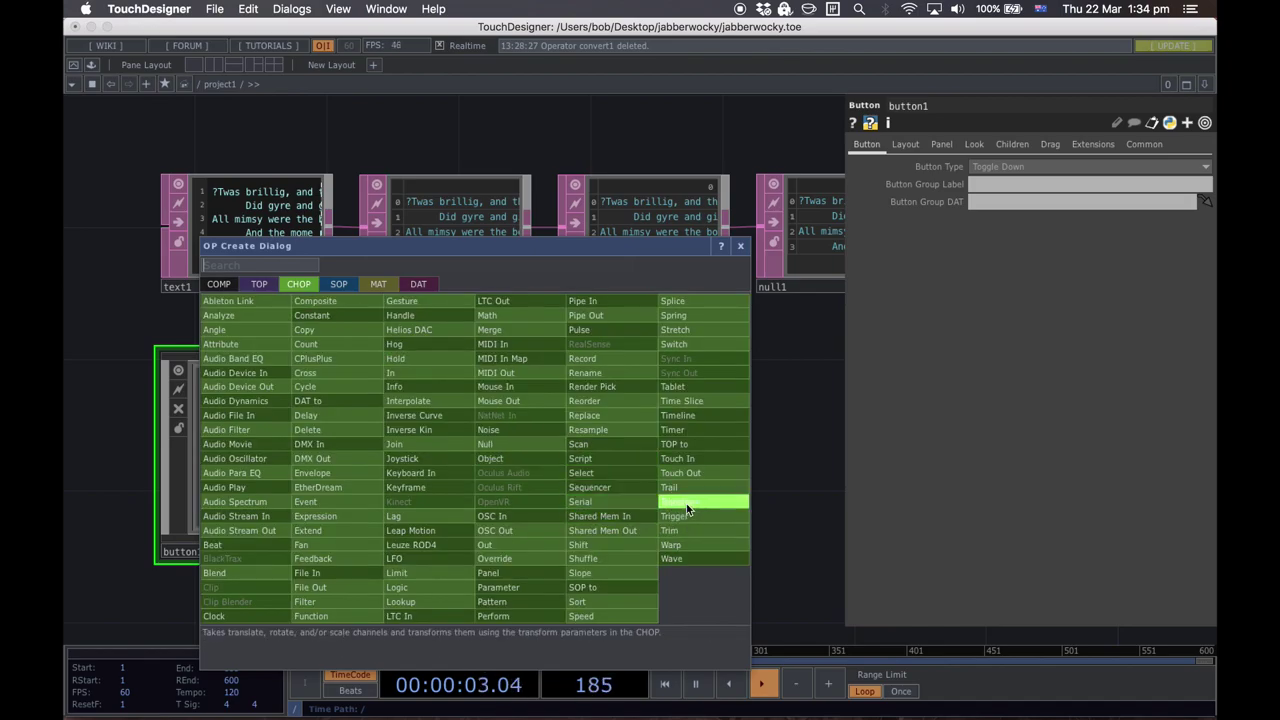
{"action": "left_click", "coordinate": [680, 490]}
{"action": "left_click", "coordinate": [550, 469]}
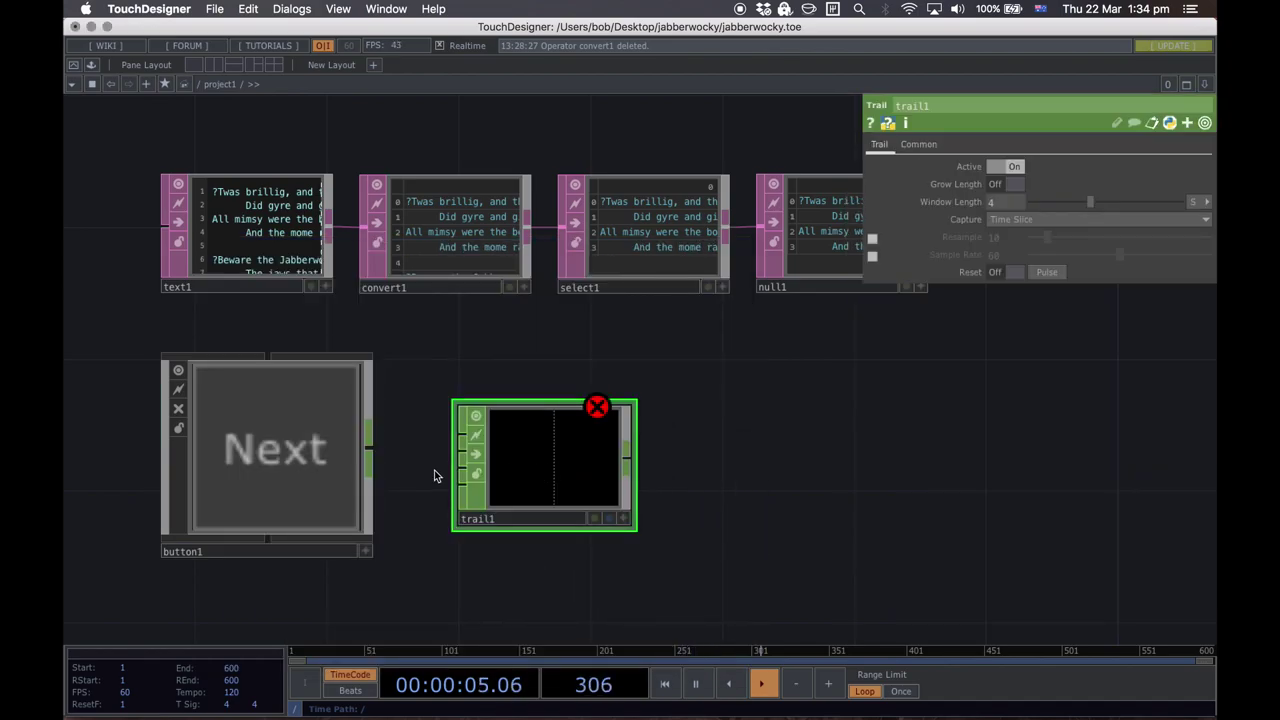
{"action": "left_click_drag", "start_coordinate": [365, 453], "coordinate": [462, 434]}
{"action": "left_click_drag", "start_coordinate": [557, 450], "coordinate": [557, 416]}
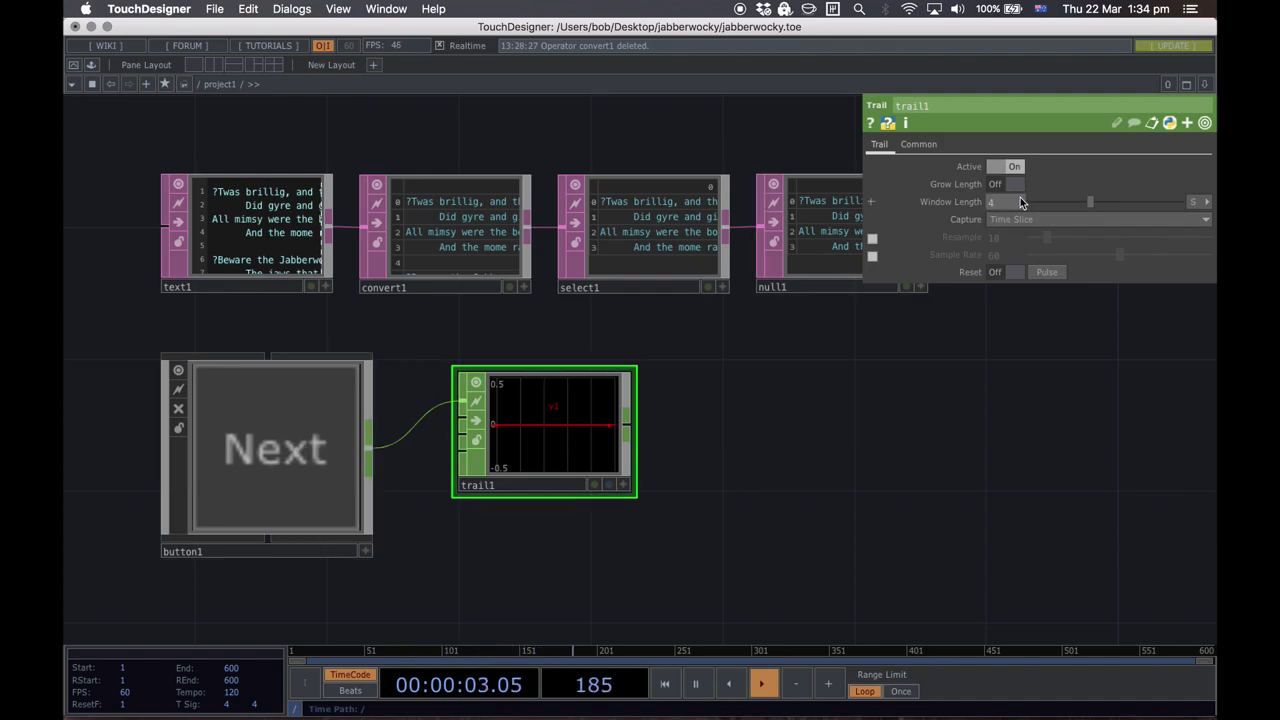
Step: Activate the Next button's viewer, toggle it repeatedly while watching the Trail CHOP graph, and deactivate the viewer
{"action": "left_click", "coordinate": [365, 551]}
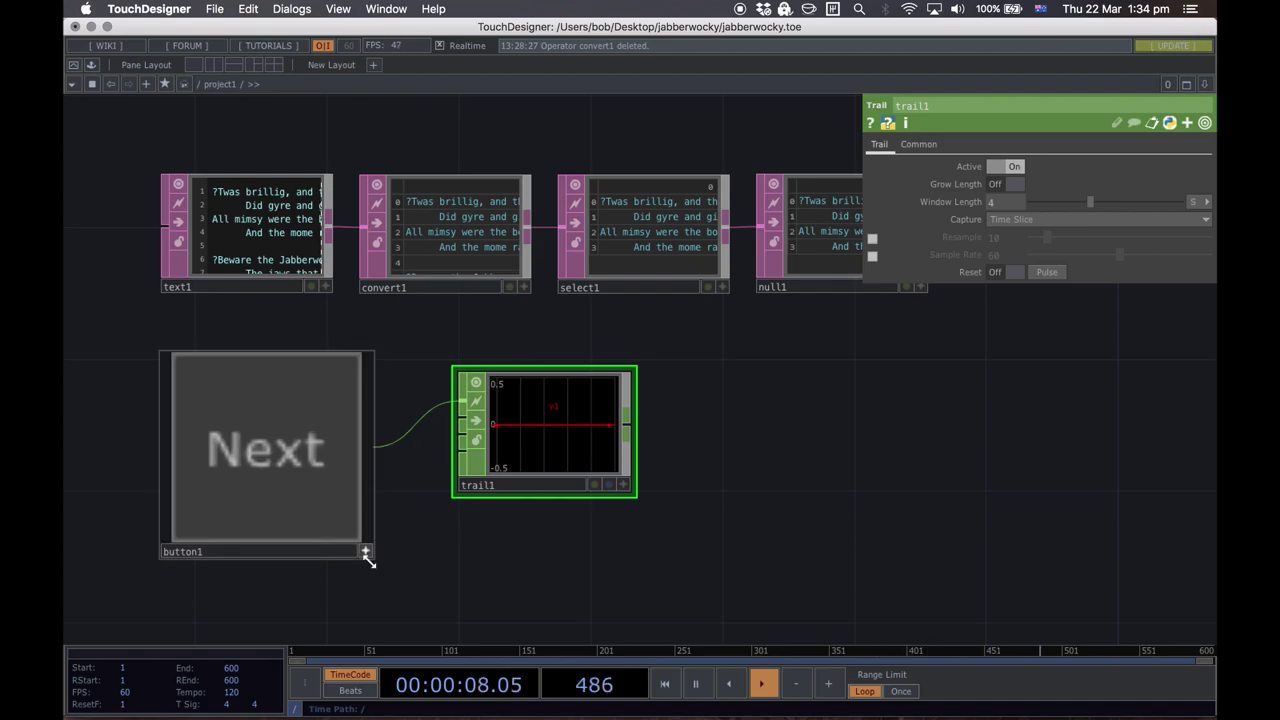
{"action": "left_click", "coordinate": [265, 398]}
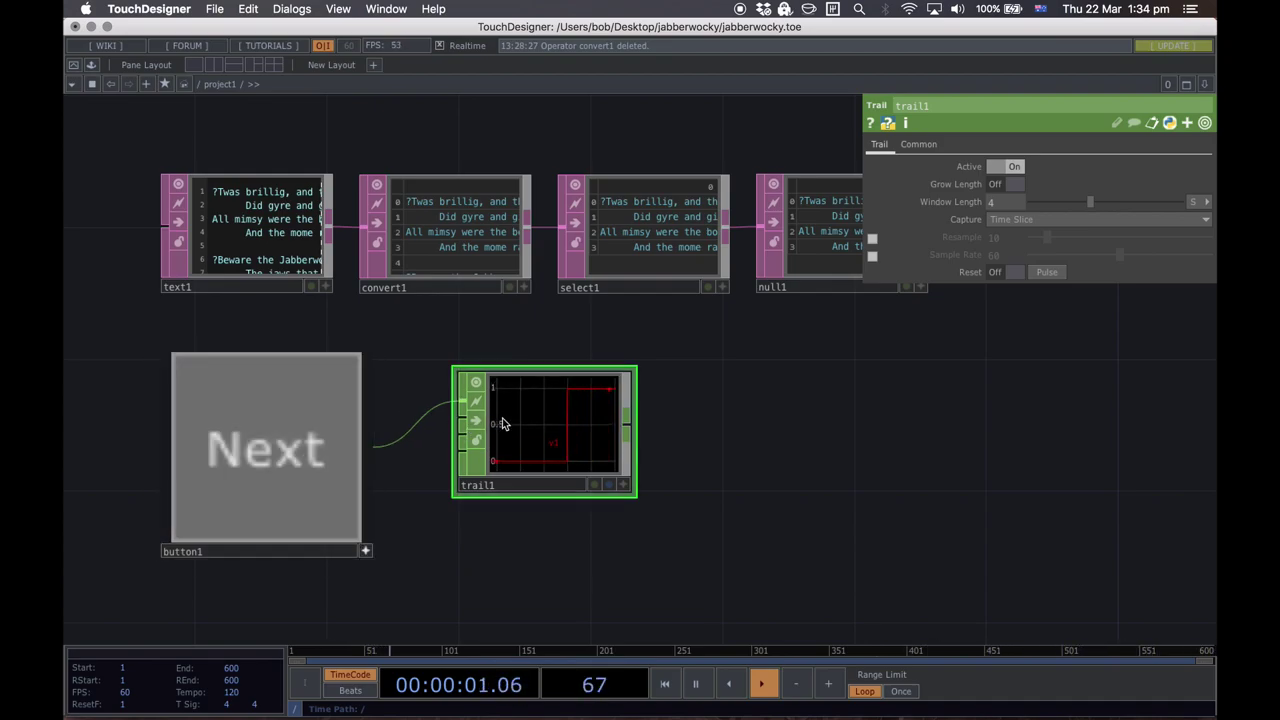
{"action": "left_click", "coordinate": [262, 457]}
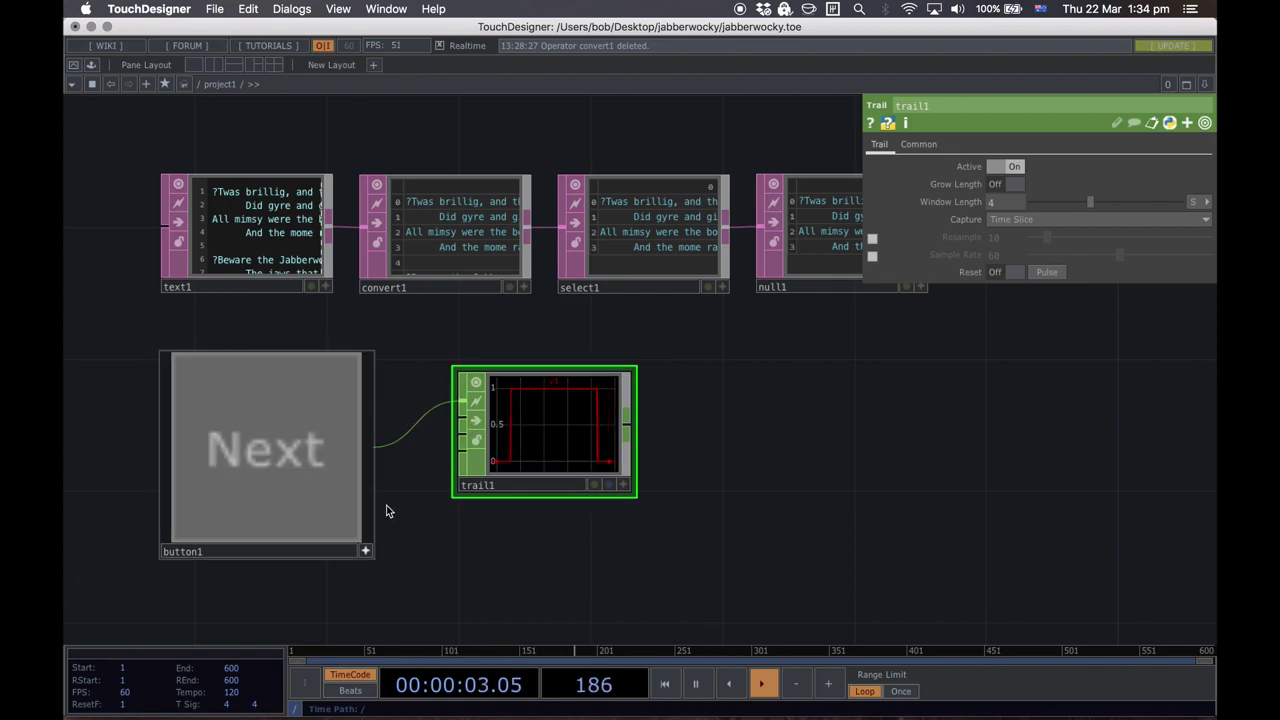
{"action": "left_click", "coordinate": [273, 452]}
{"action": "left_click", "coordinate": [272, 447]}
{"action": "left_click", "coordinate": [272, 447]}
{"action": "left_click", "coordinate": [272, 447]}
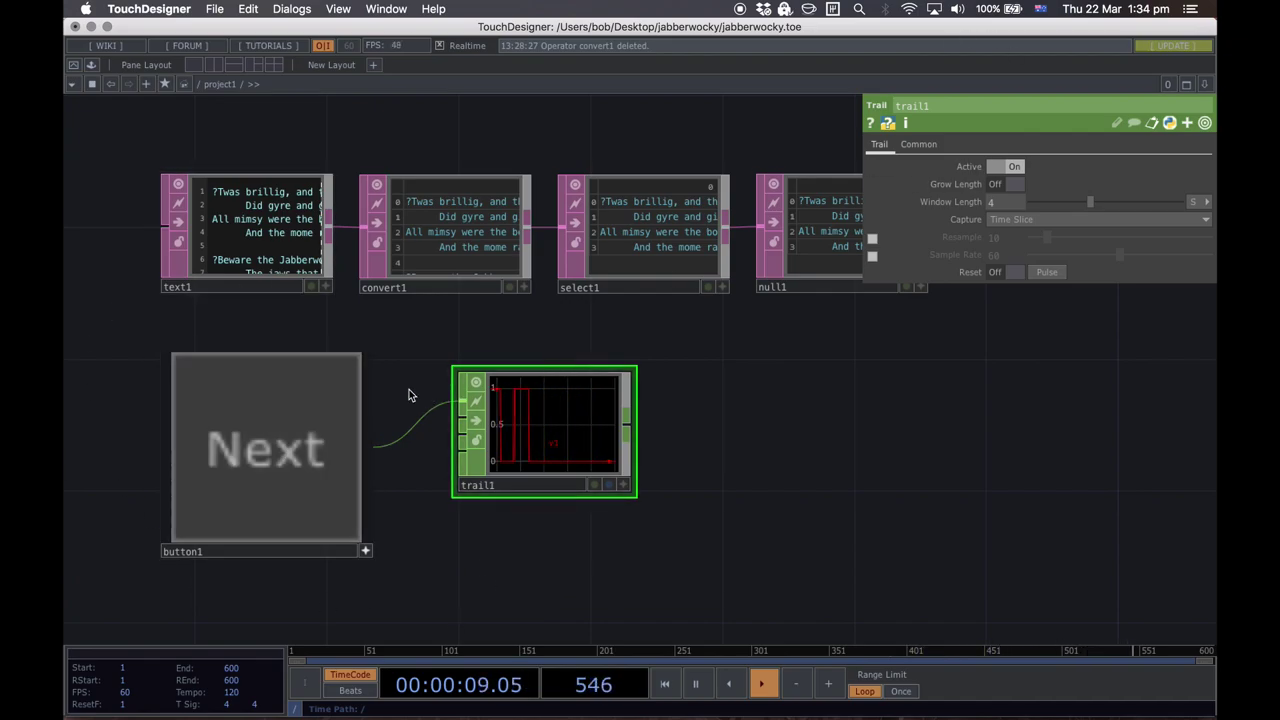
{"action": "left_click", "coordinate": [277, 452]}
{"action": "left_click", "coordinate": [280, 451]}
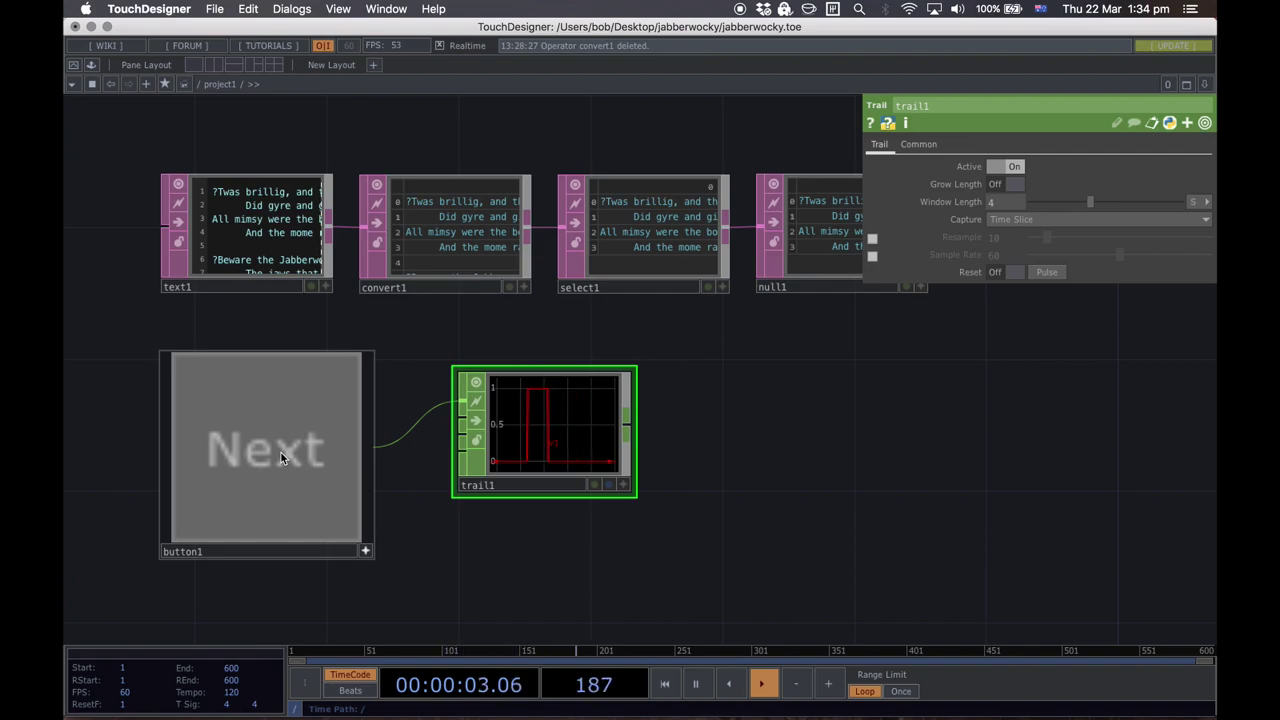
{"action": "left_click", "coordinate": [280, 451]}
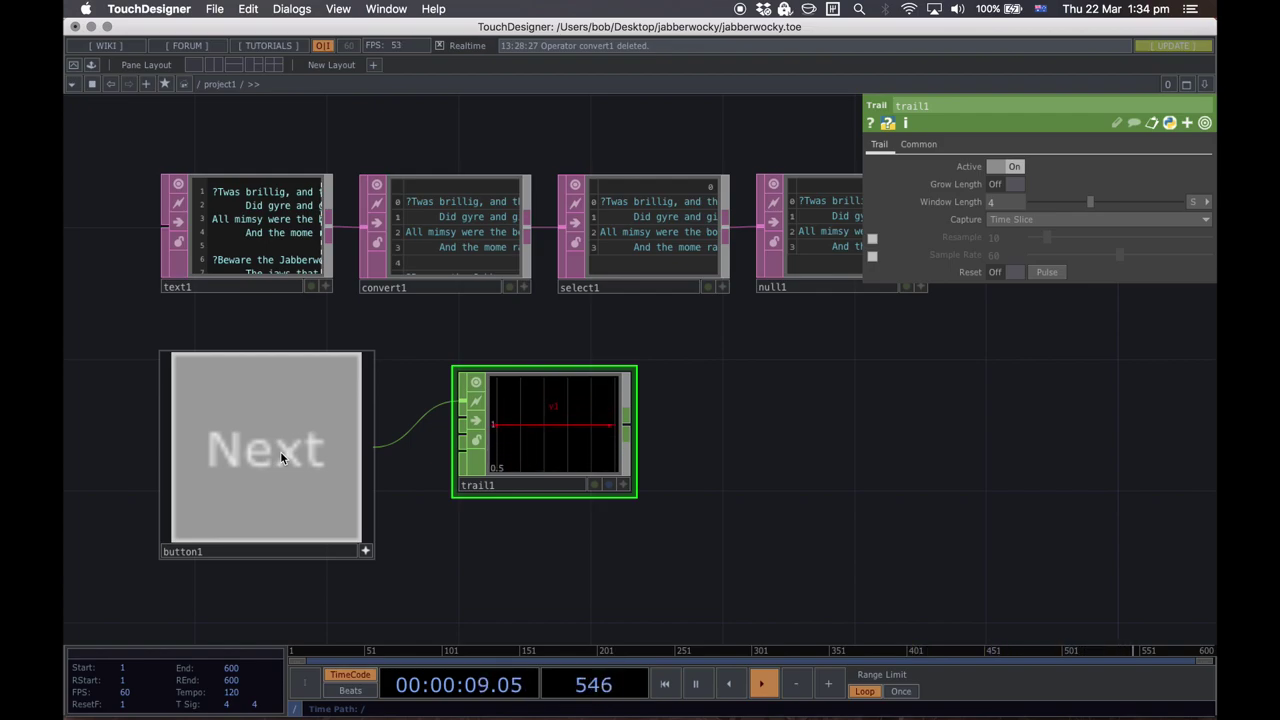
{"action": "left_click", "coordinate": [280, 451]}
{"action": "left_click", "coordinate": [280, 451]}
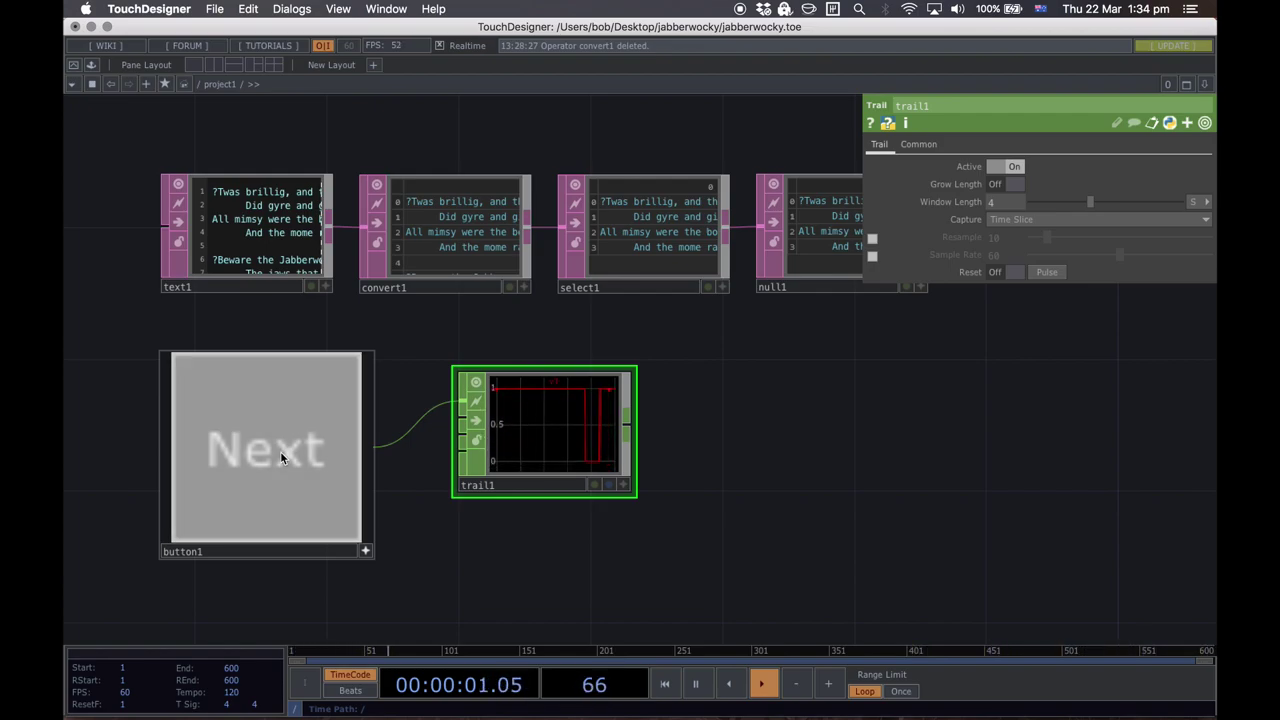
{"action": "left_click", "coordinate": [280, 451]}
{"action": "left_click", "coordinate": [280, 451]}
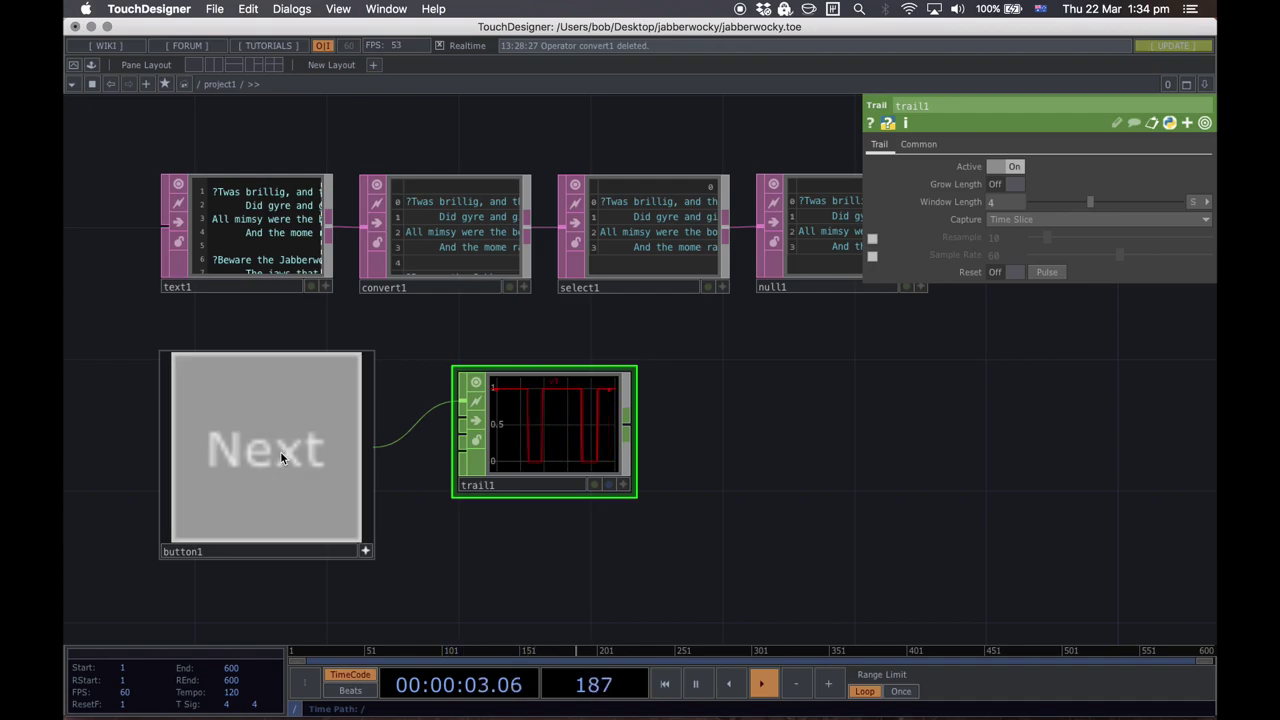
{"action": "left_click", "coordinate": [280, 451]}
{"action": "left_click", "coordinate": [363, 552]}
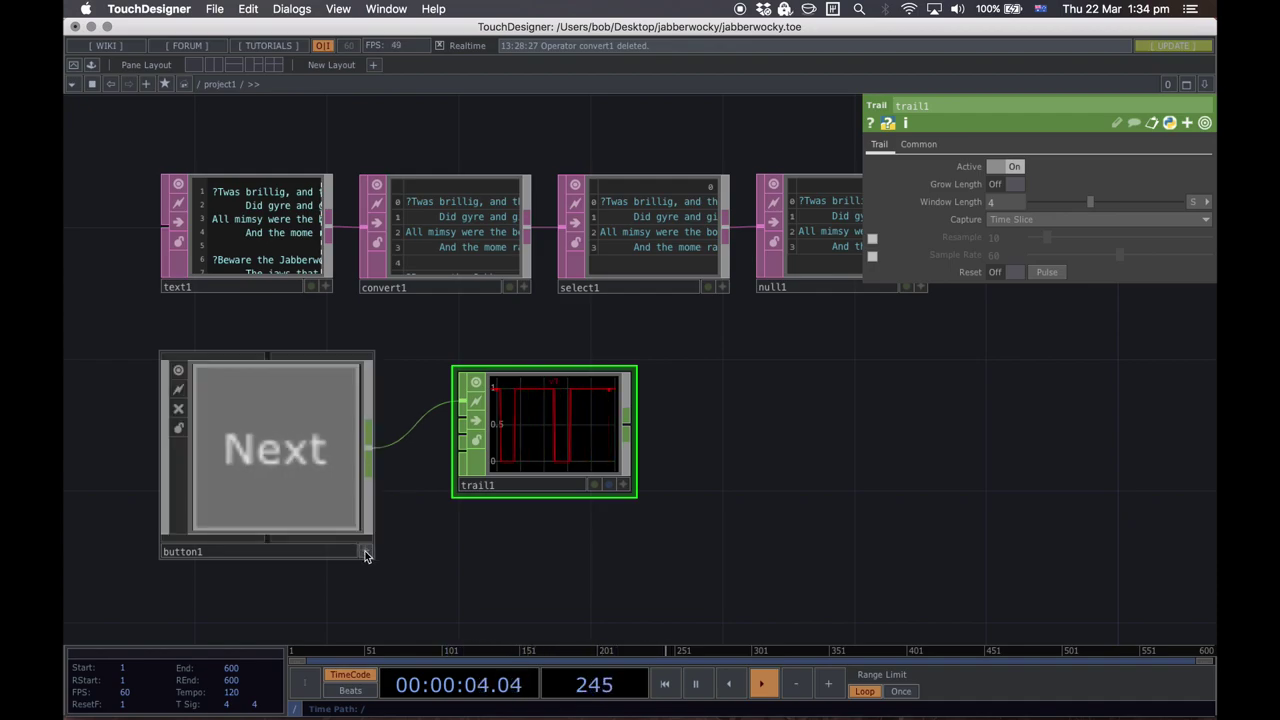
Step: Set the Next button's Button Type to Momentary
{"action": "left_click", "coordinate": [298, 474]}
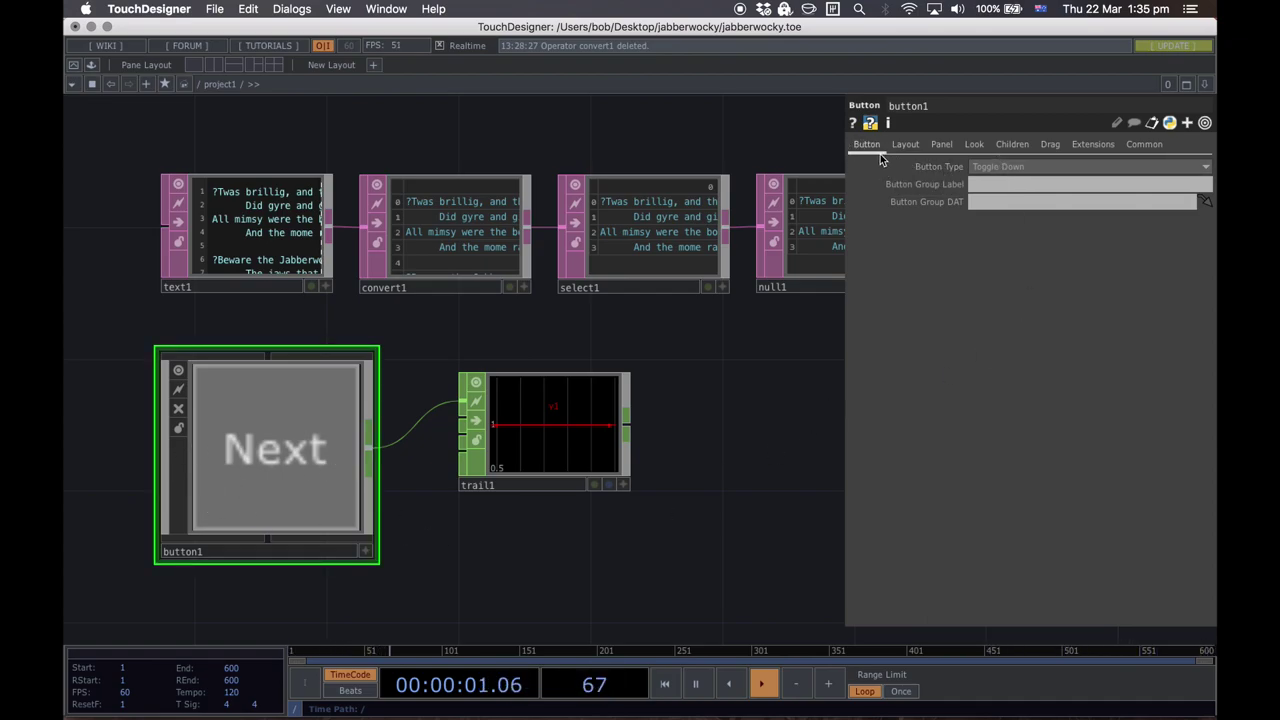
{"action": "left_click", "coordinate": [993, 165]}
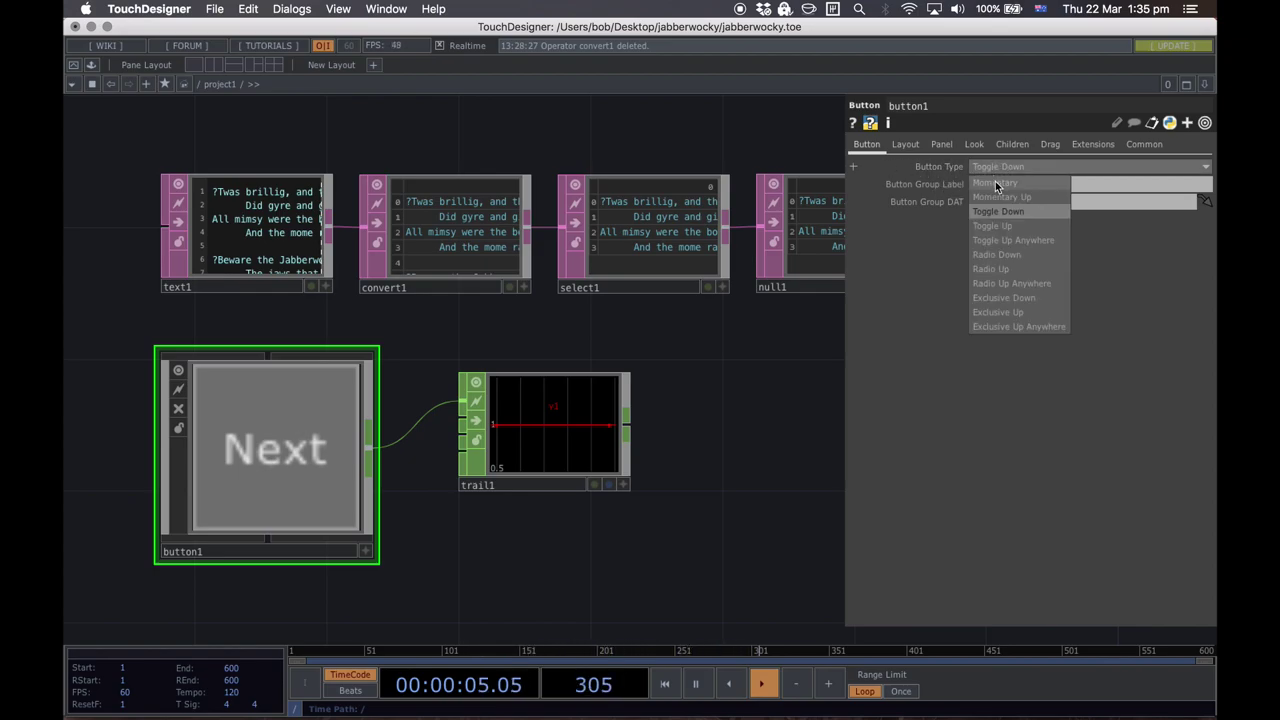
{"action": "left_click", "coordinate": [995, 181]}
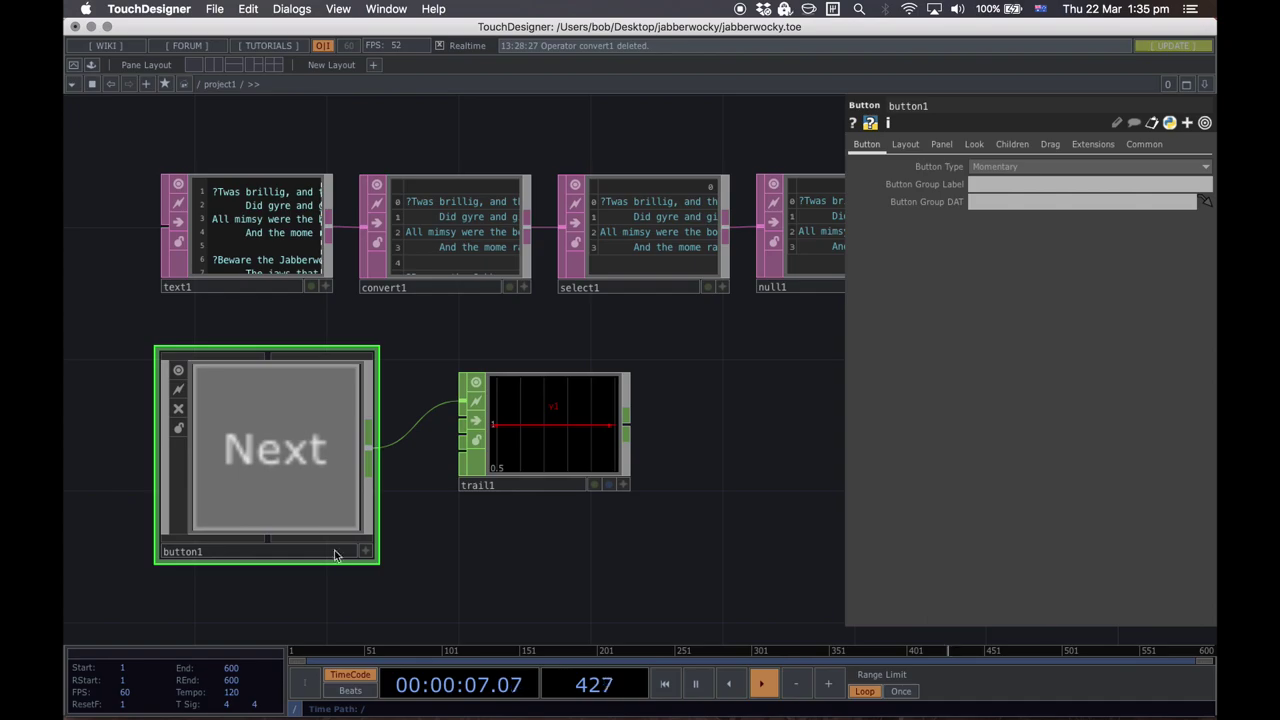
Step: Test the momentary Next button repeatedly in its active viewer against the Trail CHOP graph, hiding the parameter window
{"action": "left_click", "coordinate": [366, 552]}
{"action": "left_click", "coordinate": [282, 441]}
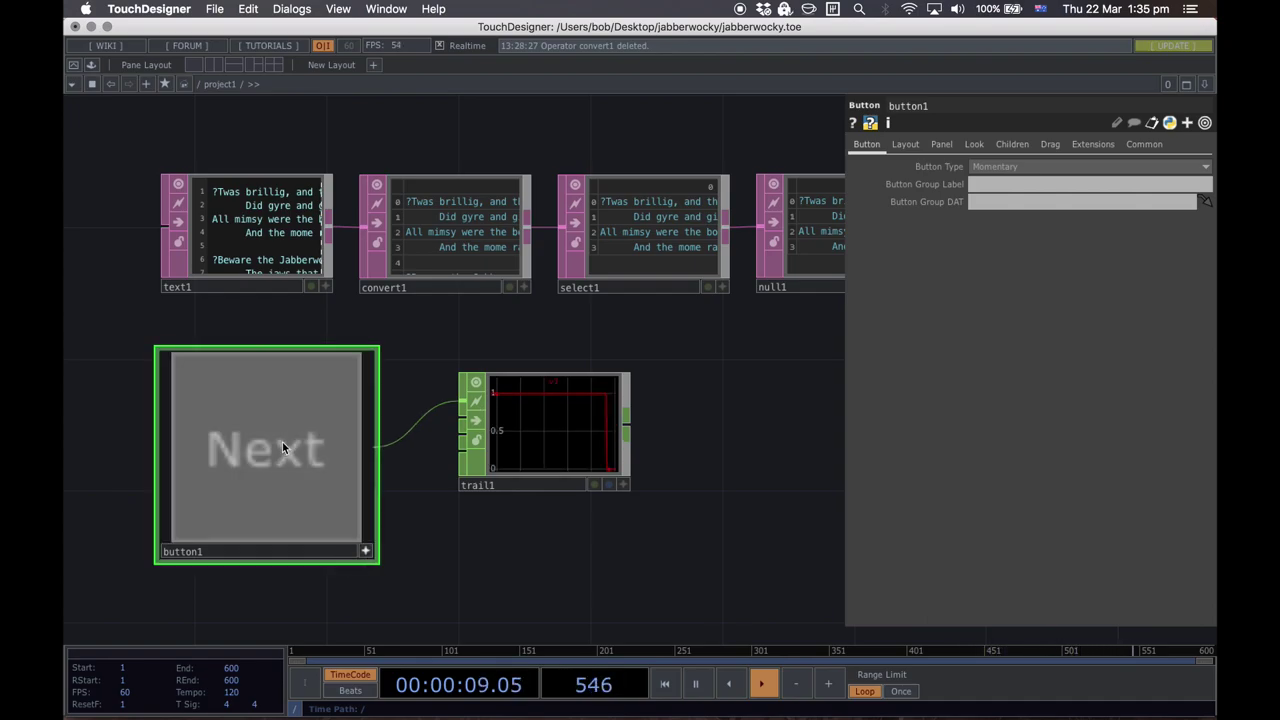
{"action": "left_click", "coordinate": [282, 441]}
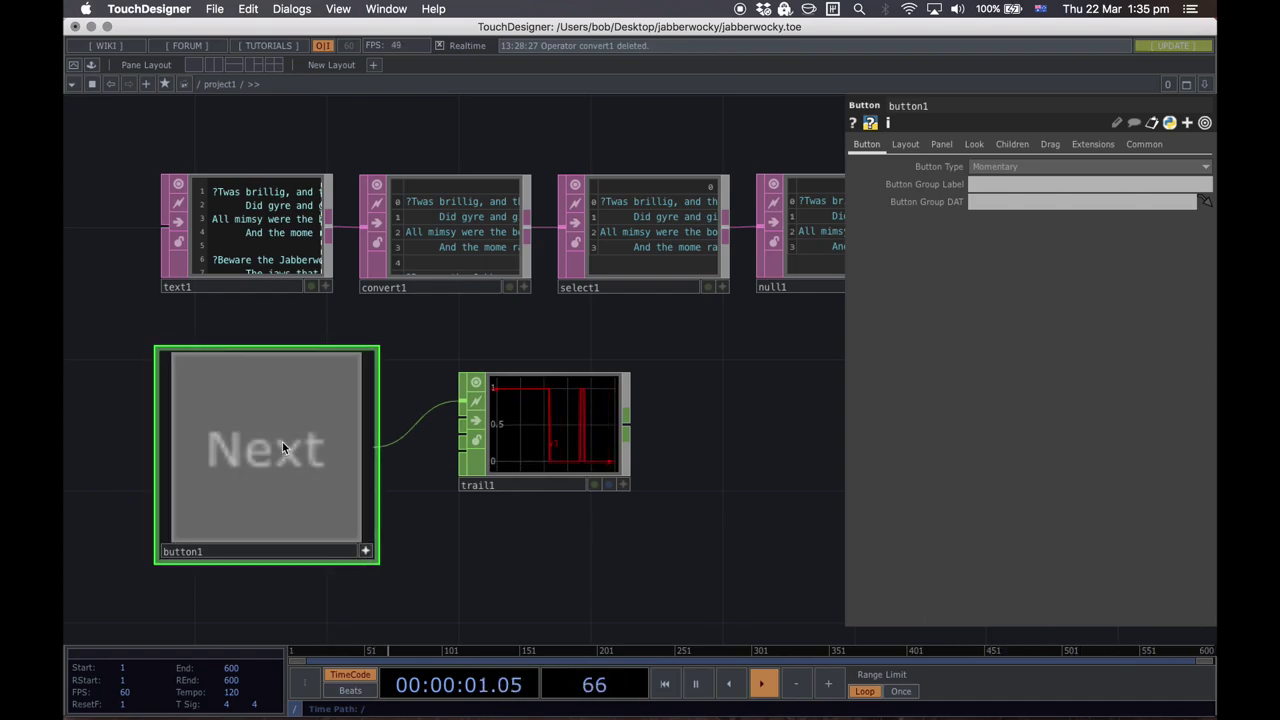
{"action": "left_click", "coordinate": [282, 441]}
{"action": "left_click", "coordinate": [282, 441]}
{"action": "left_click", "coordinate": [282, 441]}
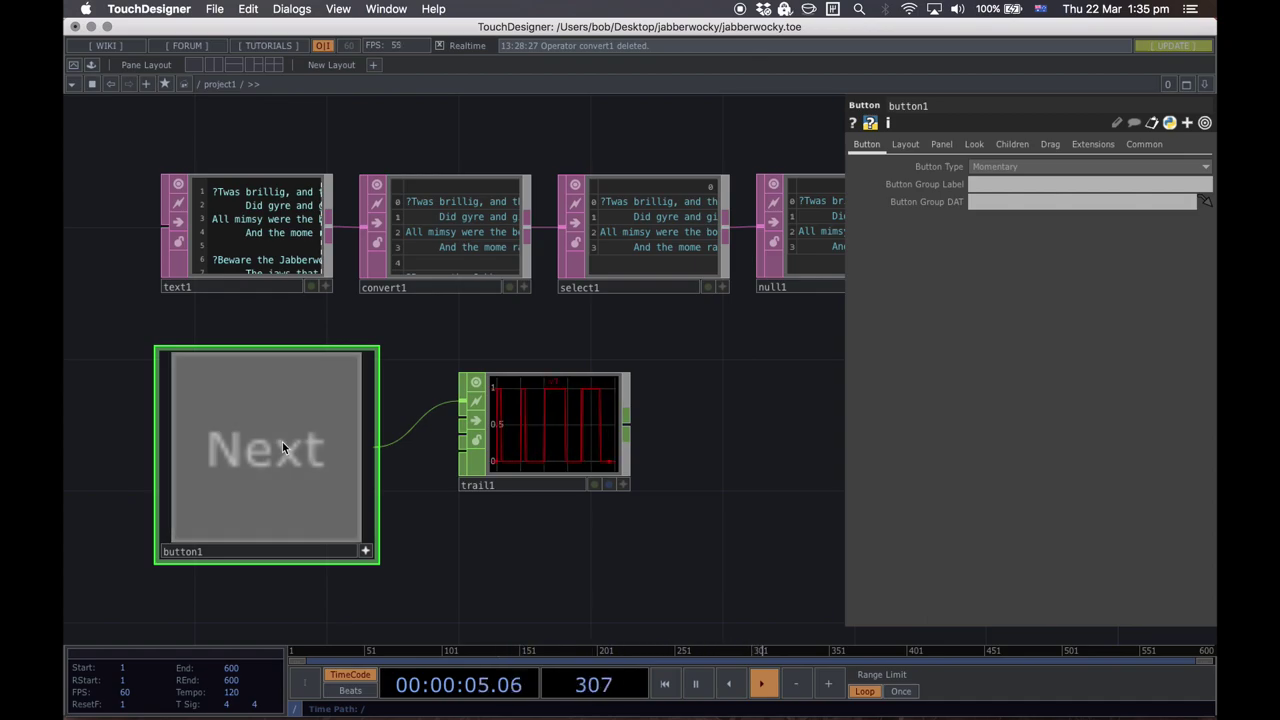
{"action": "left_click", "coordinate": [282, 441]}
{"action": "left_click", "coordinate": [282, 441]}
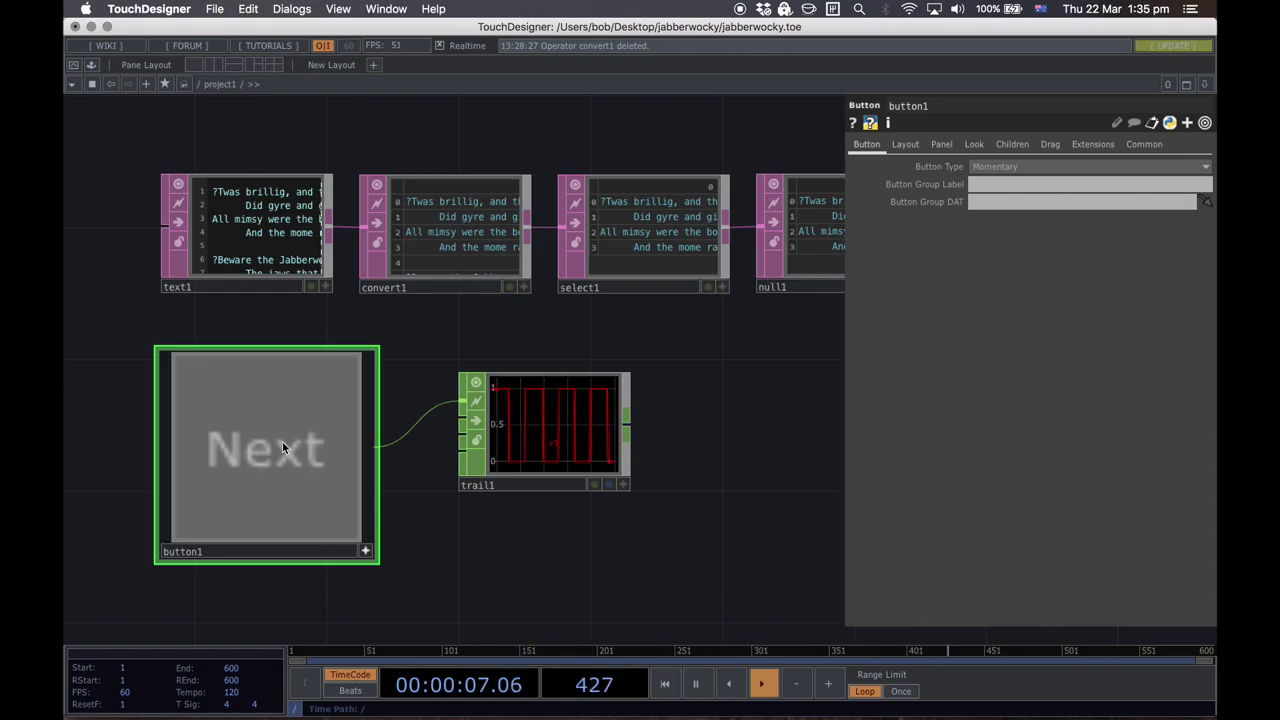
{"action": "left_click", "coordinate": [282, 441]}
{"action": "left_click", "coordinate": [282, 441]}
{"action": "left_click", "coordinate": [282, 441]}
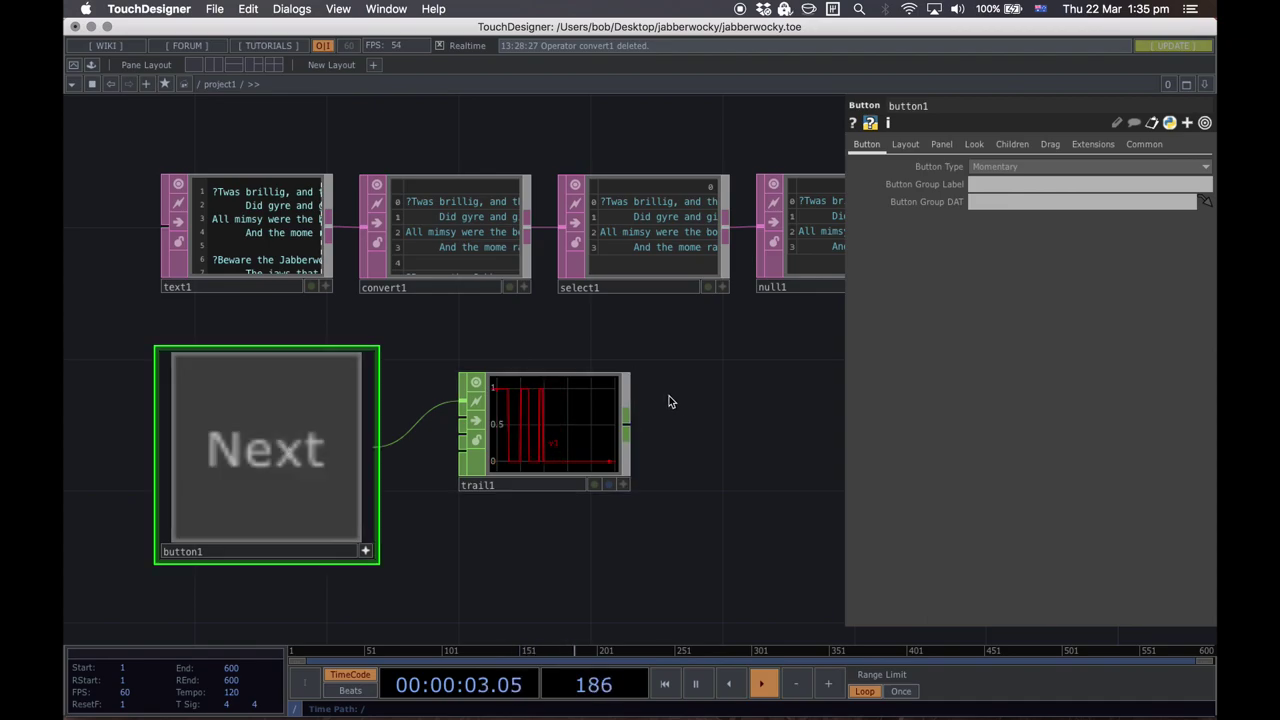
{"action": "key", "text": "p"}
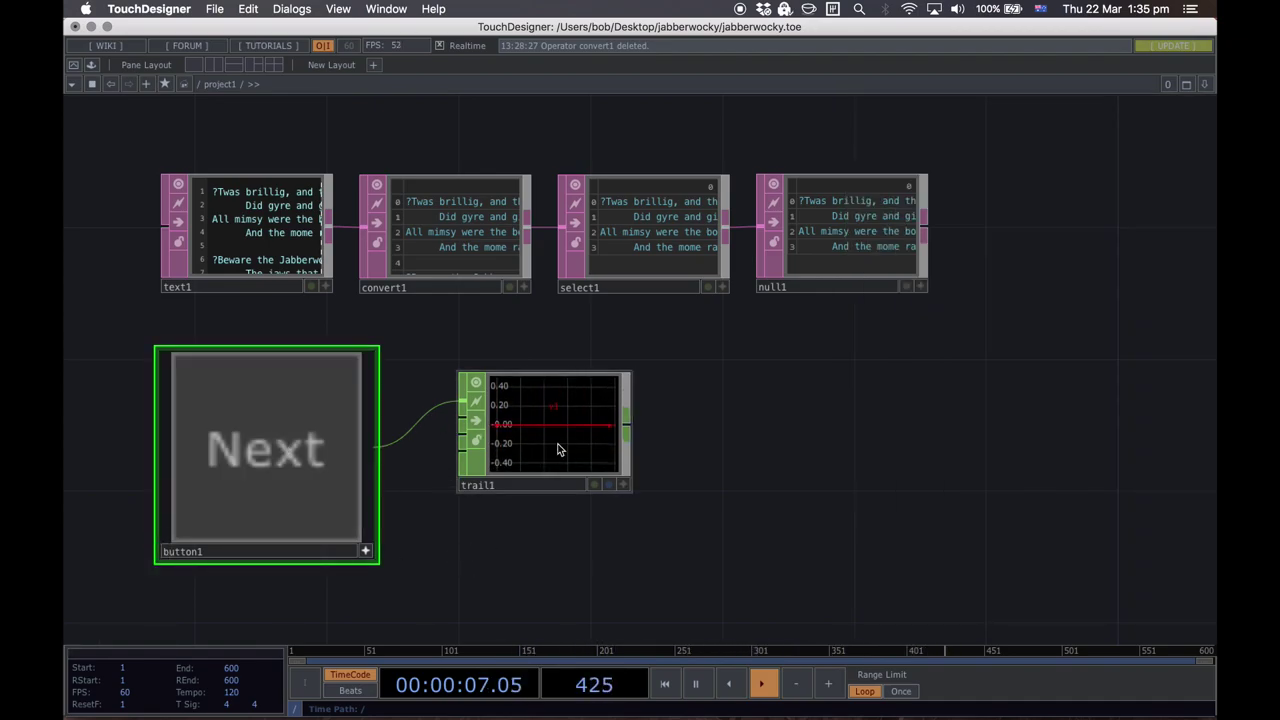
{"action": "left_click", "coordinate": [265, 503]}
{"action": "left_click", "coordinate": [265, 500]}
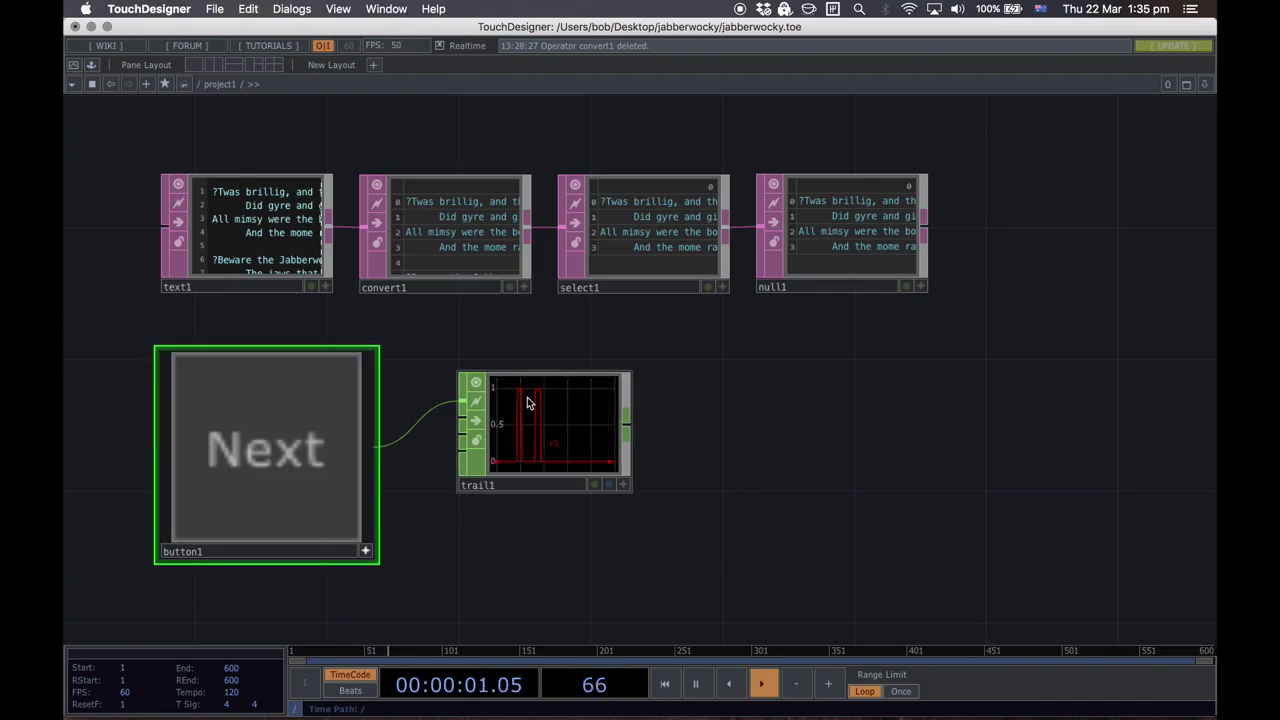
Step: Delete the Trail CHOP and deactivate the Next button's viewer
{"action": "left_click", "coordinate": [543, 441]}
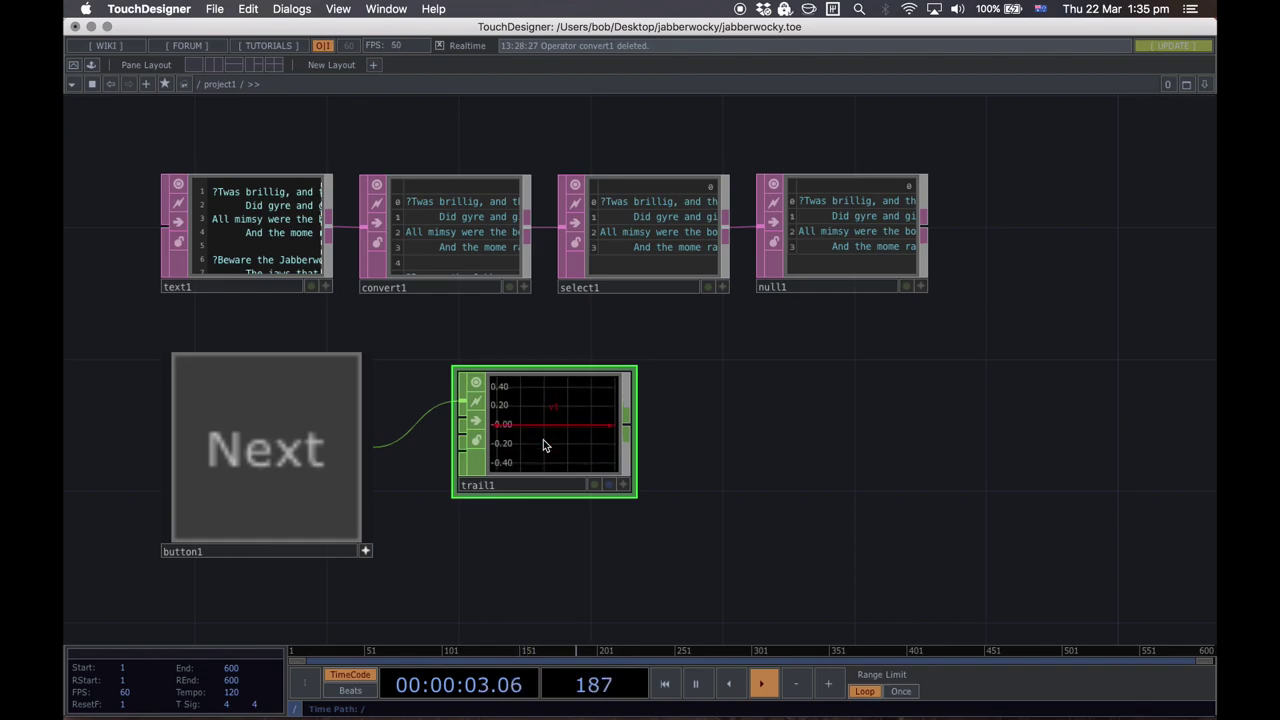
{"action": "key", "text": "Delete"}
{"action": "left_click_drag", "start_coordinate": [482, 410], "coordinate": [498, 386]}
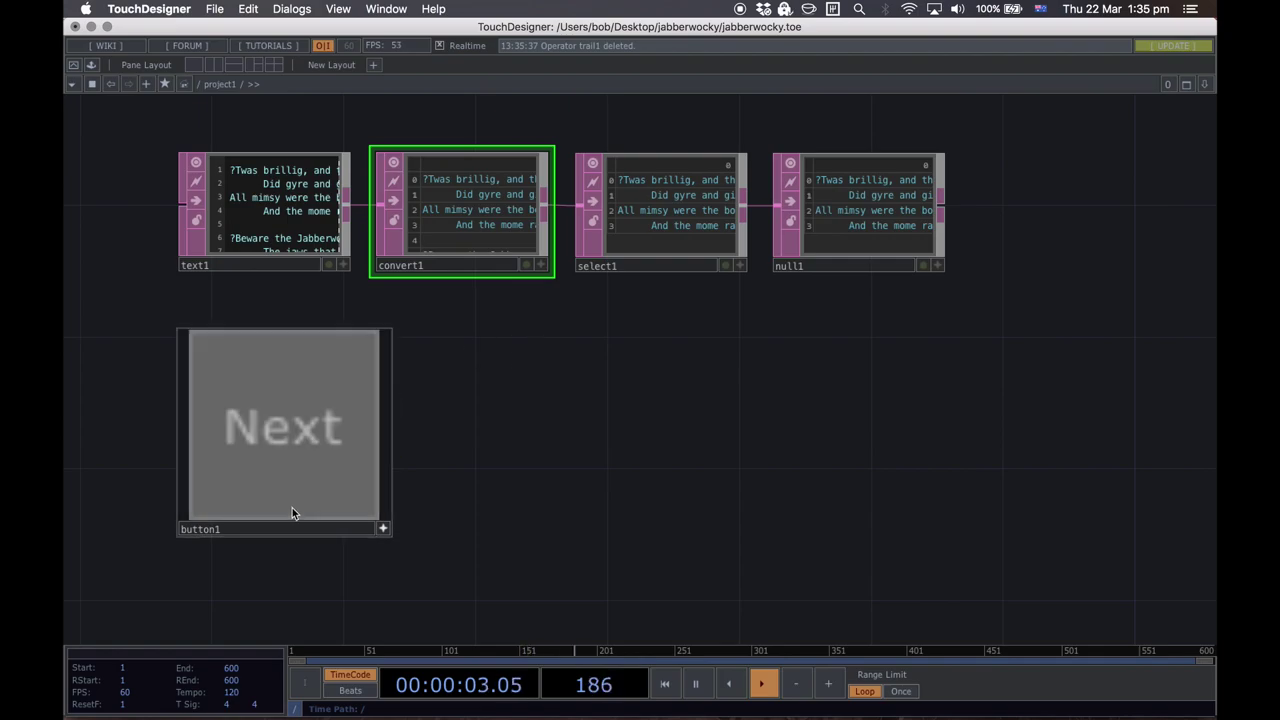
{"action": "left_click", "coordinate": [382, 530]}
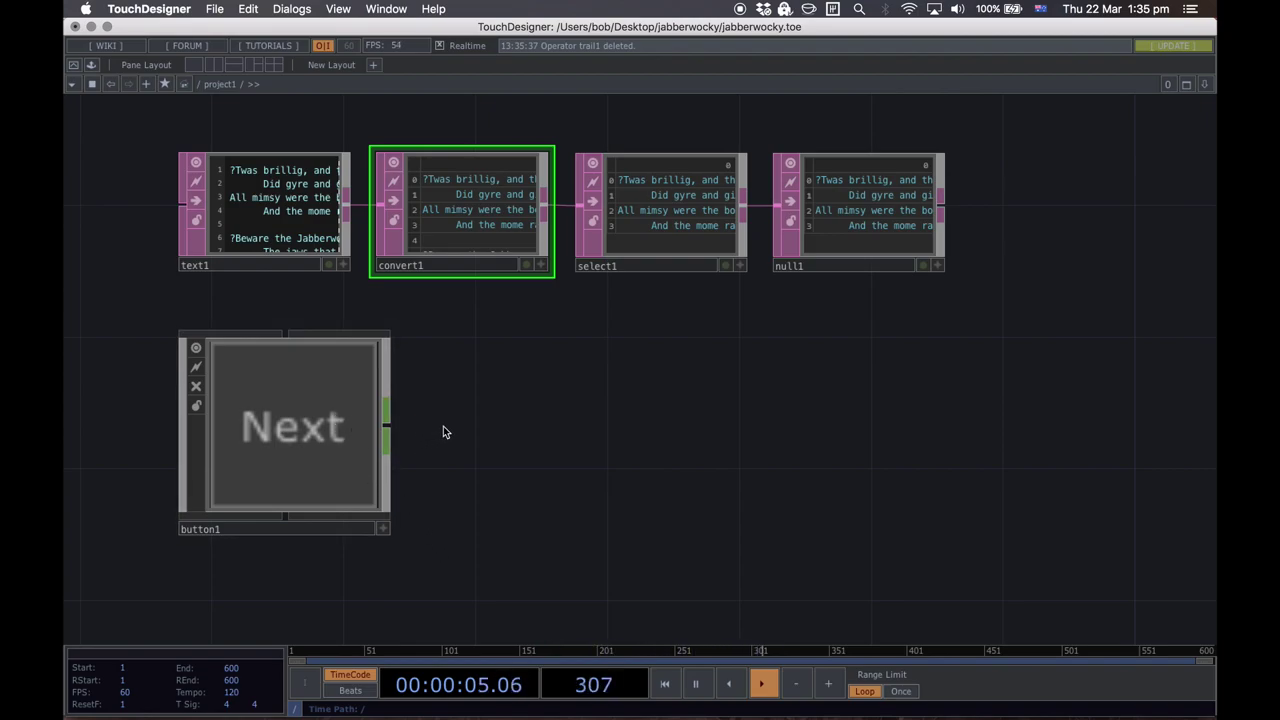
Step: Add a Count CHOP beside the Next button and connect the button's output to its first input
{"action": "key", "text": "Tab"}
{"action": "left_click_drag", "start_coordinate": [381, 207], "coordinate": [648, 188]}
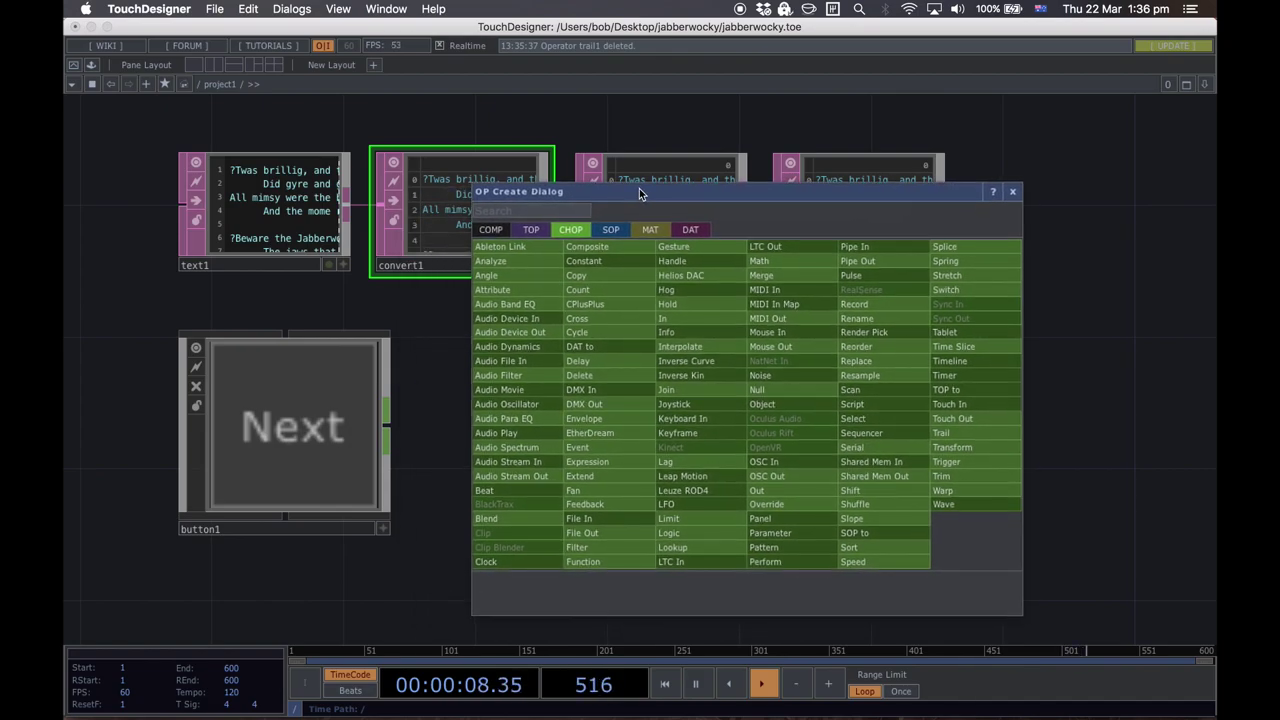
{"action": "left_click", "coordinate": [600, 291]}
{"action": "left_click", "coordinate": [560, 433]}
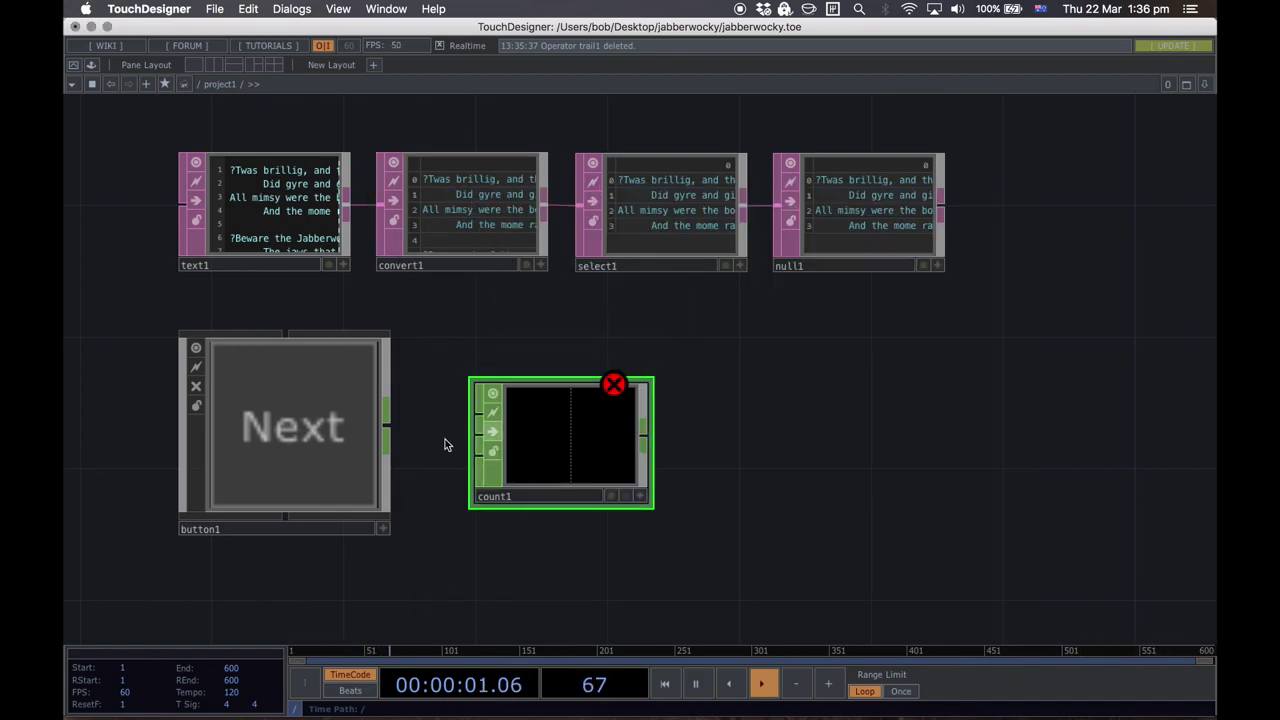
{"action": "left_click", "coordinate": [468, 418]}
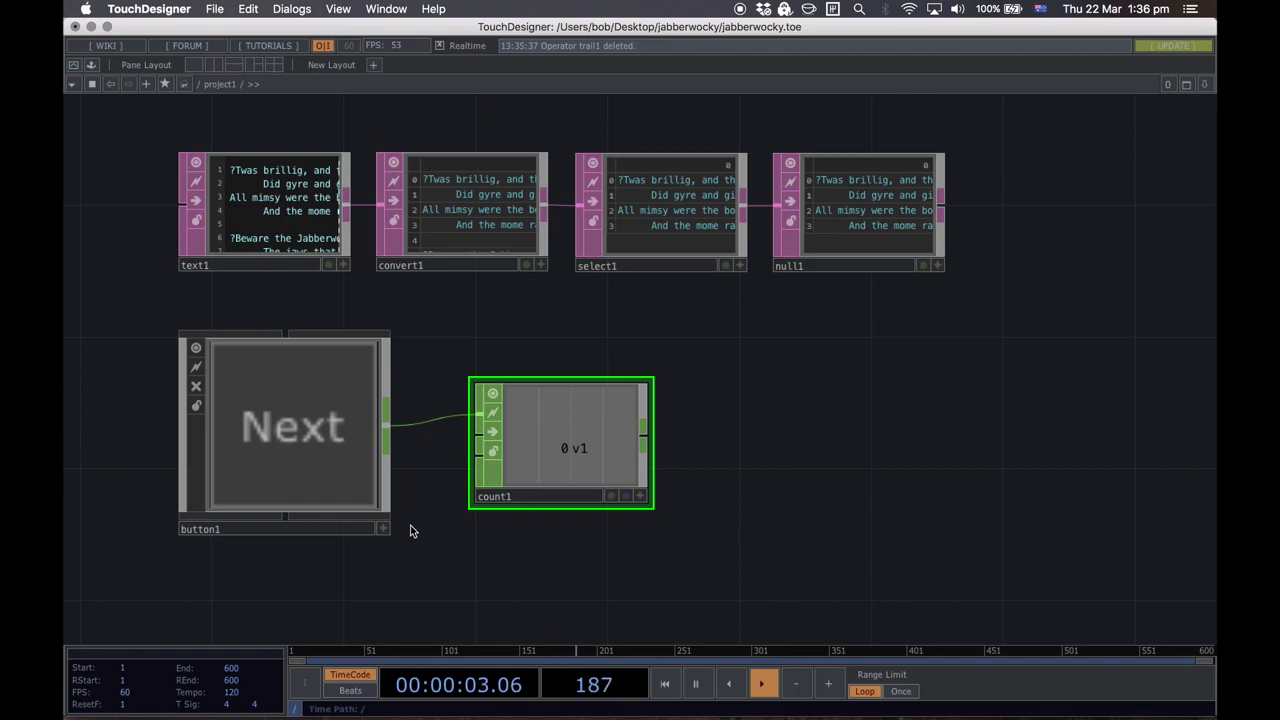
Step: Activate the Next button's viewer and trigger the button repeatedly to test the Count CHOP
{"action": "left_click", "coordinate": [383, 528]}
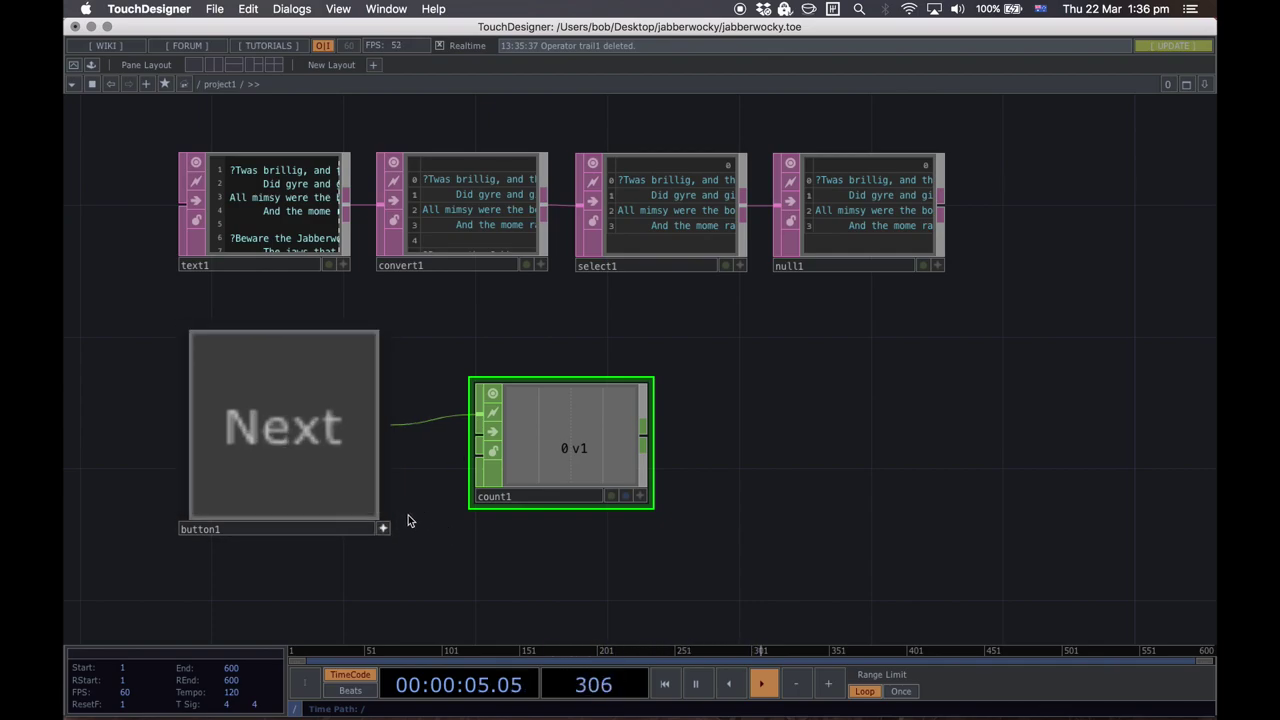
{"action": "left_click", "coordinate": [280, 417]}
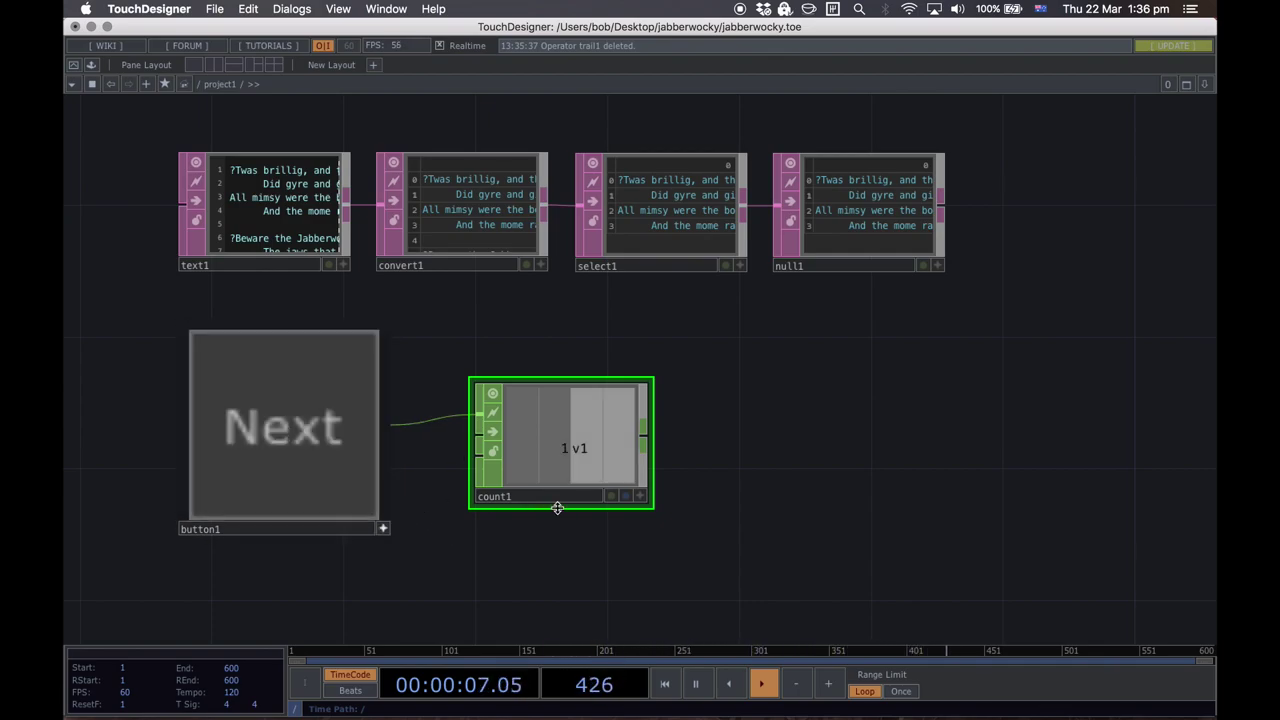
{"action": "left_click", "coordinate": [300, 418]}
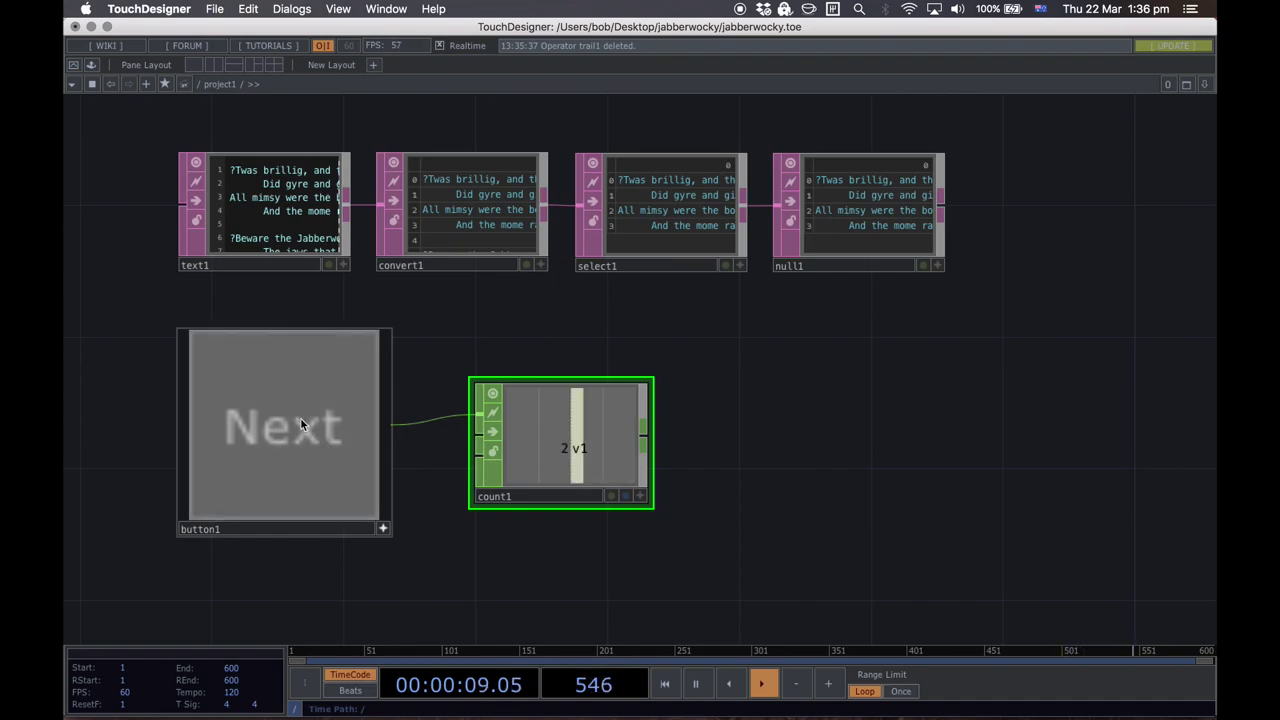
{"action": "left_click", "coordinate": [302, 437]}
{"action": "left_click", "coordinate": [302, 437]}
{"action": "left_click", "coordinate": [302, 437]}
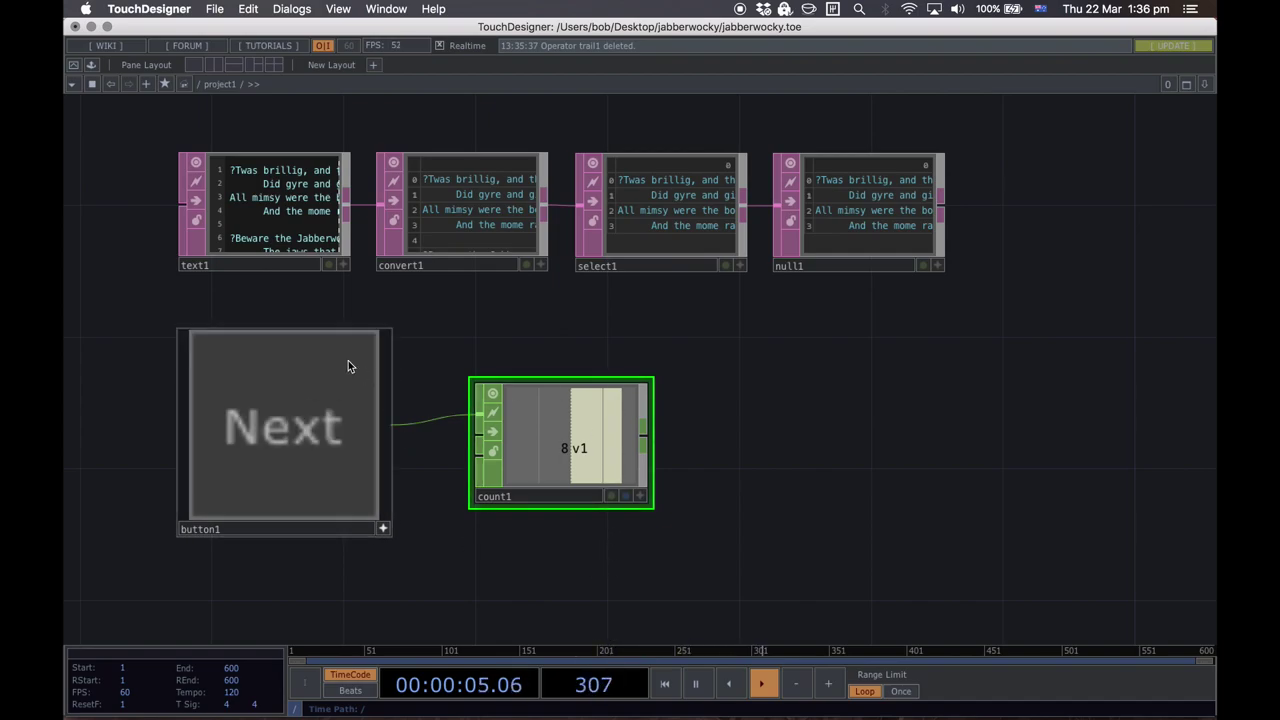
Step: Show the Count CHOP's parameters and reset its count, returning to the trigger settings
{"action": "key", "text": "p"}
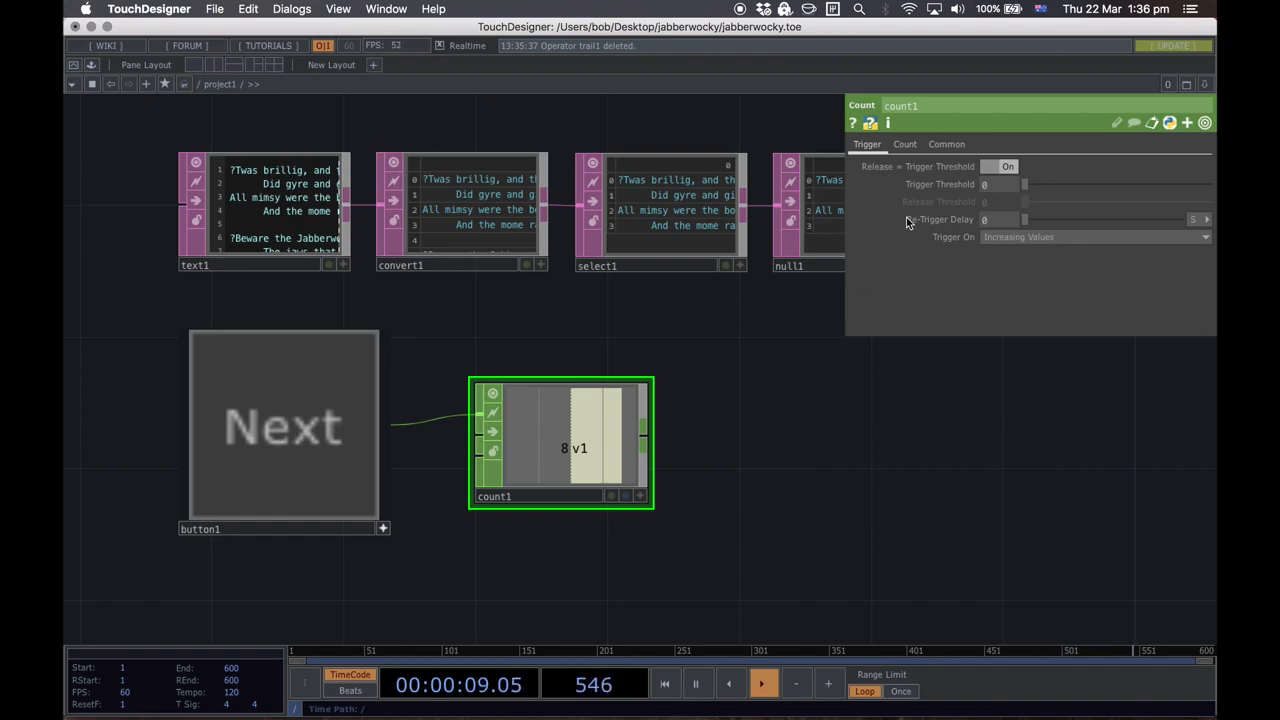
{"action": "left_click", "coordinate": [904, 145]}
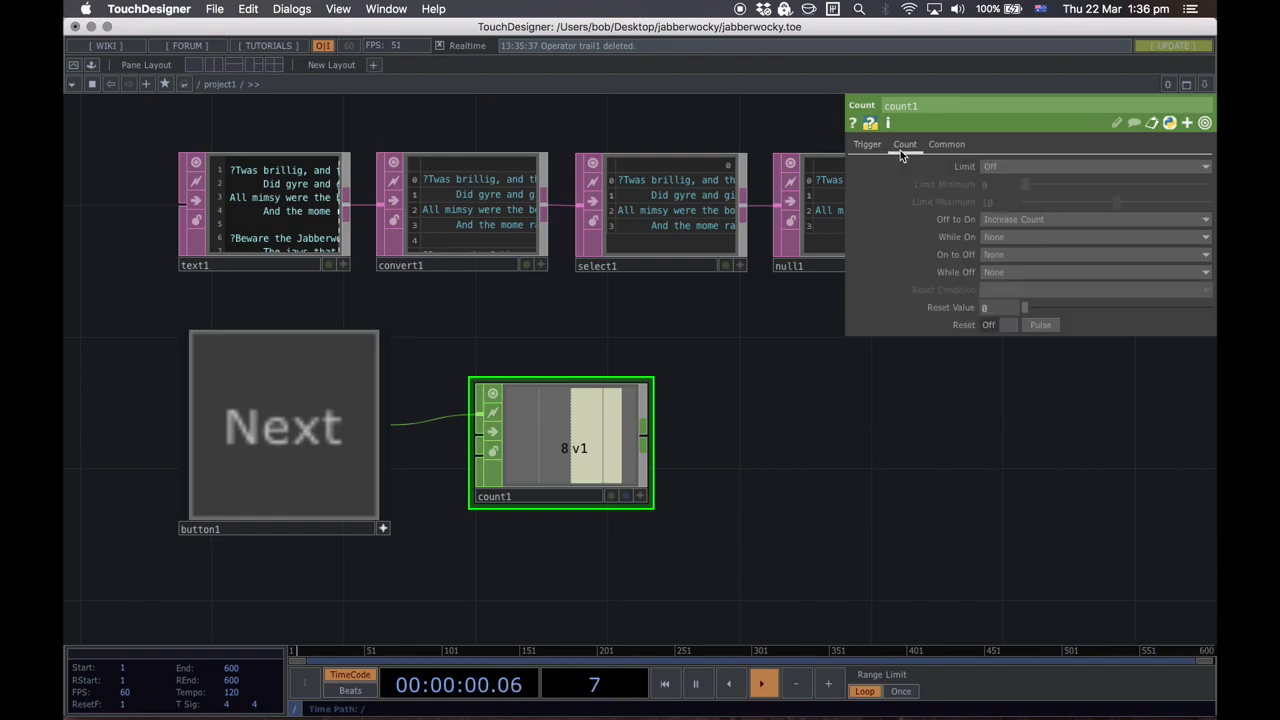
{"action": "left_click", "coordinate": [1040, 326]}
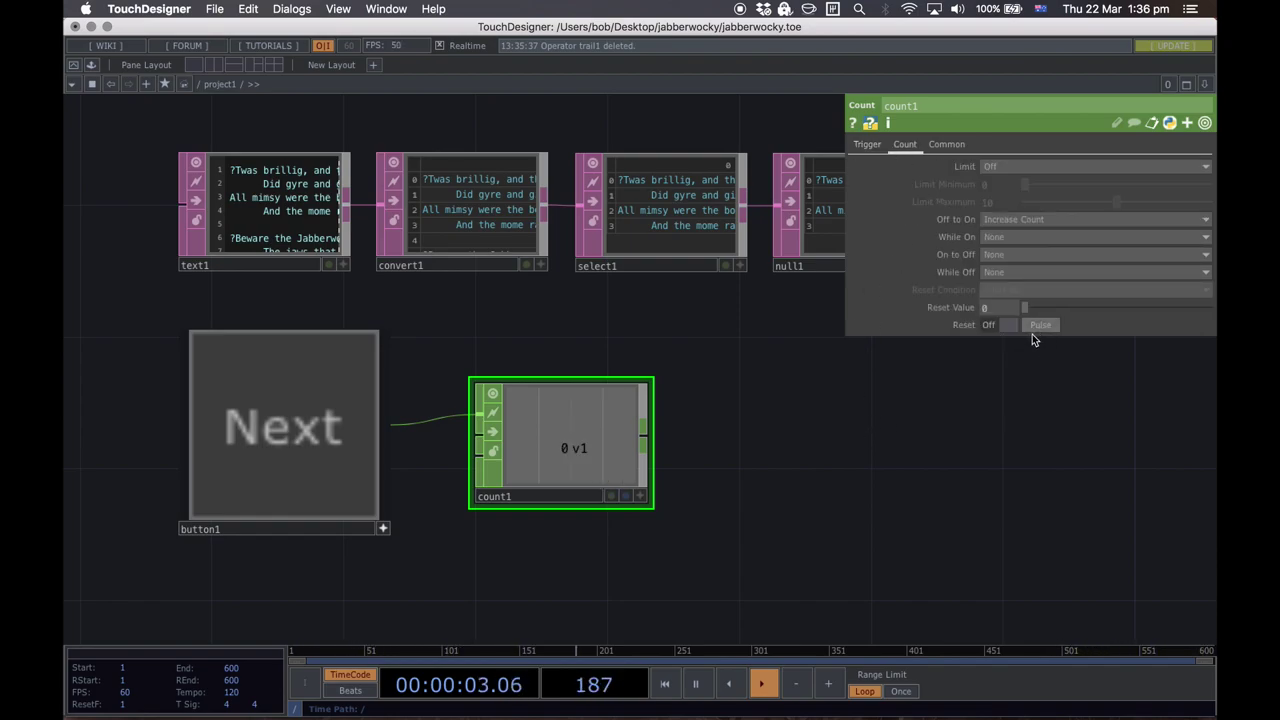
{"action": "left_click", "coordinate": [867, 150]}
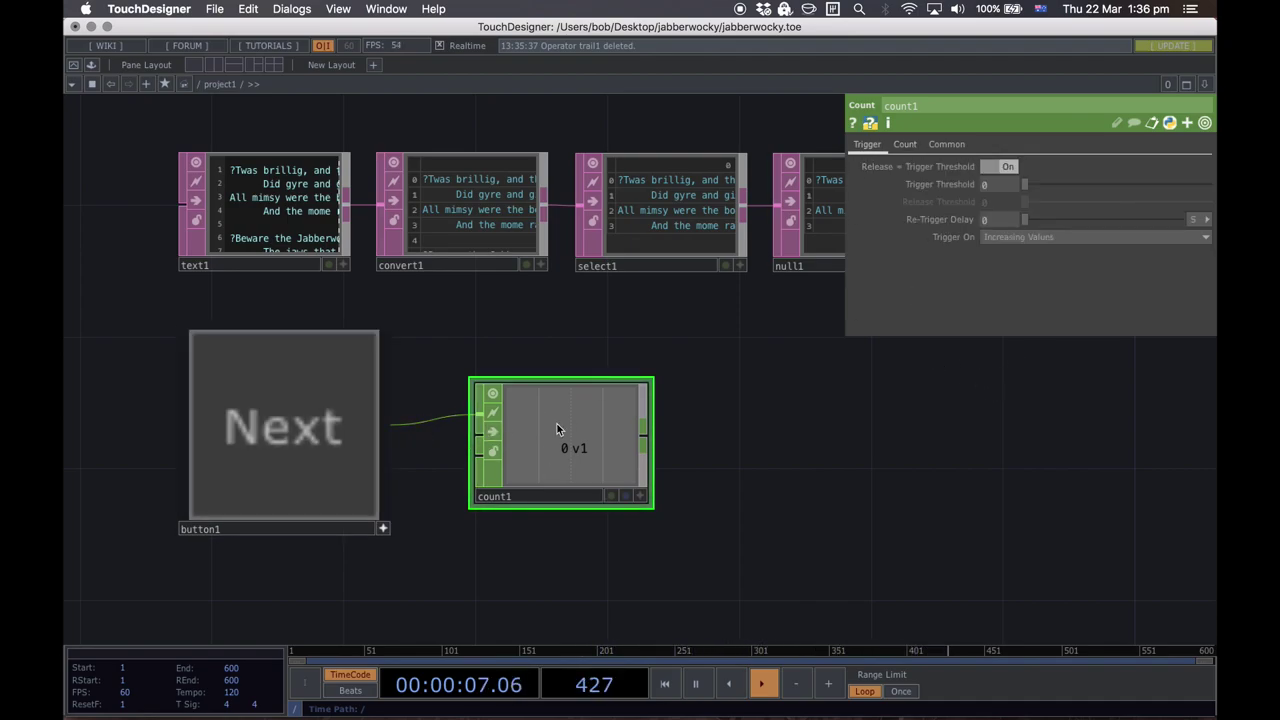
{"action": "left_click_drag", "start_coordinate": [789, 548], "coordinate": [744, 496]}
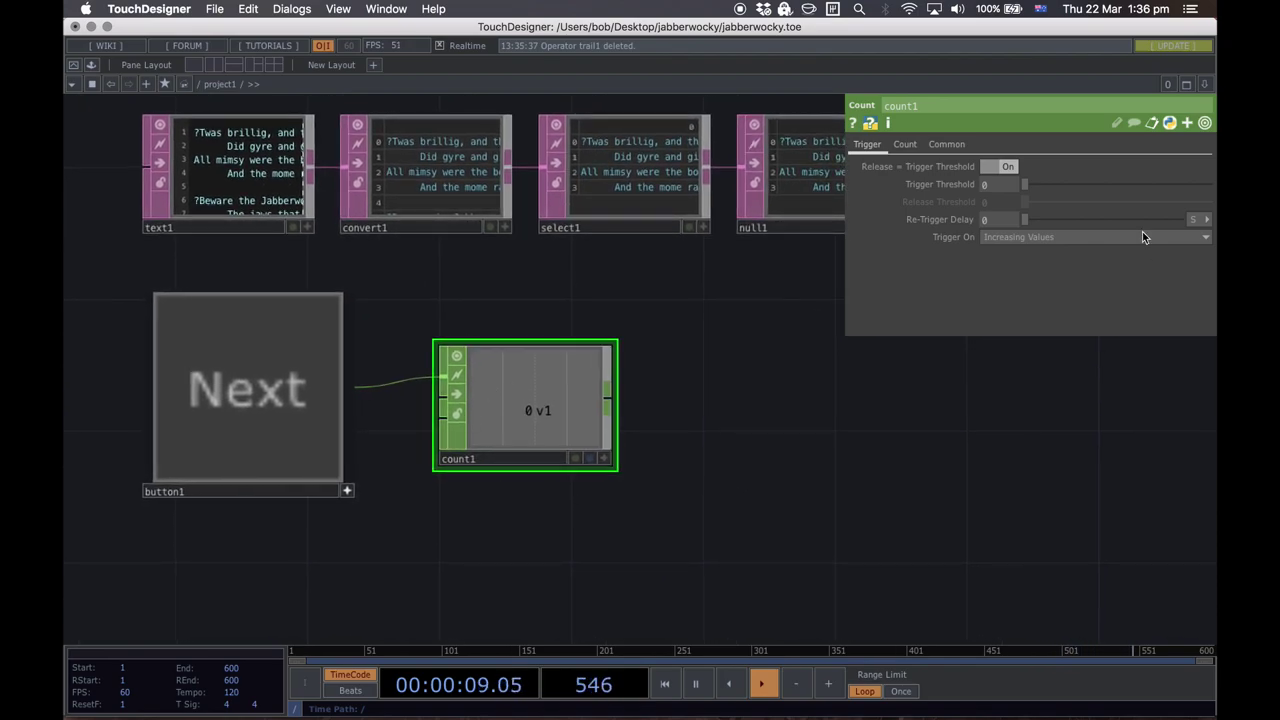
Step: Trigger the Next button several more times to check the count, and show the parameters of the select1 DAT
{"action": "left_click", "coordinate": [277, 376]}
{"action": "left_click", "coordinate": [277, 383]}
{"action": "left_click", "coordinate": [277, 383]}
{"action": "left_click", "coordinate": [277, 383]}
{"action": "left_click", "coordinate": [277, 383]}
{"action": "left_click_drag", "start_coordinate": [639, 474], "coordinate": [529, 548]}
{"action": "left_click", "coordinate": [532, 238]}
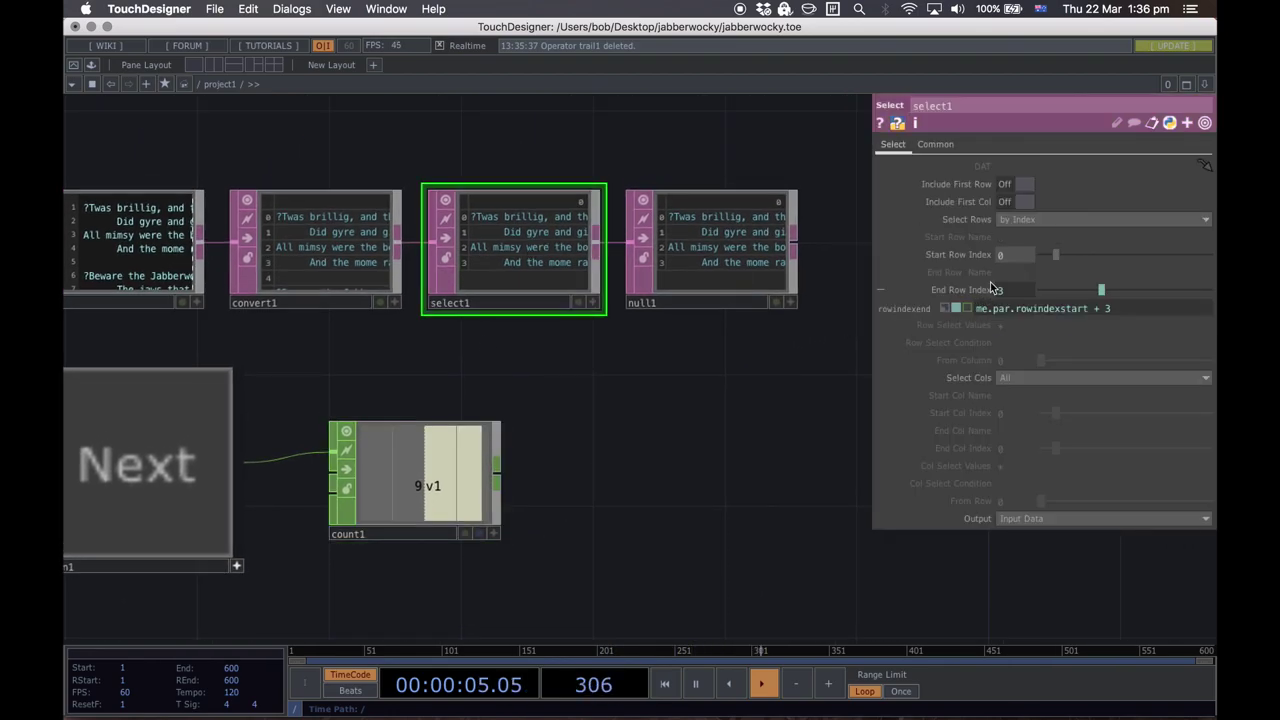
Step: Add a Null CHOP connected to the output of the Count CHOP
{"action": "left_click_drag", "start_coordinate": [778, 565], "coordinate": [917, 514]}
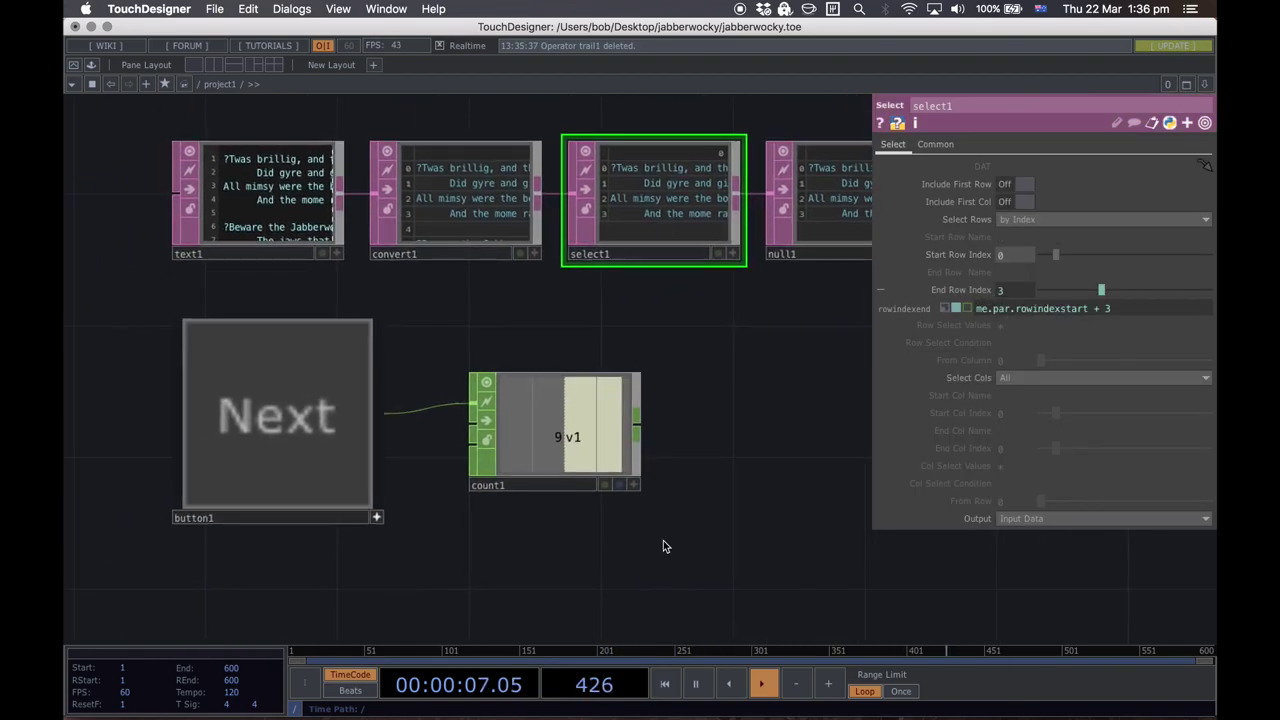
{"action": "left_click_drag", "start_coordinate": [663, 543], "coordinate": [588, 547]}
{"action": "left_click", "coordinate": [565, 441]}
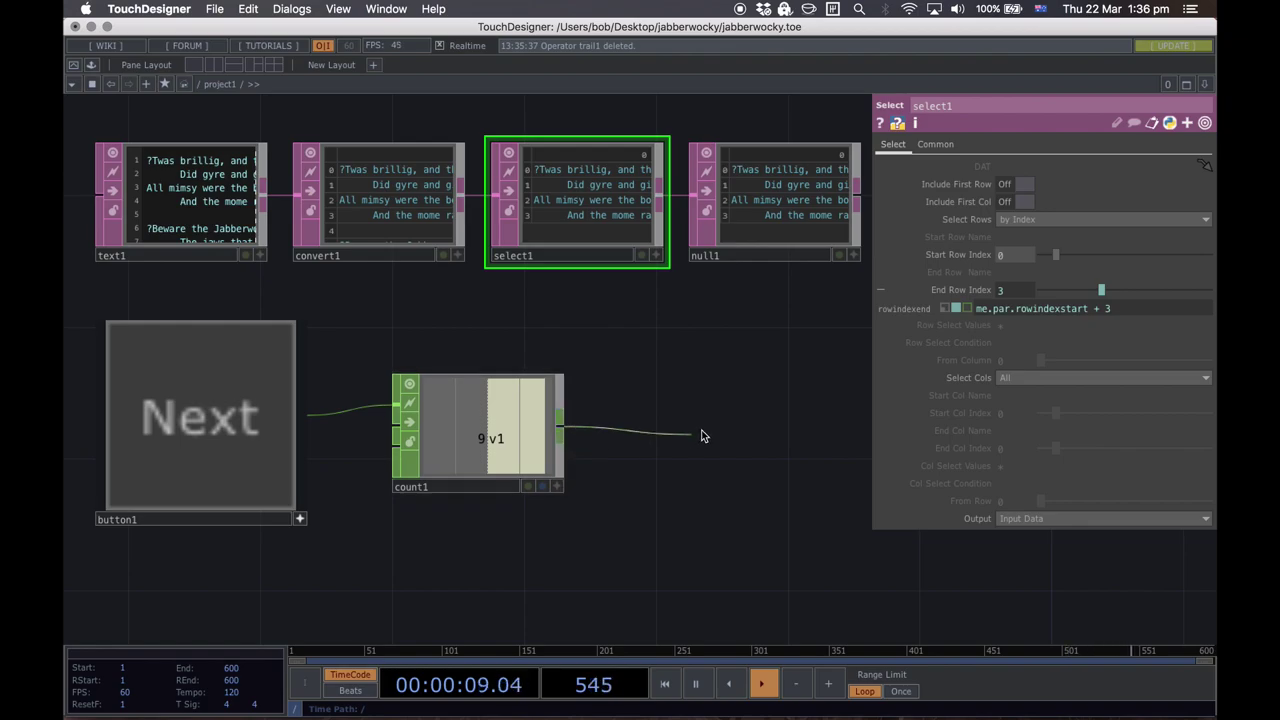
{"action": "left_click", "coordinate": [720, 420]}
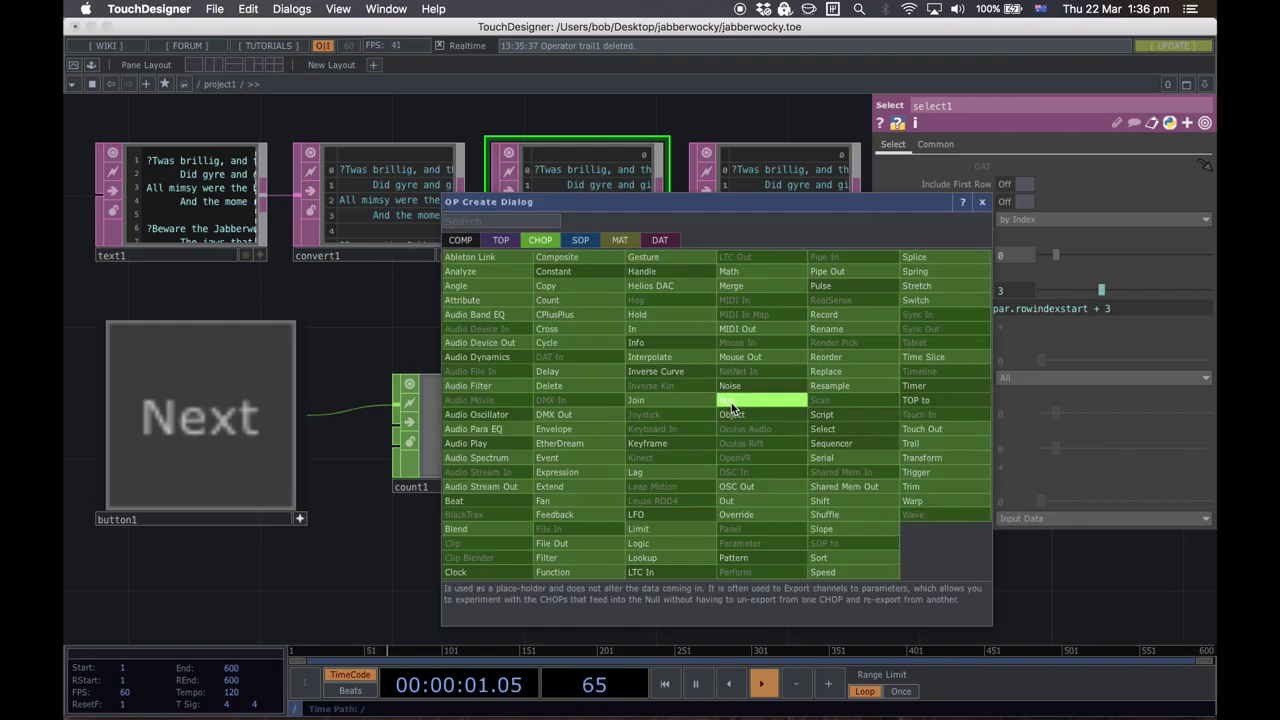
{"action": "left_click", "coordinate": [731, 403]}
{"action": "left_click", "coordinate": [742, 431]}
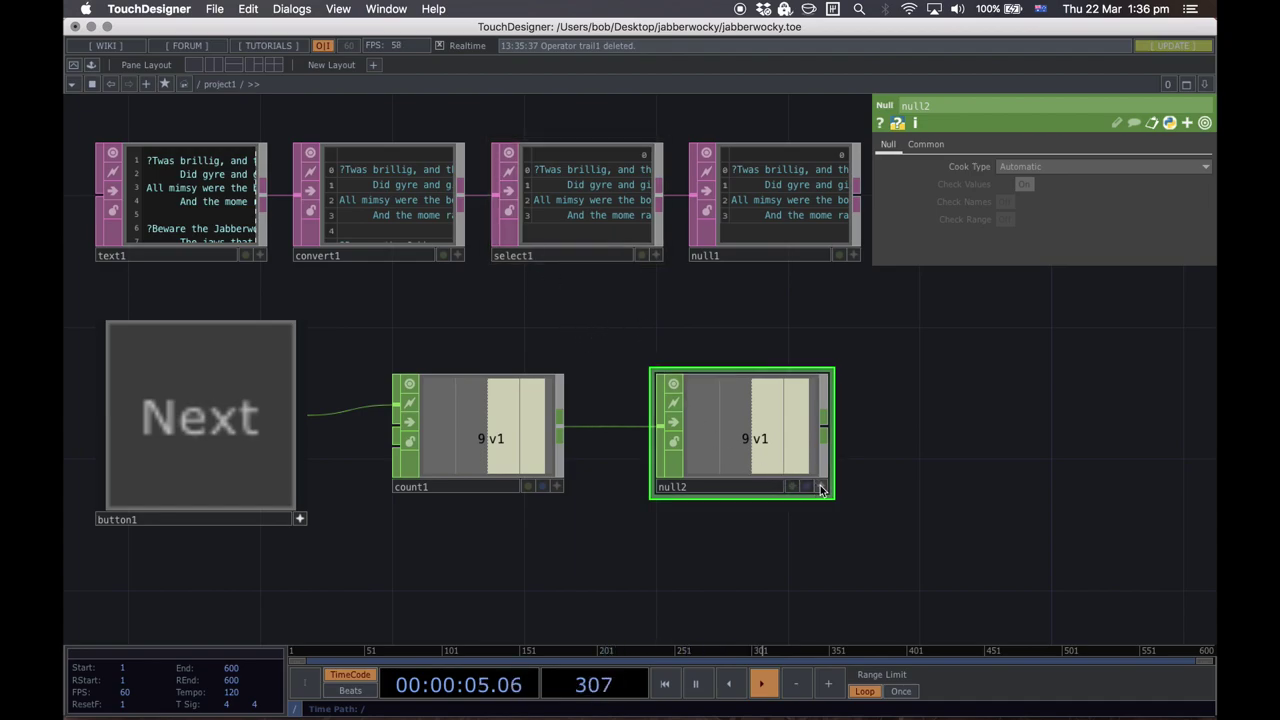
Step: Activate the Null CHOP's viewer and export its v1 channel to select1's Start Row Index as Export CHOP
{"action": "left_click", "coordinate": [592, 186]}
{"action": "left_click_drag", "start_coordinate": [663, 309], "coordinate": [522, 322]}
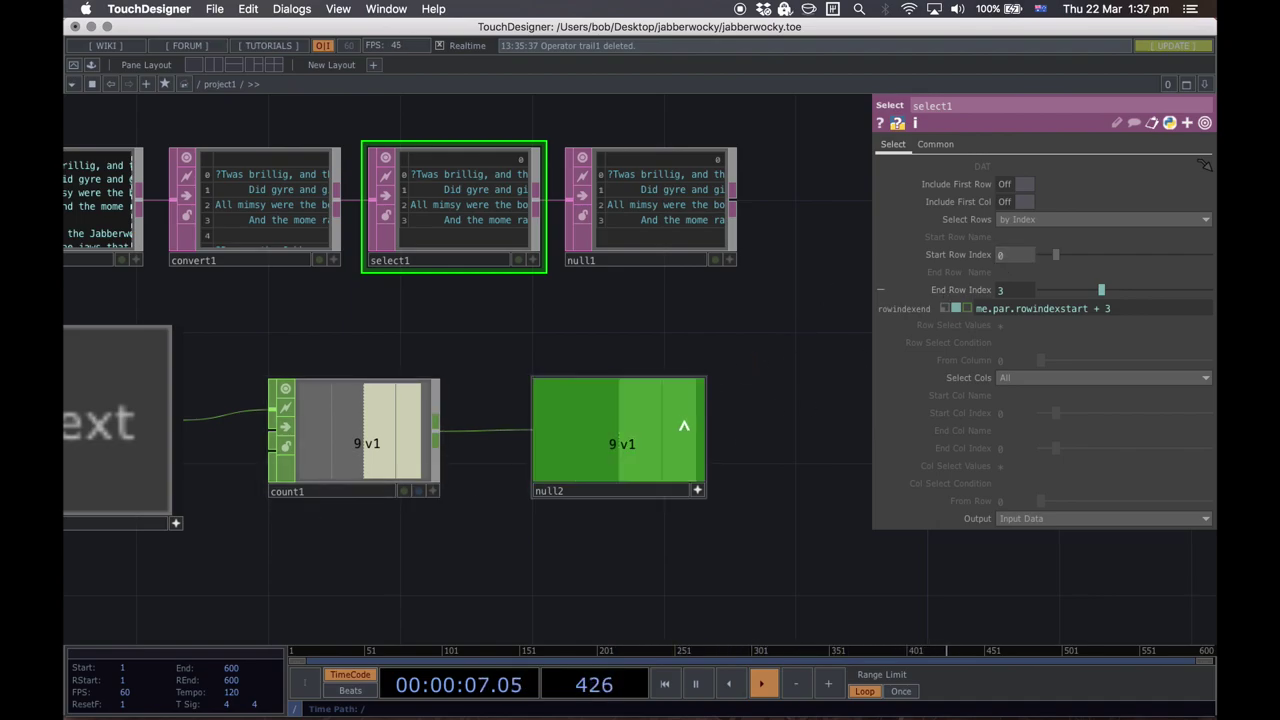
{"action": "left_click_drag", "start_coordinate": [643, 408], "coordinate": [1010, 254]}
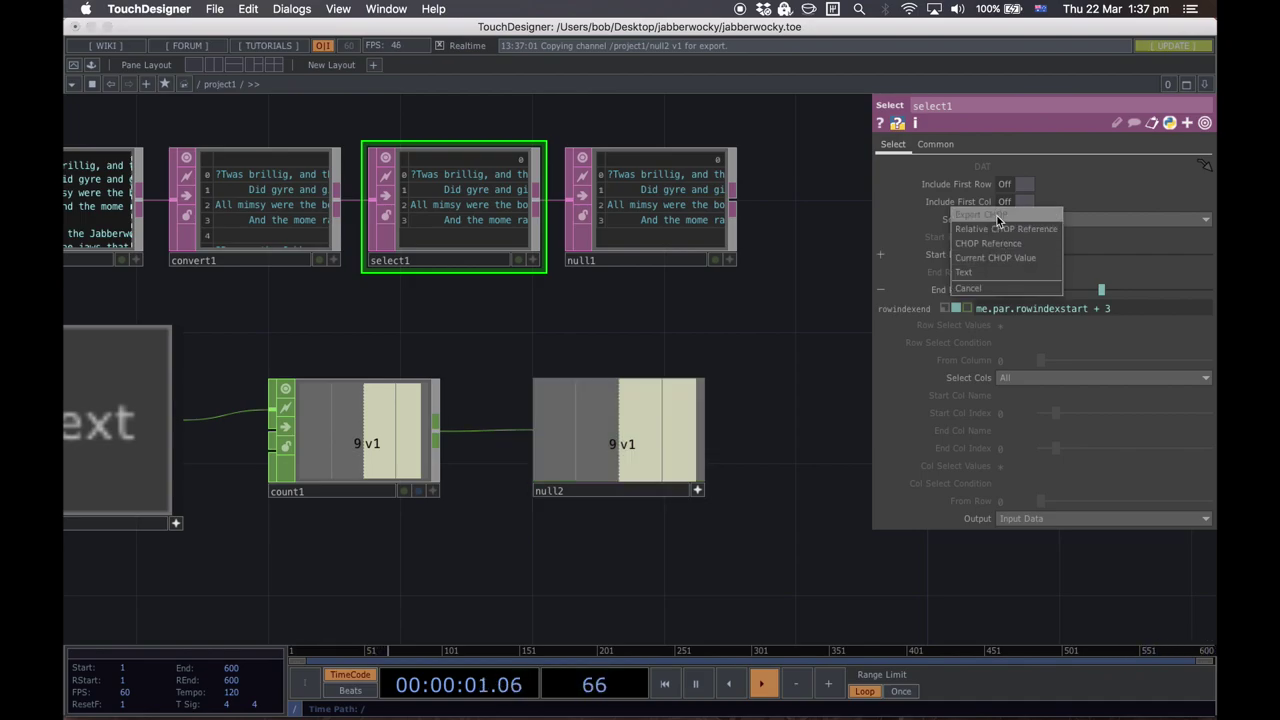
{"action": "left_click", "coordinate": [1004, 220]}
Step: Trigger the Next button repeatedly to step through the poem and examine the rows picked by select1
{"action": "left_click_drag", "start_coordinate": [354, 564], "coordinate": [448, 560]}
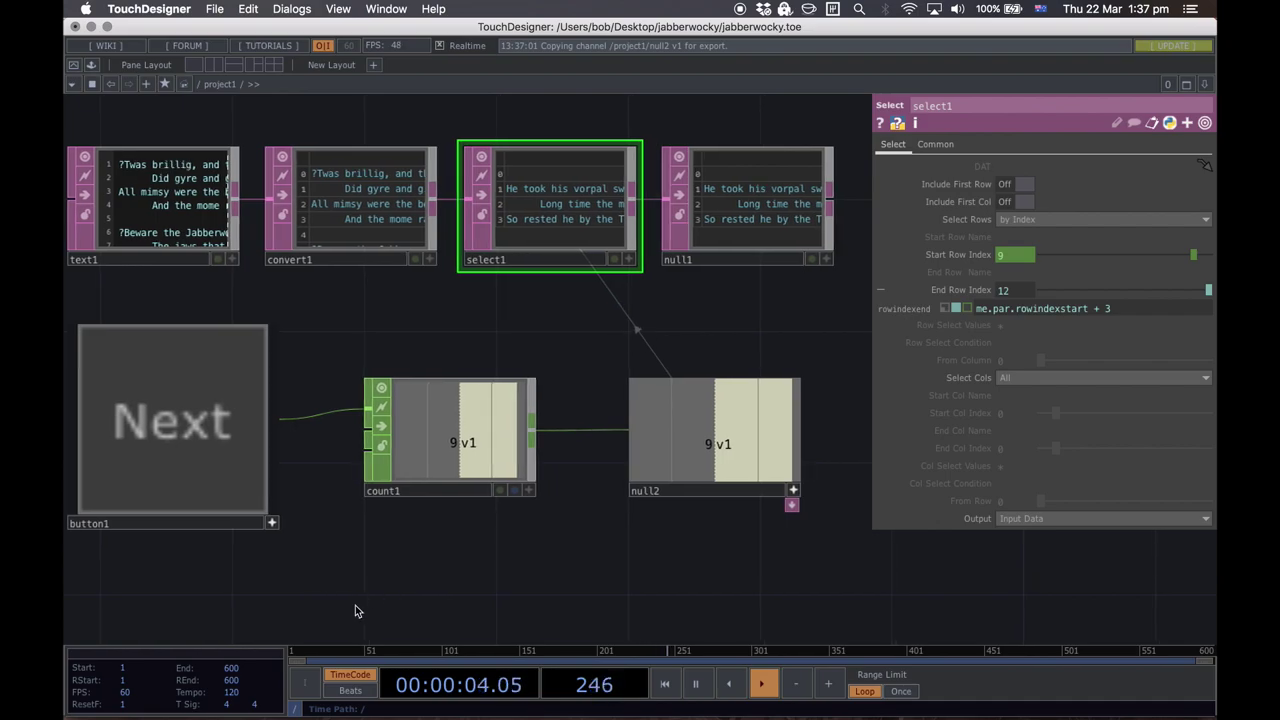
{"action": "left_click", "coordinate": [229, 439]}
{"action": "left_click", "coordinate": [229, 439]}
{"action": "left_click", "coordinate": [229, 439]}
{"action": "left_click", "coordinate": [229, 439]}
{"action": "left_click", "coordinate": [229, 439]}
{"action": "left_click", "coordinate": [229, 439]}
{"action": "left_click", "coordinate": [229, 439]}
{"action": "left_click", "coordinate": [229, 439]}
{"action": "left_click", "coordinate": [229, 439]}
{"action": "left_click", "coordinate": [229, 439]}
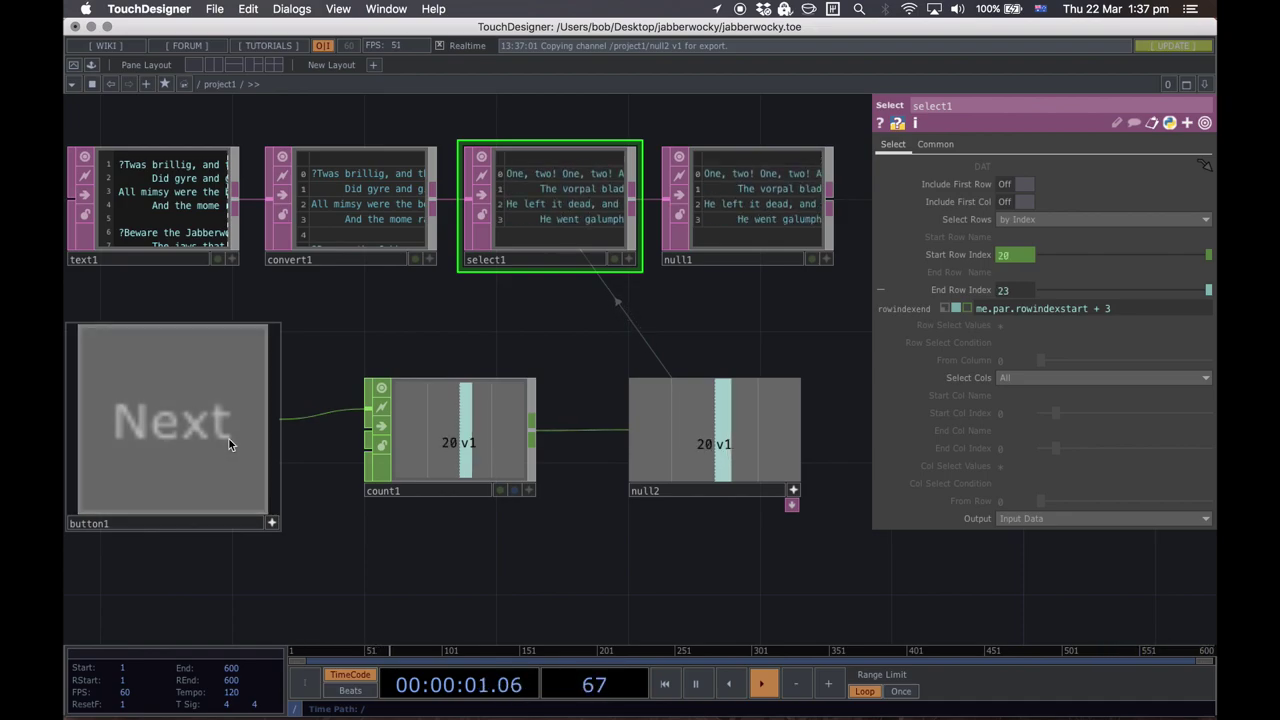
{"action": "left_click", "coordinate": [229, 439]}
{"action": "left_click", "coordinate": [229, 439]}
{"action": "left_click", "coordinate": [229, 439]}
{"action": "left_click", "coordinate": [229, 439]}
{"action": "left_click", "coordinate": [229, 439]}
{"action": "left_click", "coordinate": [229, 439]}
{"action": "left_click", "coordinate": [229, 439]}
{"action": "left_click", "coordinate": [229, 439]}
{"action": "left_click", "coordinate": [229, 439]}
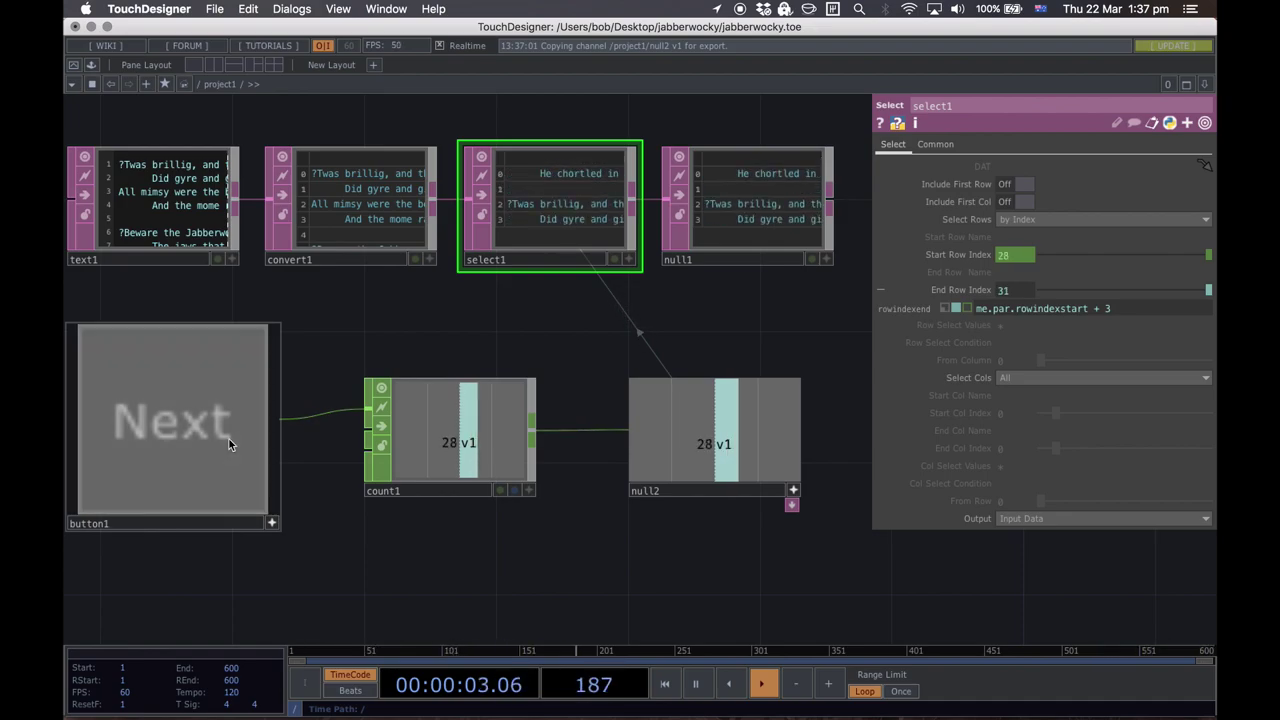
{"action": "left_click", "coordinate": [229, 439]}
{"action": "left_click", "coordinate": [229, 439]}
{"action": "left_click", "coordinate": [229, 439]}
{"action": "left_click", "coordinate": [229, 439]}
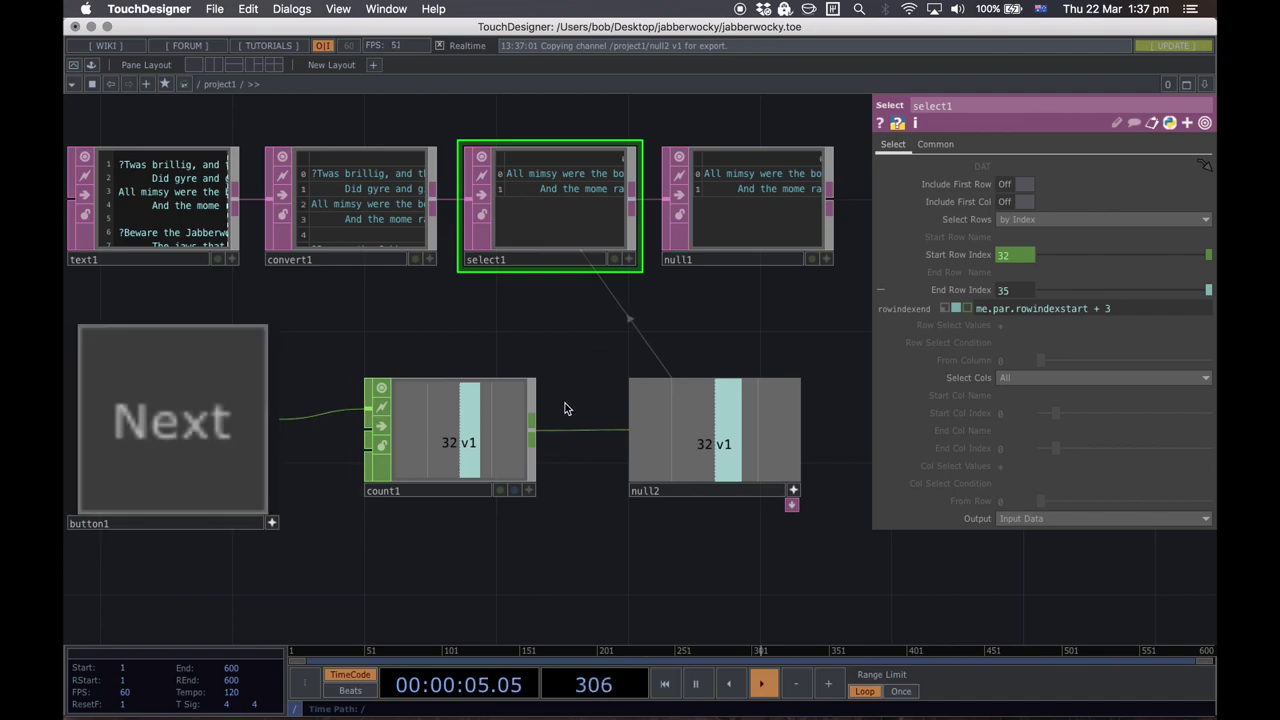
Step: Reset the Count CHOP's count and show its trigger parameters again
{"action": "left_click", "coordinate": [472, 446]}
{"action": "left_click", "coordinate": [934, 145]}
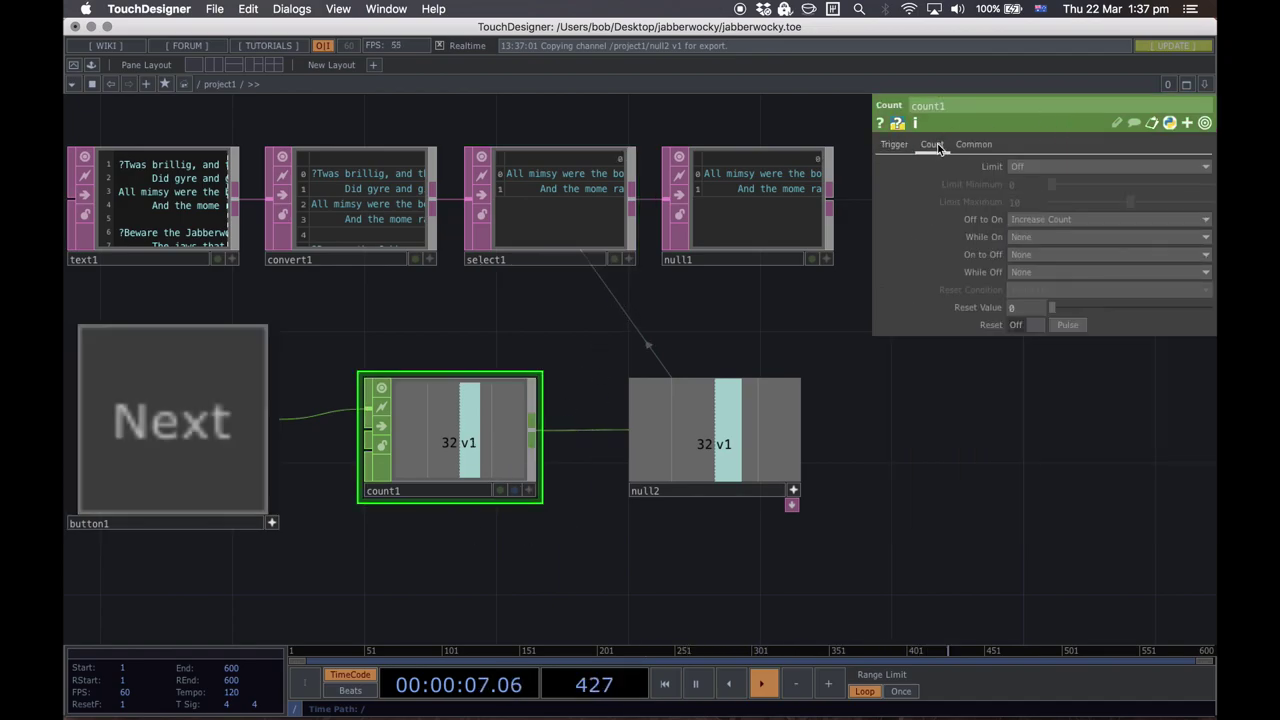
{"action": "left_click", "coordinate": [1069, 325]}
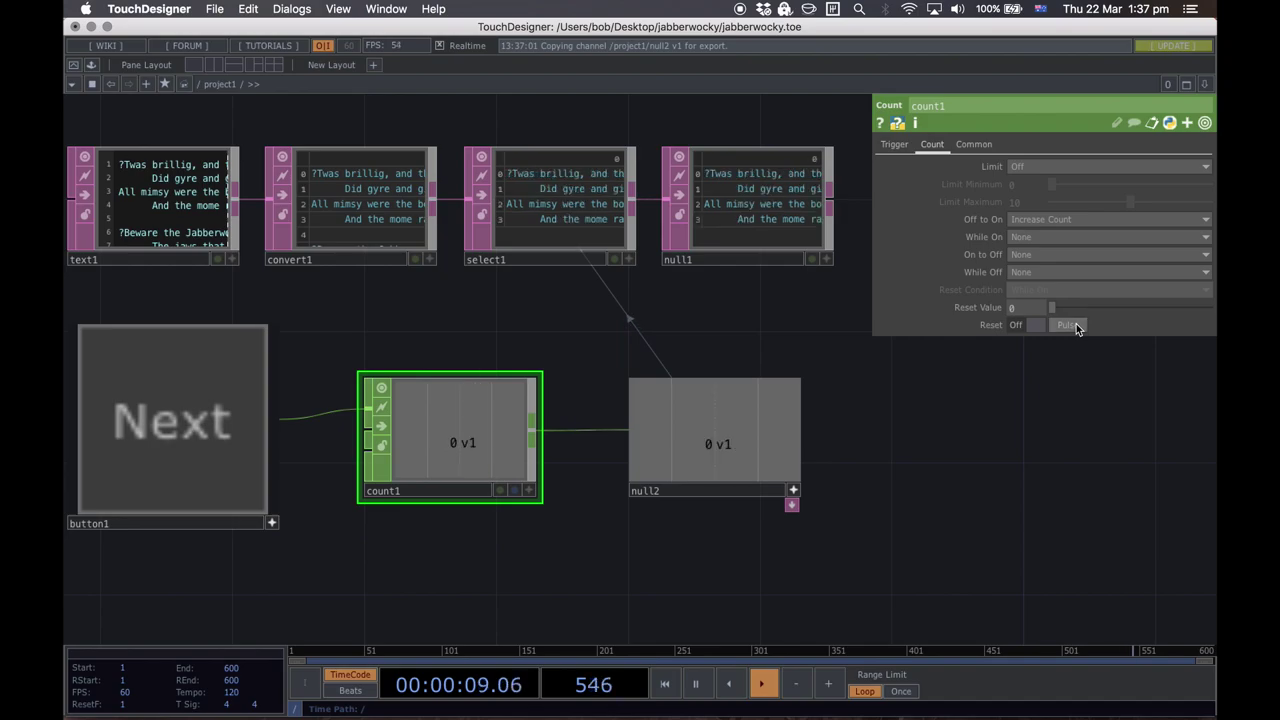
{"action": "left_click", "coordinate": [894, 145]}
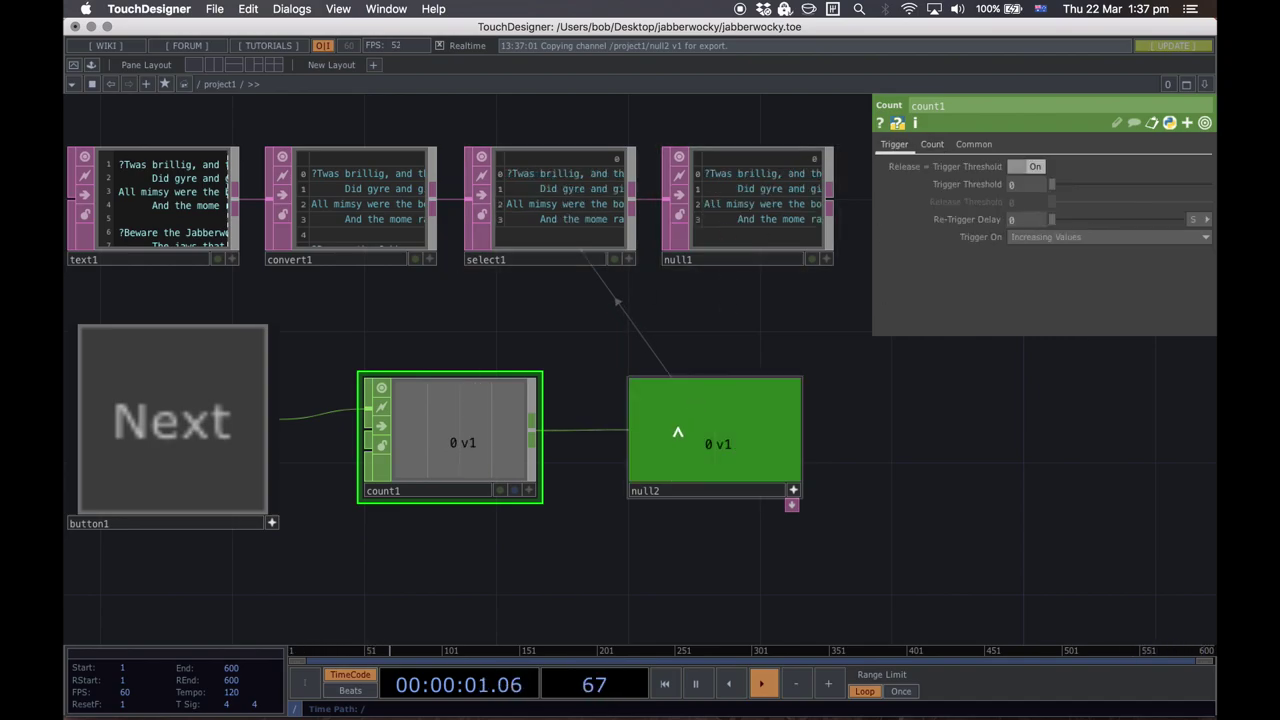
Step: Move the Null CHOP farther from the Count CHOP to make room, and examine the stanza row numbers in convert1
{"action": "left_click_drag", "start_coordinate": [728, 448], "coordinate": [925, 455]}
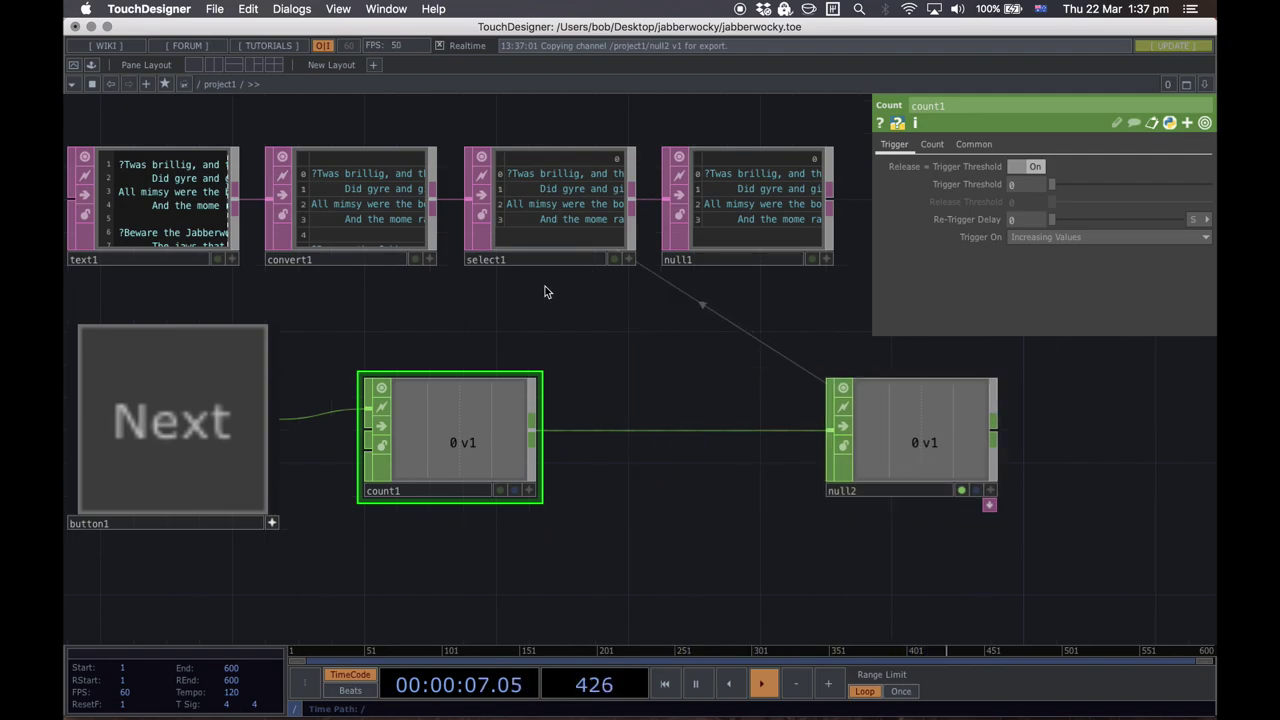
{"action": "scroll", "coordinate": [357, 229], "scroll_direction": "up", "scroll_amount": 6}
{"action": "left_click_drag", "start_coordinate": [243, 372], "coordinate": [458, 530]}
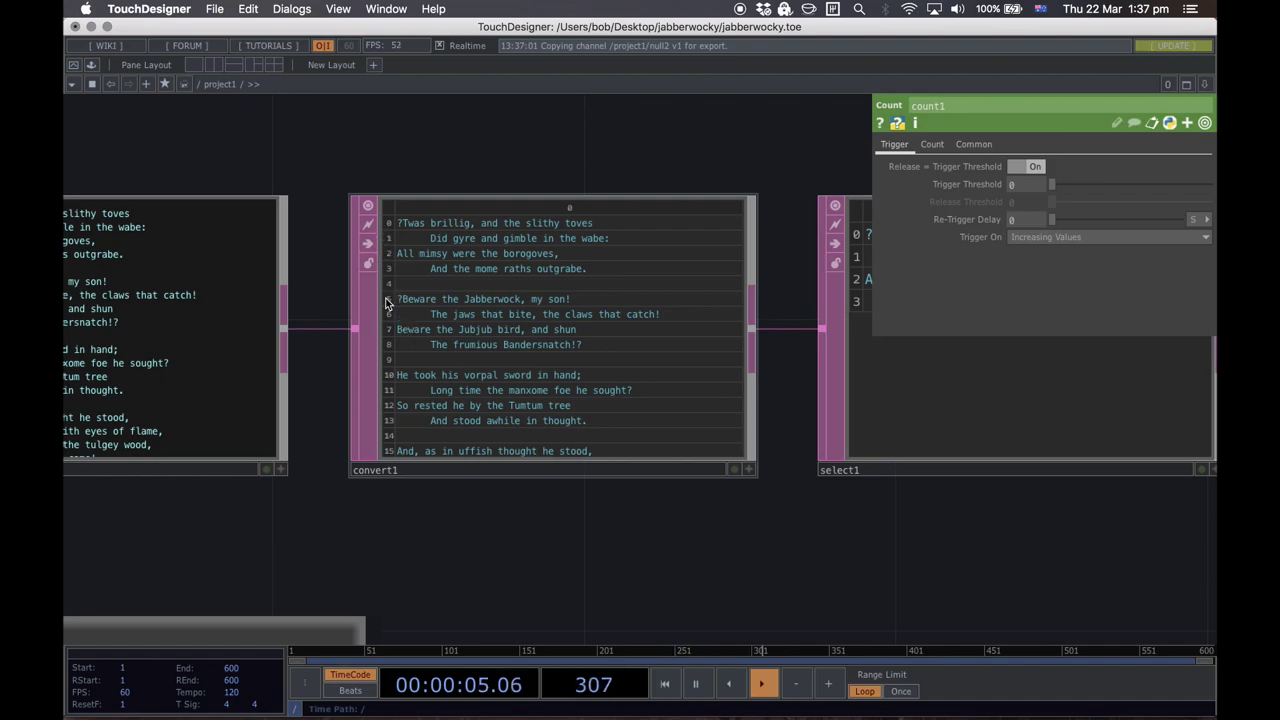
{"action": "scroll", "coordinate": [443, 500], "scroll_direction": "down", "scroll_amount": 8}
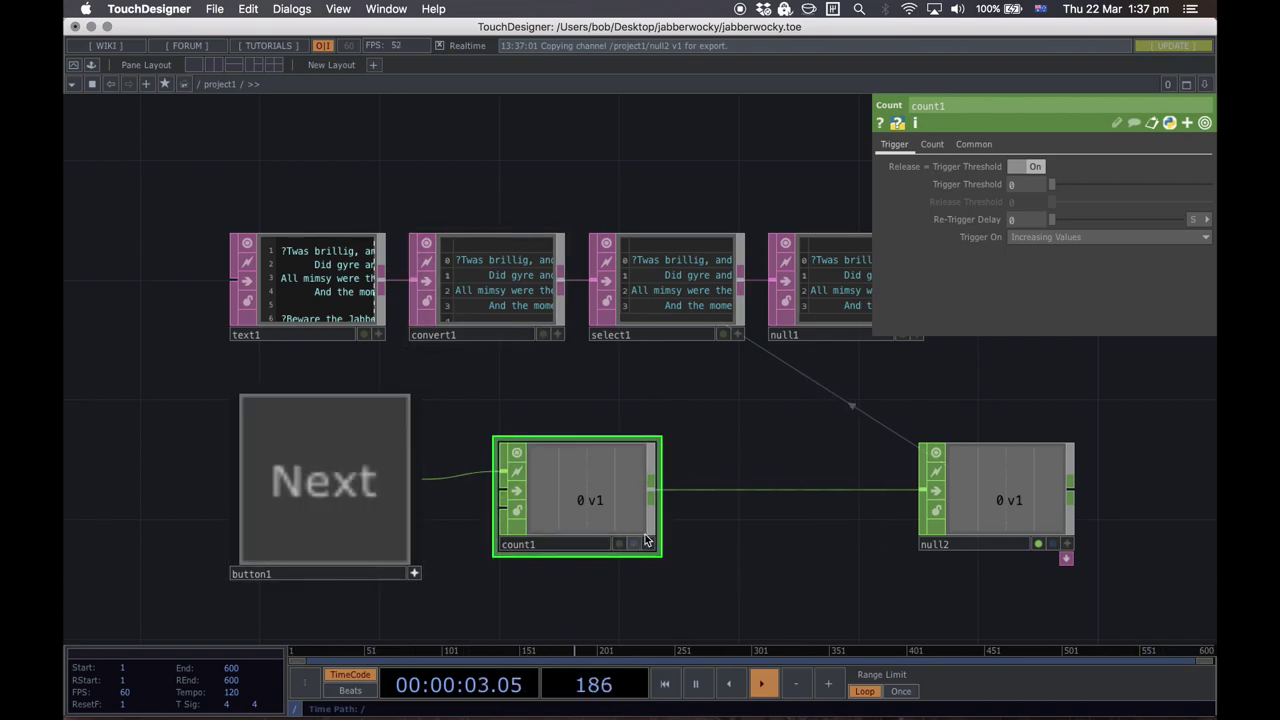
Step: Insert a Math CHOP into the wire between the Count CHOP and the Null CHOP
{"action": "right_click", "coordinate": [743, 492]}
{"action": "left_click", "coordinate": [770, 474]}
{"action": "type", "text": "mat"}
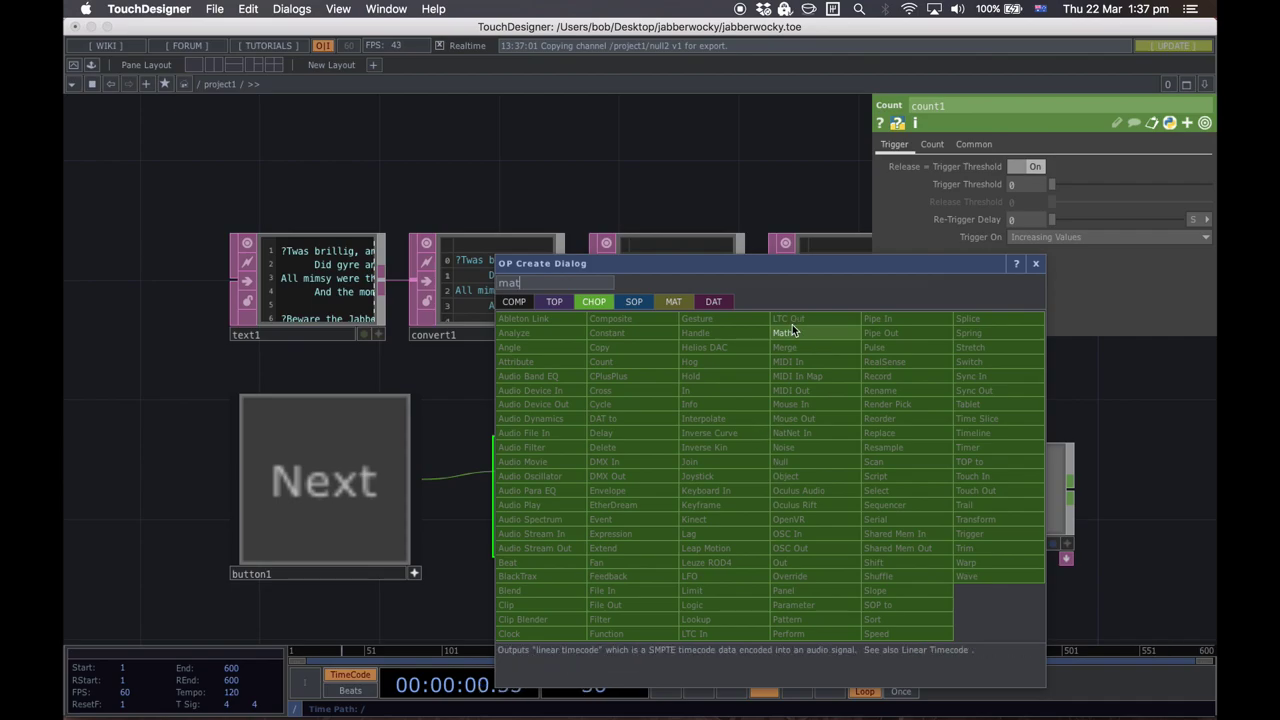
{"action": "left_click", "coordinate": [792, 331]}
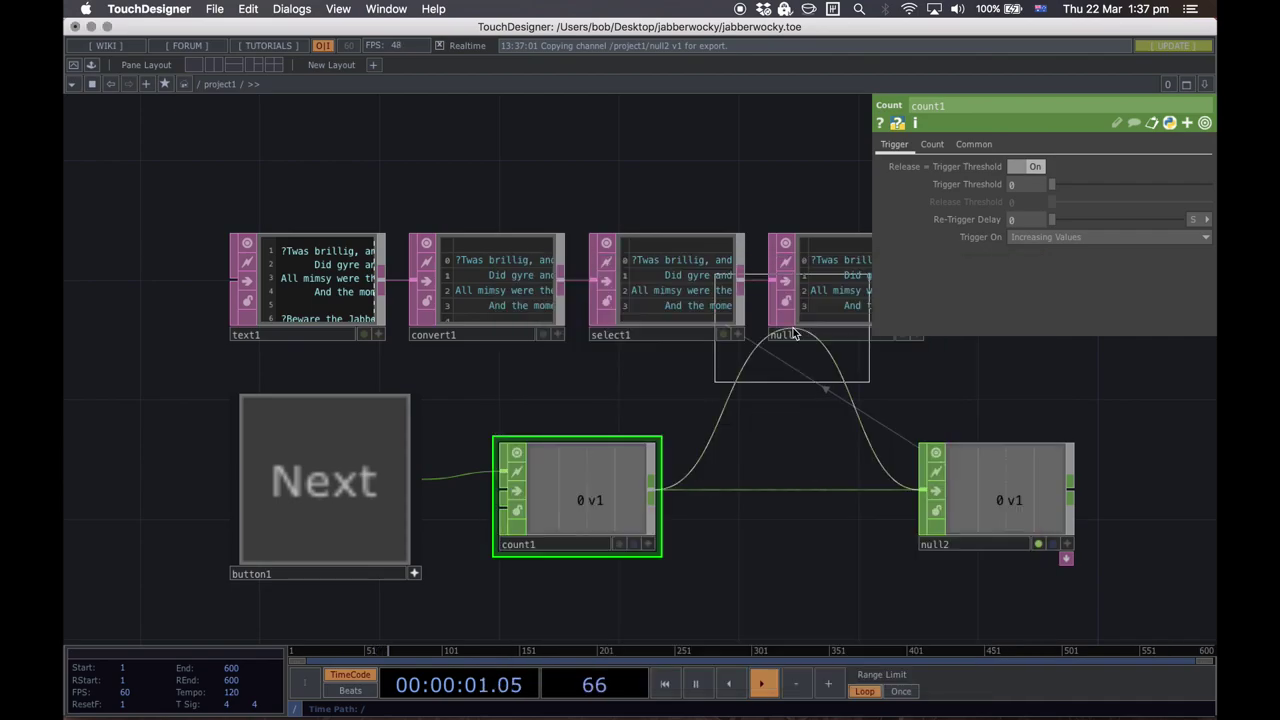
{"action": "left_click", "coordinate": [792, 491]}
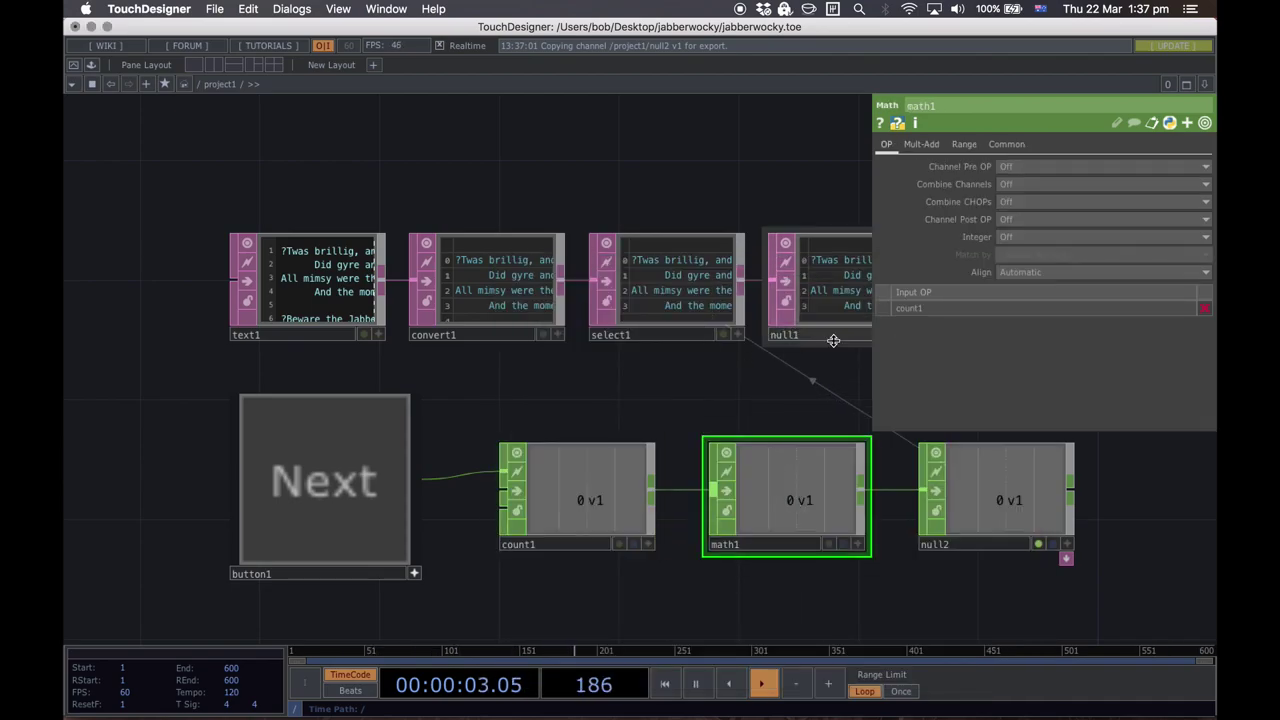
Step: Set the Math CHOP's Multiply value to 5
{"action": "left_click", "coordinate": [921, 144]}
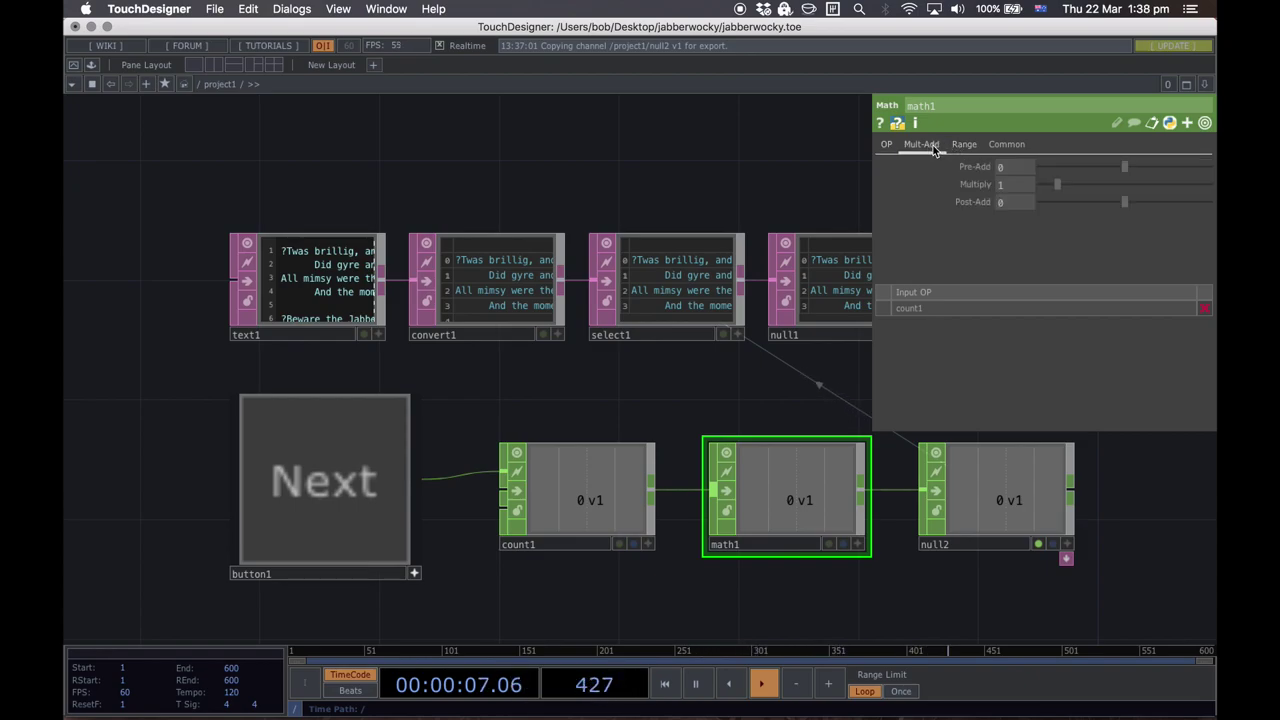
{"action": "left_click", "coordinate": [1006, 192]}
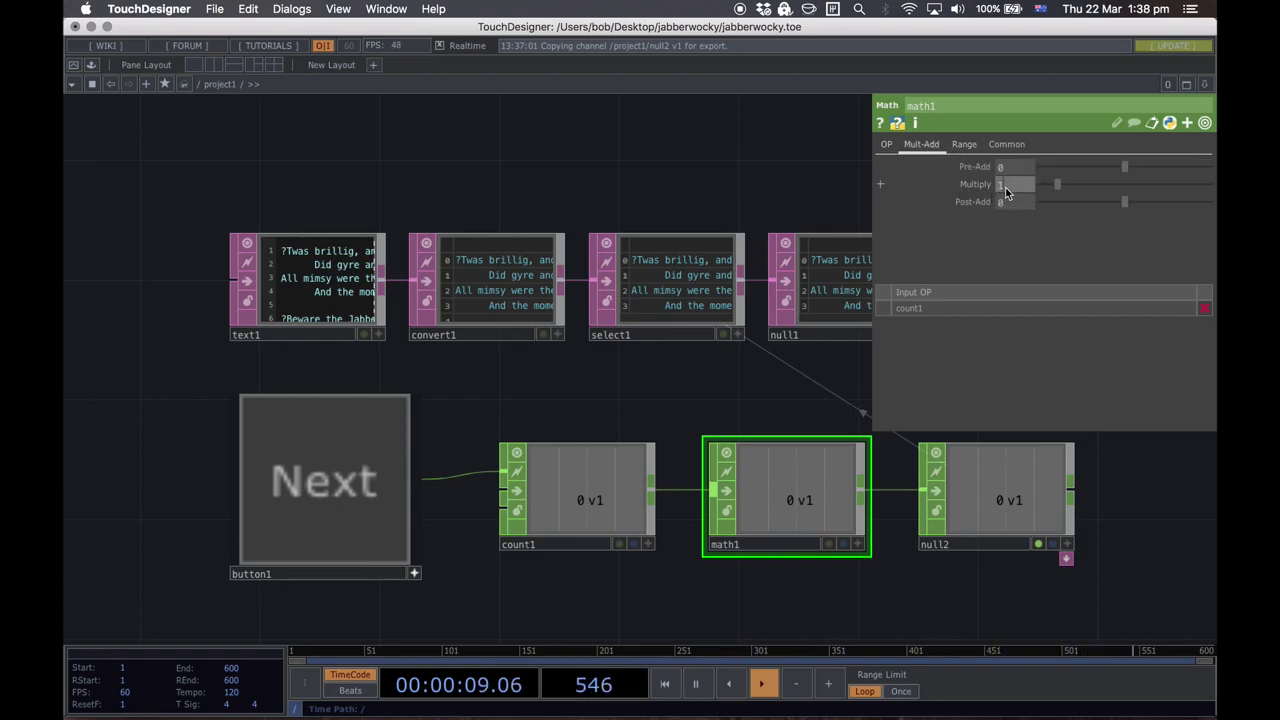
{"action": "type", "text": "5"}
{"action": "key", "text": "Return"}
{"action": "scroll", "coordinate": [566, 409], "scroll_direction": "right", "scroll_amount": 5}
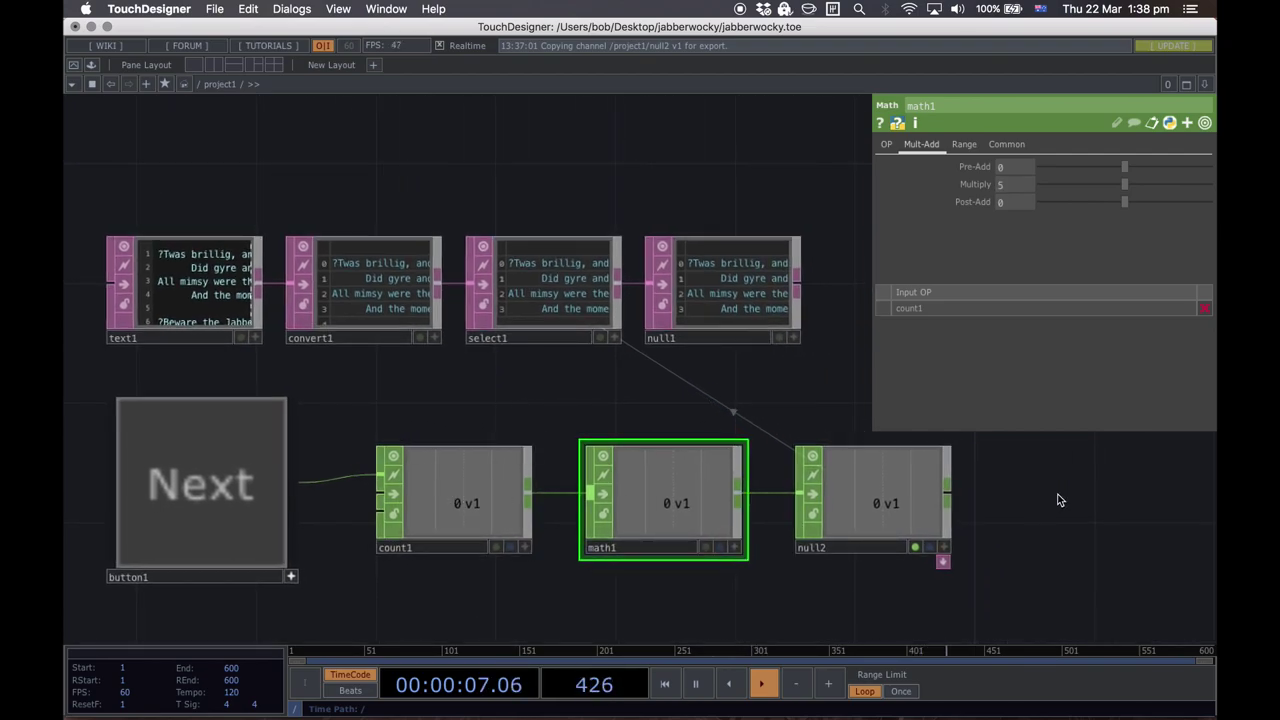
Step: Test the Next button repeatedly and compare the stanza in select1 with the poem rows in convert1
{"action": "left_click", "coordinate": [211, 476]}
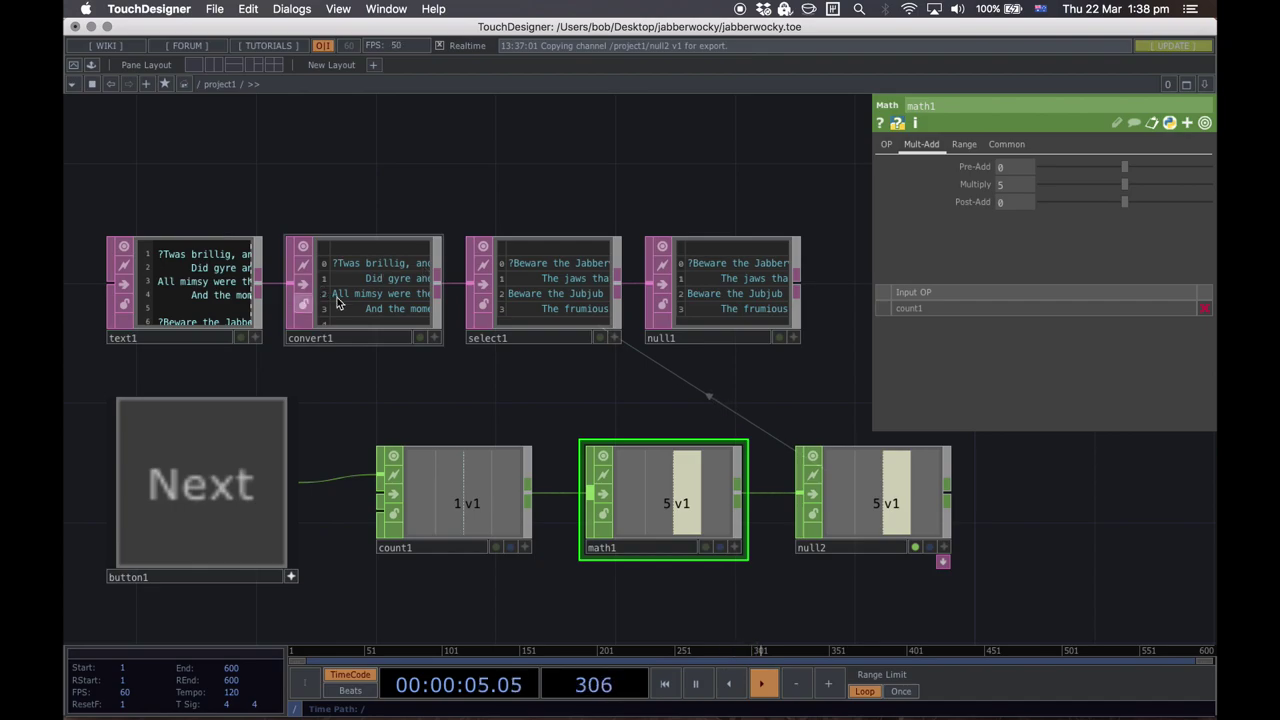
{"action": "scroll", "coordinate": [337, 303], "scroll_direction": "up", "scroll_amount": 5}
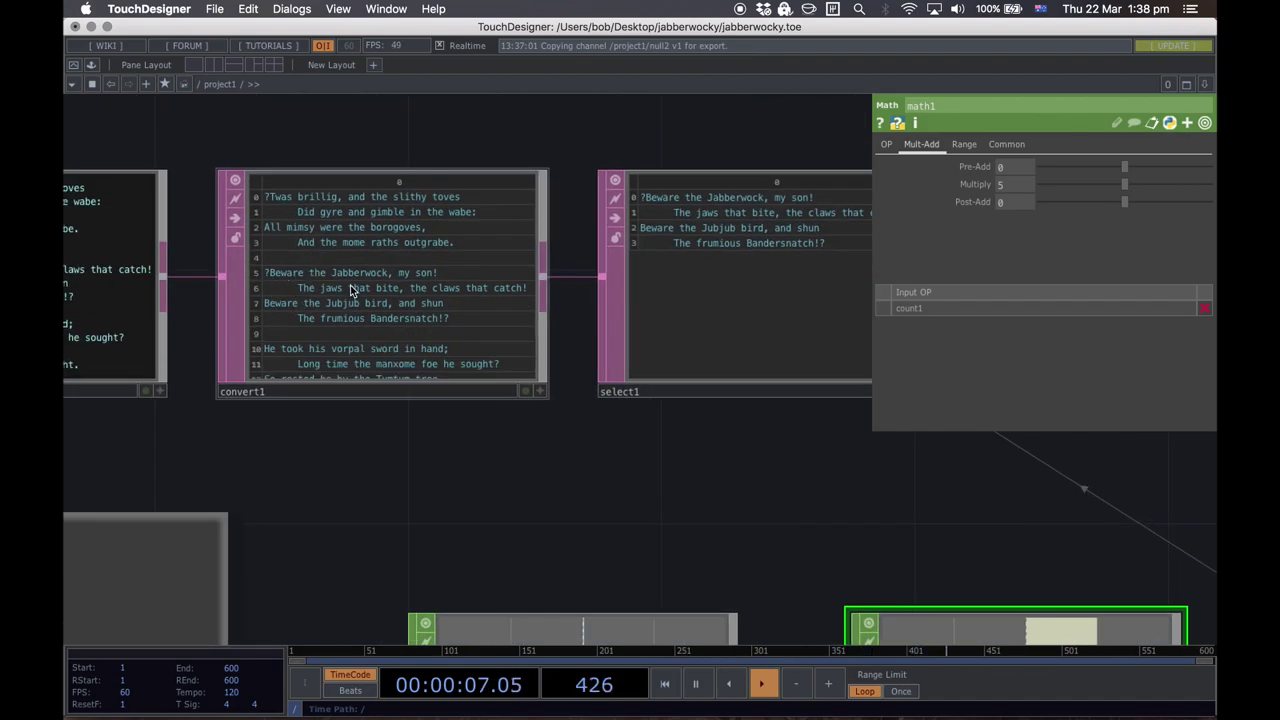
{"action": "scroll", "coordinate": [376, 503], "scroll_direction": "down", "scroll_amount": 2}
{"action": "left_click_drag", "start_coordinate": [376, 503], "coordinate": [344, 432]}
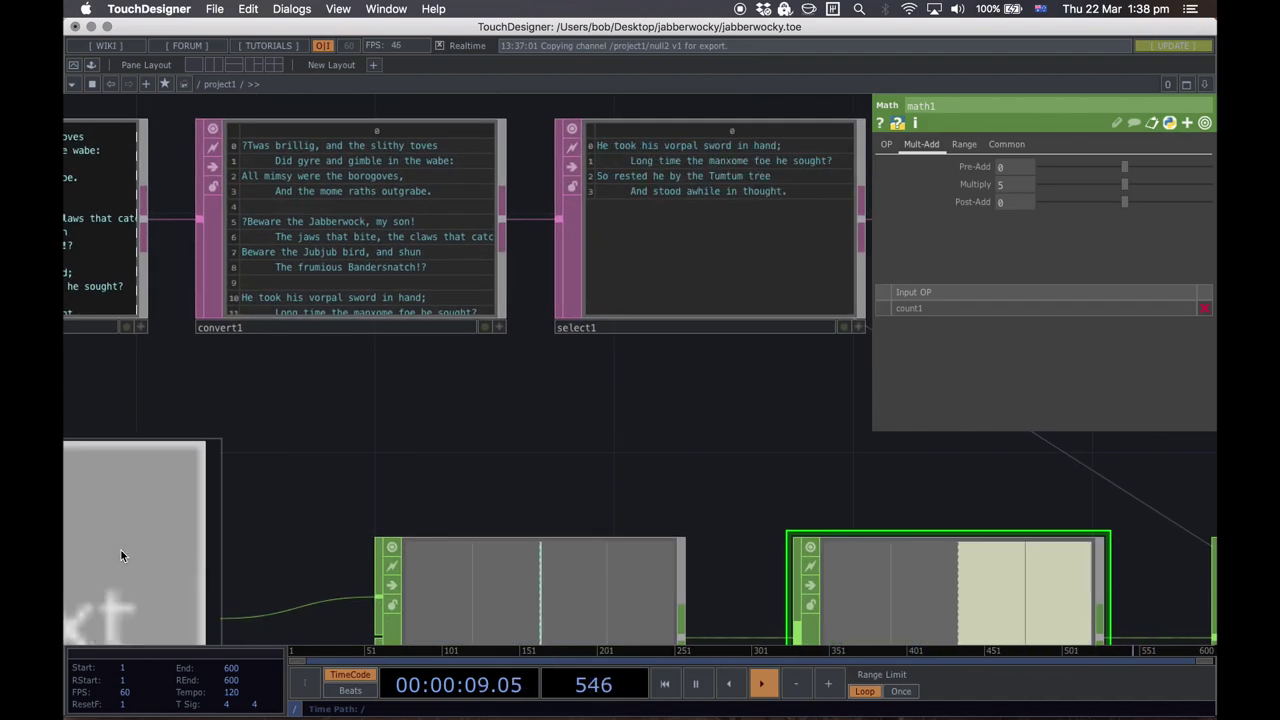
{"action": "scroll", "coordinate": [457, 595], "scroll_direction": "down", "scroll_amount": 6}
{"action": "scroll", "coordinate": [481, 556], "scroll_direction": "up", "scroll_amount": 2}
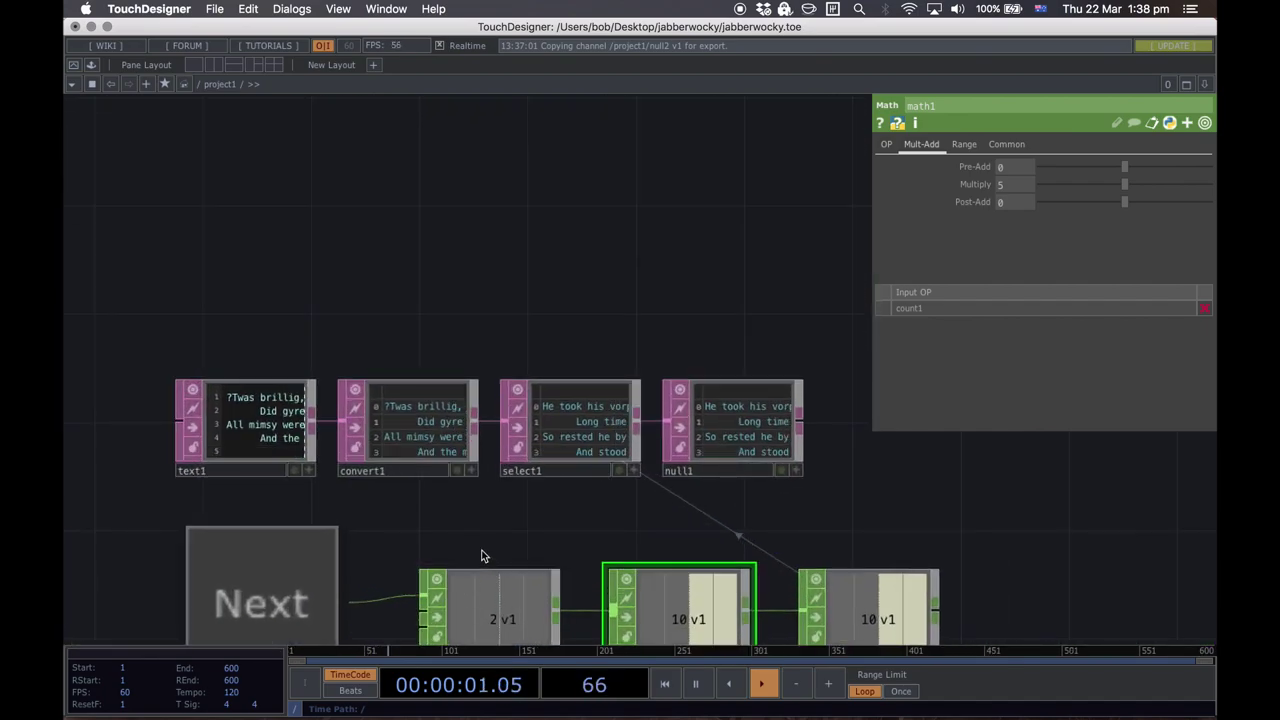
{"action": "left_click_drag", "start_coordinate": [481, 556], "coordinate": [415, 430]}
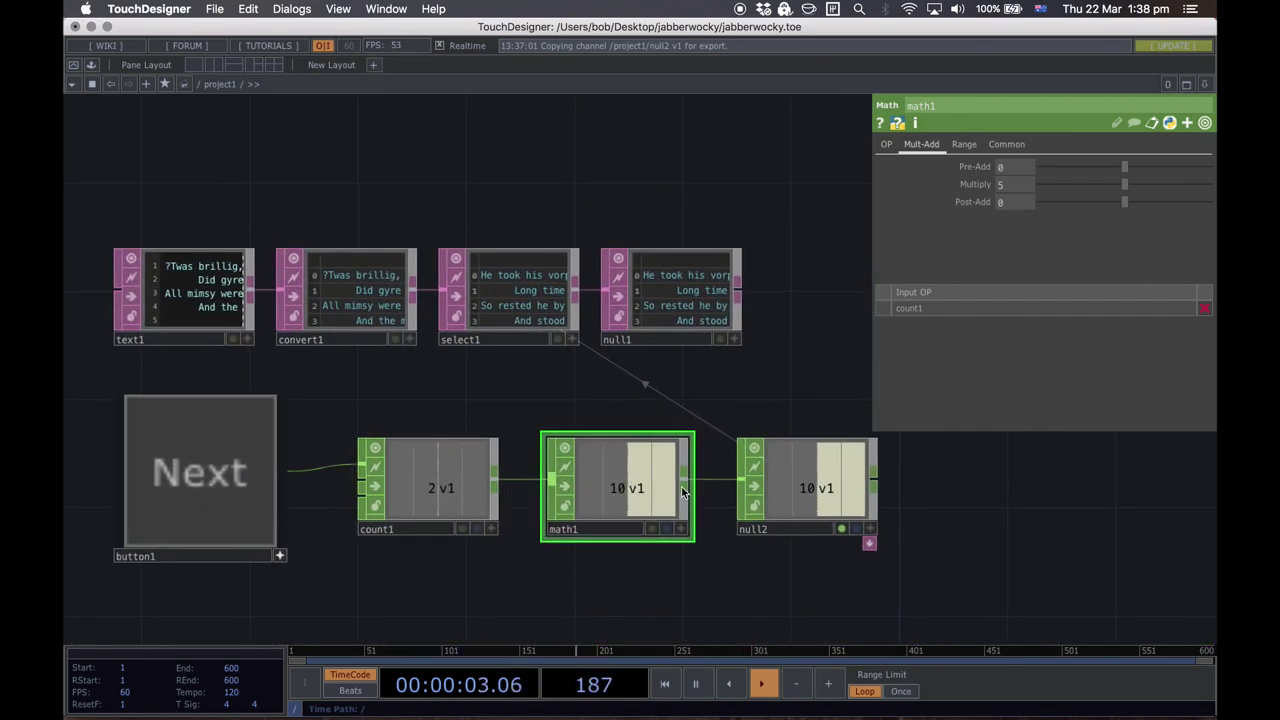
{"action": "scroll", "coordinate": [349, 277], "scroll_direction": "up", "scroll_amount": 5}
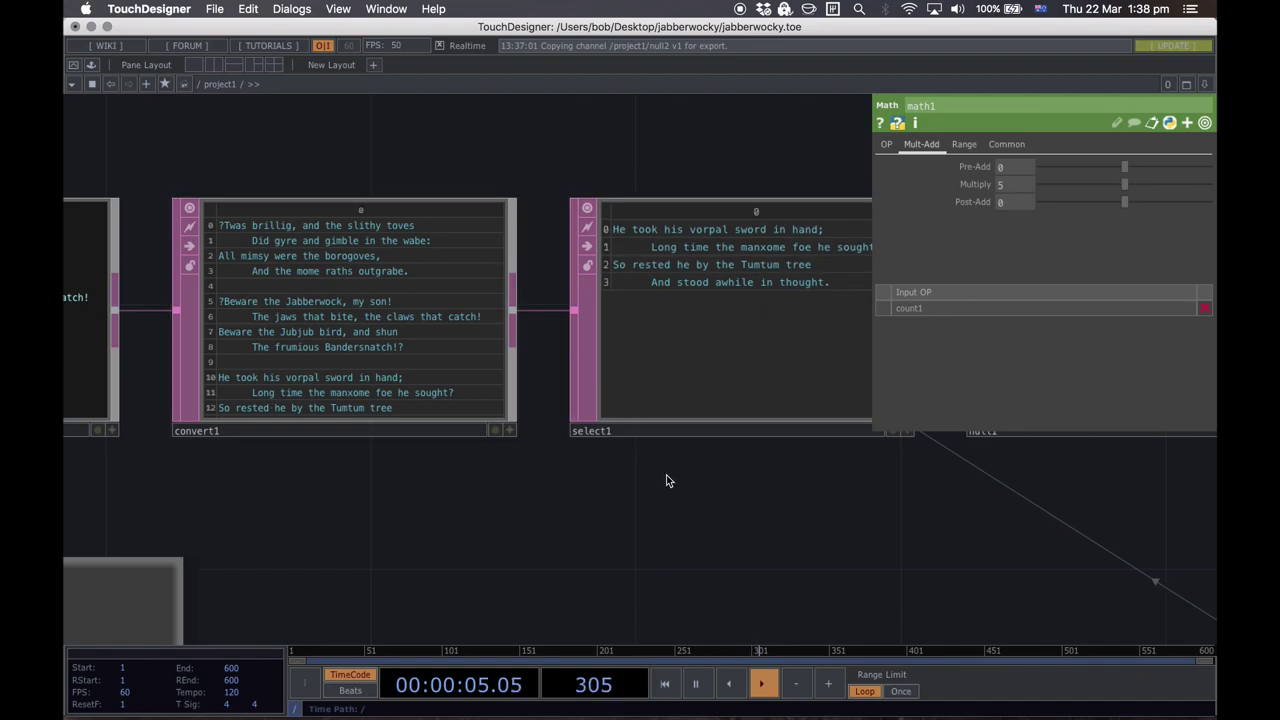
{"action": "left_click_drag", "start_coordinate": [668, 481], "coordinate": [664, 416]}
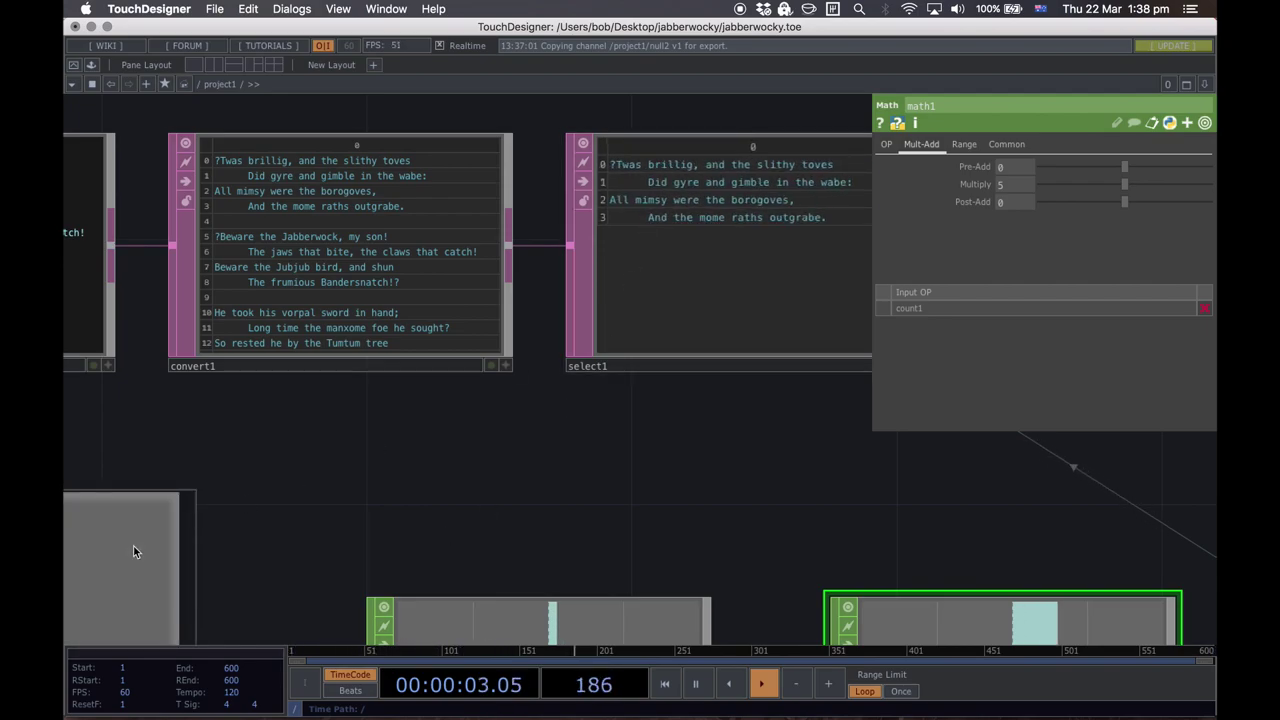
{"action": "left_click_drag", "start_coordinate": [381, 452], "coordinate": [437, 395]}
{"action": "scroll", "coordinate": [437, 395], "scroll_direction": "down", "scroll_amount": 5}
{"action": "scroll", "coordinate": [449, 400], "scroll_direction": "up", "scroll_amount": 5}
Step: Reset the Count CHOP's count with a pulse and hide its parameters
{"action": "left_click", "coordinate": [505, 480]}
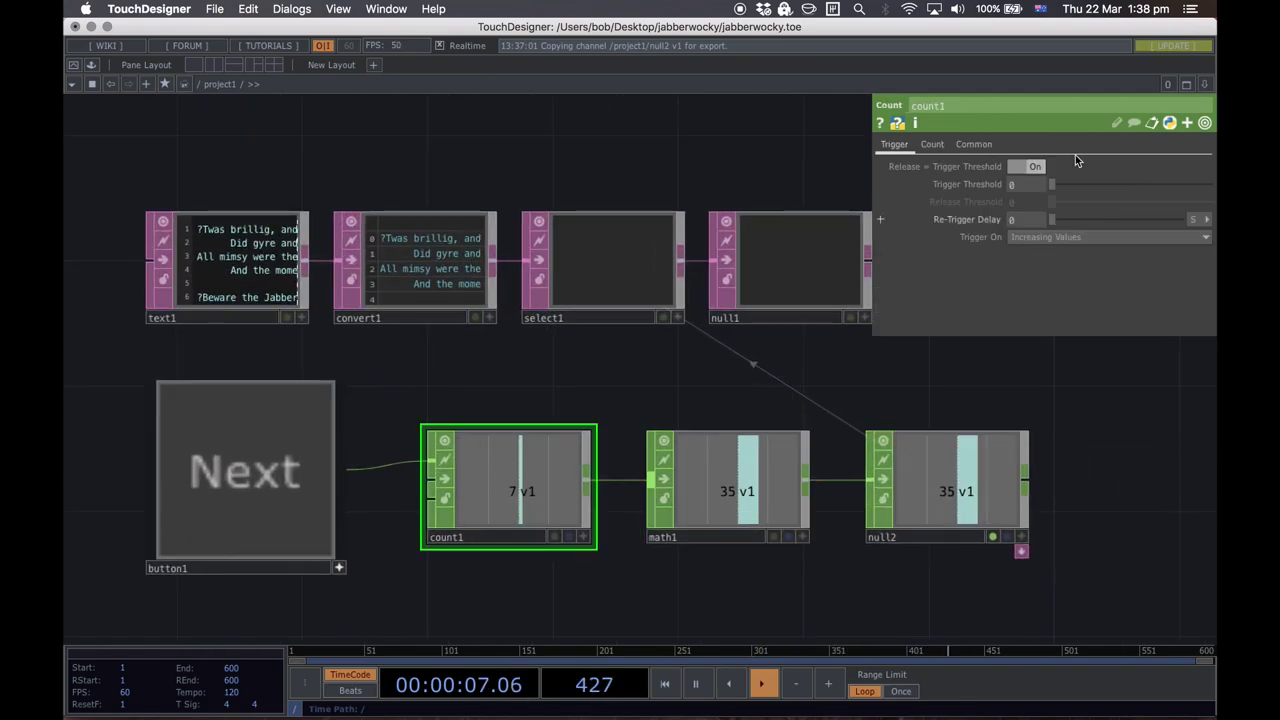
{"action": "left_click", "coordinate": [932, 144]}
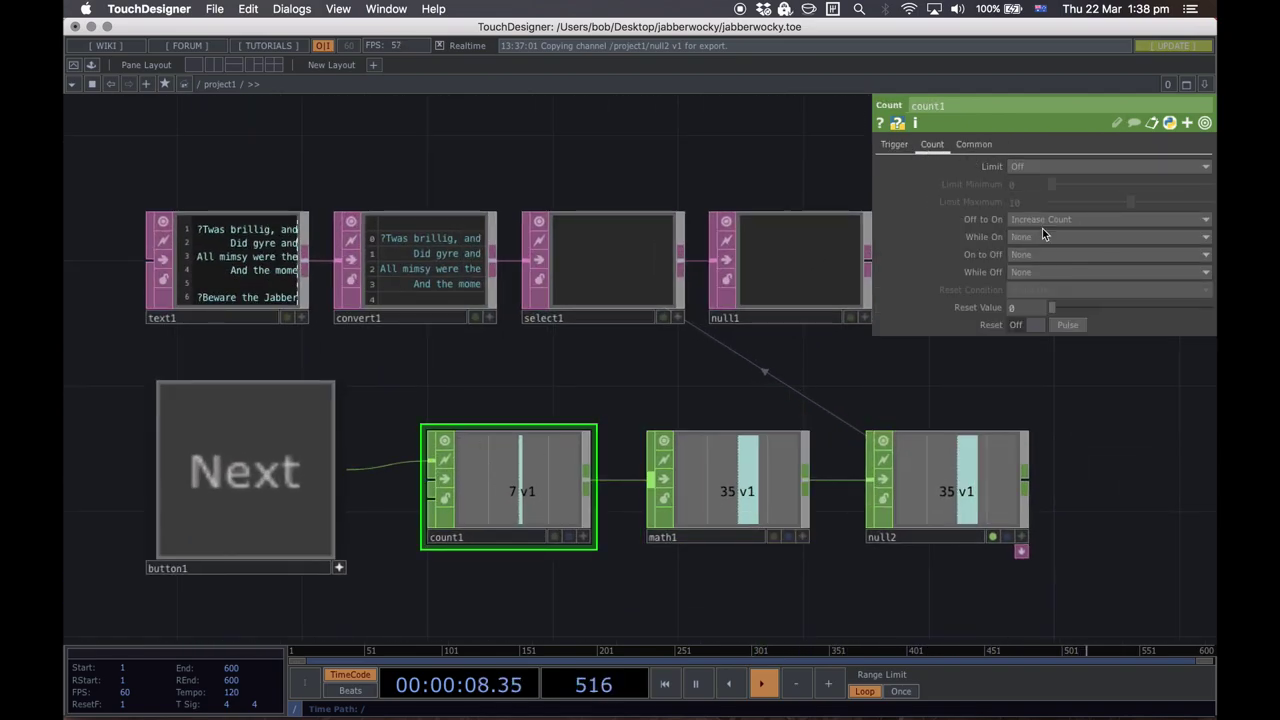
{"action": "left_click", "coordinate": [1066, 324]}
{"action": "left_click_drag", "start_coordinate": [614, 372], "coordinate": [479, 430]}
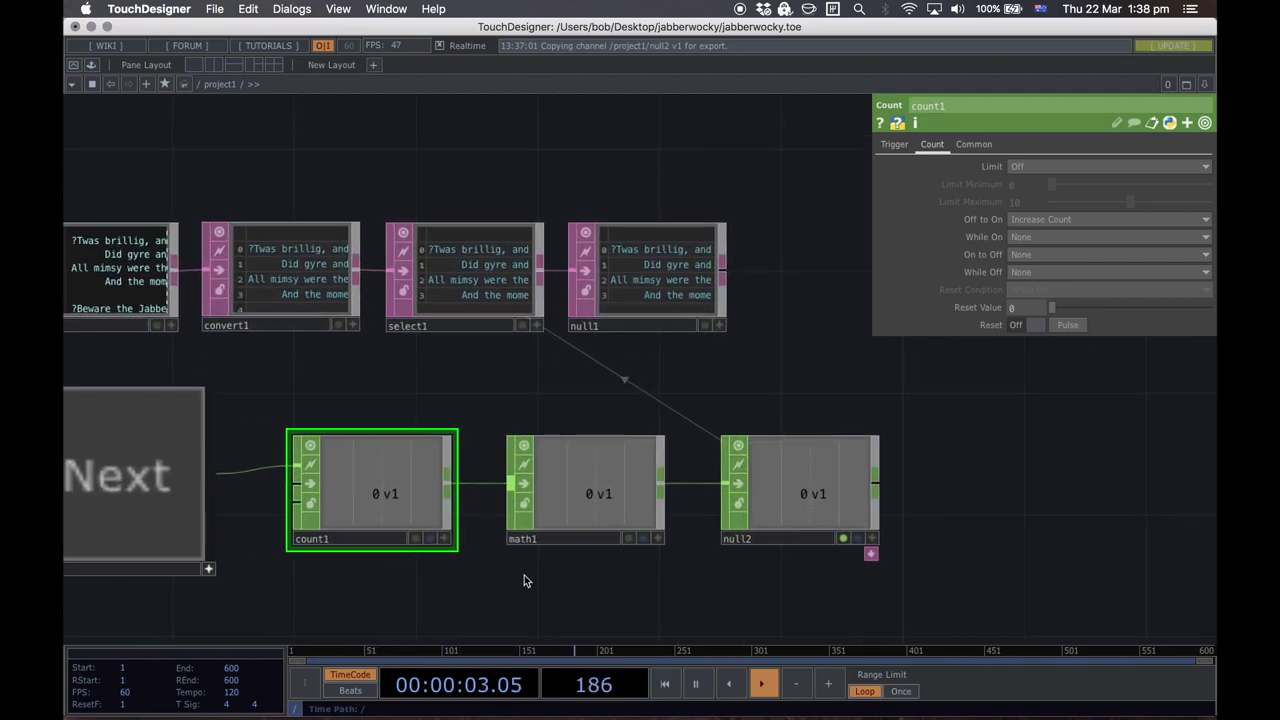
{"action": "key", "text": "p"}
Step: Deactivate the Next button's viewer and paste a copy of the button below the original
{"action": "left_click_drag", "start_coordinate": [414, 594], "coordinate": [617, 513]}
{"action": "scroll", "coordinate": [463, 576], "scroll_direction": "down", "scroll_amount": 1}
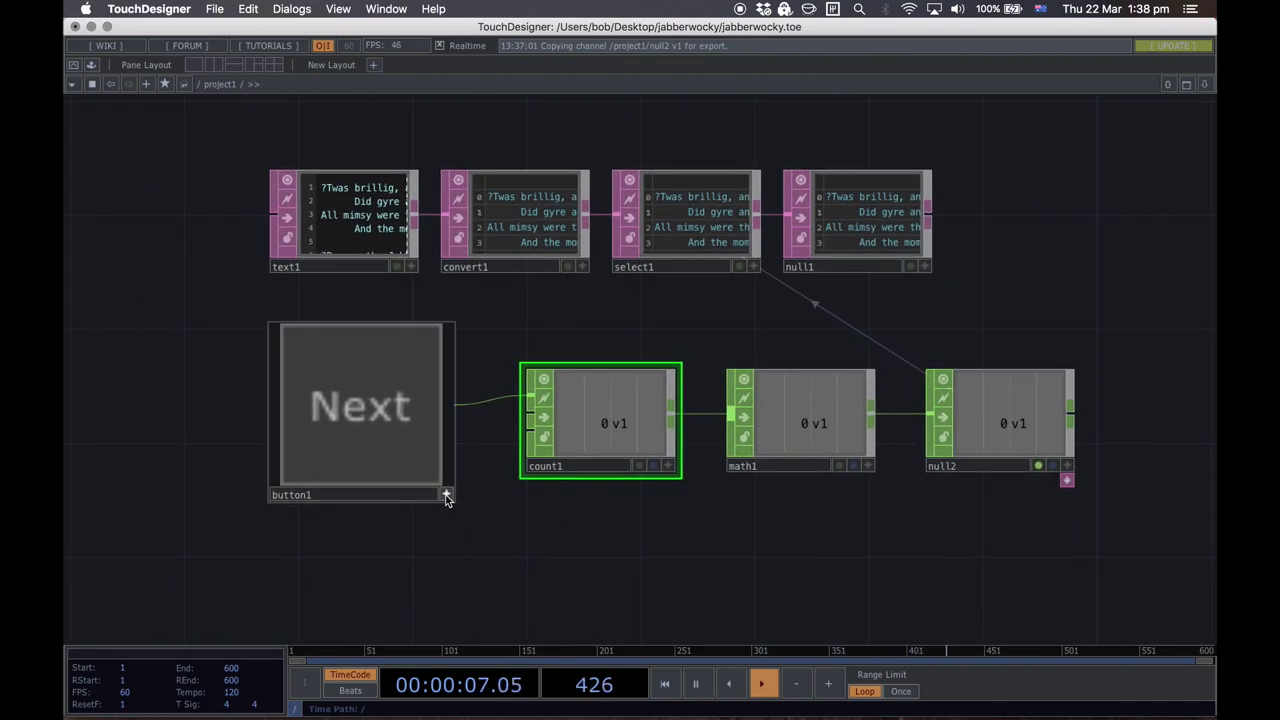
{"action": "left_click", "coordinate": [446, 494]}
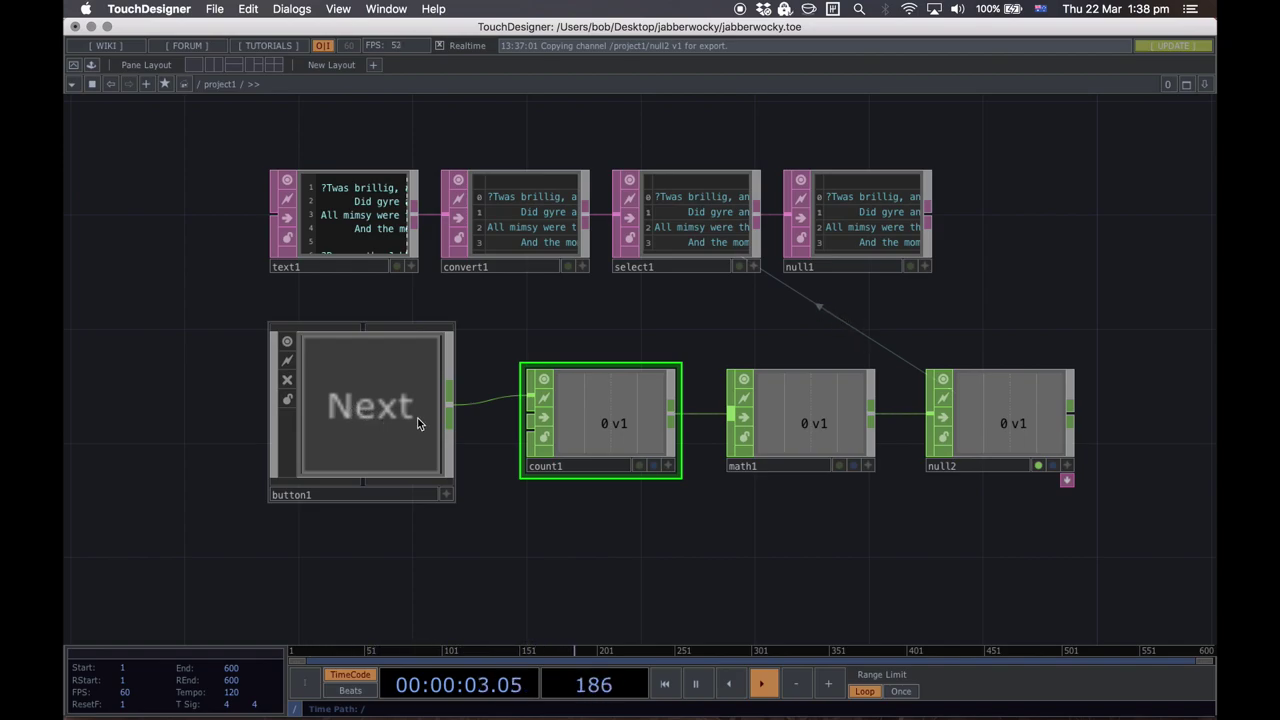
{"action": "left_click", "coordinate": [358, 413]}
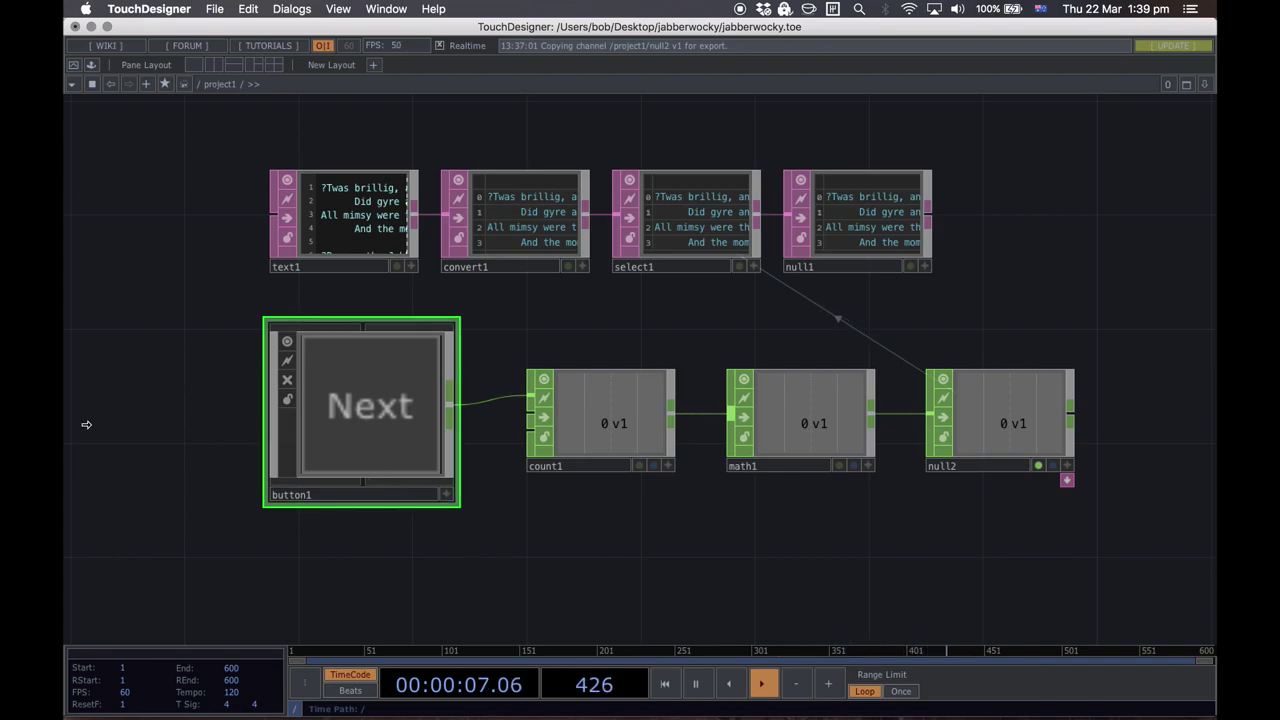
{"action": "key", "text": "super+c"}
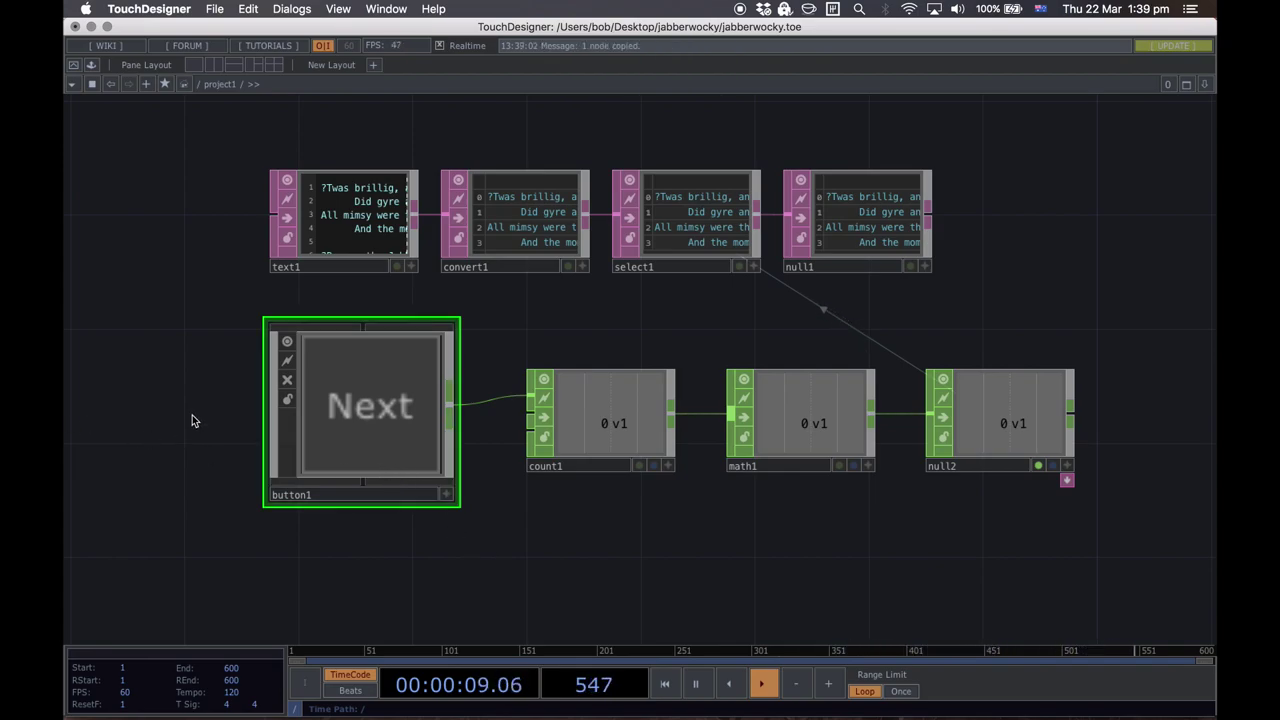
{"action": "key", "text": "super+v"}
{"action": "scroll", "coordinate": [560, 531], "scroll_direction": "down", "scroll_amount": 5}
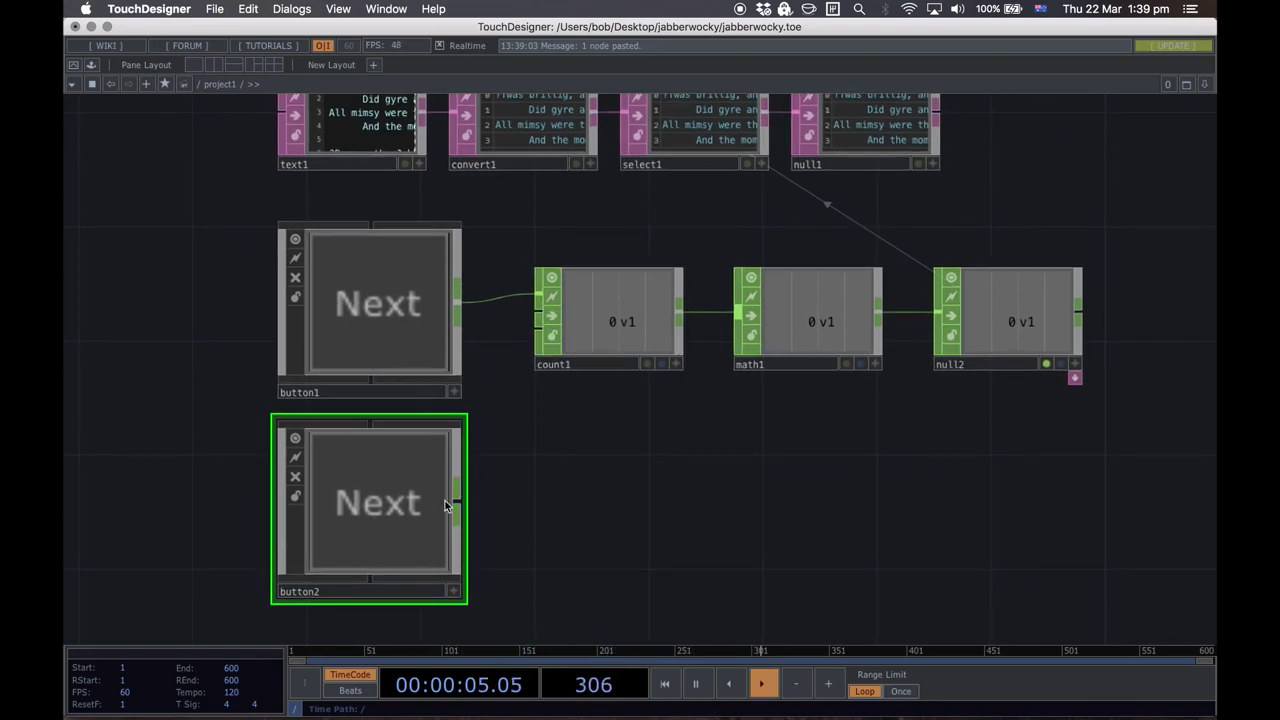
Step: Wire the copied button into the Count CHOP's second input and make both buttons' viewers active
{"action": "left_click_drag", "start_coordinate": [444, 497], "coordinate": [532, 314]}
{"action": "mouse_move", "coordinate": [232, 325]}
{"action": "left_mouse_down"}
{"action": "mouse_move", "coordinate": [226, 357]}
{"action": "mouse_move", "coordinate": [239, 345]}
{"action": "left_mouse_up"}
{"action": "left_click_drag", "start_coordinate": [232, 296], "coordinate": [418, 478]}
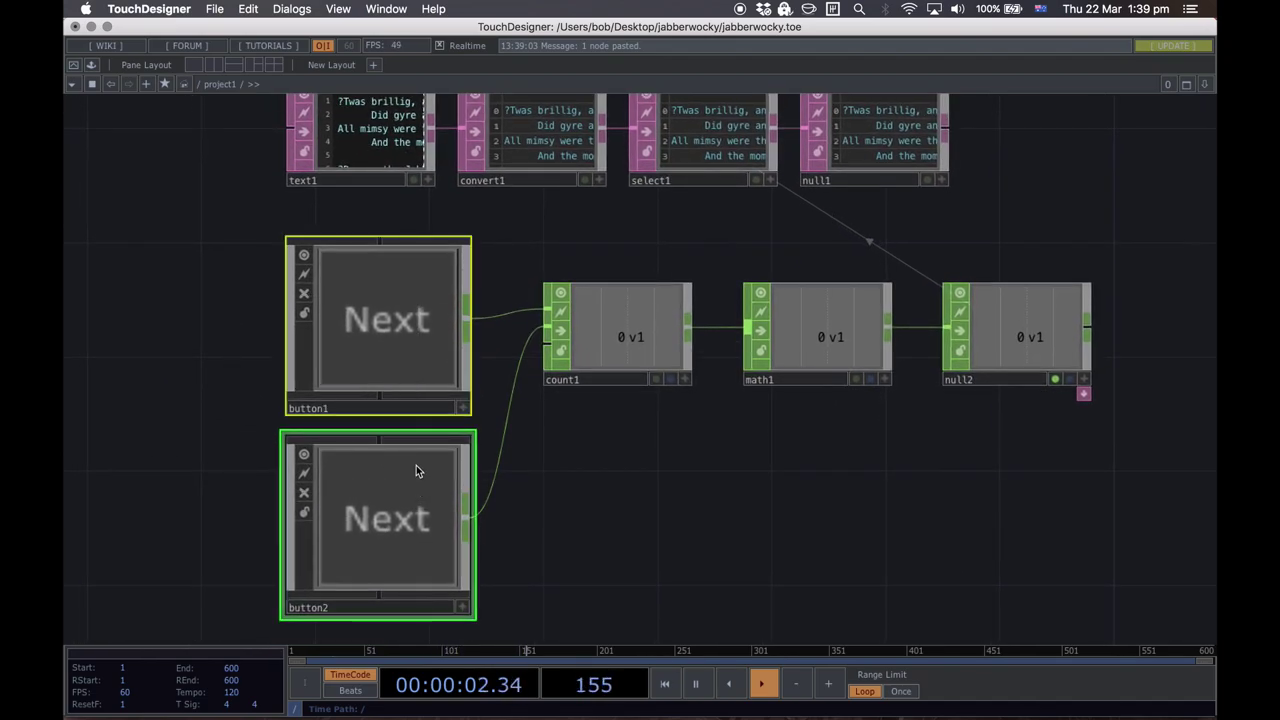
{"action": "left_click", "coordinate": [462, 409]}
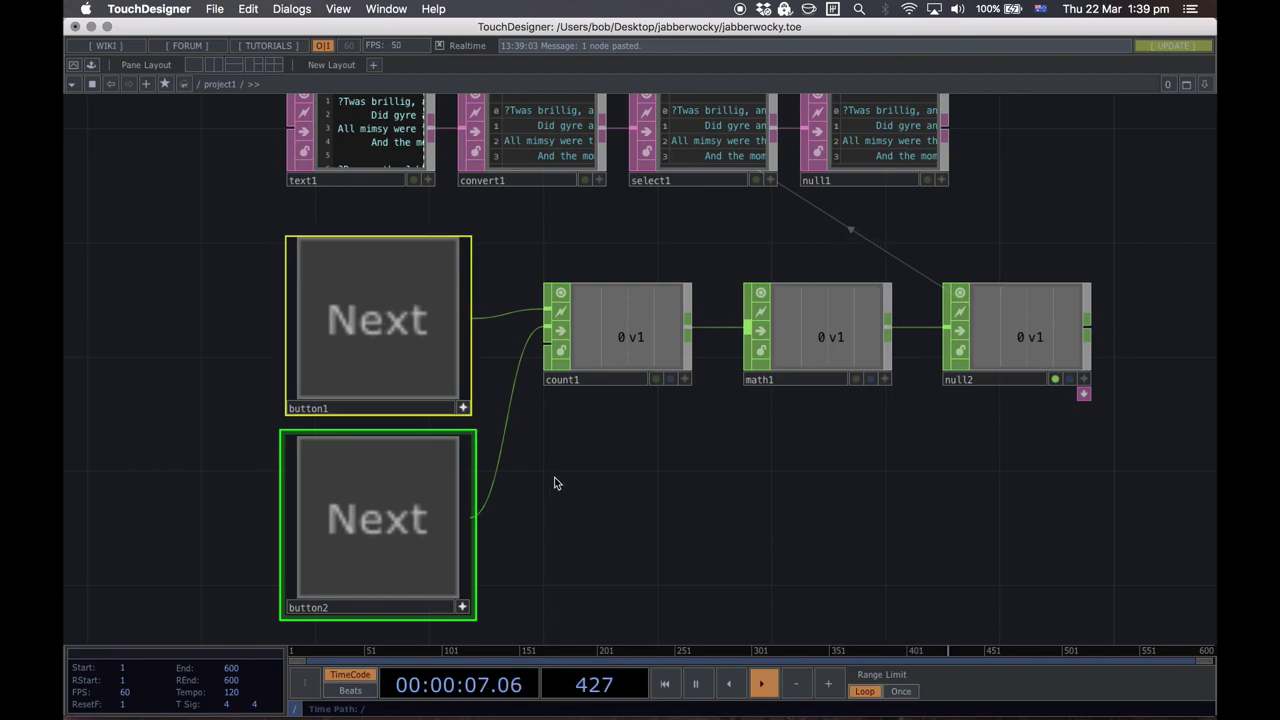
Step: Test the original button for advancing the count and the copied button for resetting it
{"action": "left_click", "coordinate": [385, 322]}
{"action": "left_click", "coordinate": [385, 322]}
{"action": "left_click", "coordinate": [385, 322]}
{"action": "left_click", "coordinate": [385, 322]}
{"action": "left_click", "coordinate": [385, 322]}
{"action": "left_click", "coordinate": [385, 322]}
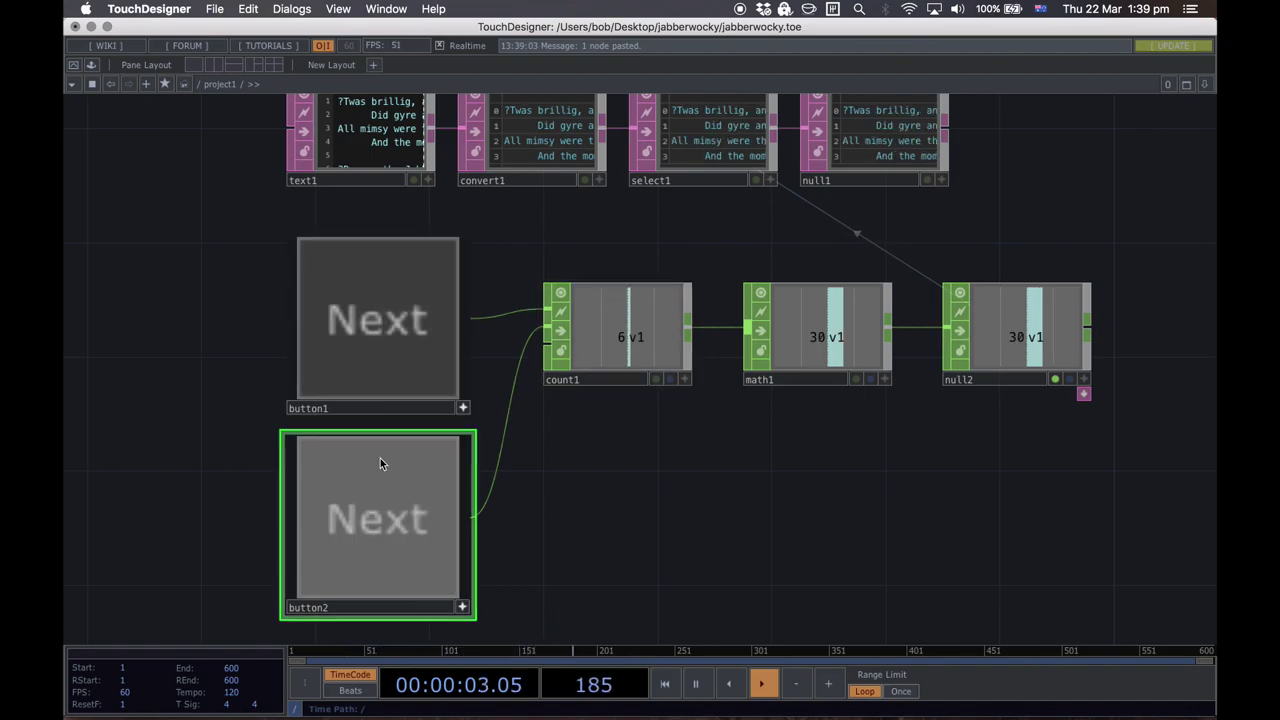
{"action": "left_click", "coordinate": [413, 538]}
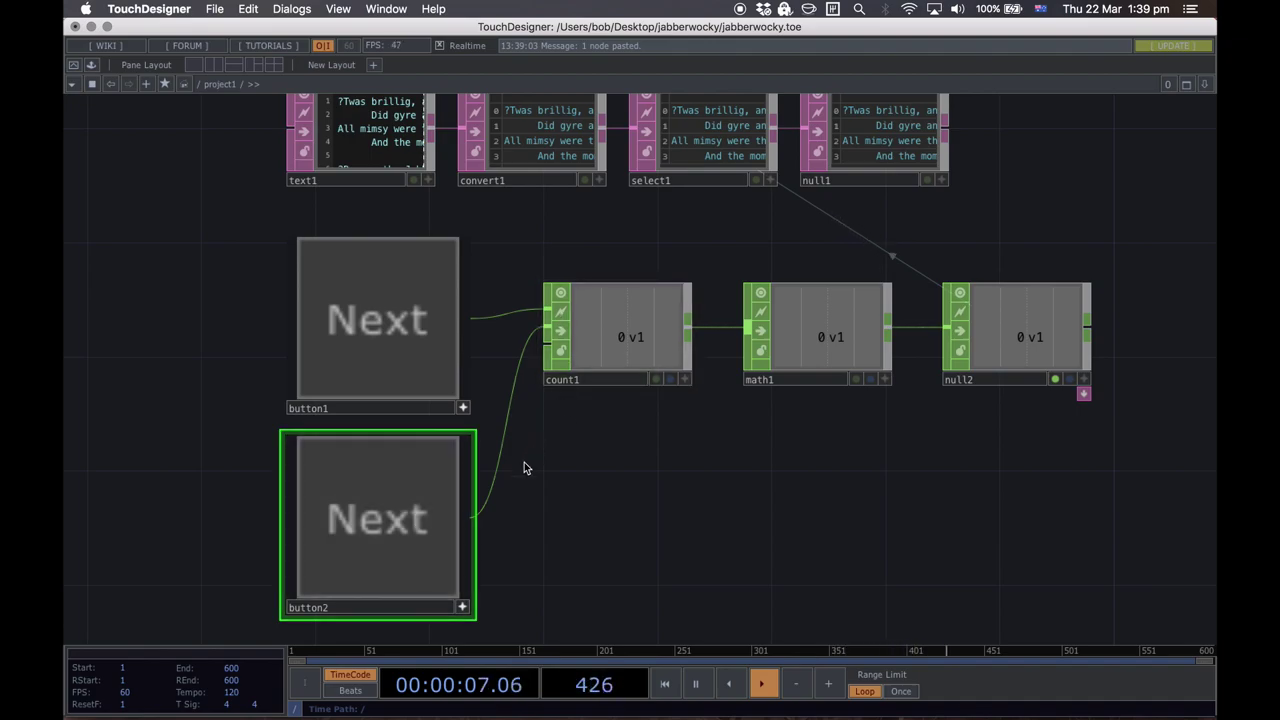
{"action": "left_click", "coordinate": [401, 552]}
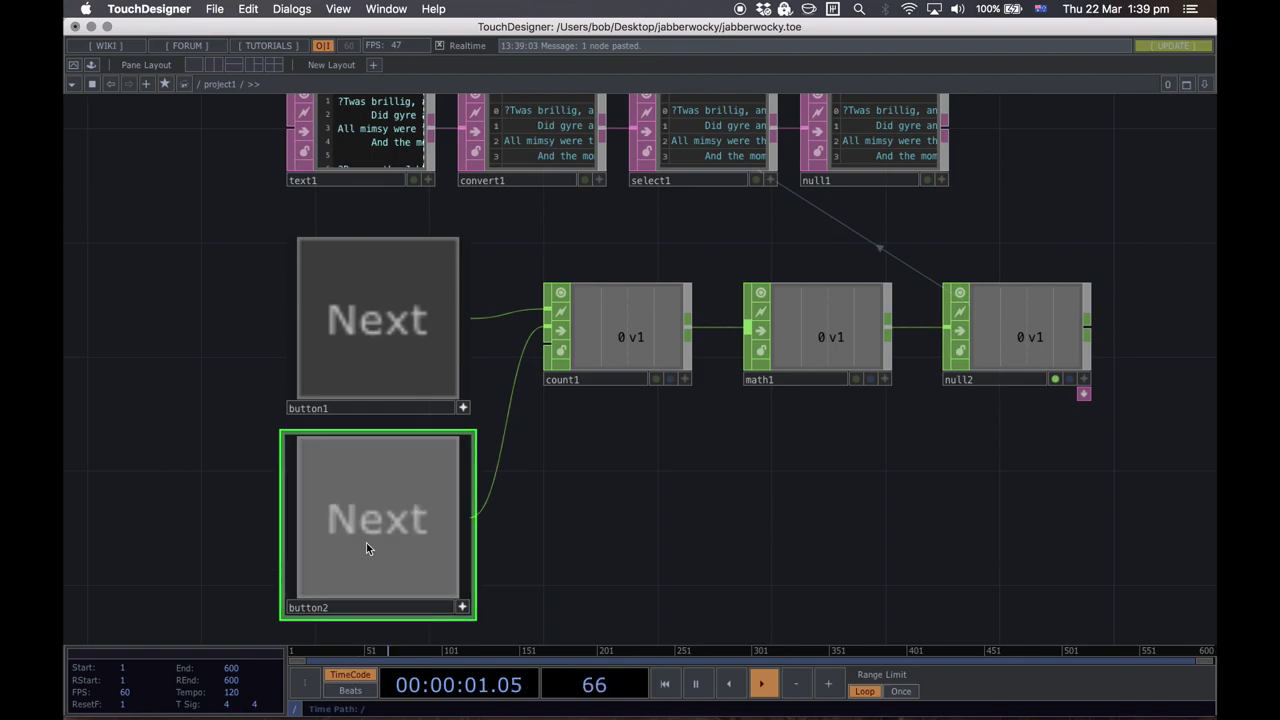
Step: Inside button2, set the bg Text TOP's text to Start, and return to the project1 network with the parameters hidden
{"action": "scroll", "coordinate": [366, 537], "scroll_direction": "up", "scroll_amount": 5}
{"action": "scroll", "coordinate": [370, 532], "scroll_direction": "up", "scroll_amount": 3}
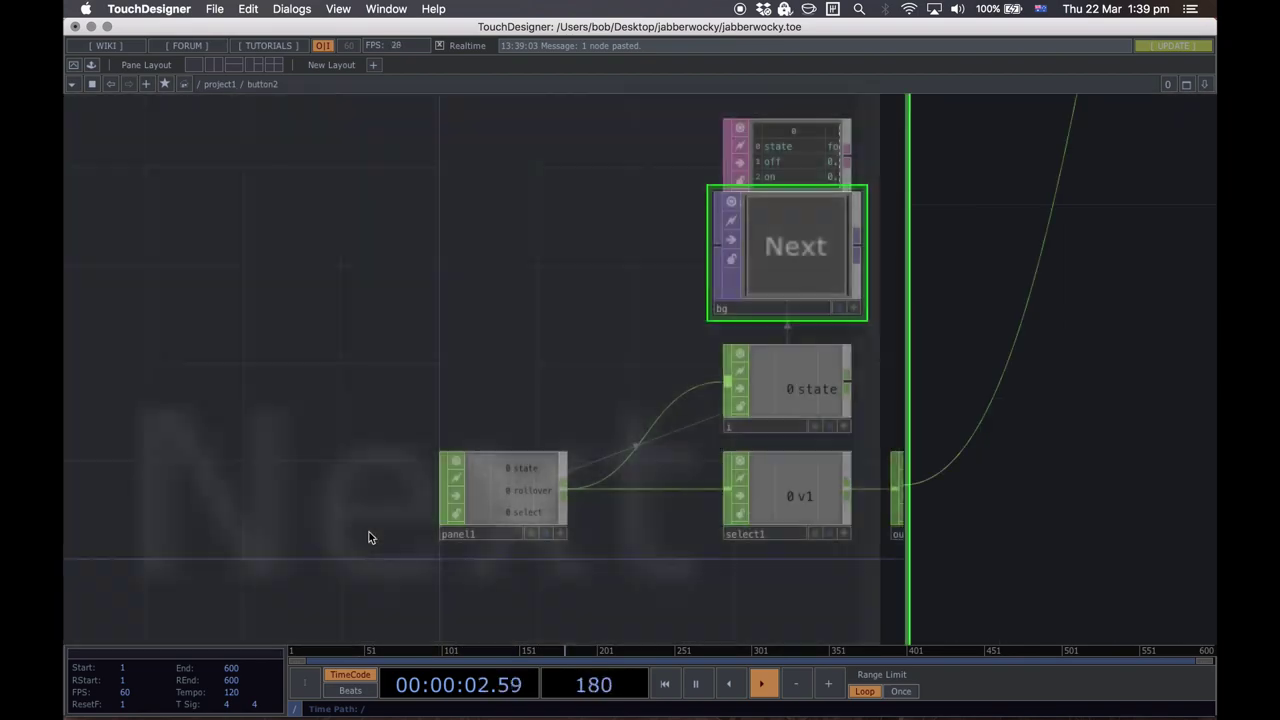
{"action": "key", "text": "p"}
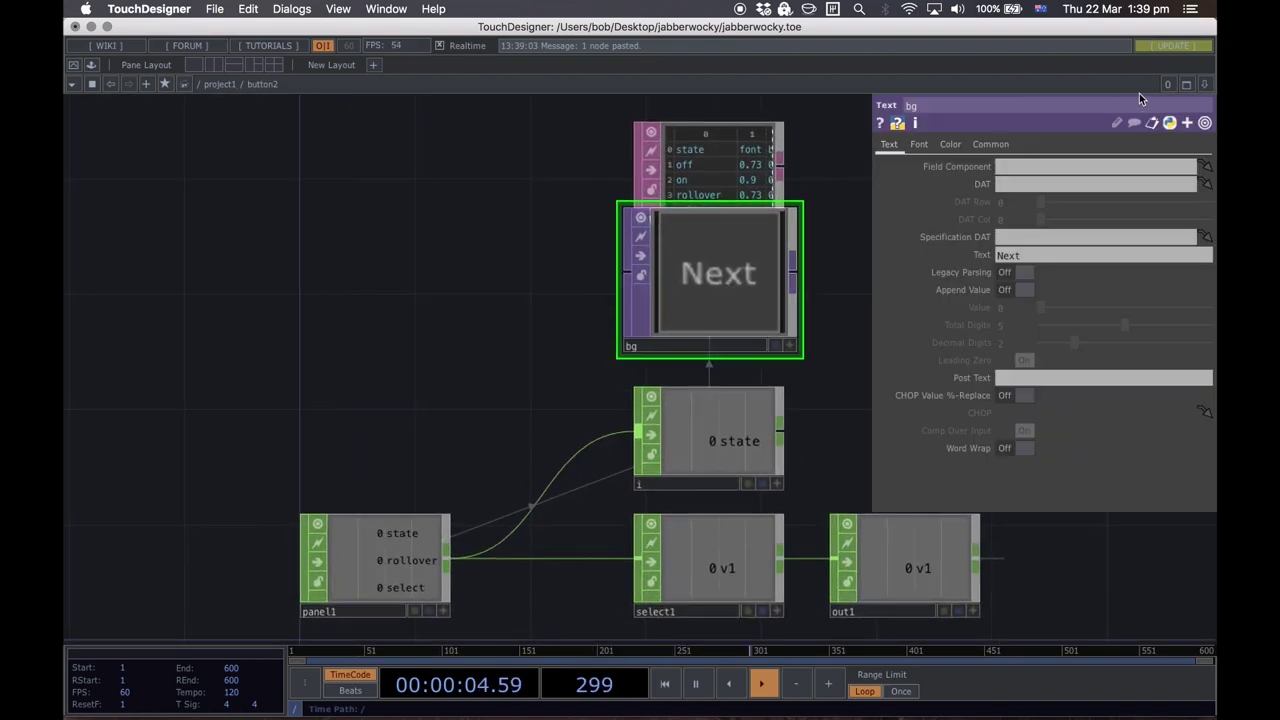
{"action": "left_click", "coordinate": [1025, 256]}
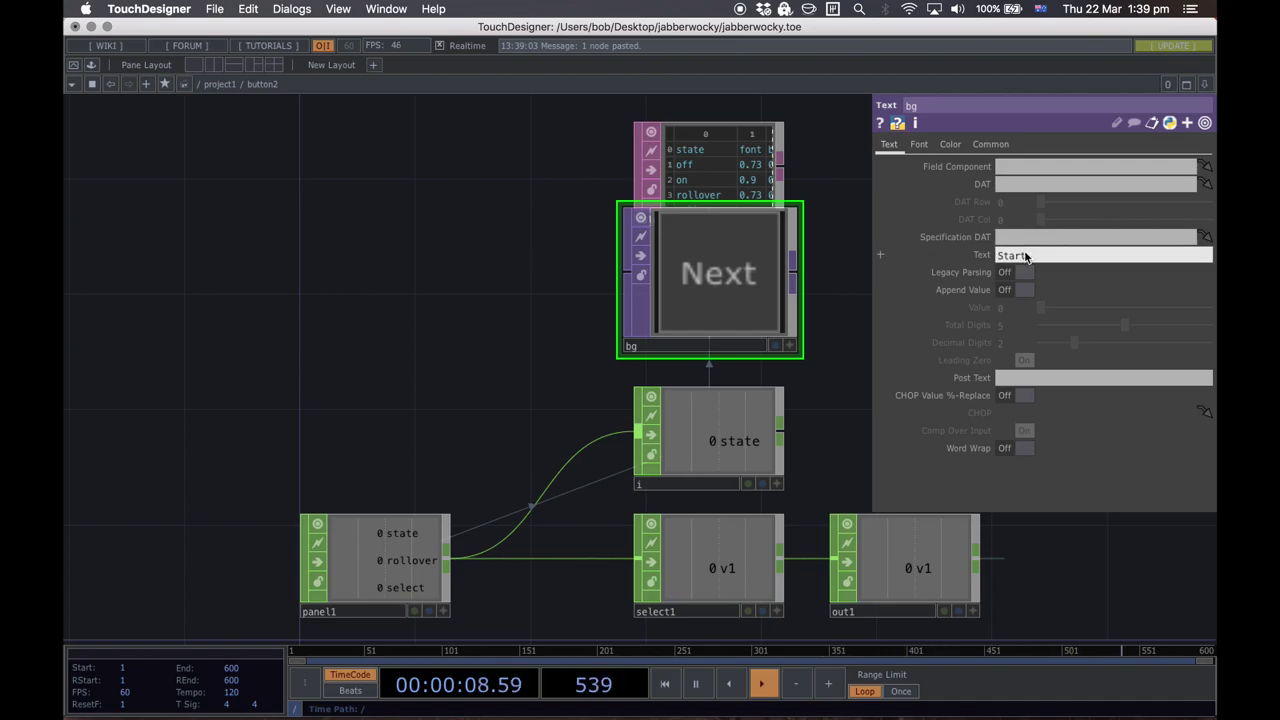
{"action": "type", "text": "Start"}
{"action": "key", "text": "Return"}
{"action": "scroll", "coordinate": [367, 328], "scroll_direction": "down", "scroll_amount": 5}
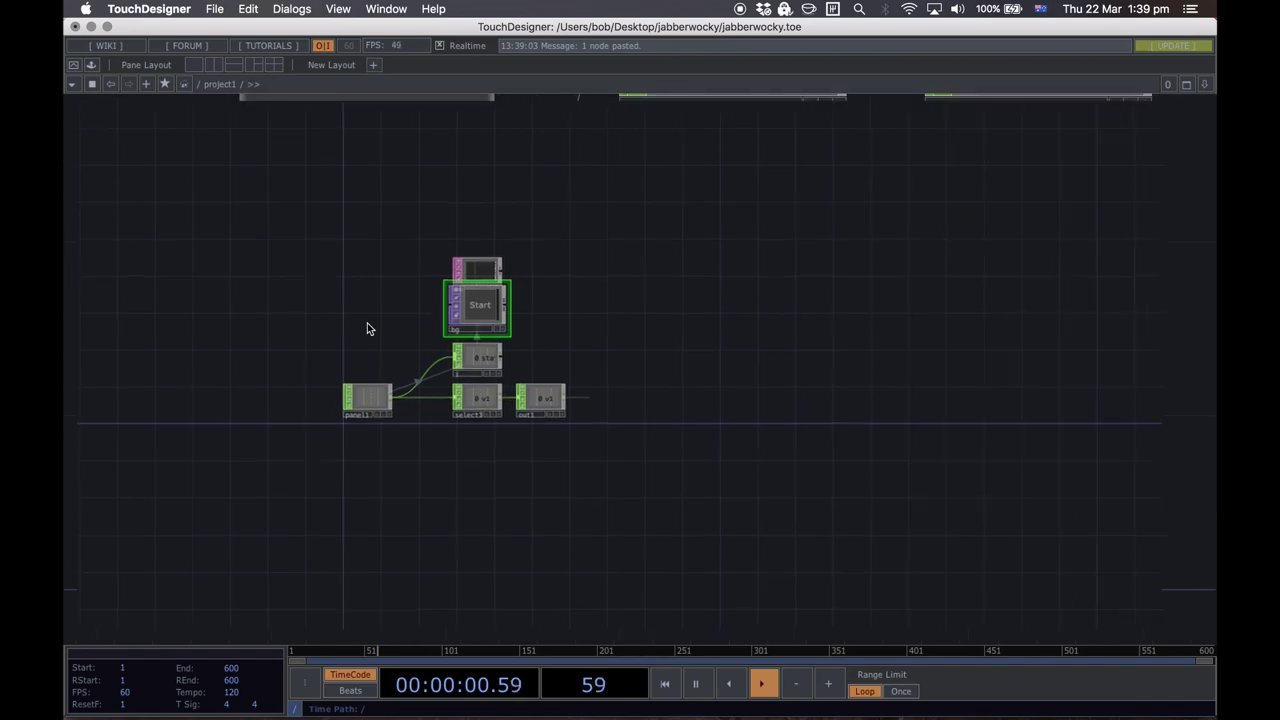
{"action": "left_click_drag", "start_coordinate": [645, 365], "coordinate": [540, 486]}
{"action": "scroll", "coordinate": [540, 486], "scroll_direction": "down", "scroll_amount": 2}
{"action": "scroll", "coordinate": [609, 457], "scroll_direction": "down", "scroll_amount": 2}
{"action": "left_click_drag", "start_coordinate": [626, 448], "coordinate": [561, 489]}
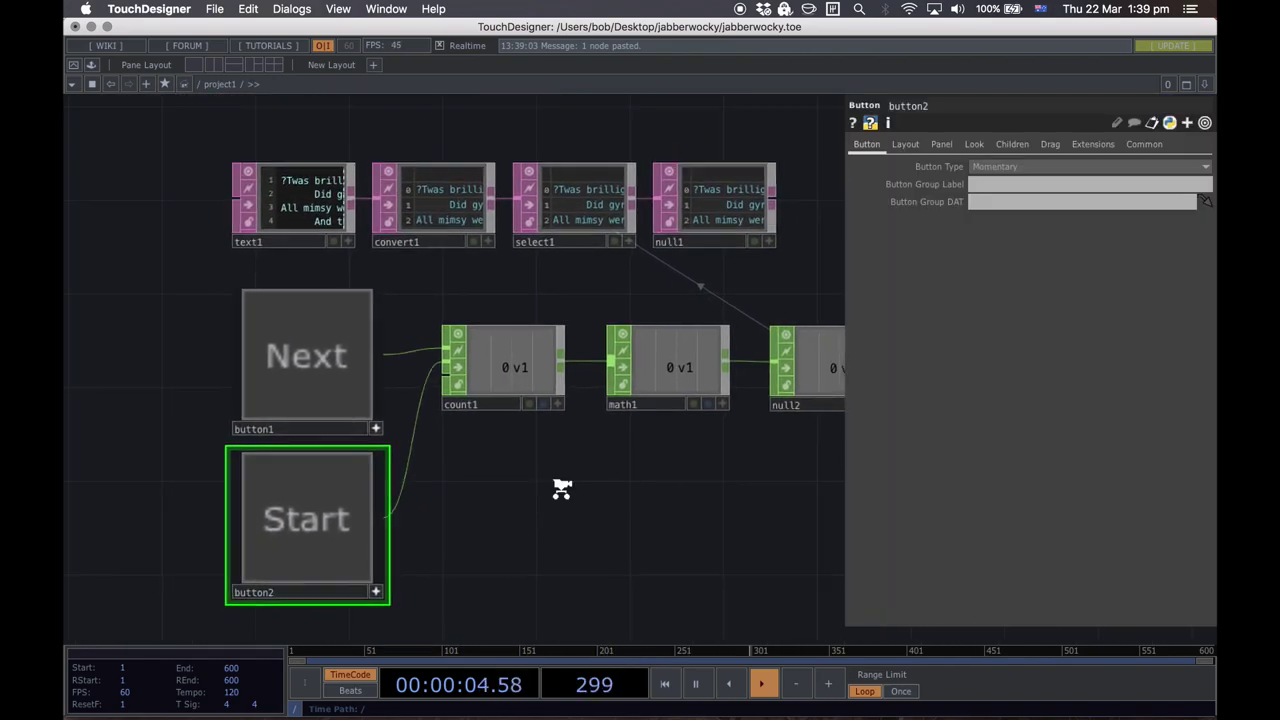
{"action": "scroll", "coordinate": [562, 488], "scroll_direction": "down", "scroll_amount": 2}
{"action": "key", "text": "p"}
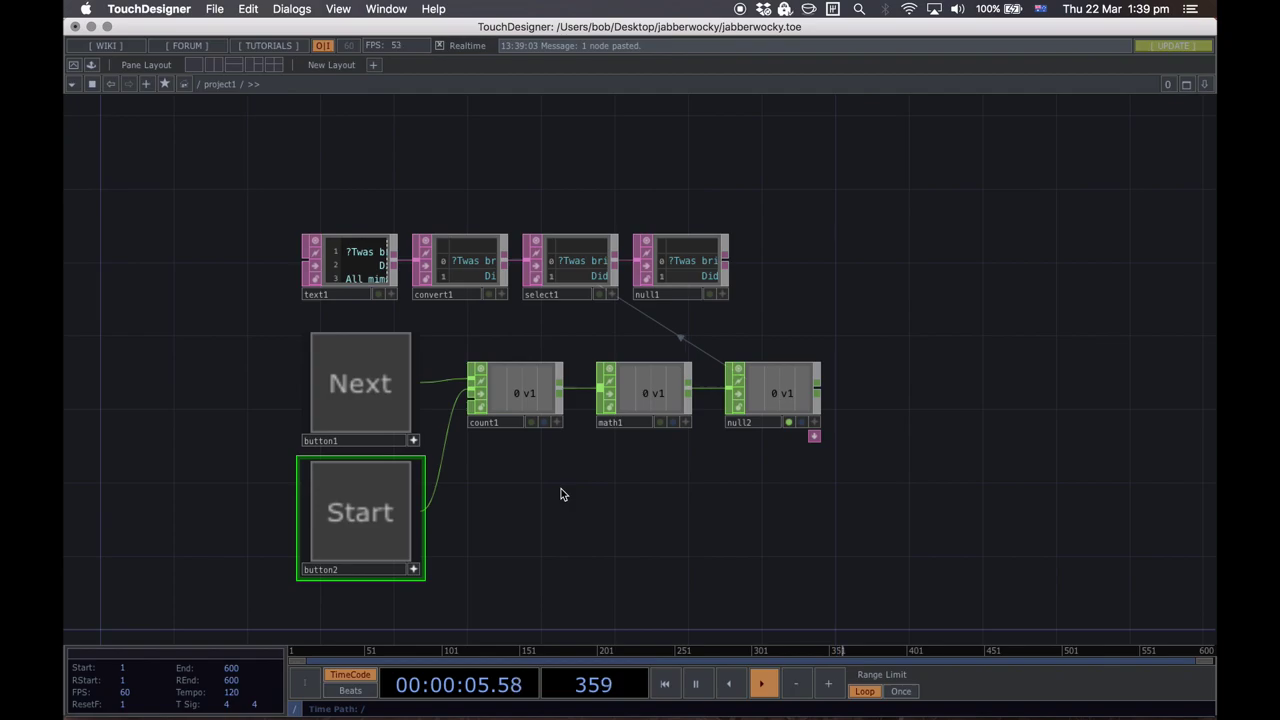
Step: Test stepping past the last stanza with the Next button and going back to the first with Start
{"action": "left_click", "coordinate": [357, 385]}
{"action": "left_click", "coordinate": [357, 385]}
{"action": "left_click", "coordinate": [357, 385]}
{"action": "left_click", "coordinate": [357, 385]}
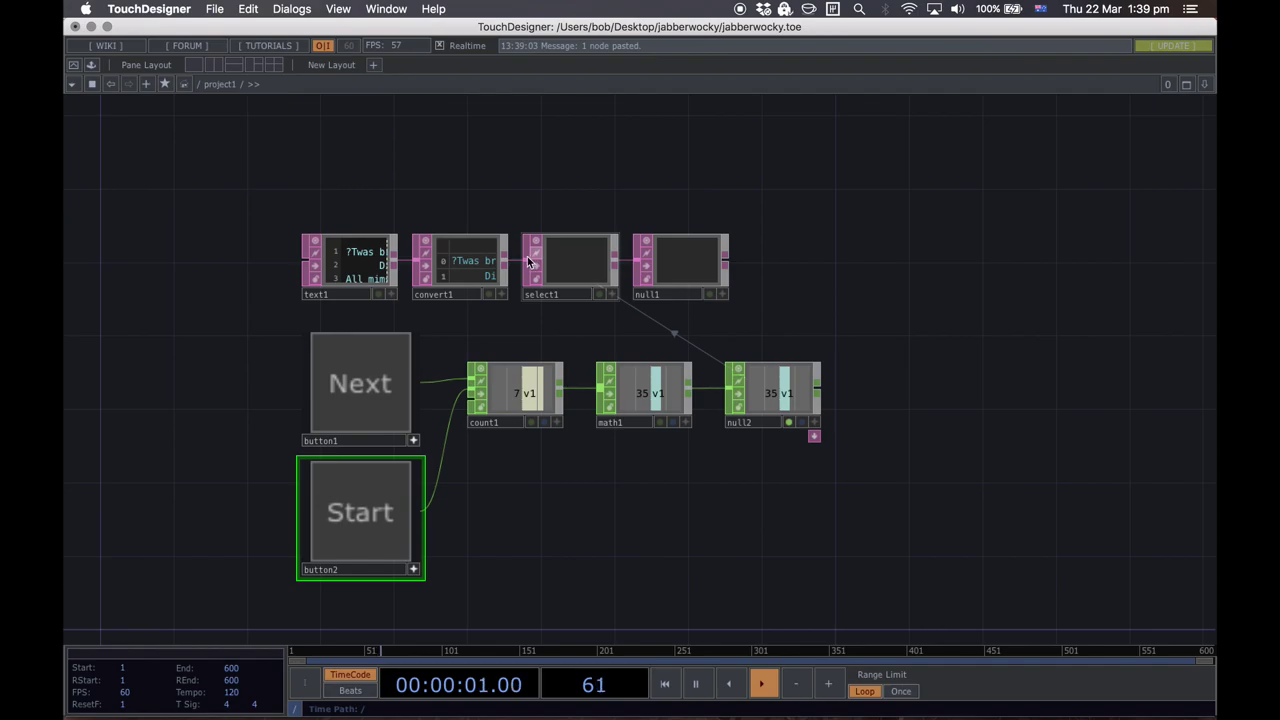
{"action": "left_click", "coordinate": [334, 544]}
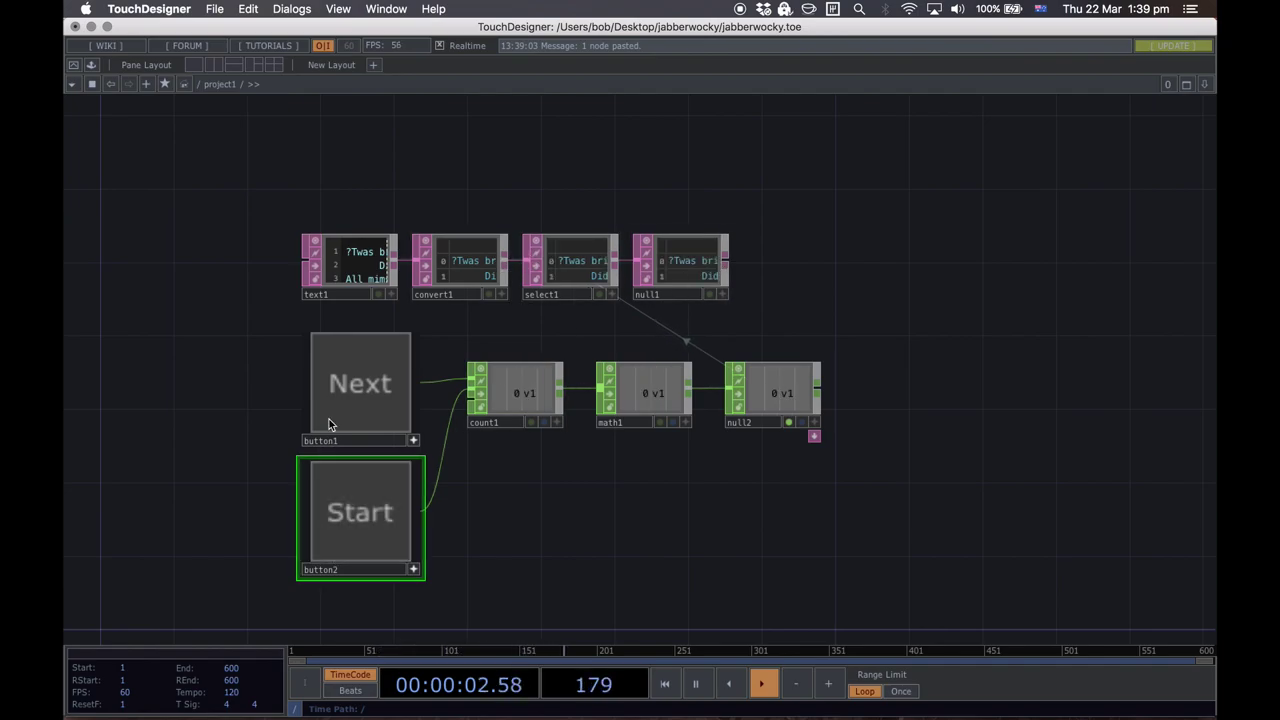
{"action": "left_click", "coordinate": [330, 421]}
{"action": "left_click", "coordinate": [337, 408]}
{"action": "left_click", "coordinate": [363, 524]}
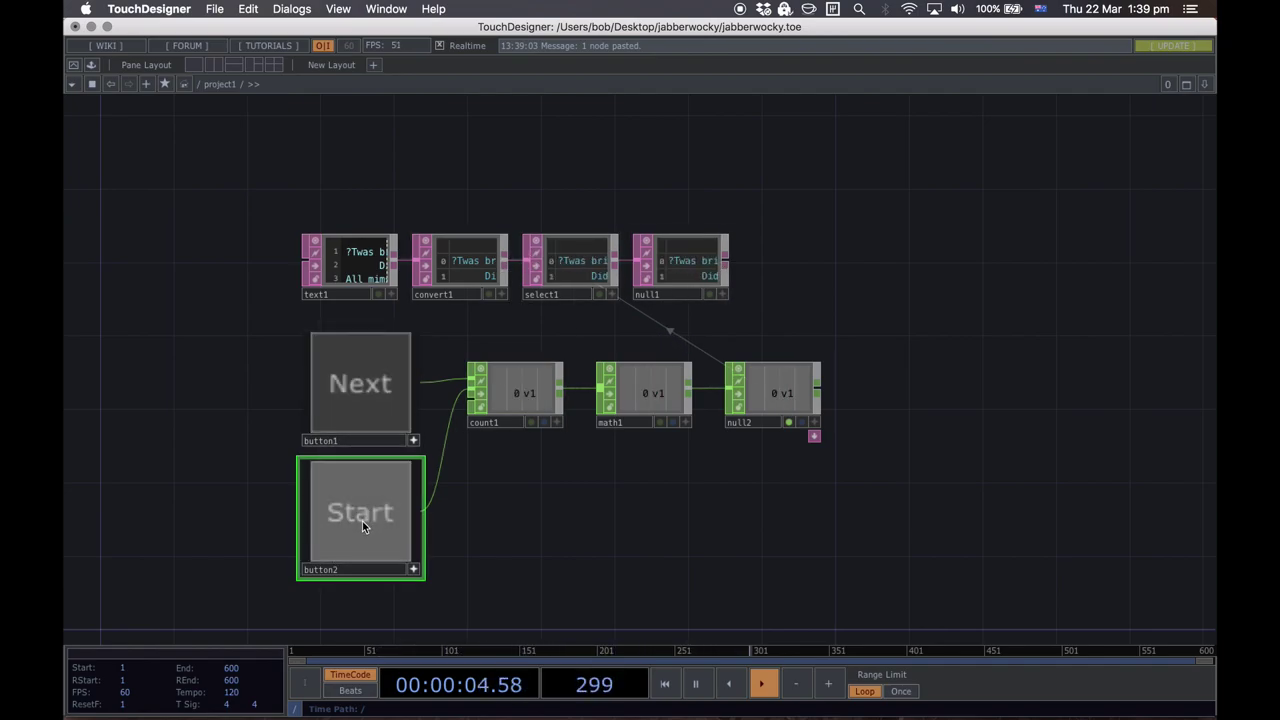
Step: Move the row of poem DATs up and over so that select1 sits directly above the null2 CHOP
{"action": "left_click_drag", "start_coordinate": [963, 537], "coordinate": [707, 464]}
{"action": "left_click_drag", "start_coordinate": [407, 479], "coordinate": [583, 466]}
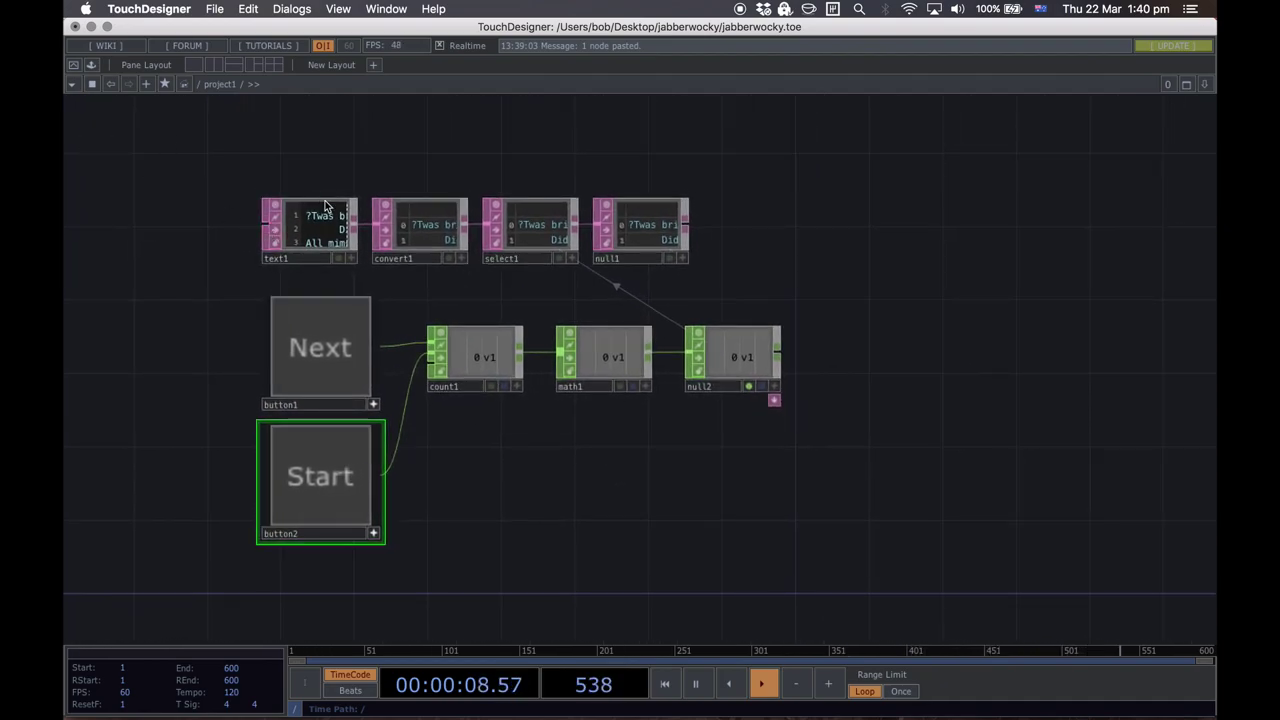
{"action": "right_click_drag", "start_coordinate": [274, 167], "coordinate": [846, 246]}
{"action": "left_click_drag", "start_coordinate": [518, 230], "coordinate": [721, 193]}
{"action": "left_click_drag", "start_coordinate": [886, 305], "coordinate": [868, 334]}
{"action": "left_click_drag", "start_coordinate": [1009, 387], "coordinate": [999, 336]}
{"action": "left_click", "coordinate": [857, 350]}
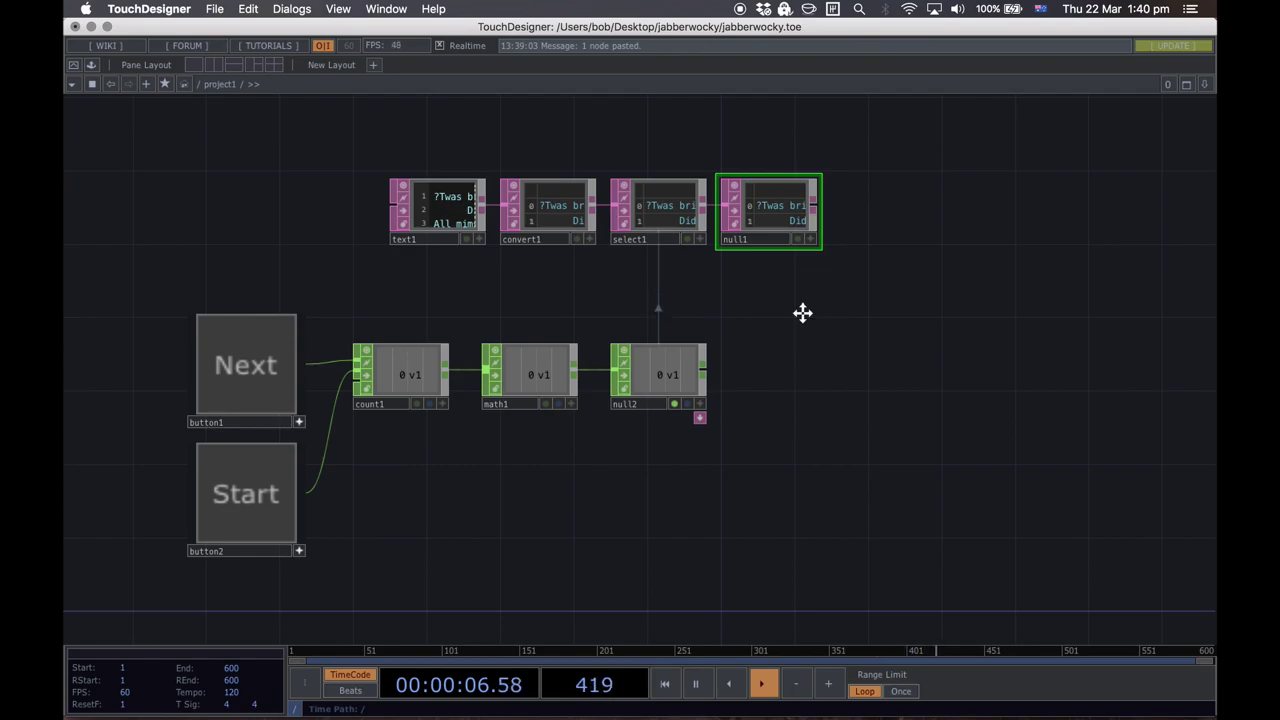
Step: Add a Text TOP to the empty area beside the null2 CHOP
{"action": "left_click_drag", "start_coordinate": [803, 313], "coordinate": [668, 358]}
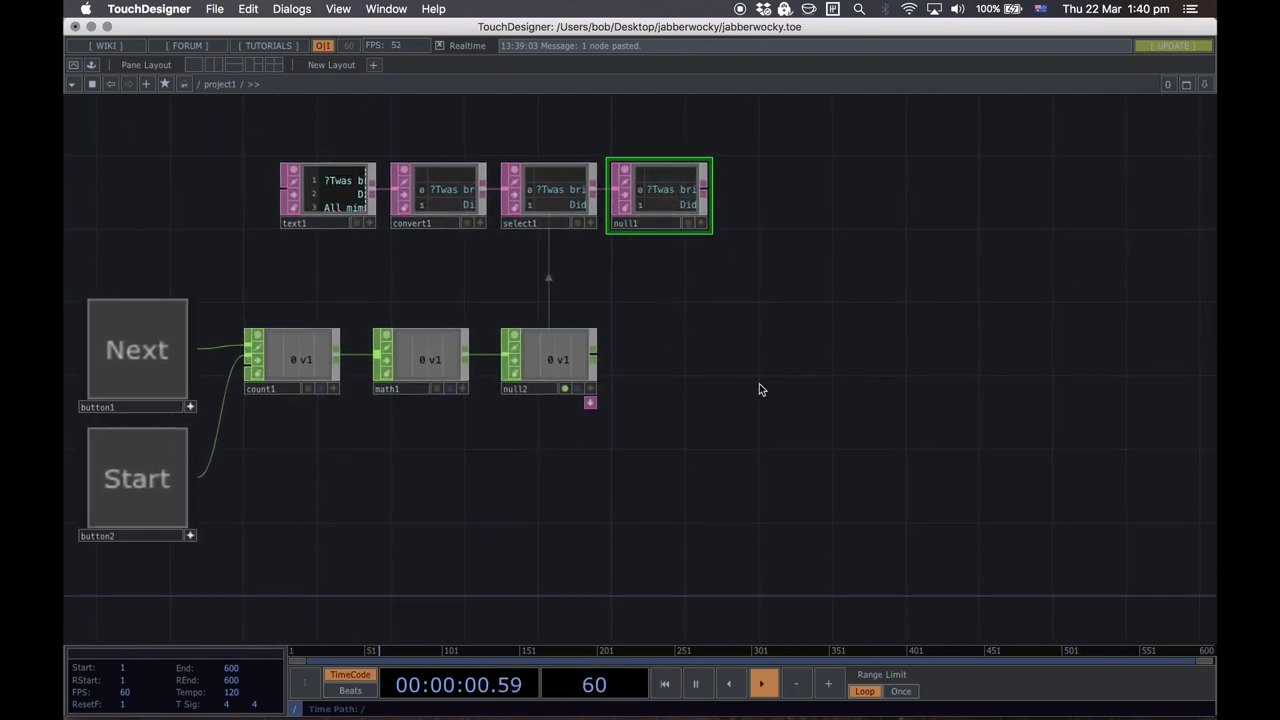
{"action": "key", "text": "Tab"}
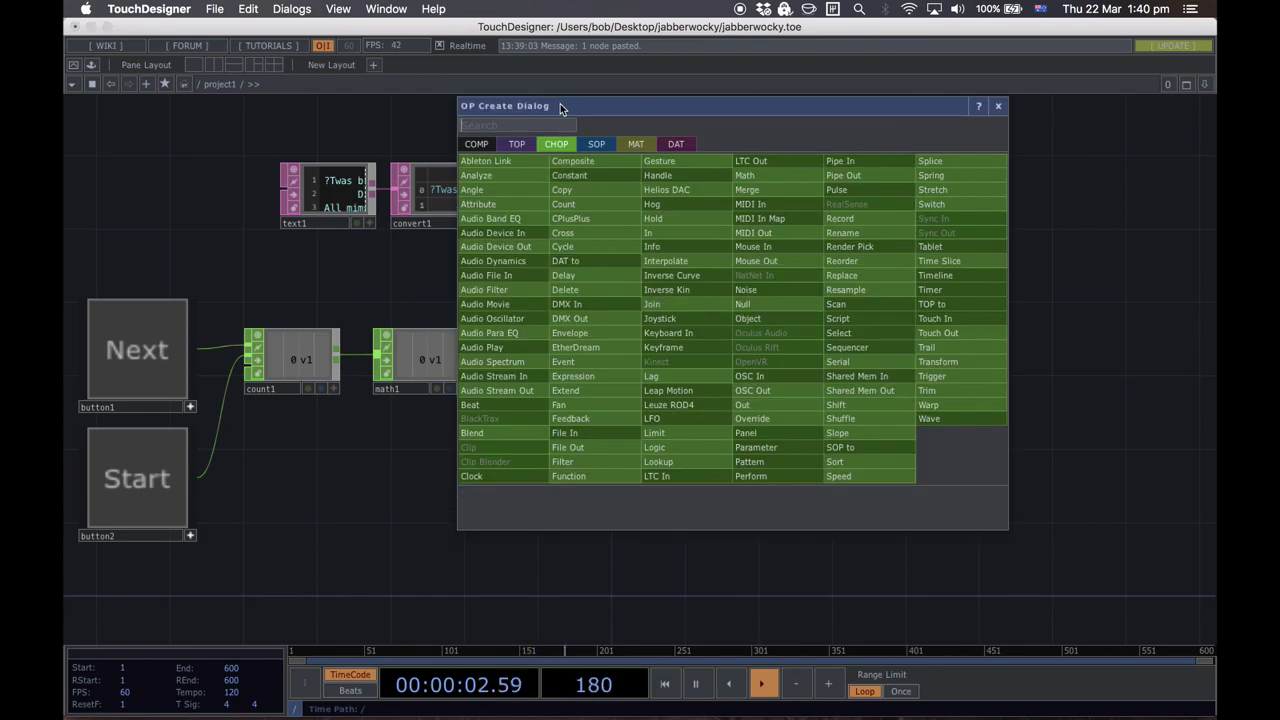
{"action": "left_click", "coordinate": [514, 147]}
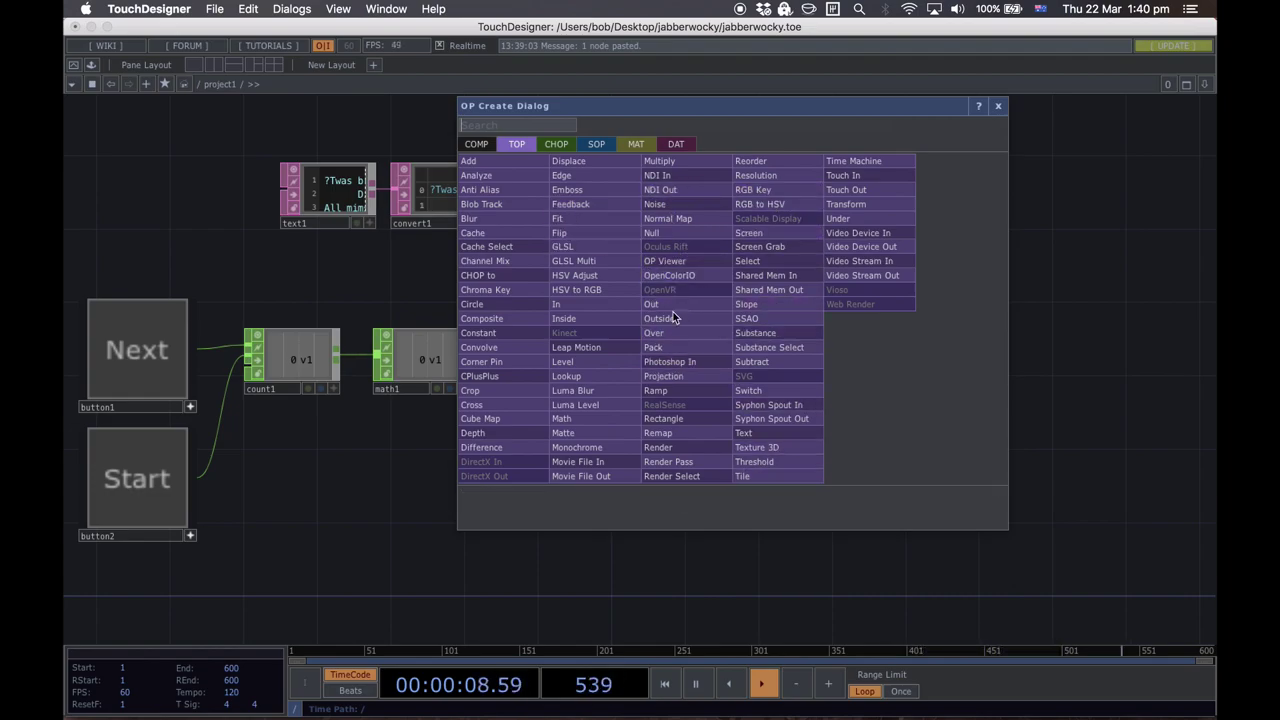
{"action": "left_click", "coordinate": [777, 433]}
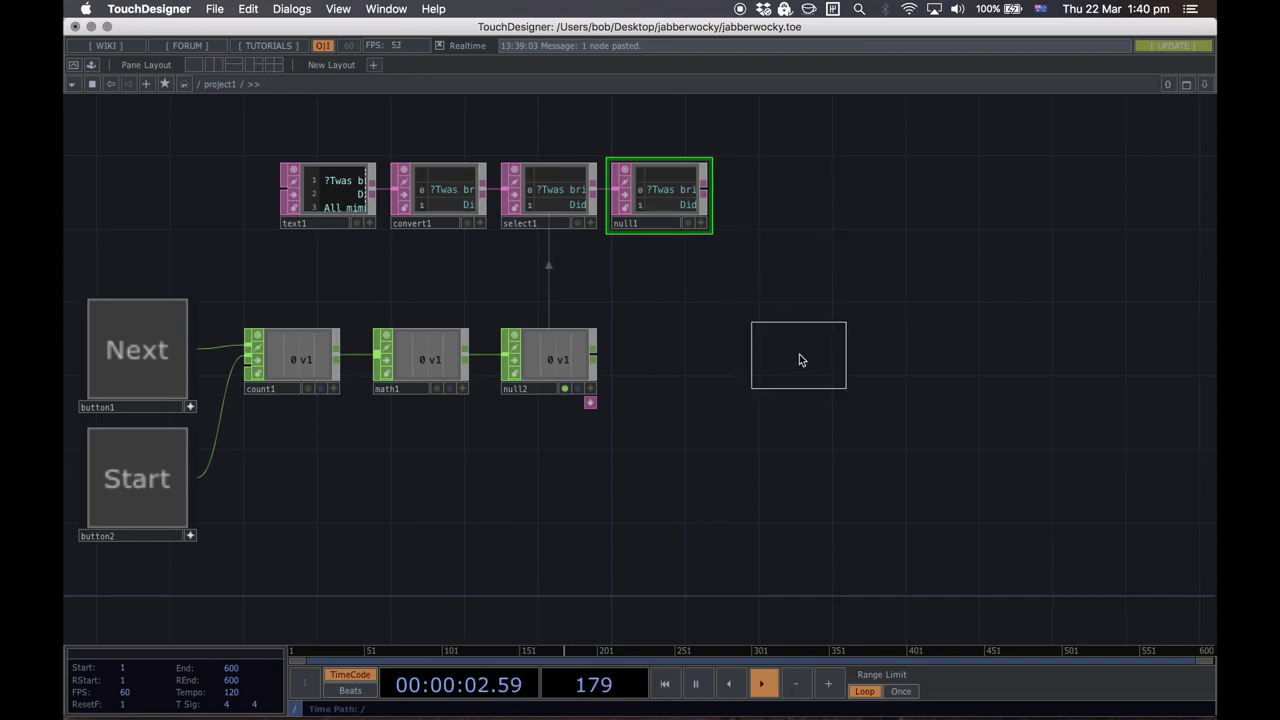
{"action": "left_click", "coordinate": [799, 360]}
Step: Set the null1 DAT as the DAT source of the text2 TOP
{"action": "scroll", "coordinate": [806, 506], "scroll_direction": "up", "scroll_amount": 5}
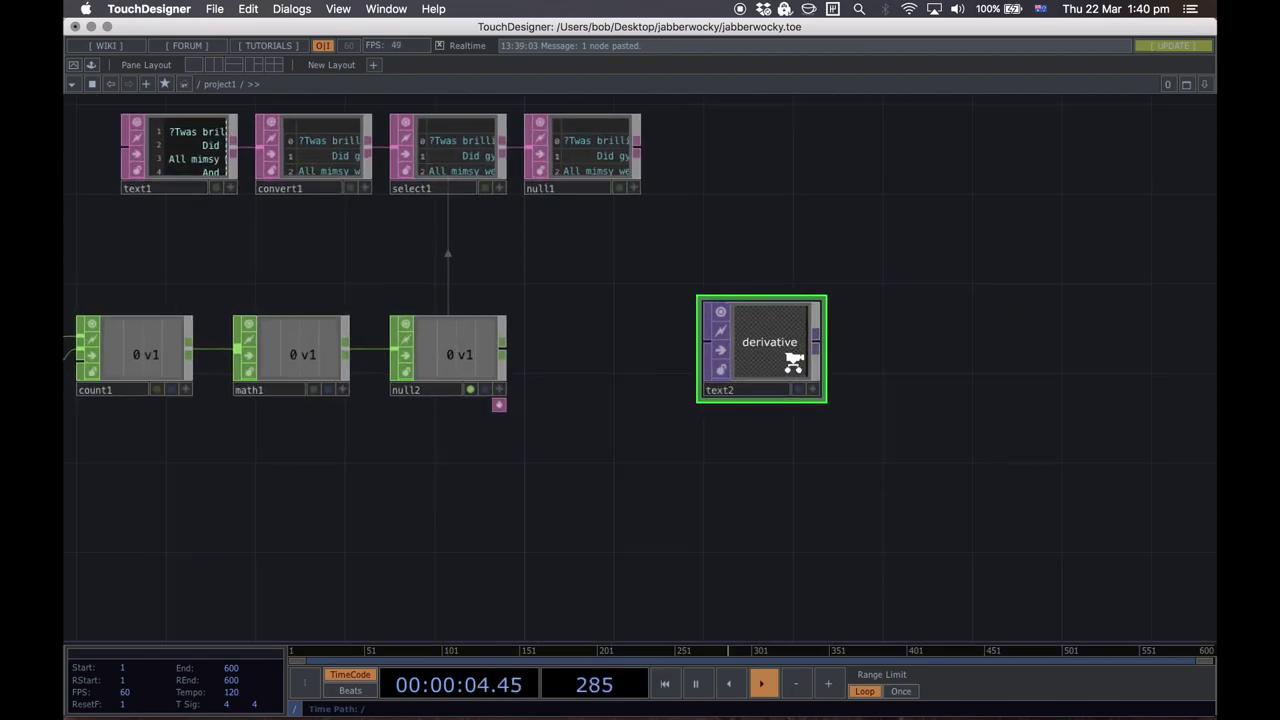
{"action": "left_click_drag", "start_coordinate": [456, 258], "coordinate": [483, 383]}
{"action": "scroll", "coordinate": [484, 383], "scroll_direction": "down", "scroll_amount": 3}
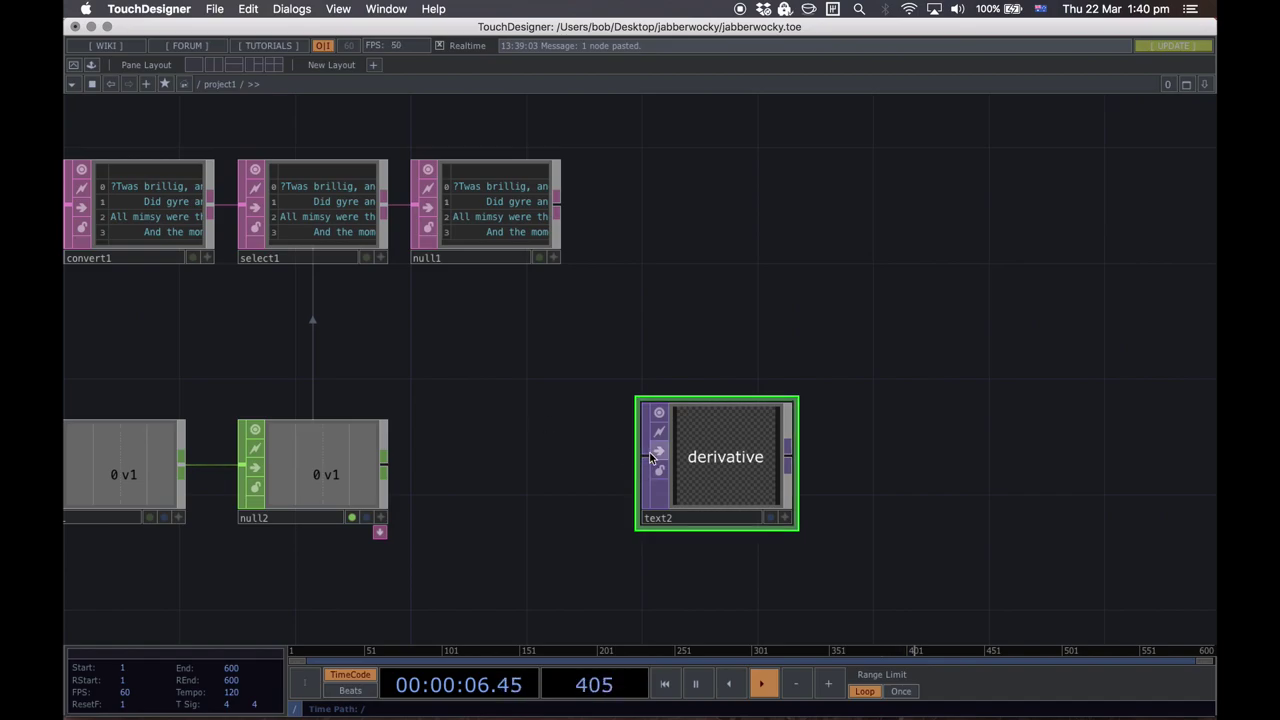
{"action": "key", "text": "p"}
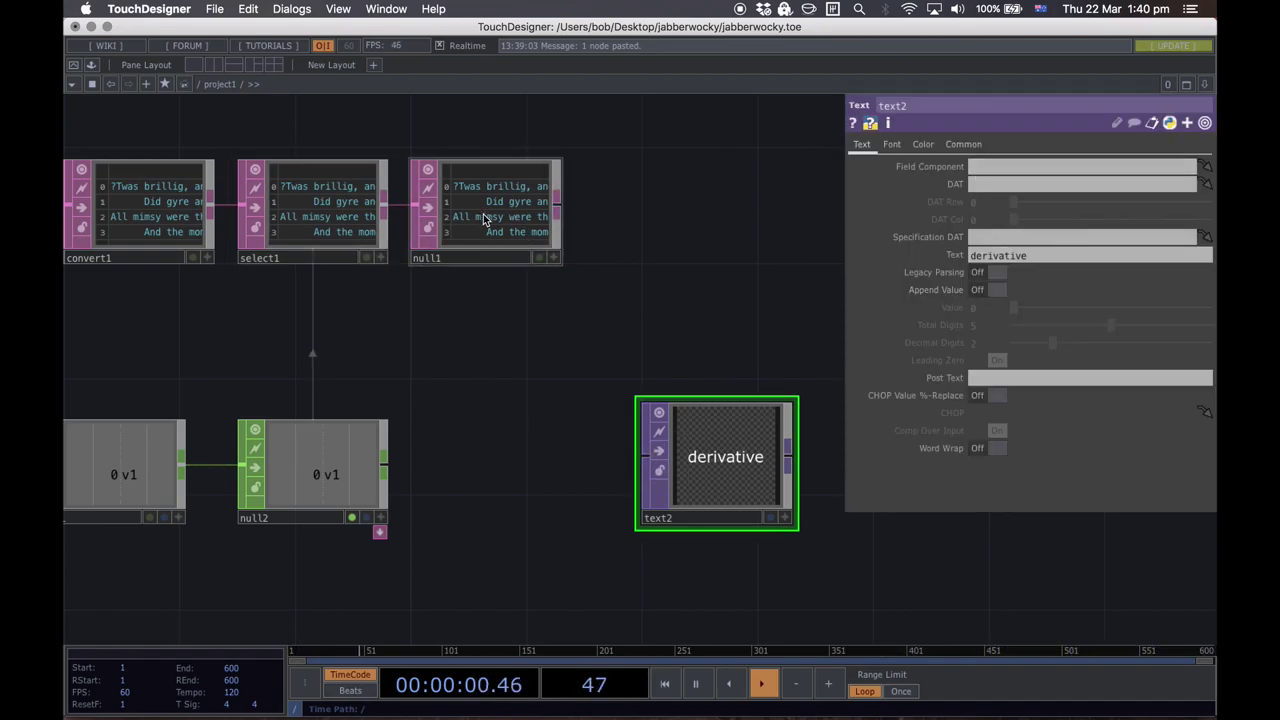
{"action": "left_click_drag", "start_coordinate": [490, 233], "coordinate": [992, 182]}
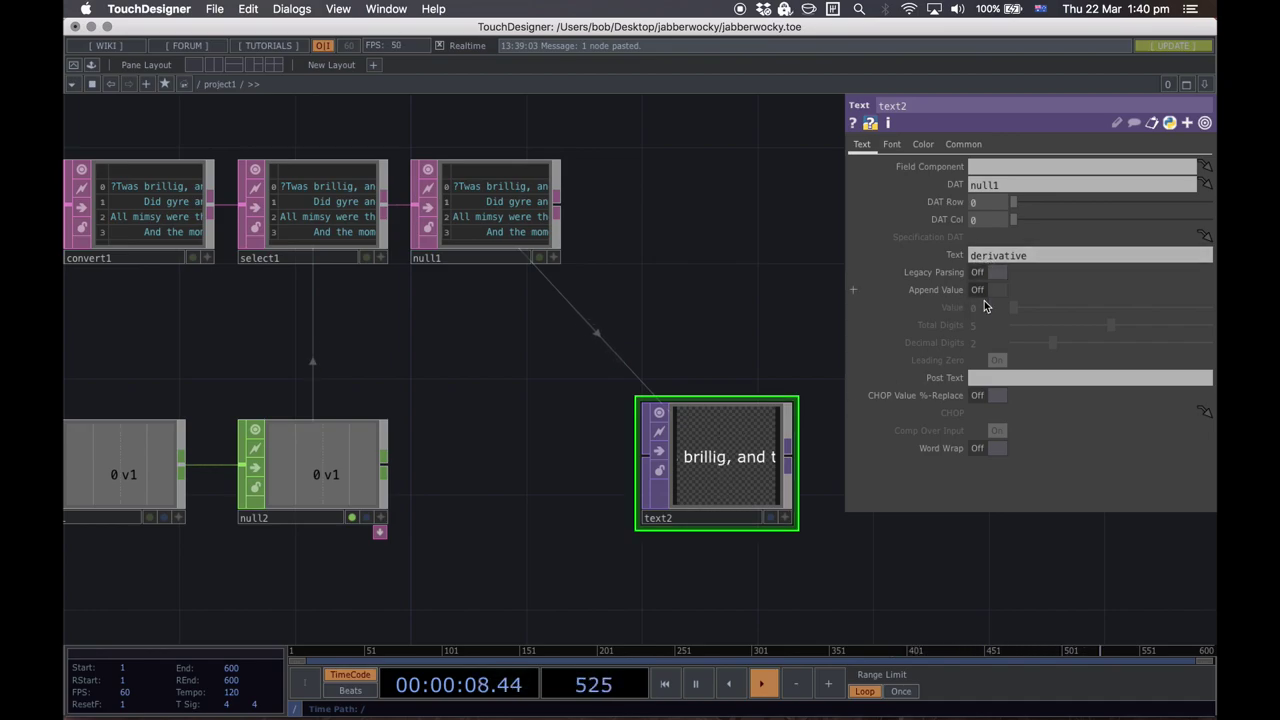
Step: Turn on Word Wrap for text2 and clear its default text "derivative"
{"action": "left_click", "coordinate": [982, 450]}
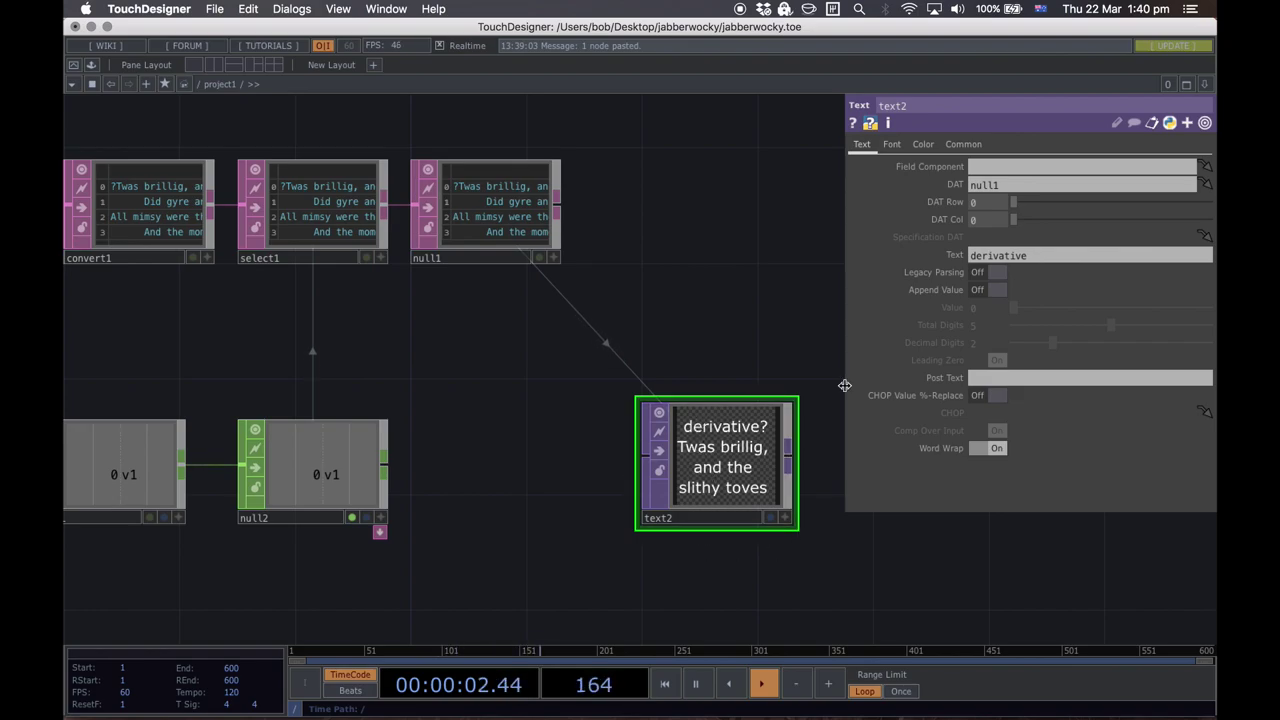
{"action": "left_click", "coordinate": [1000, 256]}
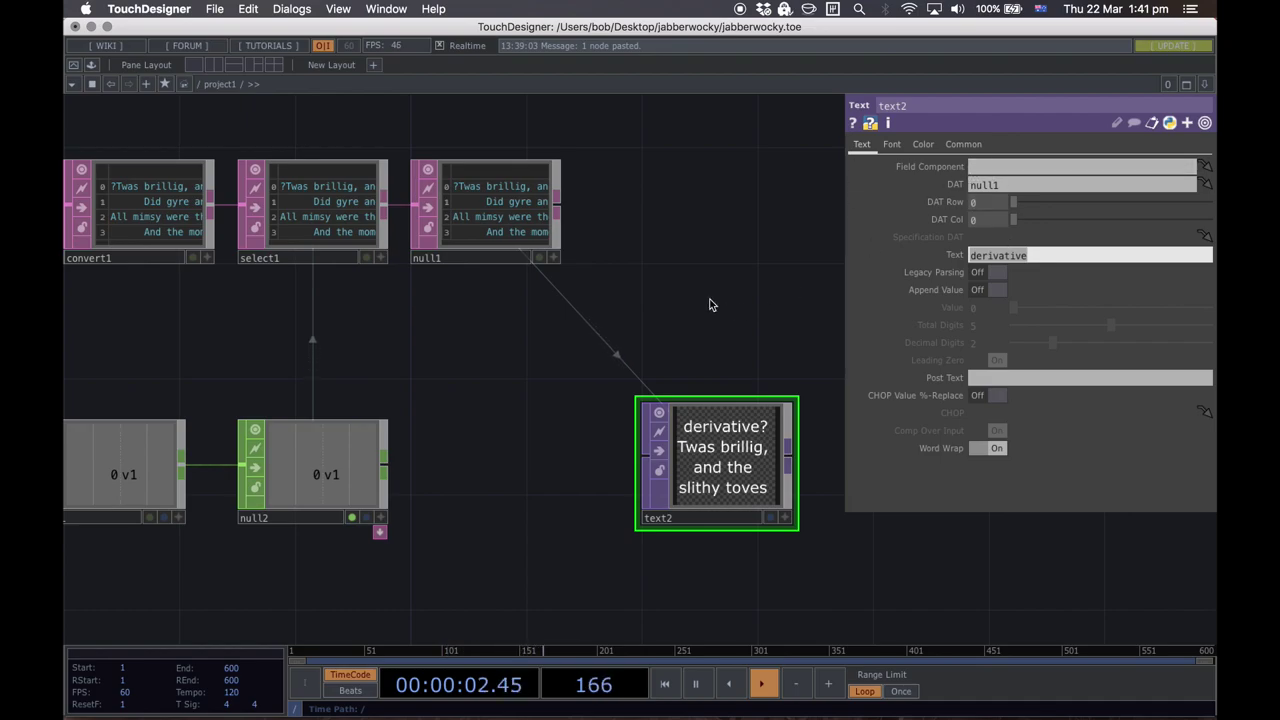
{"action": "key", "text": "BackSpace"}
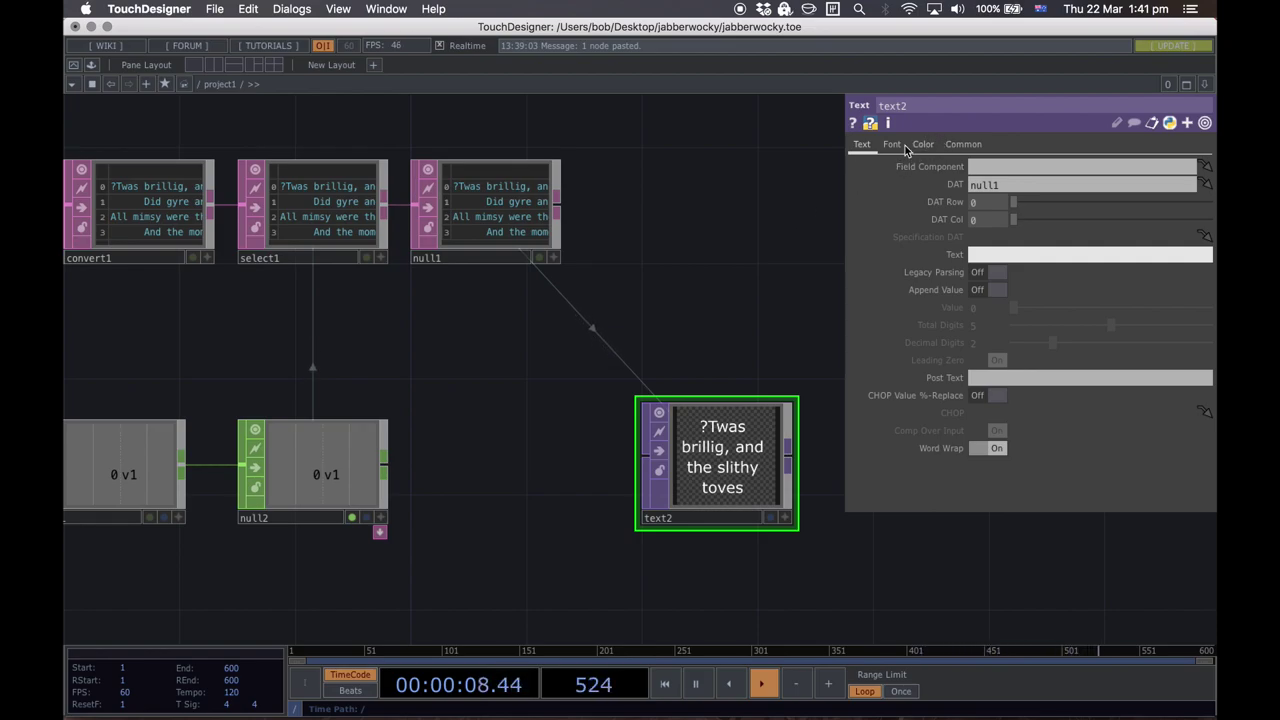
Step: Set the resolution of text2 to 1280 by 1080
{"action": "left_click", "coordinate": [963, 144]}
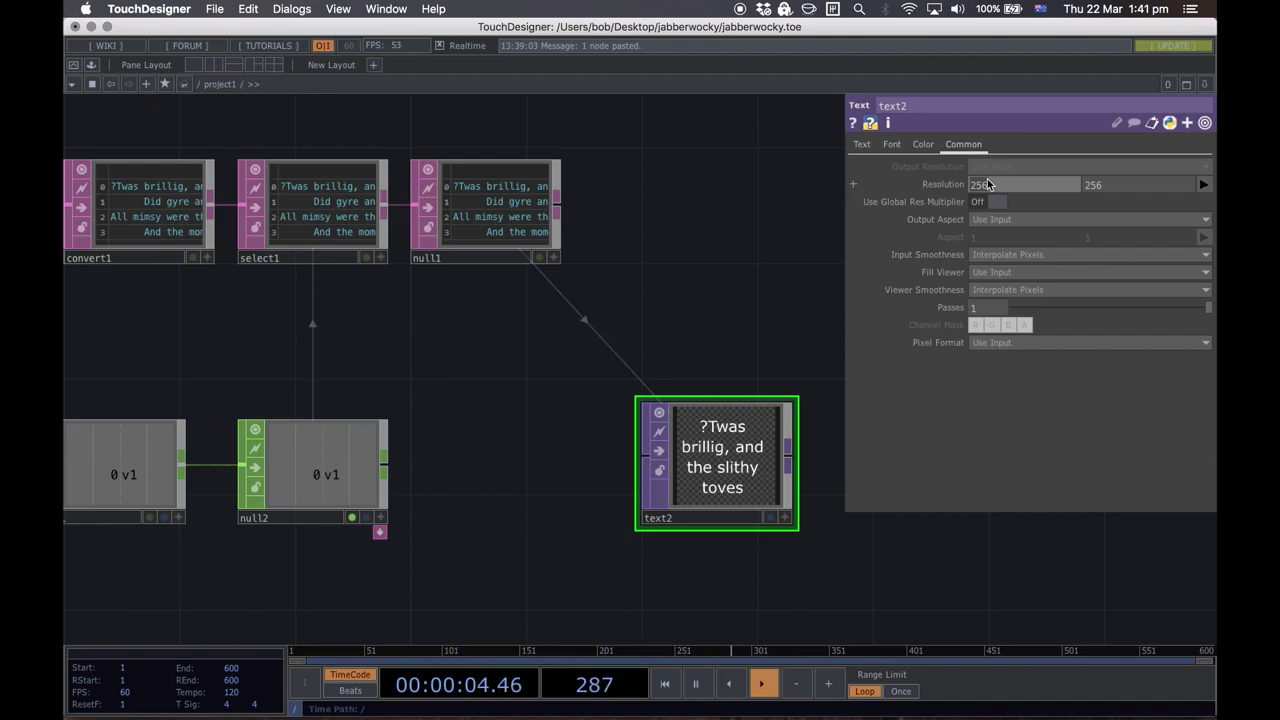
{"action": "key", "text": "Tab"}
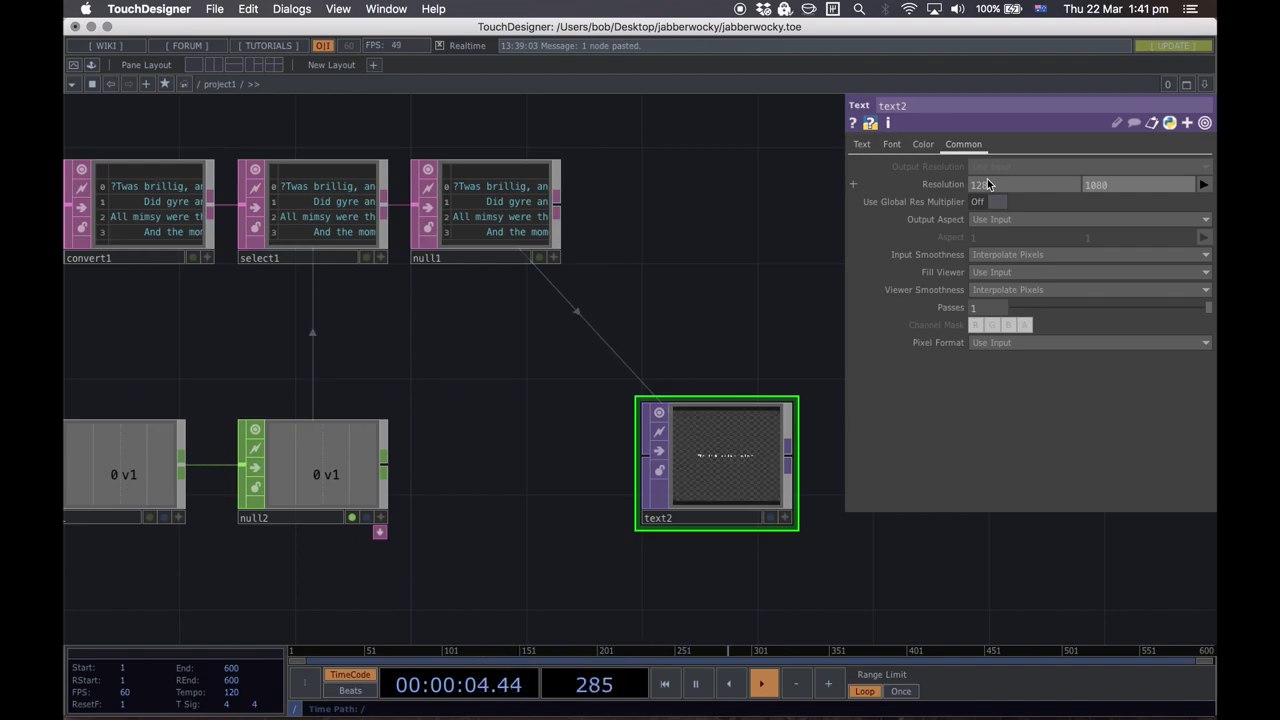
{"action": "left_click_drag", "start_coordinate": [613, 300], "coordinate": [542, 227]}
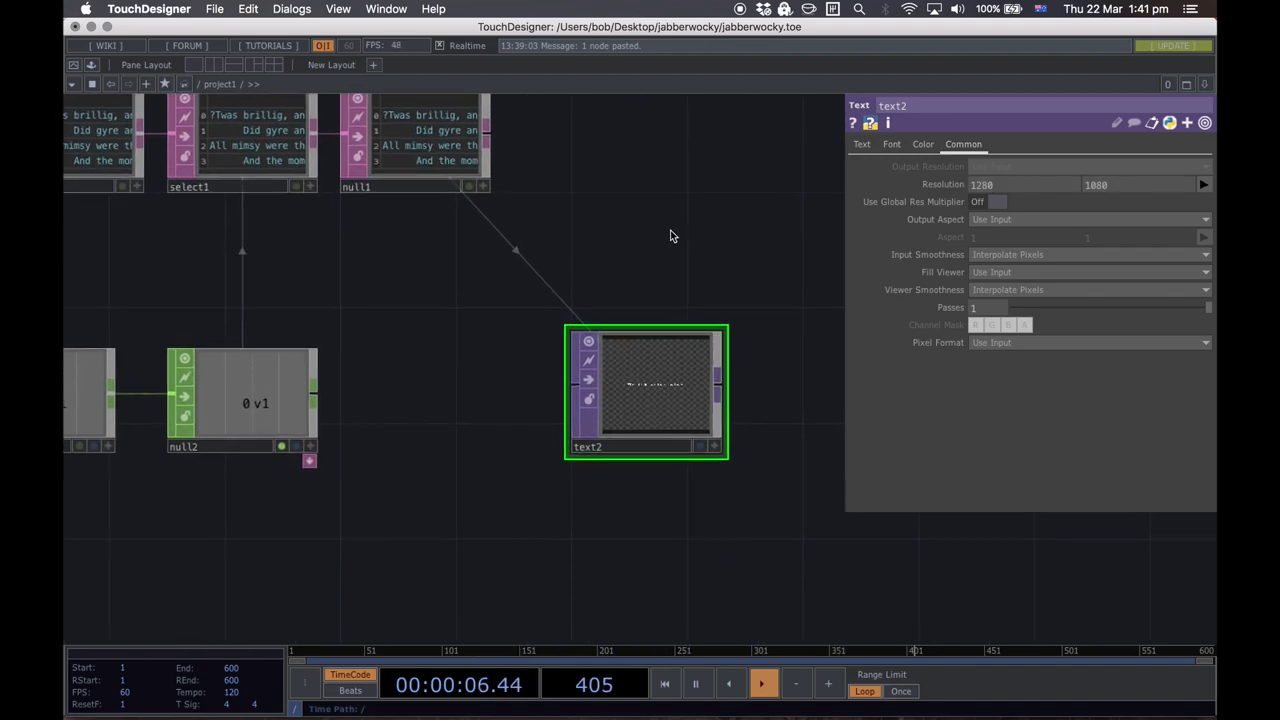
{"action": "scroll", "coordinate": [681, 226], "scroll_direction": "up", "scroll_amount": 1}
{"action": "scroll", "coordinate": [681, 226], "scroll_direction": "up", "scroll_amount": 2}
{"action": "left_click_drag", "start_coordinate": [681, 229], "coordinate": [726, 232]}
{"action": "scroll", "coordinate": [643, 294], "scroll_direction": "up", "scroll_amount": 5}
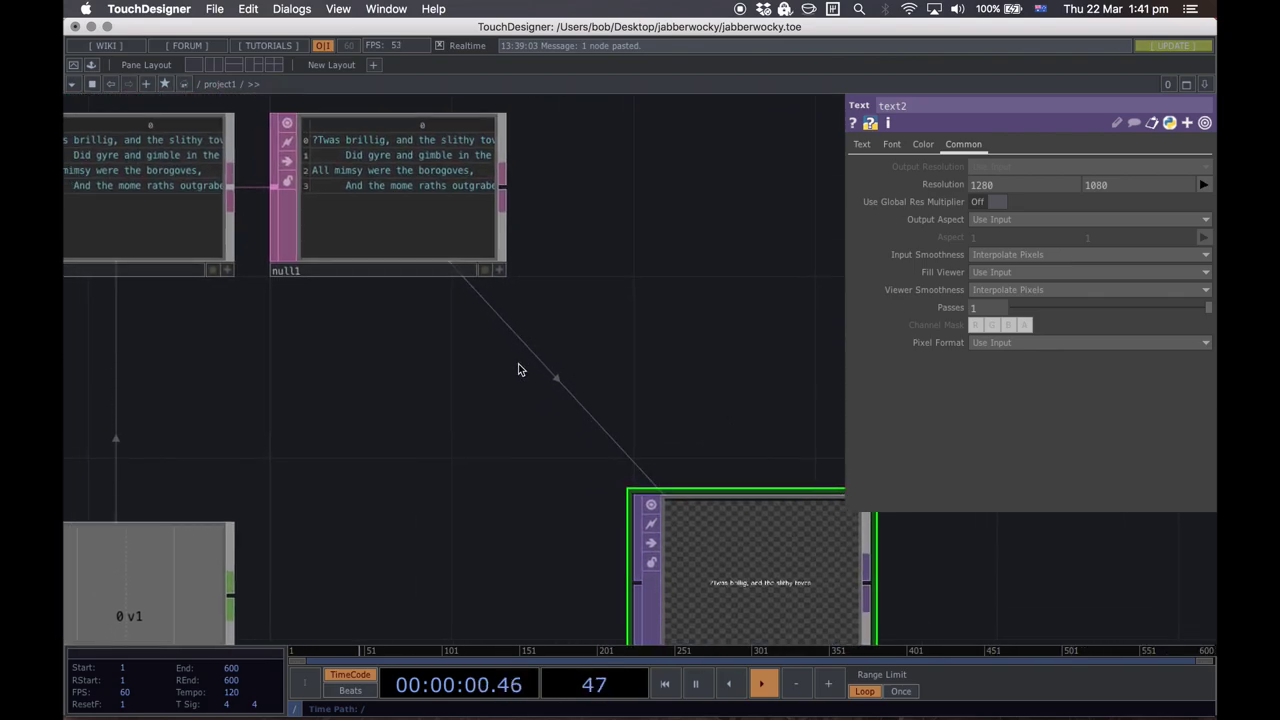
Step: Move null1 directly above text2, leaving a gap between it and select1, and show text2's text parameters
{"action": "scroll", "coordinate": [497, 379], "scroll_direction": "down", "scroll_amount": 3}
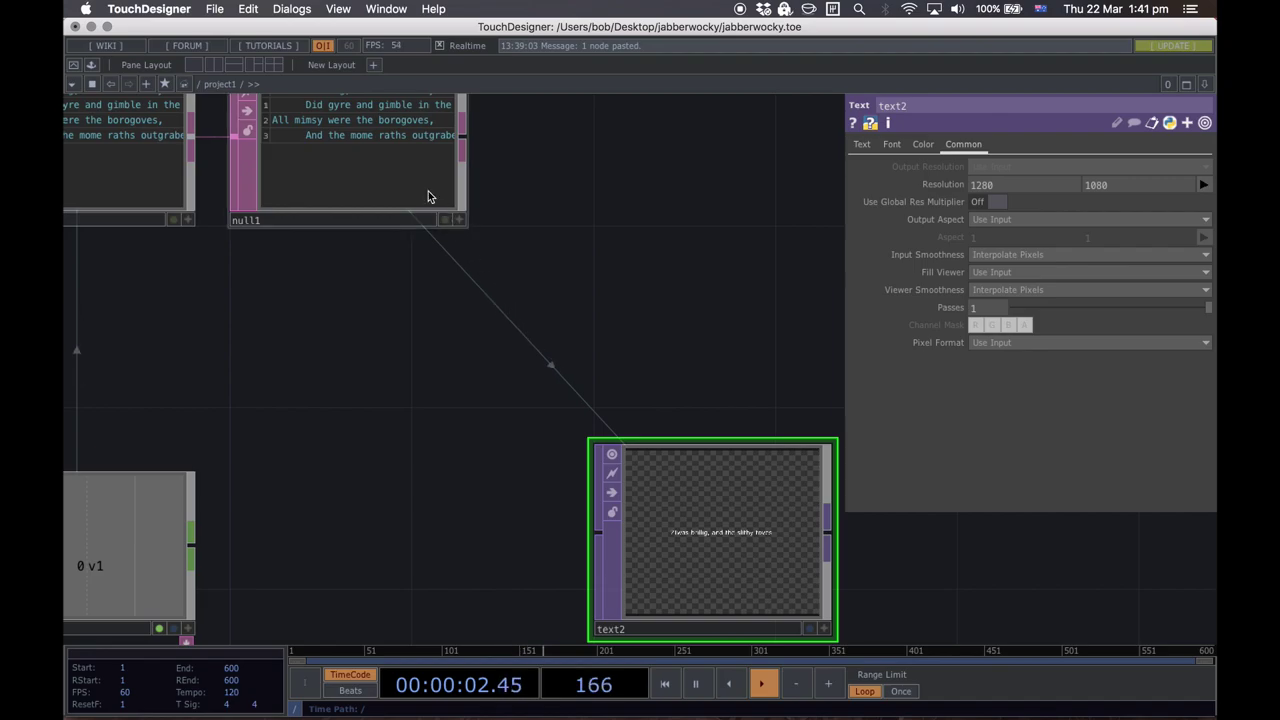
{"action": "scroll", "coordinate": [667, 498], "scroll_direction": "up", "scroll_amount": 5}
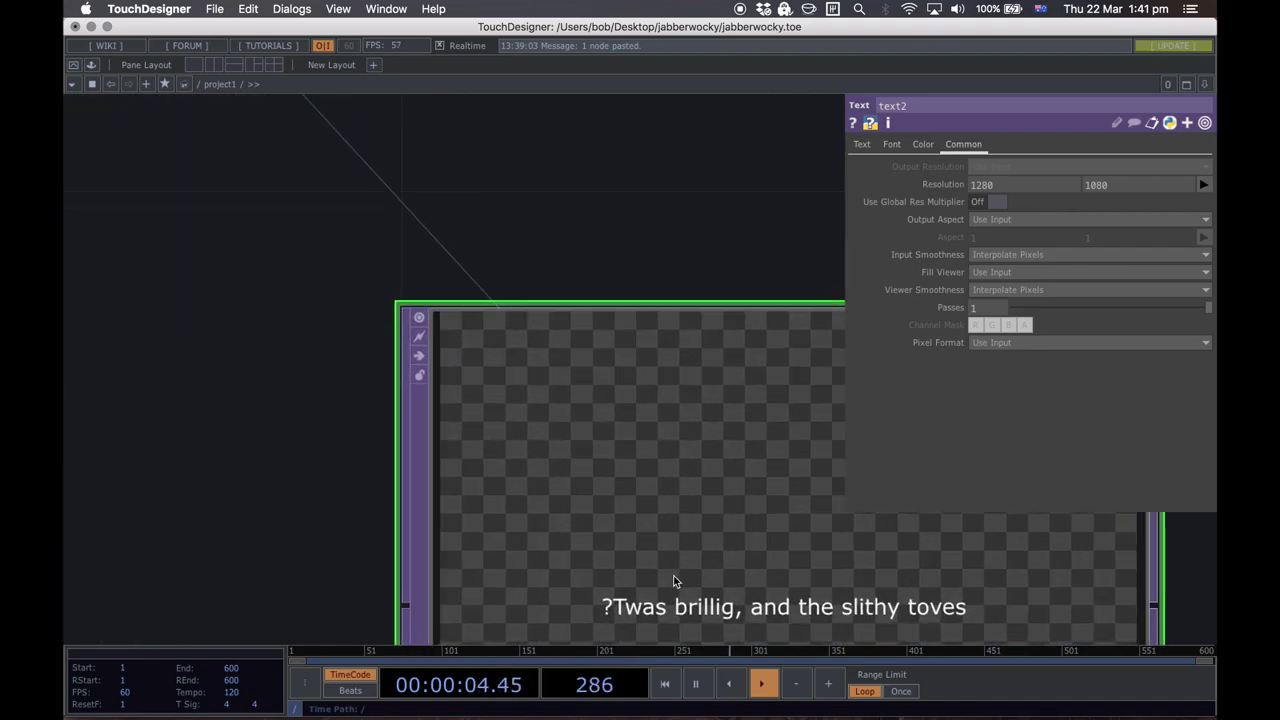
{"action": "scroll", "coordinate": [671, 565], "scroll_direction": "down", "scroll_amount": 5}
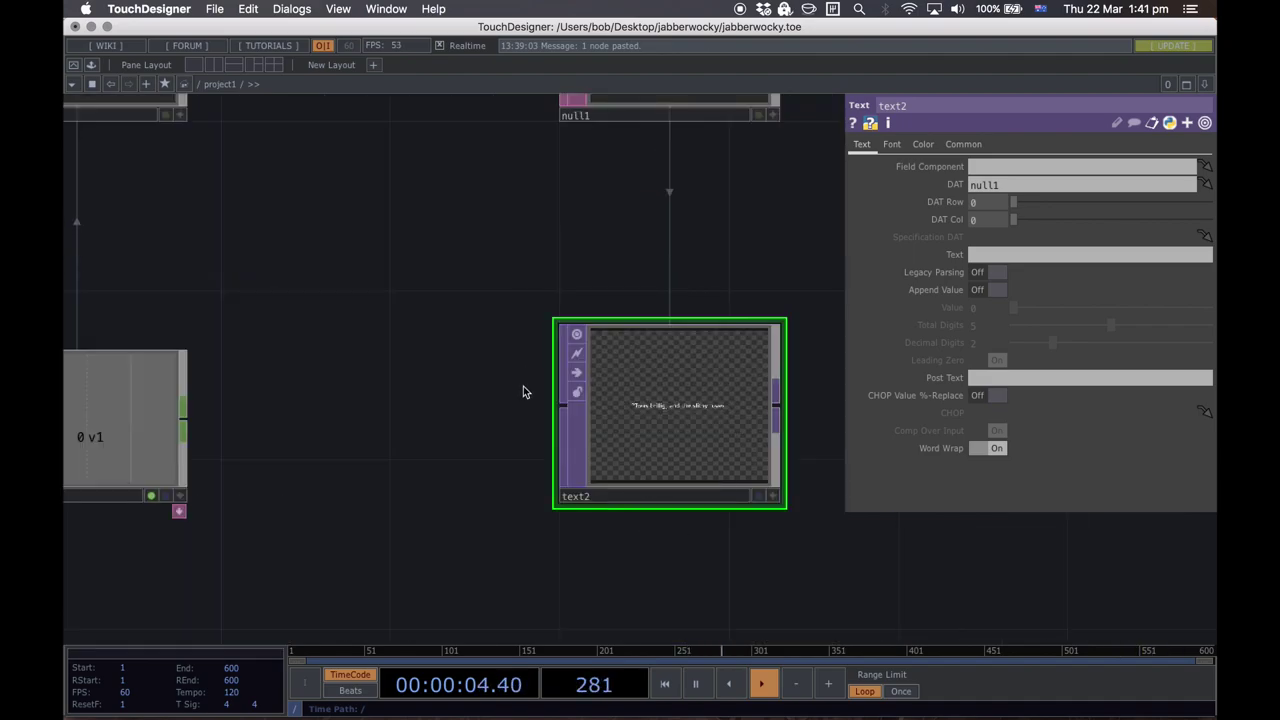
Step: Compare the stanza rows held in select1 and null1 with the text rendered by text2
{"action": "scroll", "coordinate": [354, 323], "scroll_direction": "up", "scroll_amount": 2}
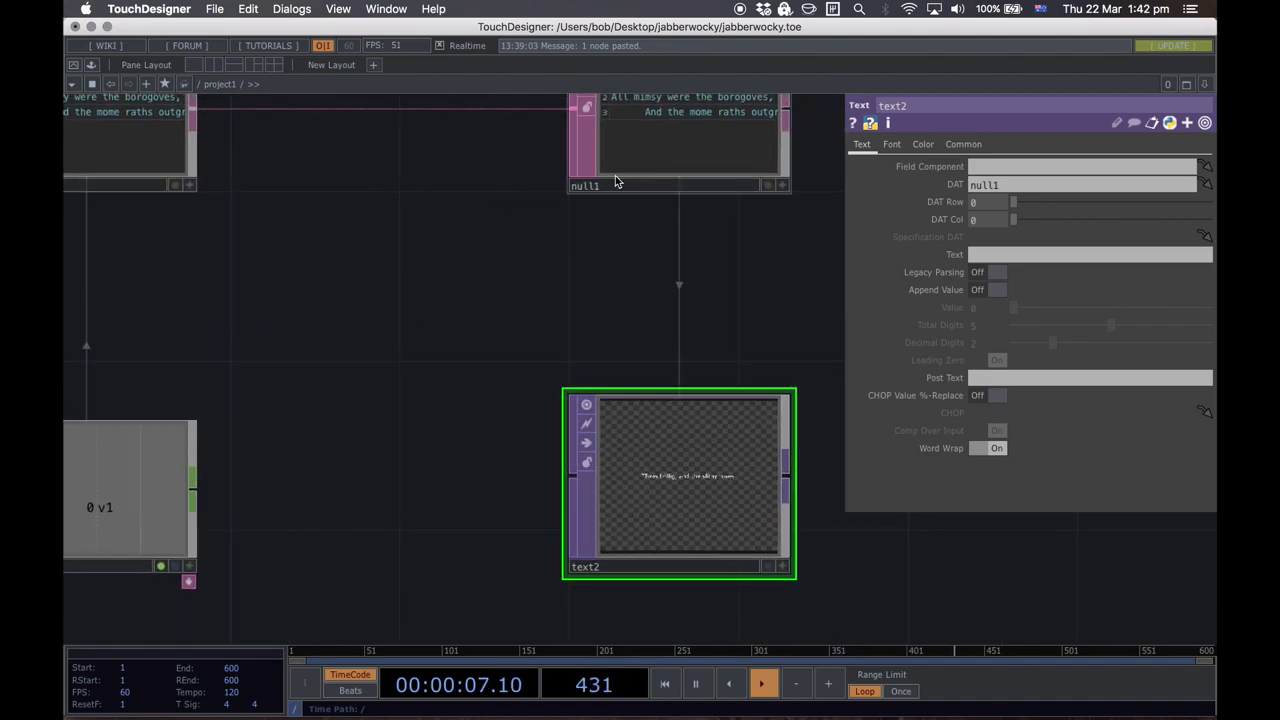
{"action": "scroll", "coordinate": [450, 294], "scroll_direction": "up", "scroll_amount": 2}
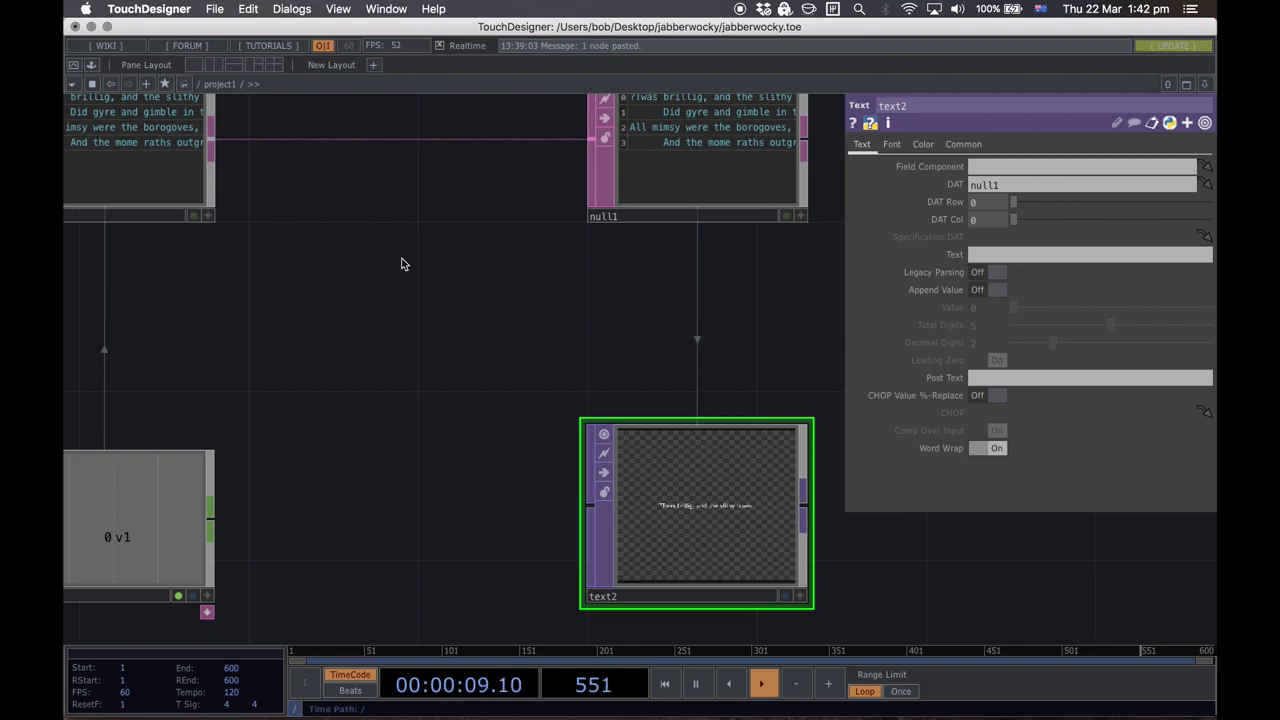
{"action": "scroll", "coordinate": [678, 227], "scroll_direction": "up", "scroll_amount": 3}
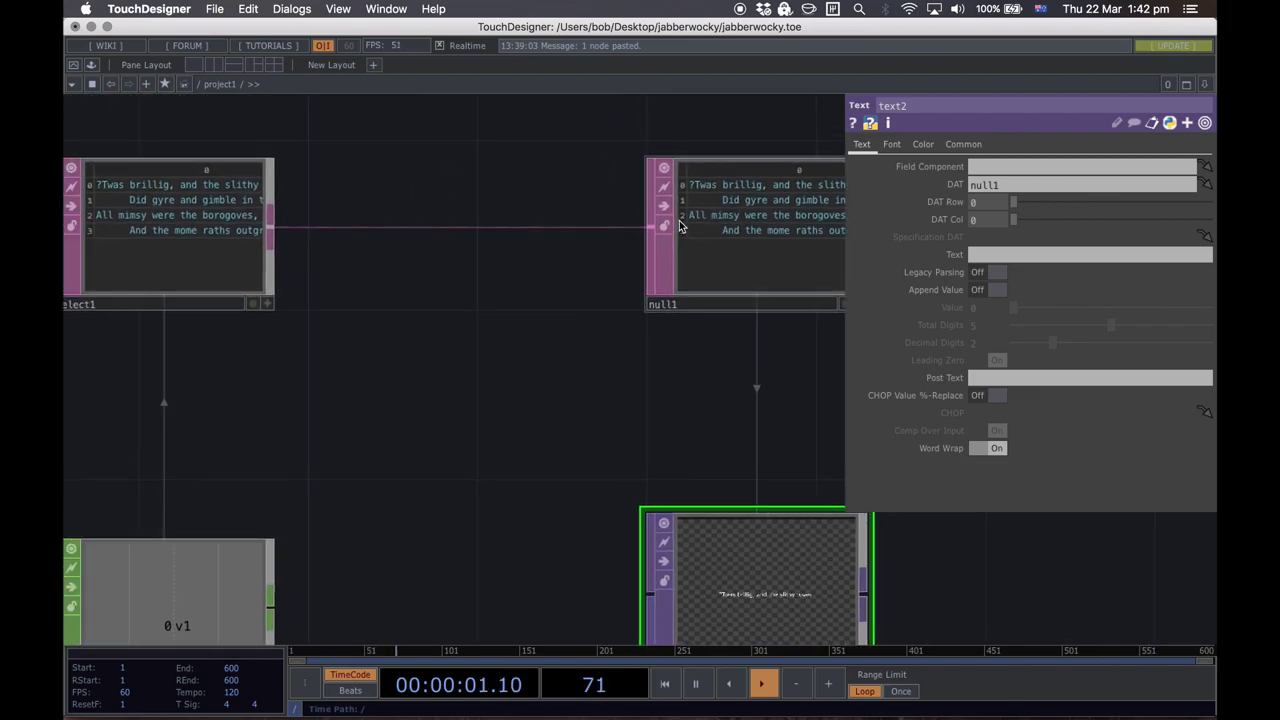
{"action": "left_click", "coordinate": [712, 190]}
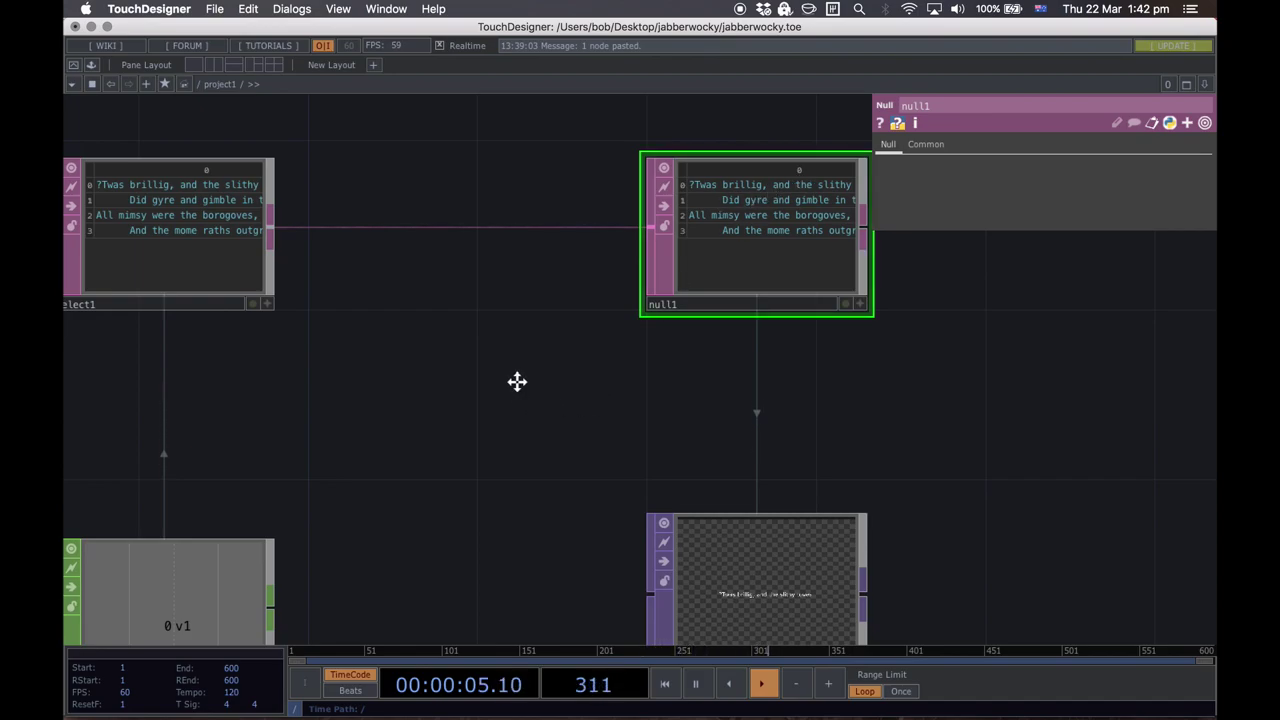
{"action": "scroll", "coordinate": [517, 381], "scroll_direction": "down", "scroll_amount": 2}
{"action": "scroll", "coordinate": [517, 381], "scroll_direction": "right", "scroll_amount": 3}
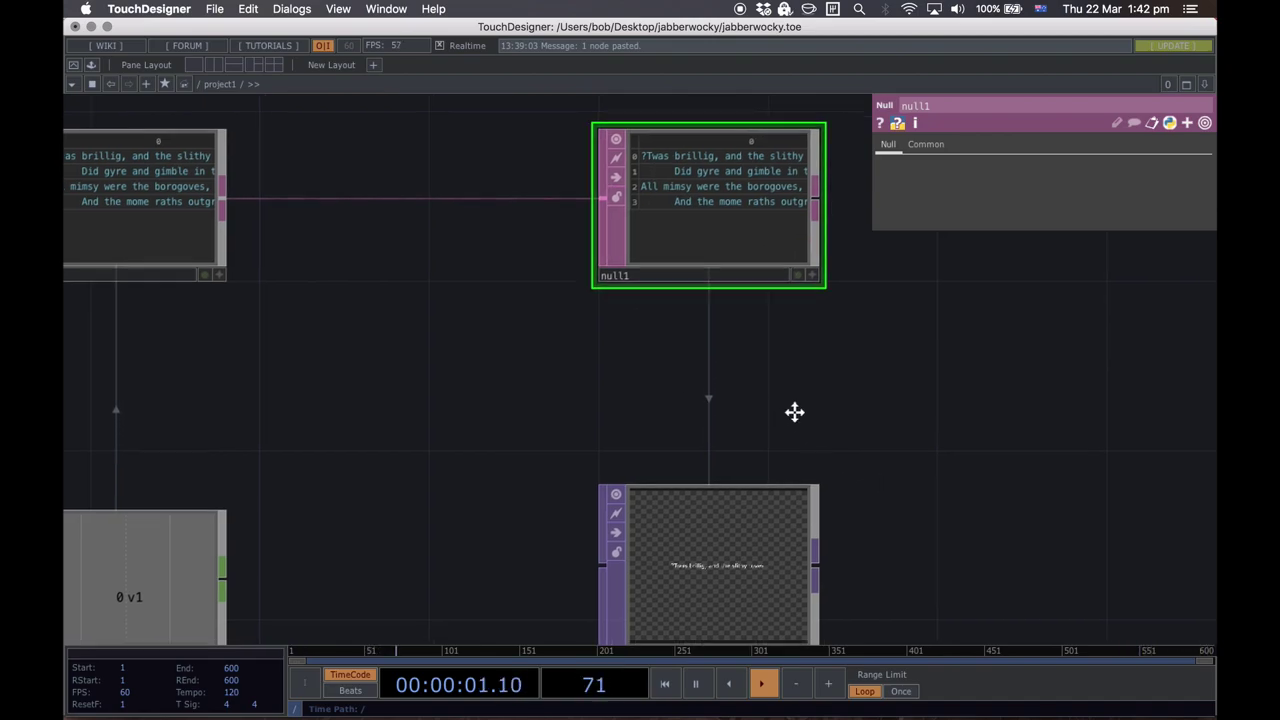
{"action": "scroll", "coordinate": [794, 411], "scroll_direction": "down", "scroll_amount": 5}
{"action": "scroll", "coordinate": [794, 411], "scroll_direction": "right", "scroll_amount": 6}
{"action": "left_click_drag", "start_coordinate": [699, 372], "coordinate": [601, 310]}
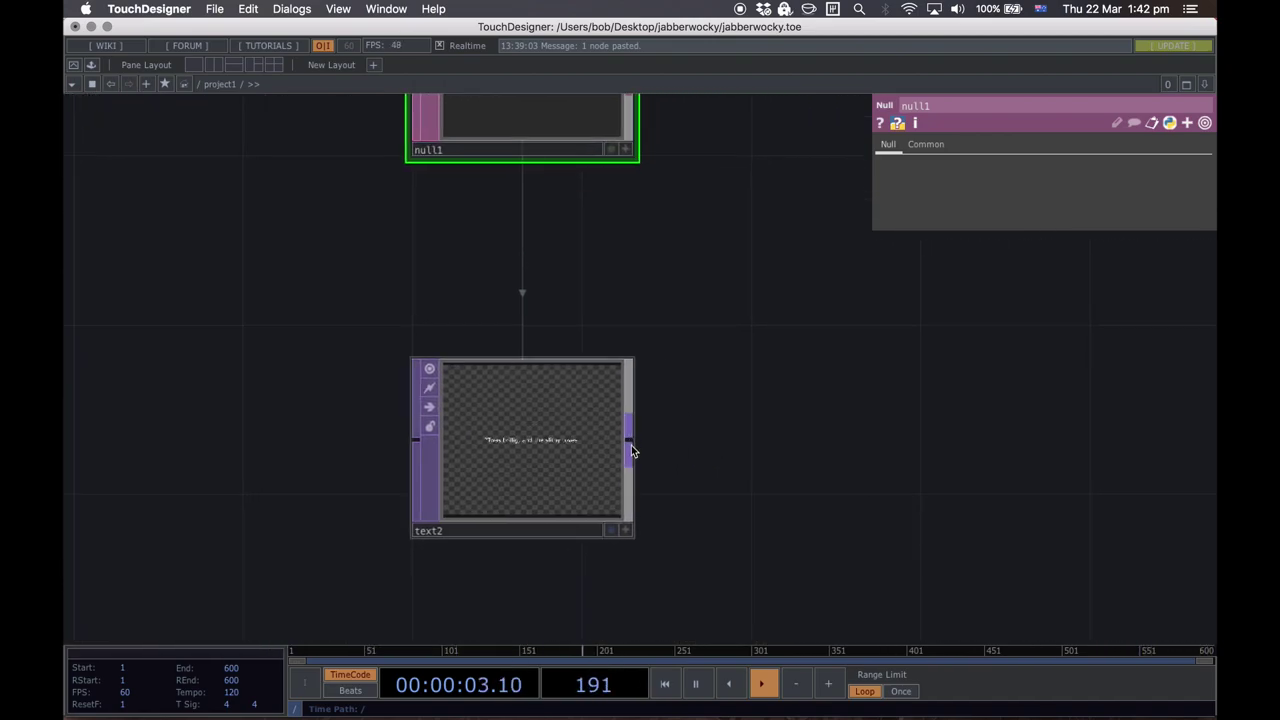
Step: Add a Null TOP beside text2 and connect text2's output to it
{"action": "left_click_drag", "start_coordinate": [628, 446], "coordinate": [585, 438]}
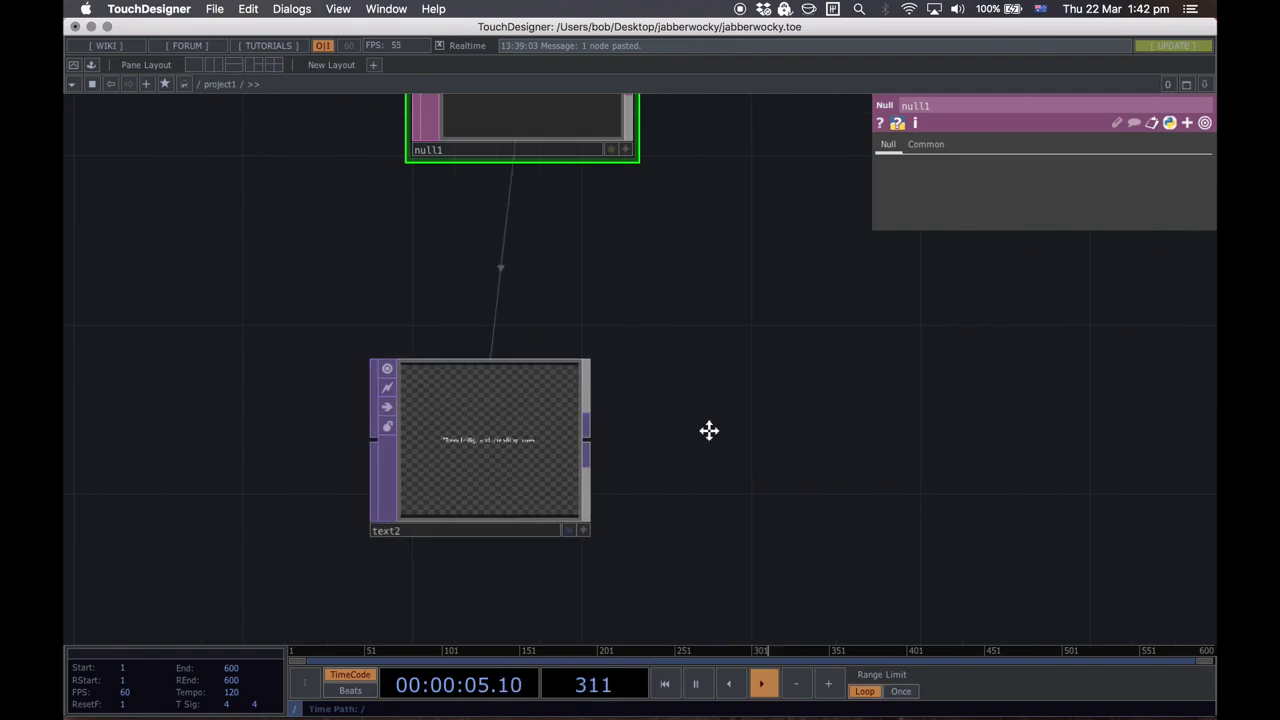
{"action": "key", "text": "Tab"}
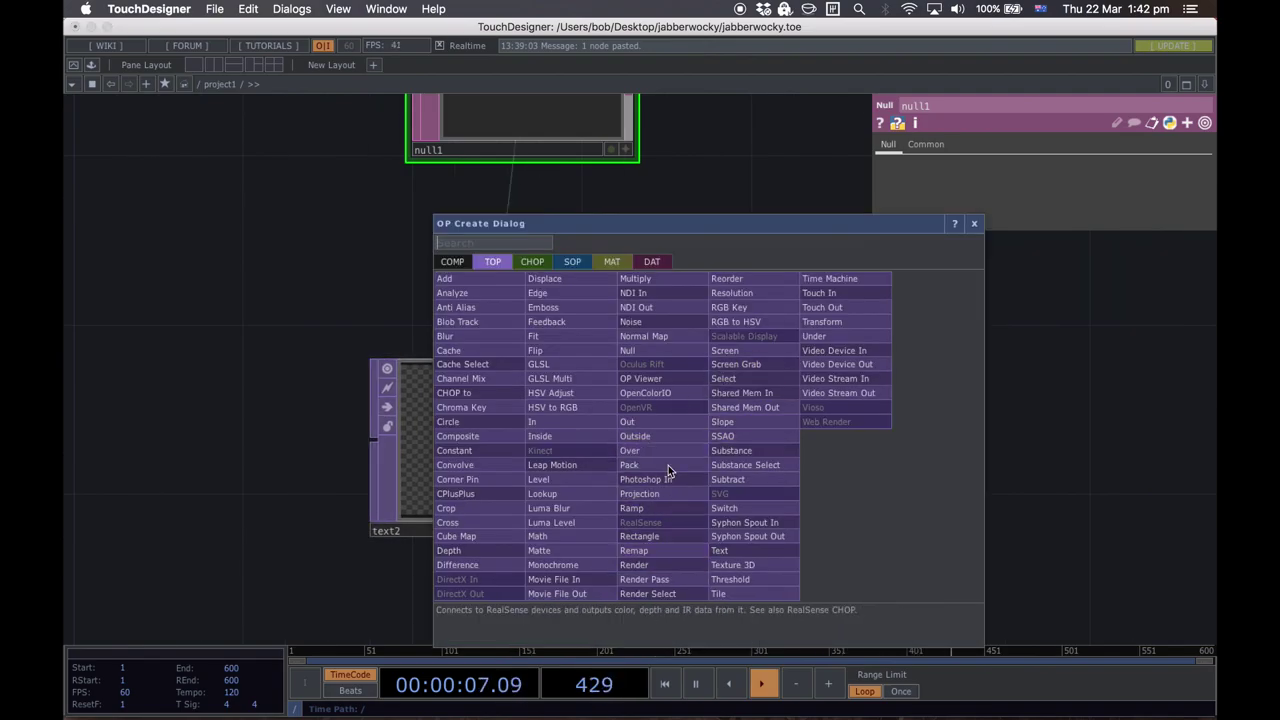
{"action": "type", "text": "nul"}
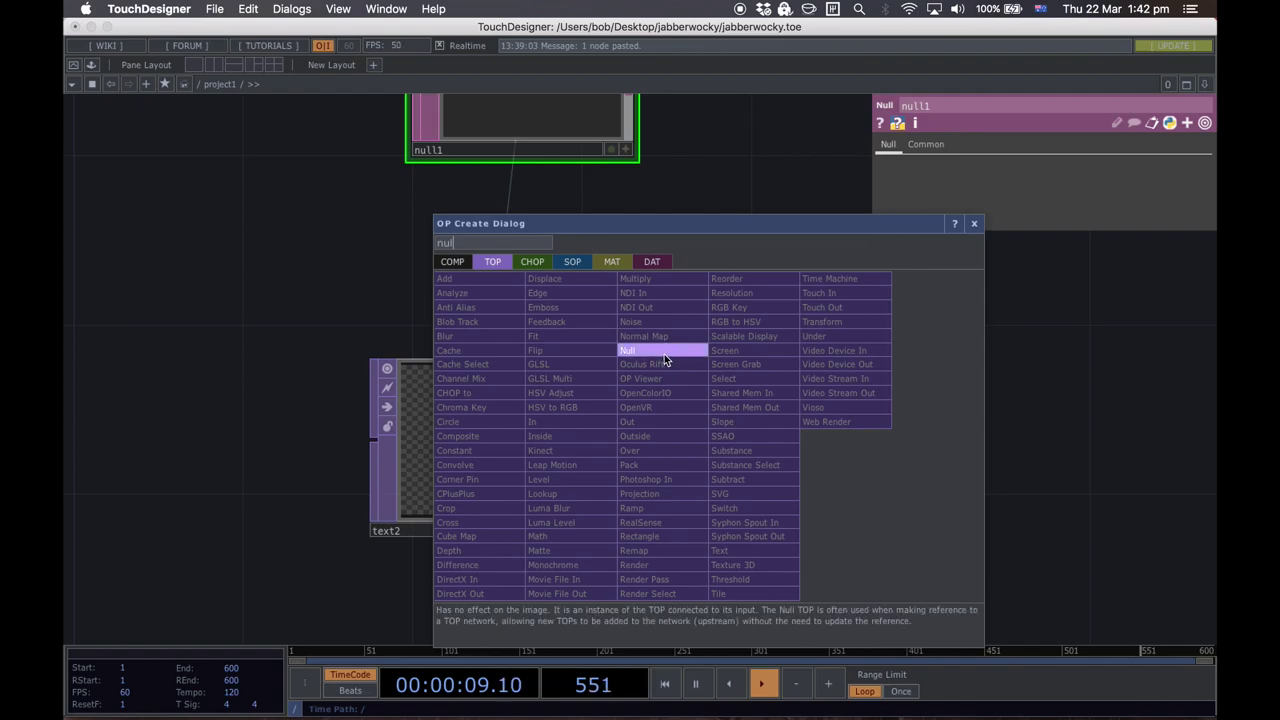
{"action": "left_click", "coordinate": [645, 351]}
{"action": "left_click", "coordinate": [857, 443]}
{"action": "left_click", "coordinate": [591, 447]}
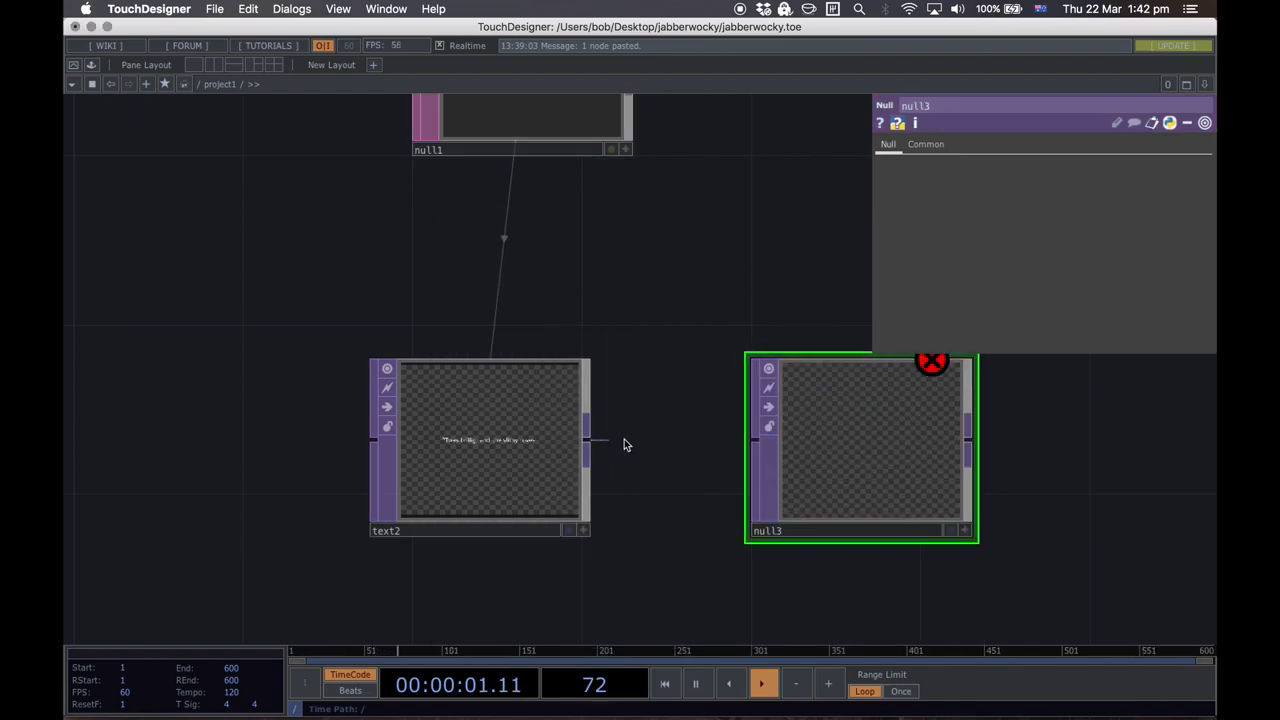
{"action": "left_click", "coordinate": [790, 455]}
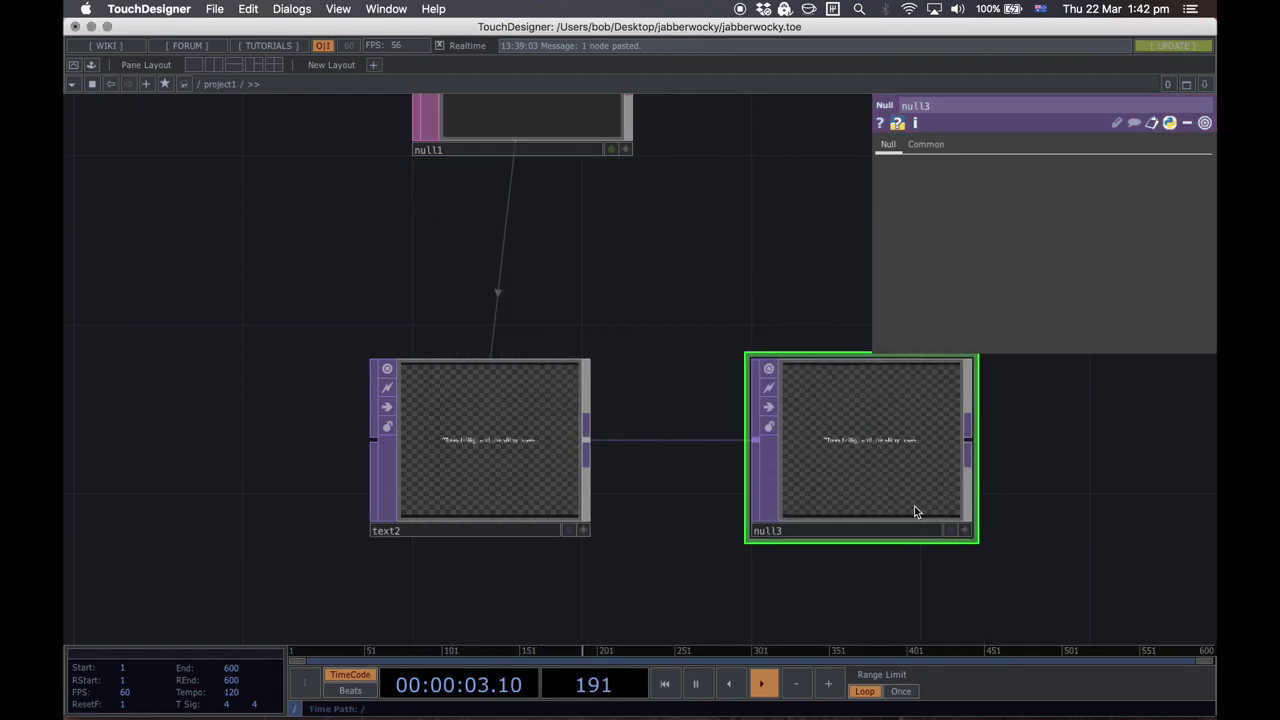
Step: Display the null3 TOP as the network background and realign text2 directly below null1
{"action": "left_click", "coordinate": [947, 531]}
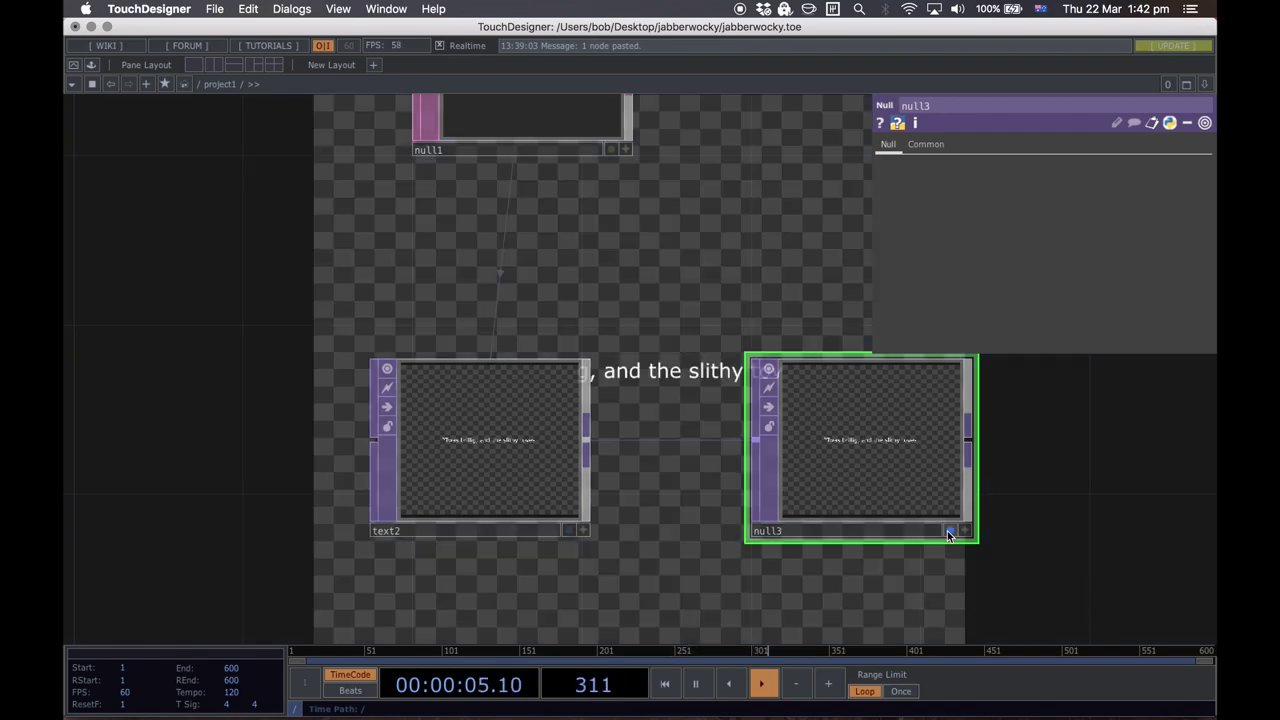
{"action": "left_click_drag", "start_coordinate": [354, 303], "coordinate": [487, 336]}
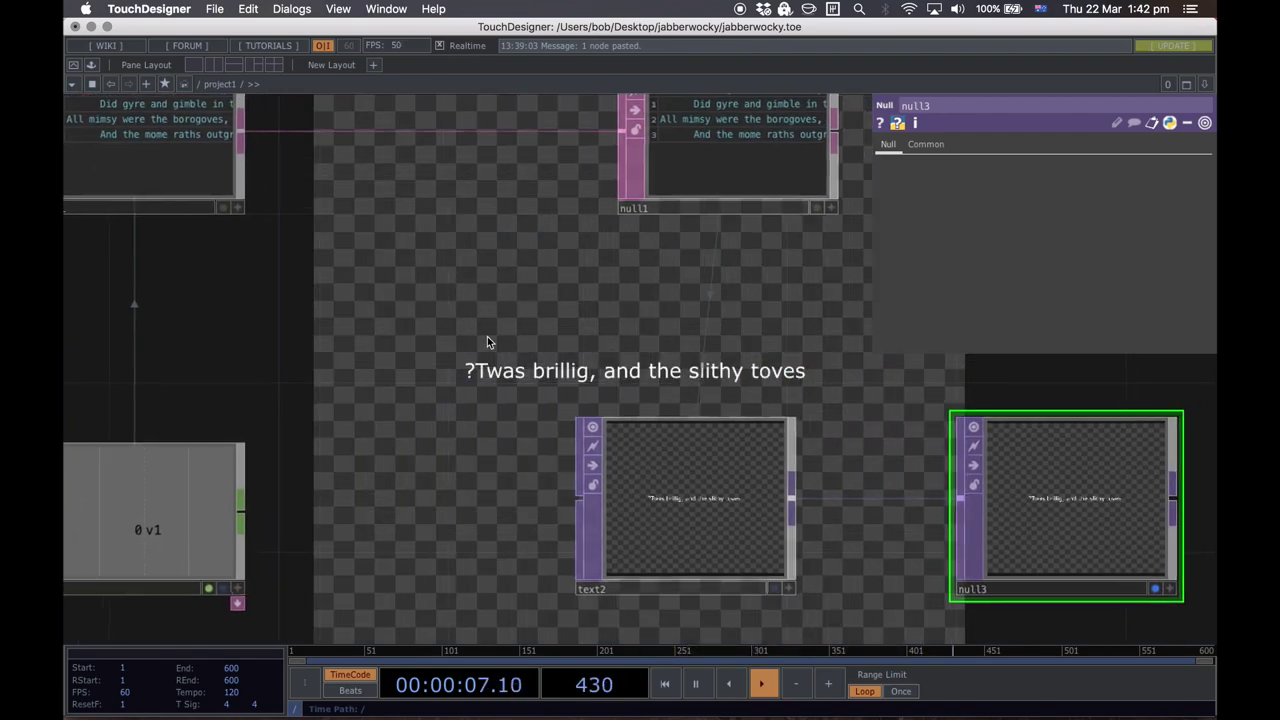
{"action": "mouse_move", "coordinate": [665, 301]}
{"action": "left_mouse_down"}
{"action": "mouse_move", "coordinate": [594, 317]}
{"action": "mouse_move", "coordinate": [620, 340]}
{"action": "mouse_move", "coordinate": [809, 354]}
{"action": "mouse_move", "coordinate": [651, 294]}
{"action": "mouse_move", "coordinate": [665, 300]}
{"action": "left_mouse_up"}
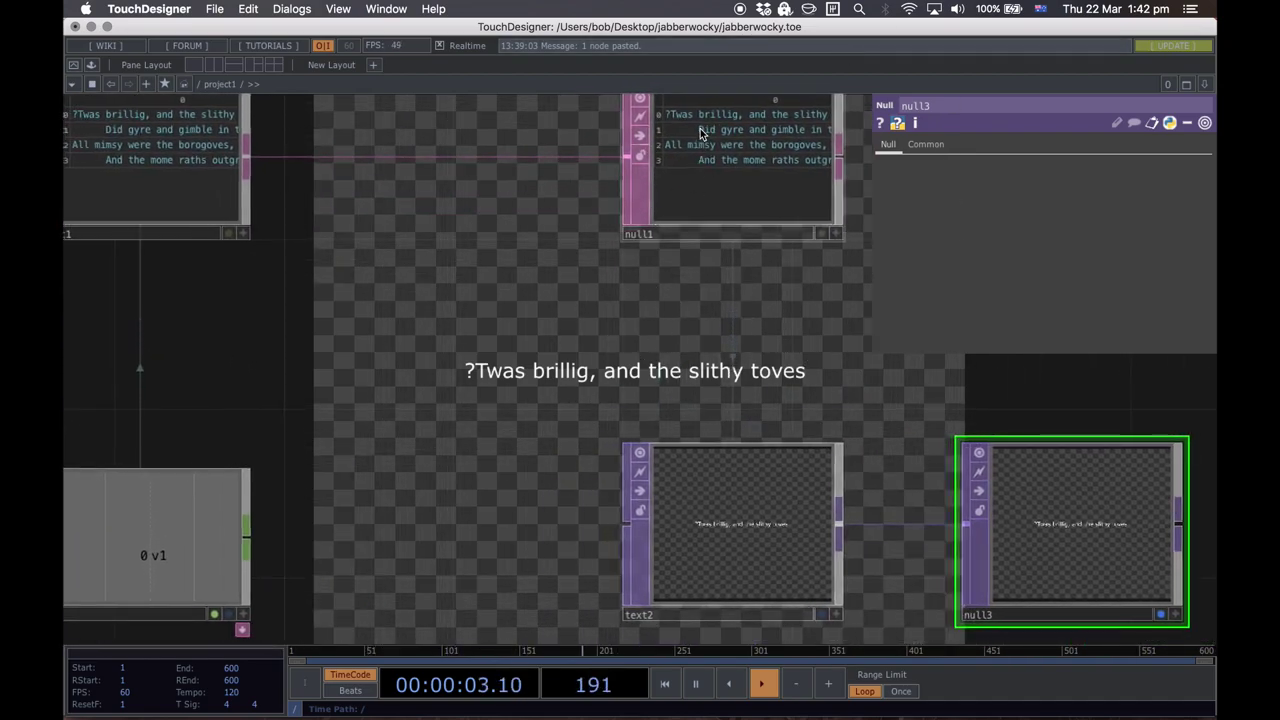
{"action": "left_click_drag", "start_coordinate": [417, 289], "coordinate": [563, 403]}
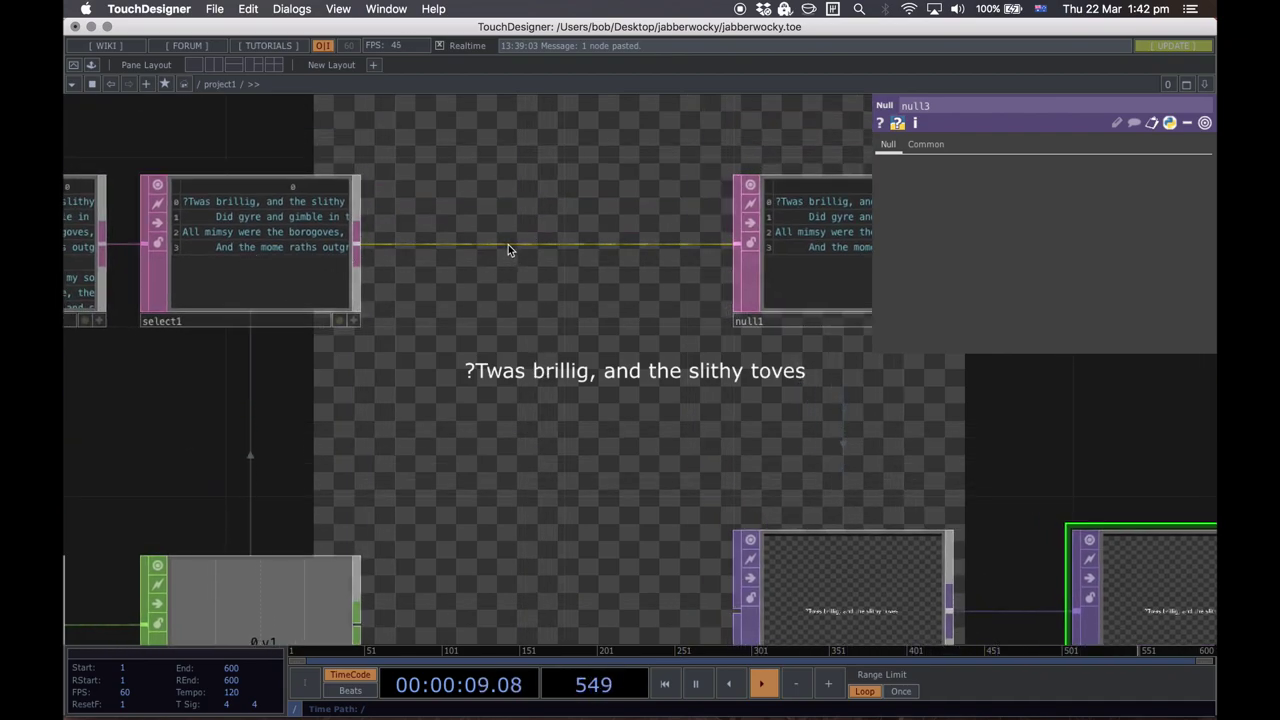
Step: Insert a Convert DAT into the connection between select1 and null1
{"action": "right_click", "coordinate": [508, 244]}
{"action": "left_click", "coordinate": [547, 221]}
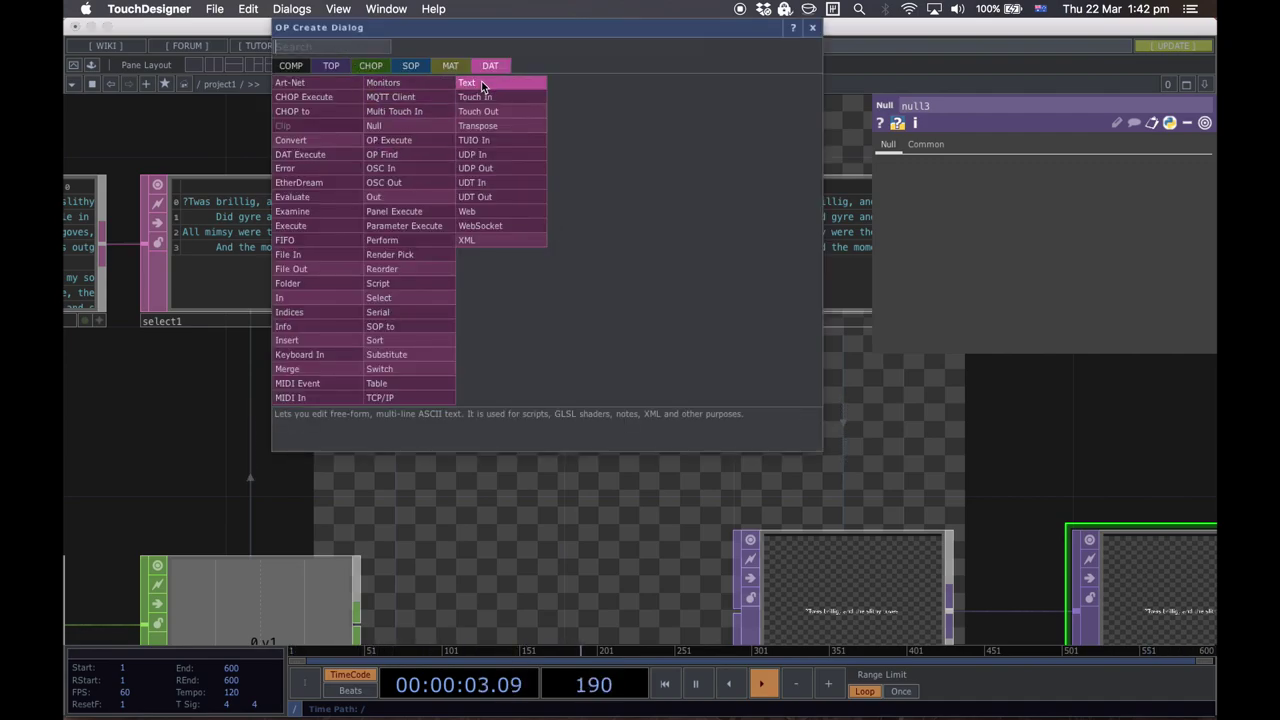
{"action": "type", "text": "co"}
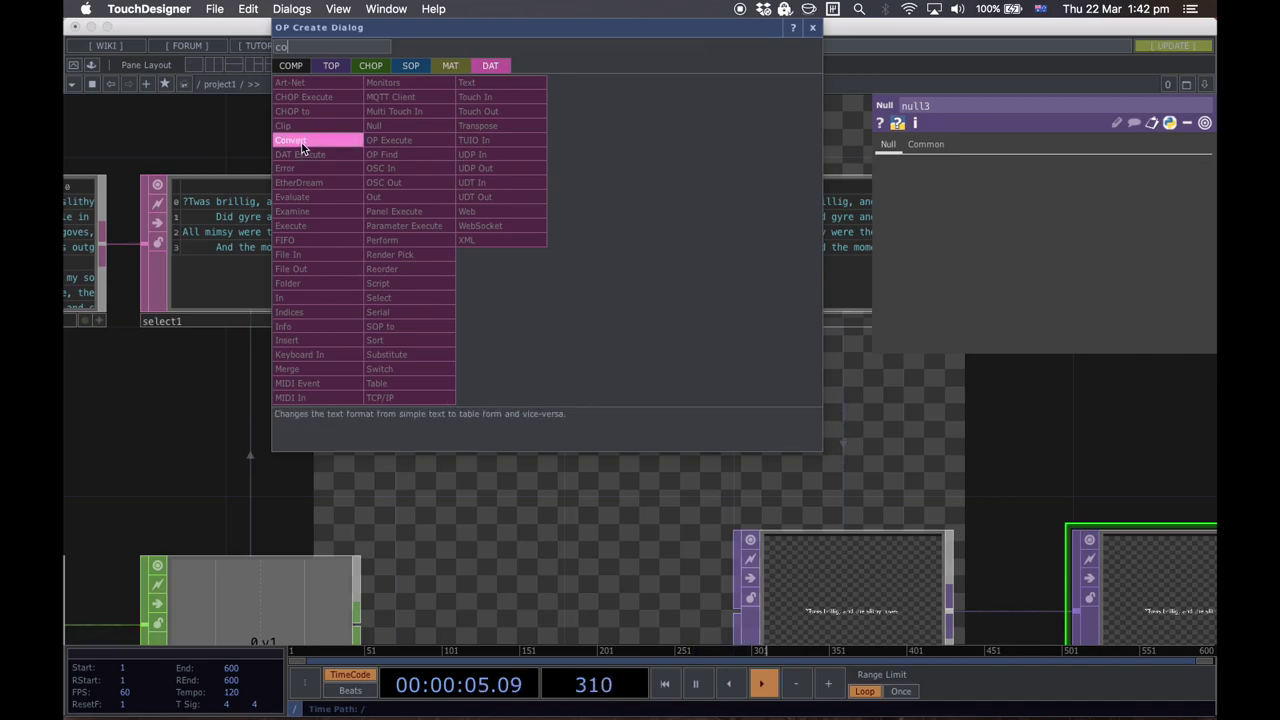
{"action": "key", "text": "Return"}
{"action": "left_click", "coordinate": [547, 242]}
{"action": "left_click_drag", "start_coordinate": [442, 396], "coordinate": [905, 409]}
{"action": "left_click_drag", "start_coordinate": [458, 429], "coordinate": [697, 418]}
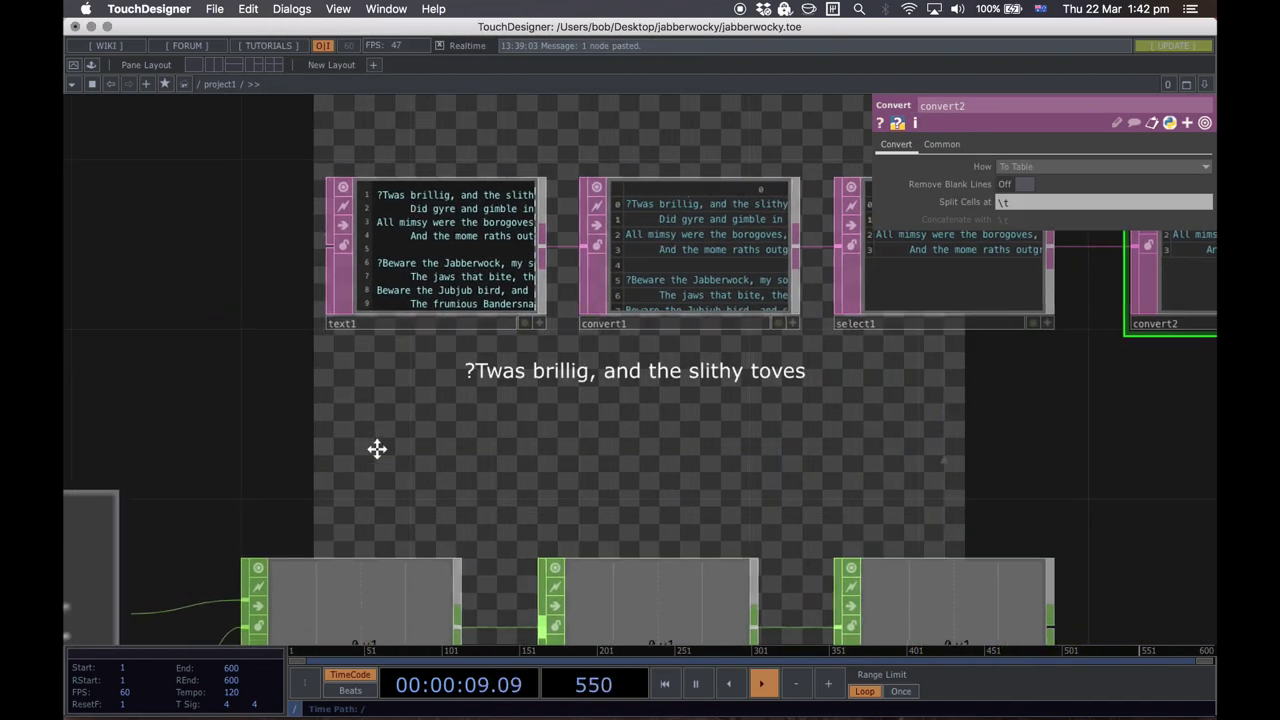
{"action": "scroll", "coordinate": [437, 443], "scroll_direction": "right", "scroll_amount": 3}
{"action": "left_click_drag", "start_coordinate": [843, 420], "coordinate": [528, 416]}
{"action": "scroll", "coordinate": [495, 465], "scroll_direction": "right", "scroll_amount": 1}
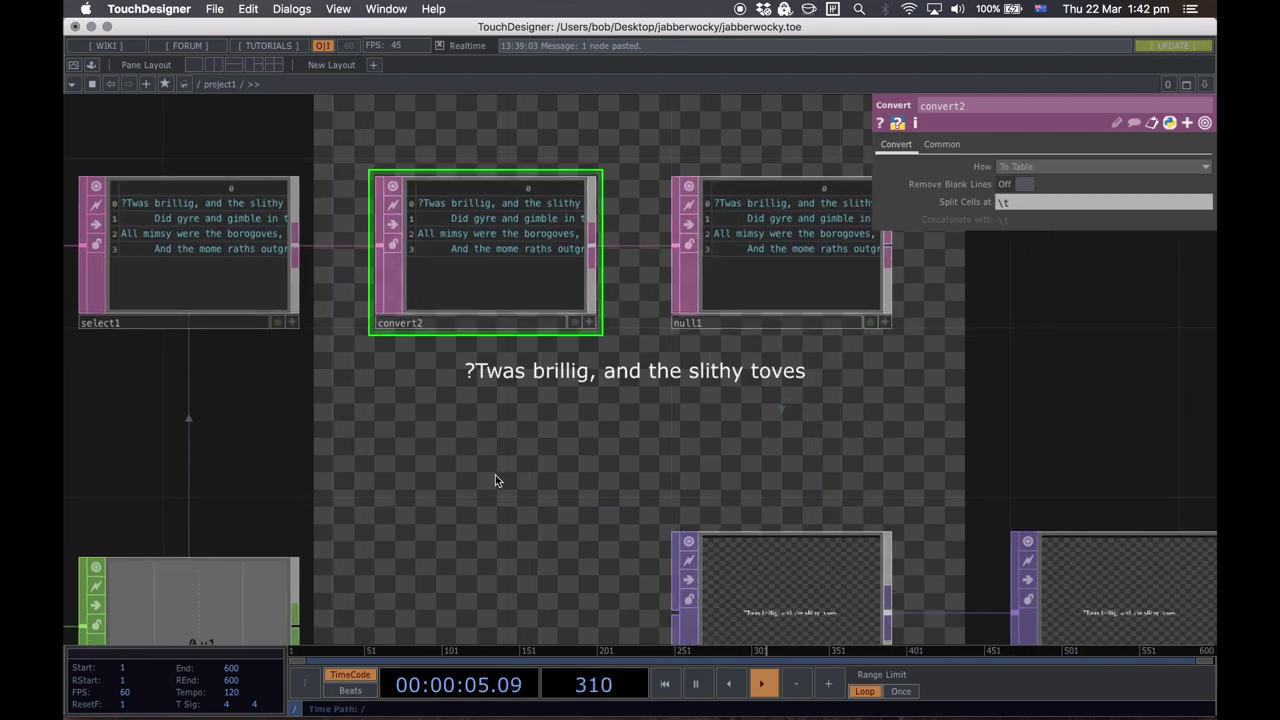
Step: Set convert2 to convert its incoming table To Text
{"action": "left_click", "coordinate": [1039, 166]}
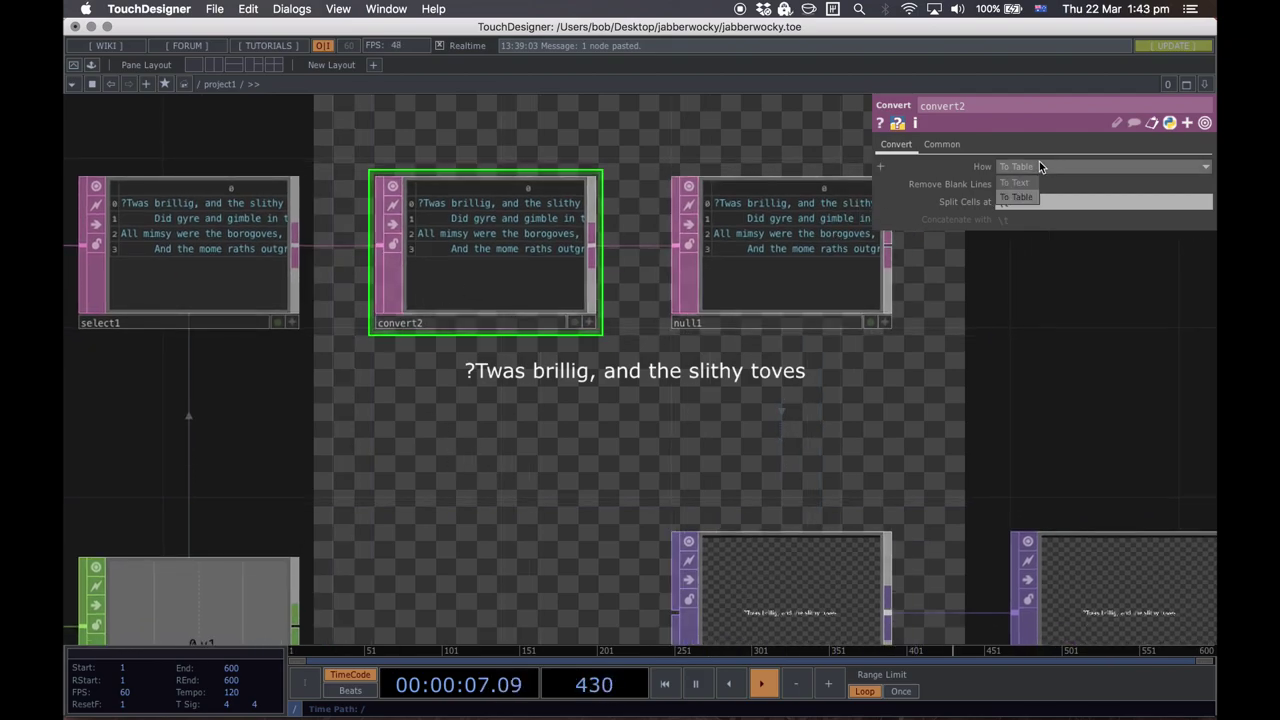
{"action": "left_click", "coordinate": [1011, 184]}
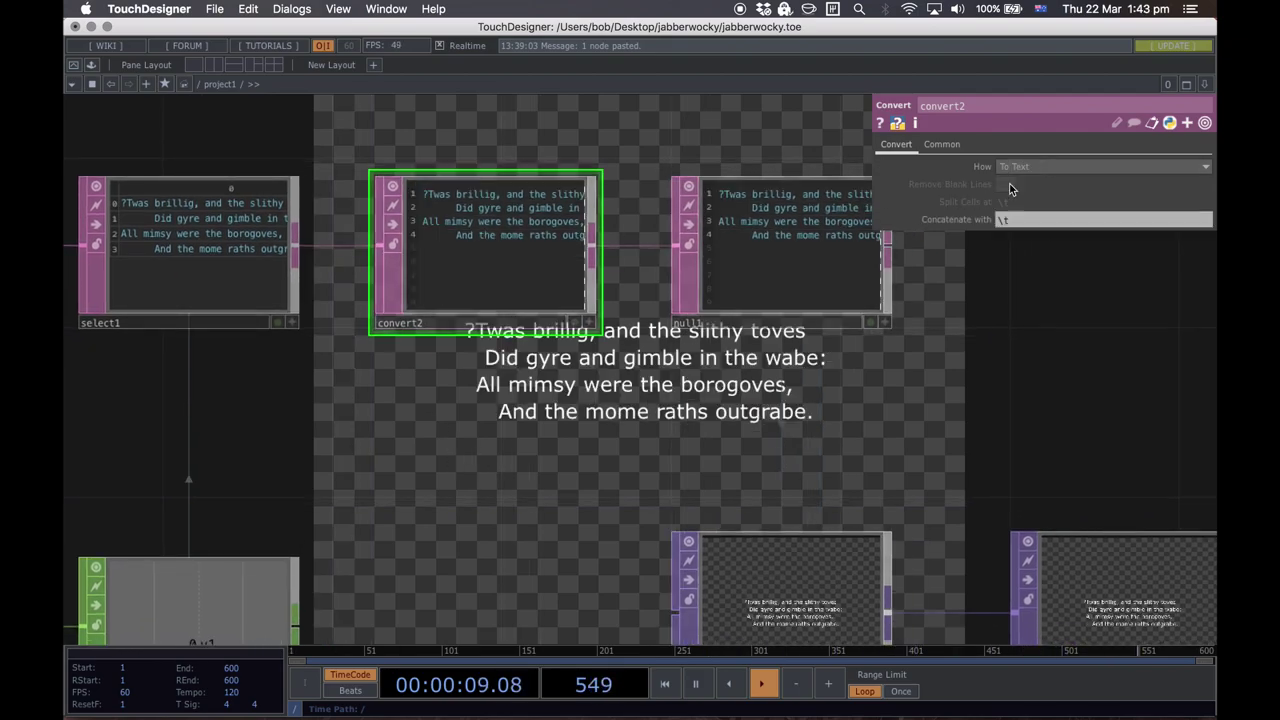
{"action": "left_click_drag", "start_coordinate": [931, 342], "coordinate": [819, 343]}
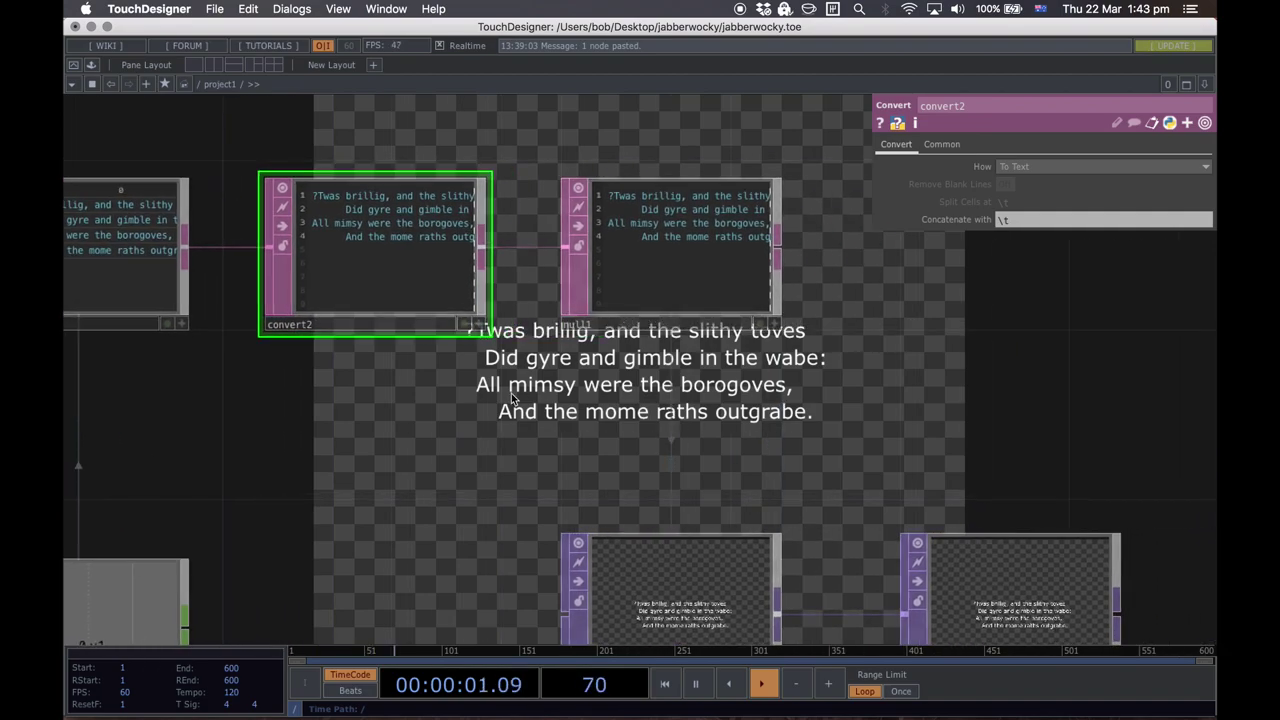
Step: Review the operator chain from text1 through select1, convert2 and null1 to the stanza rendered by text2
{"action": "left_click_drag", "start_coordinate": [311, 404], "coordinate": [864, 397]}
{"action": "scroll", "coordinate": [802, 388], "scroll_direction": "left", "scroll_amount": 2}
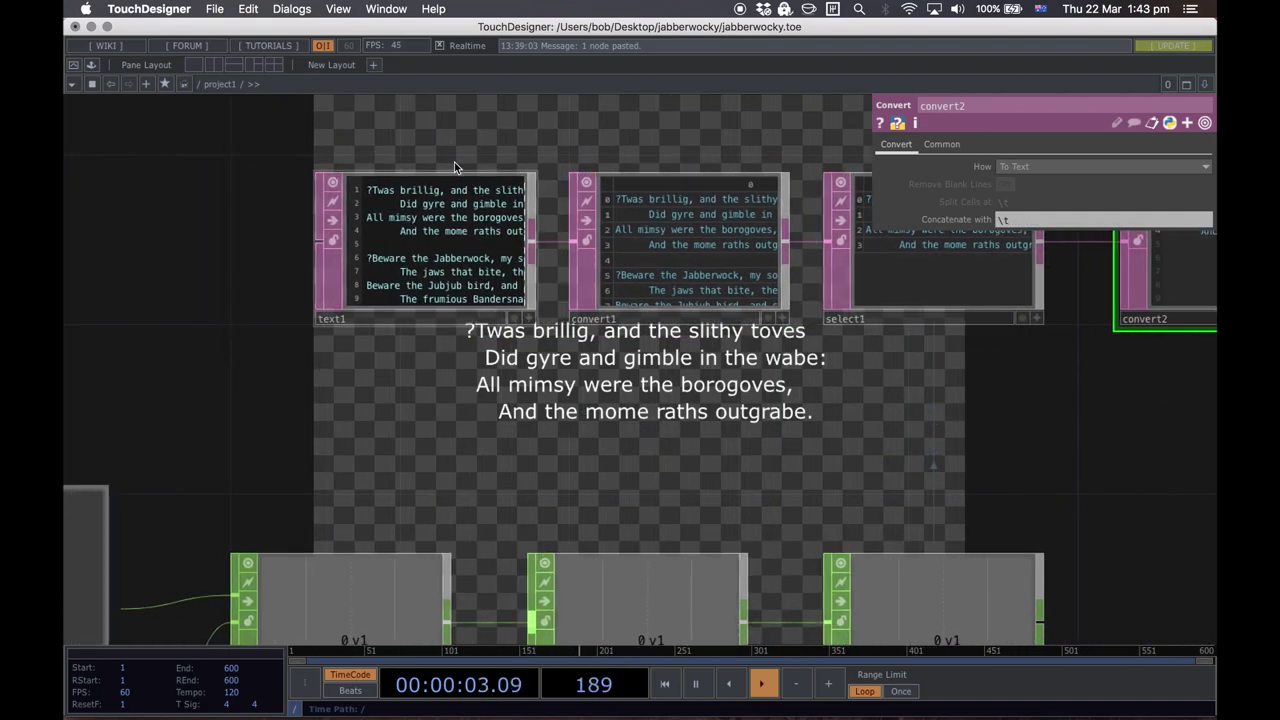
{"action": "left_click_drag", "start_coordinate": [582, 383], "coordinate": [218, 394]}
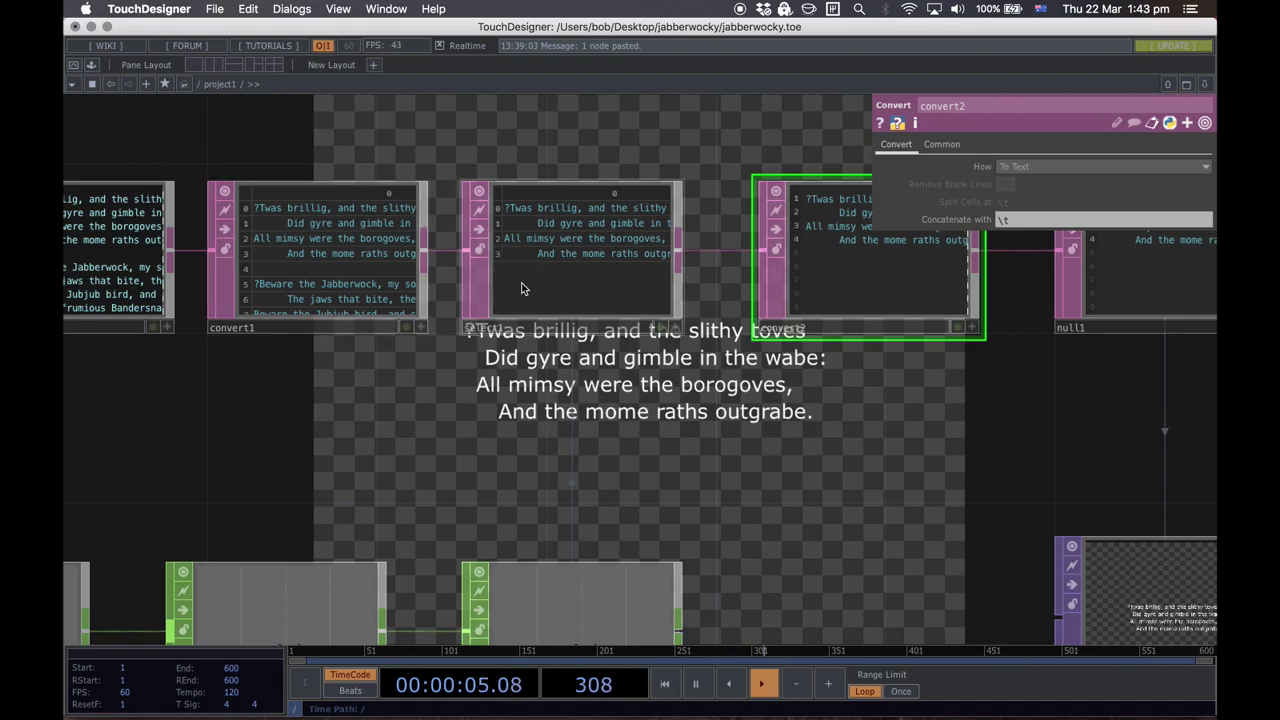
{"action": "scroll", "coordinate": [387, 204], "scroll_direction": "right", "scroll_amount": 3}
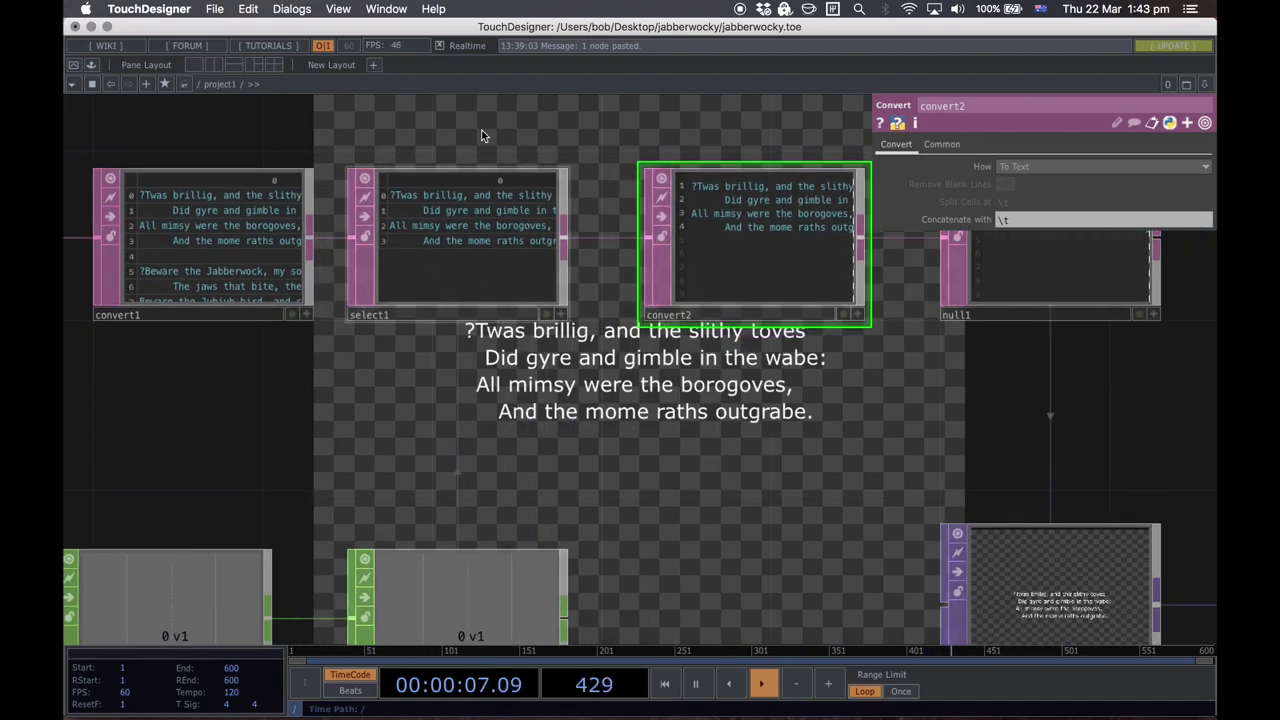
{"action": "scroll", "coordinate": [390, 487], "scroll_direction": "down", "scroll_amount": 4}
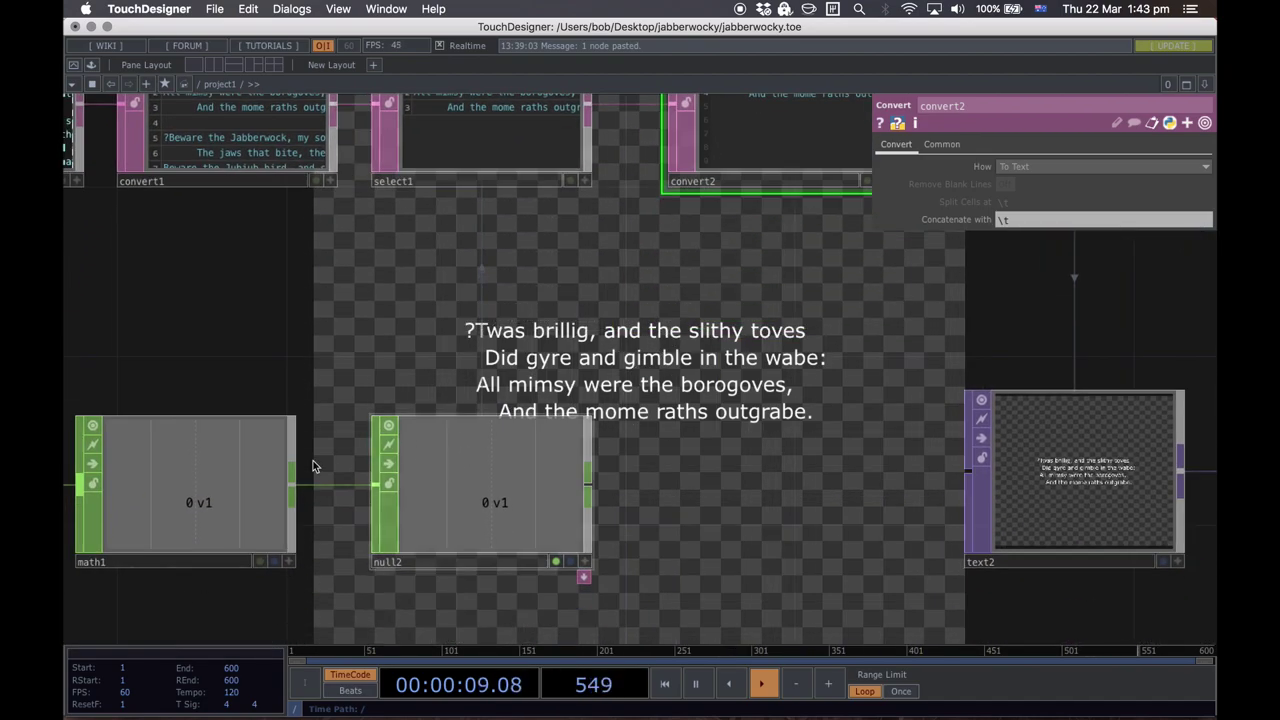
{"action": "scroll", "coordinate": [478, 203], "scroll_direction": "up", "scroll_amount": 3}
{"action": "scroll", "coordinate": [560, 306], "scroll_direction": "right", "scroll_amount": 5}
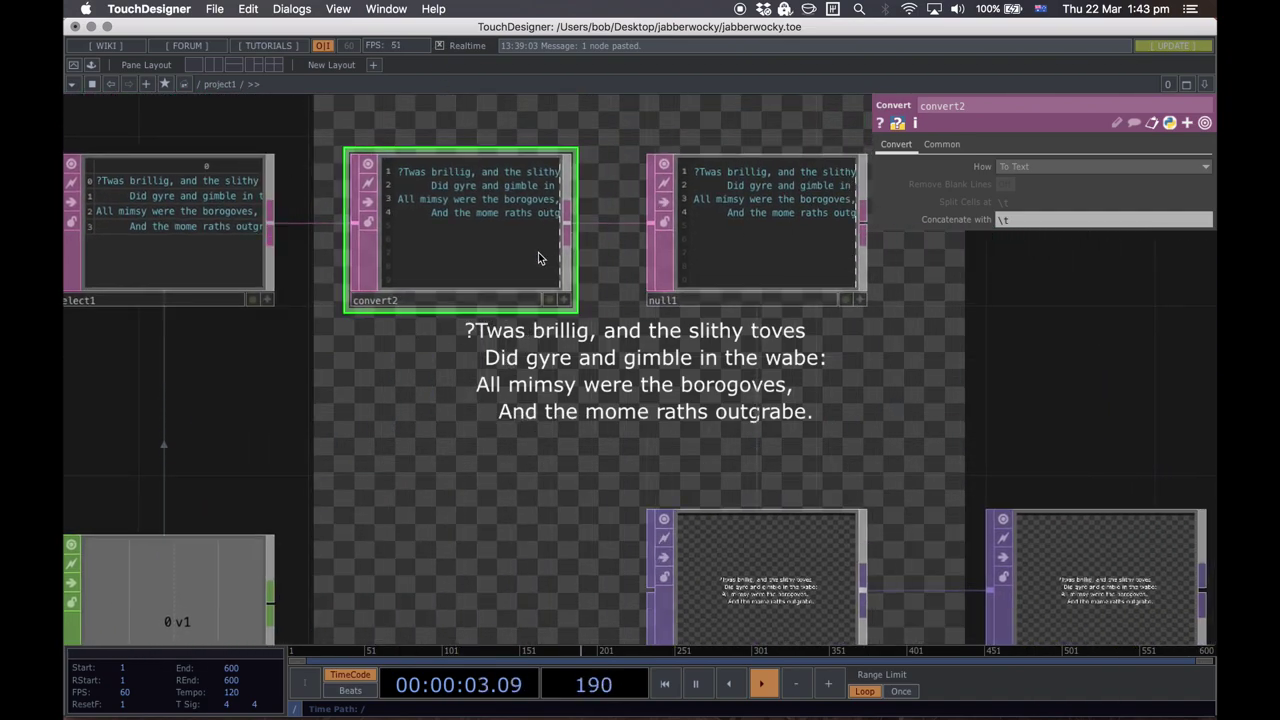
{"action": "scroll", "coordinate": [600, 230], "scroll_direction": "right", "scroll_amount": 3}
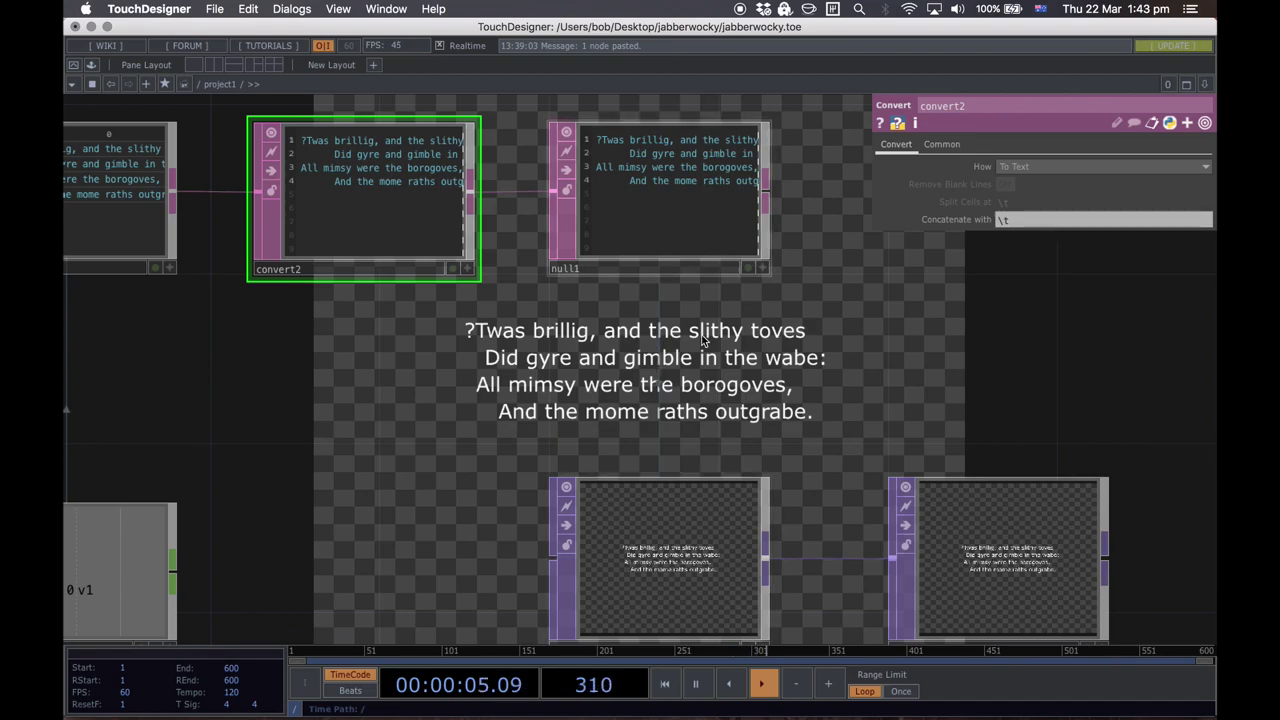
{"action": "scroll", "coordinate": [655, 300], "scroll_direction": "down", "scroll_amount": 5}
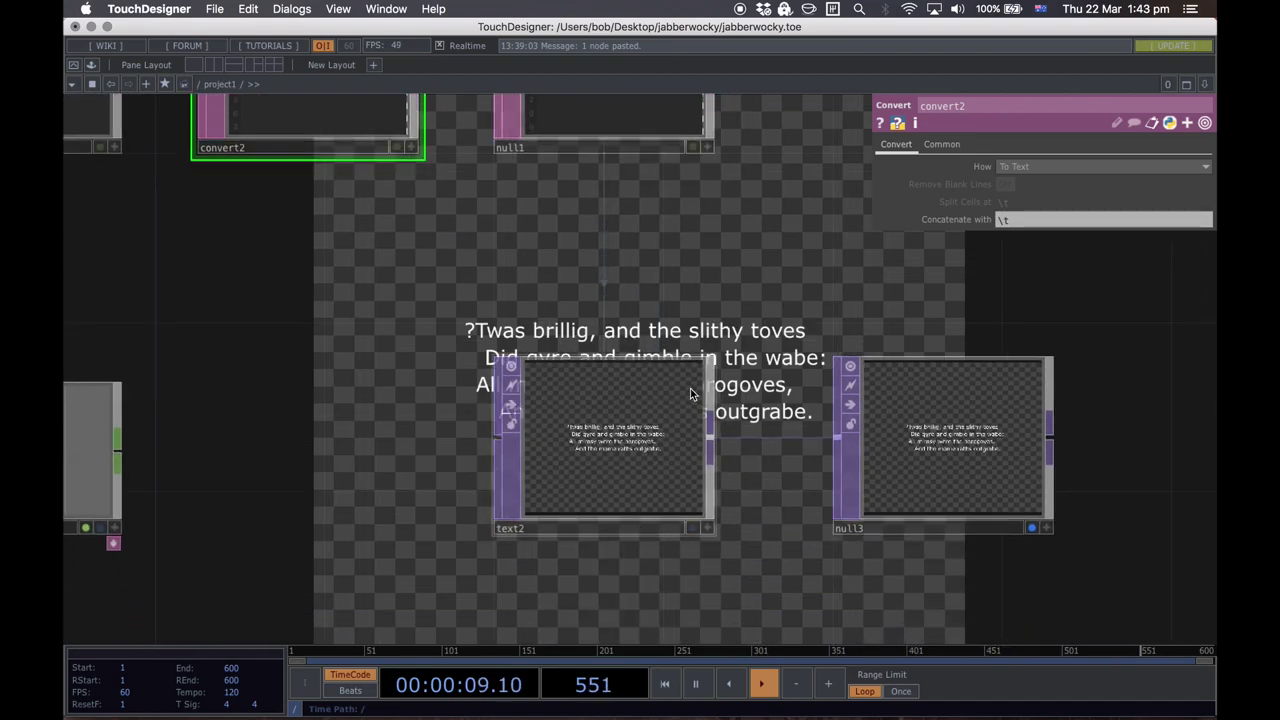
{"action": "scroll", "coordinate": [851, 306], "scroll_direction": "left", "scroll_amount": 4}
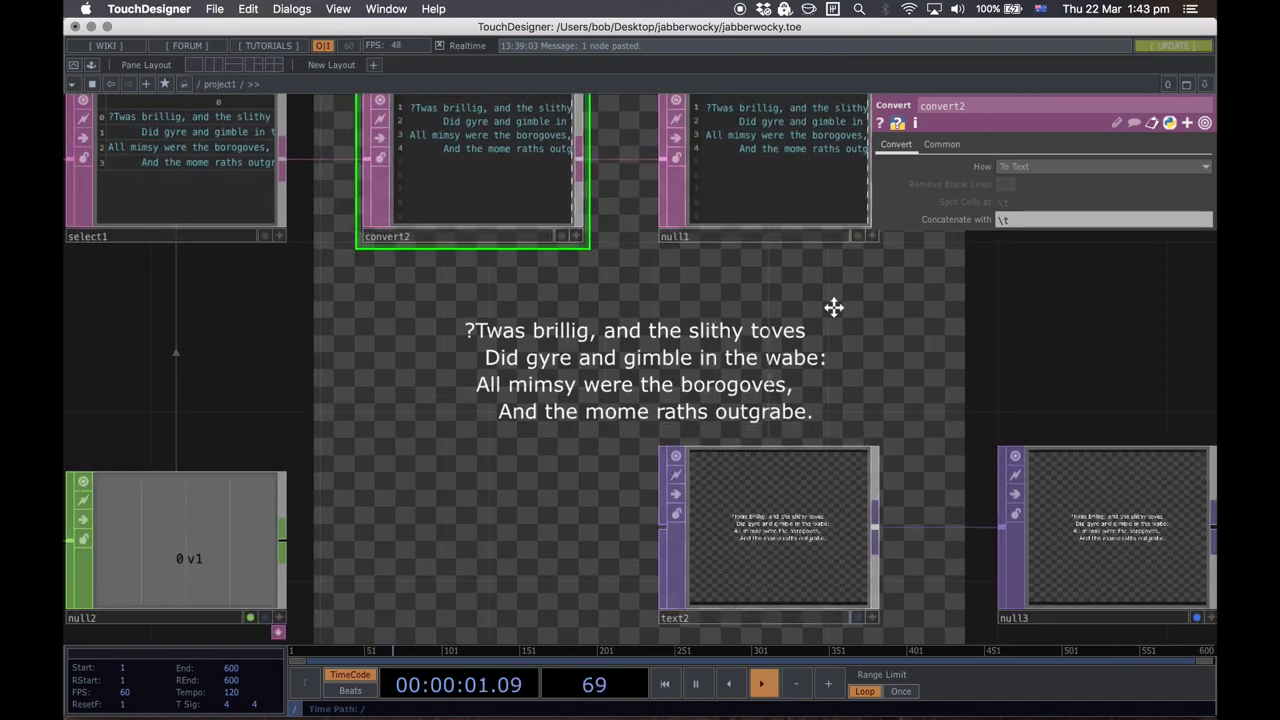
{"action": "scroll", "coordinate": [837, 306], "scroll_direction": "right", "scroll_amount": 6}
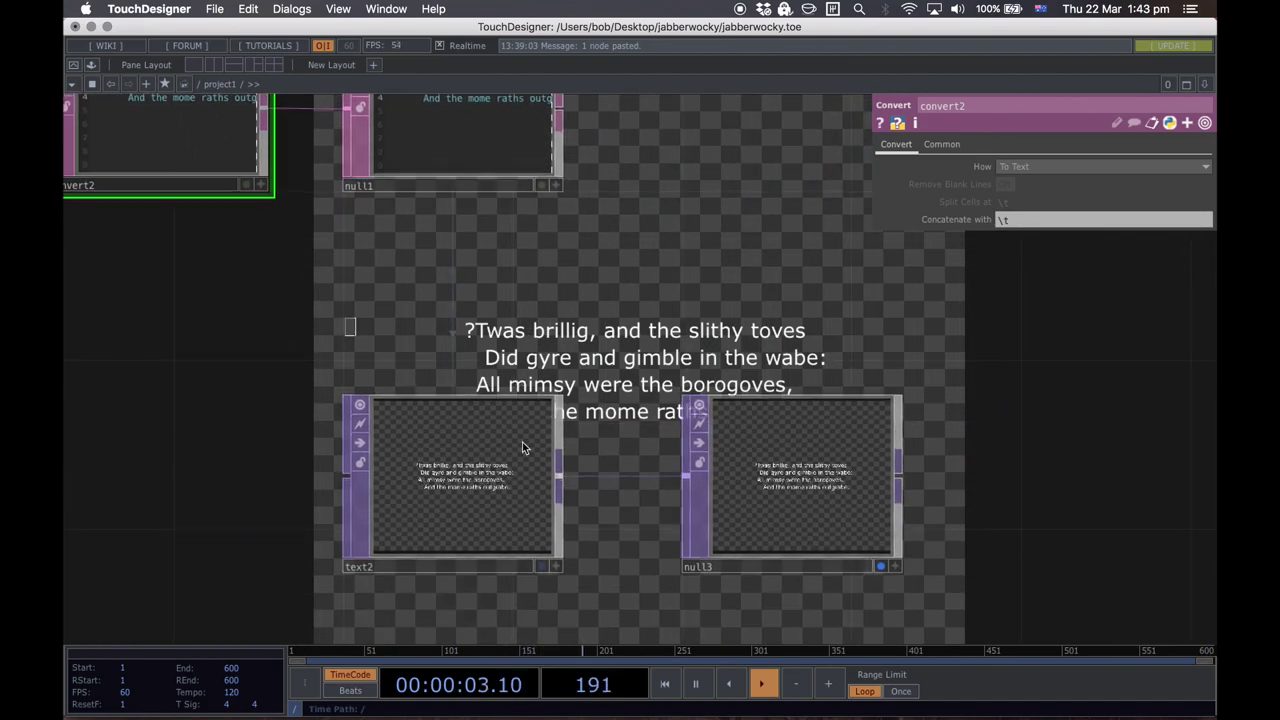
Step: Move text2 and null3 together slightly closer to null1 and make text2 the current operator
{"action": "left_click_drag", "start_coordinate": [388, 374], "coordinate": [1176, 626]}
{"action": "left_click_drag", "start_coordinate": [517, 515], "coordinate": [486, 455]}
{"action": "middle_click", "coordinate": [528, 363]}
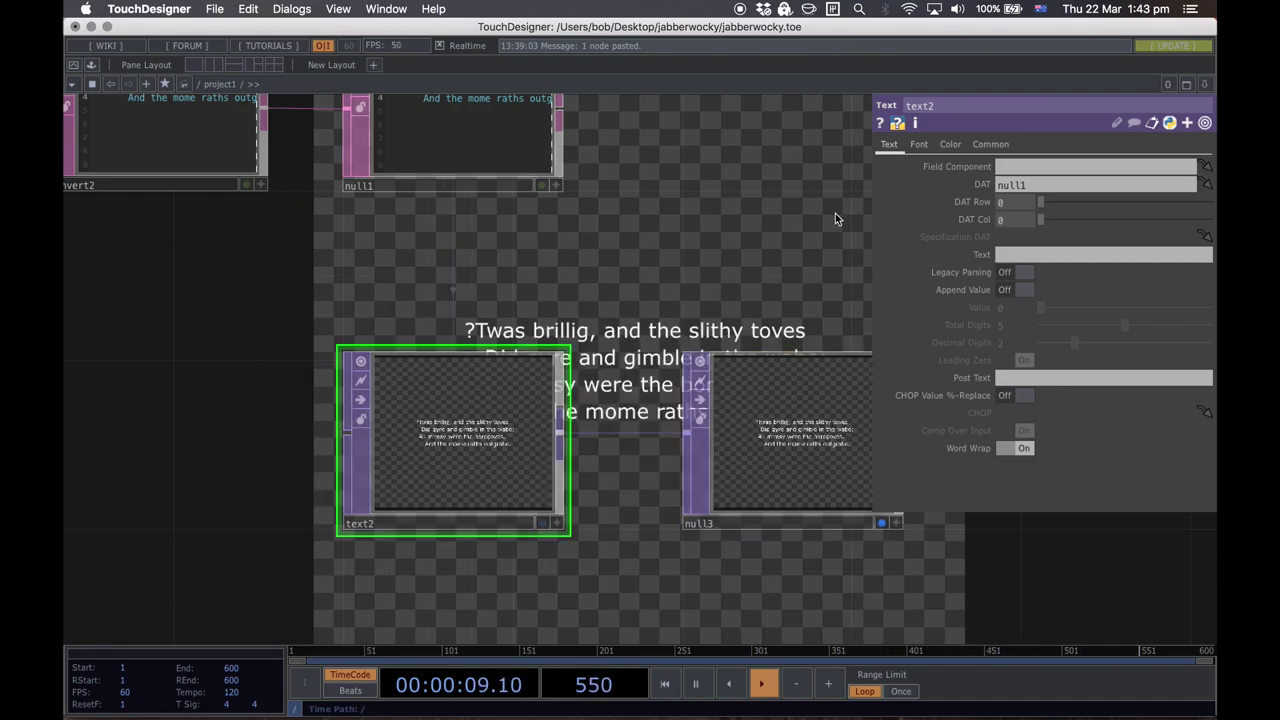
Step: Set the height of text2's resolution to 720
{"action": "left_click", "coordinate": [990, 145]}
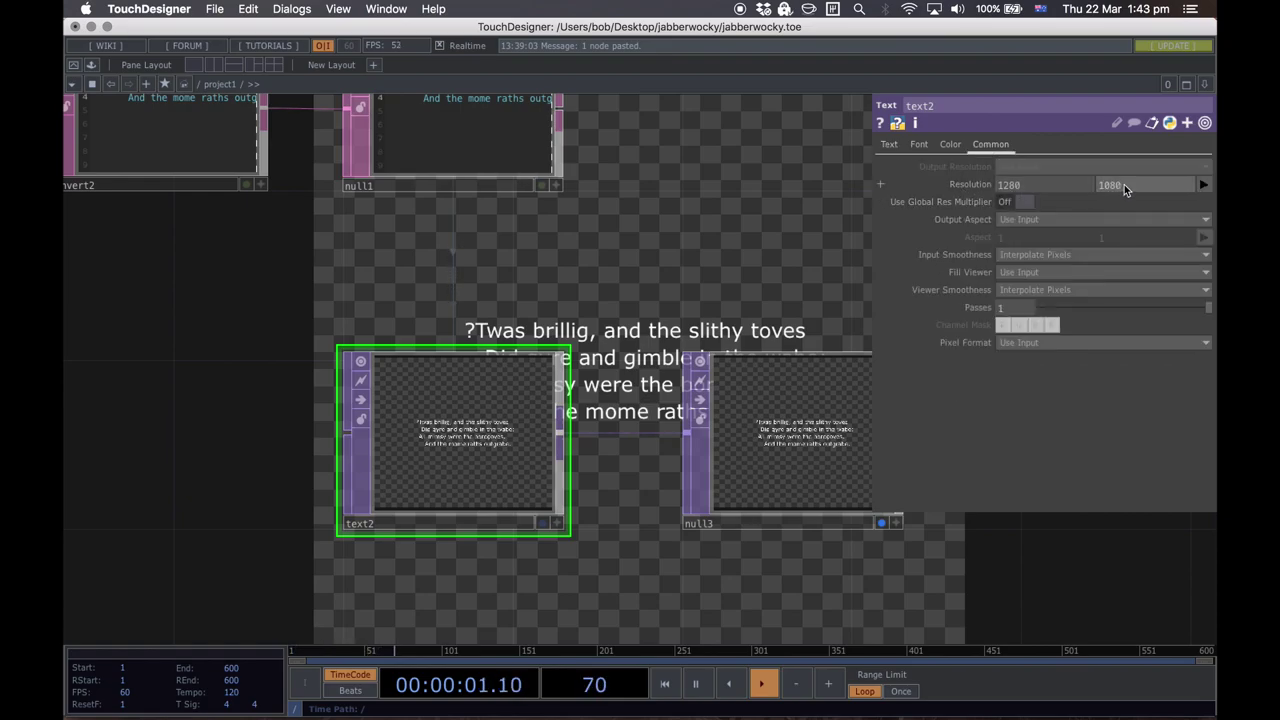
{"action": "type", "text": "8"}
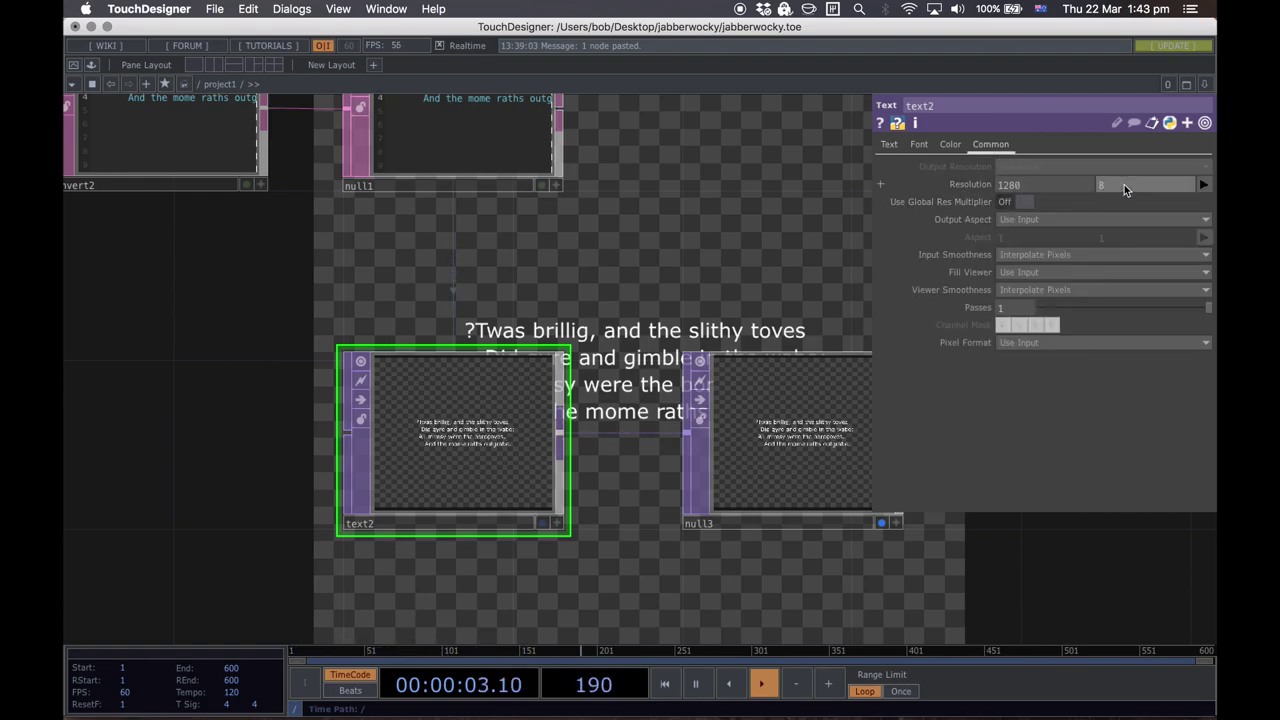
{"action": "type", "text": "20"}
{"action": "key", "text": "Return"}
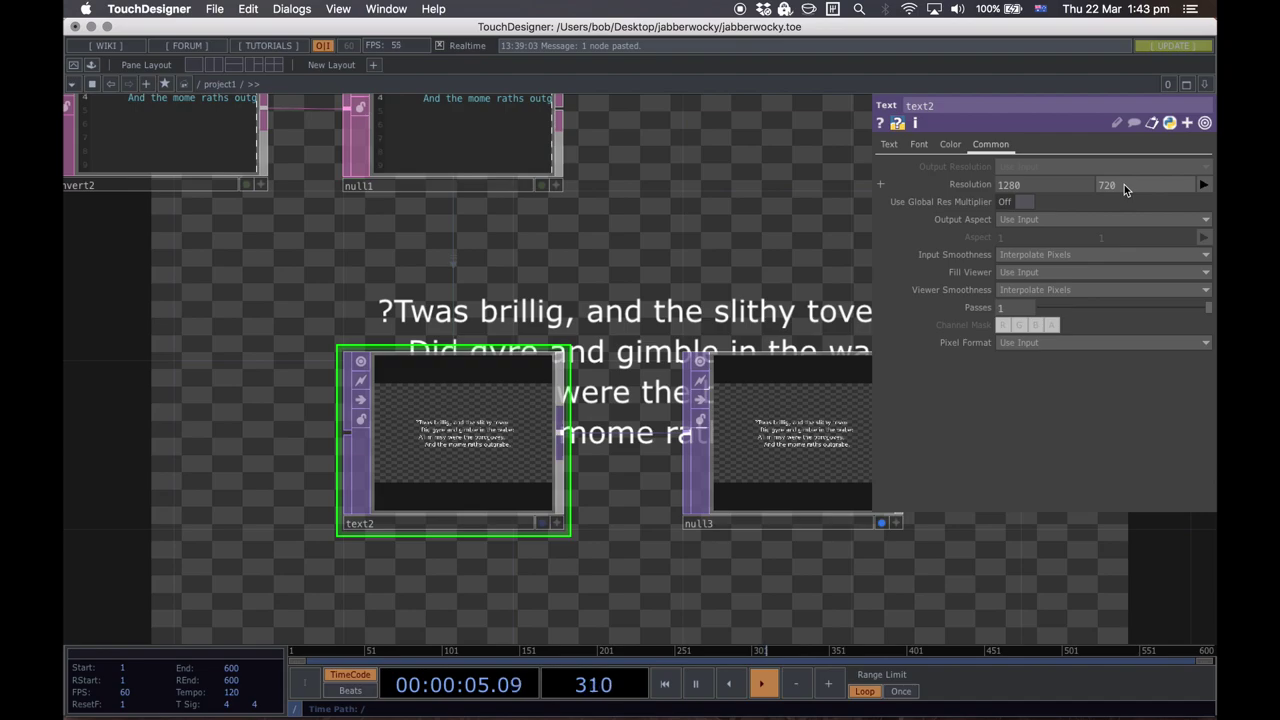
Step: Move null3 farther away from text2, leaving a wide gap between the two operators
{"action": "key", "text": "p"}
{"action": "left_click_drag", "start_coordinate": [250, 256], "coordinate": [766, 300]}
{"action": "left_click_drag", "start_coordinate": [670, 385], "coordinate": [781, 413]}
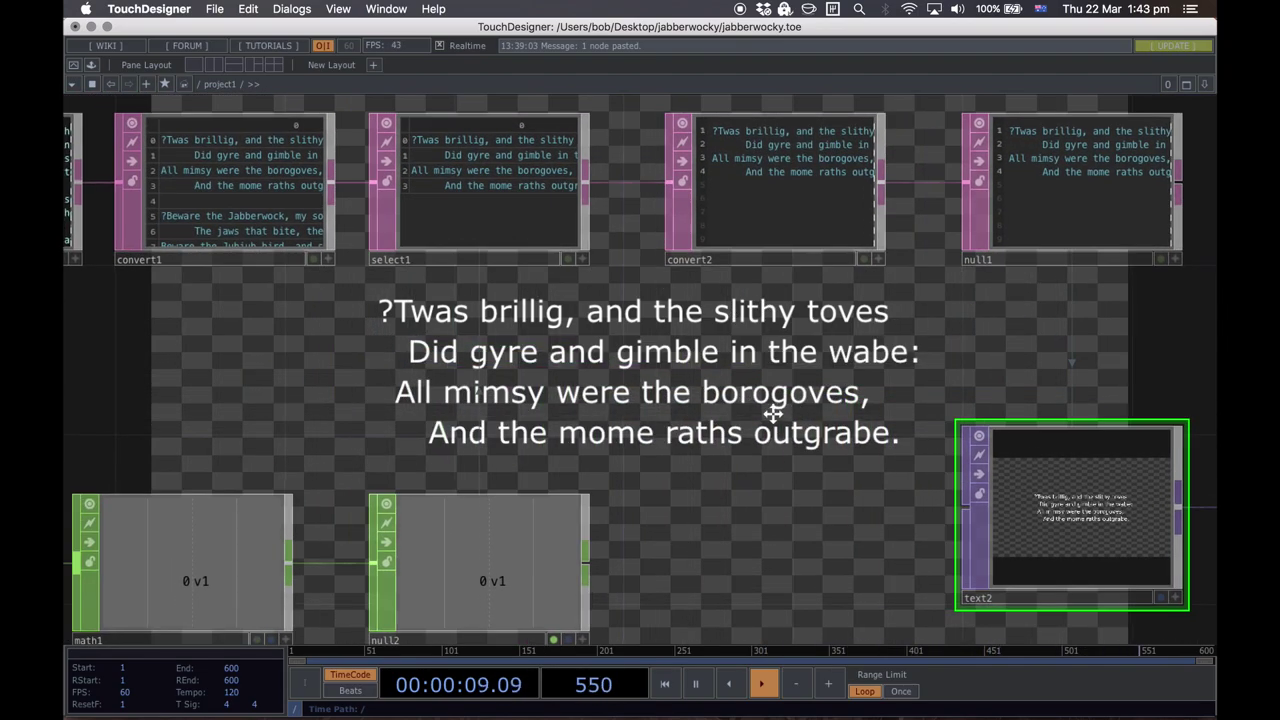
{"action": "scroll", "coordinate": [780, 412], "scroll_direction": "right", "scroll_amount": 10}
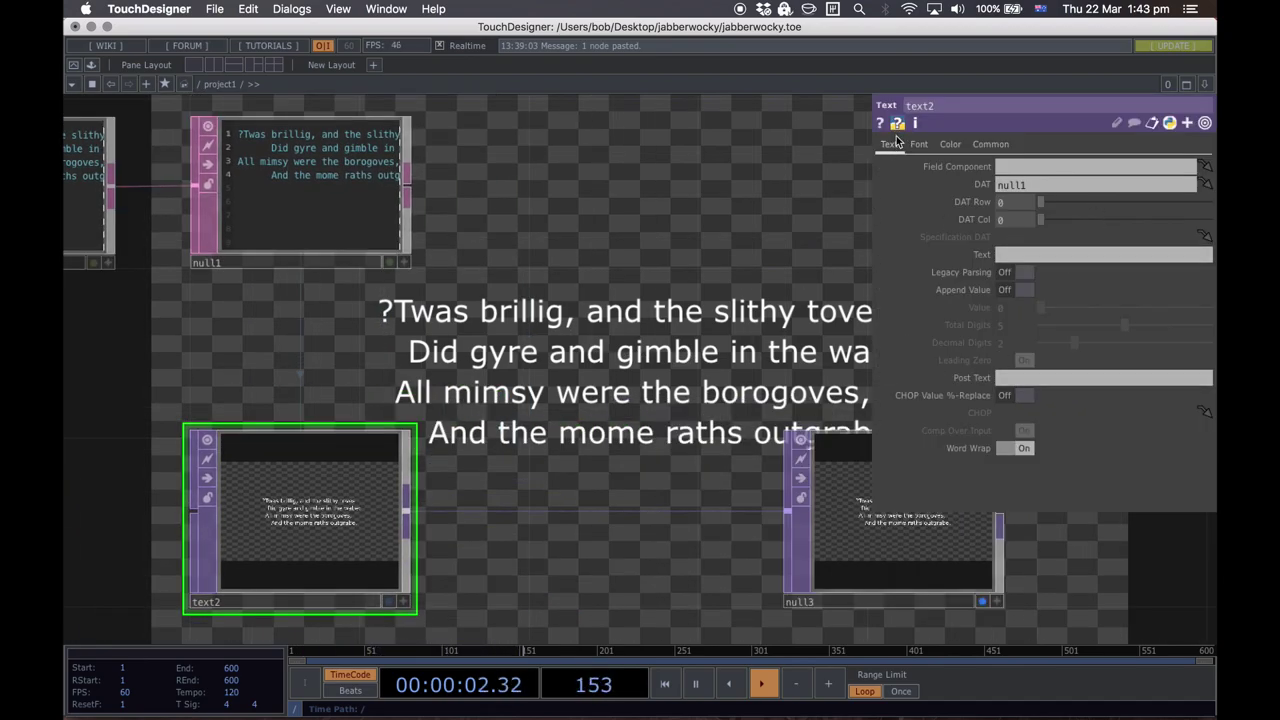
Step: Change text2's font to Didot
{"action": "left_click", "coordinate": [920, 145]}
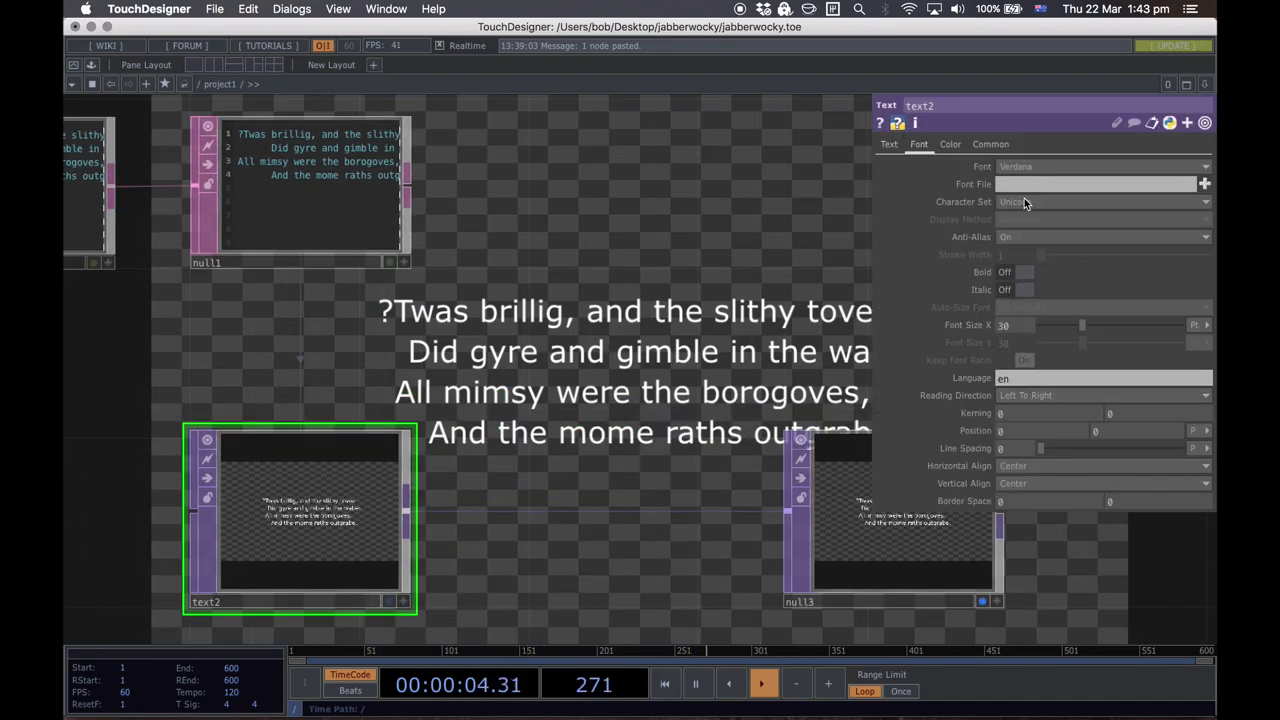
{"action": "left_click", "coordinate": [1025, 167]}
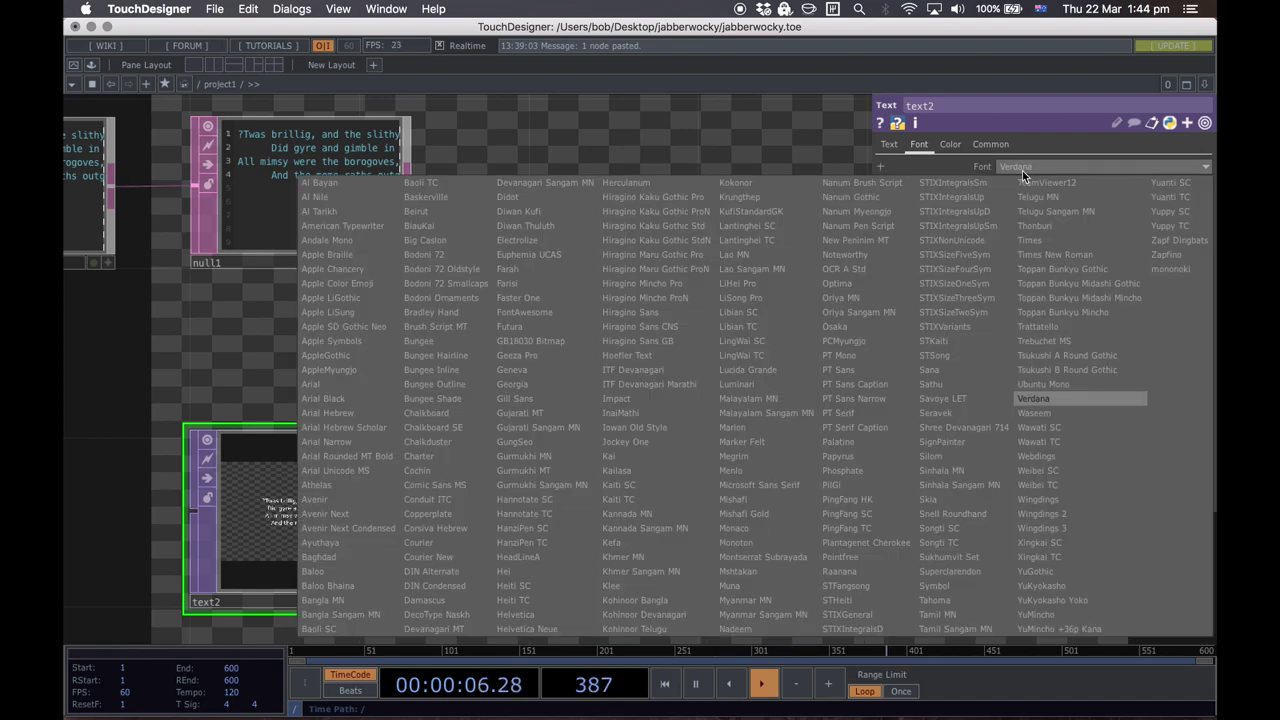
{"action": "left_click", "coordinate": [513, 199]}
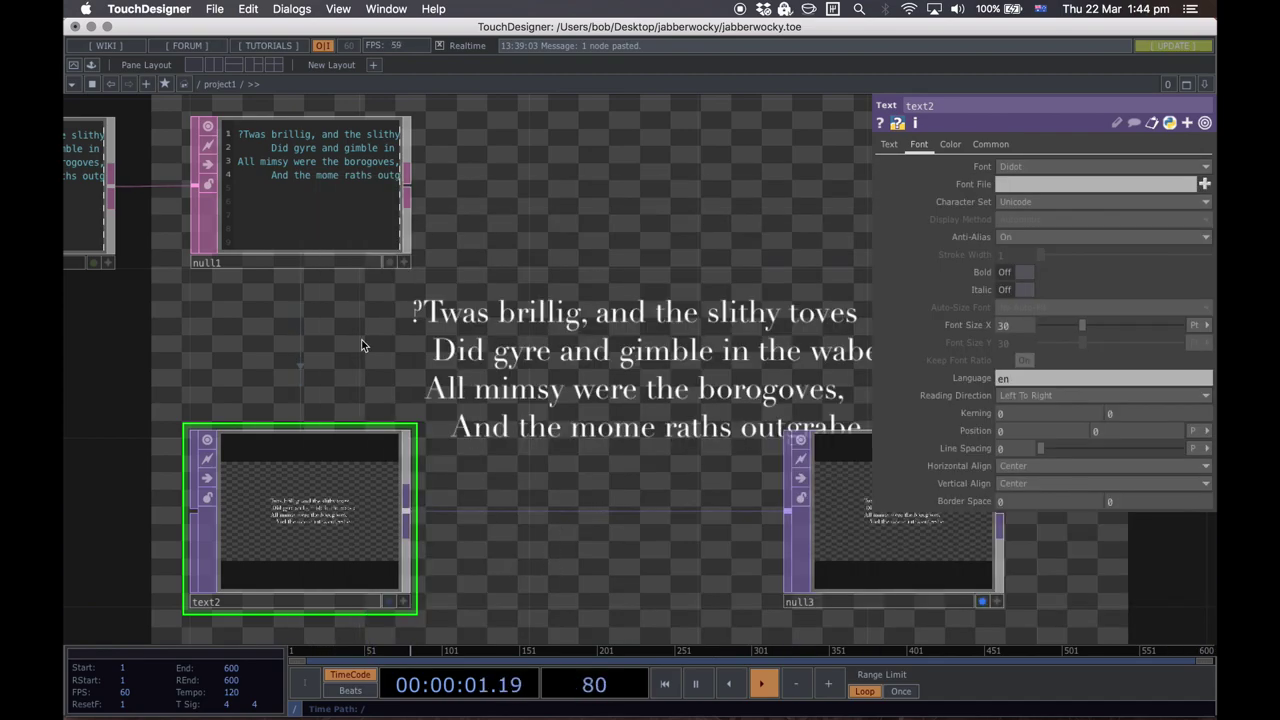
Step: Try a font size of 60 for text2, and settle on 45
{"action": "left_click_drag", "start_coordinate": [571, 362], "coordinate": [643, 332]}
{"action": "left_click_drag", "start_coordinate": [362, 525], "coordinate": [355, 525]}
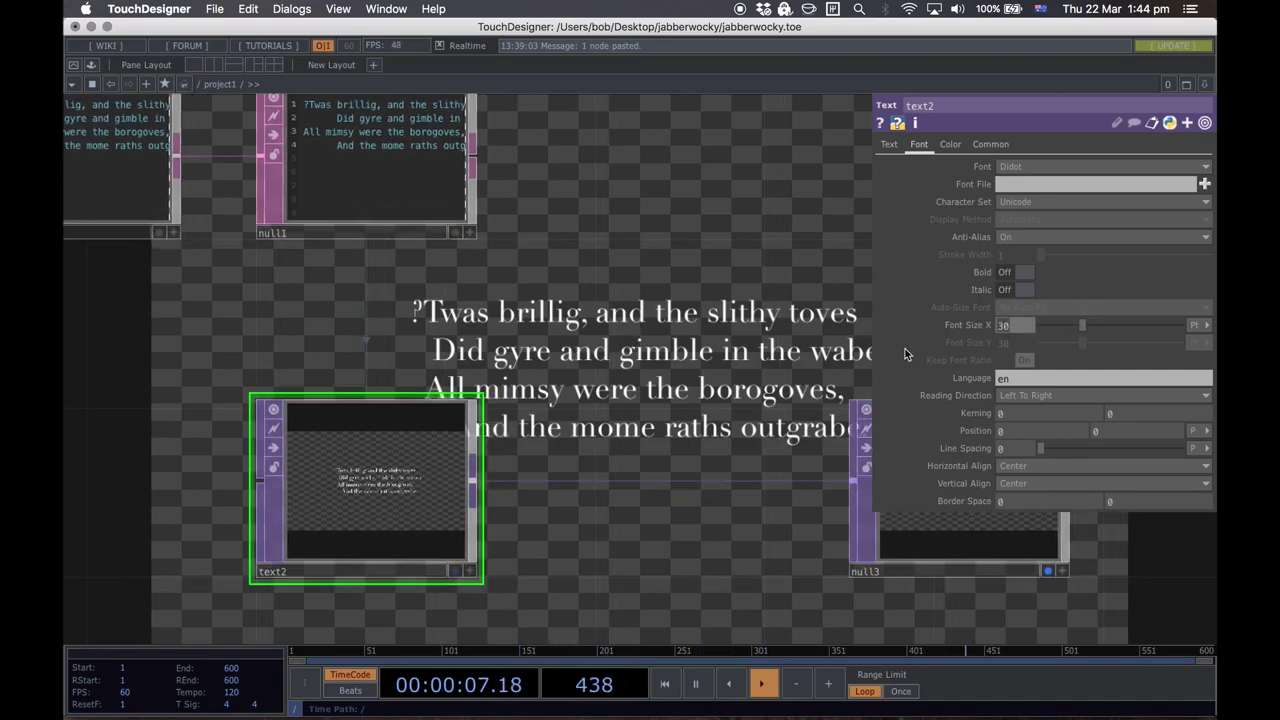
{"action": "key", "text": "BackSpace"}
{"action": "type", "text": "60"}
{"action": "key", "text": "Return"}
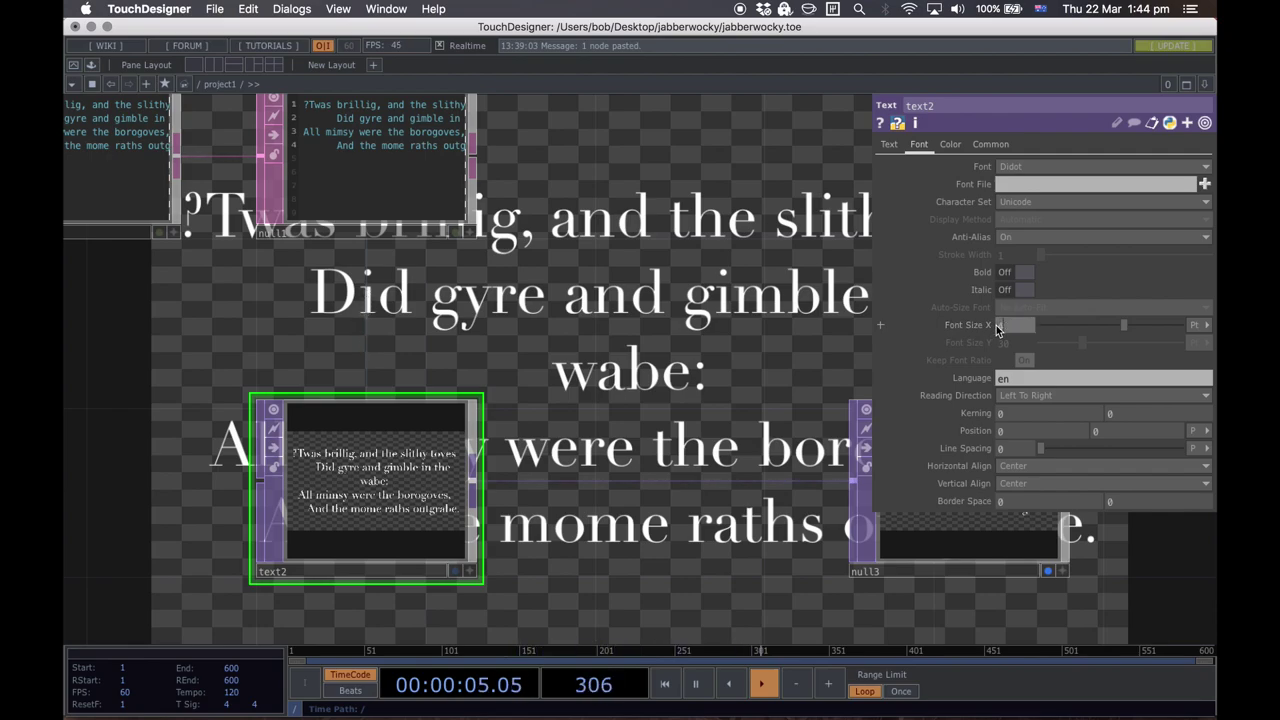
{"action": "key", "text": "Return"}
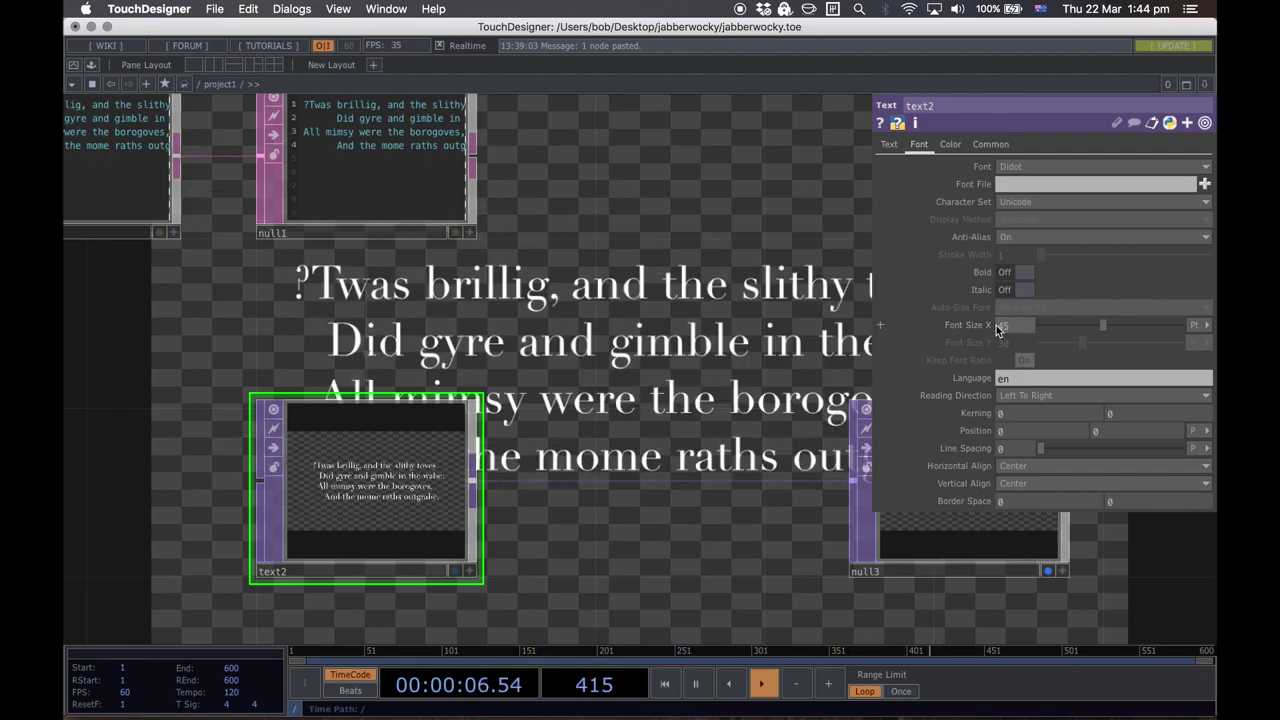
Step: Hide the parameters and test the buttons by advancing through the stanzas with Next and returning to the first with Start
{"action": "left_click_drag", "start_coordinate": [783, 375], "coordinate": [792, 351]}
{"action": "key", "text": "p"}
{"action": "left_click_drag", "start_coordinate": [740, 290], "coordinate": [926, 262]}
{"action": "left_click_drag", "start_coordinate": [825, 463], "coordinate": [889, 429]}
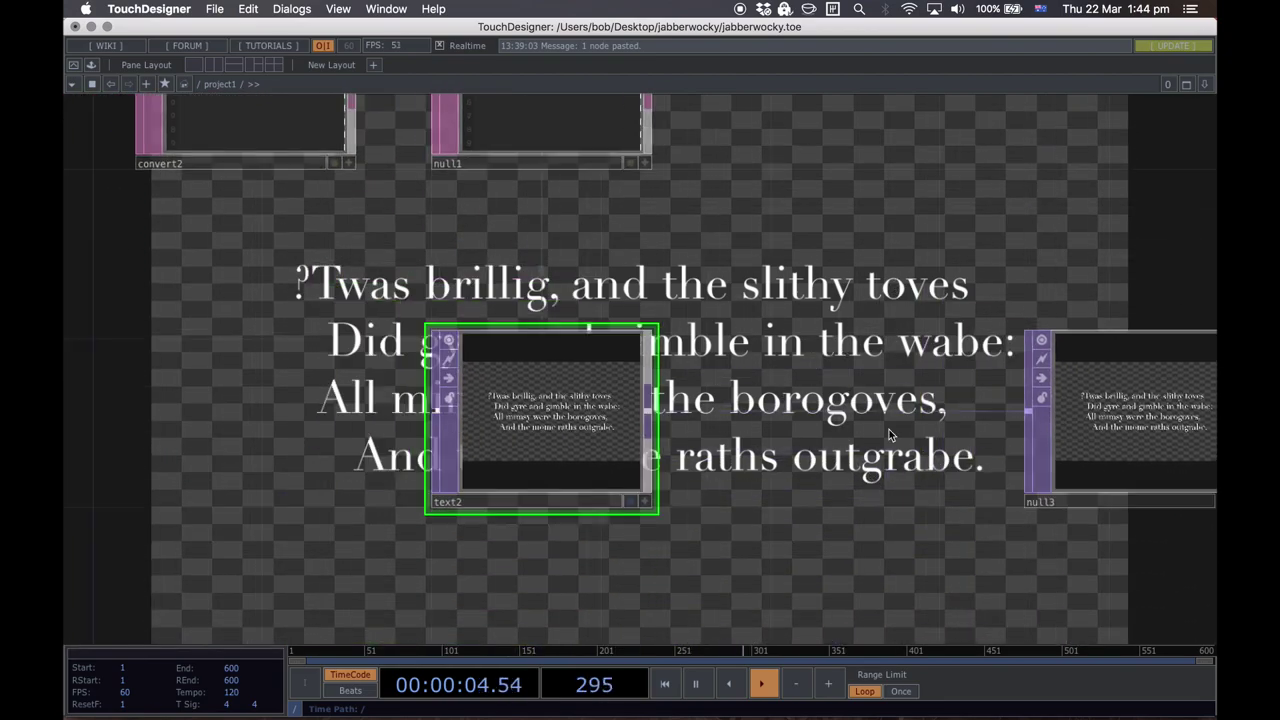
{"action": "scroll", "coordinate": [891, 429], "scroll_direction": "down", "scroll_amount": 3}
{"action": "left_click_drag", "start_coordinate": [557, 369], "coordinate": [1062, 343]}
{"action": "left_click_drag", "start_coordinate": [460, 488], "coordinate": [790, 300]}
{"action": "left_click_drag", "start_coordinate": [730, 390], "coordinate": [1040, 470]}
{"action": "scroll", "coordinate": [545, 432], "scroll_direction": "left", "scroll_amount": 6}
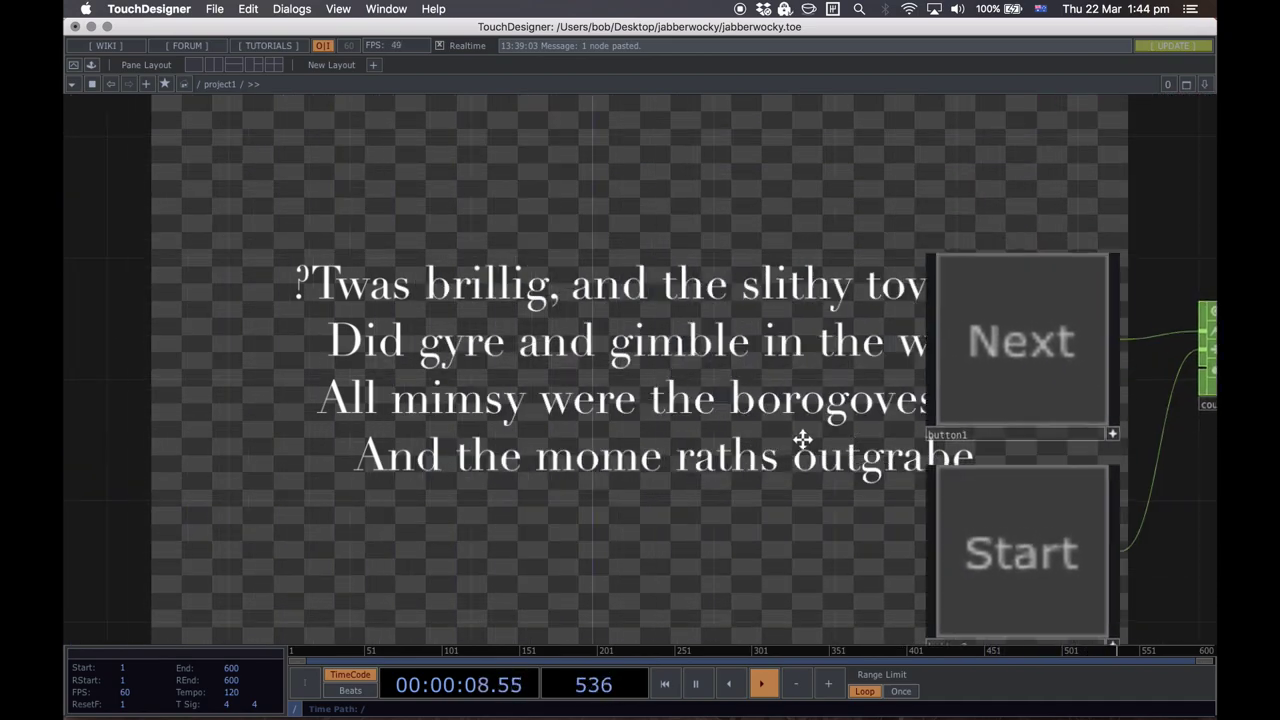
{"action": "left_click", "coordinate": [1046, 290]}
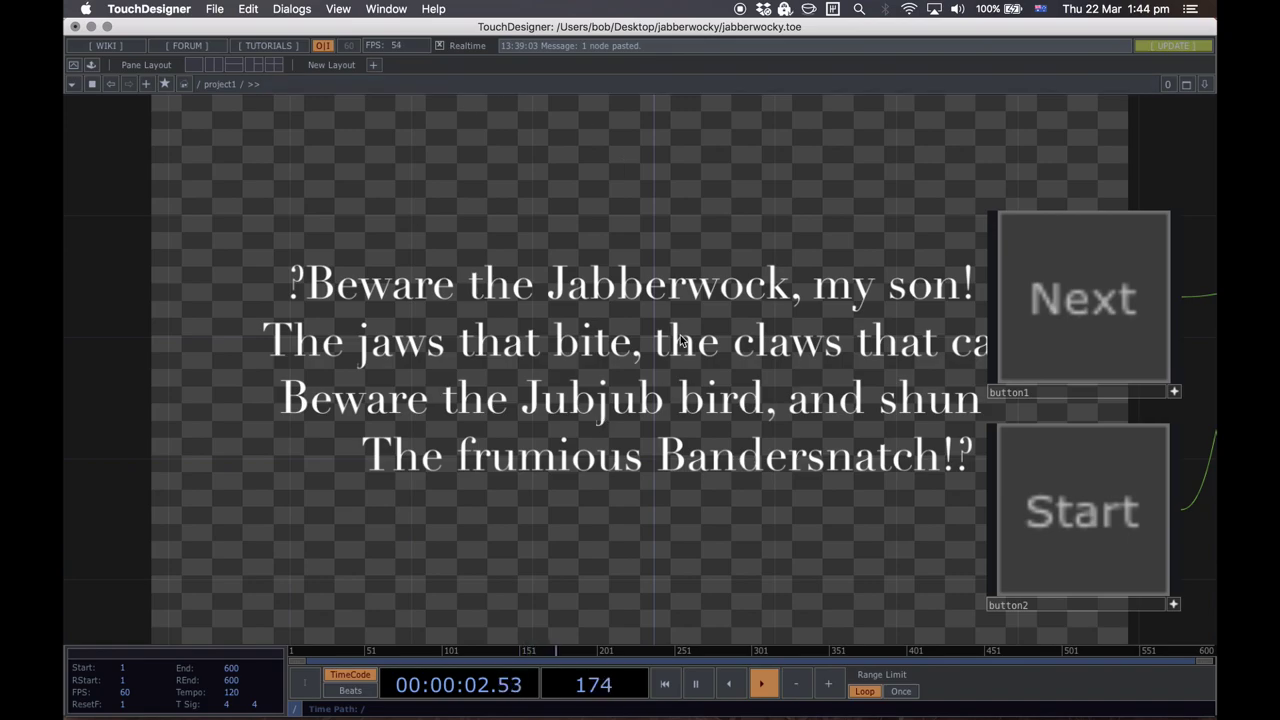
{"action": "left_click", "coordinate": [1112, 308]}
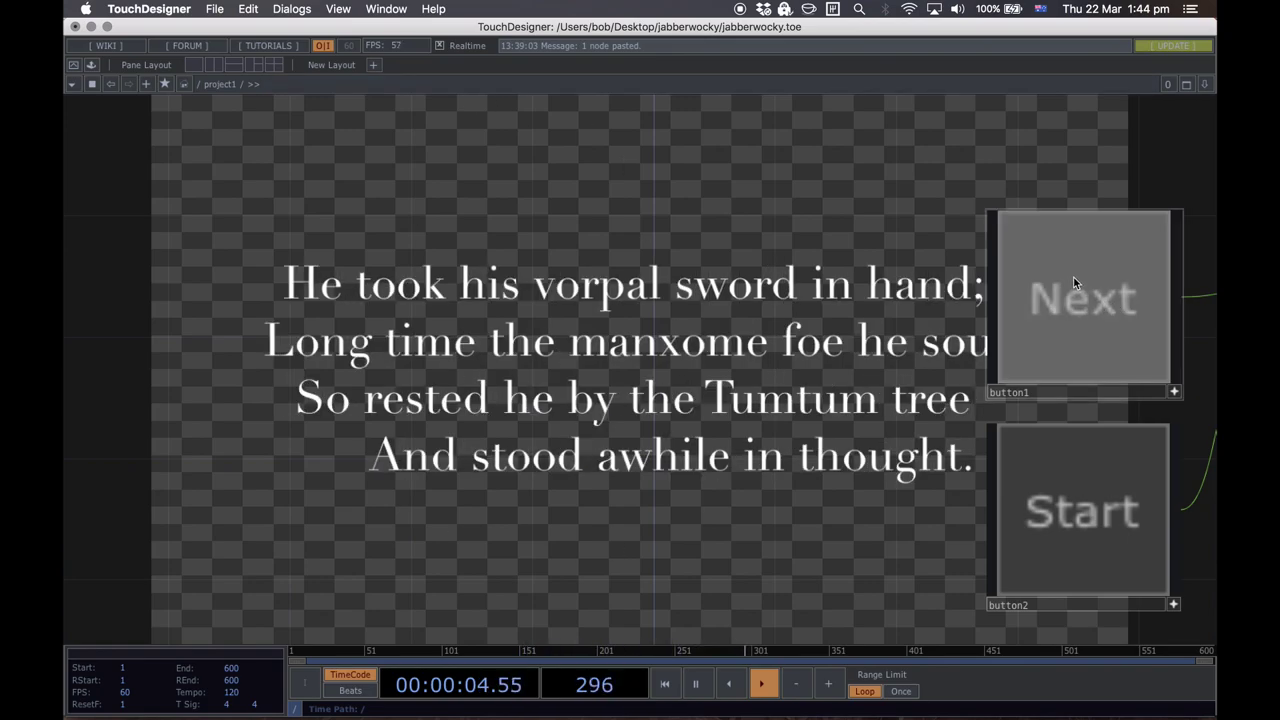
{"action": "left_click", "coordinate": [1073, 276]}
{"action": "left_click", "coordinate": [1073, 276]}
{"action": "left_click", "coordinate": [1073, 276]}
{"action": "left_click", "coordinate": [1073, 276]}
{"action": "left_click", "coordinate": [1073, 276]}
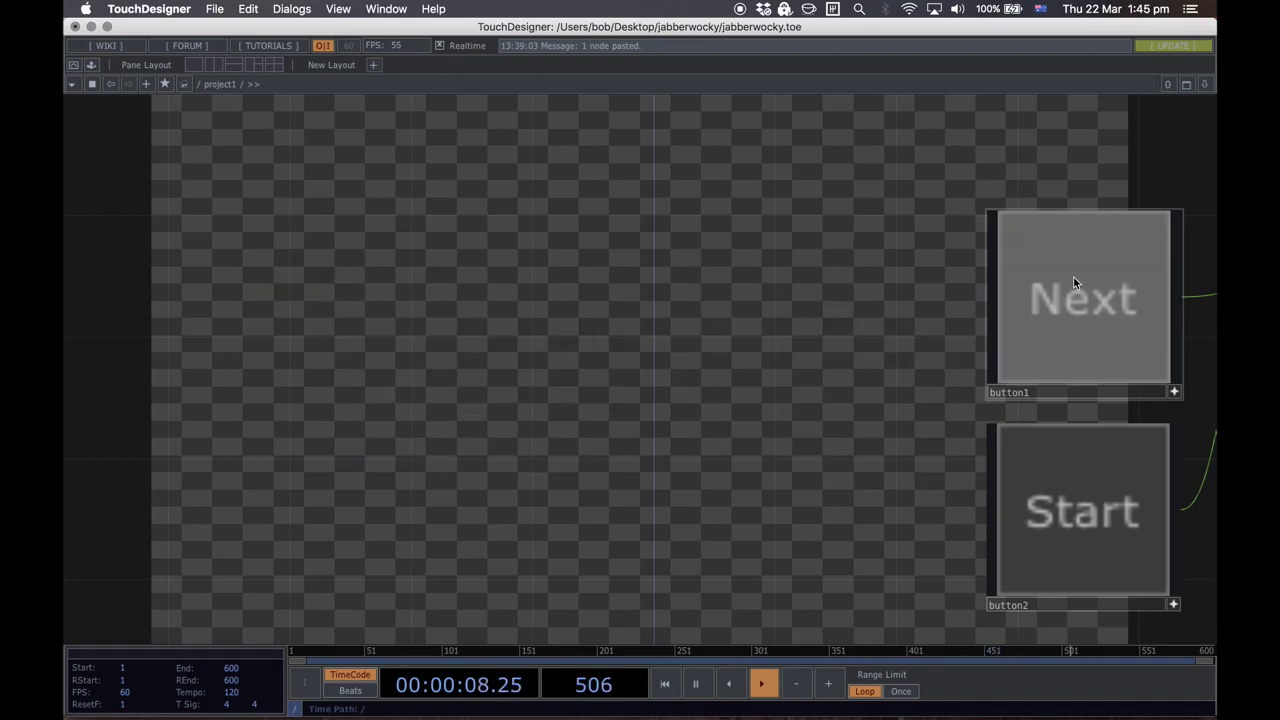
{"action": "left_click", "coordinate": [1092, 494]}
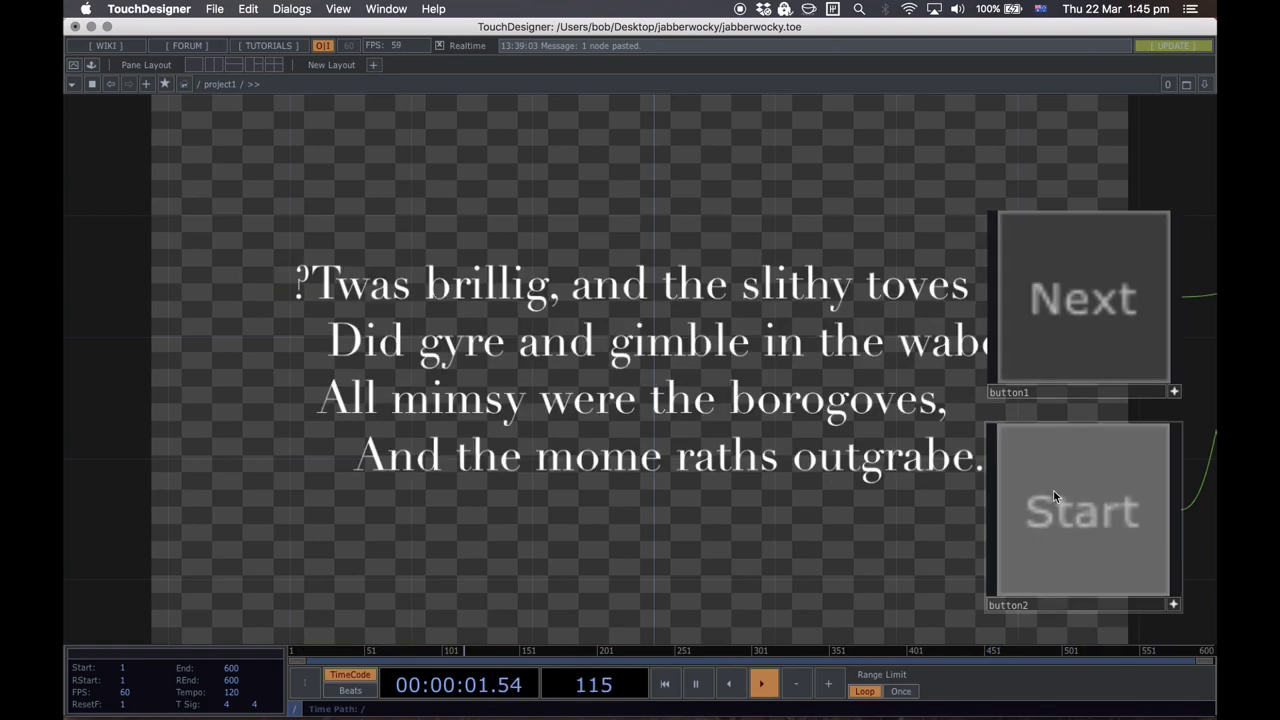
Step: Advance through the stanzas with Next a second time and reset to the first stanza with Start
{"action": "left_click", "coordinate": [1073, 334]}
{"action": "left_click", "coordinate": [1073, 334]}
{"action": "left_click", "coordinate": [1073, 334]}
{"action": "left_click", "coordinate": [1072, 331]}
{"action": "left_click", "coordinate": [1072, 331]}
{"action": "left_click", "coordinate": [1072, 331]}
{"action": "left_click_drag", "start_coordinate": [265, 342], "coordinate": [221, 342]}
{"action": "scroll", "coordinate": [221, 343], "scroll_direction": "right", "scroll_amount": 5}
{"action": "left_click", "coordinate": [739, 298]}
{"action": "left_click", "coordinate": [811, 483]}
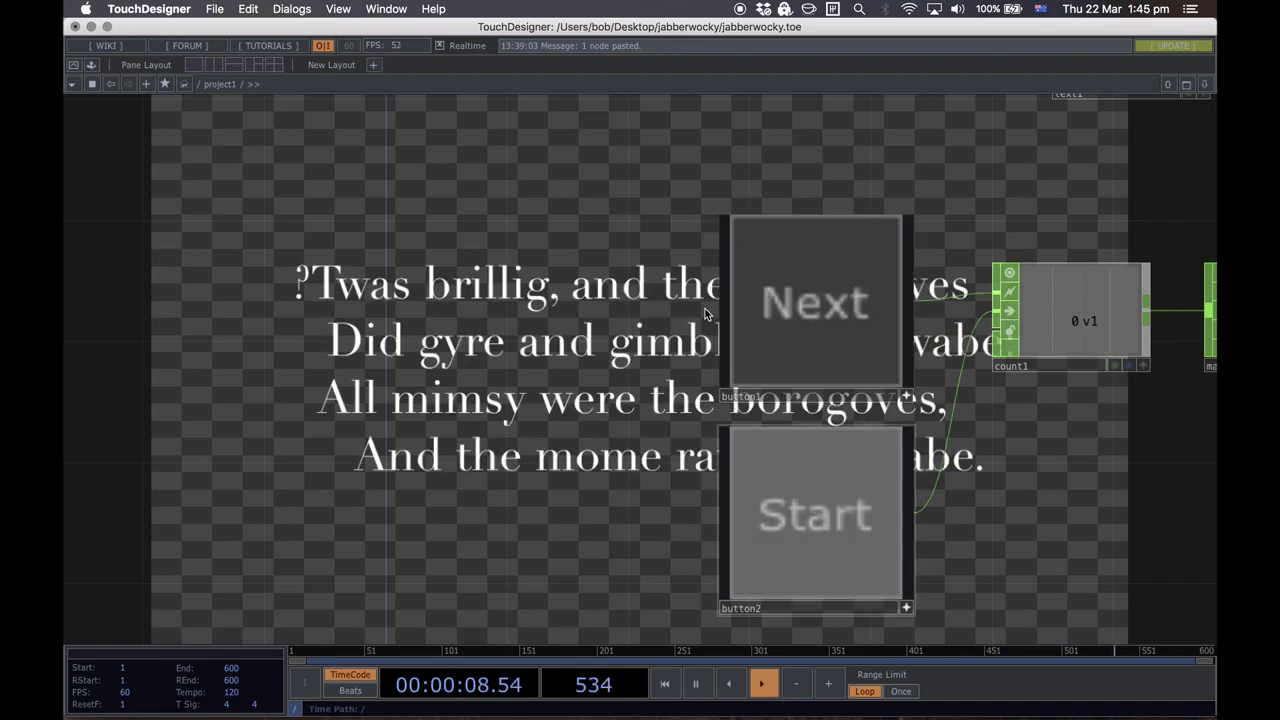
Step: Move null3 farther away from text2 to make room for another operator between them
{"action": "scroll", "coordinate": [563, 531], "scroll_direction": "right", "scroll_amount": 5}
{"action": "scroll", "coordinate": [549, 428], "scroll_direction": "down", "scroll_amount": 4}
{"action": "scroll", "coordinate": [549, 428], "scroll_direction": "down", "scroll_amount": 2}
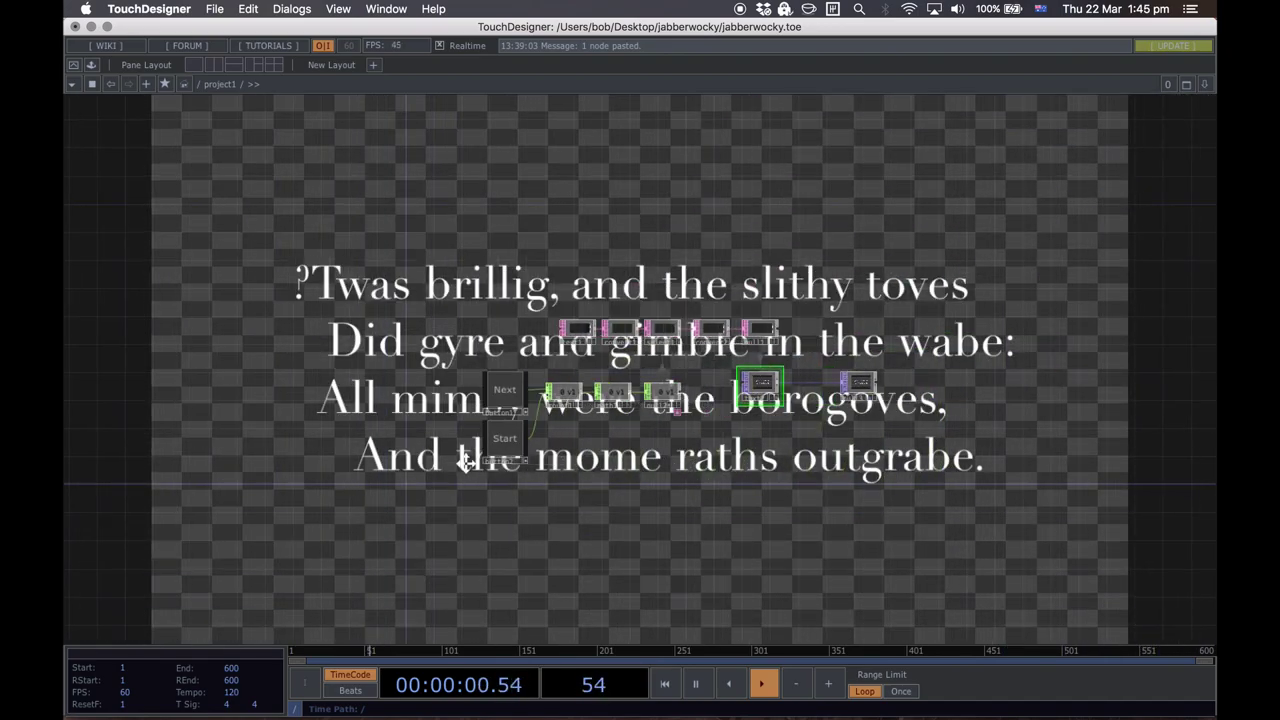
{"action": "scroll", "coordinate": [399, 411], "scroll_direction": "up", "scroll_amount": 6}
{"action": "left_click_drag", "start_coordinate": [702, 488], "coordinate": [516, 494]}
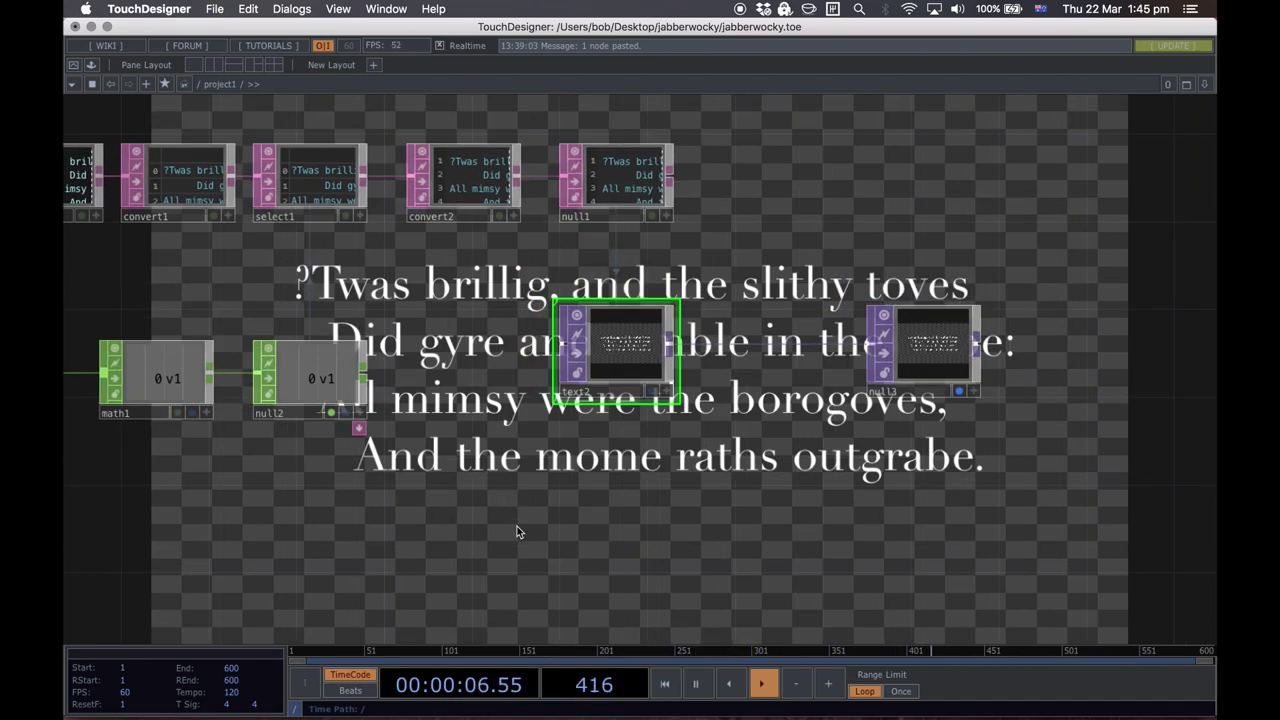
{"action": "left_click_drag", "start_coordinate": [531, 509], "coordinate": [318, 550]}
{"action": "left_click_drag", "start_coordinate": [406, 555], "coordinate": [679, 610]}
{"action": "left_click_drag", "start_coordinate": [870, 443], "coordinate": [1130, 434]}
{"action": "left_click_drag", "start_coordinate": [871, 508], "coordinate": [502, 408]}
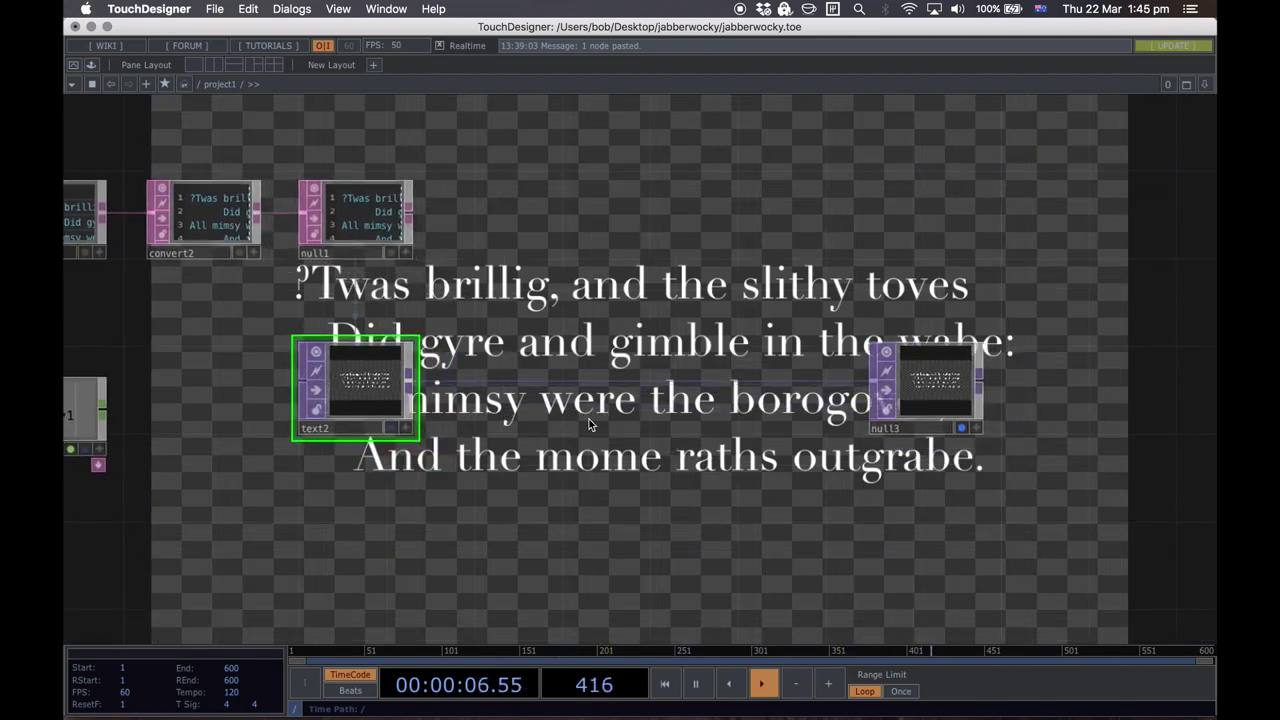
{"action": "left_click_drag", "start_coordinate": [603, 460], "coordinate": [503, 576]}
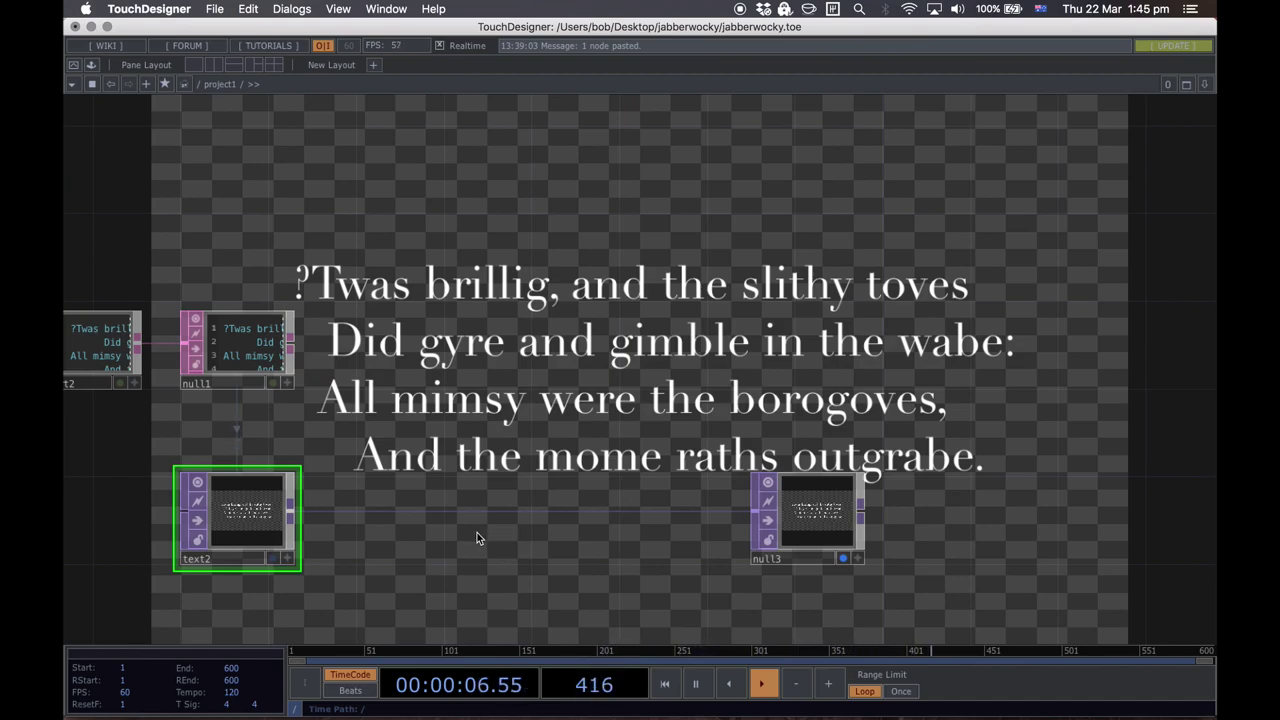
{"action": "left_click_drag", "start_coordinate": [435, 543], "coordinate": [388, 586]}
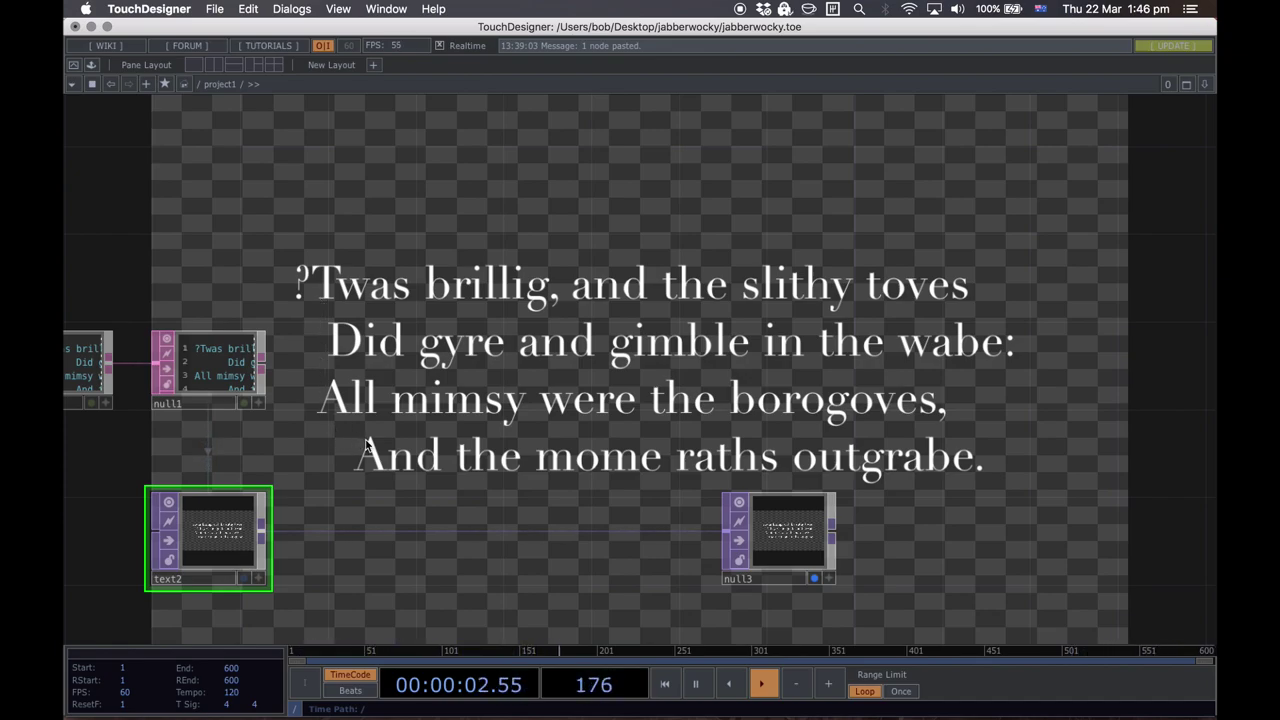
Step: Insert a Displace TOP into the connection between text2 and null3, and check its operator info
{"action": "right_click", "coordinate": [451, 532]}
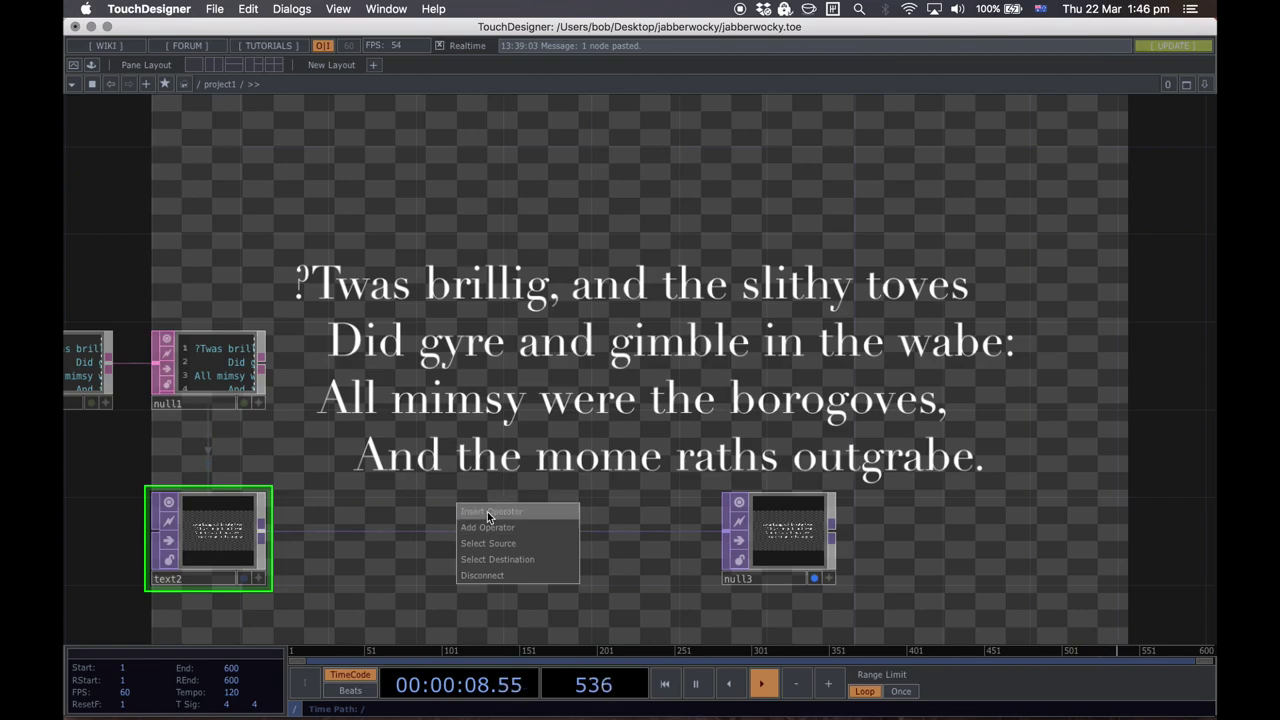
{"action": "left_click", "coordinate": [489, 512]}
{"action": "type", "text": "d"}
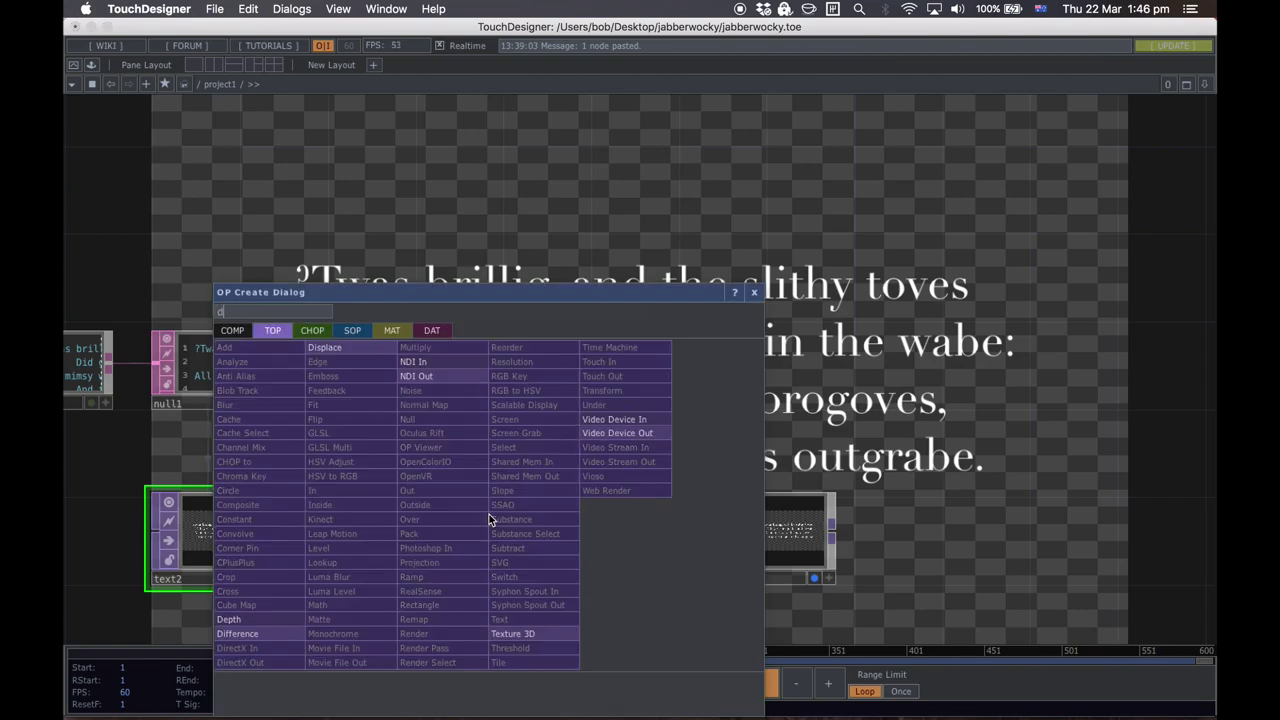
{"action": "type", "text": "ispl"}
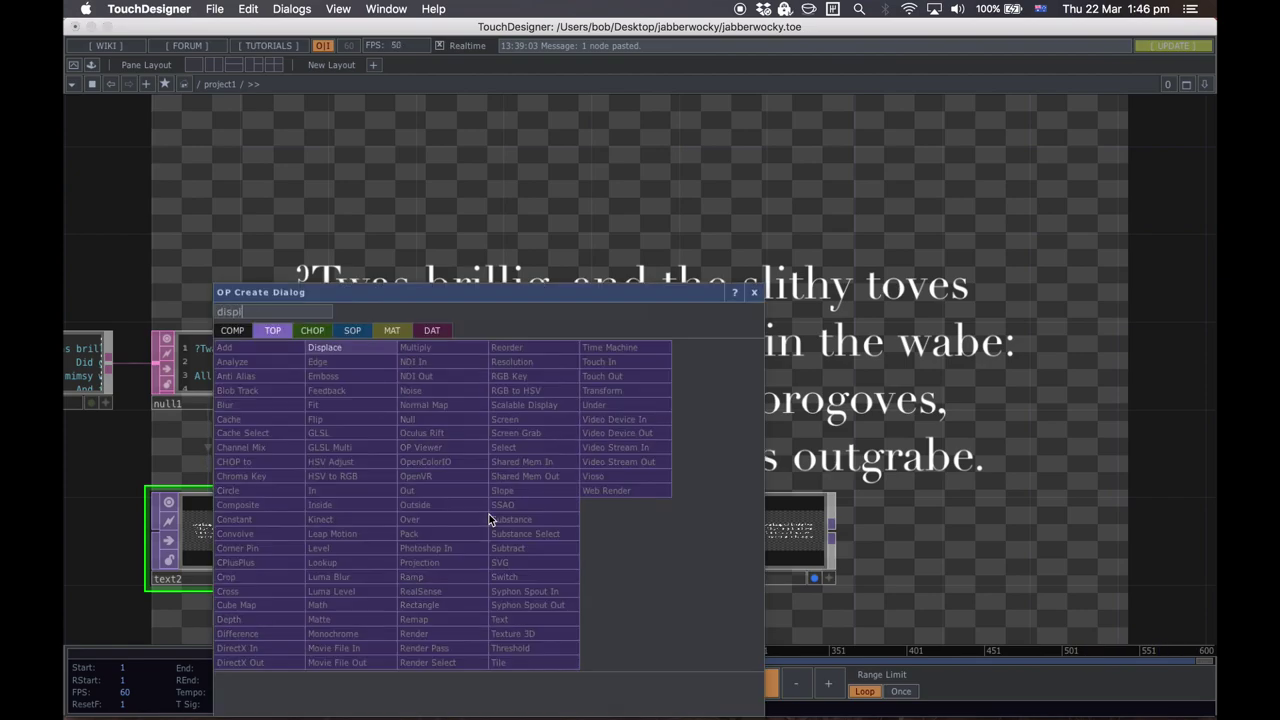
{"action": "left_click", "coordinate": [336, 347]}
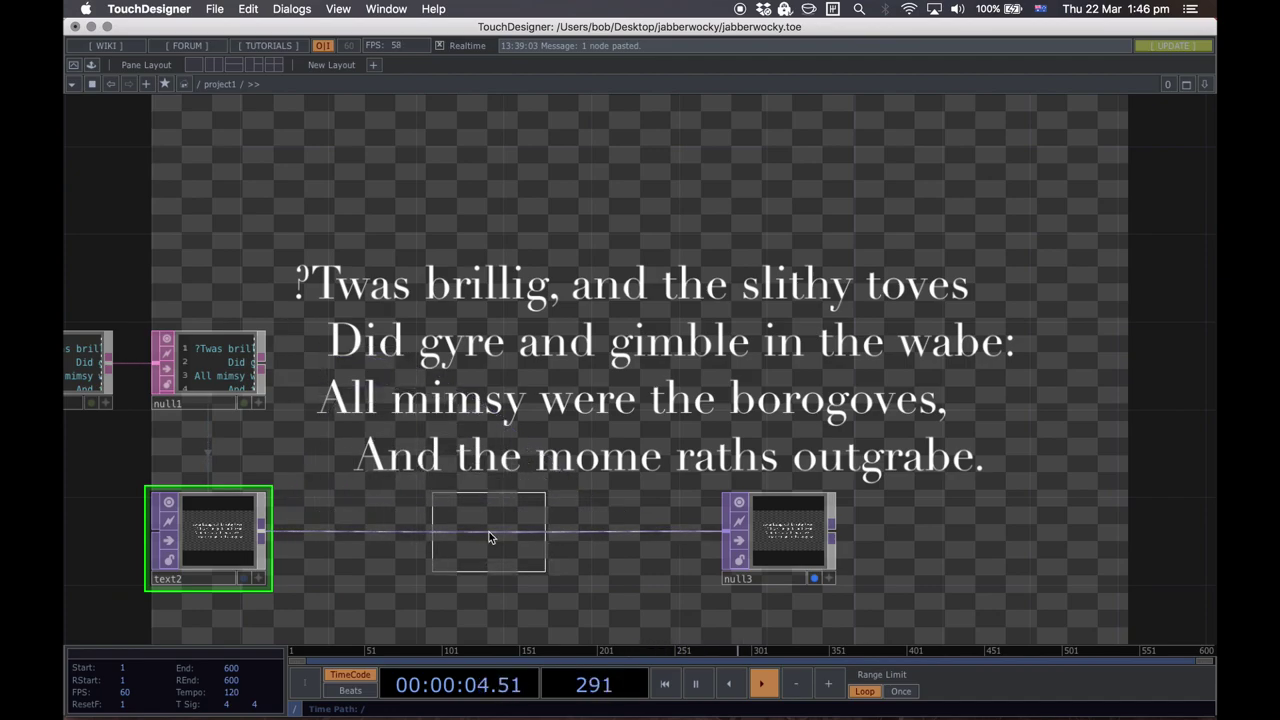
{"action": "left_click", "coordinate": [490, 530]}
{"action": "left_click_drag", "start_coordinate": [433, 592], "coordinate": [506, 523]}
{"action": "left_click_drag", "start_coordinate": [565, 469], "coordinate": [565, 484]}
{"action": "middle_click", "coordinate": [565, 485]}
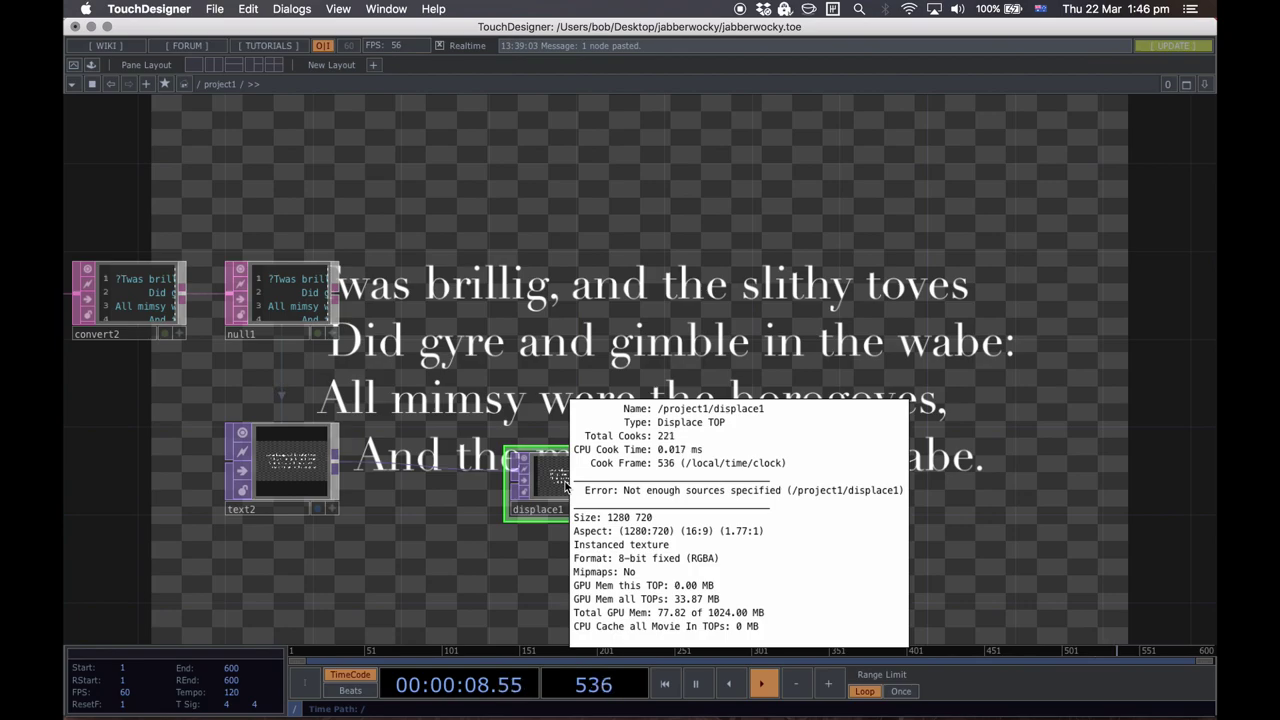
Step: Add a Noise TOP below text2 and connect its output to the second input of displace1
{"action": "left_click_drag", "start_coordinate": [539, 379], "coordinate": [535, 442]}
{"action": "left_click_drag", "start_coordinate": [500, 291], "coordinate": [500, 106]}
{"action": "mouse_move", "coordinate": [427, 521]}
{"action": "left_mouse_down"}
{"action": "mouse_move", "coordinate": [421, 455]}
{"action": "mouse_move", "coordinate": [318, 430]}
{"action": "mouse_move", "coordinate": [427, 460]}
{"action": "mouse_move", "coordinate": [432, 427]}
{"action": "left_mouse_up"}
{"action": "key", "text": "Tab"}
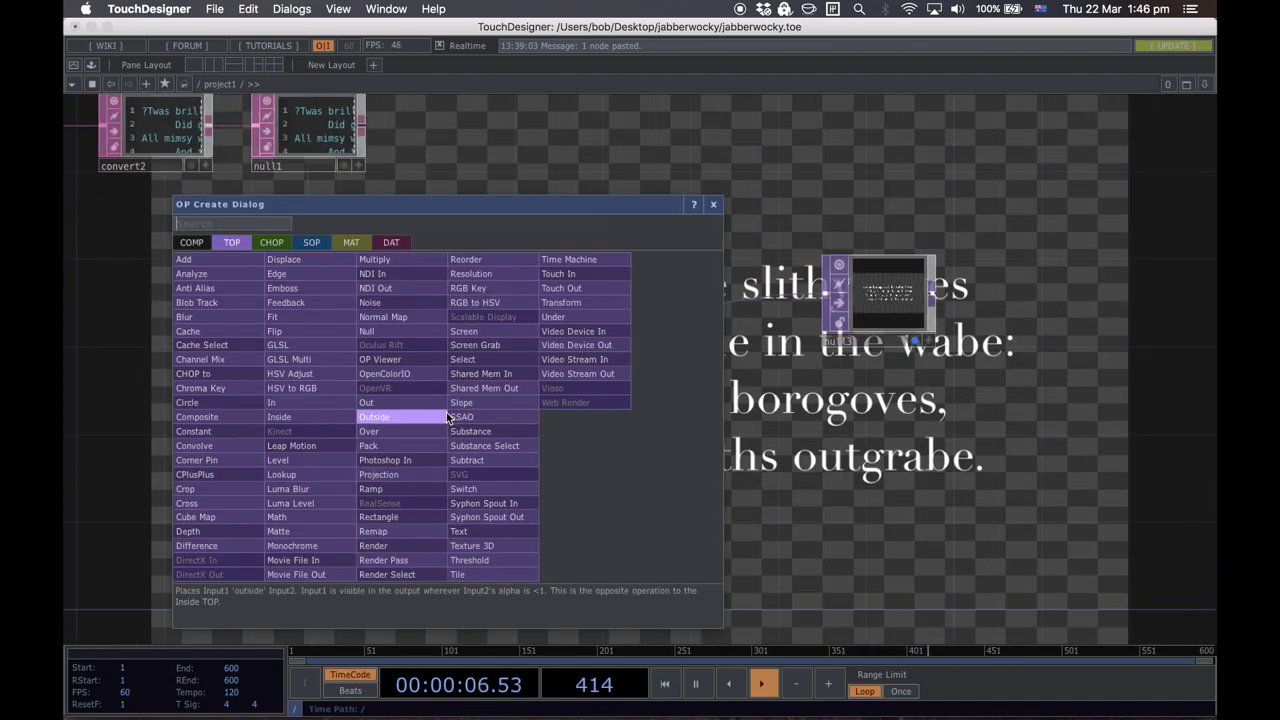
{"action": "type", "text": "noise"}
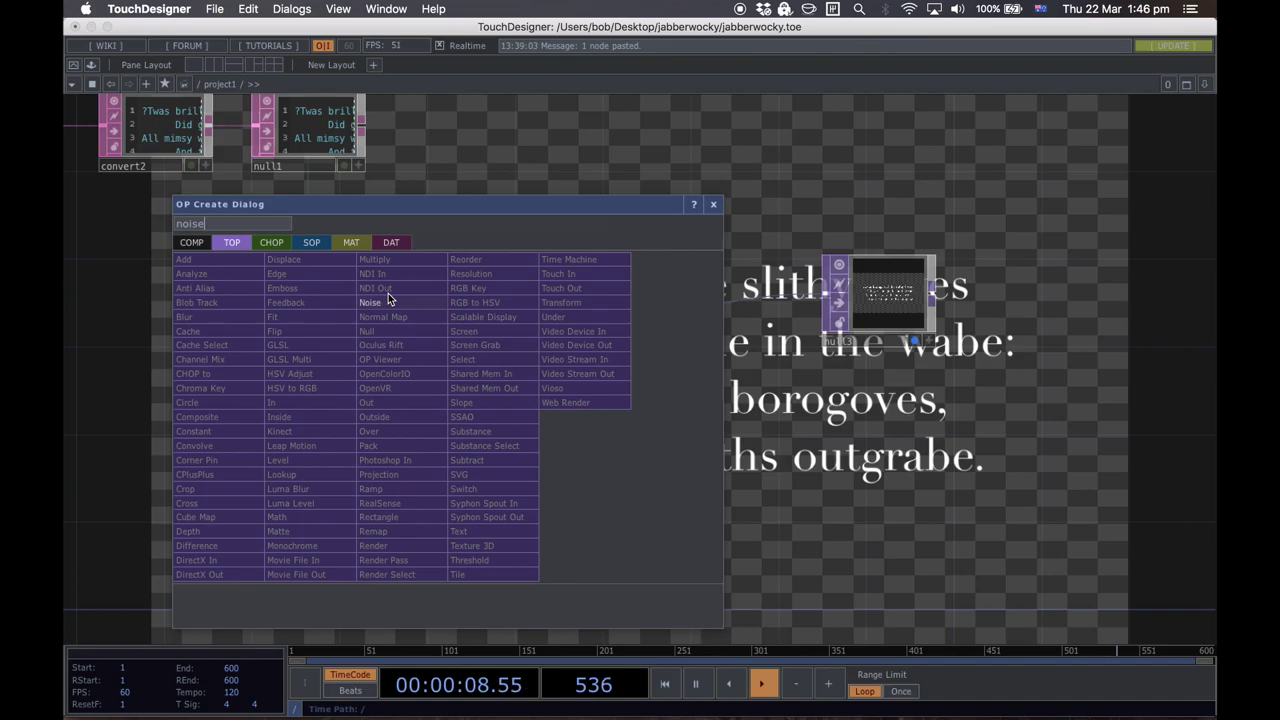
{"action": "left_click", "coordinate": [383, 302]}
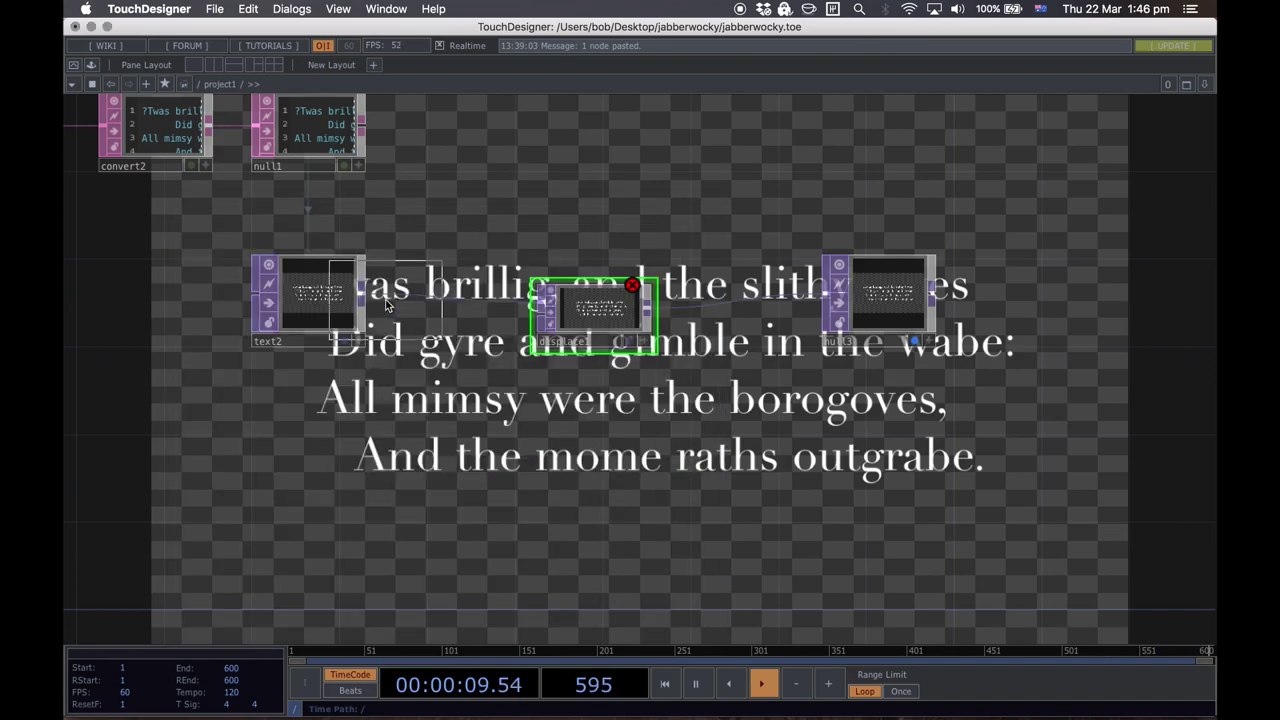
{"action": "left_click", "coordinate": [326, 440]}
{"action": "scroll", "coordinate": [350, 442], "scroll_direction": "up", "scroll_amount": 4}
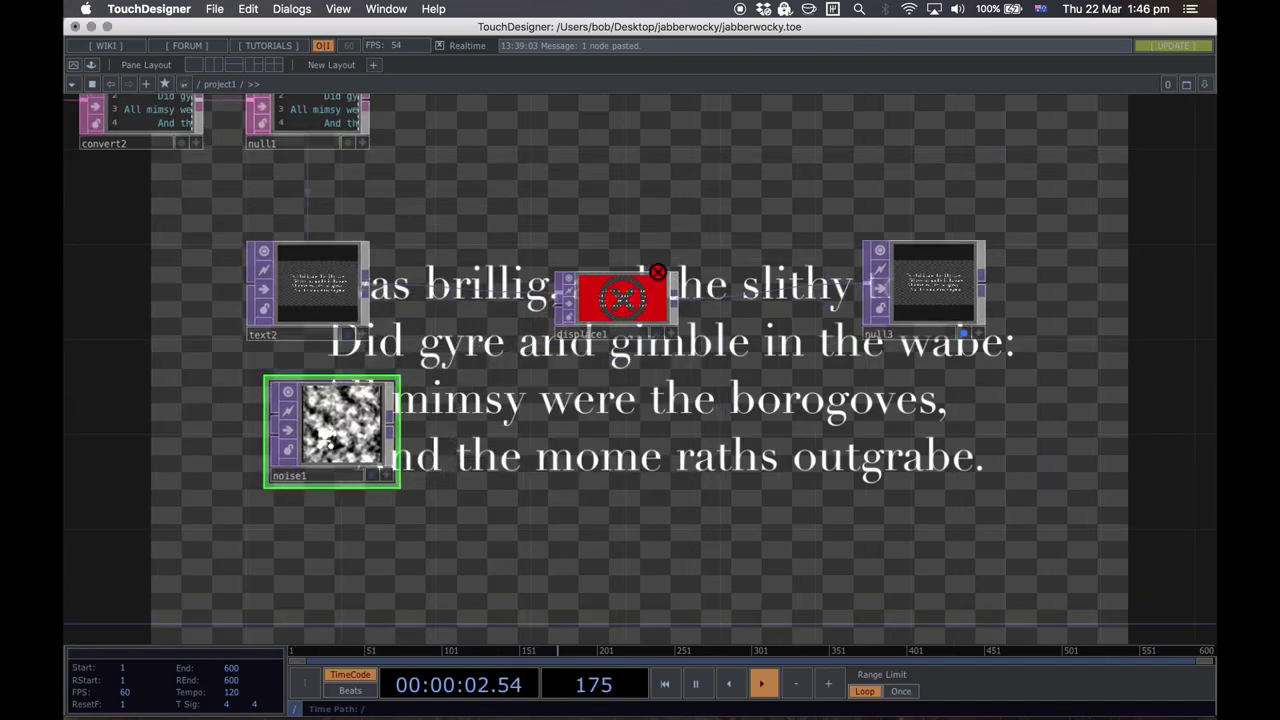
{"action": "left_click_drag", "start_coordinate": [398, 425], "coordinate": [578, 289]}
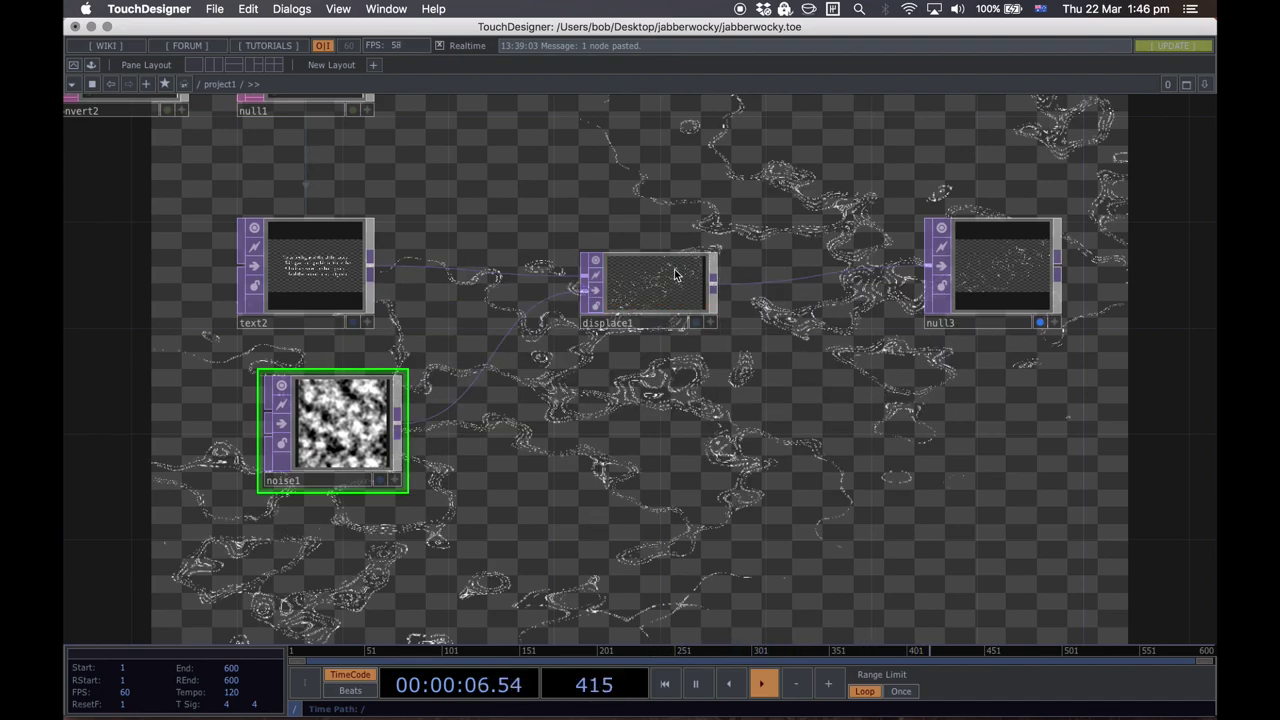
Step: Set both Displace Weight values of displace1 to 0.004
{"action": "left_click", "coordinate": [646, 284]}
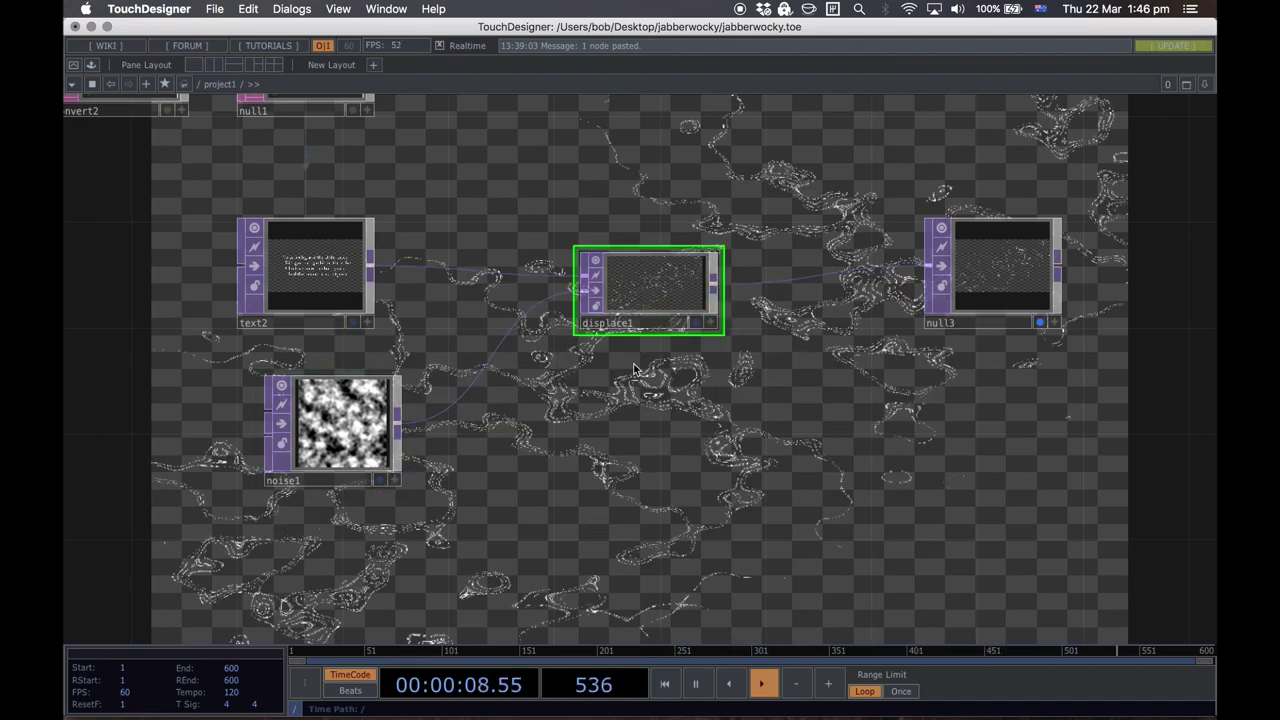
{"action": "key", "text": "p"}
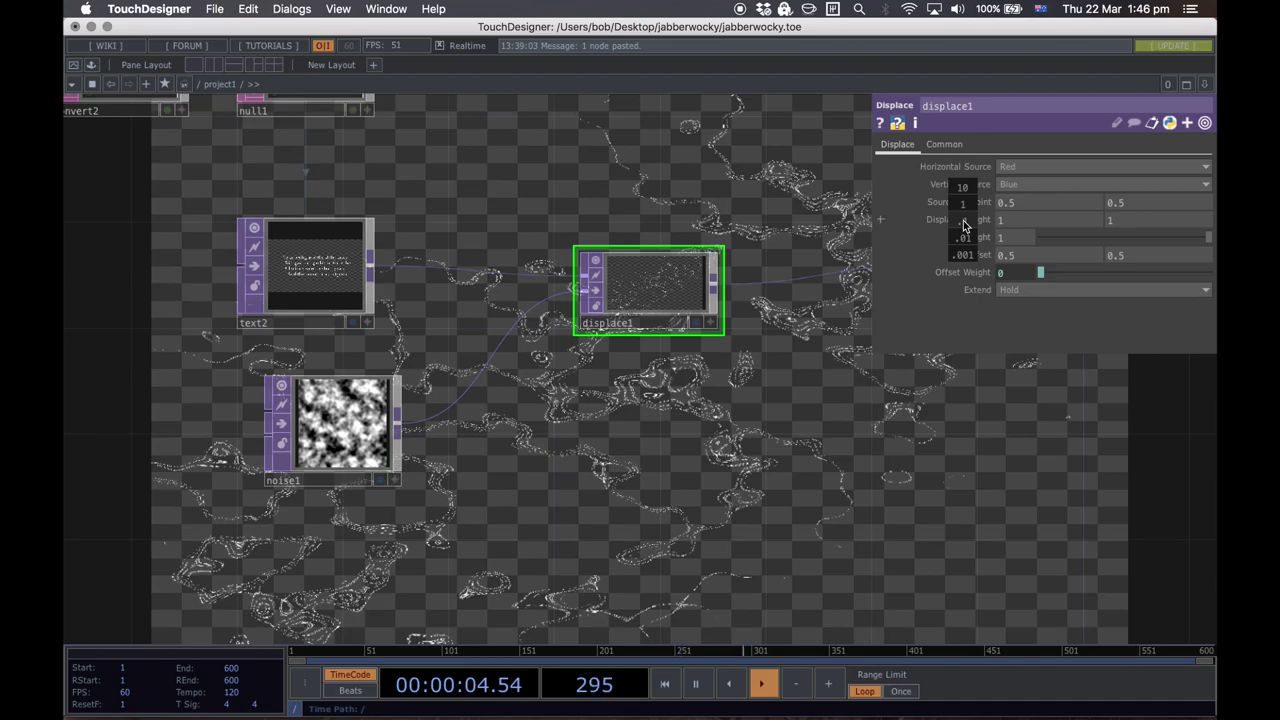
{"action": "middle_click_drag", "start_coordinate": [957, 240], "coordinate": [962, 196]}
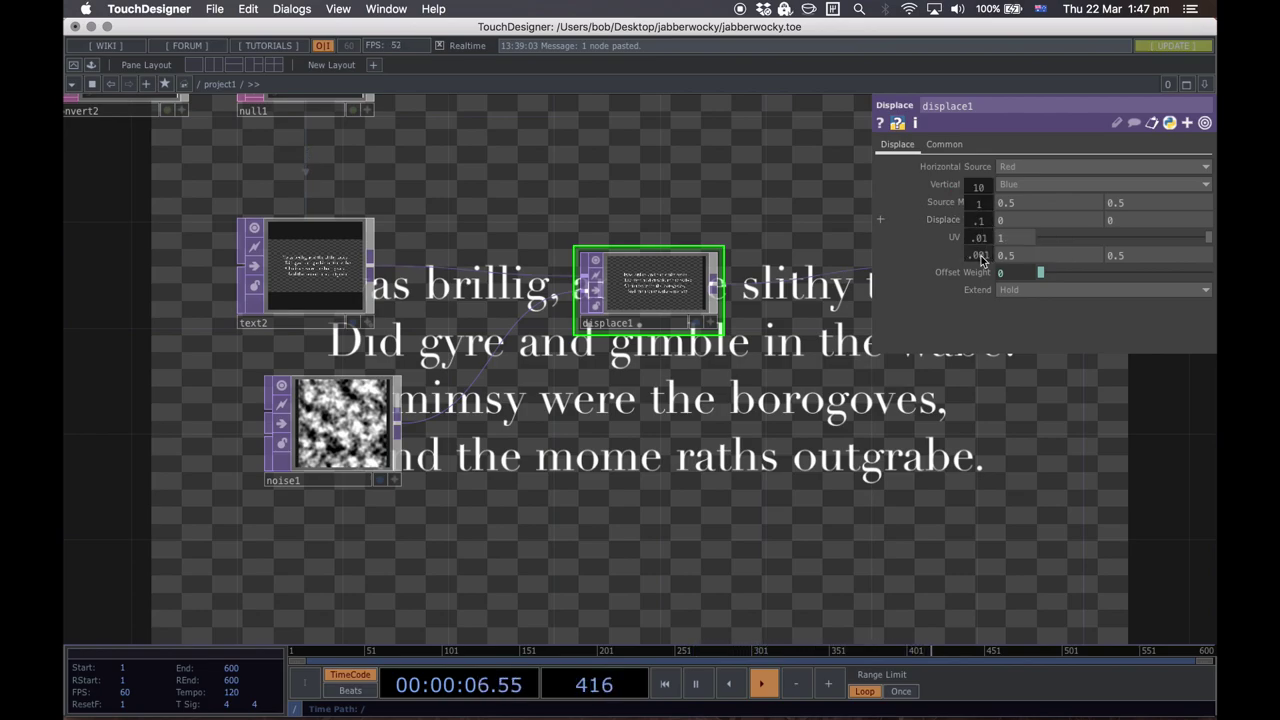
{"action": "middle_click_drag", "start_coordinate": [983, 258], "coordinate": [983, 188]}
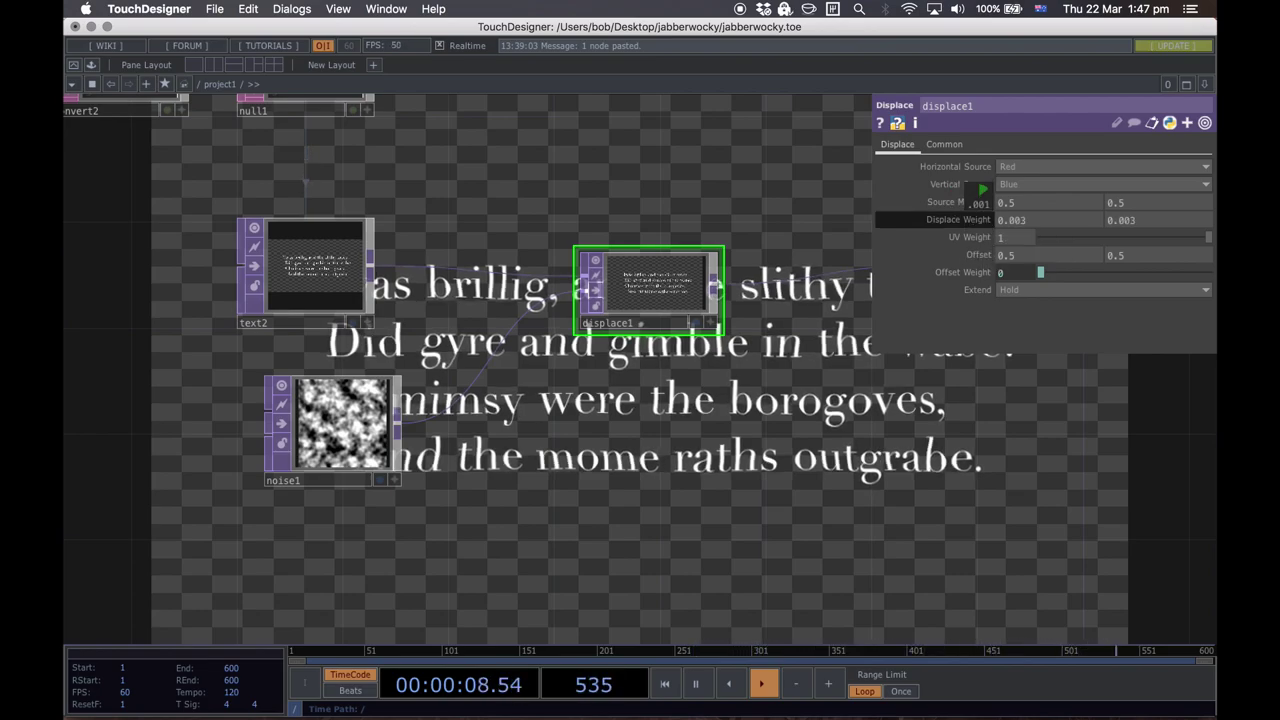
{"action": "middle_click_drag", "start_coordinate": [983, 190], "coordinate": [984, 190]}
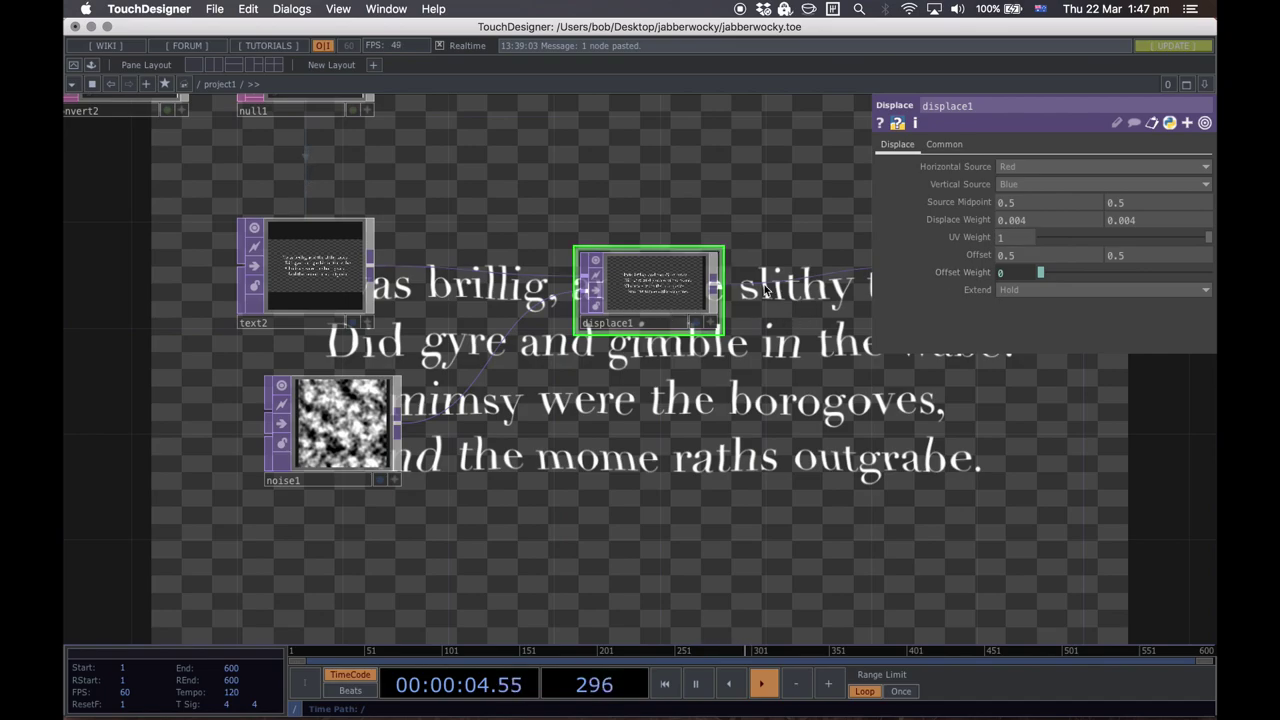
Step: Align noise1 directly beneath text2 and drive its Z translation with the expression absTime.seconds
{"action": "left_click_drag", "start_coordinate": [646, 424], "coordinate": [686, 480]}
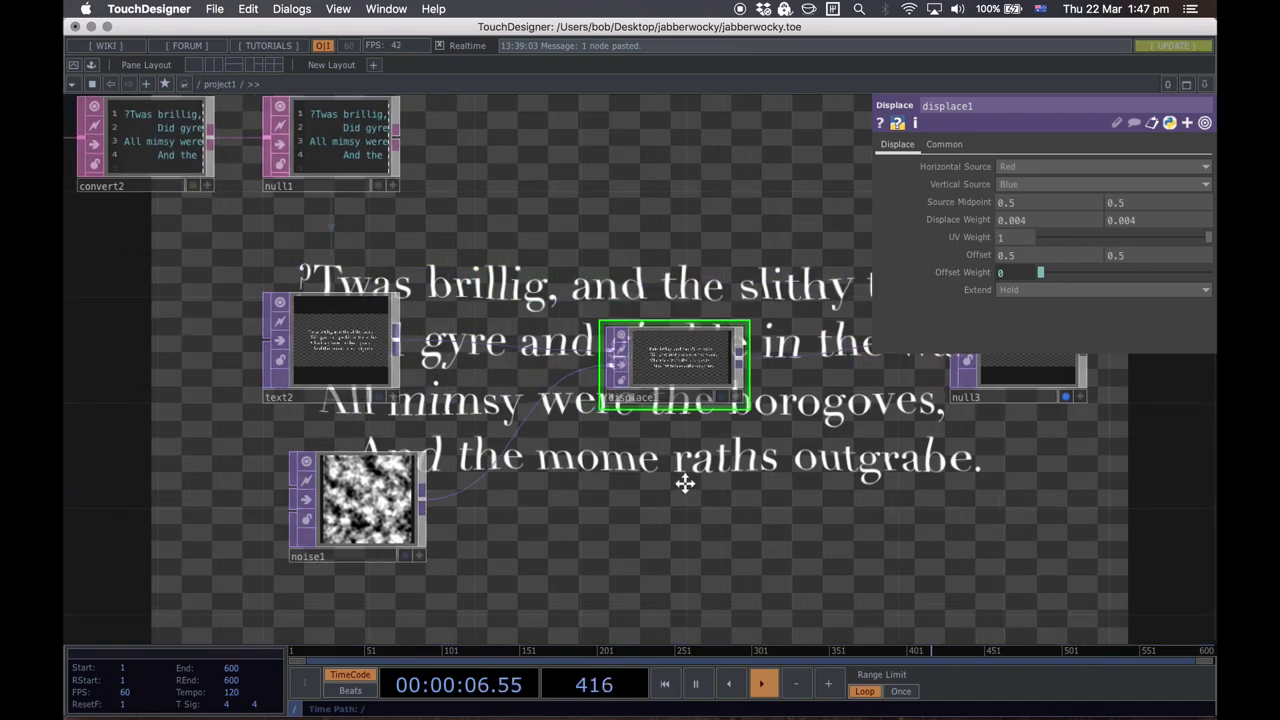
{"action": "left_click_drag", "start_coordinate": [371, 479], "coordinate": [318, 481]}
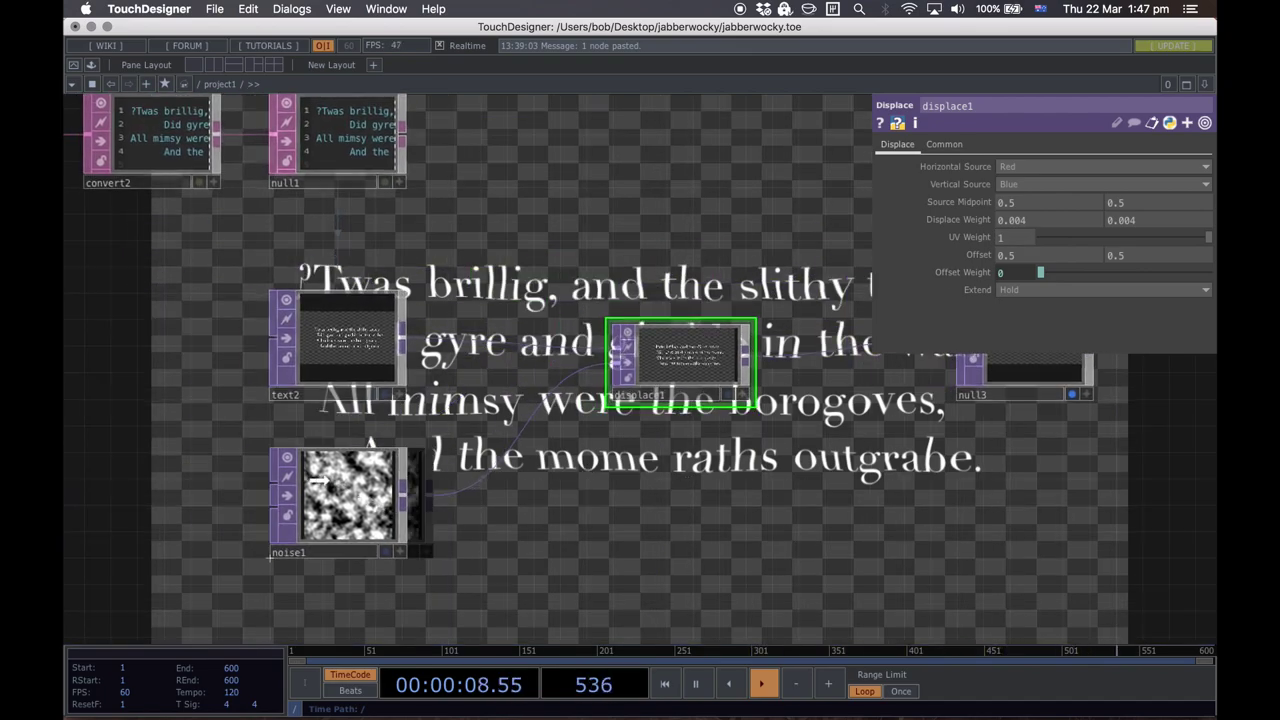
{"action": "left_click", "coordinate": [355, 483]}
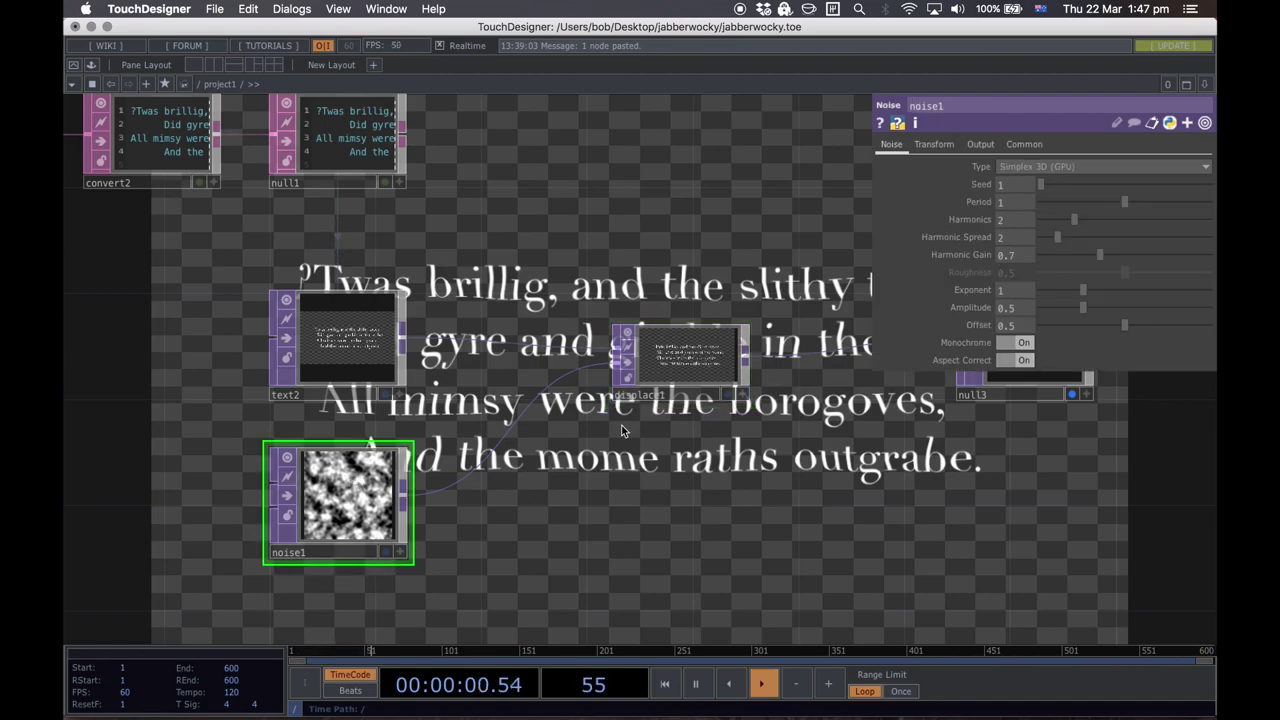
{"action": "left_click", "coordinate": [978, 145]}
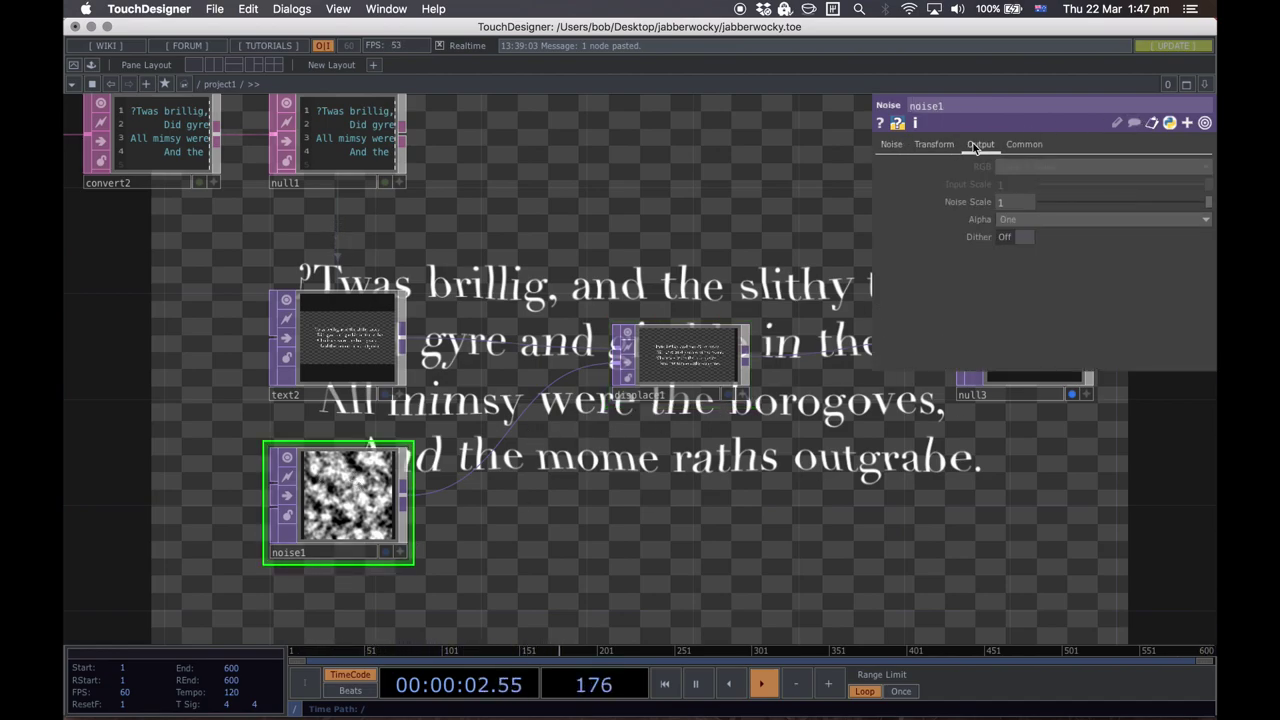
{"action": "left_click", "coordinate": [923, 145]}
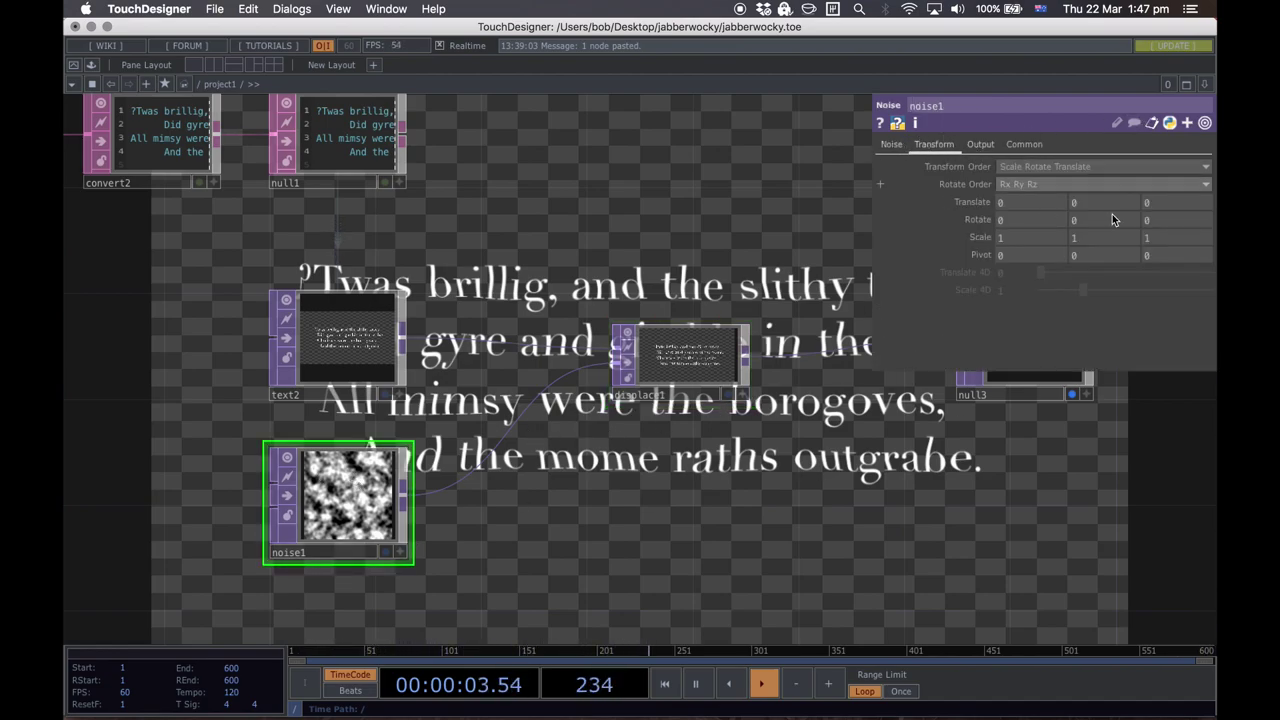
{"action": "left_click", "coordinate": [1163, 203]}
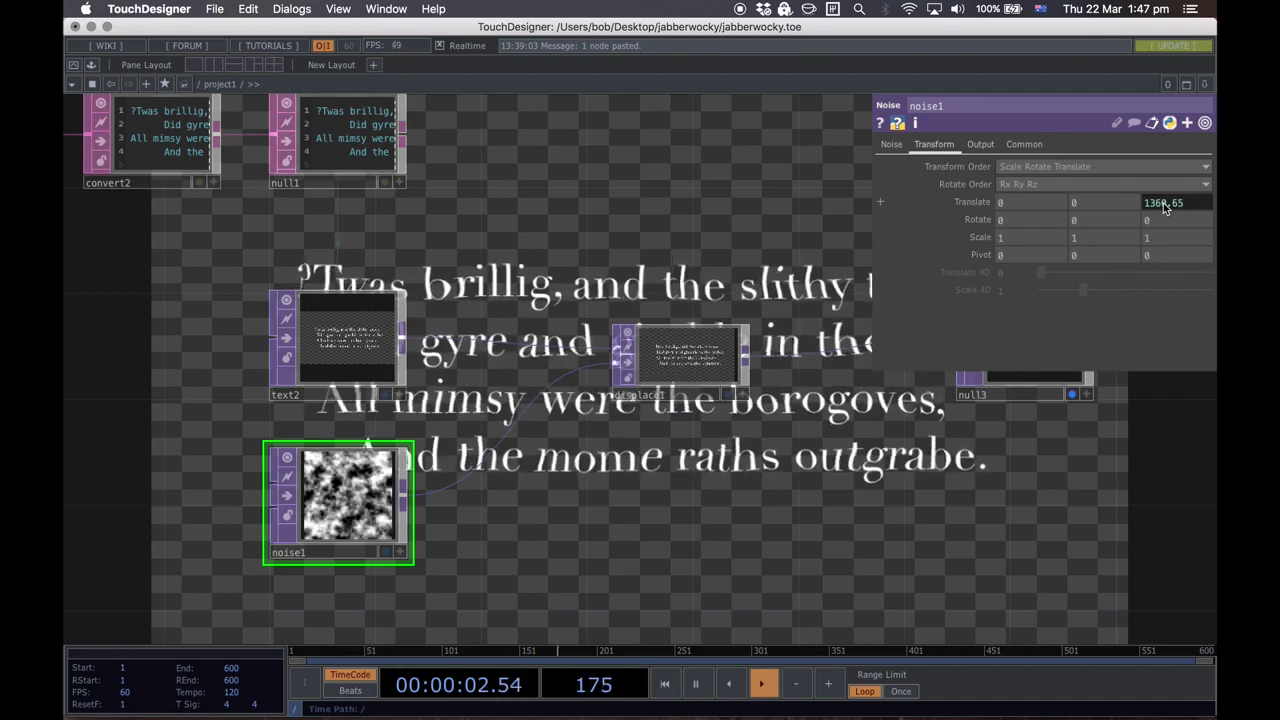
Step: Change noise1's Z translation expression to absTime.seconds * 0.1 and hide the parameters
{"action": "left_click", "coordinate": [880, 203]}
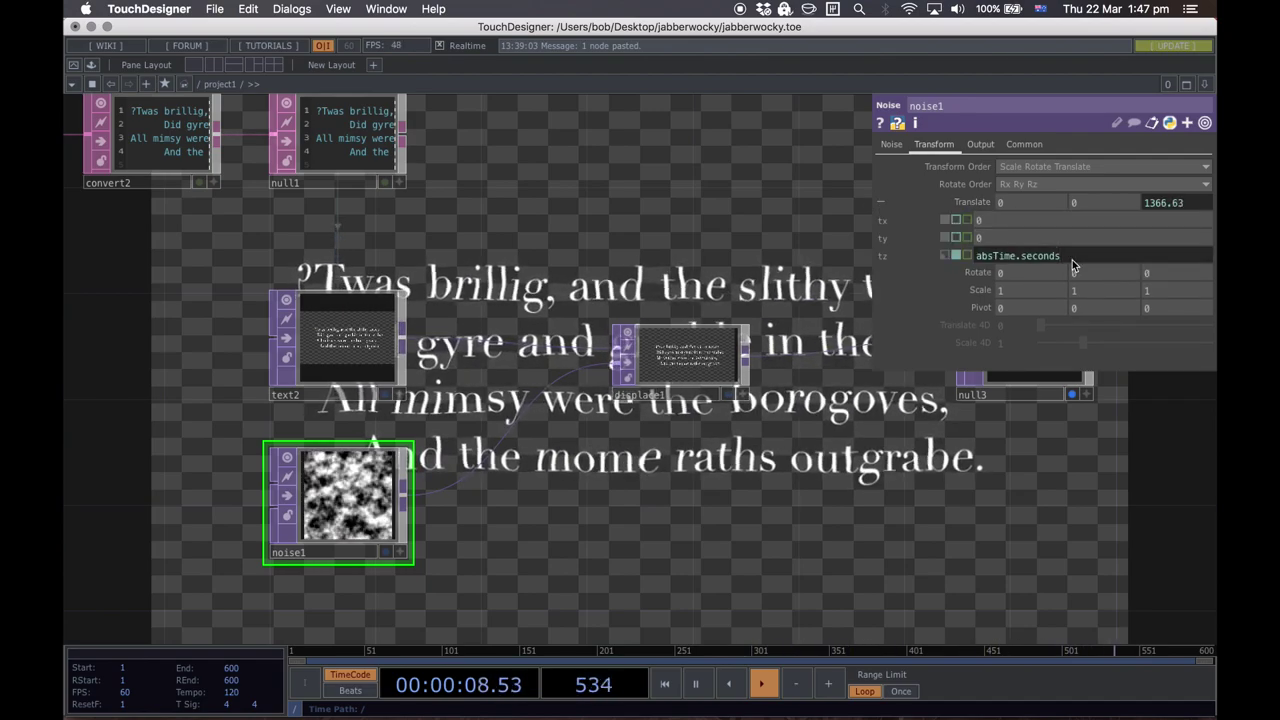
{"action": "type", "text": "*"}
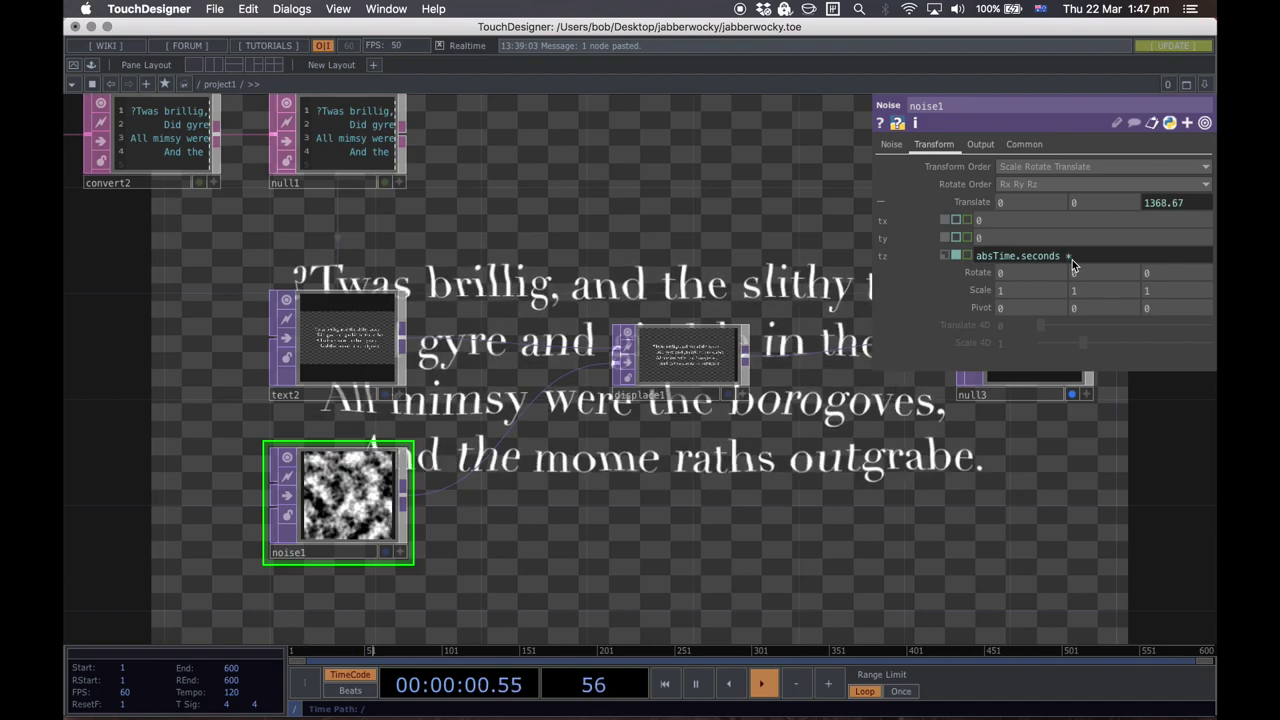
{"action": "type", "text": " 0.1"}
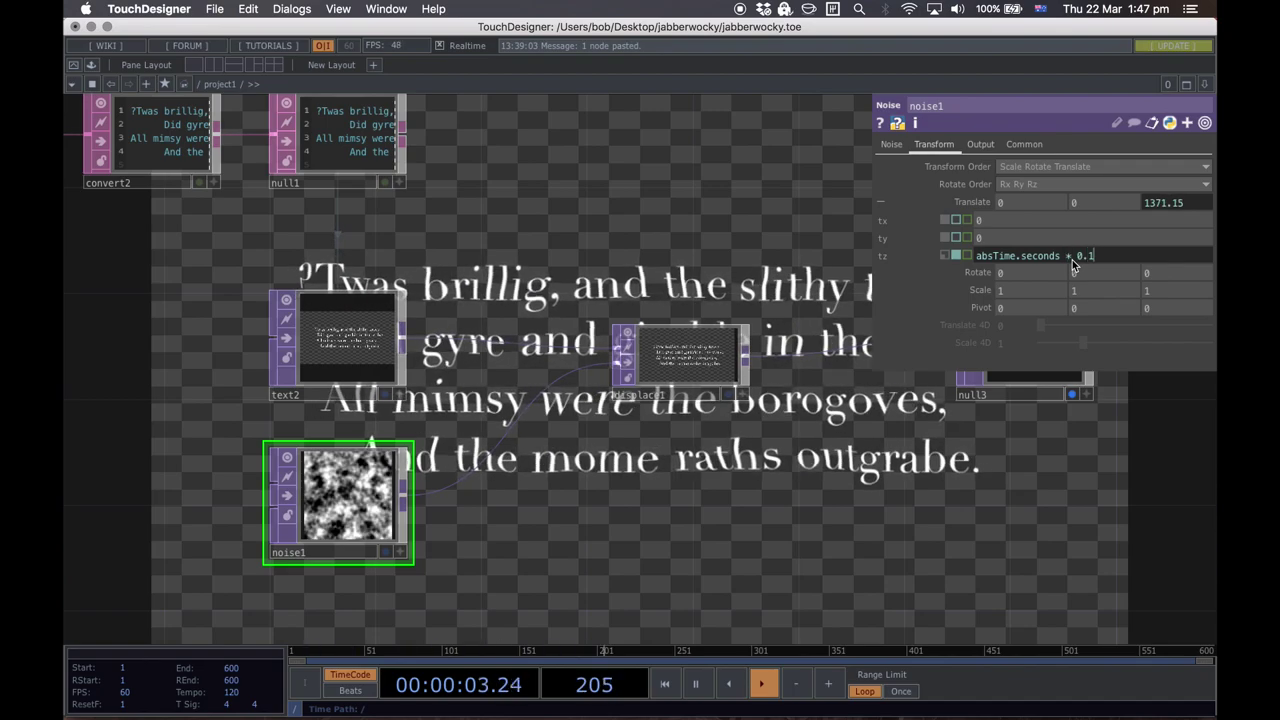
{"action": "key", "text": "Return"}
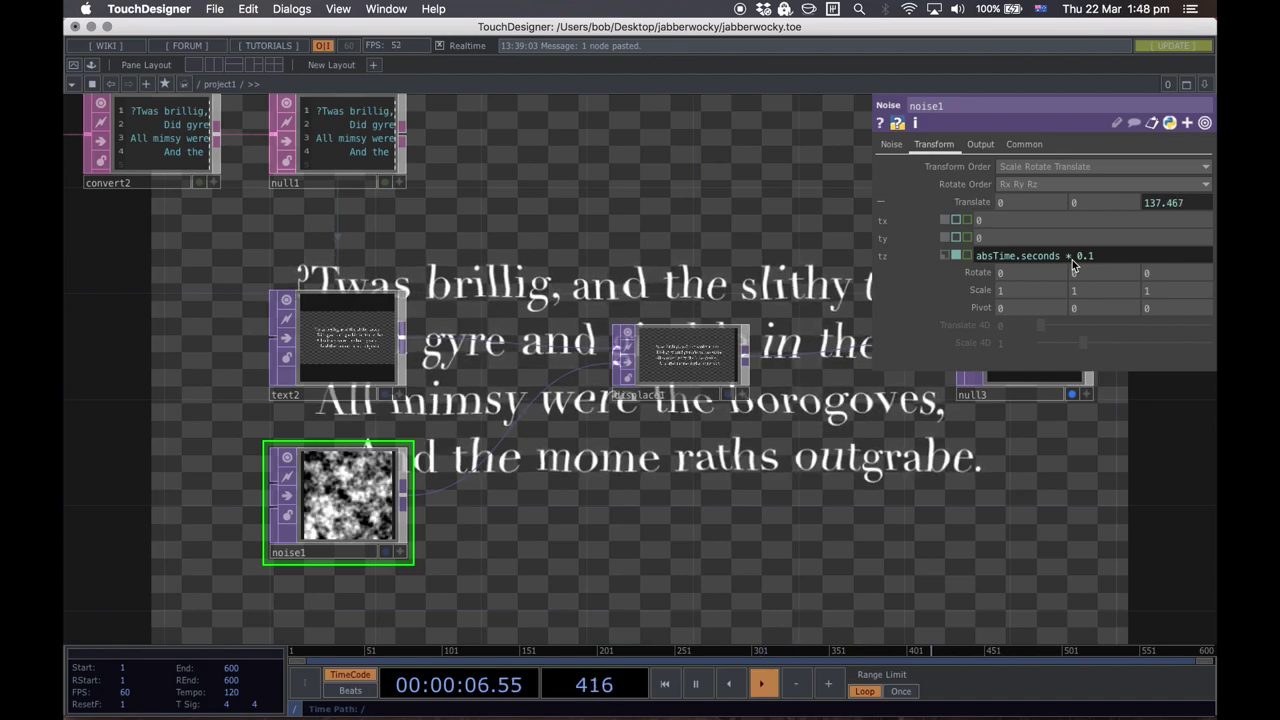
{"action": "left_click_drag", "start_coordinate": [666, 212], "coordinate": [503, 332]}
{"action": "key", "text": "p"}
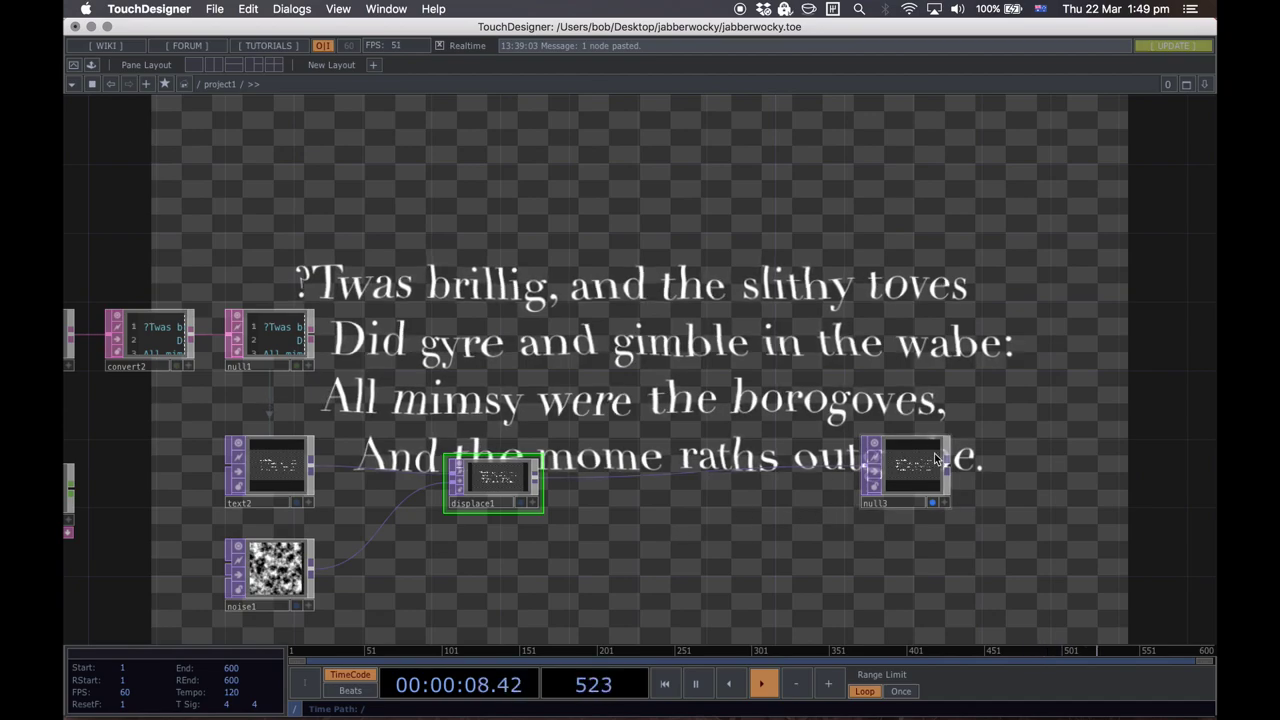
Step: Move null3 farther from displace1 and insert a Blur TOP on the connection between them
{"action": "left_click_drag", "start_coordinate": [912, 478], "coordinate": [947, 479]}
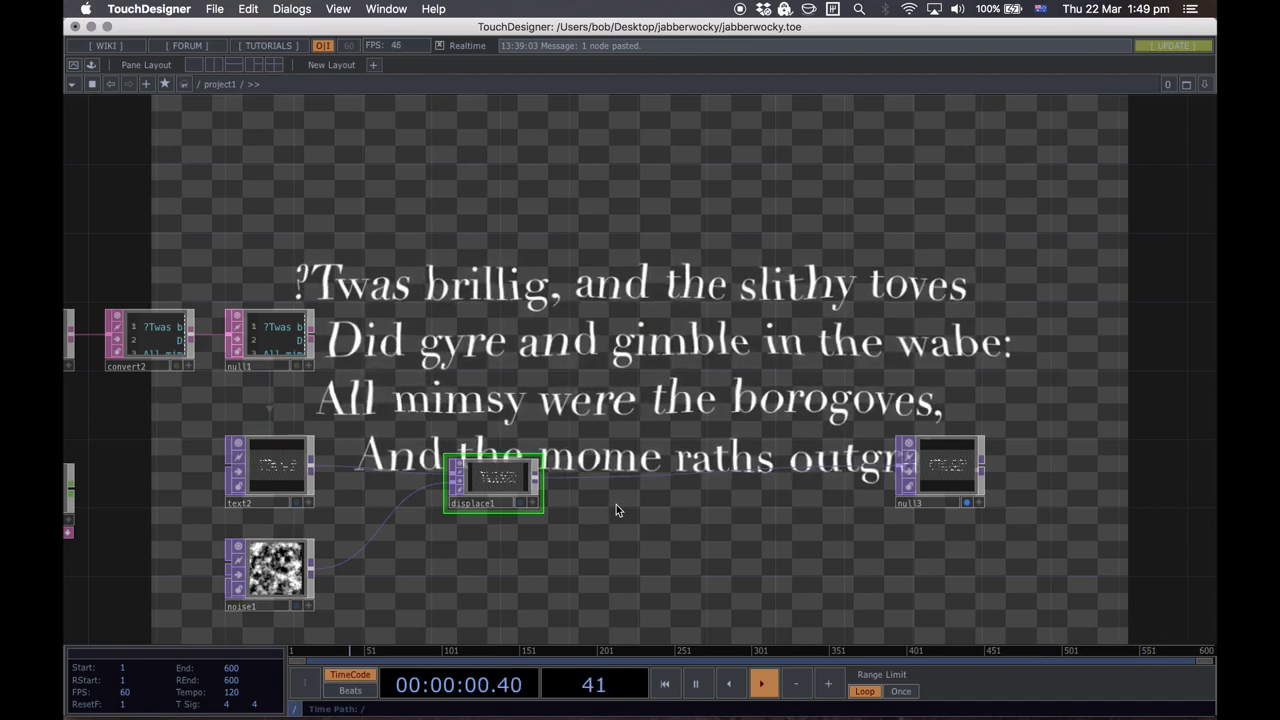
{"action": "right_click", "coordinate": [619, 478]}
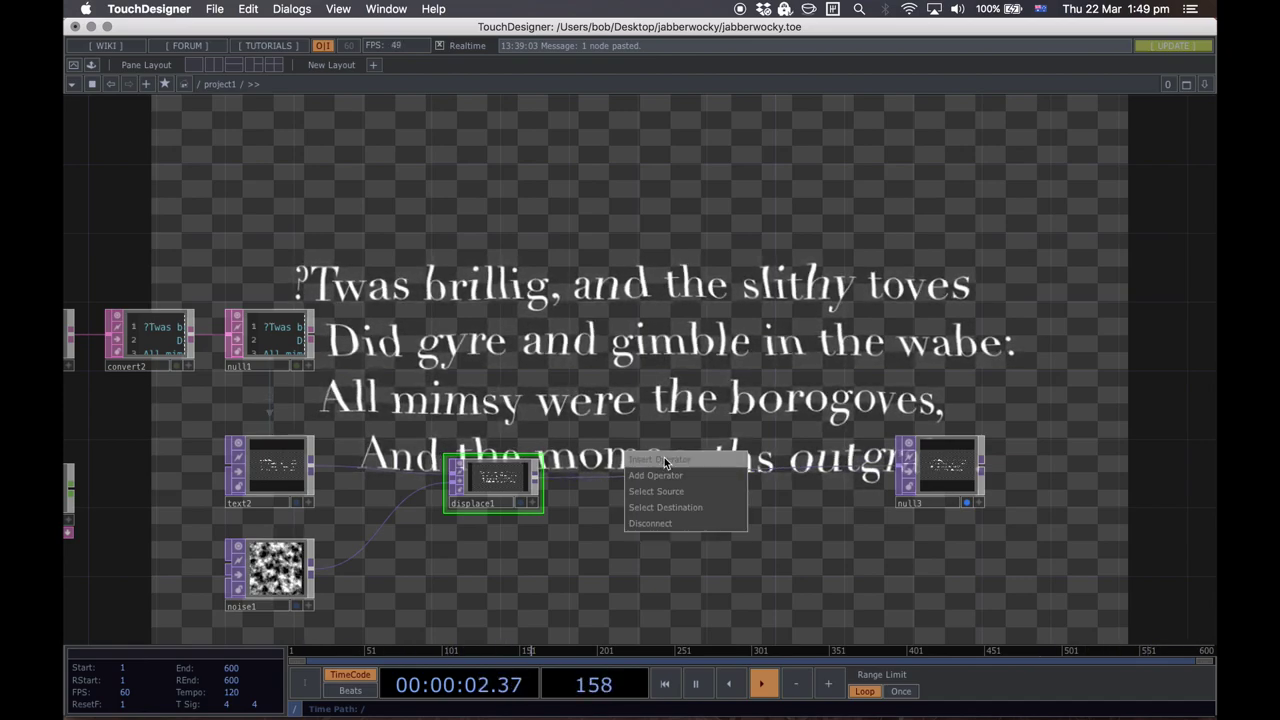
{"action": "left_click", "coordinate": [658, 459]}
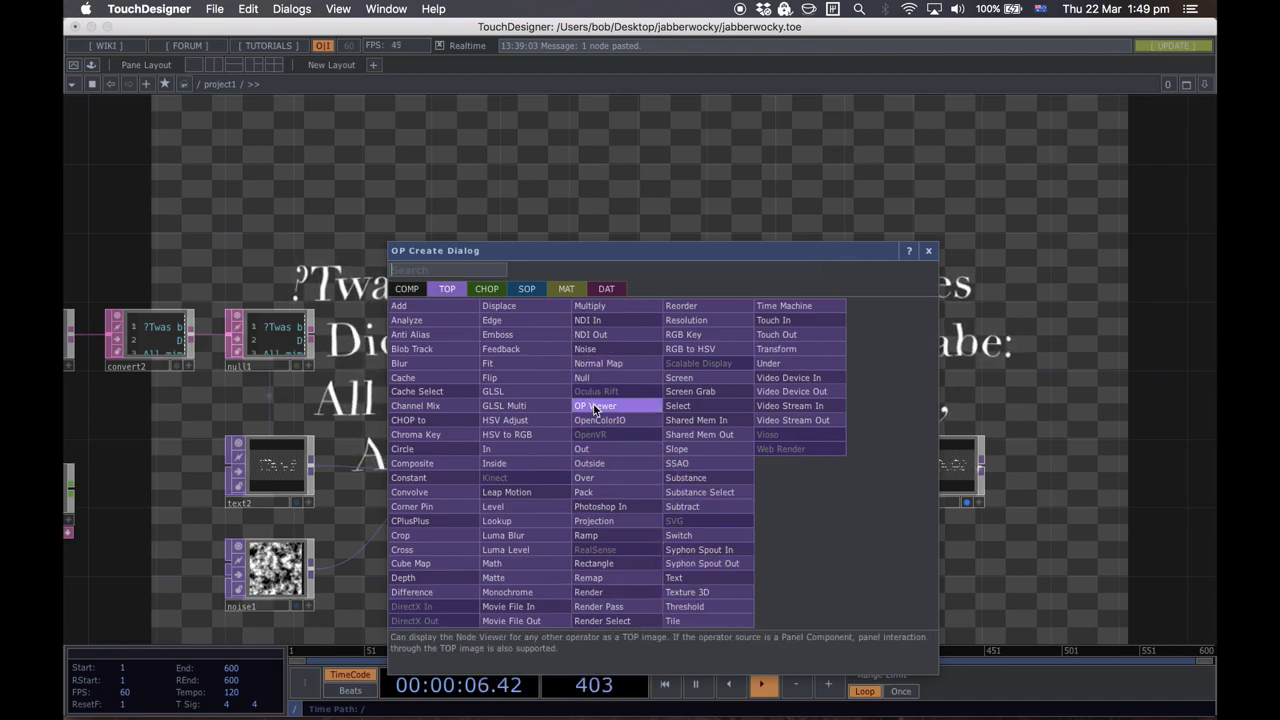
{"action": "type", "text": "bl"}
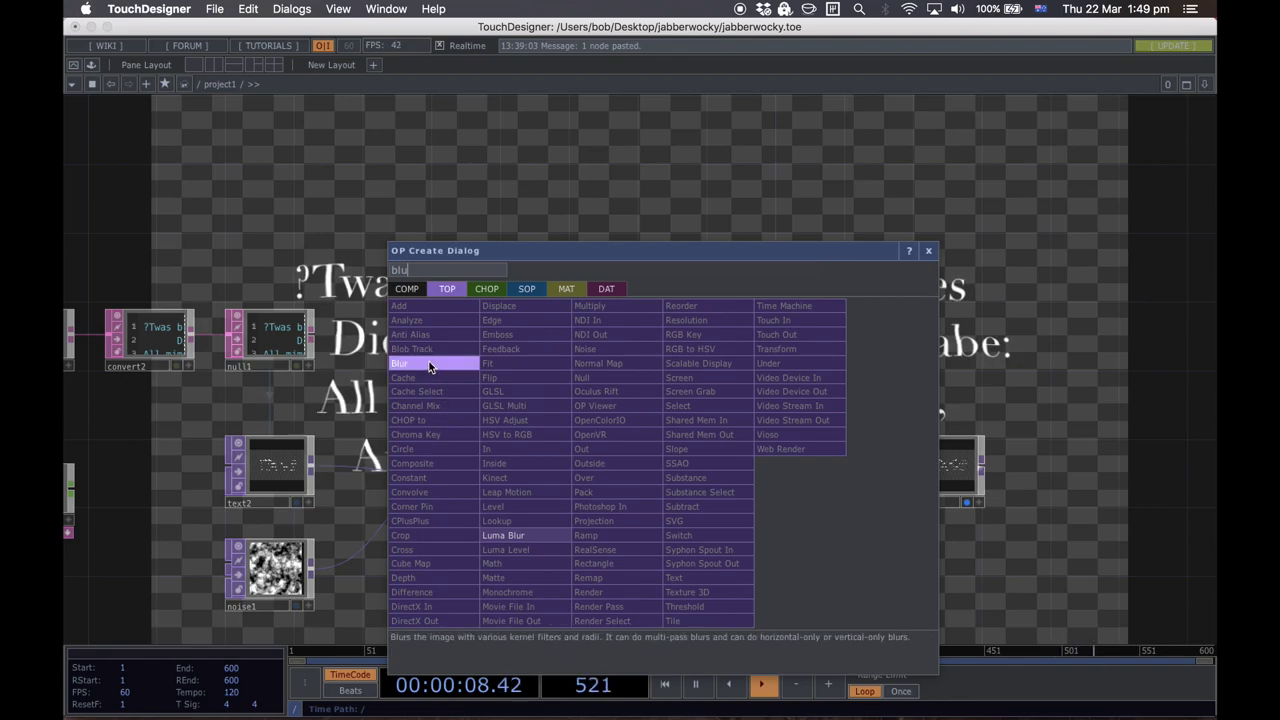
{"action": "type", "text": "u"}
{"action": "left_click", "coordinate": [430, 364]}
{"action": "left_click", "coordinate": [624, 478]}
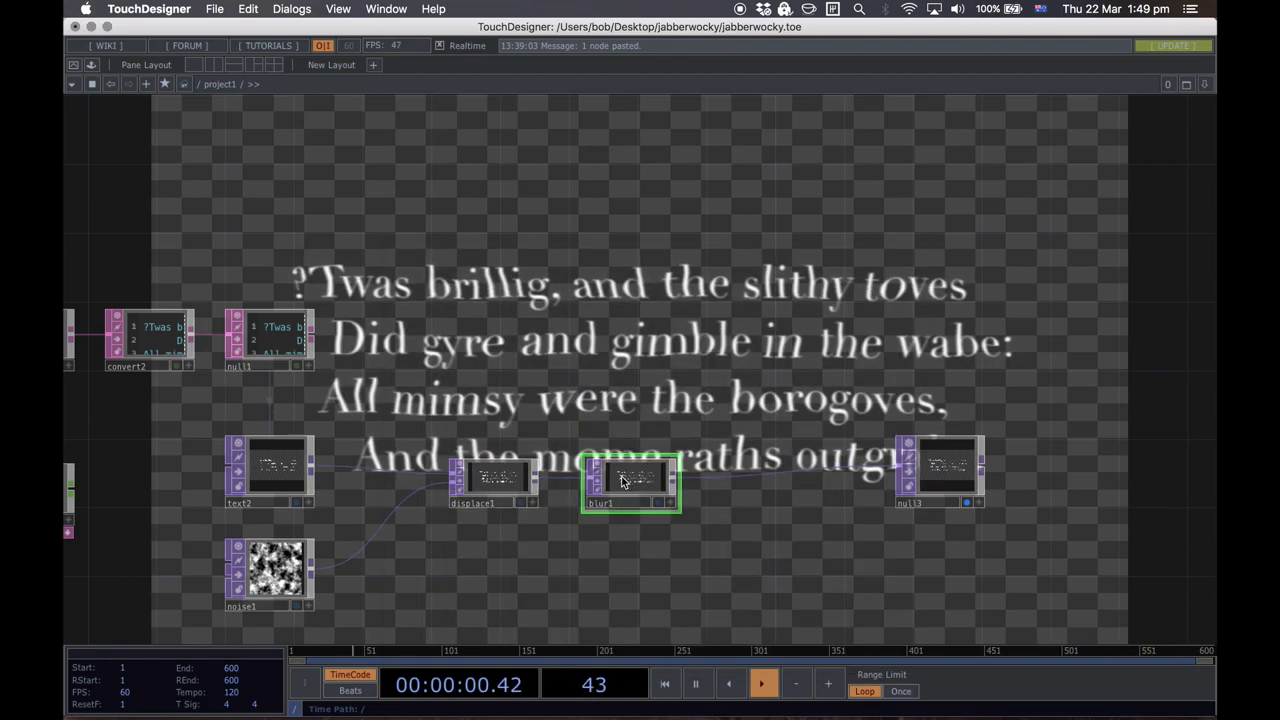
Step: Set the Filter Size of blur1 to 7 and hide its parameters
{"action": "scroll", "coordinate": [624, 478], "scroll_direction": "up", "scroll_amount": 6}
{"action": "left_click_drag", "start_coordinate": [606, 316], "coordinate": [890, 240]}
{"action": "scroll", "coordinate": [572, 327], "scroll_direction": "down", "scroll_amount": 3}
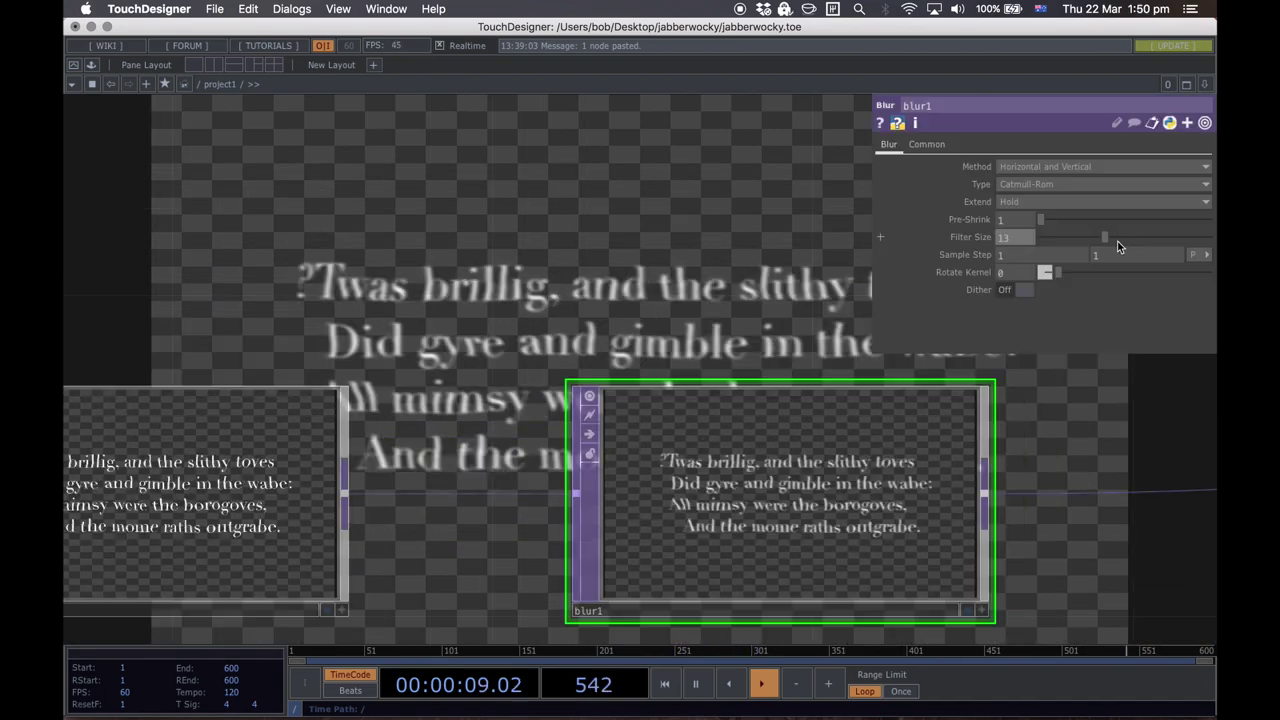
{"action": "mouse_move", "coordinate": [1118, 240]}
{"action": "left_mouse_down"}
{"action": "mouse_move", "coordinate": [1208, 237]}
{"action": "mouse_move", "coordinate": [1105, 237]}
{"action": "left_mouse_up"}
{"action": "left_click_drag", "start_coordinate": [1216, 242], "coordinate": [1080, 247]}
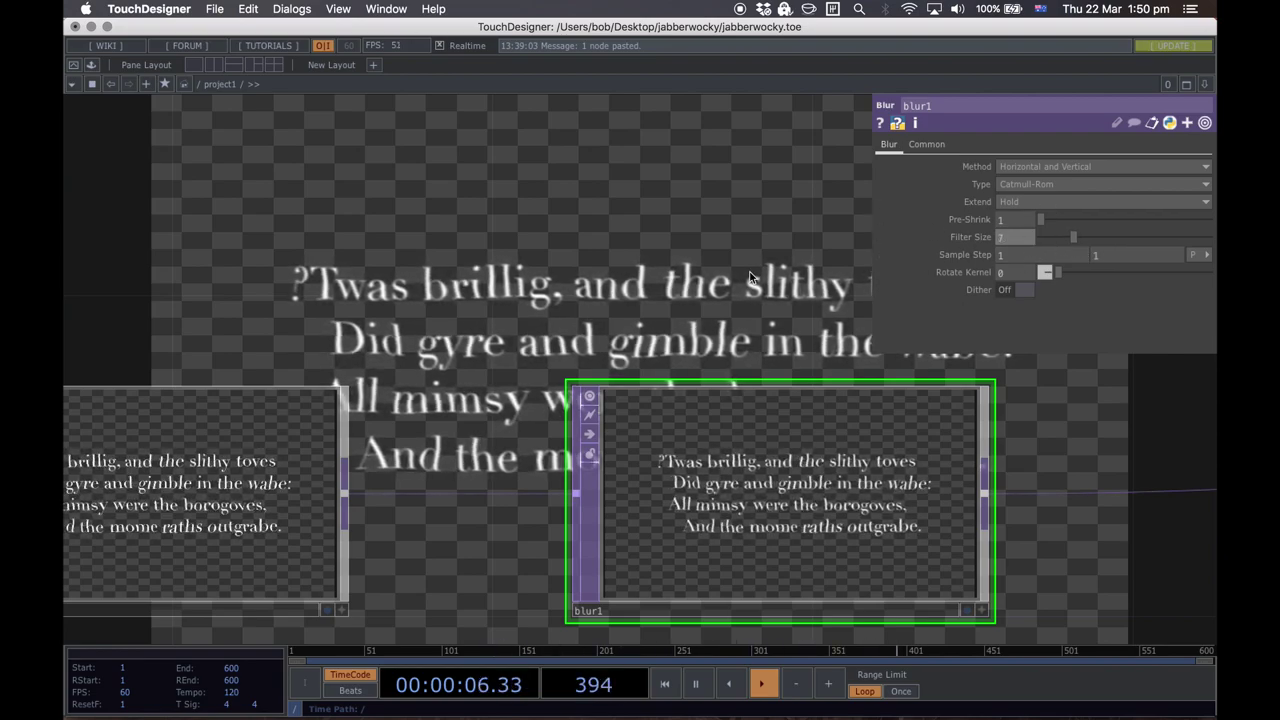
{"action": "left_click_drag", "start_coordinate": [698, 278], "coordinate": [314, 305]}
{"action": "left_click_drag", "start_coordinate": [805, 352], "coordinate": [503, 309]}
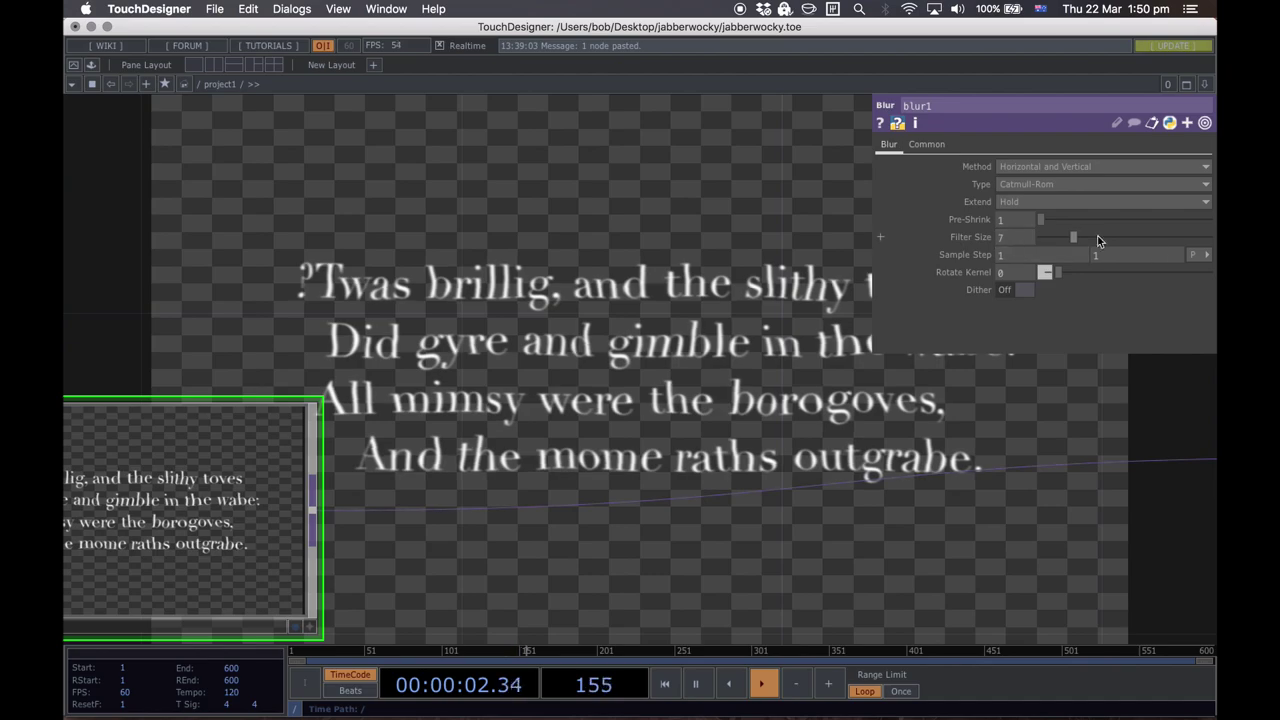
{"action": "left_click_drag", "start_coordinate": [563, 340], "coordinate": [567, 327]}
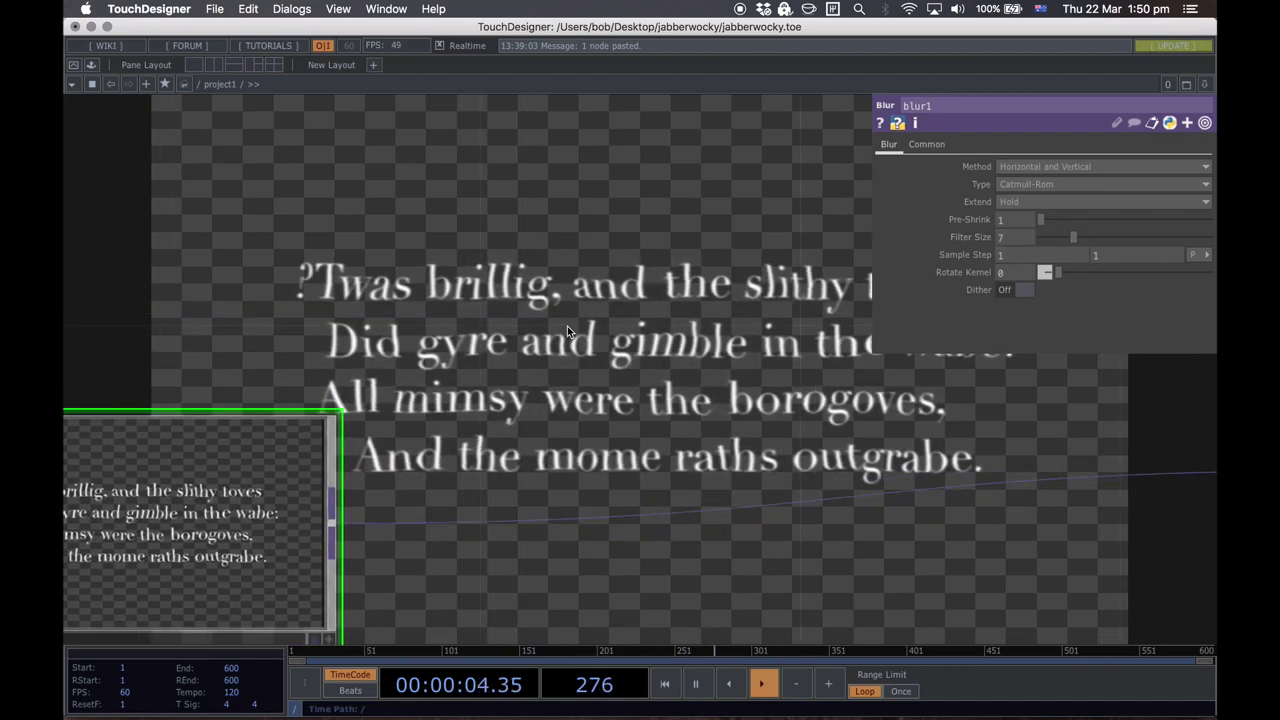
{"action": "key", "text": "p"}
Step: Examine the blurred text output and the node chain from displace1 through blur1 to null3
{"action": "left_click_drag", "start_coordinate": [756, 335], "coordinate": [933, 391]}
{"action": "scroll", "coordinate": [884, 281], "scroll_direction": "down", "scroll_amount": 2}
{"action": "scroll", "coordinate": [876, 360], "scroll_direction": "down", "scroll_amount": 2}
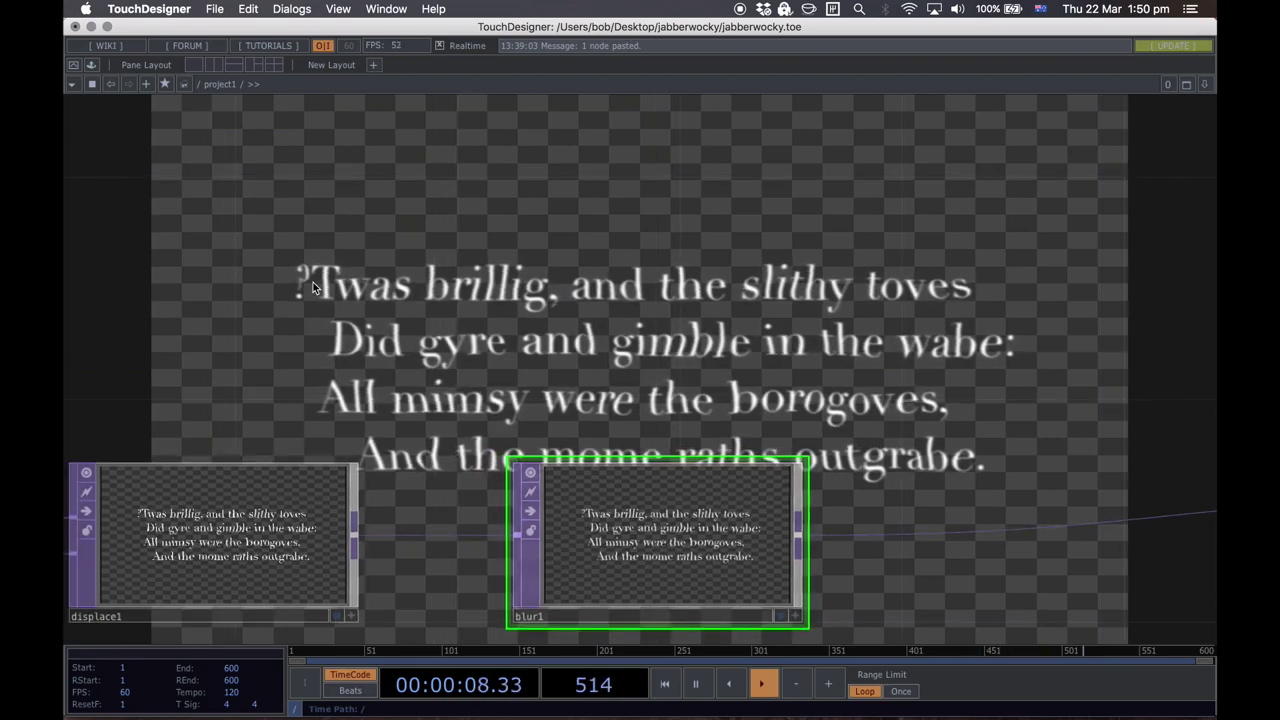
{"action": "left_click_drag", "start_coordinate": [753, 332], "coordinate": [612, 304]}
{"action": "left_click_drag", "start_coordinate": [852, 388], "coordinate": [612, 398]}
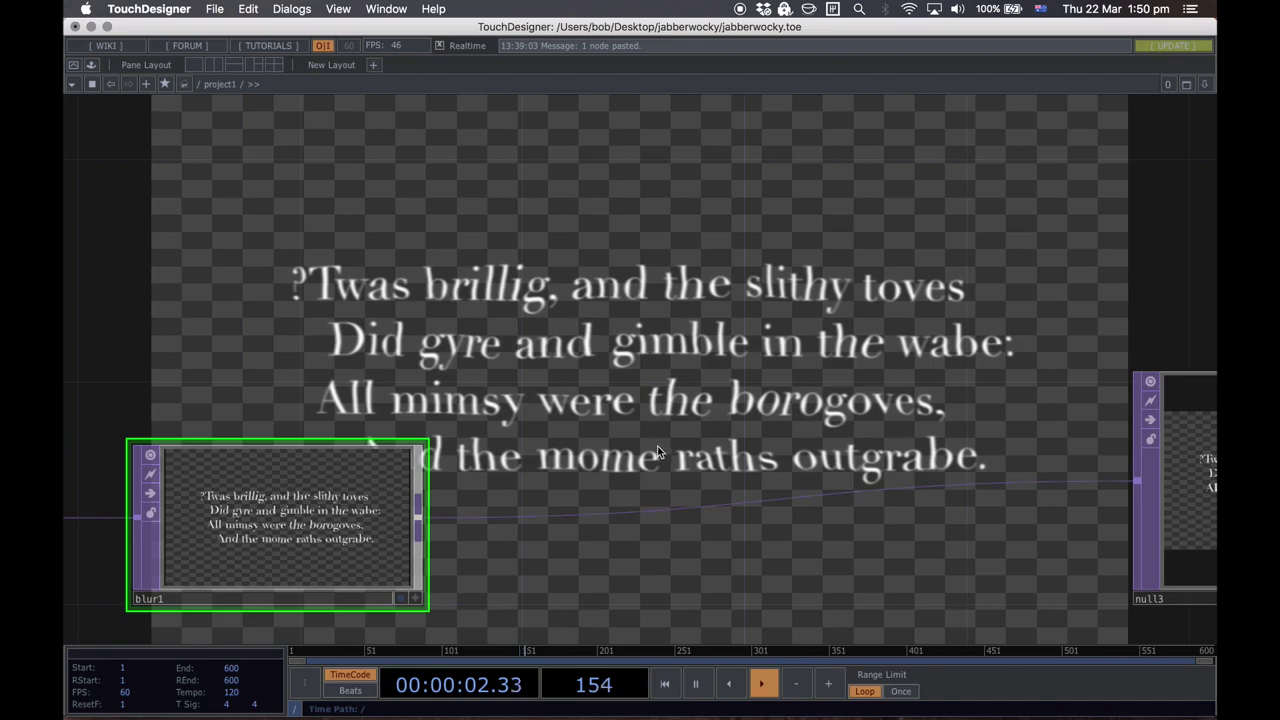
{"action": "left_click_drag", "start_coordinate": [925, 353], "coordinate": [834, 351]}
{"action": "scroll", "coordinate": [831, 346], "scroll_direction": "down", "scroll_amount": 2}
{"action": "left_click_drag", "start_coordinate": [683, 381], "coordinate": [980, 384]}
{"action": "scroll", "coordinate": [980, 384], "scroll_direction": "down", "scroll_amount": 2}
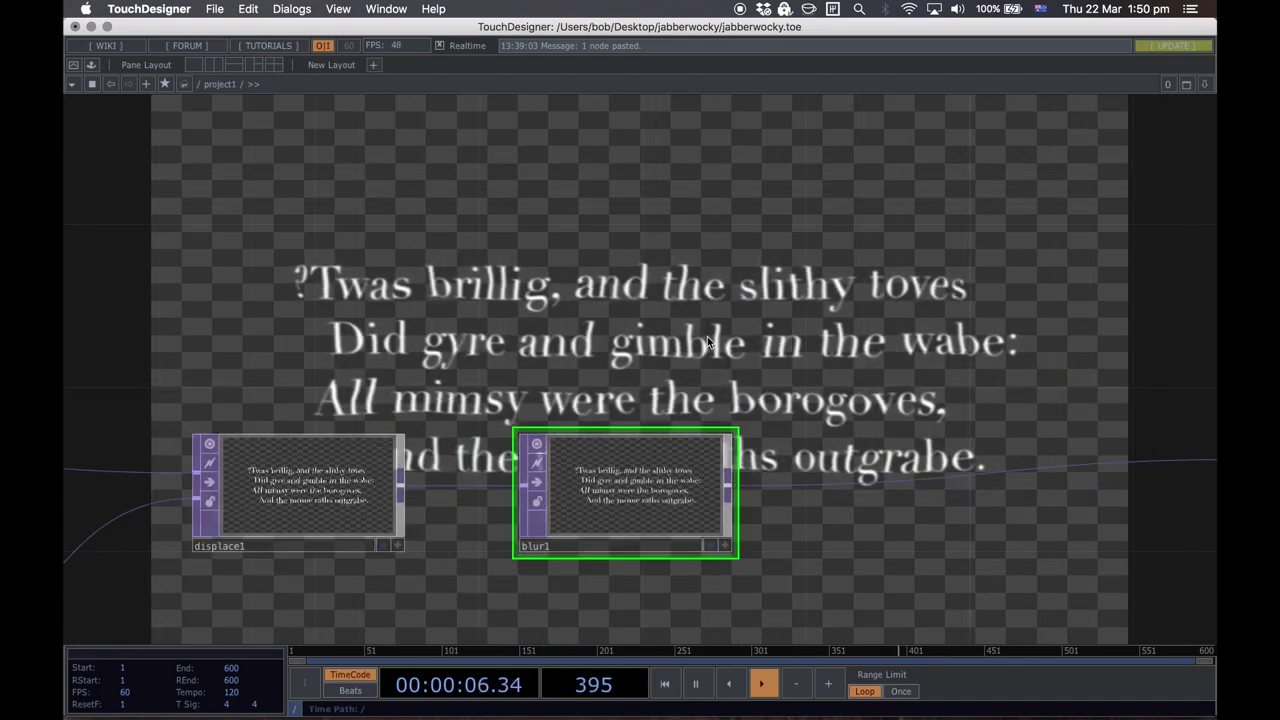
{"action": "left_click_drag", "start_coordinate": [872, 343], "coordinate": [898, 385]}
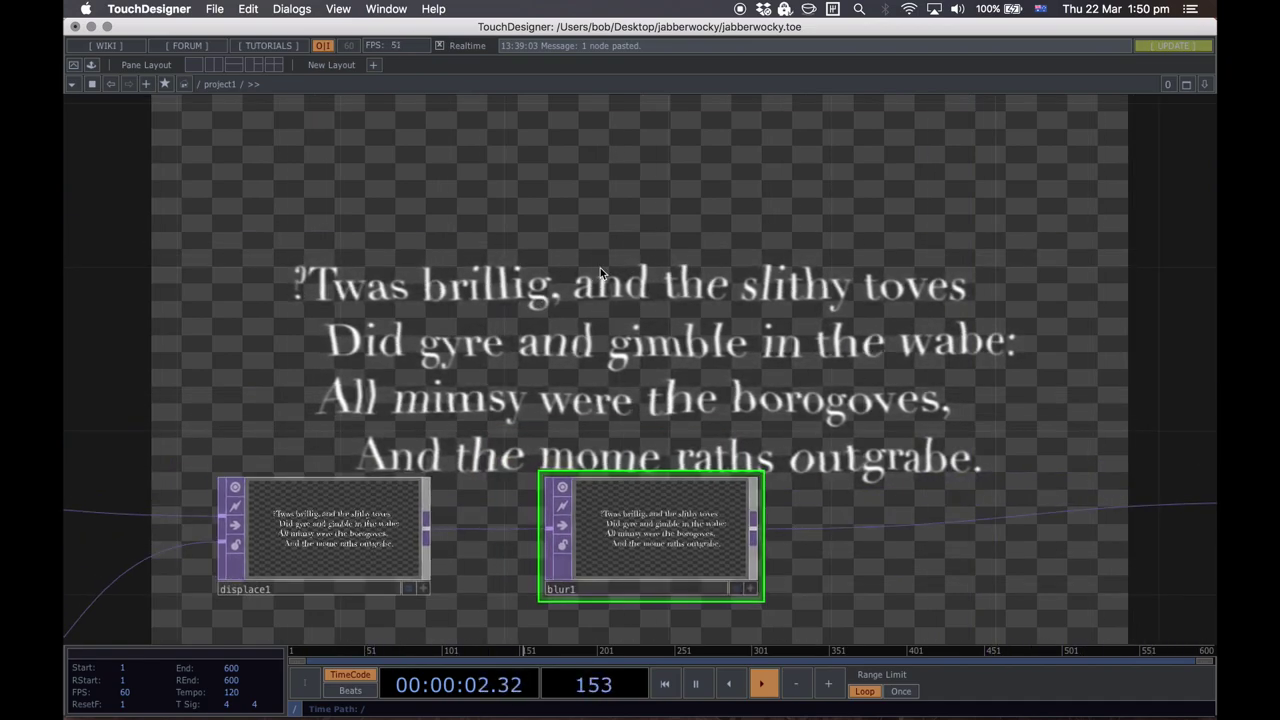
Step: Add a second Noise TOP in the free space above blur1
{"action": "key", "text": "Tab"}
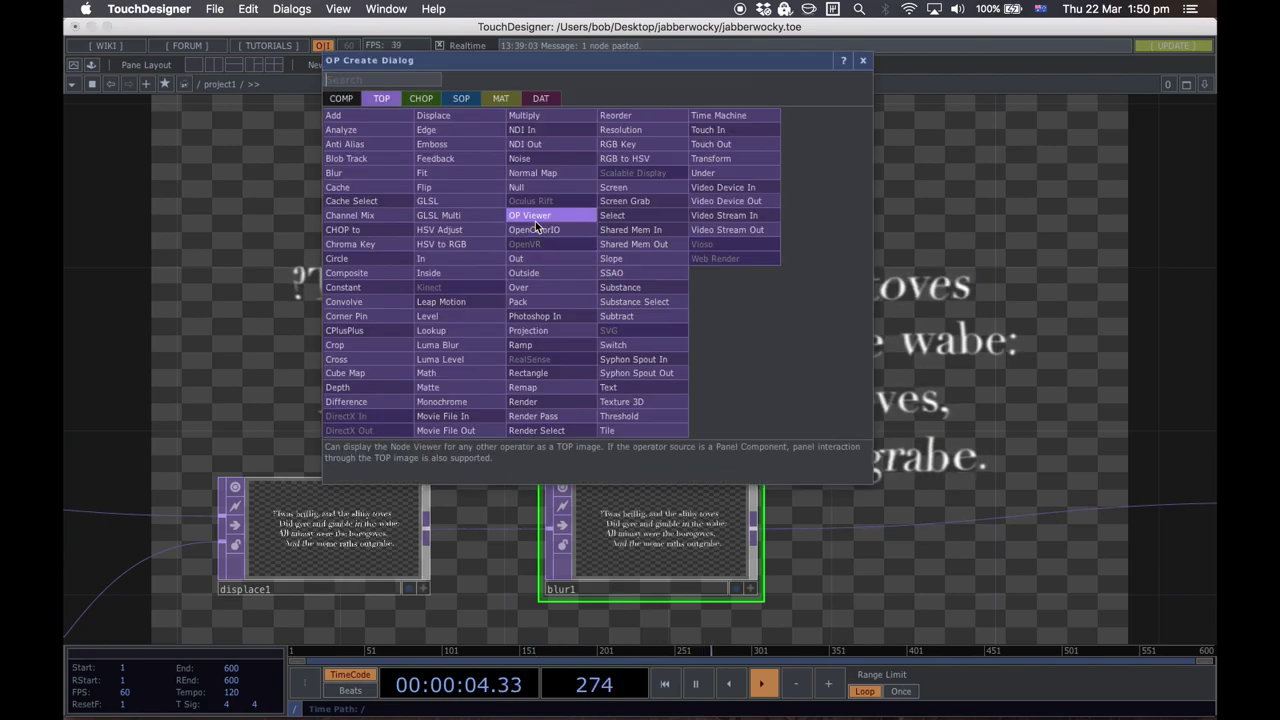
{"action": "type", "text": "noi"}
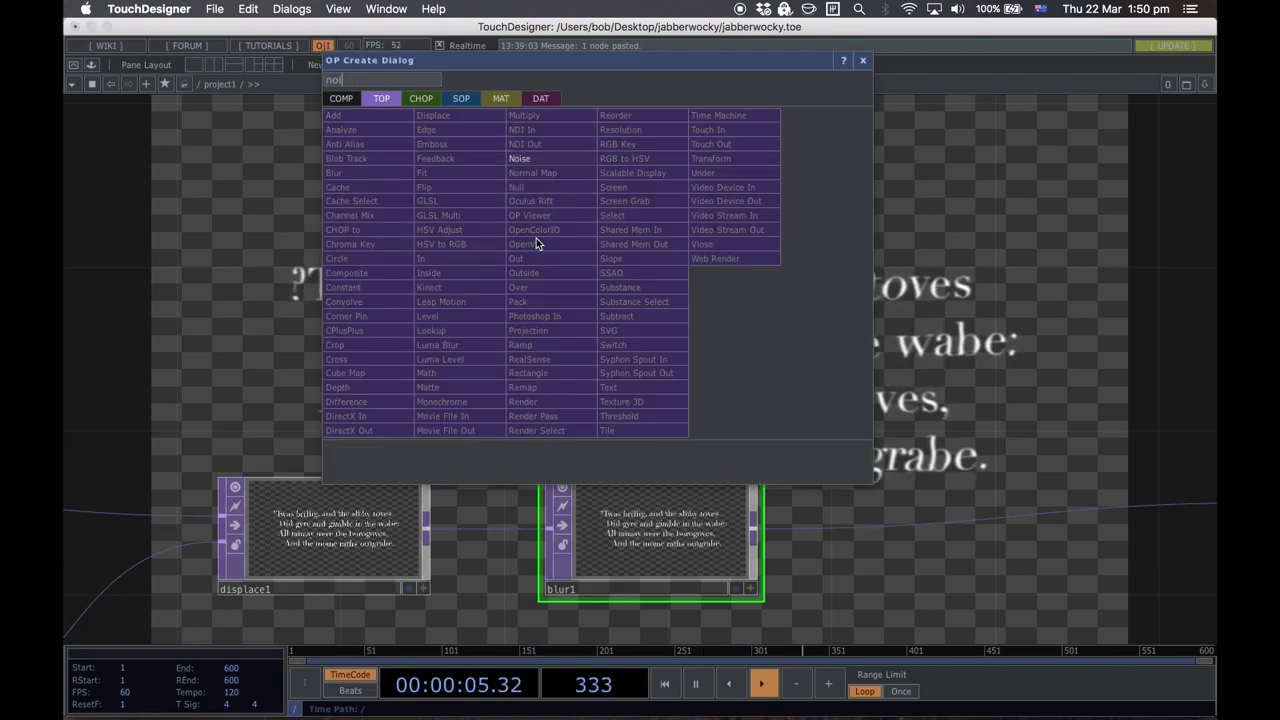
{"action": "left_click", "coordinate": [531, 157]}
{"action": "left_click", "coordinate": [611, 264]}
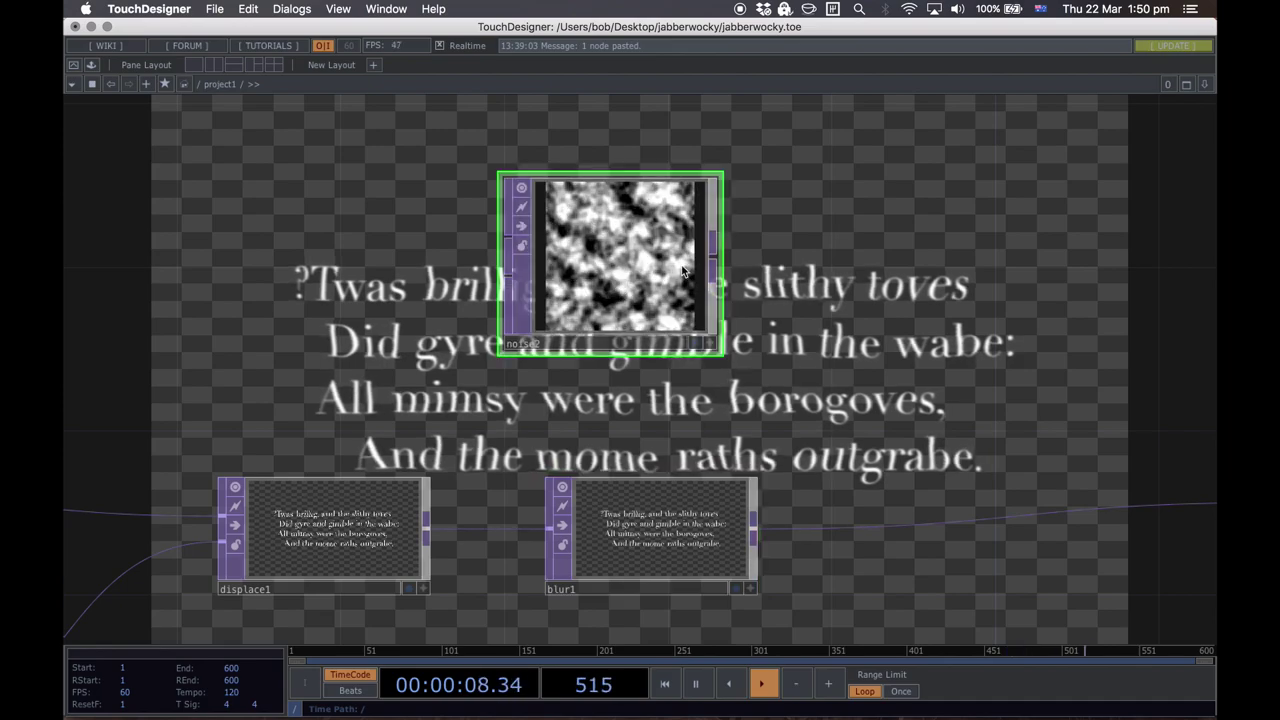
Step: Show the Common parameters of the new Noise TOP above blur1
{"action": "scroll", "coordinate": [682, 266], "scroll_direction": "up", "scroll_amount": 3}
{"action": "left_click_drag", "start_coordinate": [595, 238], "coordinate": [641, 341]}
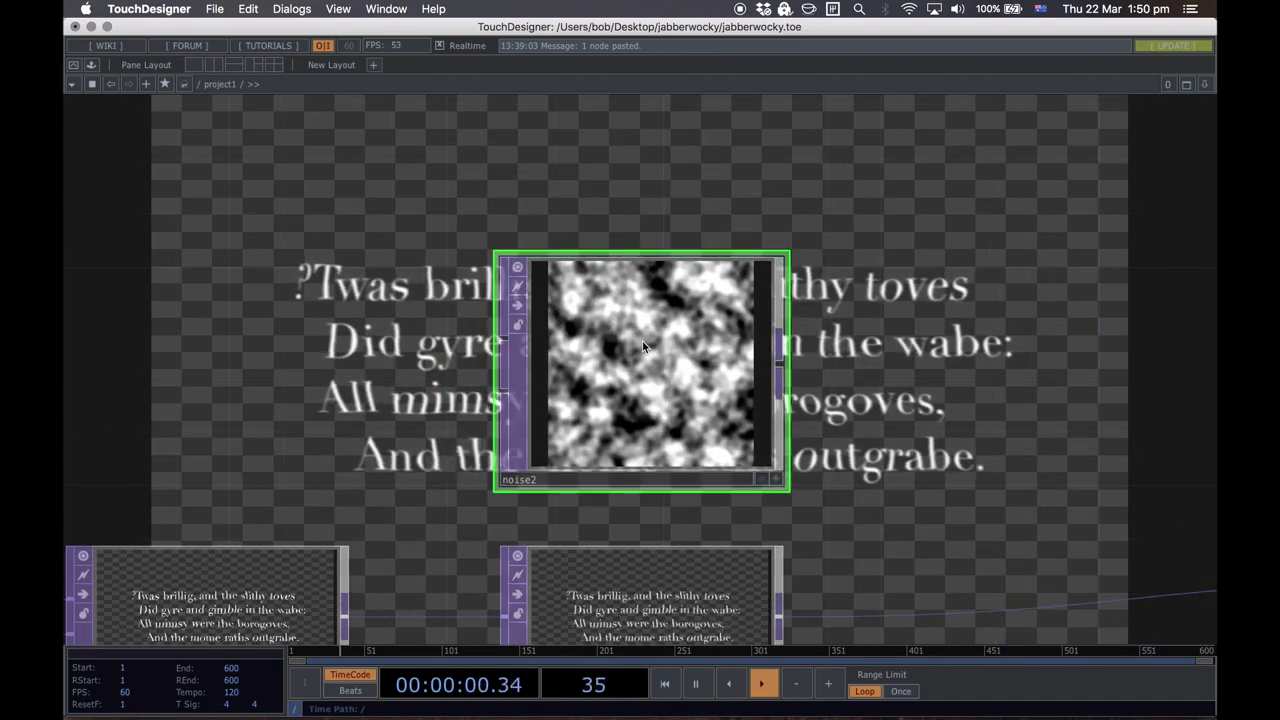
{"action": "key", "text": "p"}
{"action": "left_click", "coordinate": [1023, 145]}
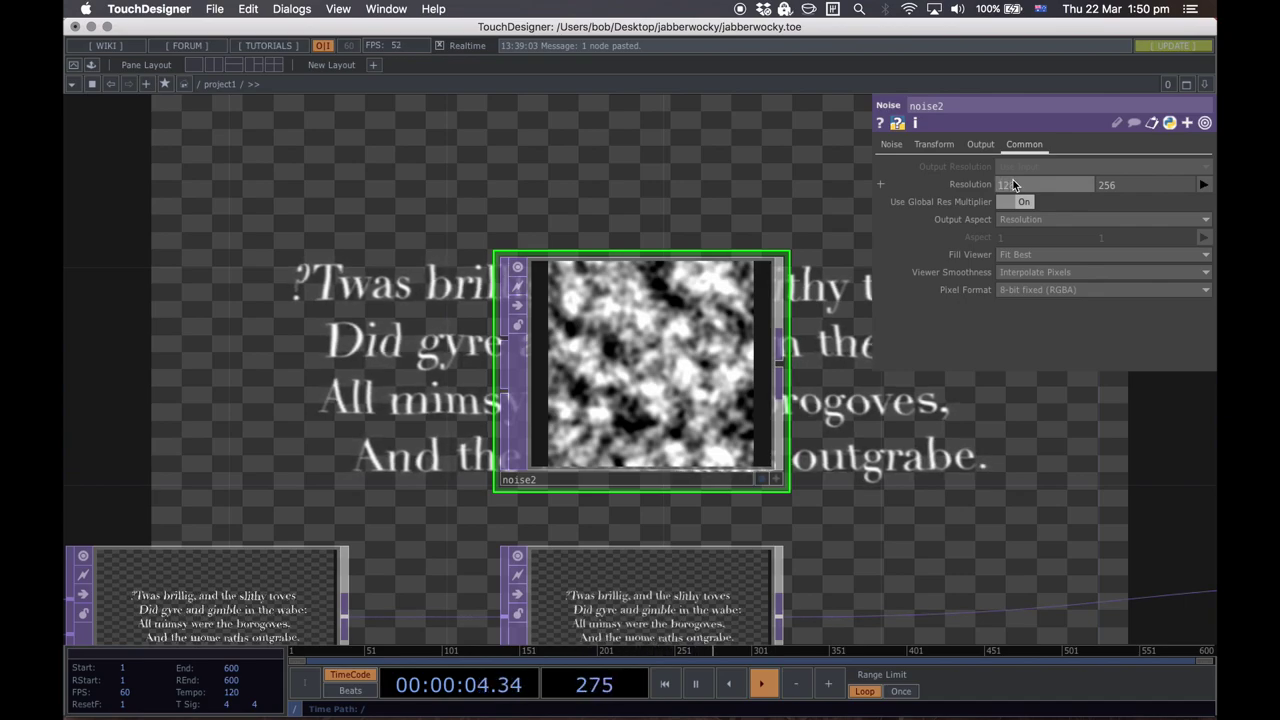
Step: Set the resolution of noise2 to 1280 by 720
{"action": "left_click", "coordinate": [1014, 182]}
{"action": "type", "text": "1280"}
{"action": "key", "text": "Tab"}
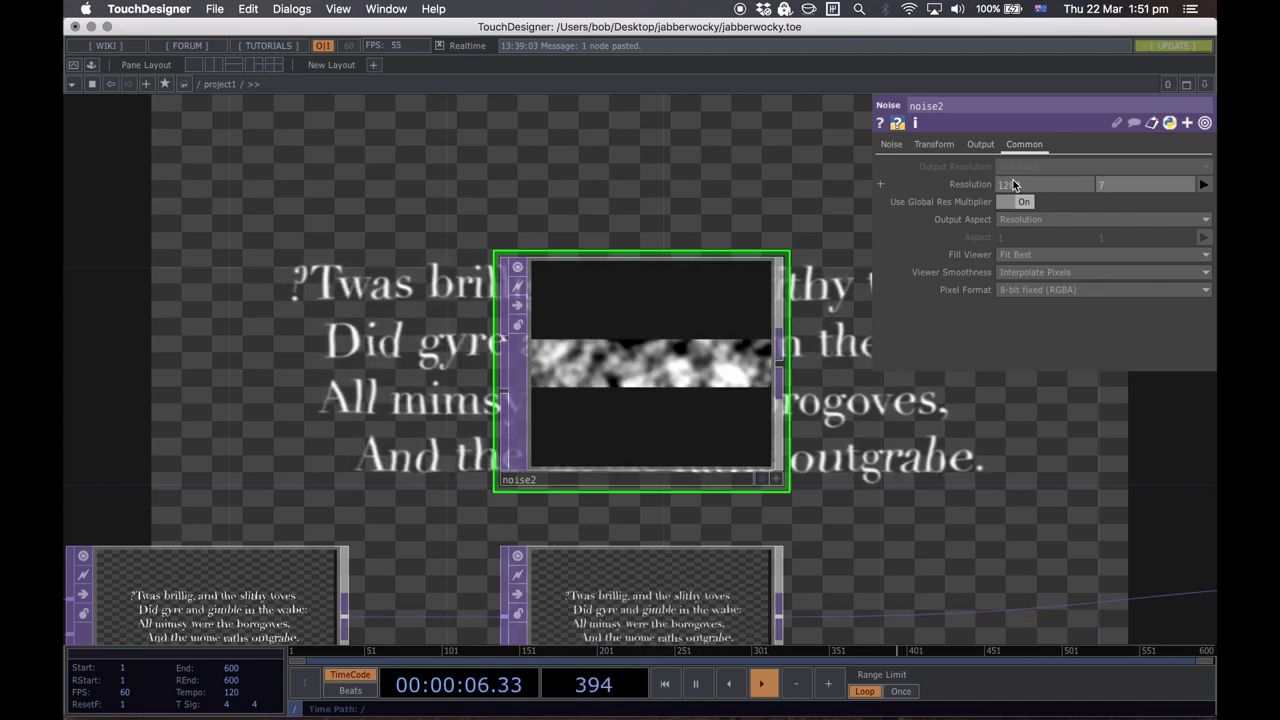
{"action": "key", "text": "Return"}
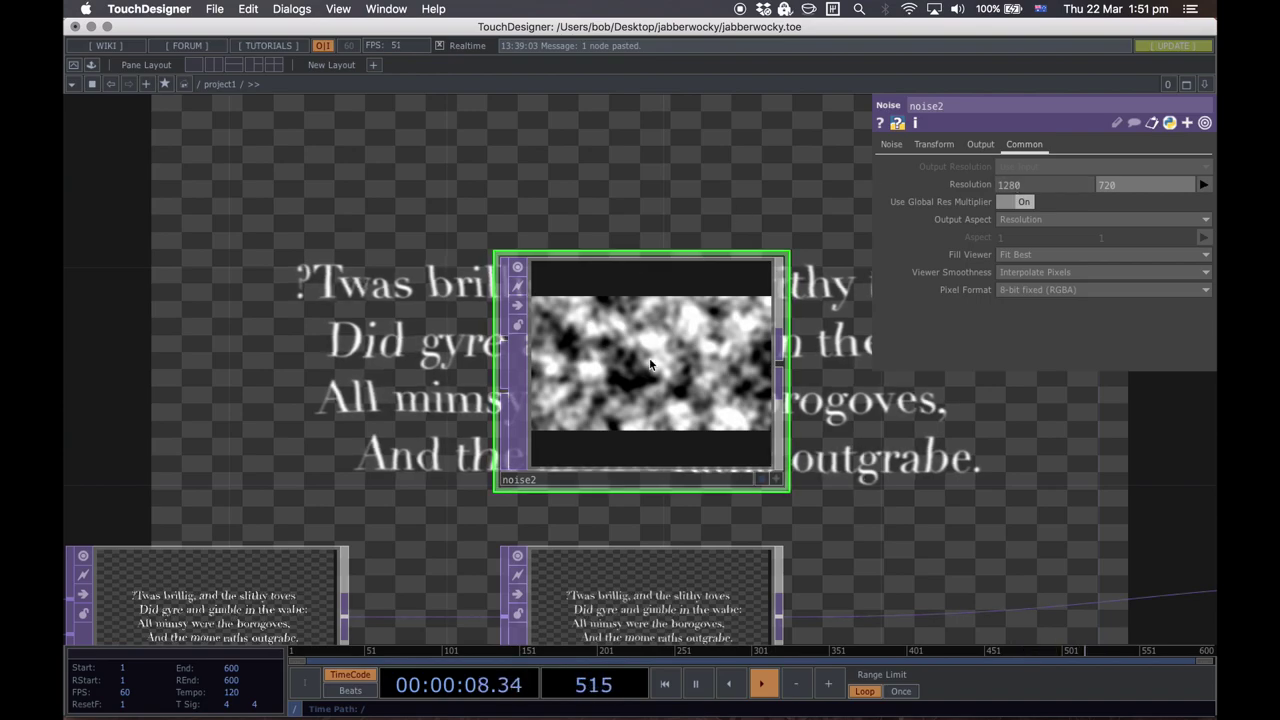
Step: Insert a Multiply TOP on the connection between blur1 and null3
{"action": "left_click_drag", "start_coordinate": [900, 411], "coordinate": [496, 373]}
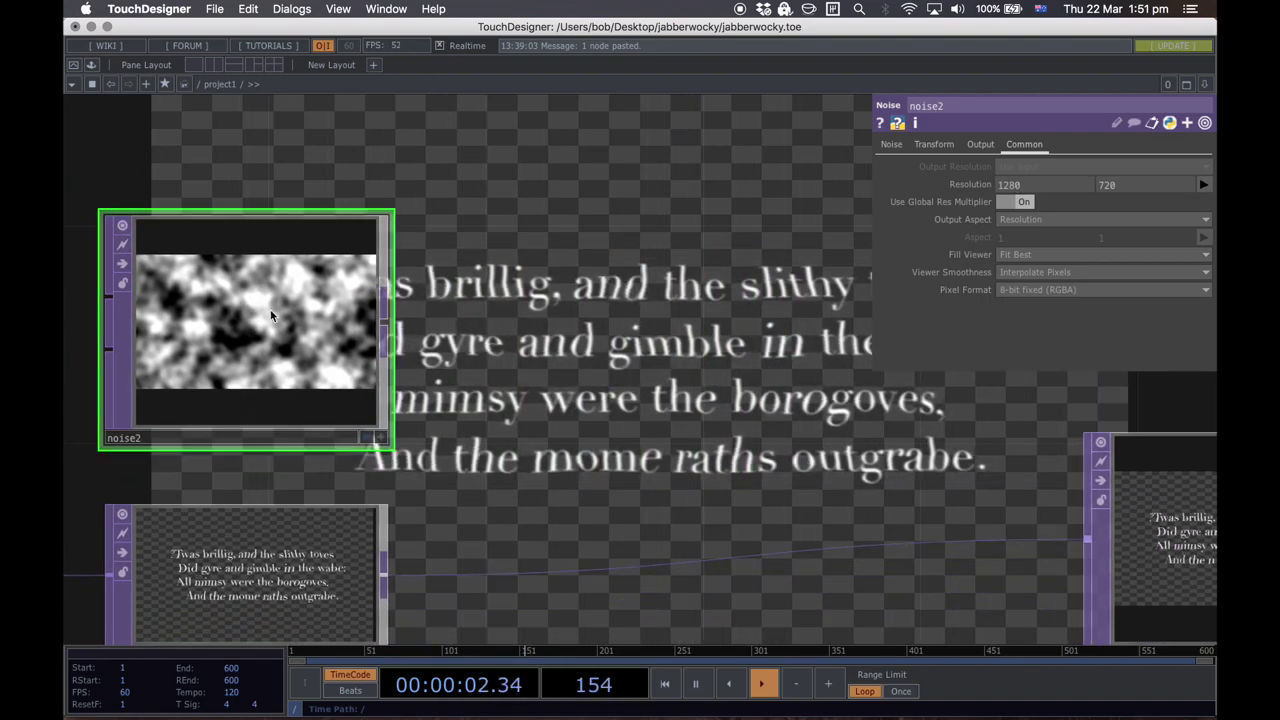
{"action": "scroll", "coordinate": [345, 372], "scroll_direction": "right", "scroll_amount": 4}
{"action": "scroll", "coordinate": [345, 372], "scroll_direction": "down", "scroll_amount": 2}
{"action": "scroll", "coordinate": [500, 420], "scroll_direction": "left", "scroll_amount": 5}
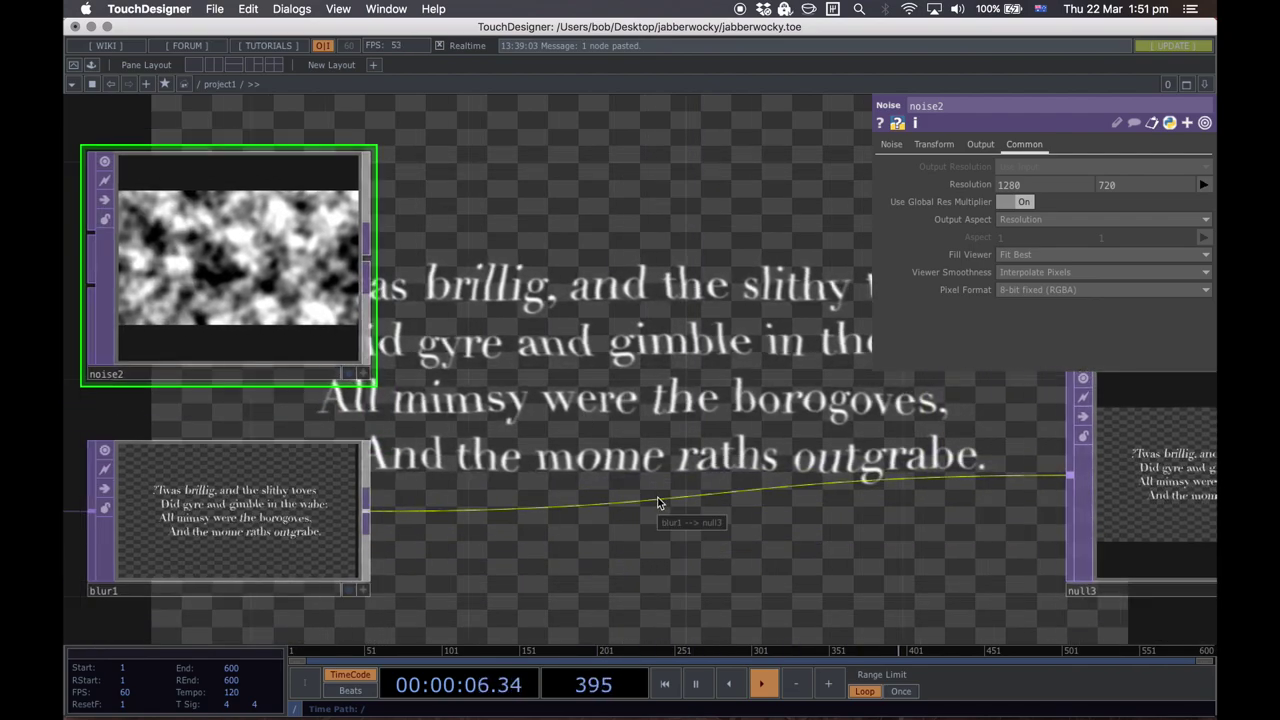
{"action": "right_click", "coordinate": [657, 502]}
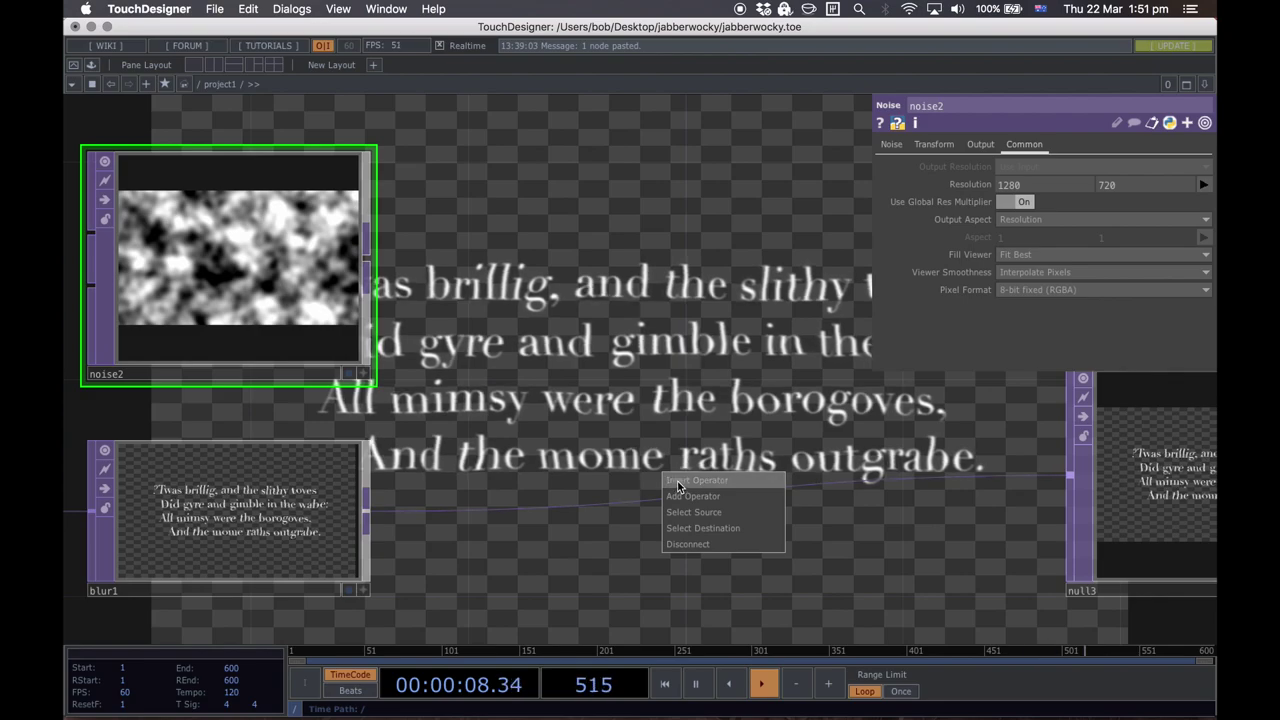
{"action": "left_click", "coordinate": [678, 485]}
{"action": "type", "text": "mul"}
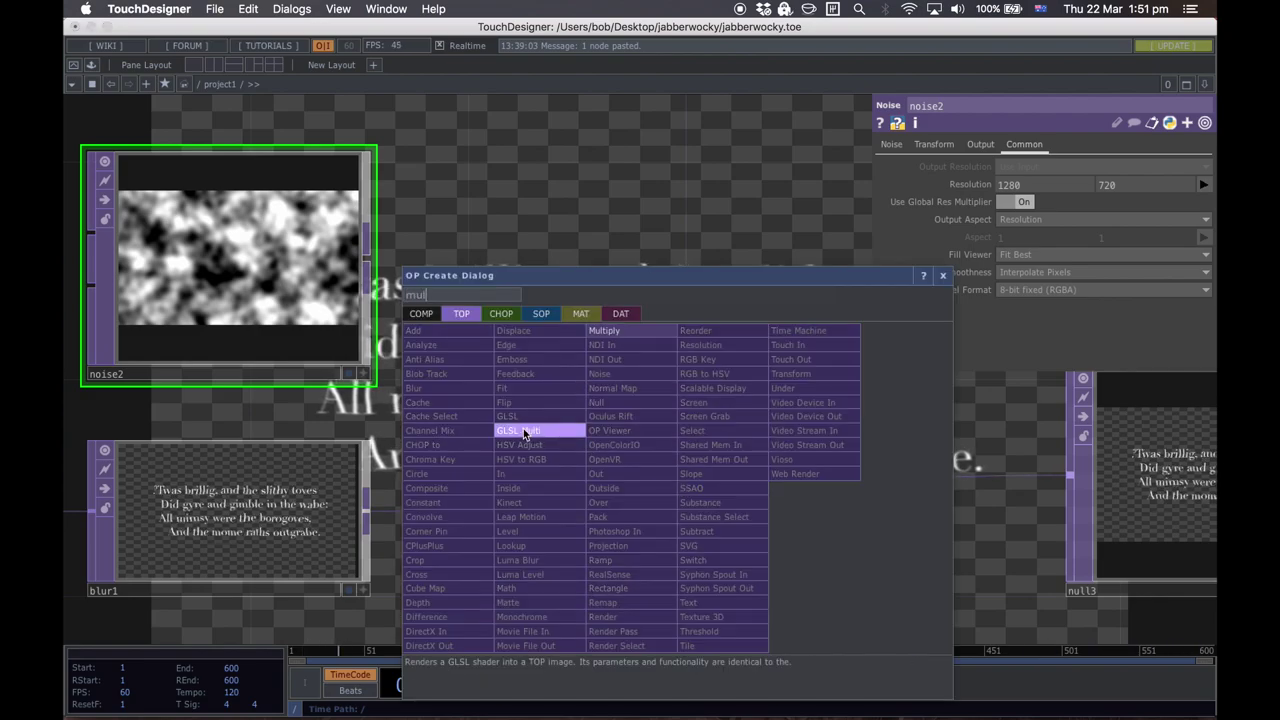
{"action": "left_click", "coordinate": [617, 337]}
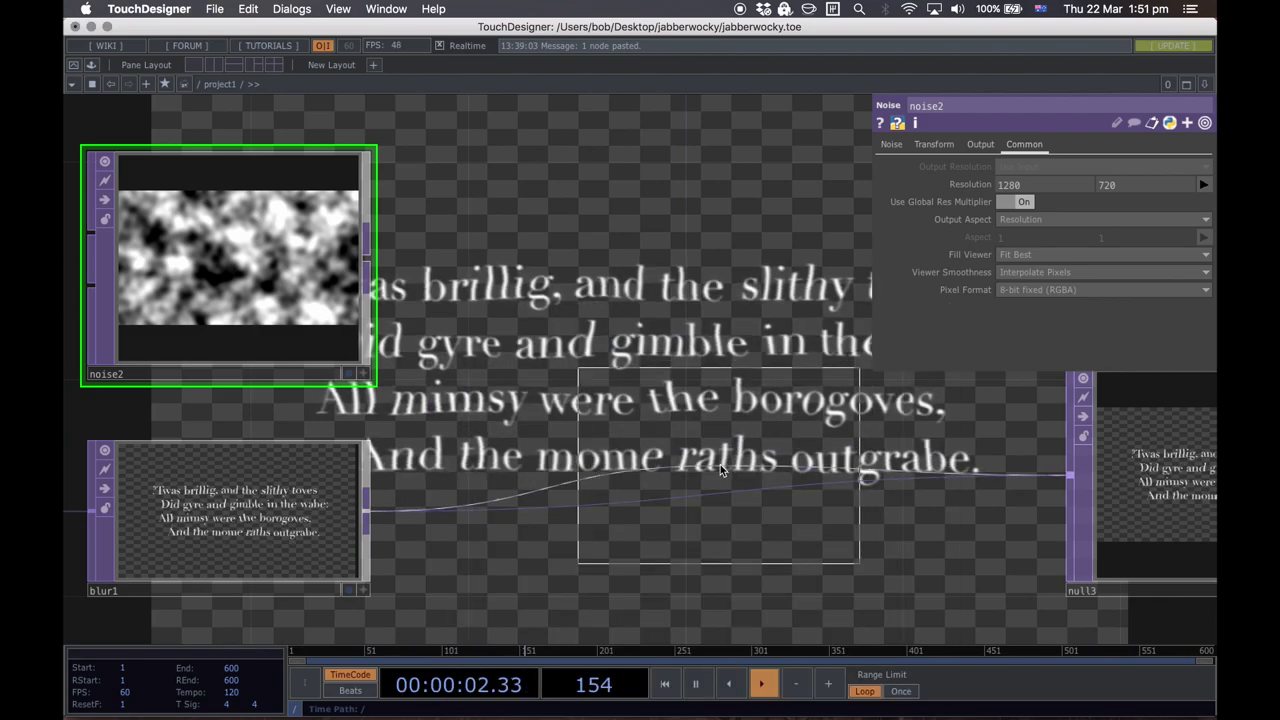
{"action": "left_click", "coordinate": [720, 464]}
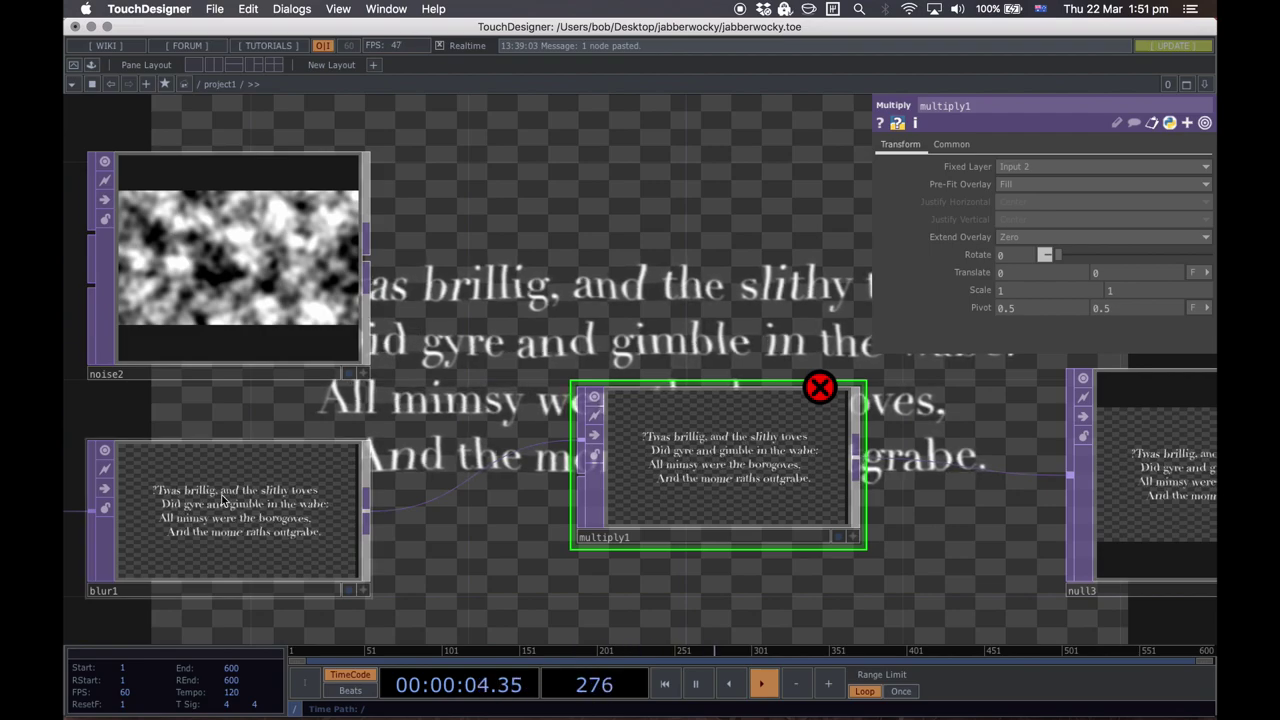
Step: Connect the output of noise2 to the second input of multiply1
{"action": "left_click", "coordinate": [366, 260]}
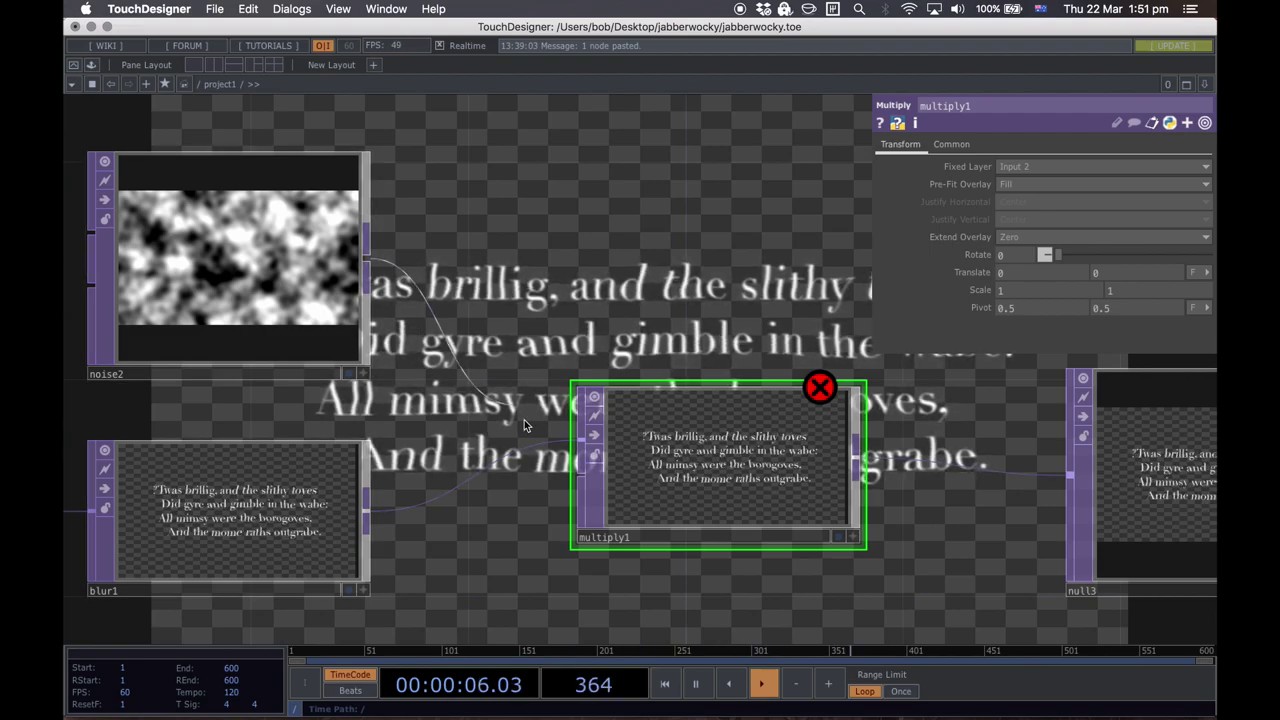
{"action": "left_click", "coordinate": [559, 478]}
{"action": "left_click_drag", "start_coordinate": [531, 171], "coordinate": [450, 389]}
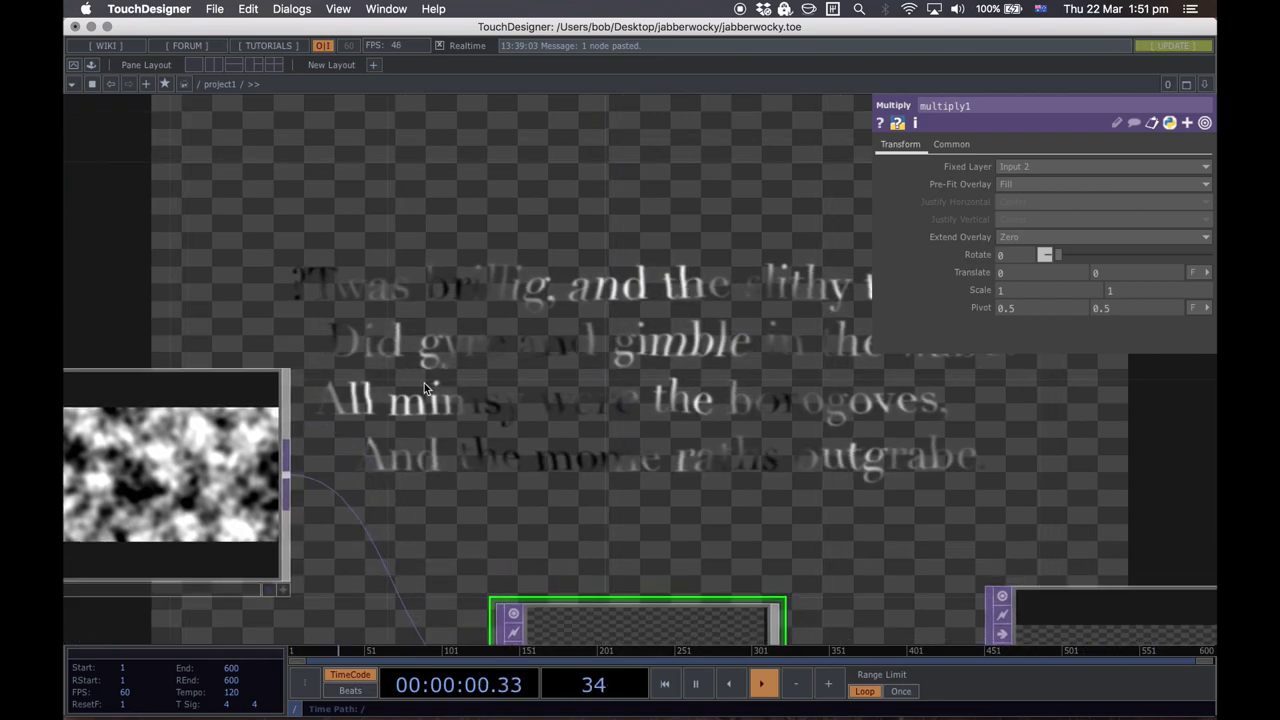
{"action": "left_click_drag", "start_coordinate": [406, 520], "coordinate": [584, 307]}
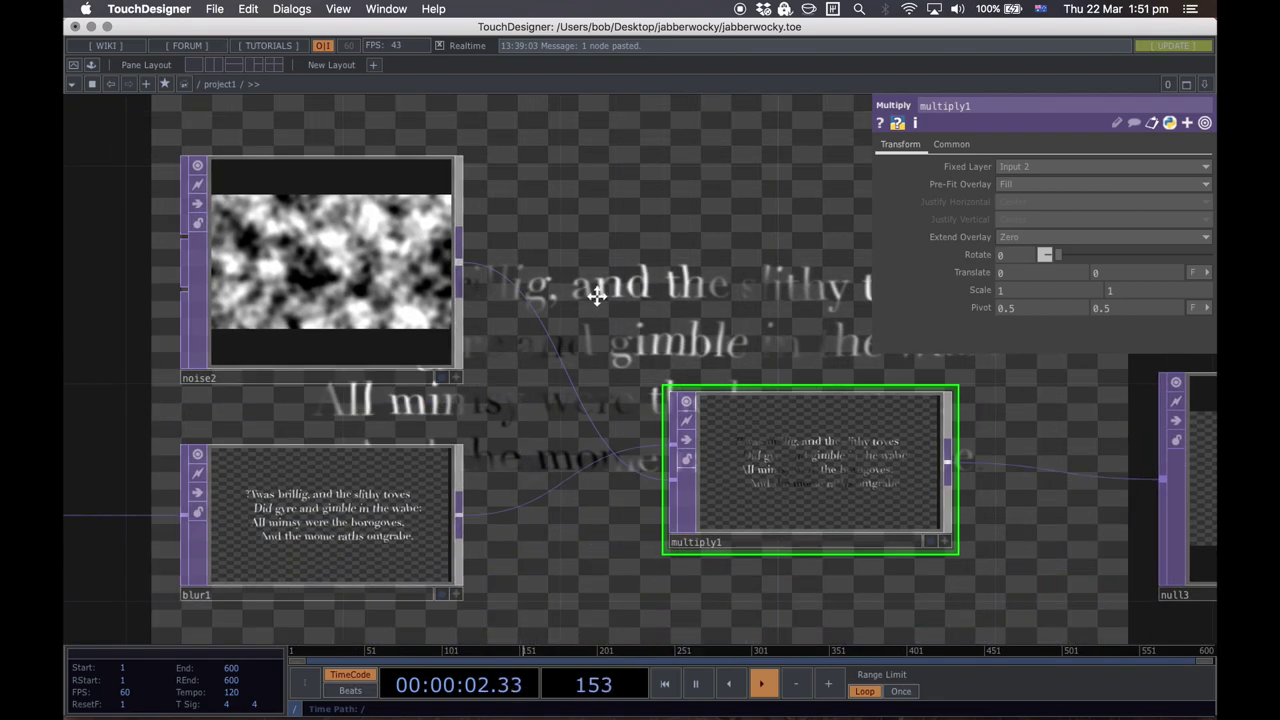
{"action": "scroll", "coordinate": [350, 410], "scroll_direction": "up", "scroll_amount": 3}
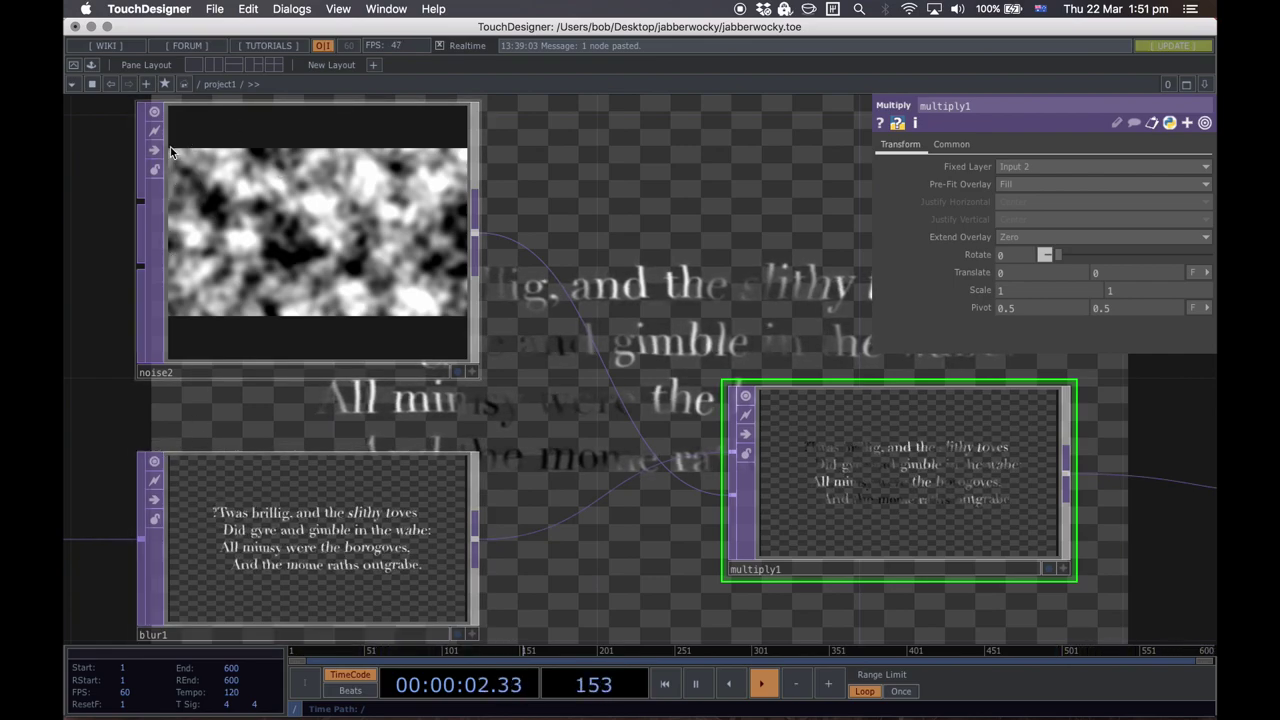
Step: Compare the blurred text in blur1 with the noise2 pattern and the multiplied result up close
{"action": "left_click", "coordinate": [182, 472]}
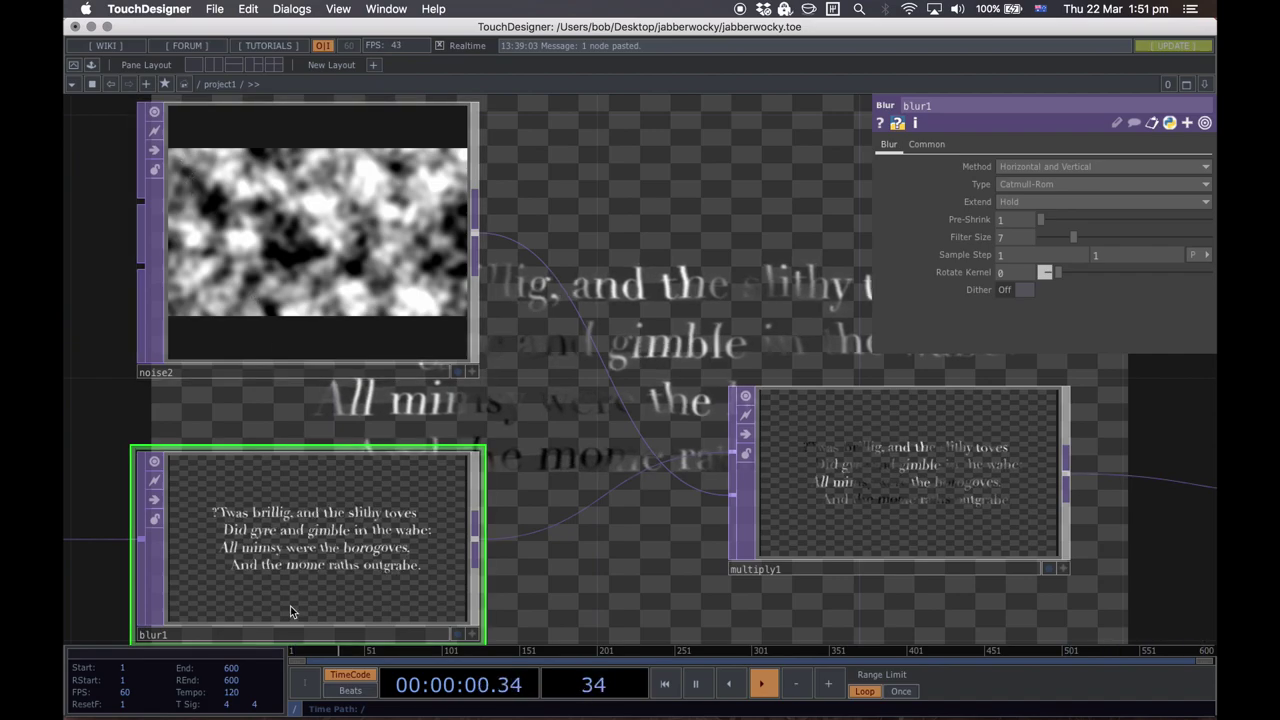
{"action": "scroll", "coordinate": [262, 519], "scroll_direction": "up", "scroll_amount": 10}
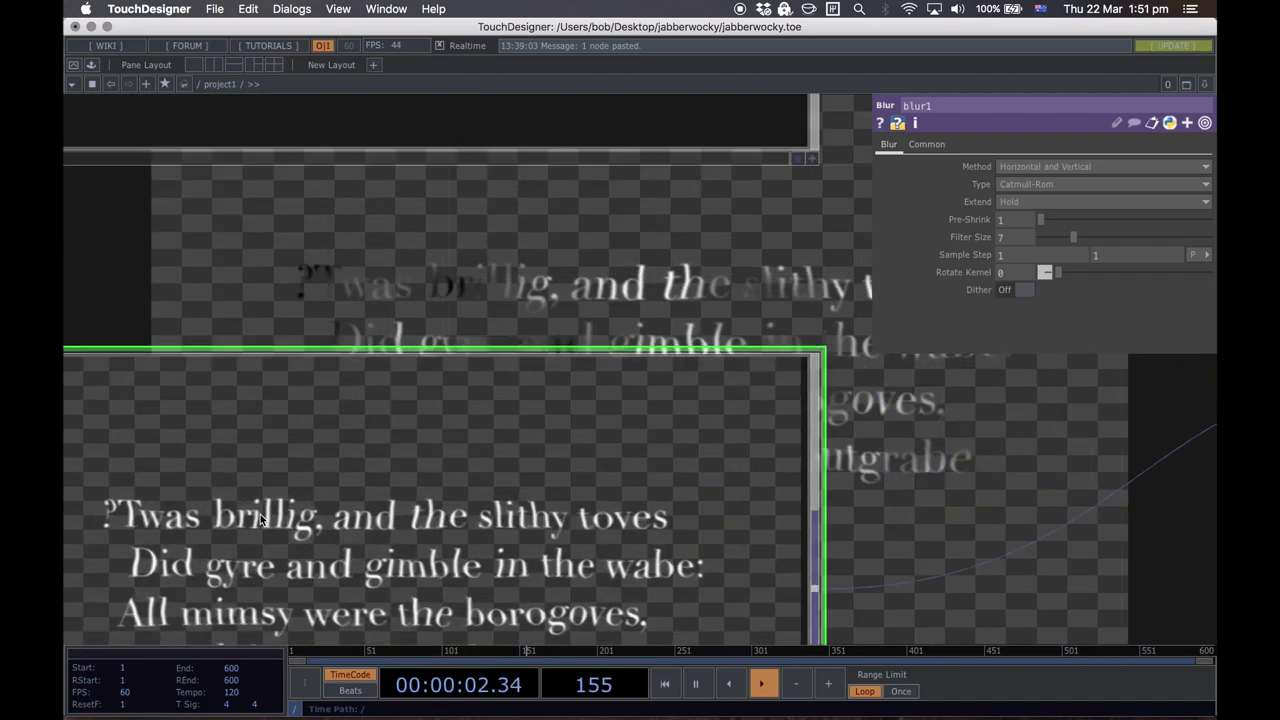
{"action": "left_click_drag", "start_coordinate": [274, 165], "coordinate": [352, 88]}
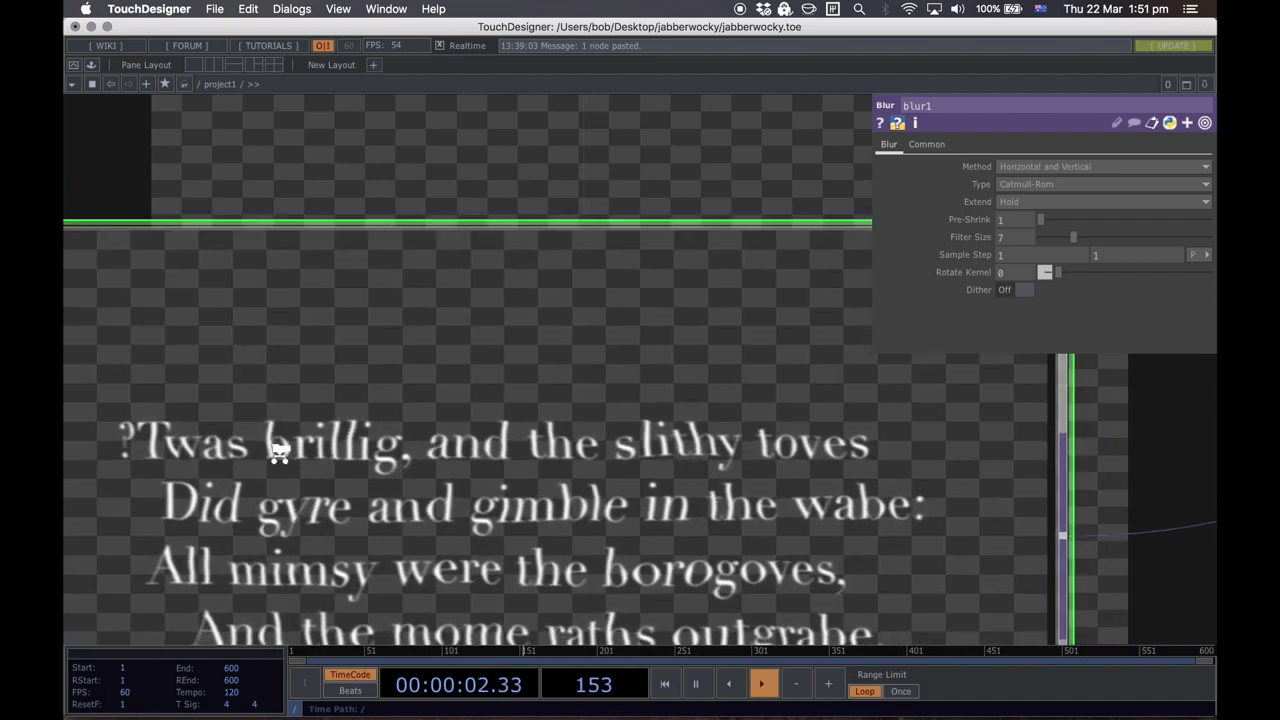
{"action": "scroll", "coordinate": [272, 448], "scroll_direction": "down", "scroll_amount": 3}
{"action": "scroll", "coordinate": [285, 450], "scroll_direction": "down", "scroll_amount": 2}
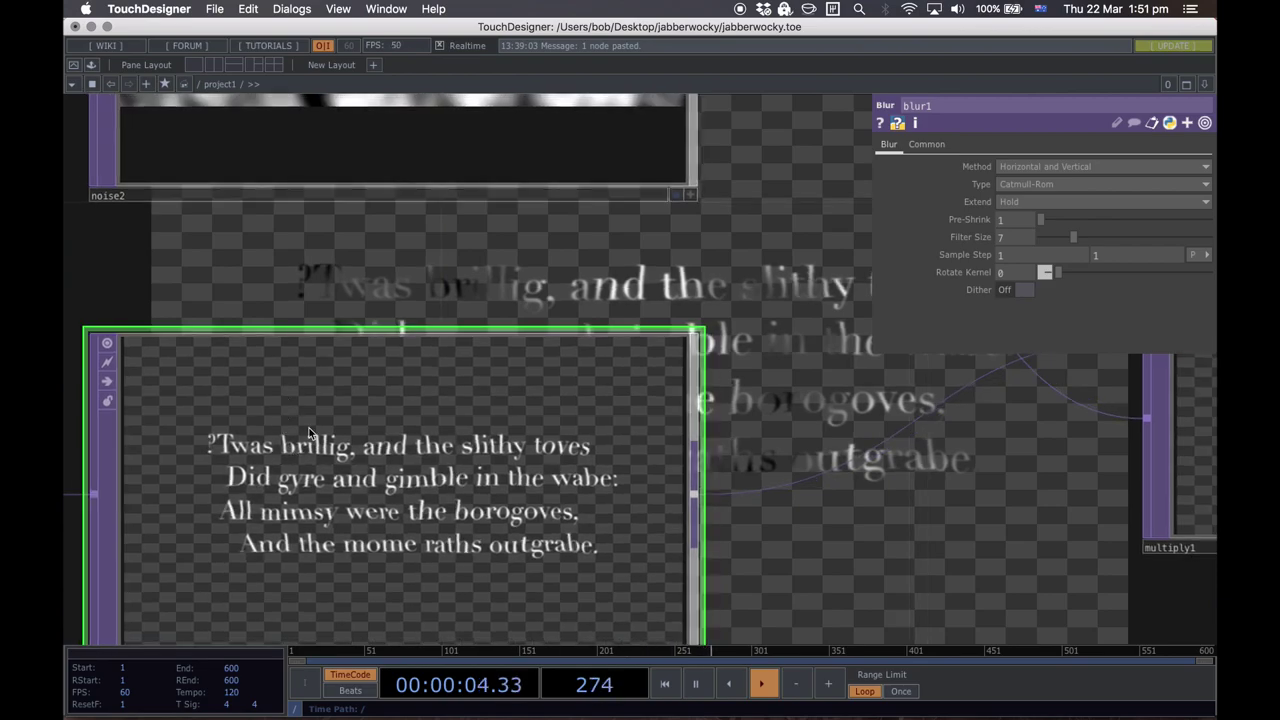
{"action": "left_click_drag", "start_coordinate": [256, 248], "coordinate": [299, 475]}
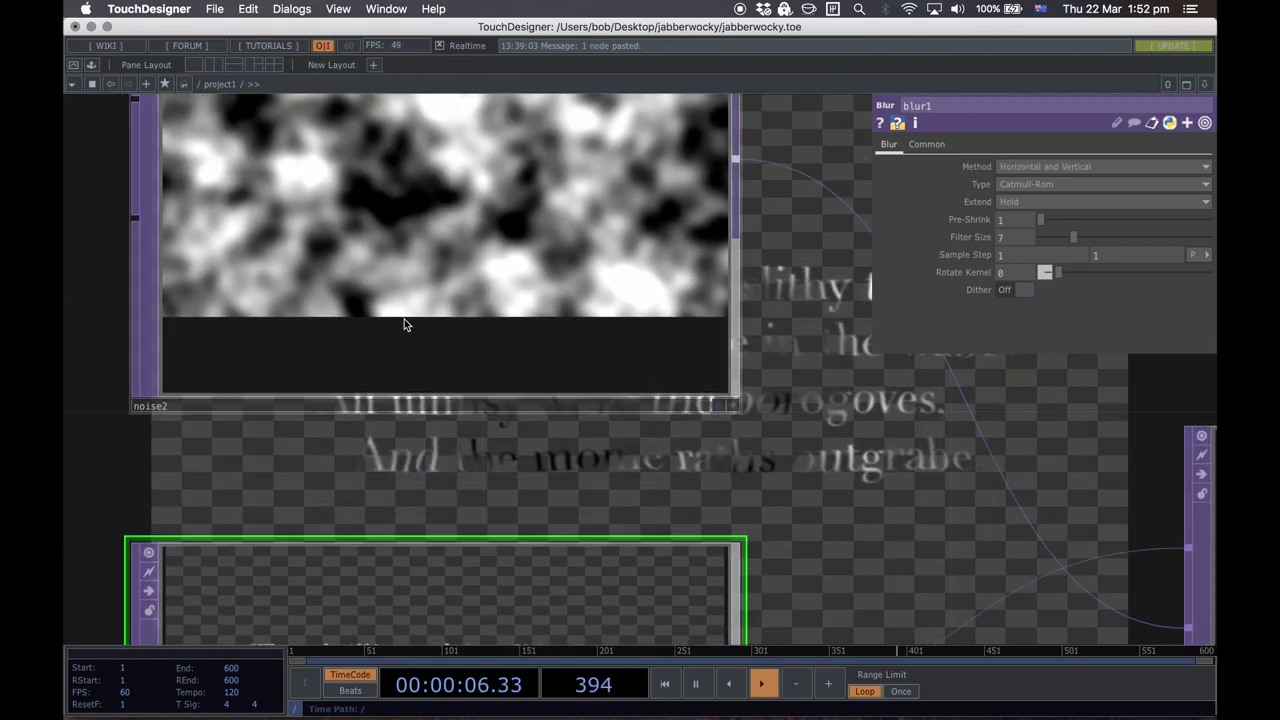
{"action": "left_click_drag", "start_coordinate": [356, 462], "coordinate": [371, 224]}
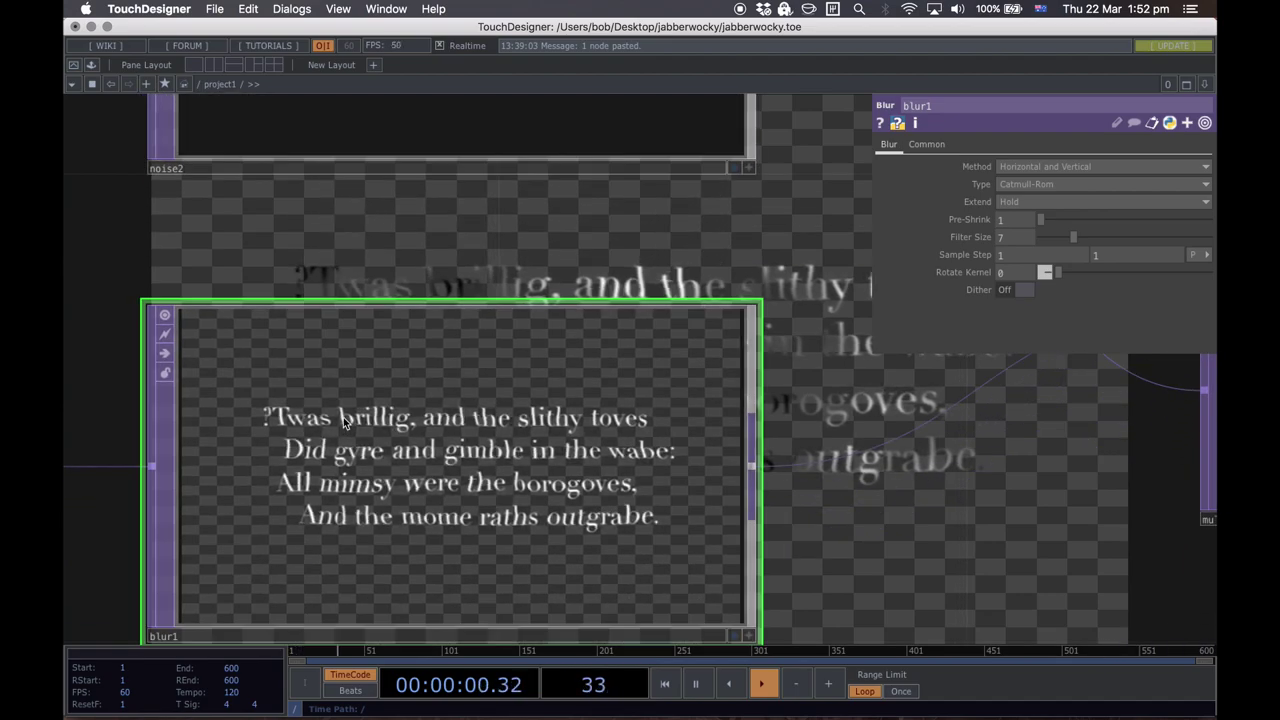
{"action": "scroll", "coordinate": [343, 416], "scroll_direction": "up", "scroll_amount": 5}
{"action": "scroll", "coordinate": [457, 278], "scroll_direction": "up", "scroll_amount": 3}
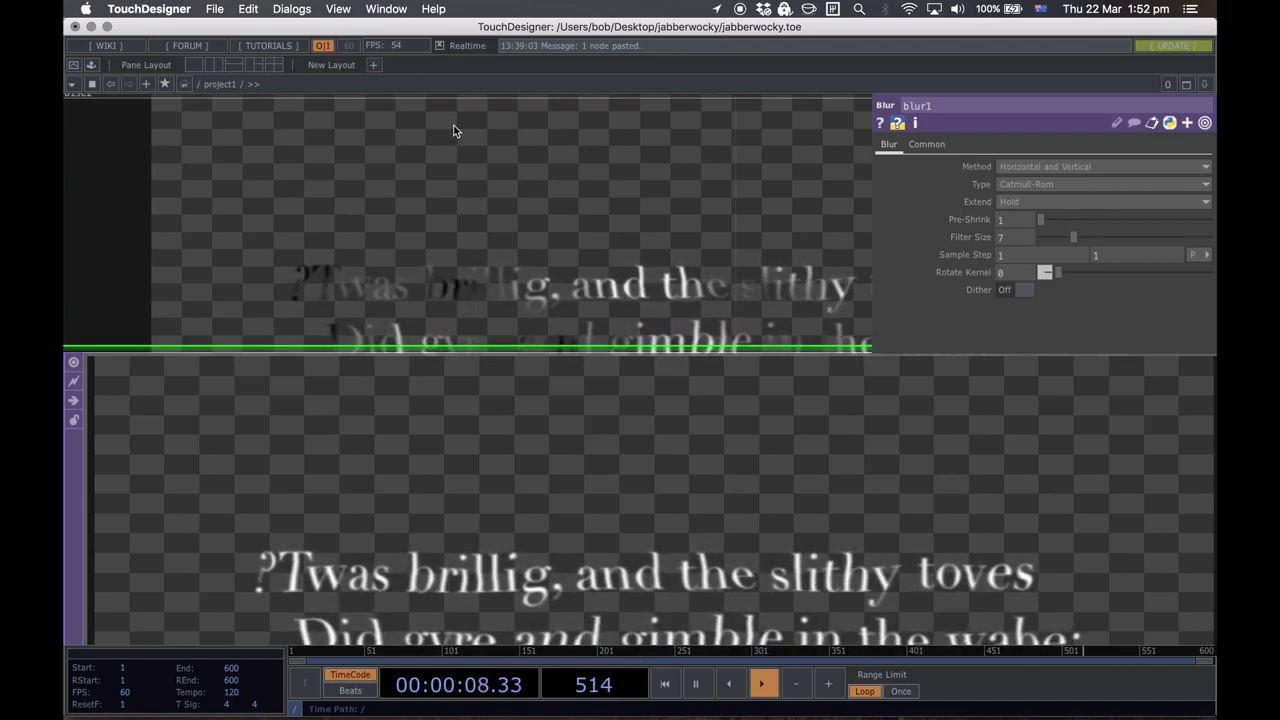
{"action": "scroll", "coordinate": [451, 326], "scroll_direction": "down", "scroll_amount": 10}
{"action": "scroll", "coordinate": [463, 279], "scroll_direction": "up", "scroll_amount": 5}
{"action": "left_click_drag", "start_coordinate": [479, 499], "coordinate": [611, 254]}
{"action": "scroll", "coordinate": [506, 397], "scroll_direction": "up", "scroll_amount": 4}
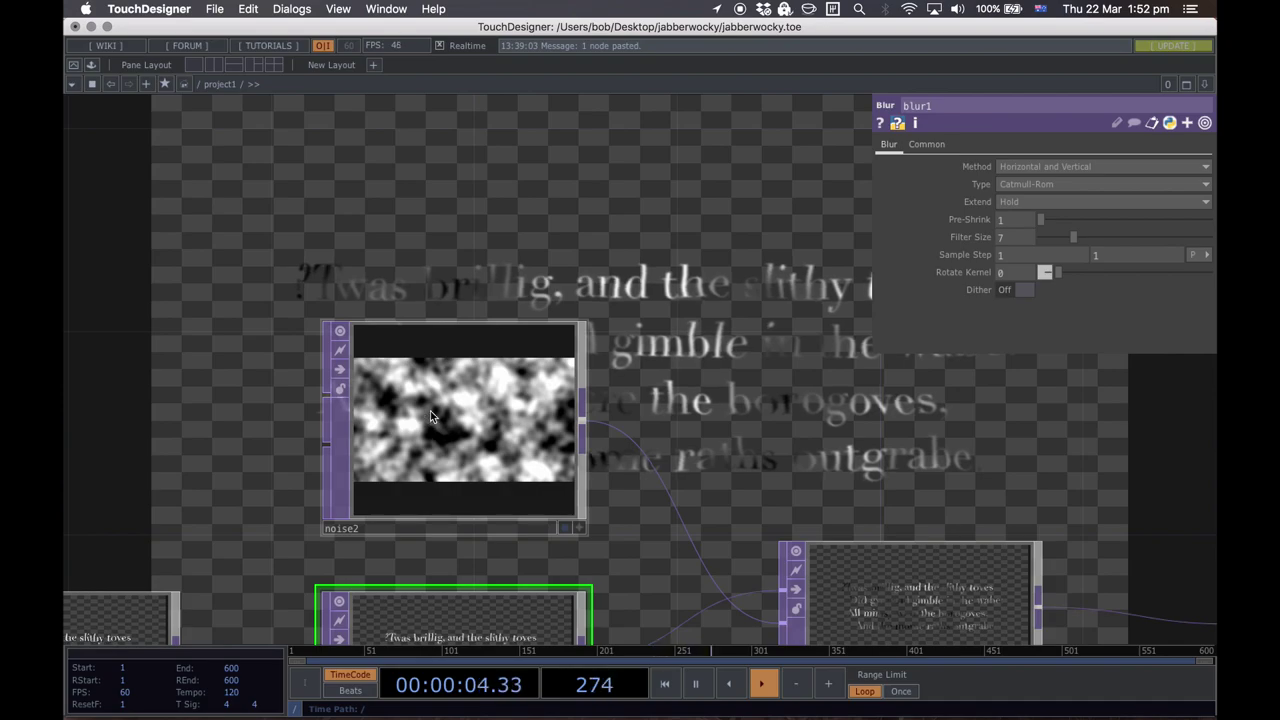
{"action": "left_click_drag", "start_coordinate": [290, 456], "coordinate": [600, 311]}
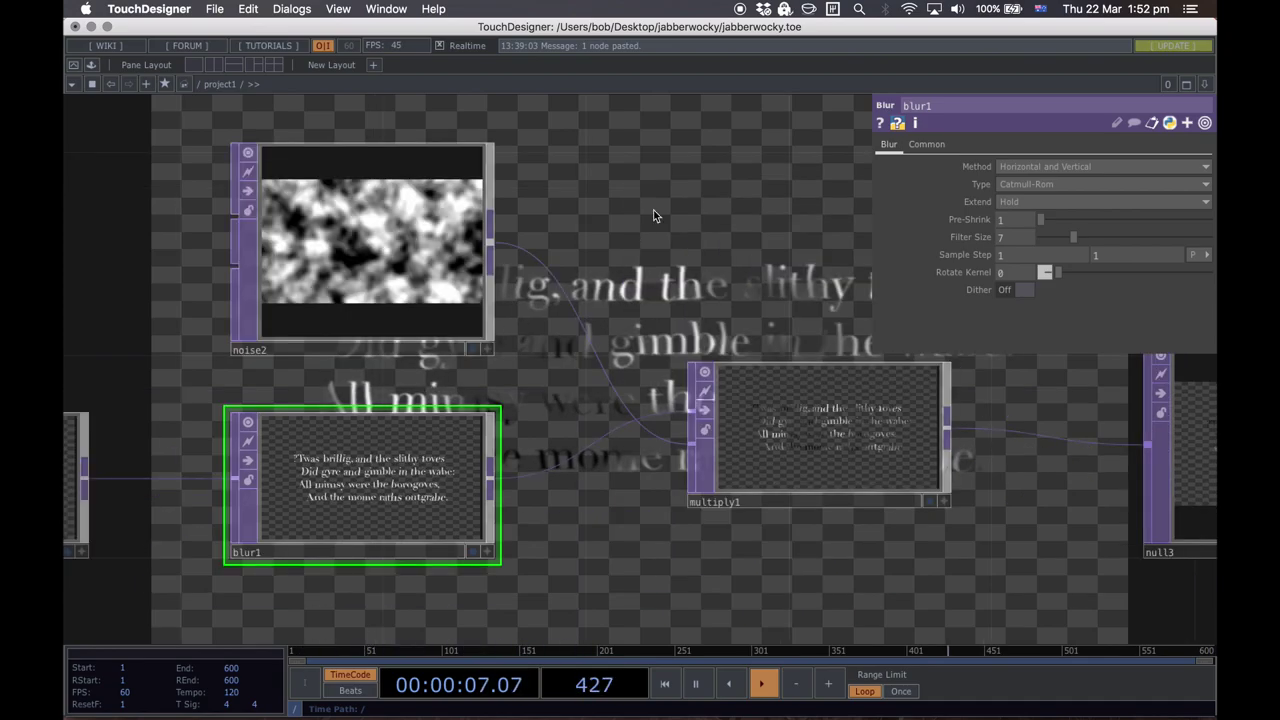
Step: Raise the harmonics of noise2 to 7 and inspect the finer noise pattern
{"action": "left_click_drag", "start_coordinate": [641, 220], "coordinate": [551, 271]}
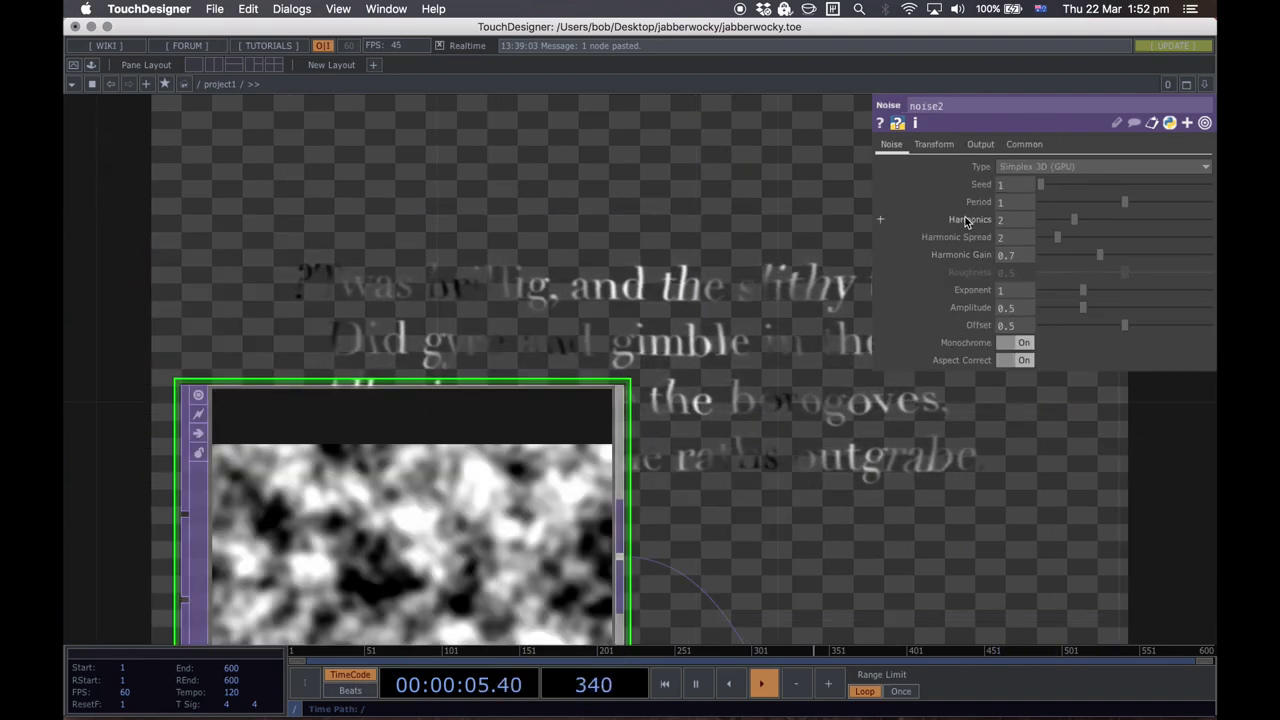
{"action": "left_click_drag", "start_coordinate": [1081, 223], "coordinate": [1158, 224]}
{"action": "scroll", "coordinate": [393, 447], "scroll_direction": "up", "scroll_amount": 5}
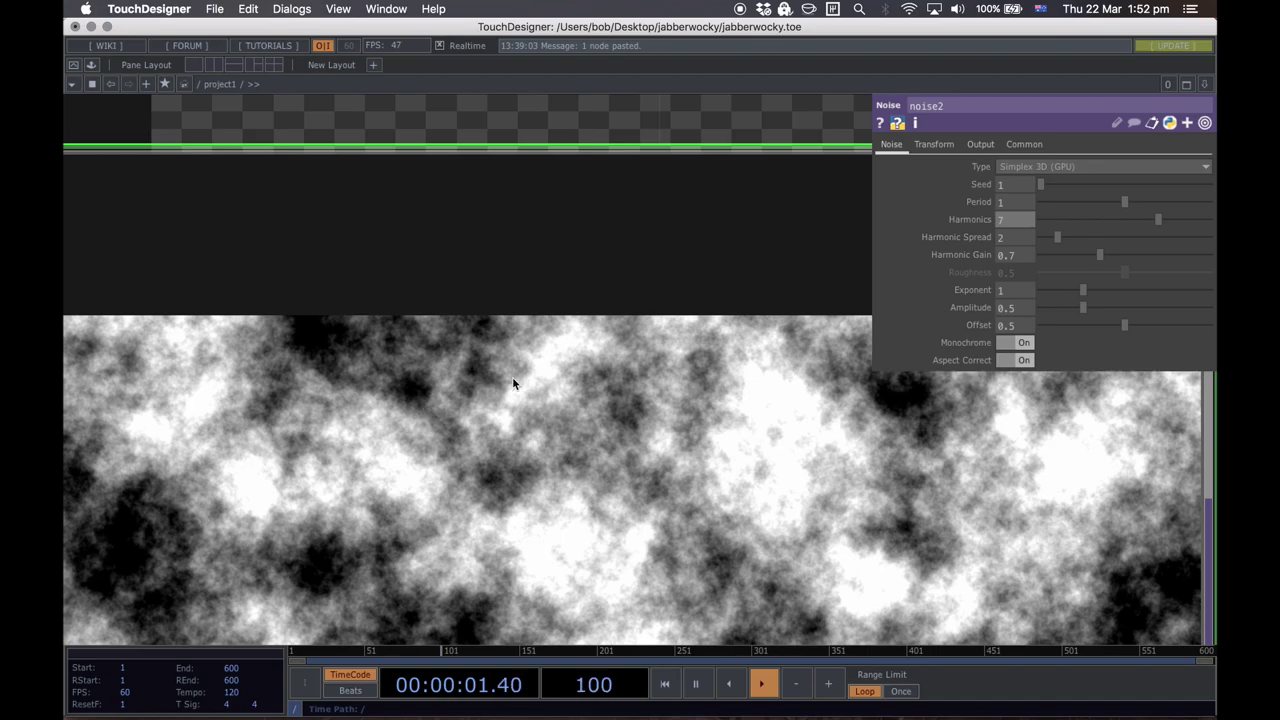
Step: Move null3 farther away from multiply1 to make room between the two nodes
{"action": "scroll", "coordinate": [368, 444], "scroll_direction": "down", "scroll_amount": 5}
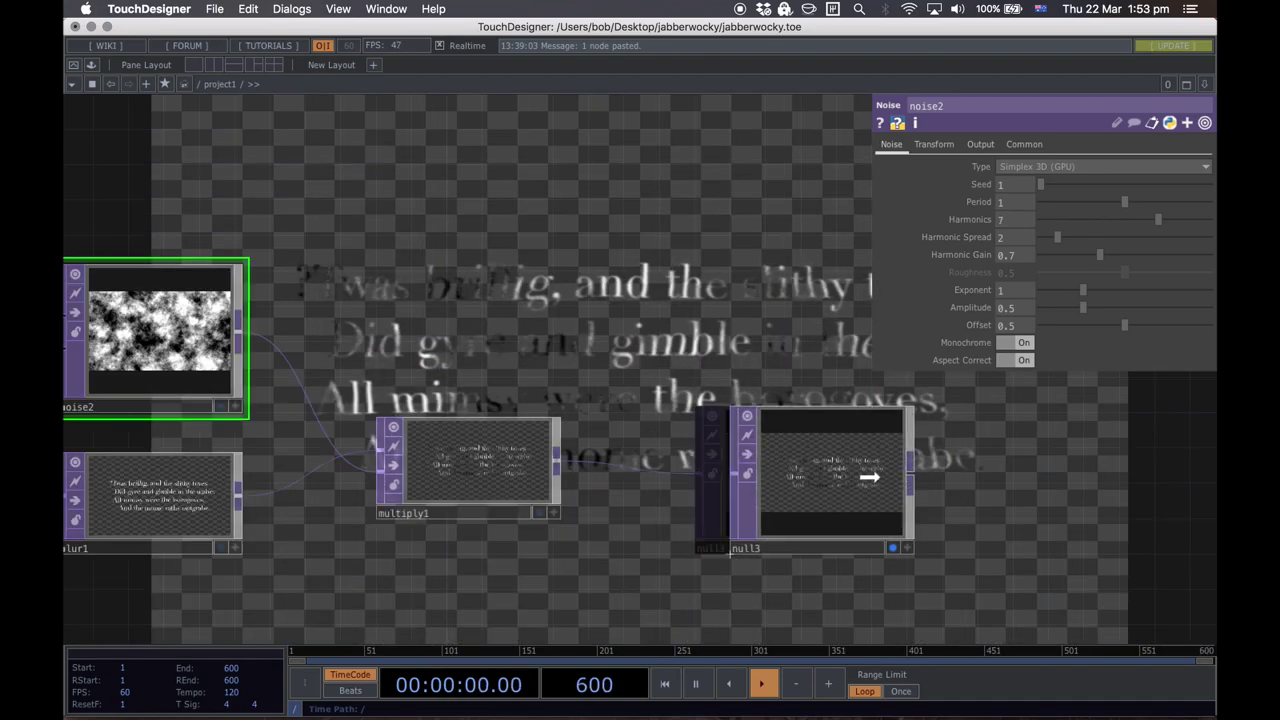
{"action": "left_click_drag", "start_coordinate": [851, 471], "coordinate": [968, 462]}
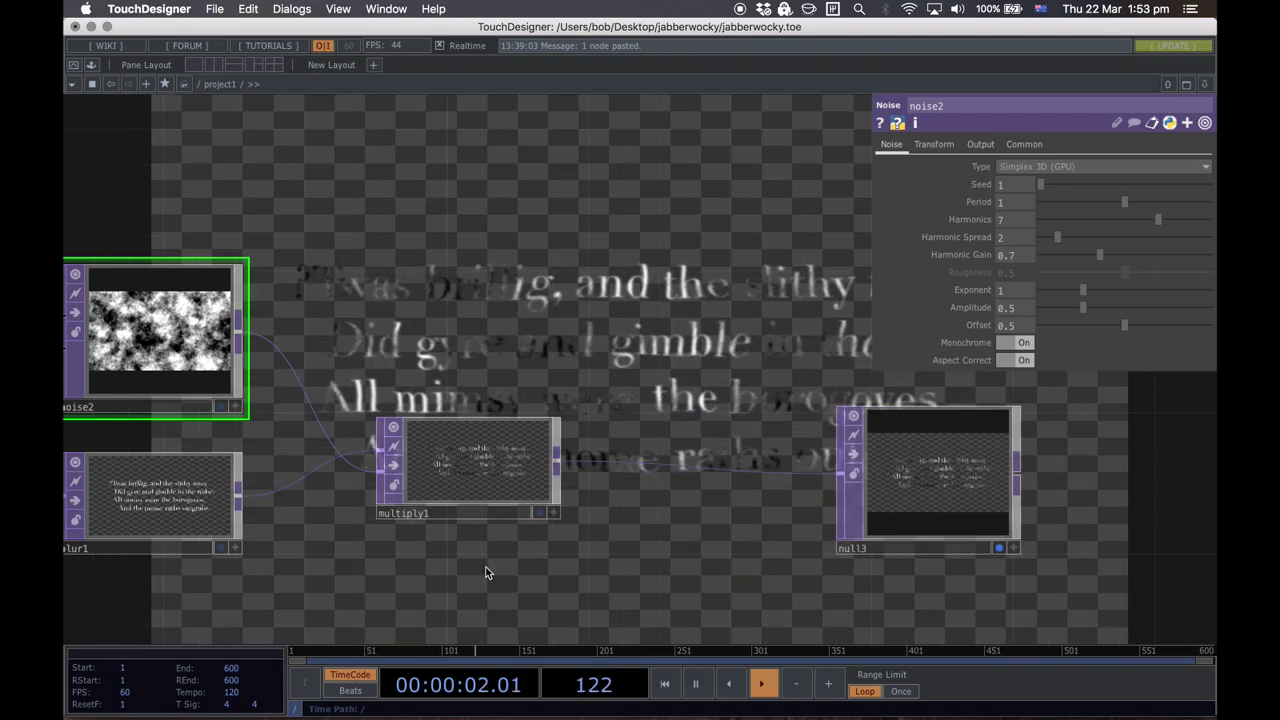
Step: Set the background alpha of text2 to 1 for an opaque black background
{"action": "scroll", "coordinate": [220, 592], "scroll_direction": "left", "scroll_amount": 5}
{"action": "scroll", "coordinate": [220, 592], "scroll_direction": "down", "scroll_amount": 2}
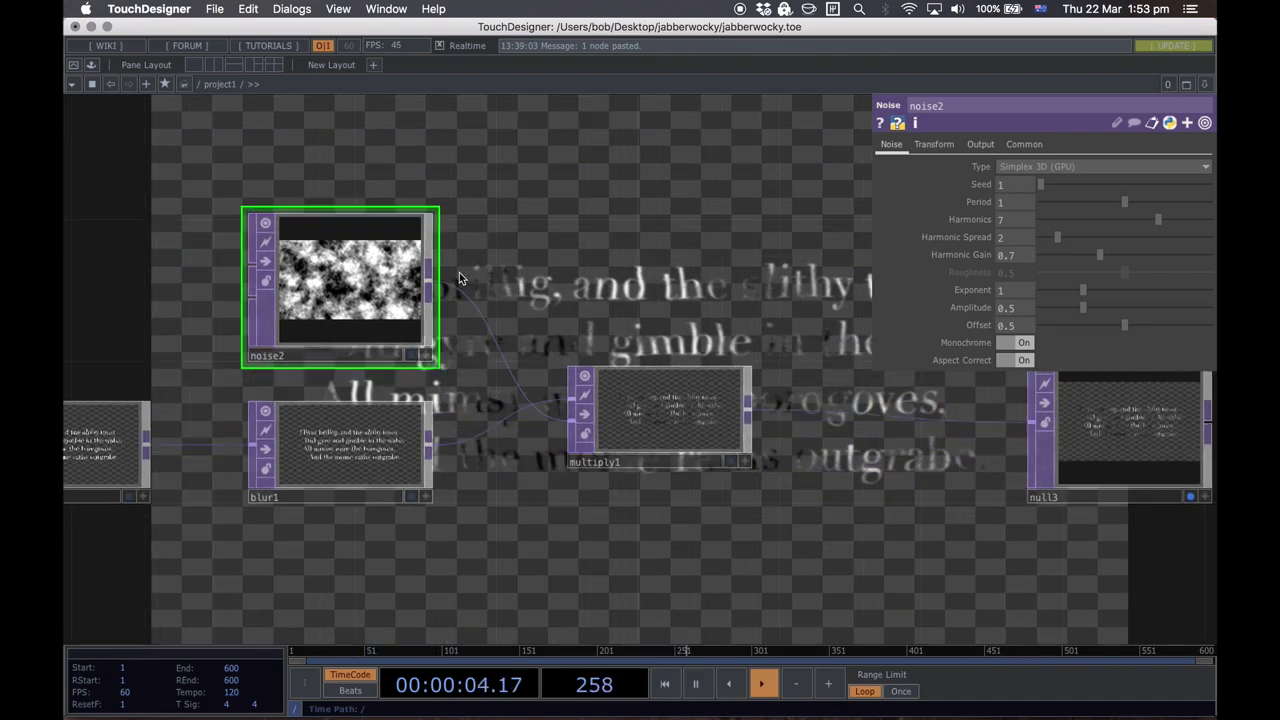
{"action": "scroll", "coordinate": [491, 586], "scroll_direction": "right", "scroll_amount": 5}
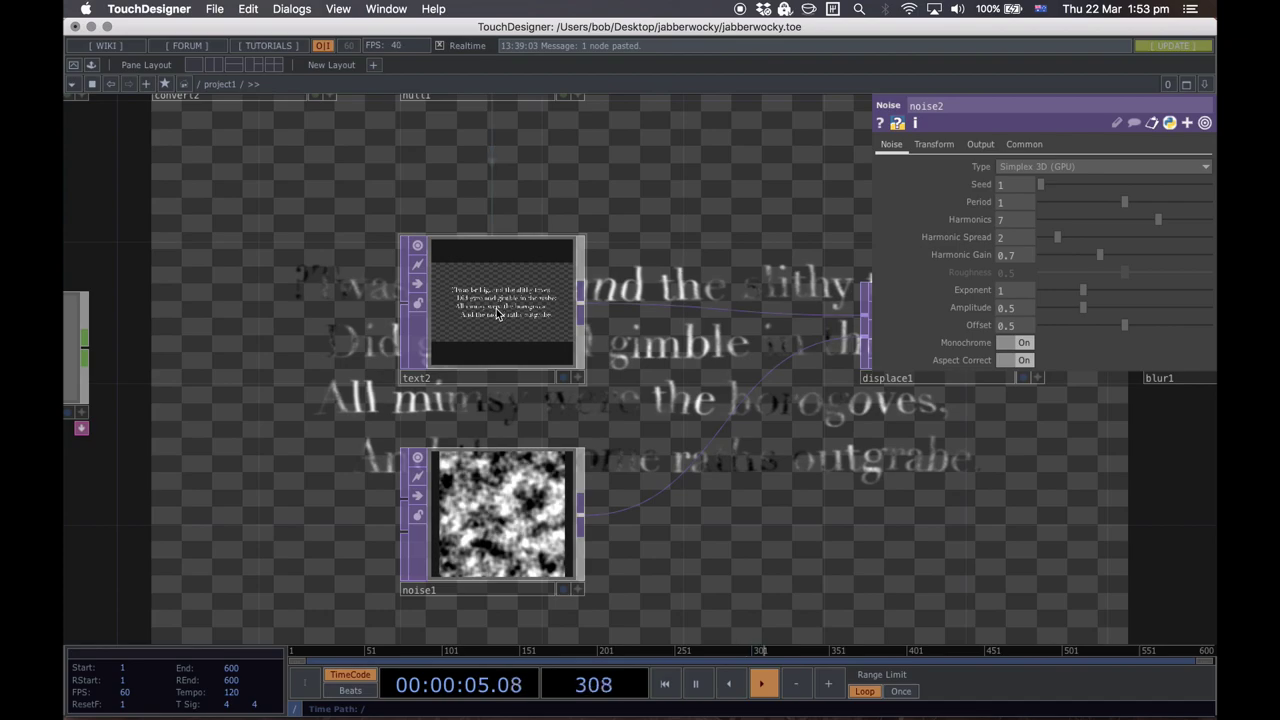
{"action": "left_click", "coordinate": [498, 312]}
{"action": "left_click_drag", "start_coordinate": [771, 148], "coordinate": [667, 288]}
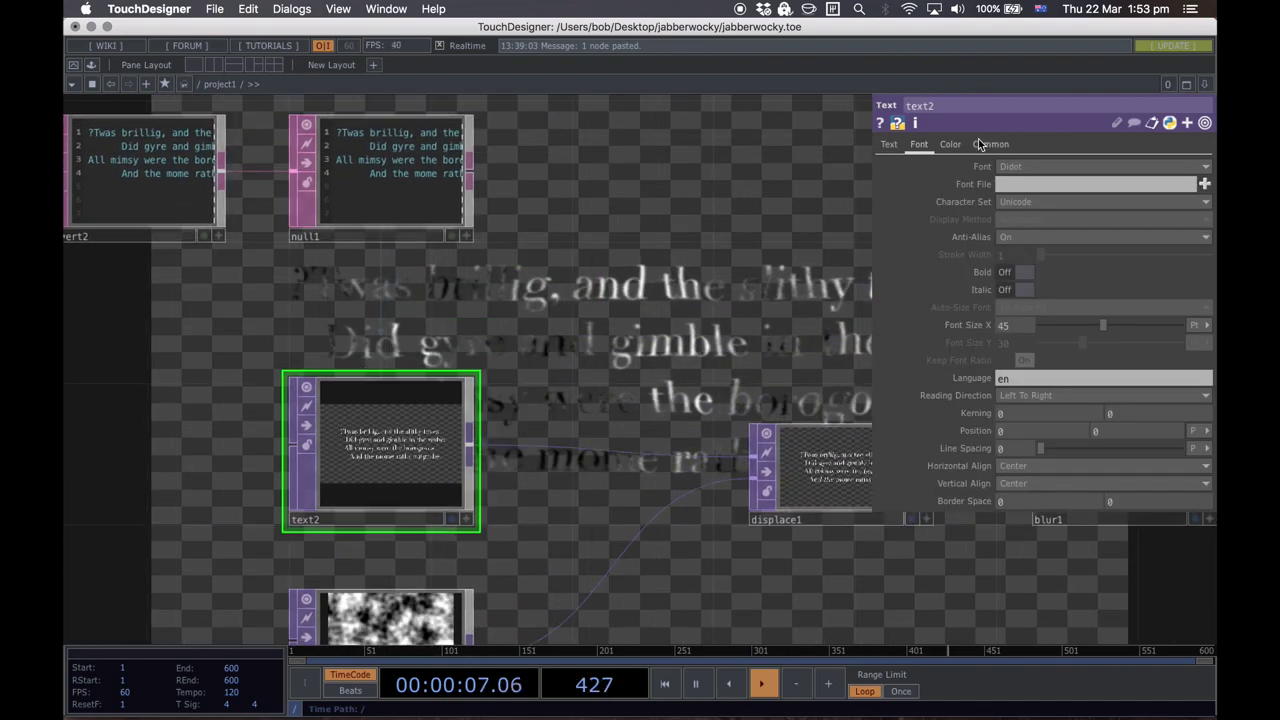
{"action": "left_click", "coordinate": [950, 145]}
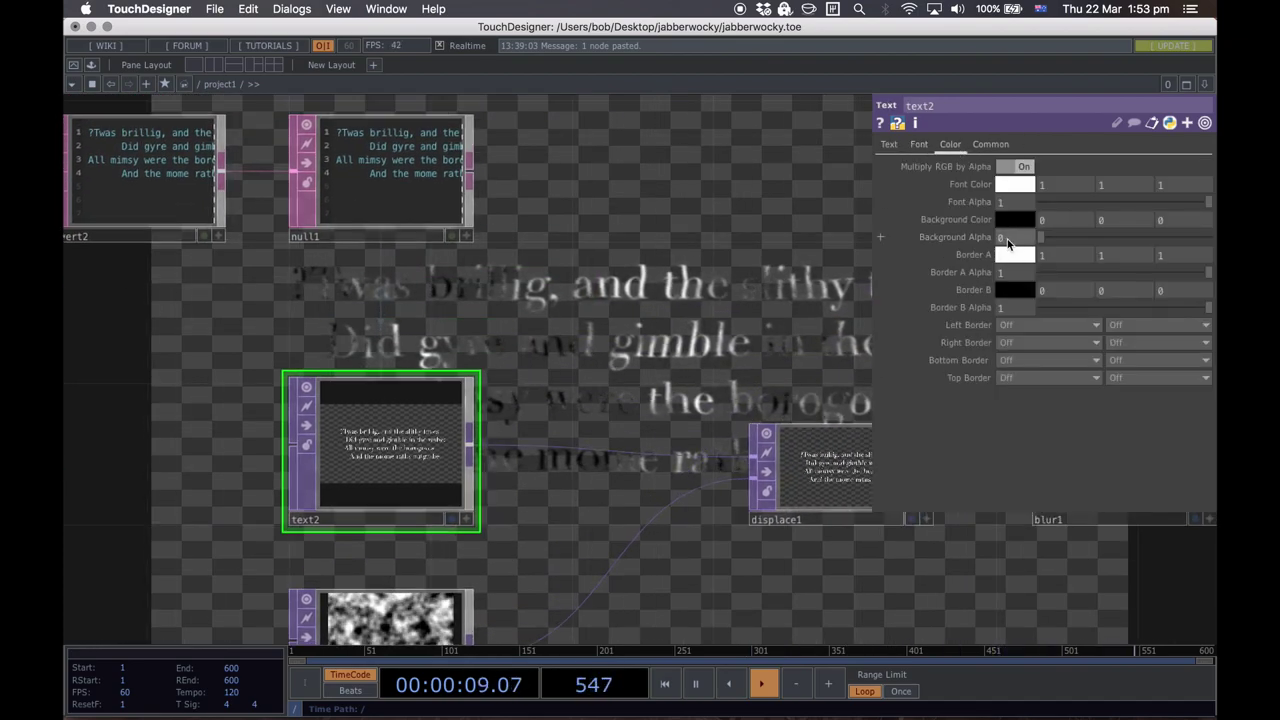
{"action": "left_click_drag", "start_coordinate": [1041, 244], "coordinate": [1215, 234]}
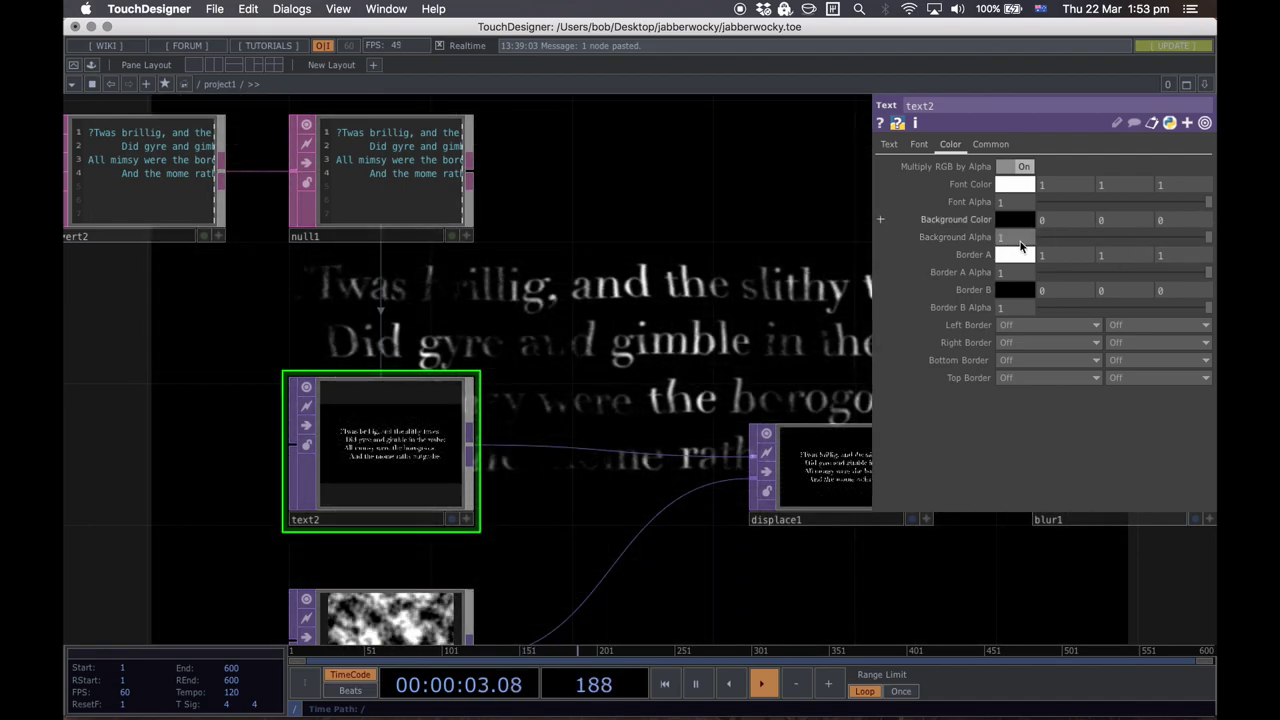
Step: Animate the Y translation of noise2 with an expression that multiplies the elapsed seconds by a fraction
{"action": "left_click_drag", "start_coordinate": [520, 385], "coordinate": [127, 394]}
{"action": "scroll", "coordinate": [530, 360], "scroll_direction": "down", "scroll_amount": 1}
{"action": "left_click_drag", "start_coordinate": [530, 360], "coordinate": [622, 502]}
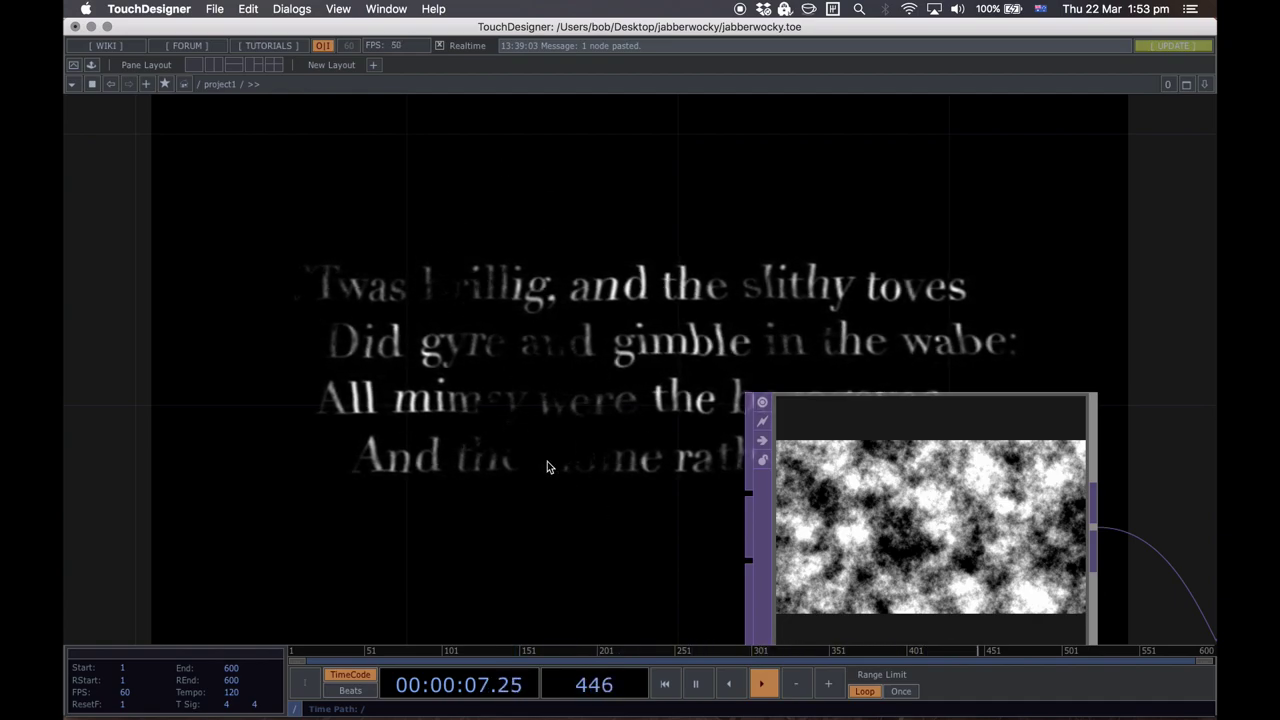
{"action": "left_click_drag", "start_coordinate": [568, 531], "coordinate": [604, 408]}
{"action": "left_click", "coordinate": [1034, 426]}
{"action": "key", "text": "p"}
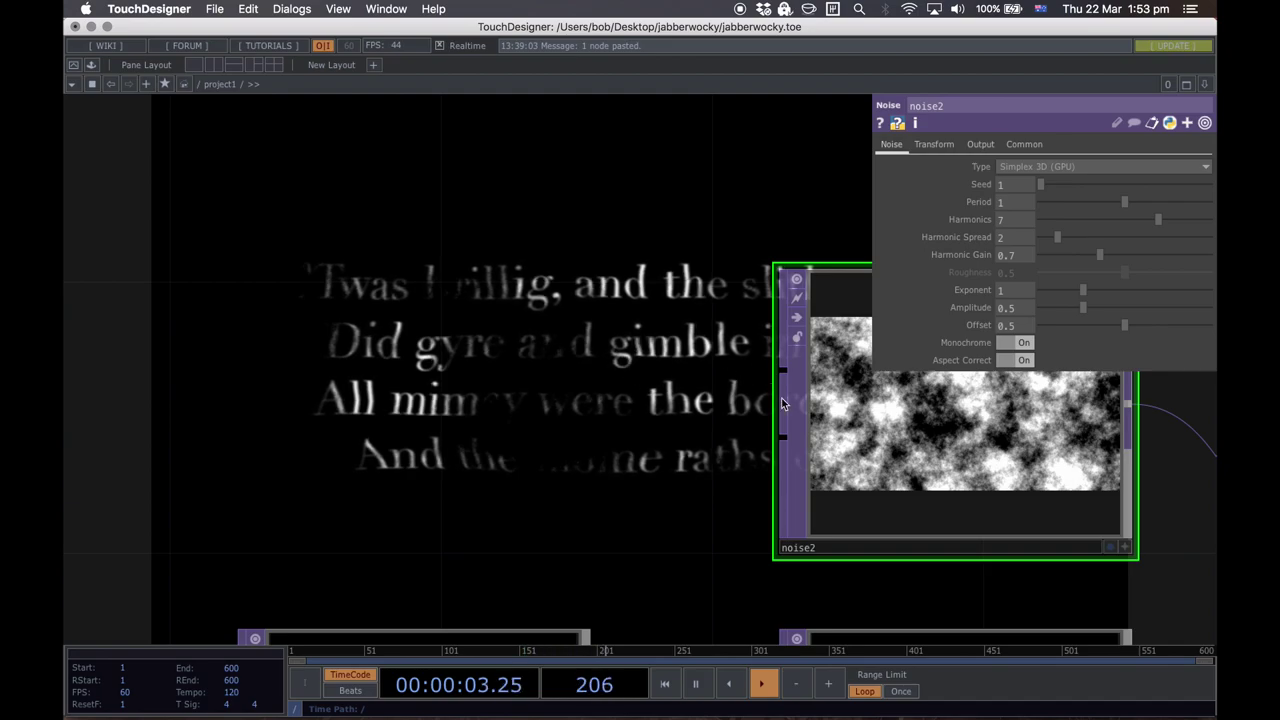
{"action": "left_click", "coordinate": [981, 144]}
{"action": "left_click", "coordinate": [919, 147]}
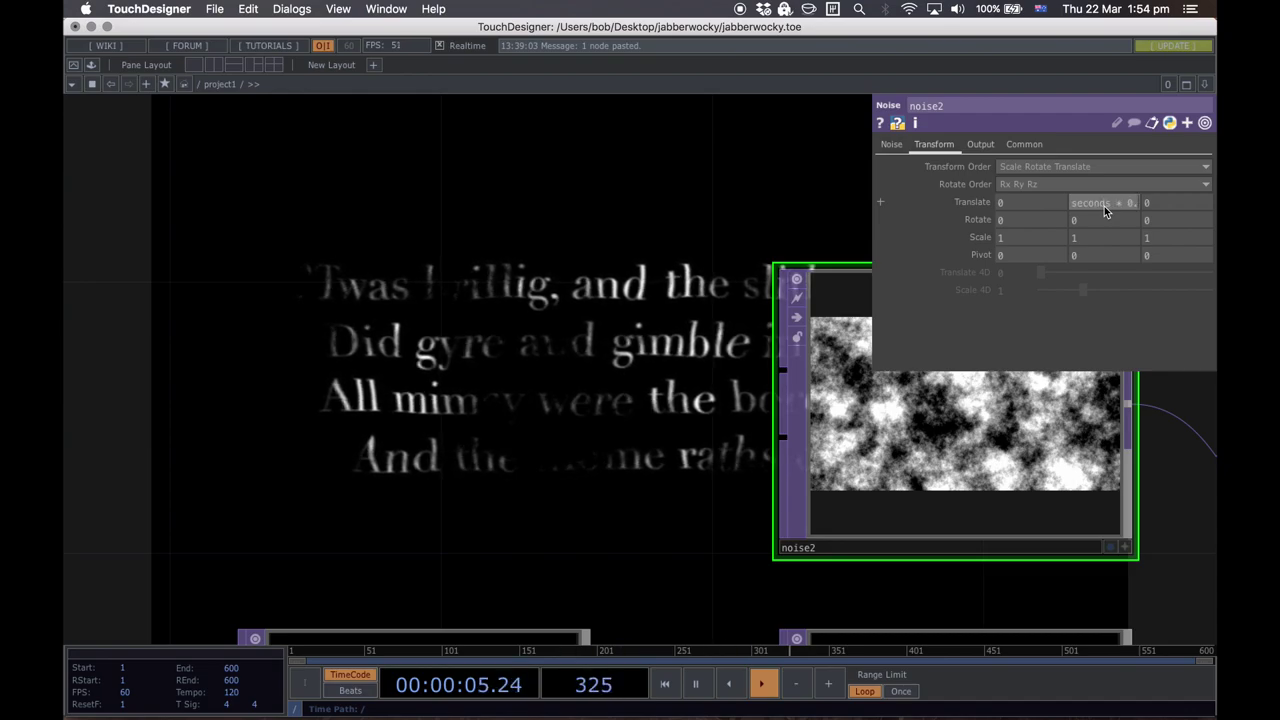
{"action": "key", "text": "Return"}
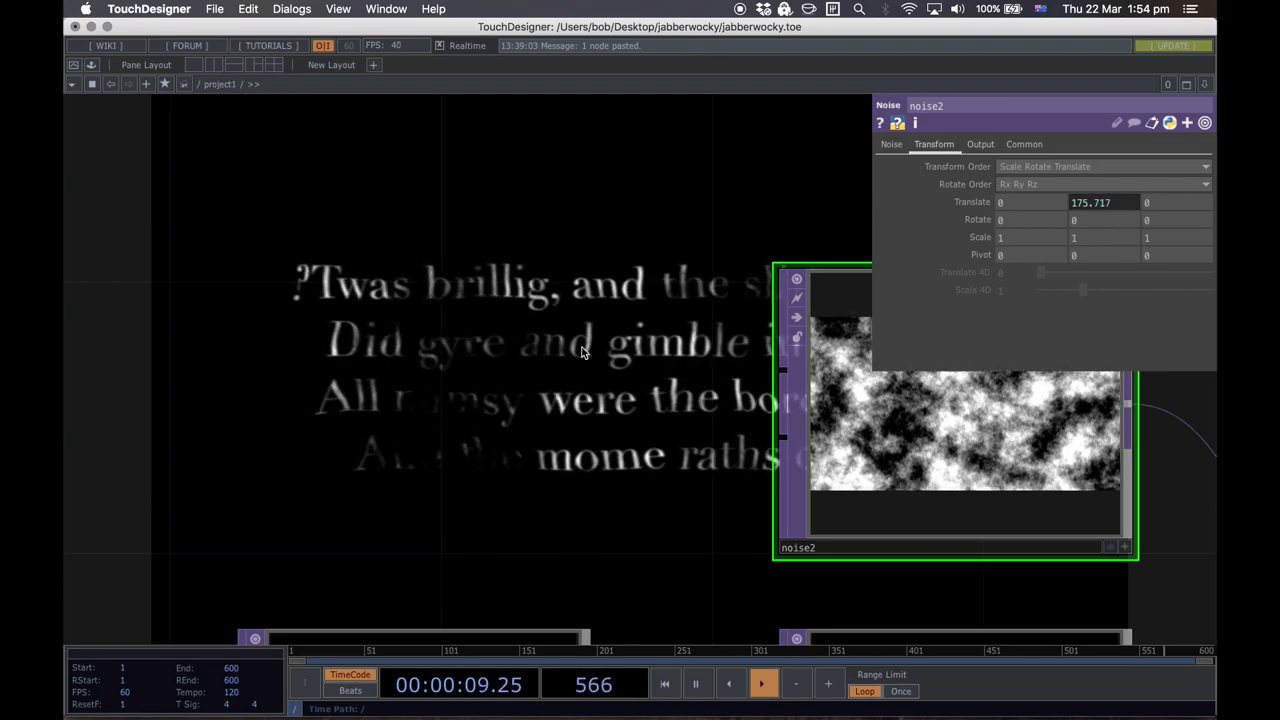
{"action": "left_click_drag", "start_coordinate": [603, 409], "coordinate": [414, 444]}
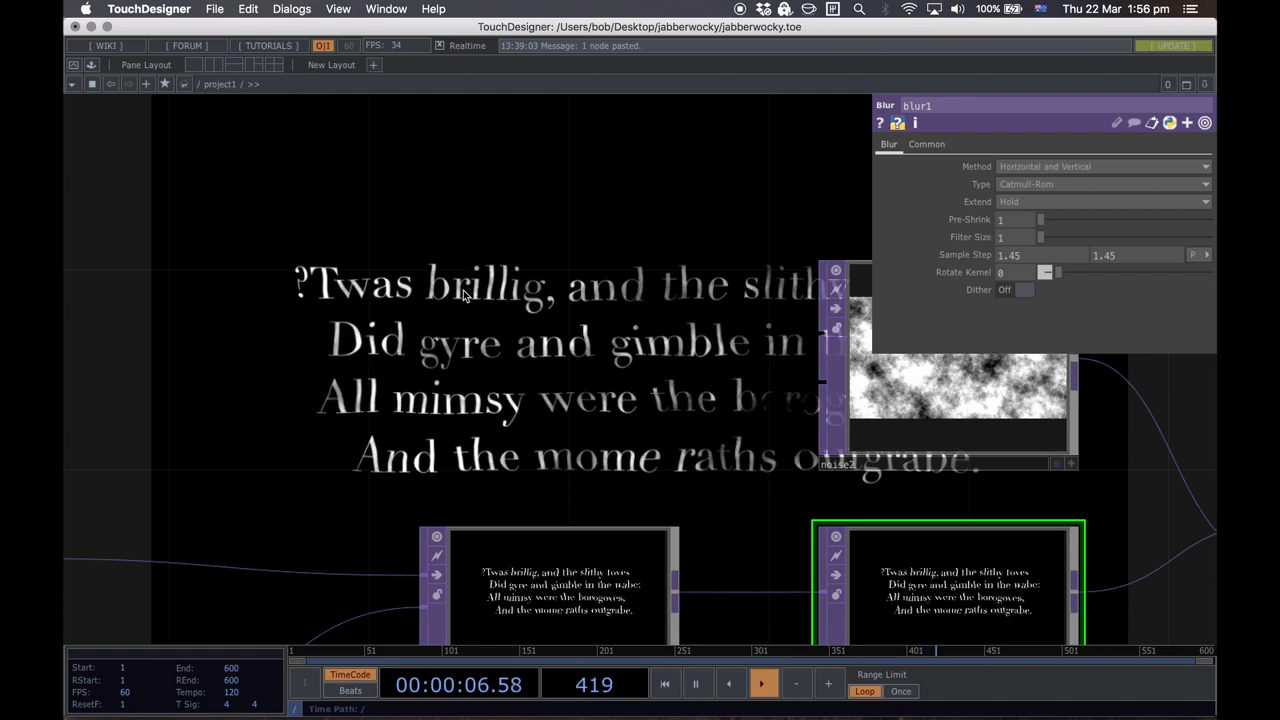
Step: Shift null3 well beyond multiply1 to open a wide gap for additional nodes
{"action": "key", "text": "p"}
{"action": "left_click_drag", "start_coordinate": [565, 395], "coordinate": [449, 309]}
{"action": "scroll", "coordinate": [494, 363], "scroll_direction": "down", "scroll_amount": 3}
{"action": "scroll", "coordinate": [449, 309], "scroll_direction": "down", "scroll_amount": 2}
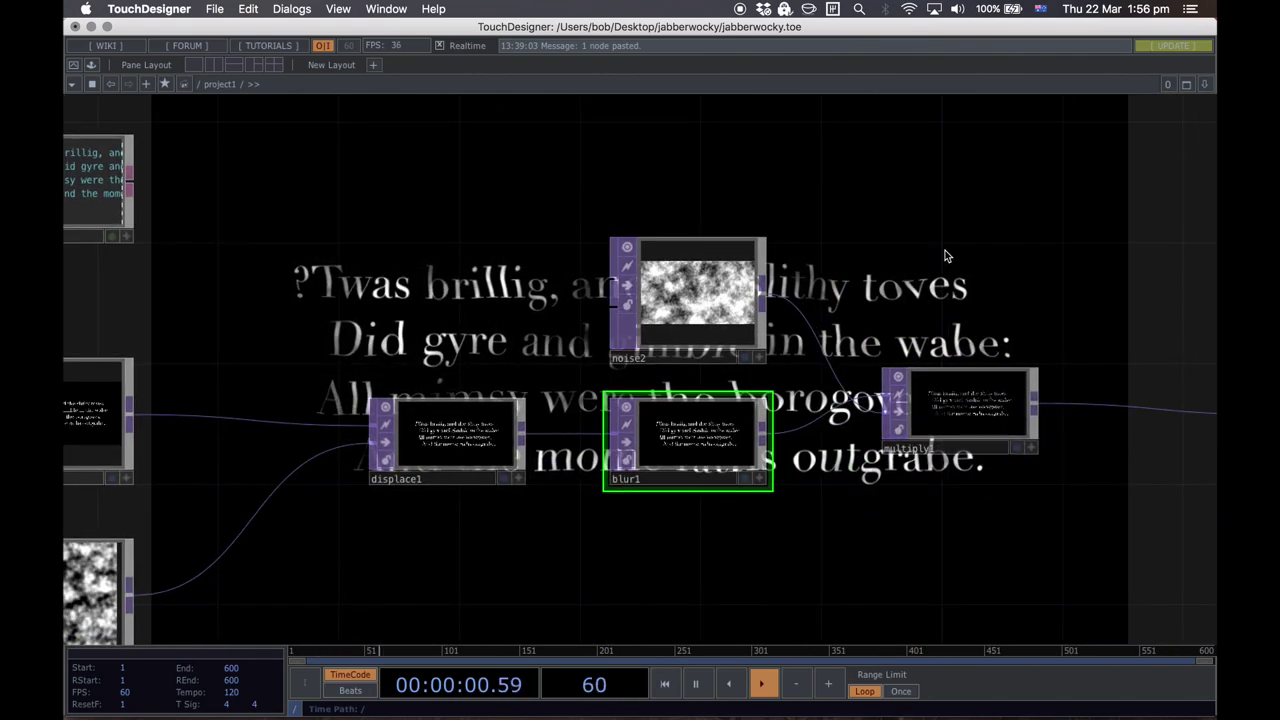
{"action": "left_click_drag", "start_coordinate": [944, 254], "coordinate": [670, 362]}
{"action": "scroll", "coordinate": [668, 356], "scroll_direction": "down", "scroll_amount": 8}
{"action": "scroll", "coordinate": [600, 365], "scroll_direction": "up", "scroll_amount": 6}
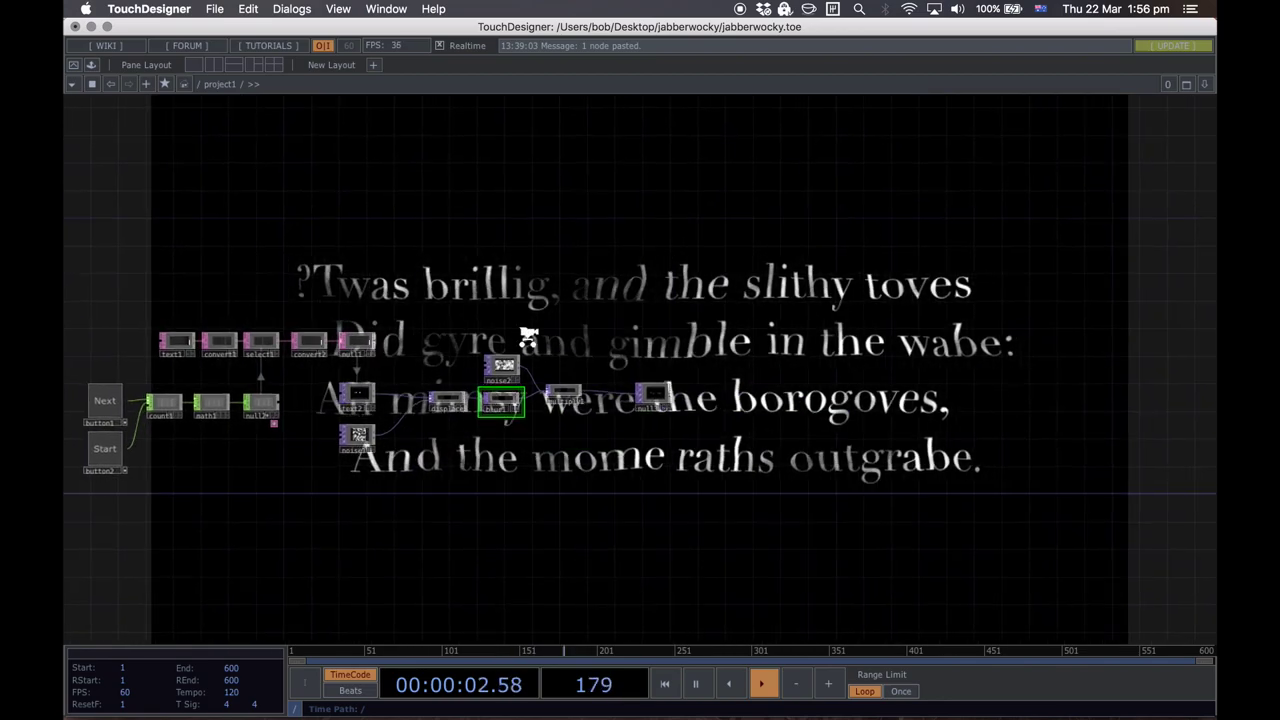
{"action": "left_click_drag", "start_coordinate": [557, 360], "coordinate": [411, 361]}
{"action": "left_click_drag", "start_coordinate": [674, 368], "coordinate": [568, 346]}
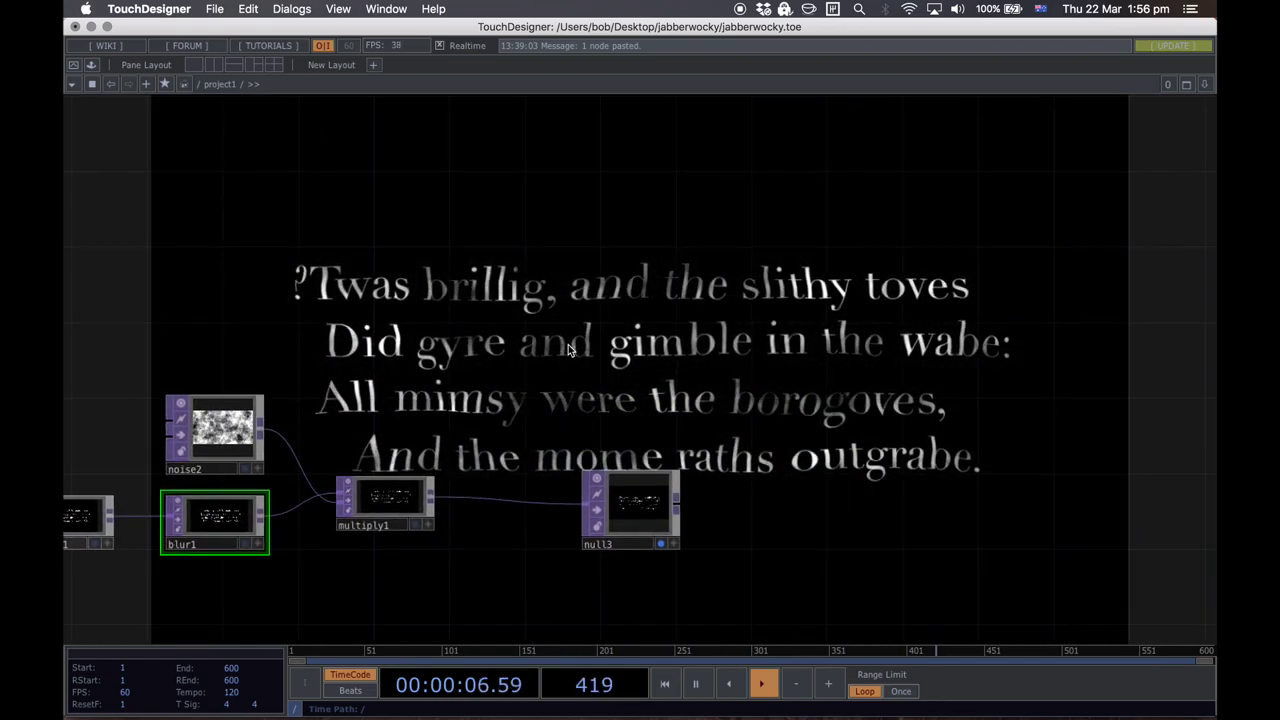
{"action": "left_click_drag", "start_coordinate": [632, 517], "coordinate": [818, 482]}
{"action": "left_click_drag", "start_coordinate": [717, 574], "coordinate": [968, 597]}
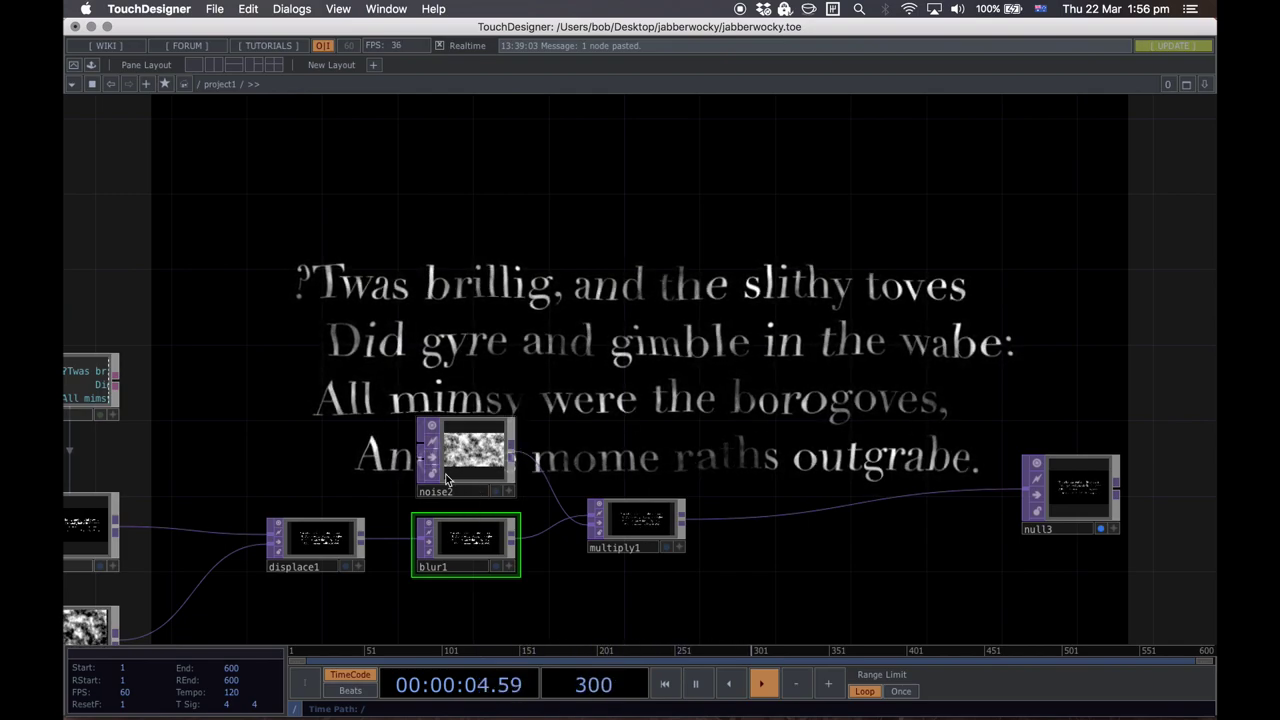
{"action": "left_click_drag", "start_coordinate": [1061, 505], "coordinate": [1078, 542]}
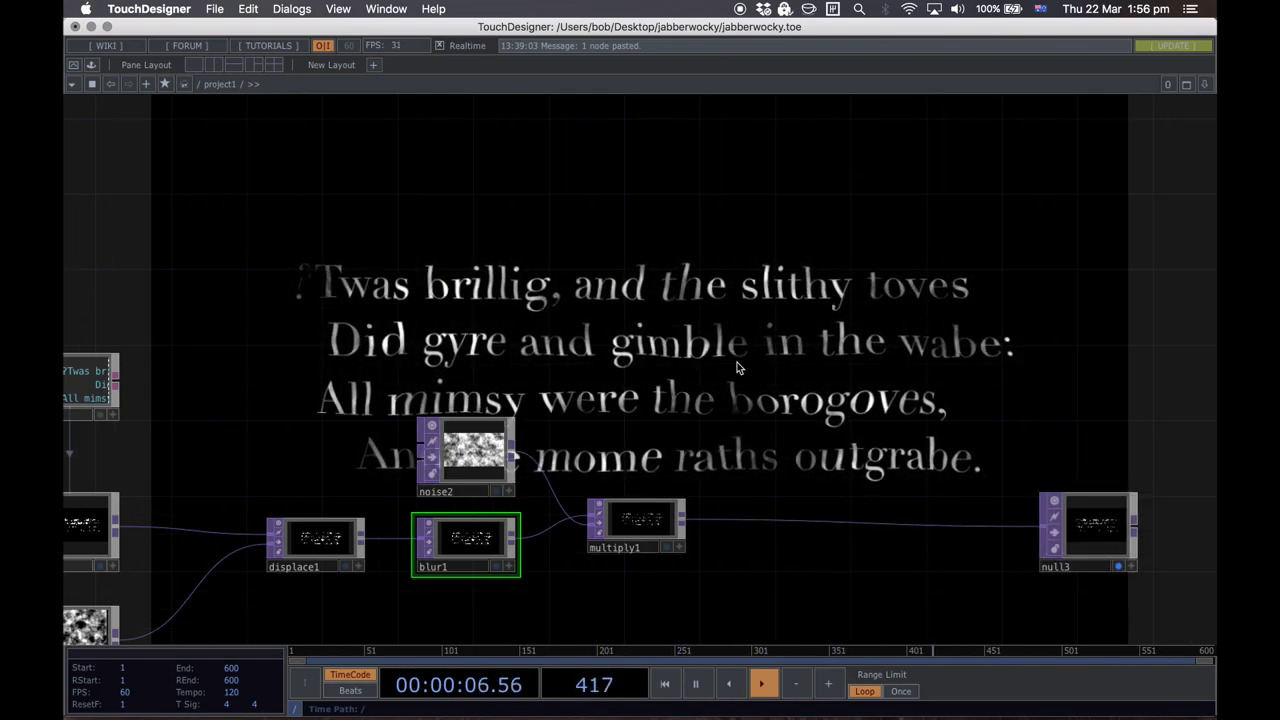
Step: Create another Noise TOP and place it just above multiply1
{"action": "key", "text": "Tab"}
{"action": "type", "text": "noise"}
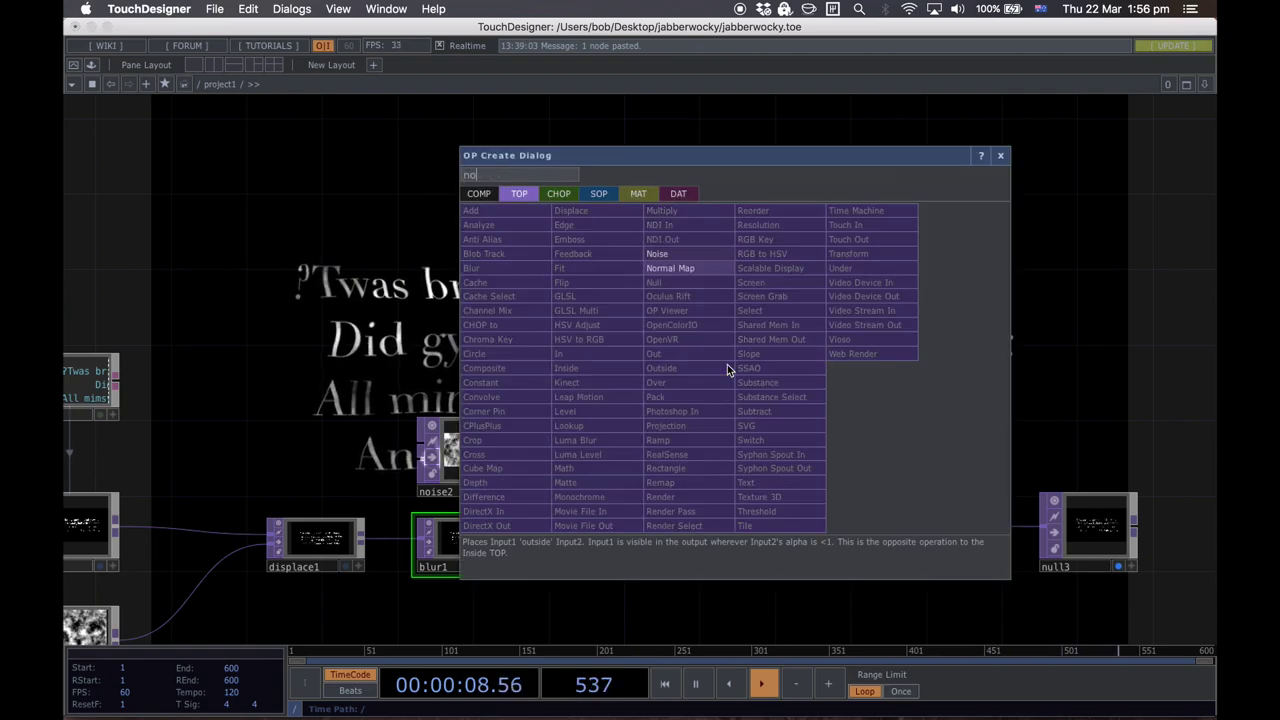
{"action": "left_click", "coordinate": [662, 255]}
{"action": "left_click", "coordinate": [652, 472]}
{"action": "left_click_drag", "start_coordinate": [660, 459], "coordinate": [662, 425]}
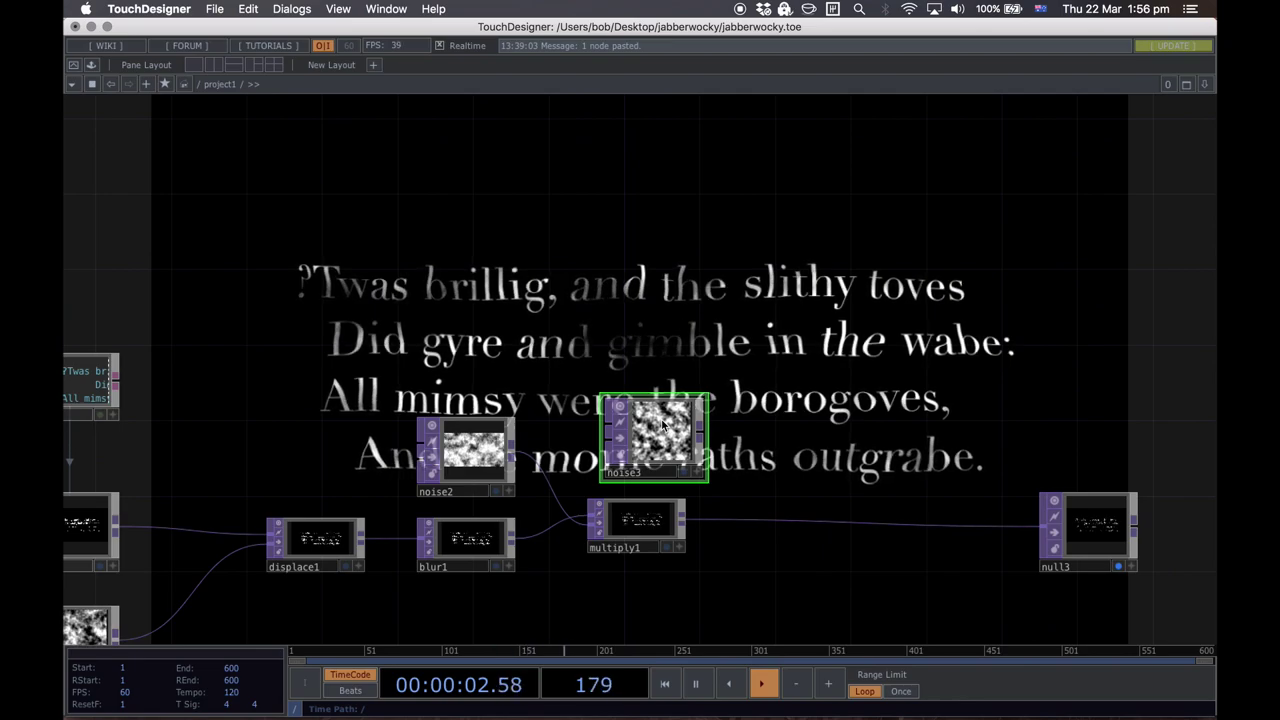
{"action": "key", "text": "Tab"}
{"action": "key", "text": "Escape"}
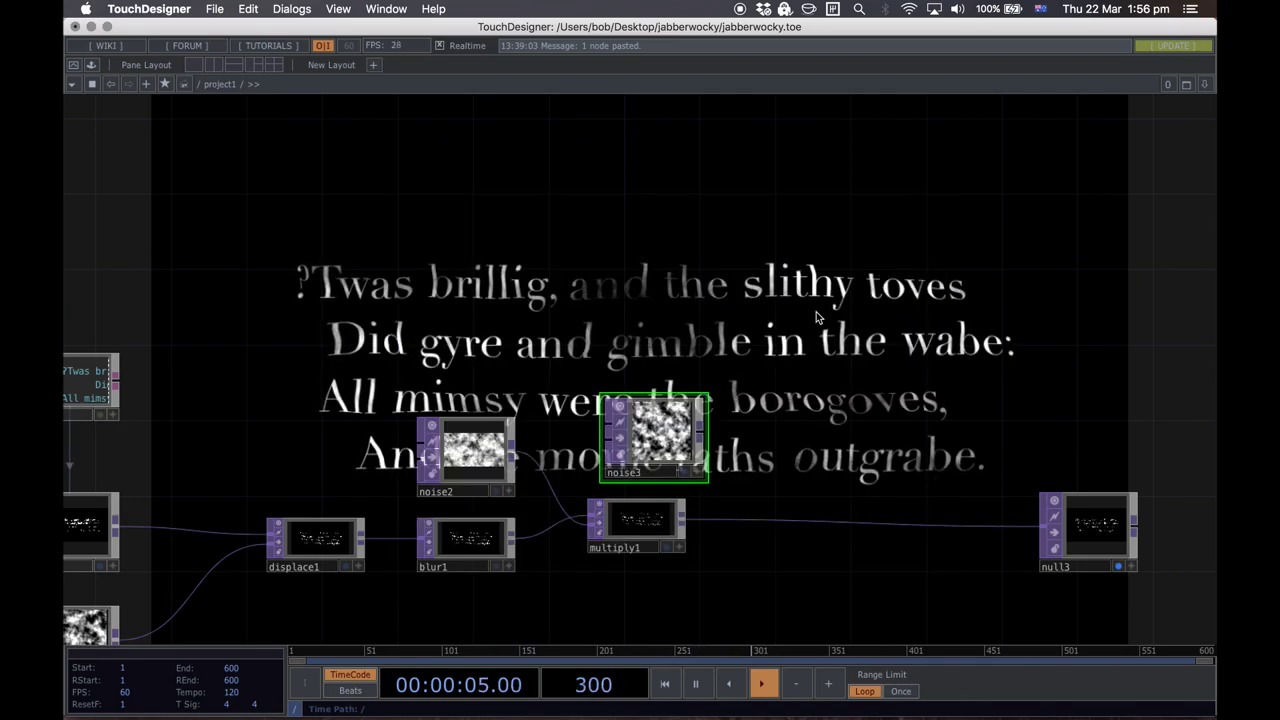
Step: Set the resolution of noise3 to 1280 by 720
{"action": "key", "text": "p"}
{"action": "left_click", "coordinate": [1010, 148]}
{"action": "left_click", "coordinate": [1014, 186]}
{"action": "type", "text": "1280"}
{"action": "key", "text": "Tab"}
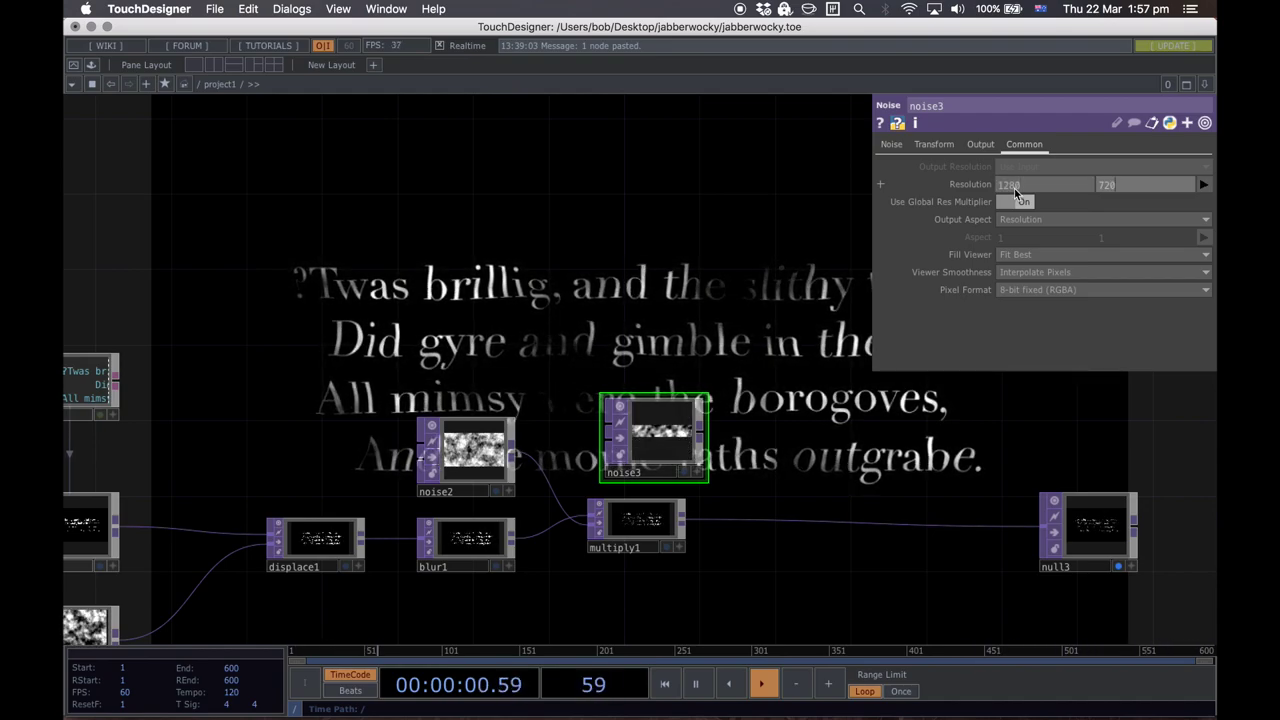
{"action": "type", "text": "720"}
{"action": "key", "text": "Return"}
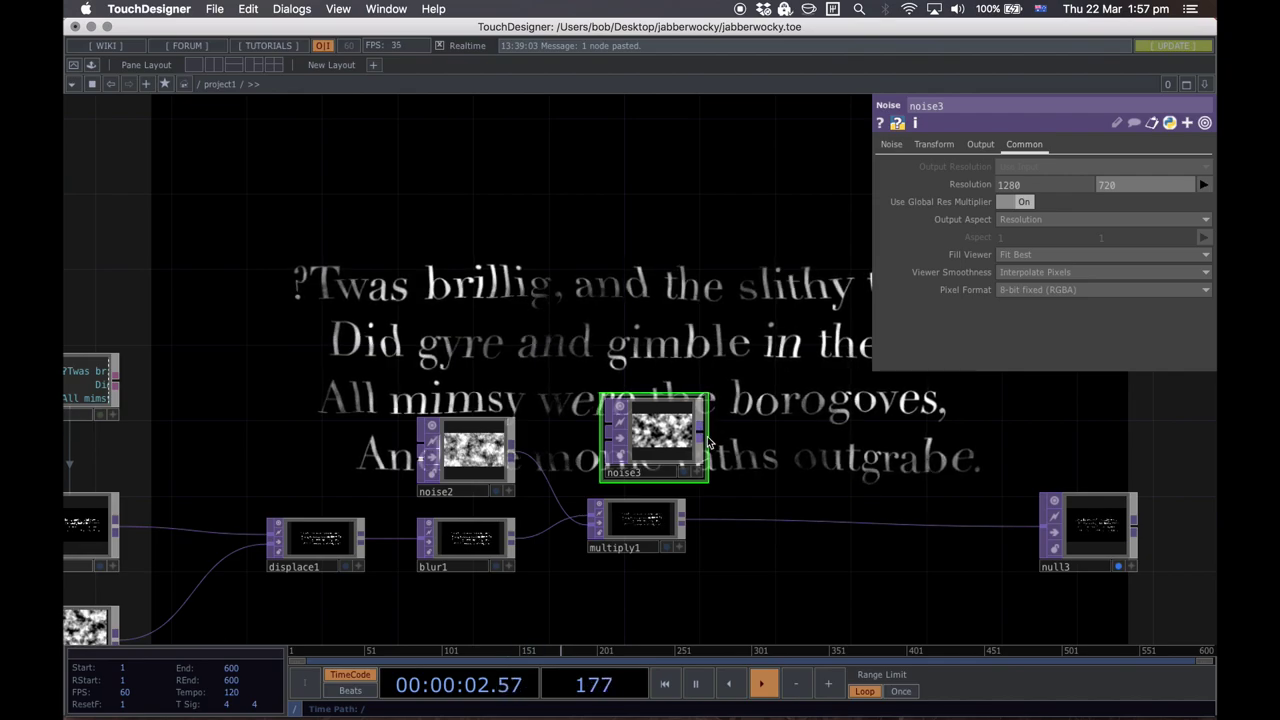
{"action": "key", "text": "p"}
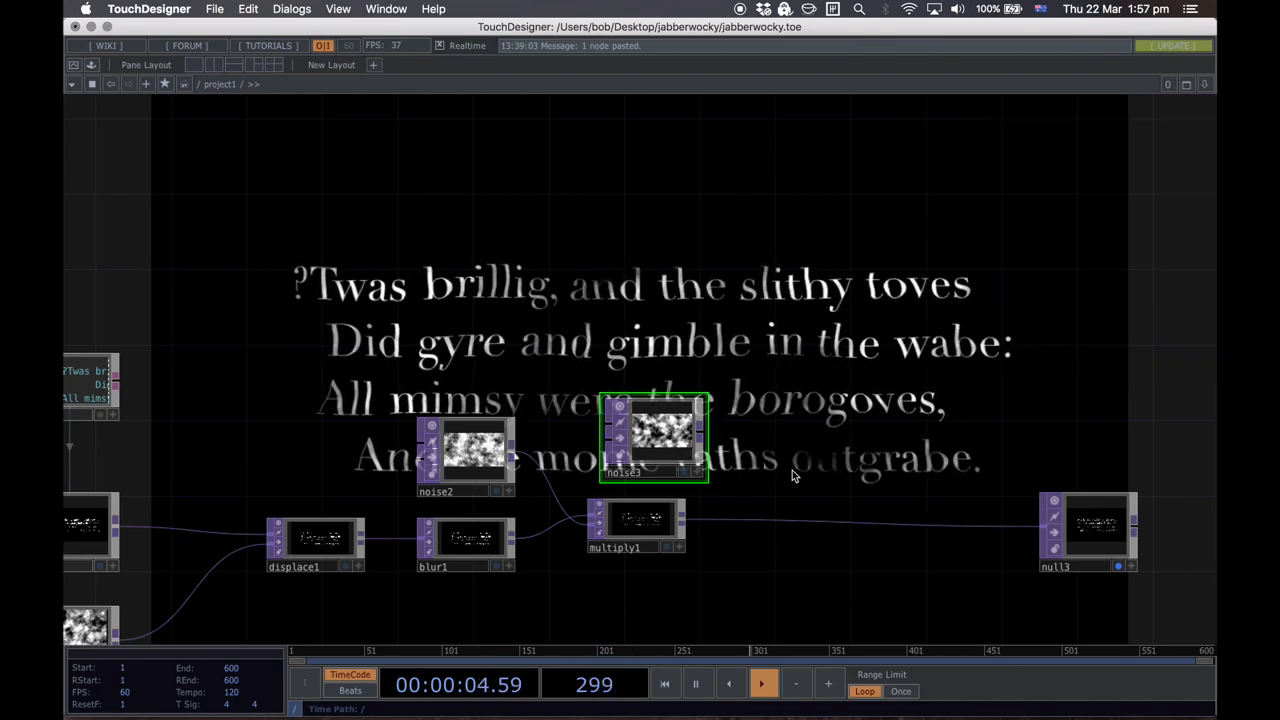
Step: Create an Add TOP that combines noise3 with multiply1 and feed its output into null3
{"action": "key", "text": "Tab"}
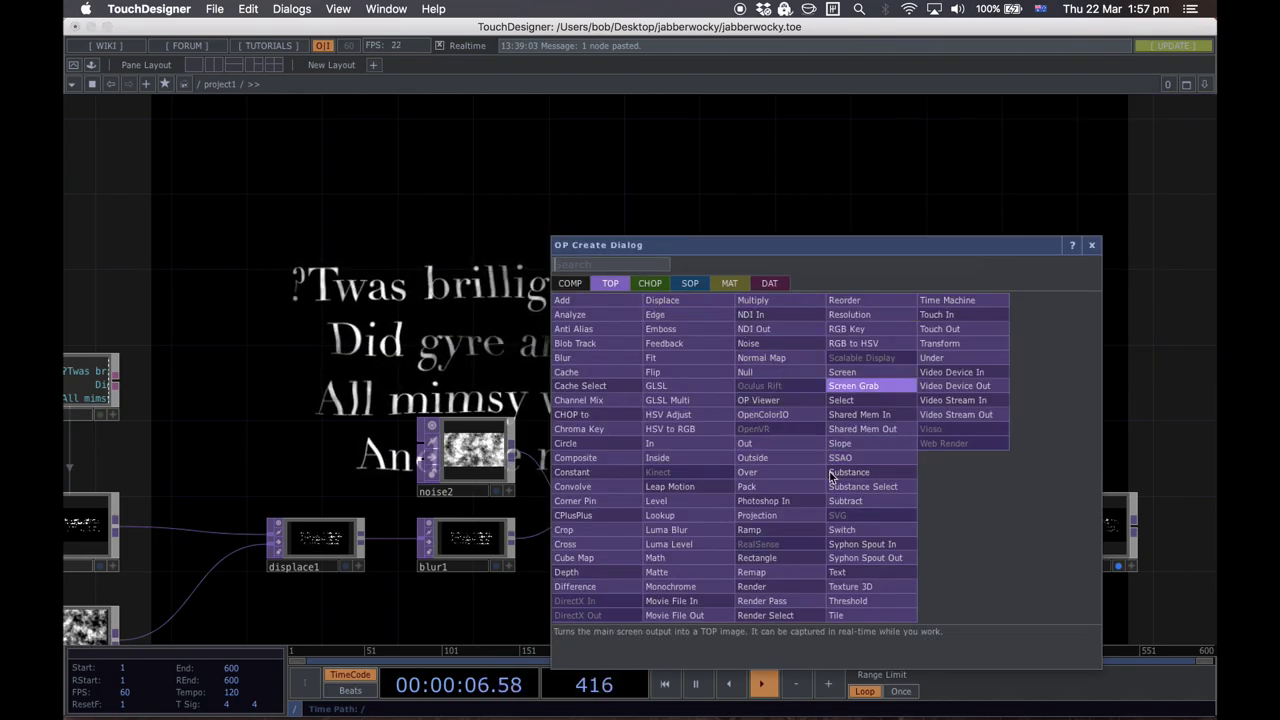
{"action": "type", "text": "ad"}
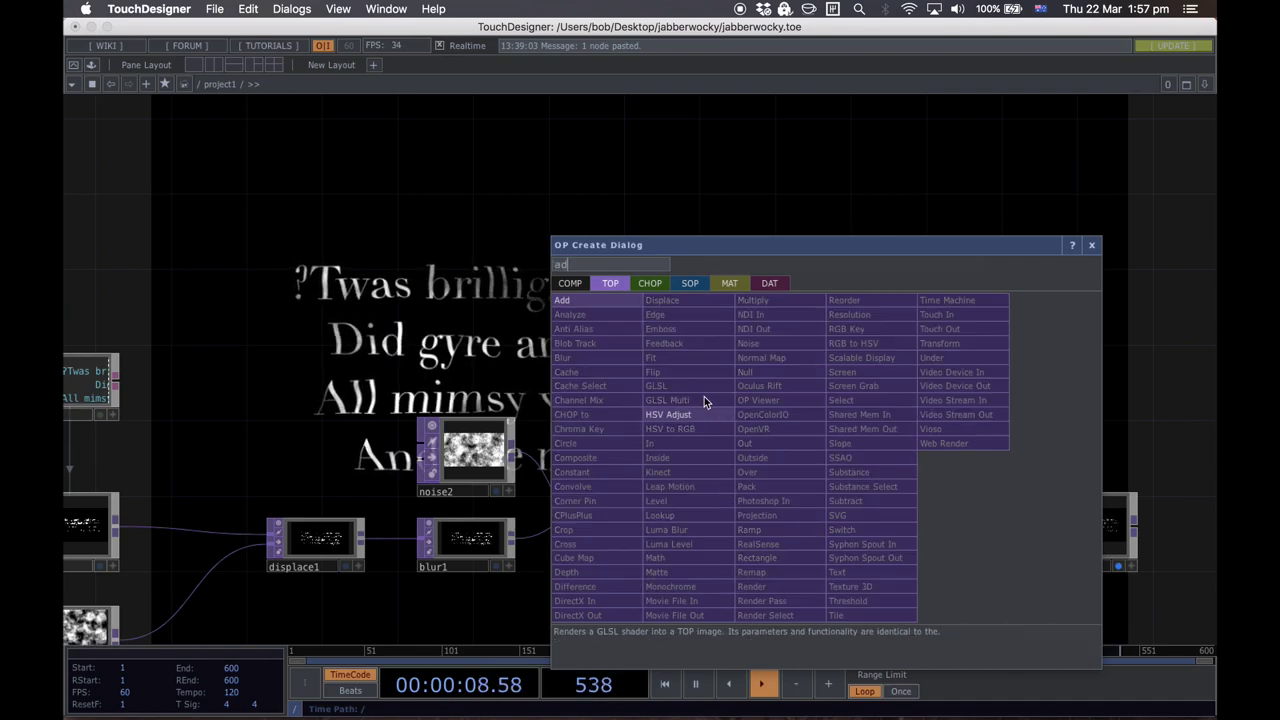
{"action": "key", "text": "Return"}
{"action": "left_click", "coordinate": [843, 455]}
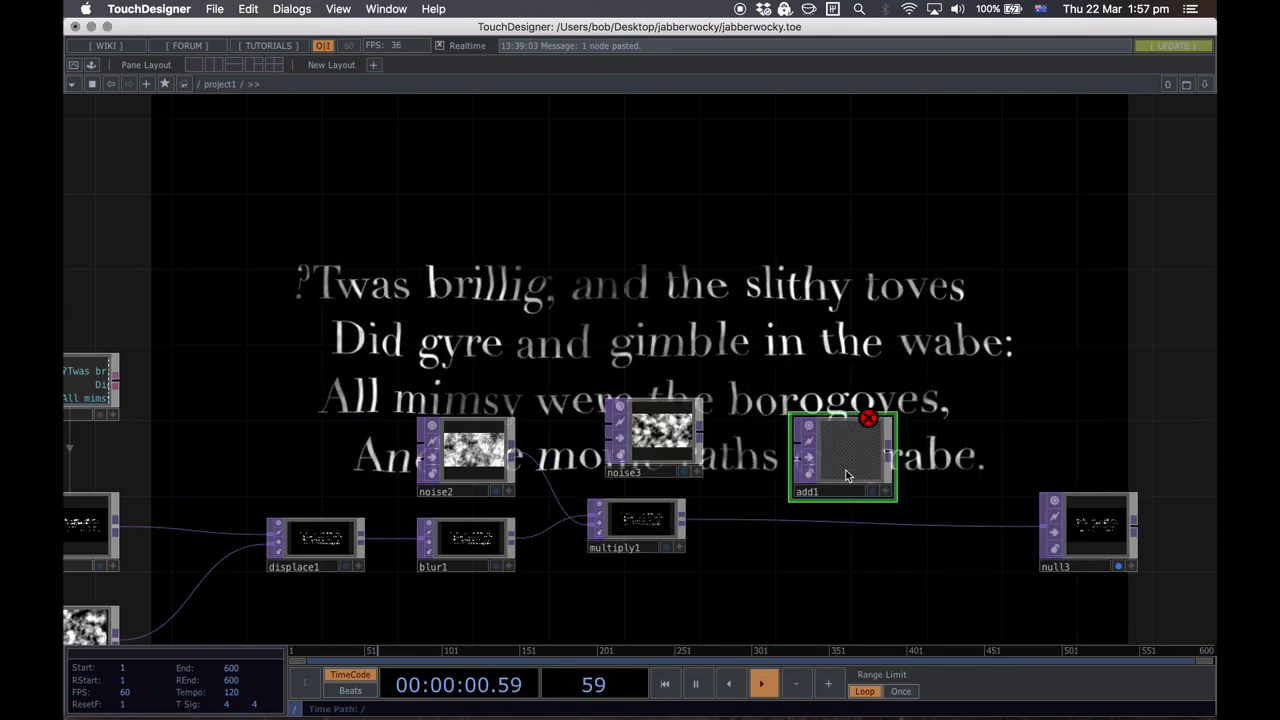
{"action": "mouse_move", "coordinate": [683, 522]}
{"action": "left_mouse_down"}
{"action": "mouse_move", "coordinate": [775, 465]}
{"action": "mouse_move", "coordinate": [728, 448]}
{"action": "mouse_move", "coordinate": [850, 458]}
{"action": "mouse_move", "coordinate": [1045, 522]}
{"action": "left_mouse_up"}
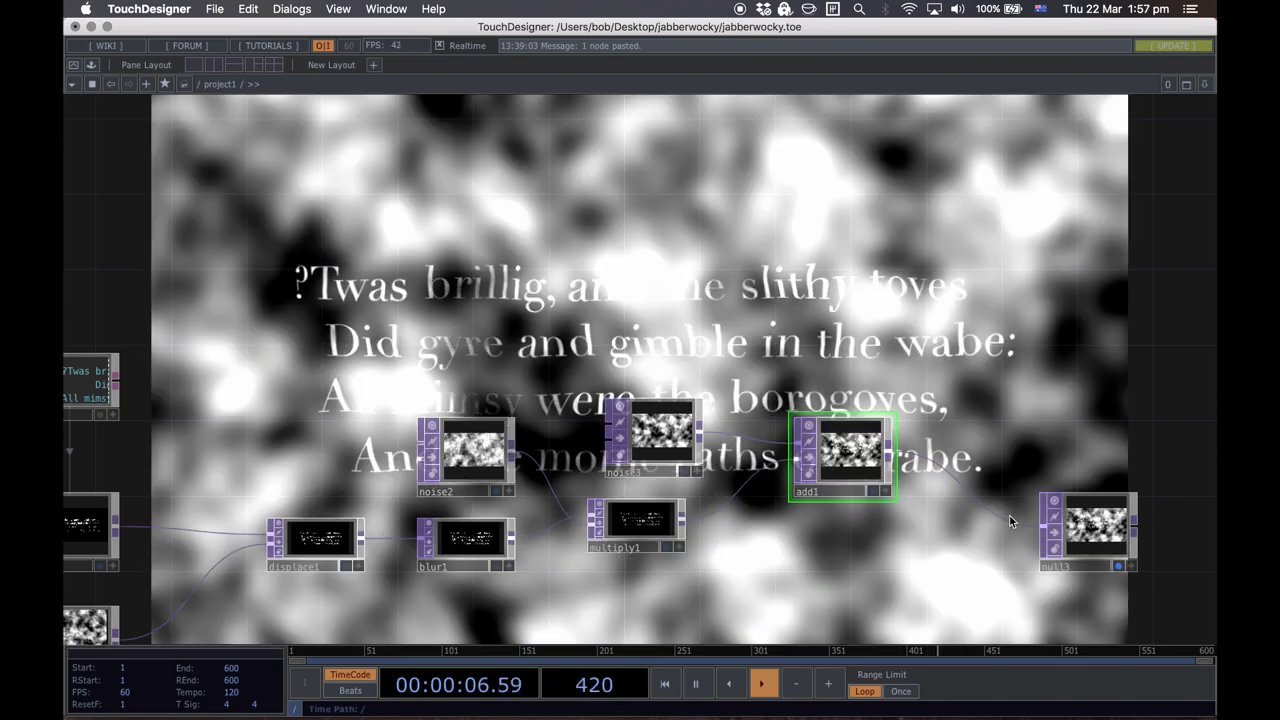
Step: Line up add1 between multiply1 and null3, and reposition noise3 above multiply1
{"action": "left_click_drag", "start_coordinate": [848, 478], "coordinate": [885, 533]}
{"action": "left_click_drag", "start_coordinate": [653, 452], "coordinate": [711, 474]}
{"action": "left_click_drag", "start_coordinate": [624, 311], "coordinate": [648, 350]}
{"action": "left_click_drag", "start_coordinate": [812, 429], "coordinate": [1031, 458]}
{"action": "left_click_drag", "start_coordinate": [908, 544], "coordinate": [812, 506]}
{"action": "left_click_drag", "start_coordinate": [1016, 372], "coordinate": [929, 468]}
Step: Raise the period of noise3 to 1.667 and lower its amplitude to about 0.23
{"action": "key", "text": "p"}
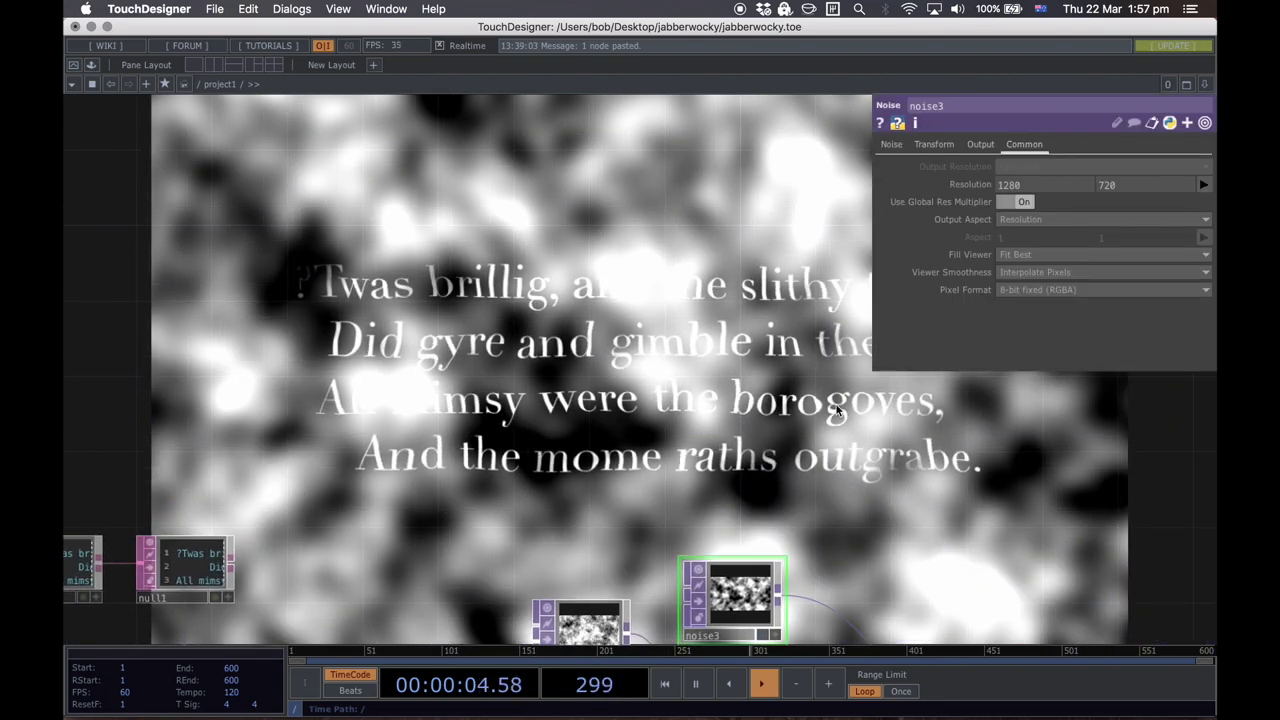
{"action": "left_click", "coordinate": [889, 145]}
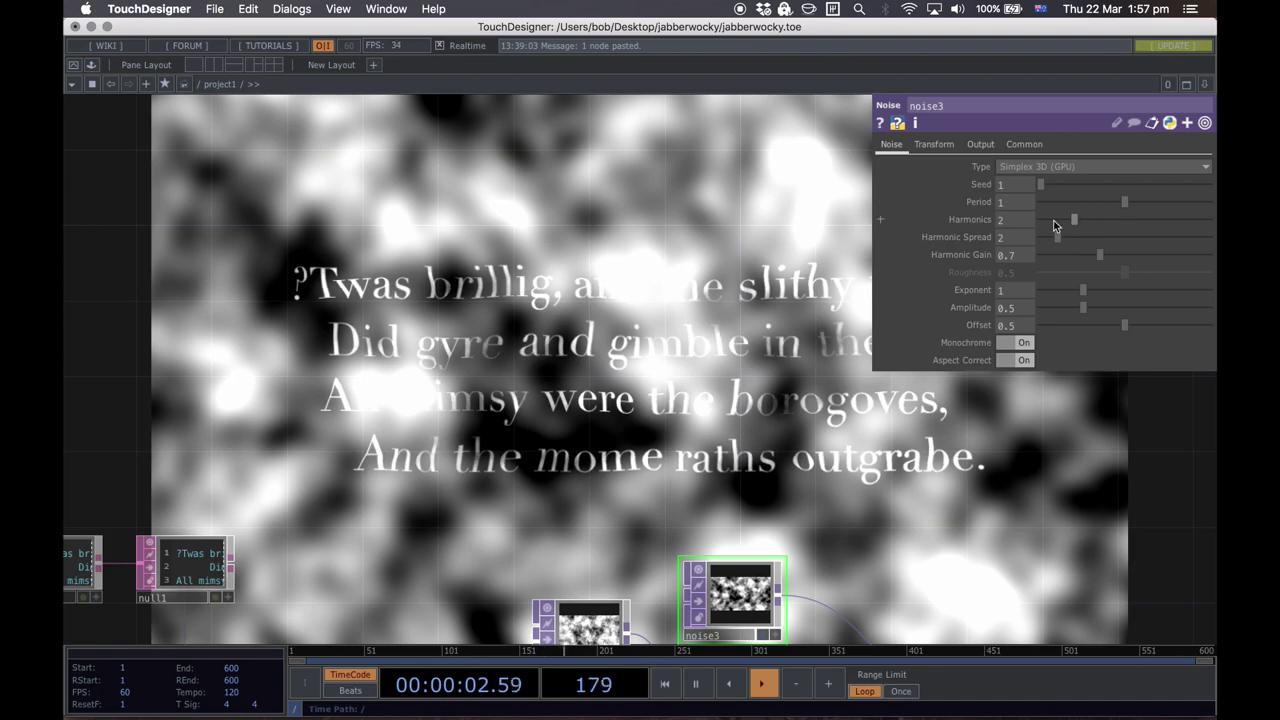
{"action": "left_click_drag", "start_coordinate": [1122, 201], "coordinate": [1183, 197]}
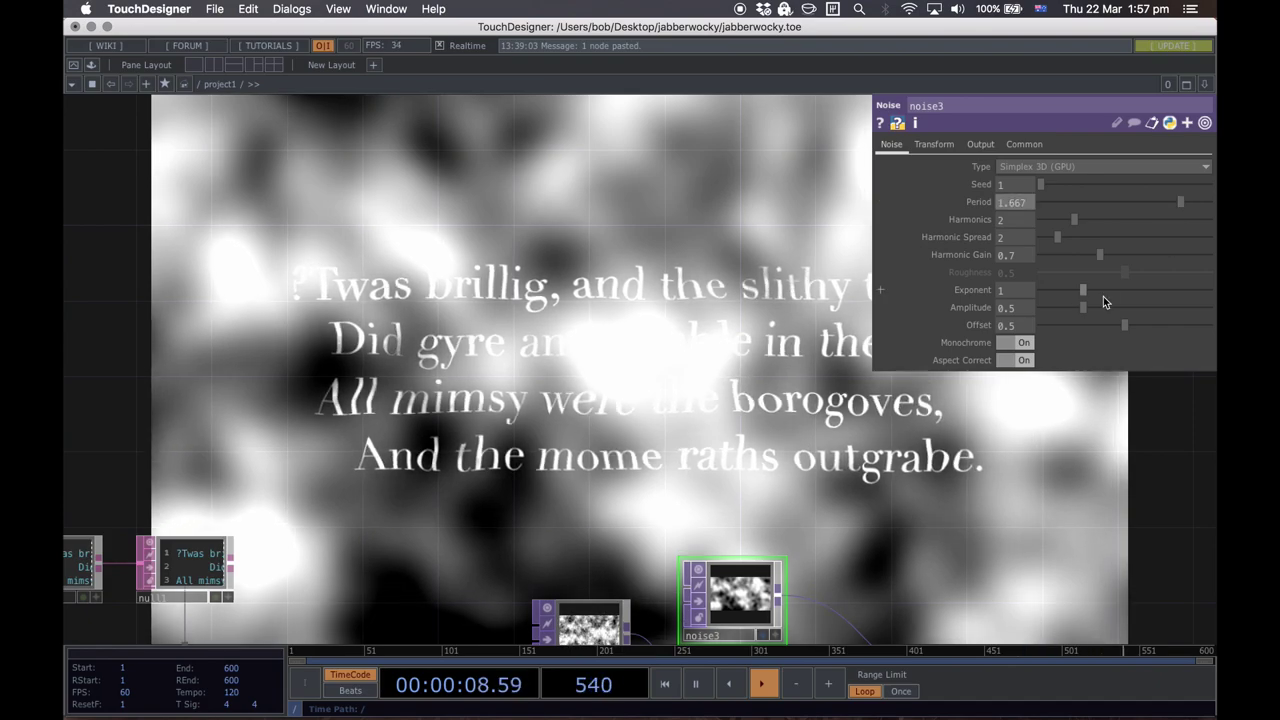
{"action": "left_click_drag", "start_coordinate": [1088, 308], "coordinate": [1072, 309]}
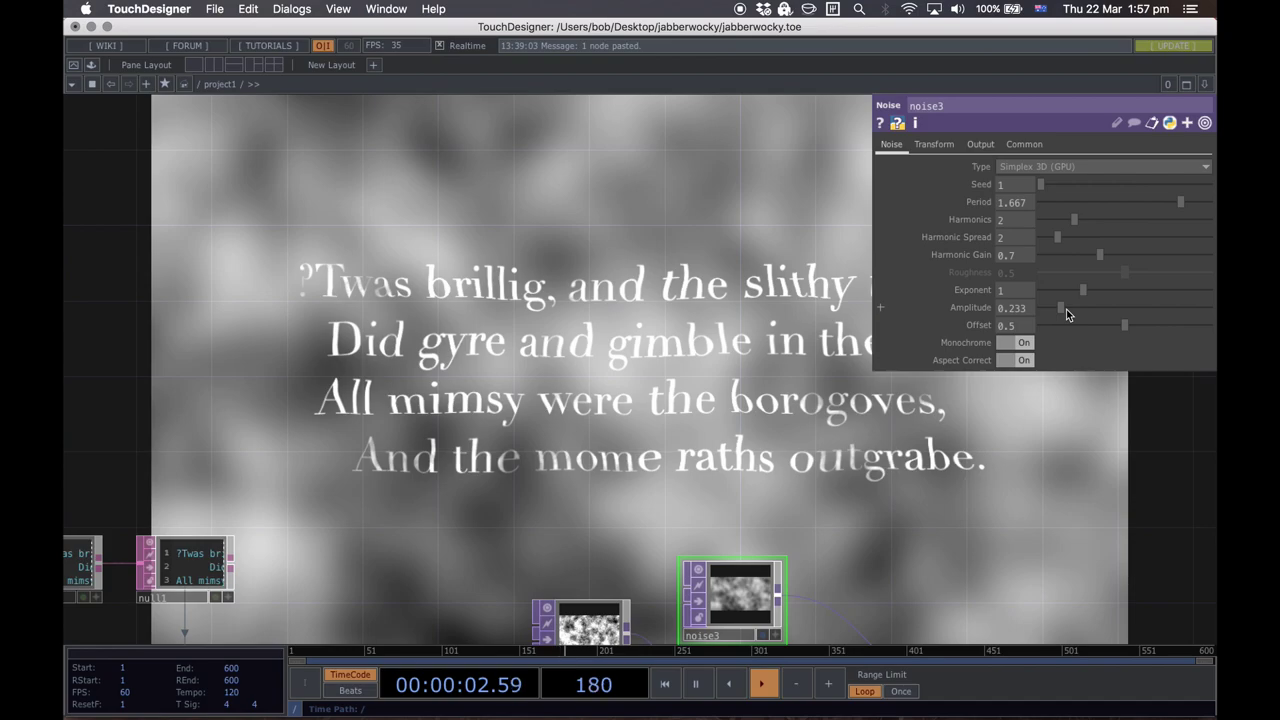
{"action": "left_click_drag", "start_coordinate": [1068, 309], "coordinate": [1063, 309]}
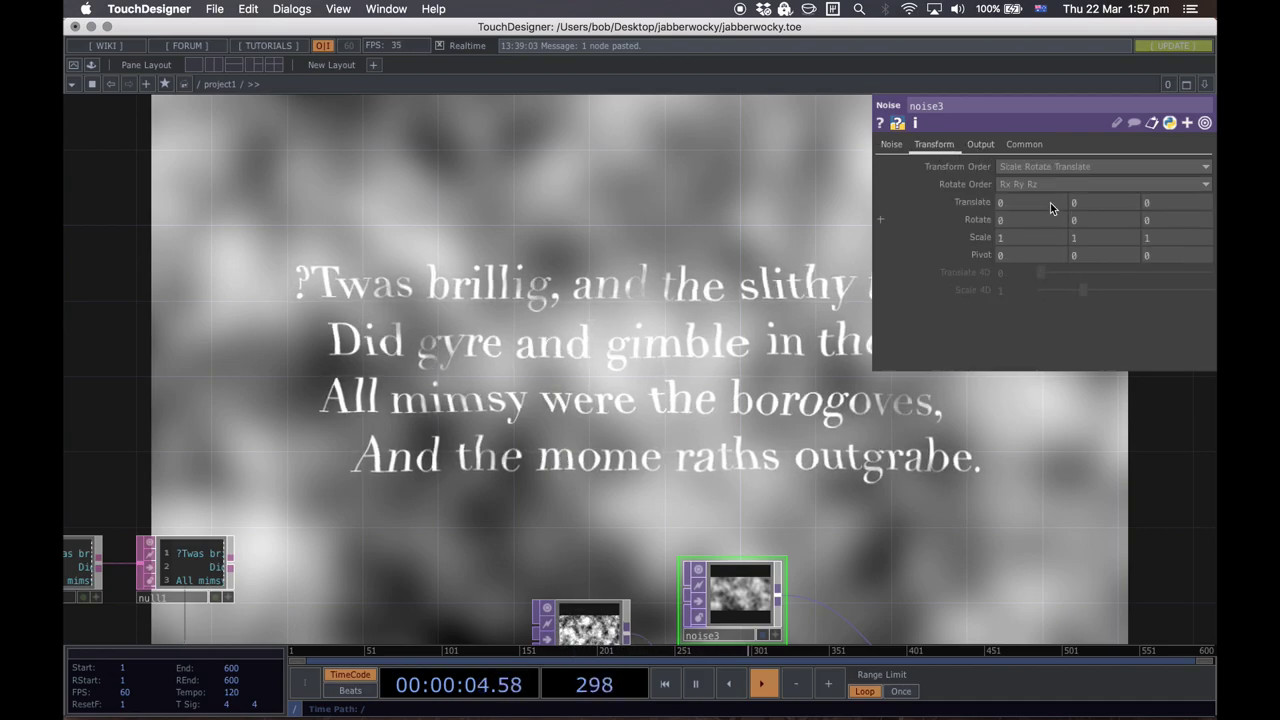
Step: Animate noise3's Z translation with a multiple of the elapsed seconds and its Y translation with absTime.seconds * 0.05
{"action": "left_click", "coordinate": [1165, 204]}
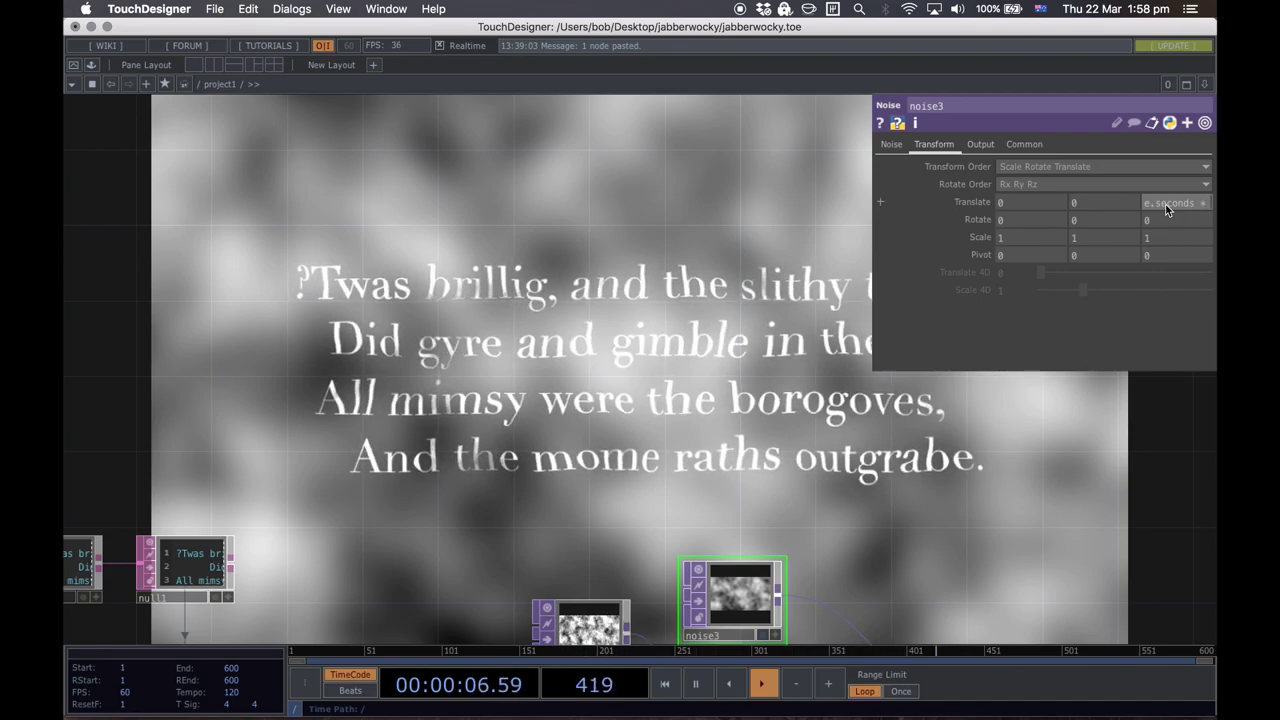
{"action": "key", "text": "Return"}
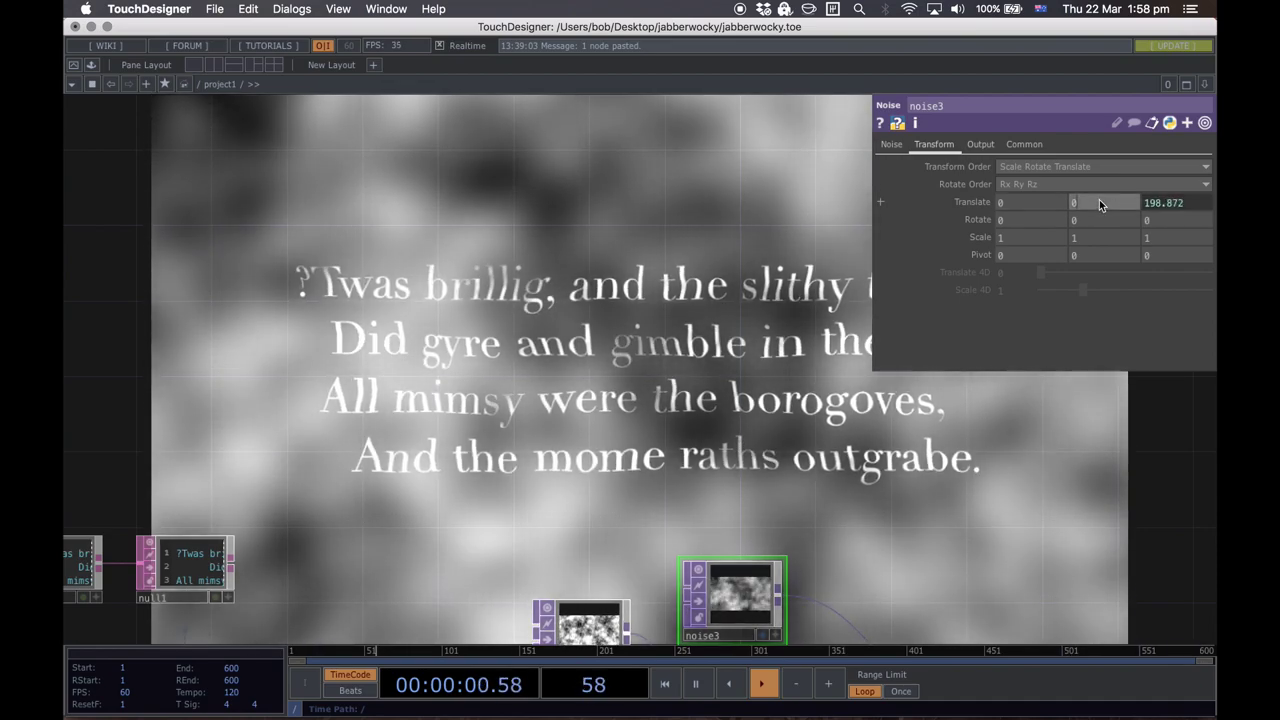
{"action": "left_click", "coordinate": [1098, 204]}
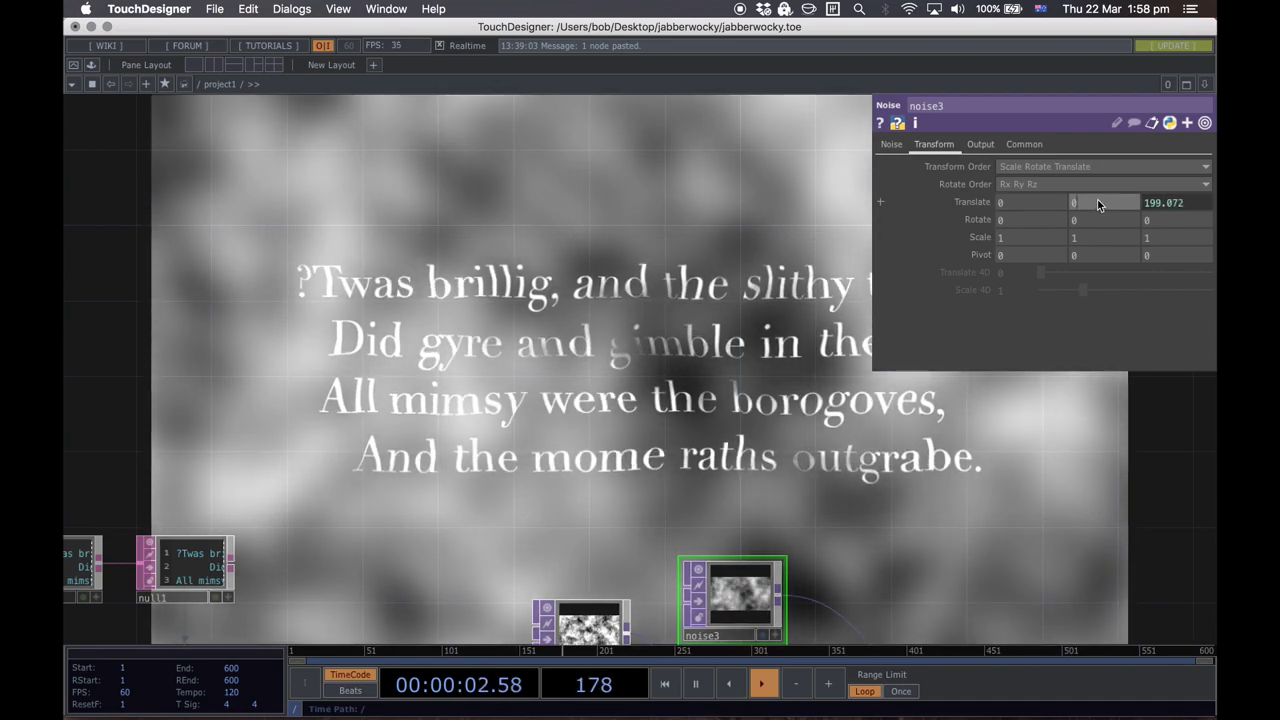
{"action": "type", "text": "absTime."}
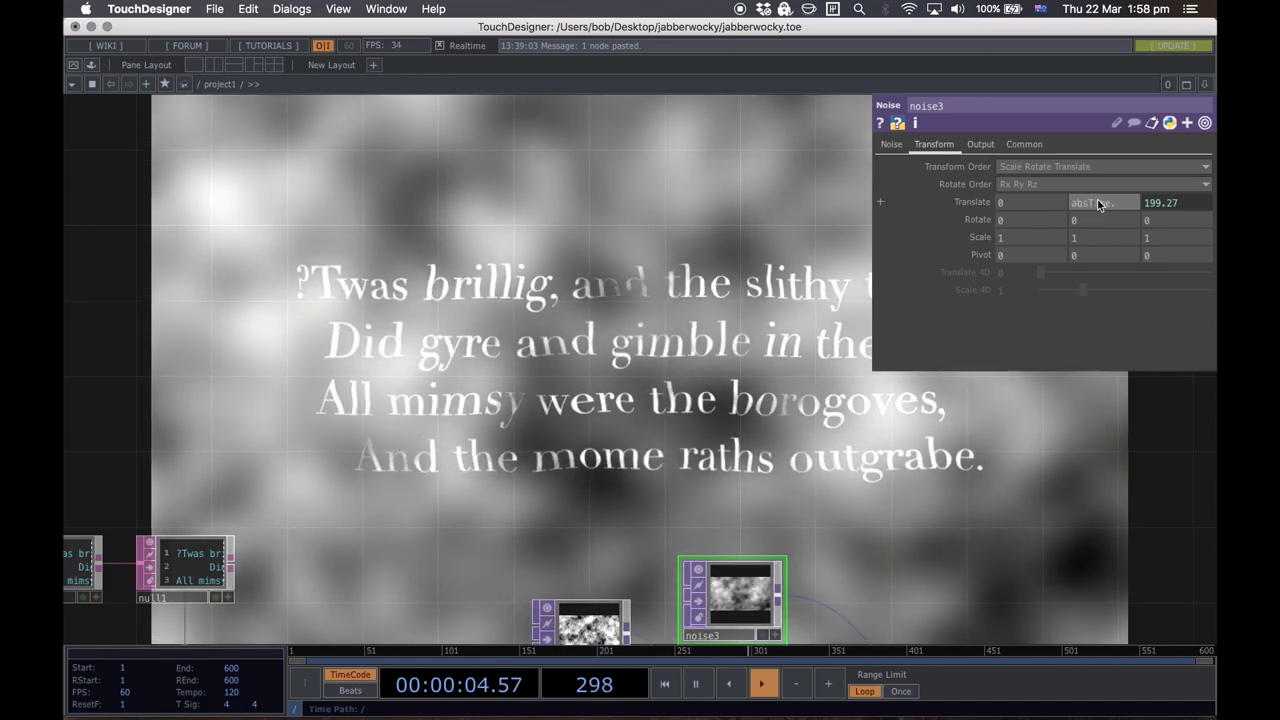
{"action": "type", "text": "seconds"}
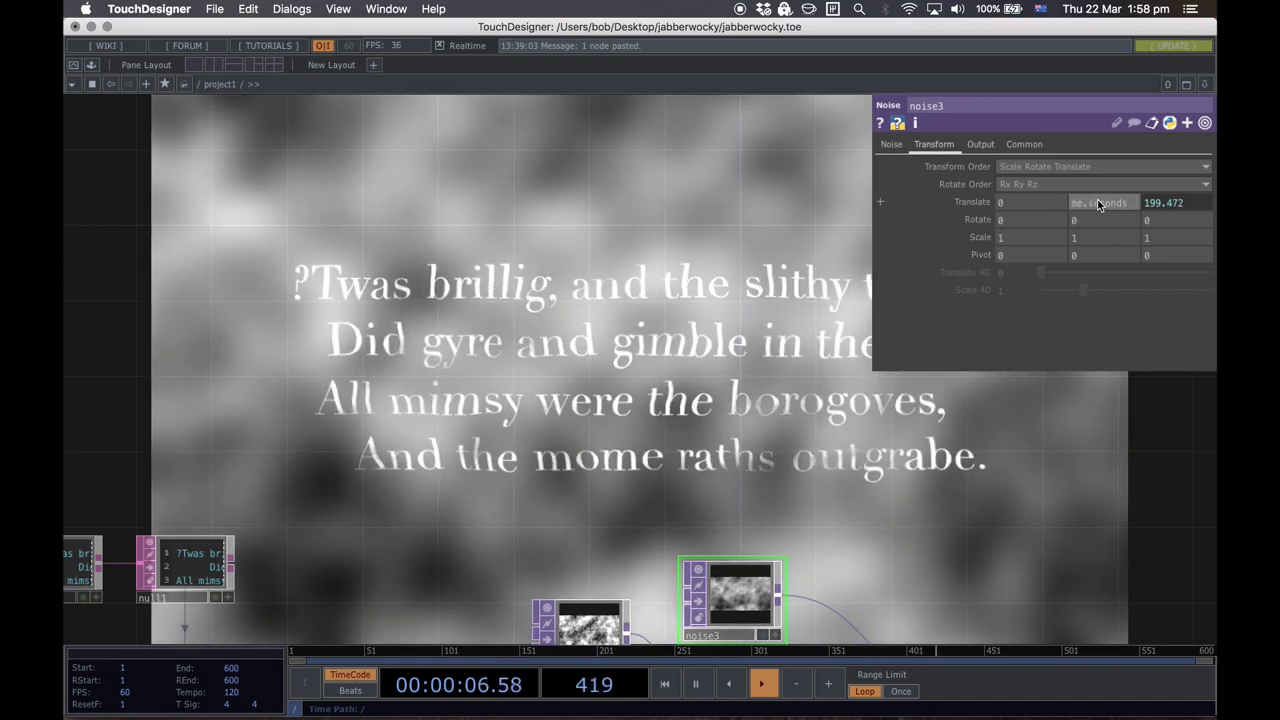
{"action": "type", "text": " * 0.0"}
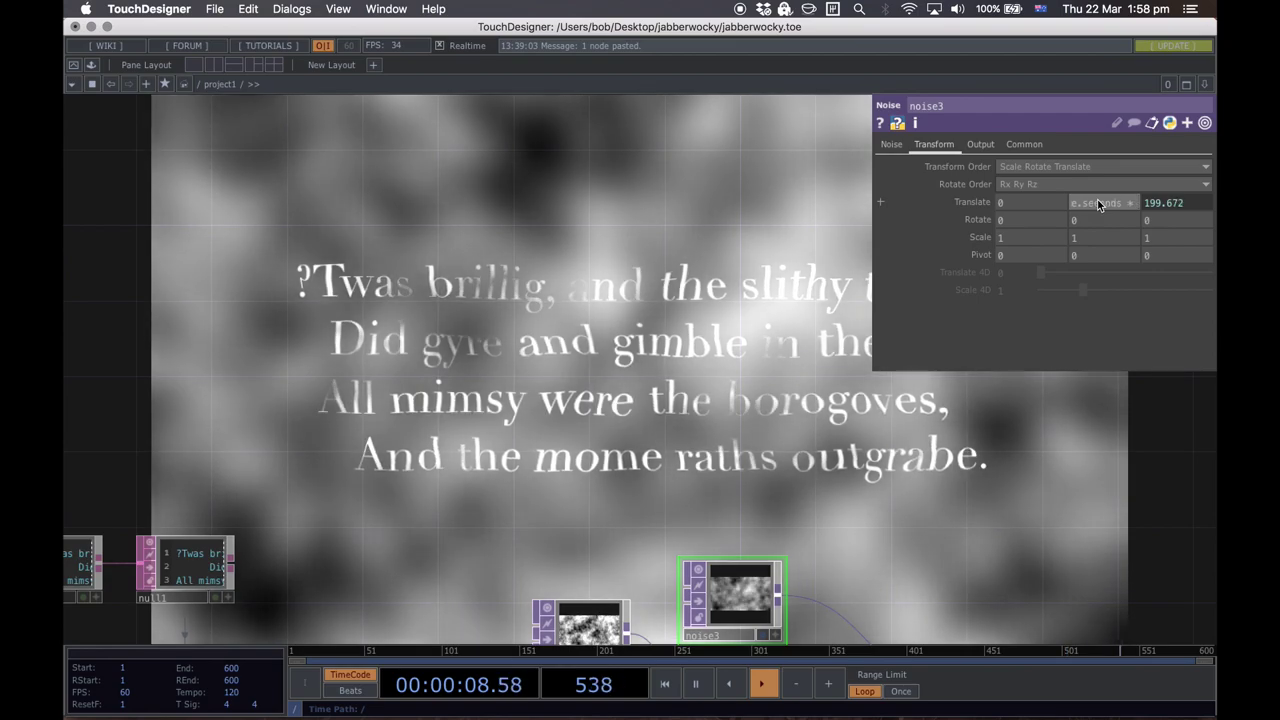
{"action": "type", "text": "5"}
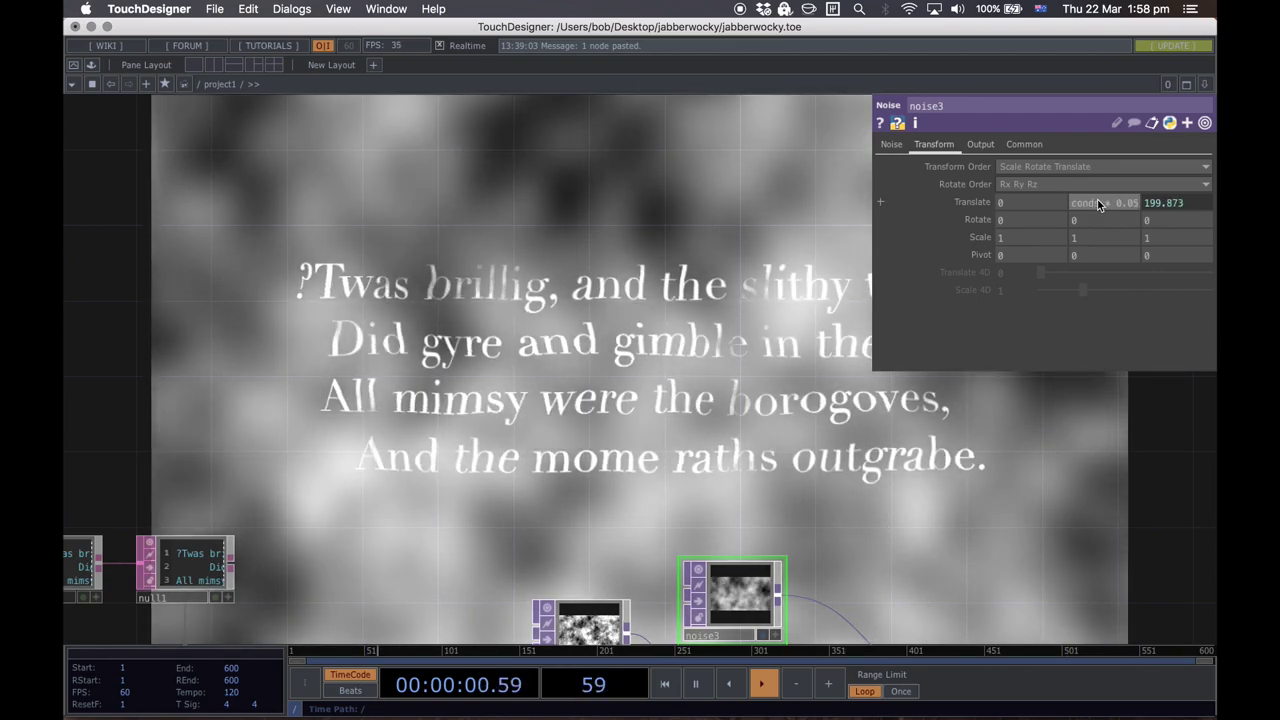
{"action": "key", "text": "Return"}
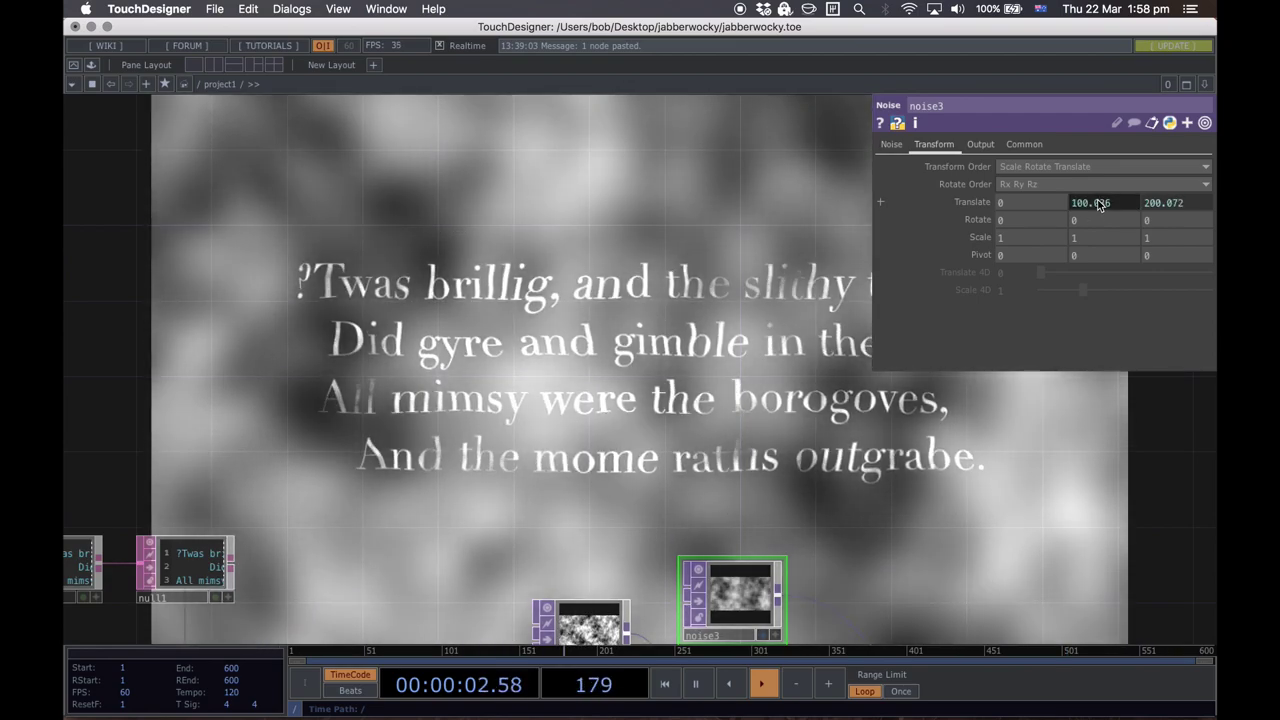
{"action": "key", "text": "p"}
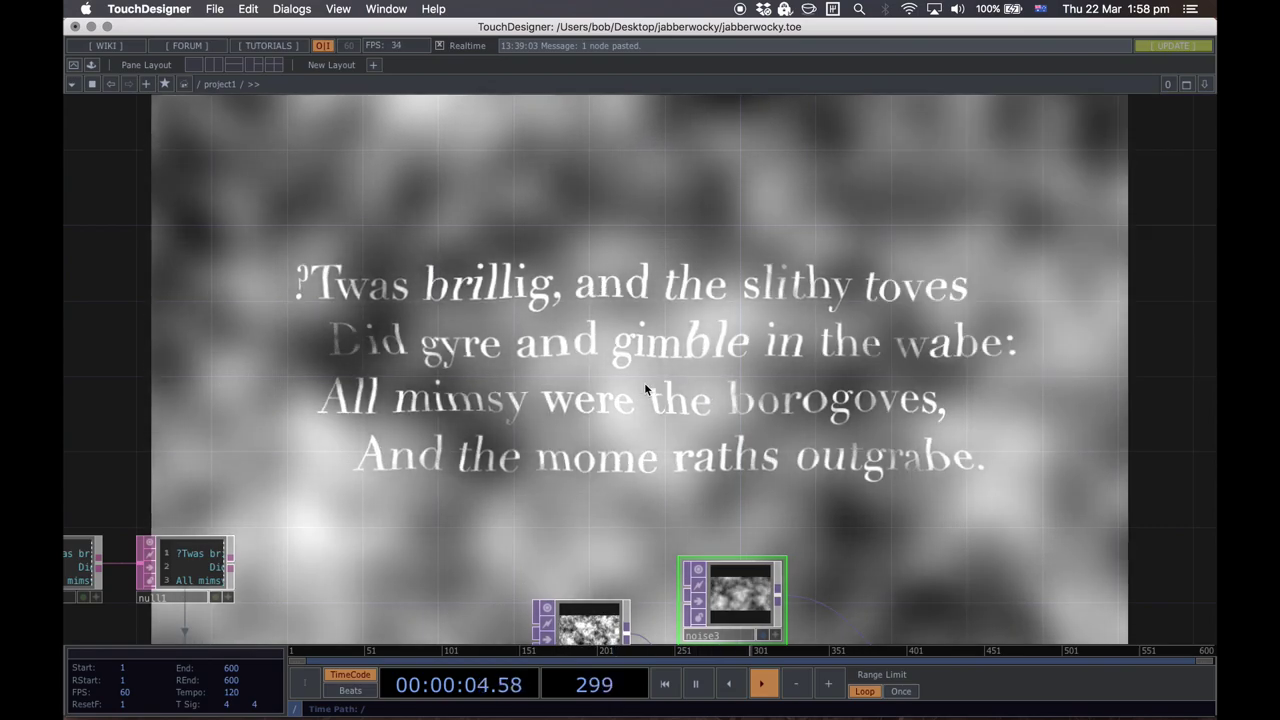
Step: Create a Circle TOP and place it directly above noise3
{"action": "mouse_move", "coordinate": [557, 457]}
{"action": "left_mouse_down"}
{"action": "mouse_move", "coordinate": [663, 446]}
{"action": "mouse_move", "coordinate": [800, 369]}
{"action": "mouse_move", "coordinate": [649, 443]}
{"action": "mouse_move", "coordinate": [562, 459]}
{"action": "left_mouse_up"}
{"action": "scroll", "coordinate": [870, 475], "scroll_direction": "right", "scroll_amount": 10}
{"action": "scroll", "coordinate": [870, 475], "scroll_direction": "down", "scroll_amount": 3}
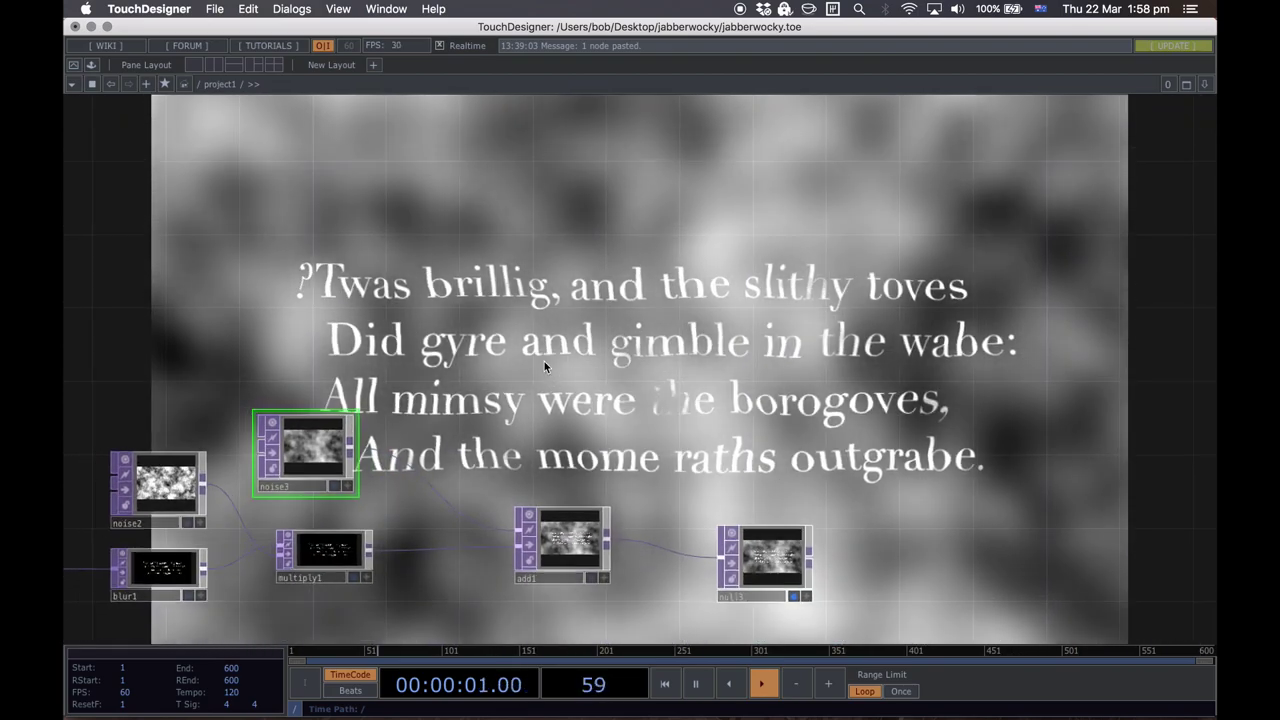
{"action": "scroll", "coordinate": [544, 361], "scroll_direction": "down", "scroll_amount": 3}
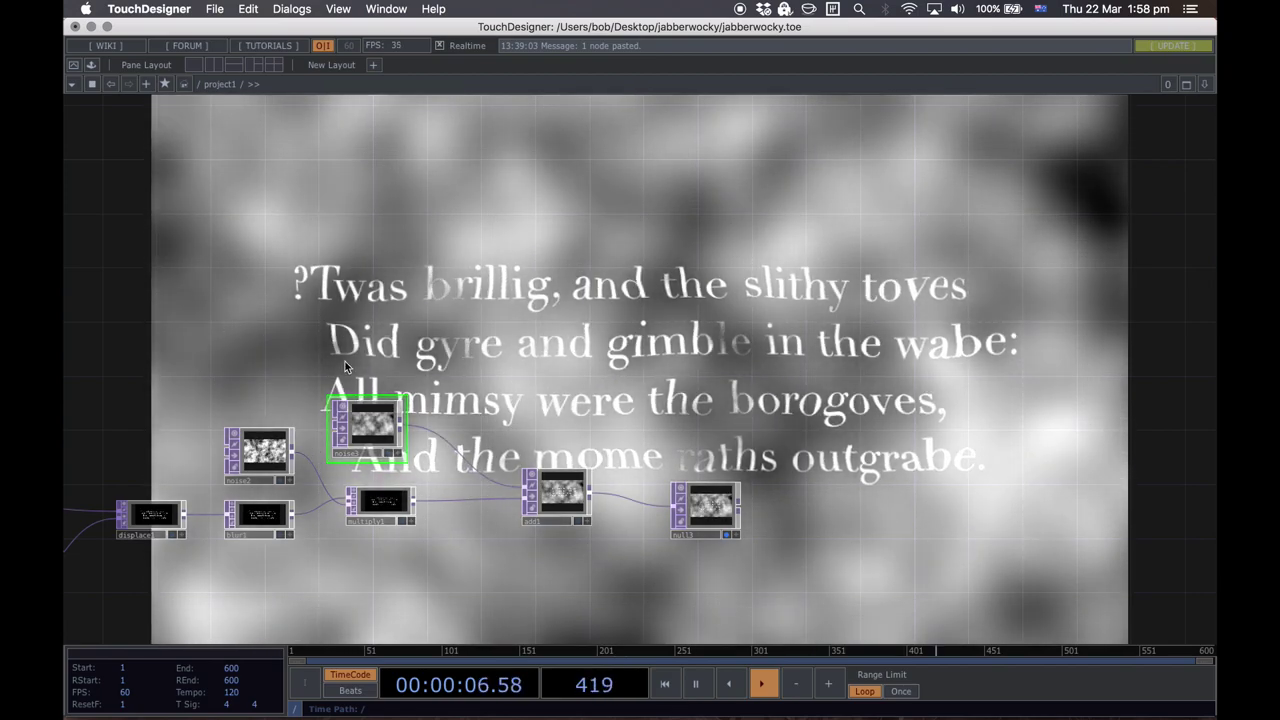
{"action": "left_click_drag", "start_coordinate": [463, 359], "coordinate": [723, 343]}
{"action": "scroll", "coordinate": [520, 370], "scroll_direction": "down", "scroll_amount": 2}
{"action": "scroll", "coordinate": [520, 370], "scroll_direction": "up", "scroll_amount": 5}
{"action": "key", "text": "Tab"}
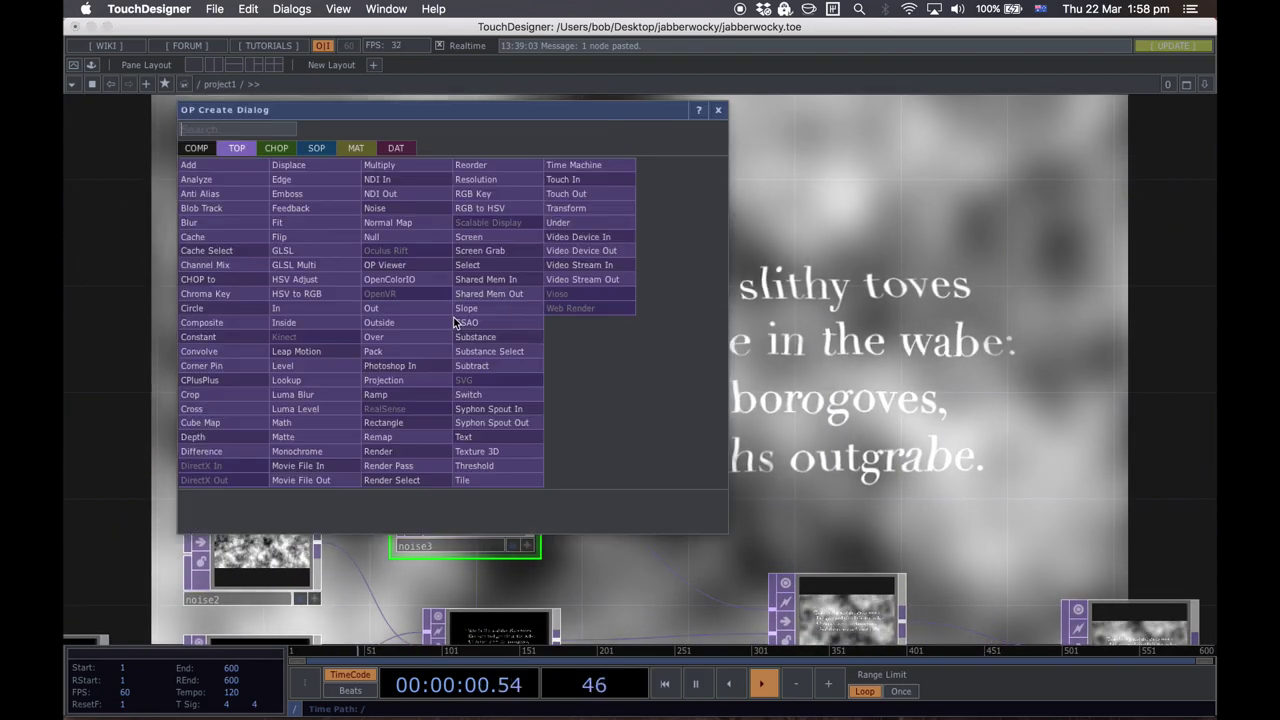
{"action": "left_click", "coordinate": [332, 312]}
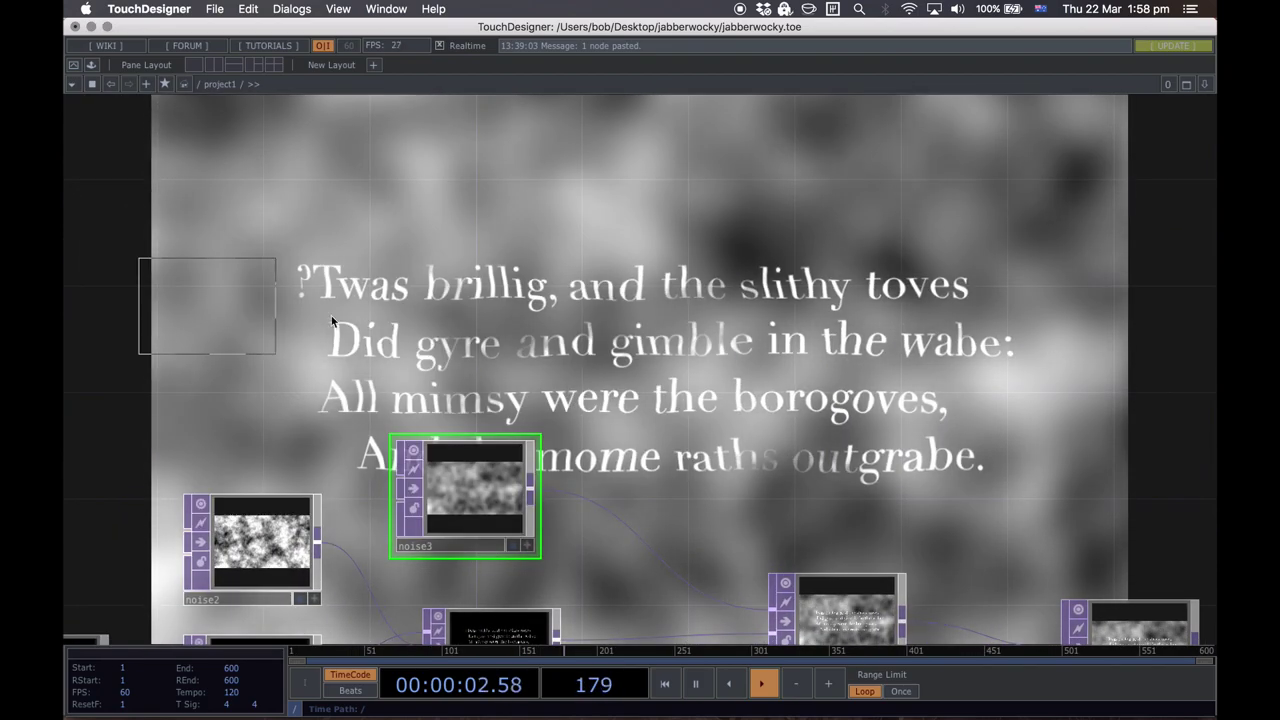
{"action": "left_click", "coordinate": [456, 349]}
{"action": "scroll", "coordinate": [457, 350], "scroll_direction": "up", "scroll_amount": 3}
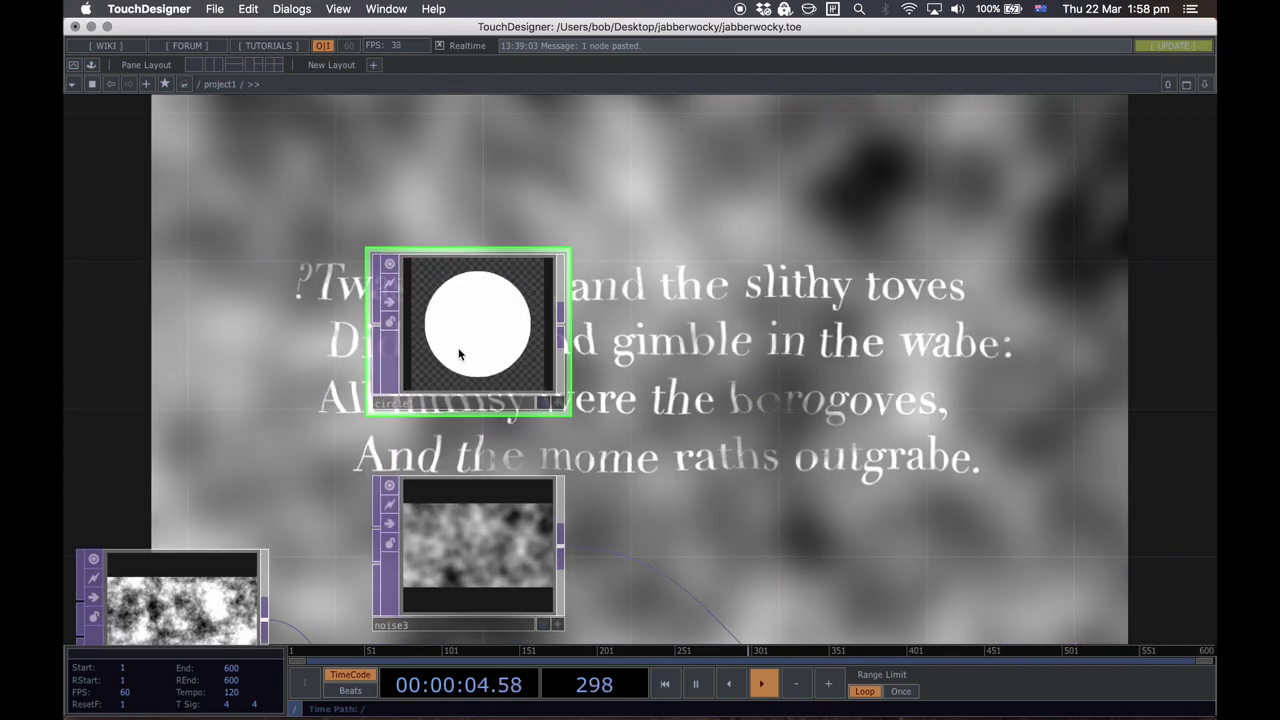
{"action": "key", "text": "Tab"}
{"action": "key", "text": "Escape"}
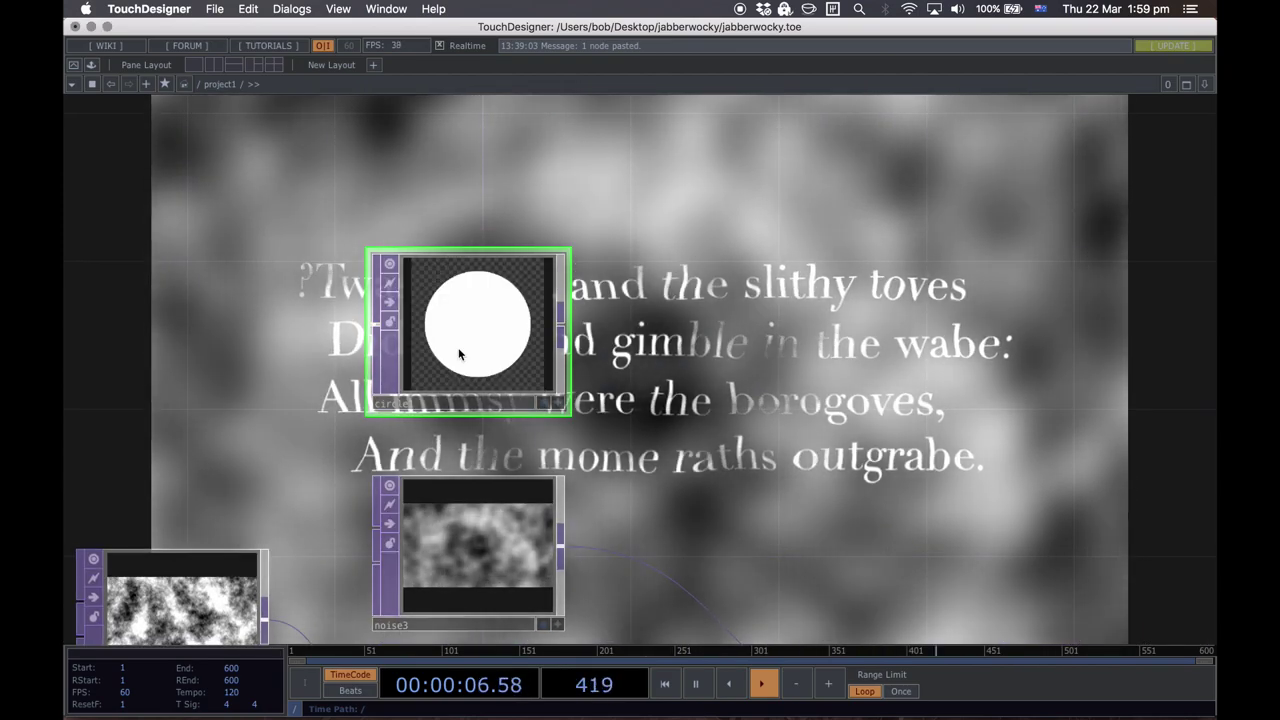
Step: Set the resolution of circle1 to 1280 by 720
{"action": "key", "text": "p"}
{"action": "left_click", "coordinate": [940, 146]}
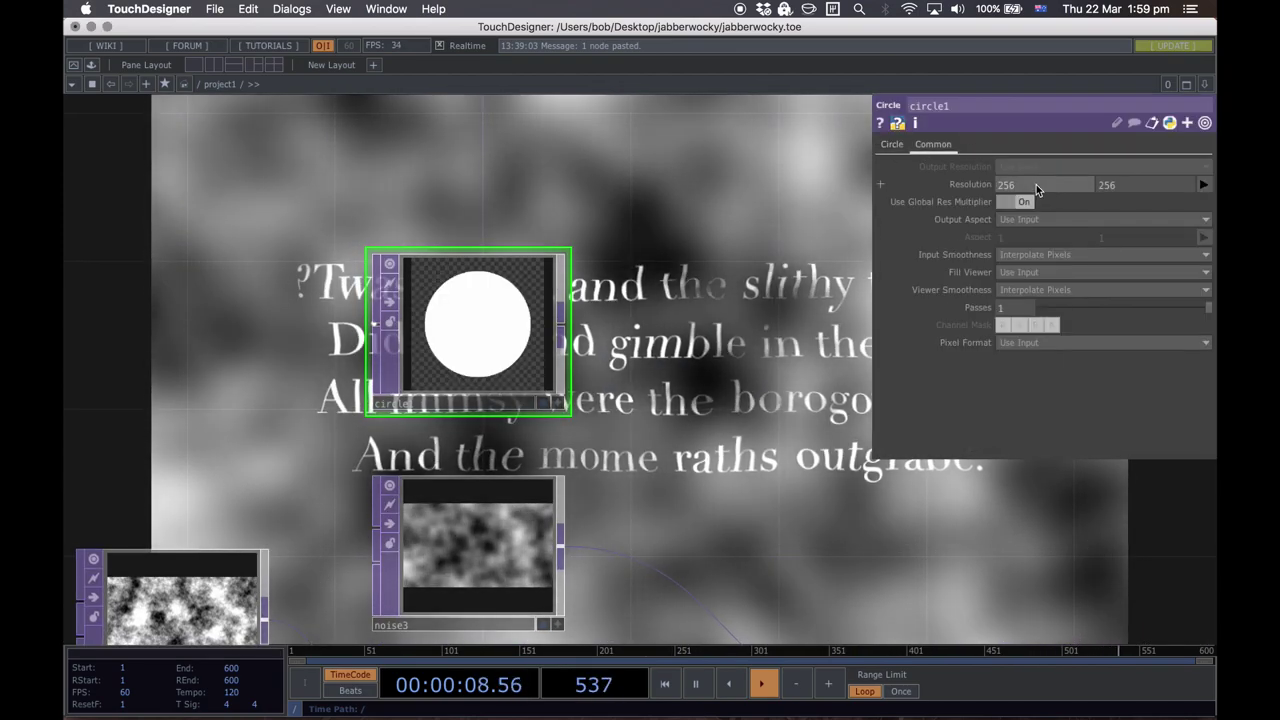
{"action": "type", "text": "6000"}
{"action": "key", "text": "BackSpace"}
{"action": "key", "text": "BackSpace"}
{"action": "key", "text": "BackSpace"}
{"action": "key", "text": "BackSpace"}
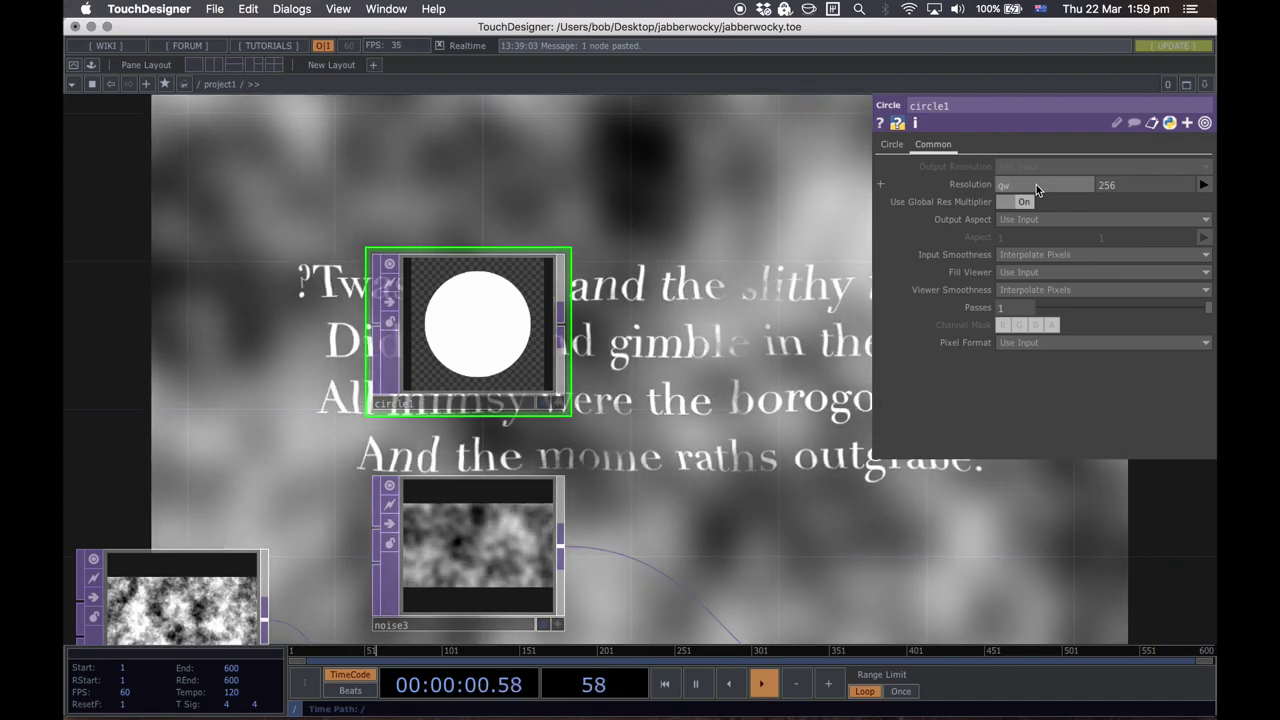
{"action": "type", "text": "1280"}
{"action": "key", "text": "Tab"}
{"action": "type", "text": "7"}
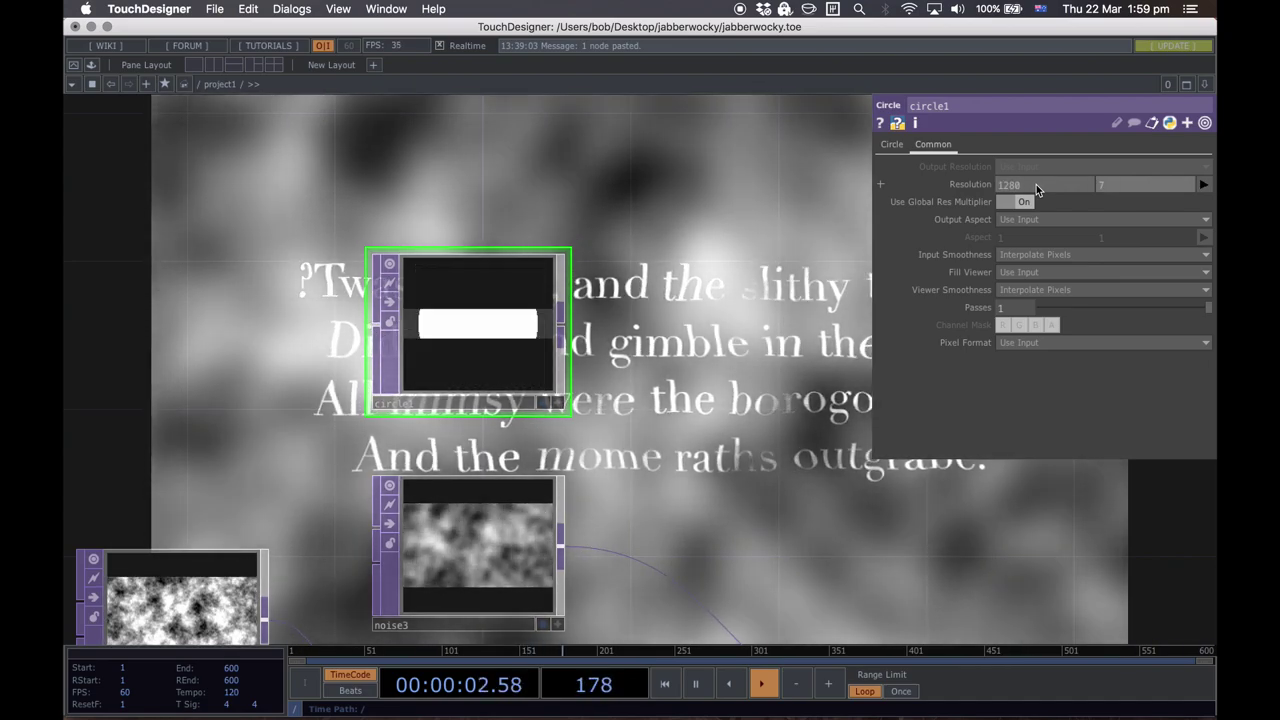
{"action": "type", "text": "20"}
{"action": "key", "text": "Return"}
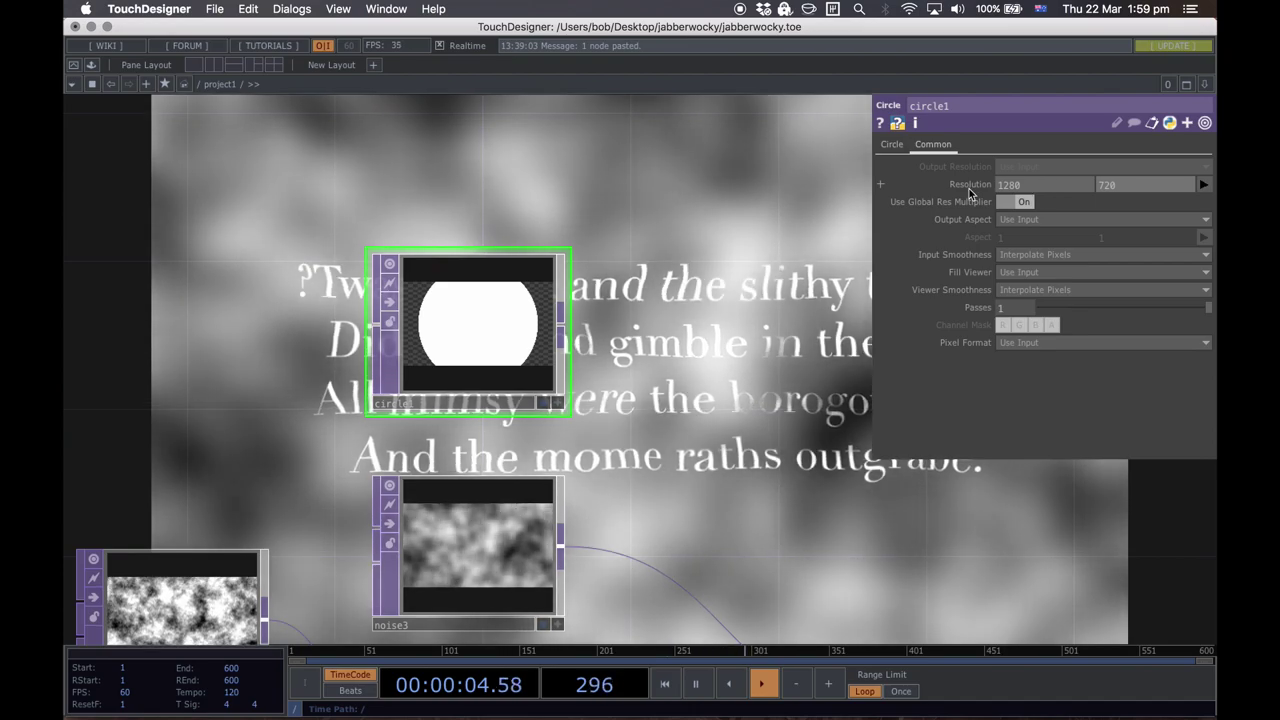
{"action": "left_click", "coordinate": [891, 144]}
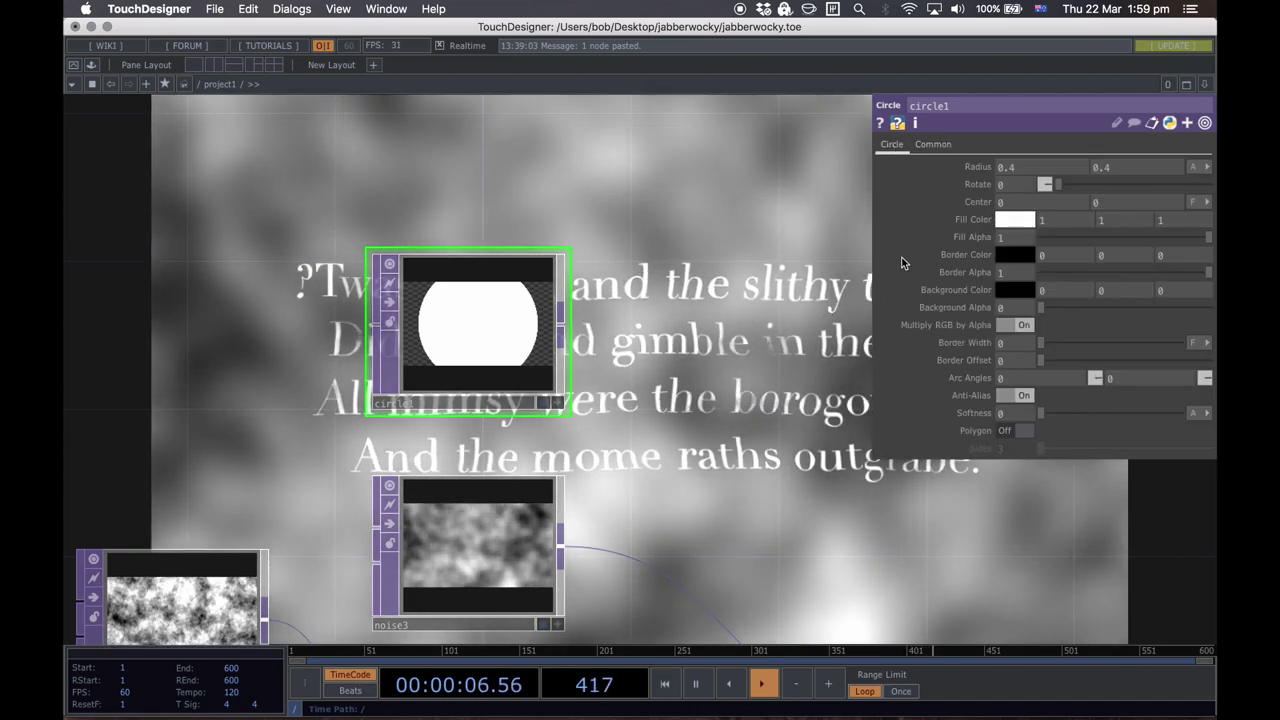
Step: Create a Multiply TOP beside circle1 and noise3, and feed it with both of their outputs
{"action": "left_click_drag", "start_coordinate": [620, 336], "coordinate": [414, 262]}
{"action": "left_click_drag", "start_coordinate": [548, 352], "coordinate": [574, 378]}
{"action": "mouse_move", "coordinate": [605, 420]}
{"action": "left_mouse_down"}
{"action": "mouse_move", "coordinate": [579, 351]}
{"action": "mouse_move", "coordinate": [611, 411]}
{"action": "left_mouse_up"}
{"action": "scroll", "coordinate": [622, 369], "scroll_direction": "down", "scroll_amount": 2}
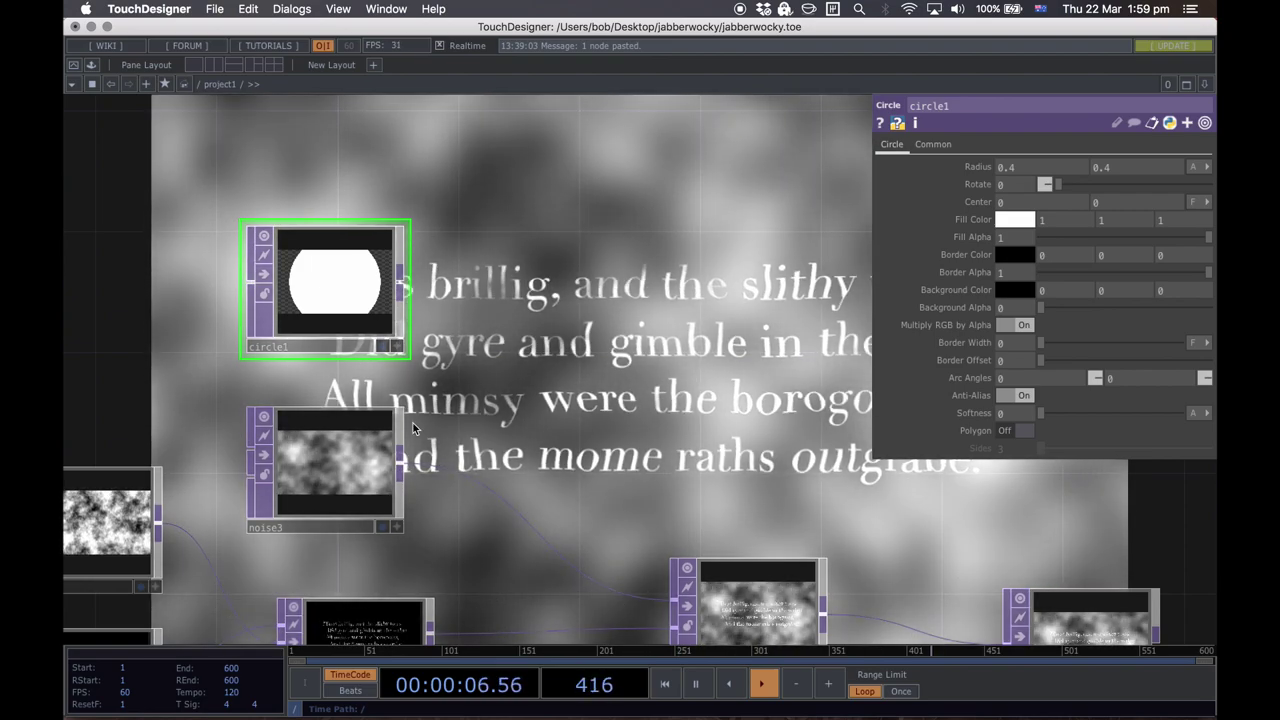
{"action": "left_click_drag", "start_coordinate": [543, 414], "coordinate": [501, 347]}
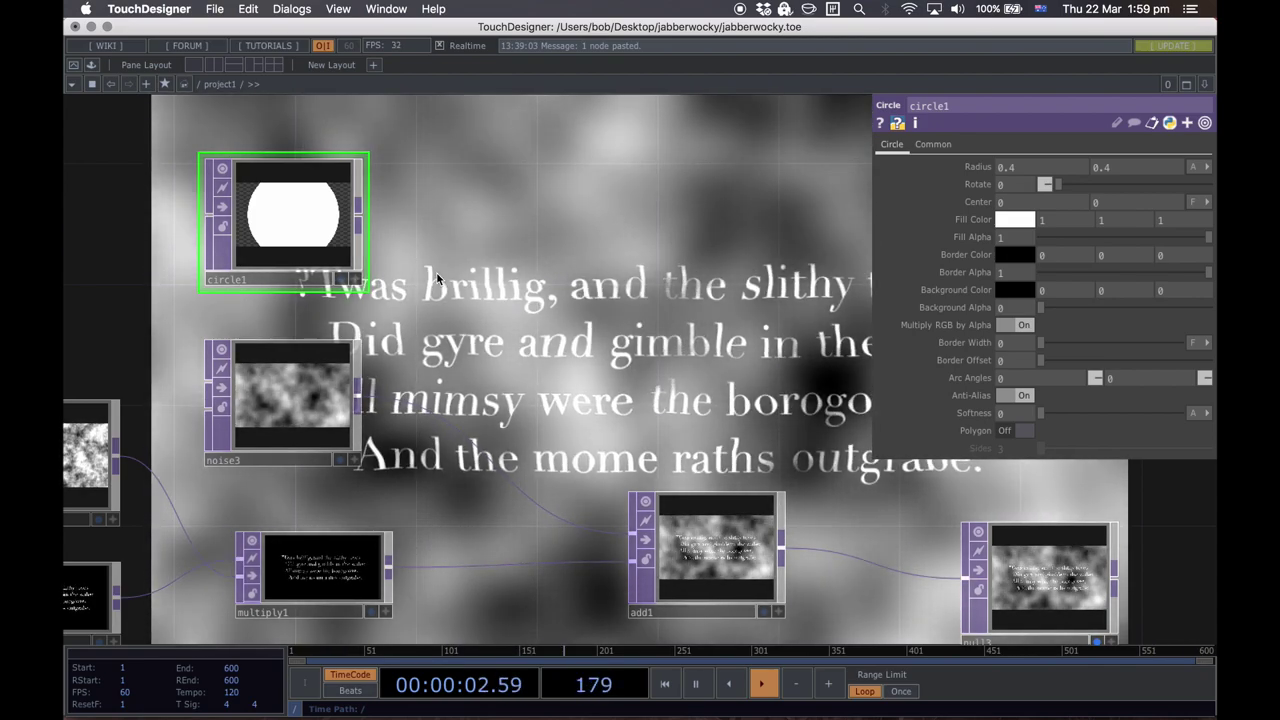
{"action": "key", "text": "Tab"}
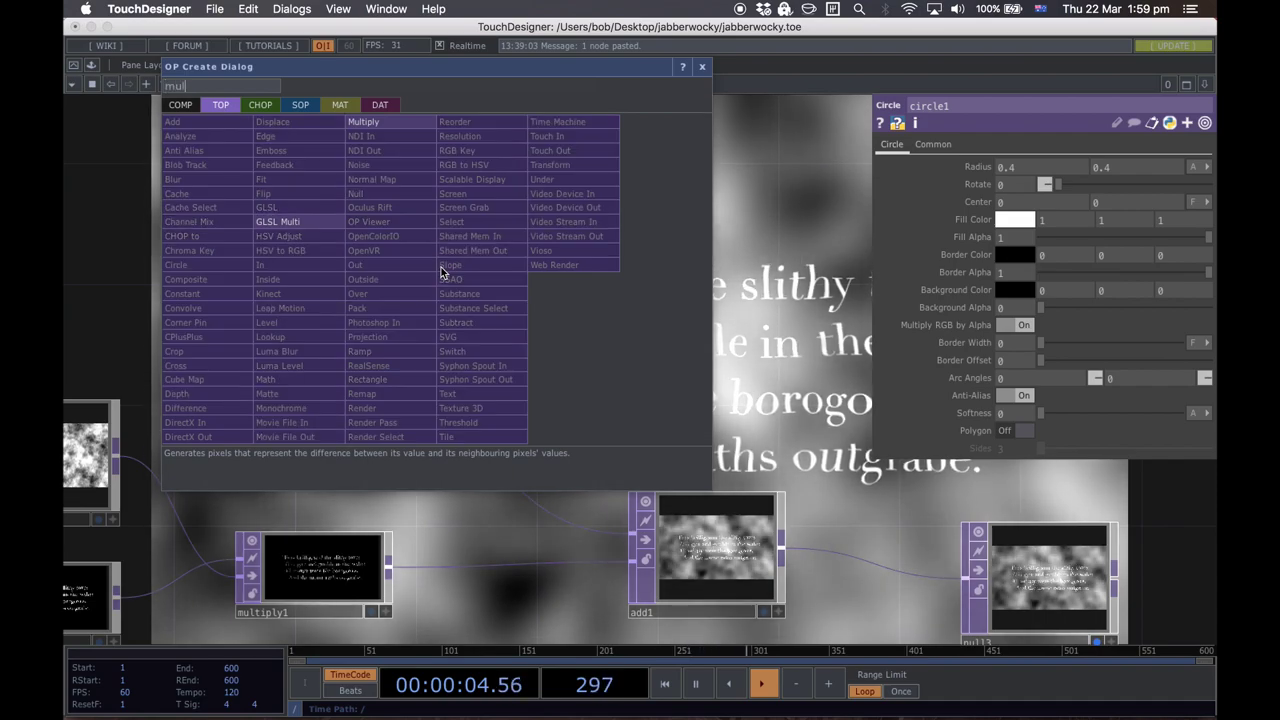
{"action": "left_click", "coordinate": [360, 121]}
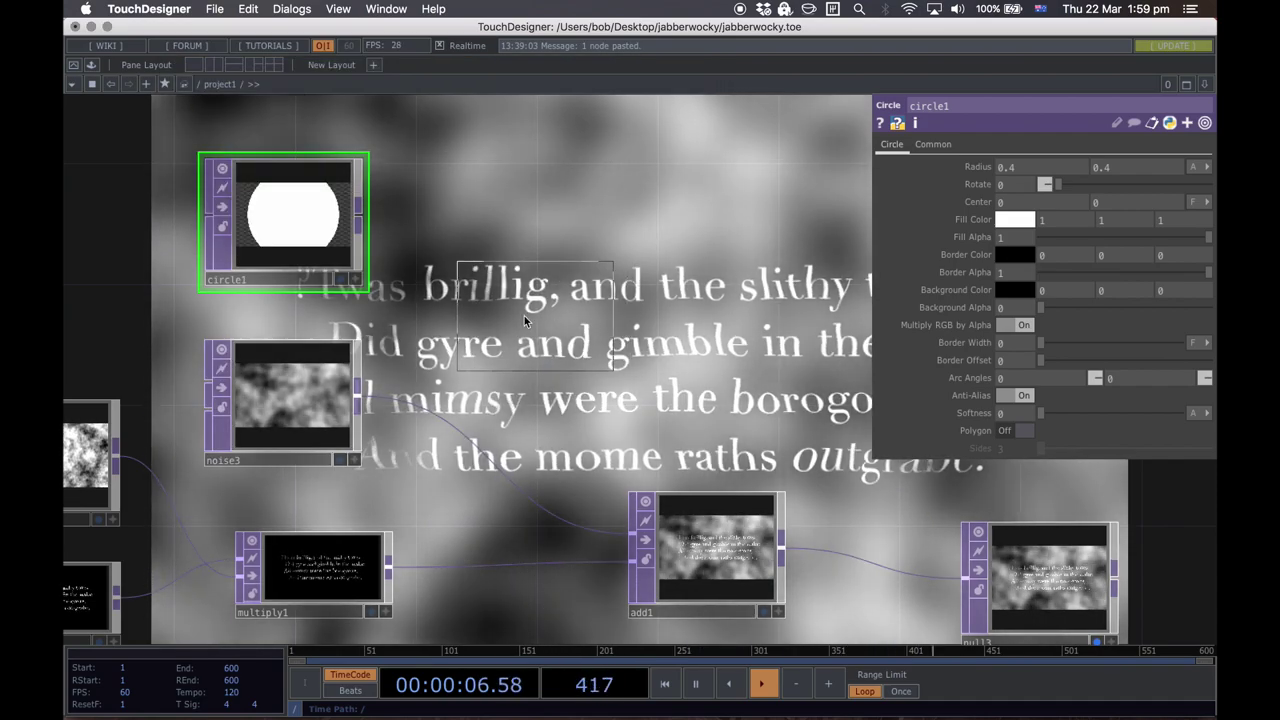
{"action": "left_click", "coordinate": [524, 315]}
{"action": "left_click_drag", "start_coordinate": [360, 398], "coordinate": [449, 318]}
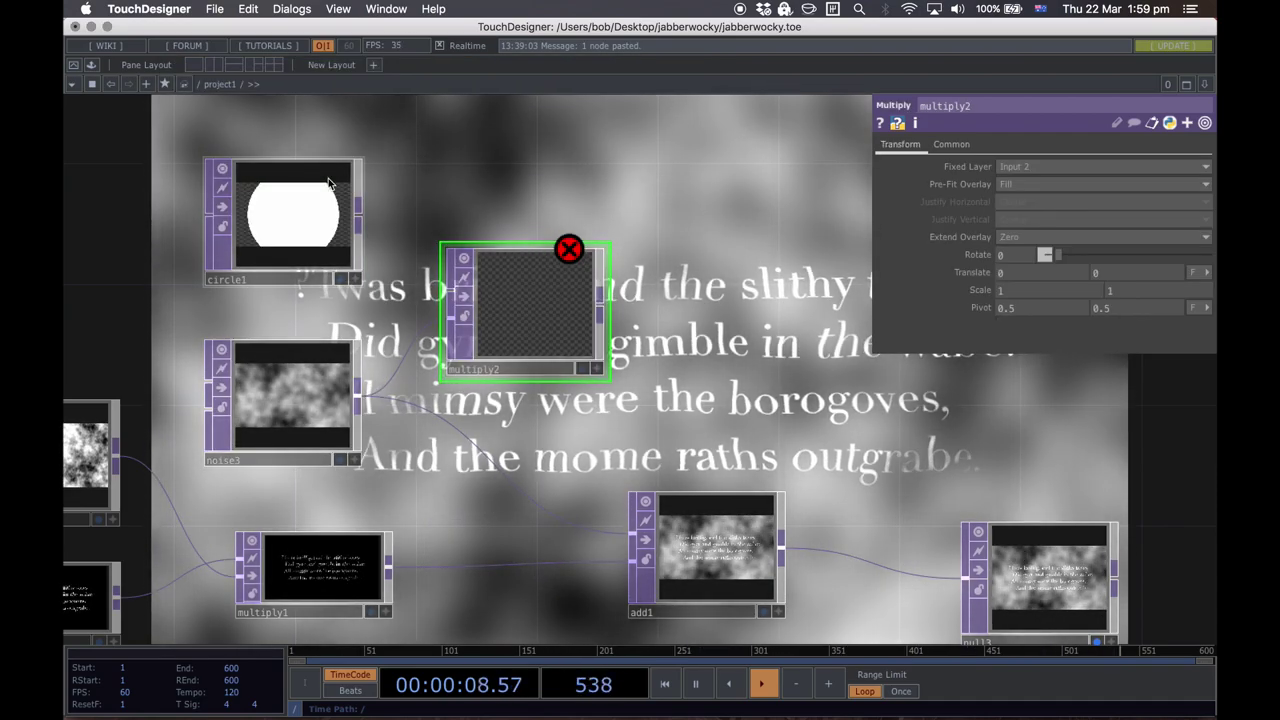
{"action": "left_click_drag", "start_coordinate": [361, 214], "coordinate": [452, 293]}
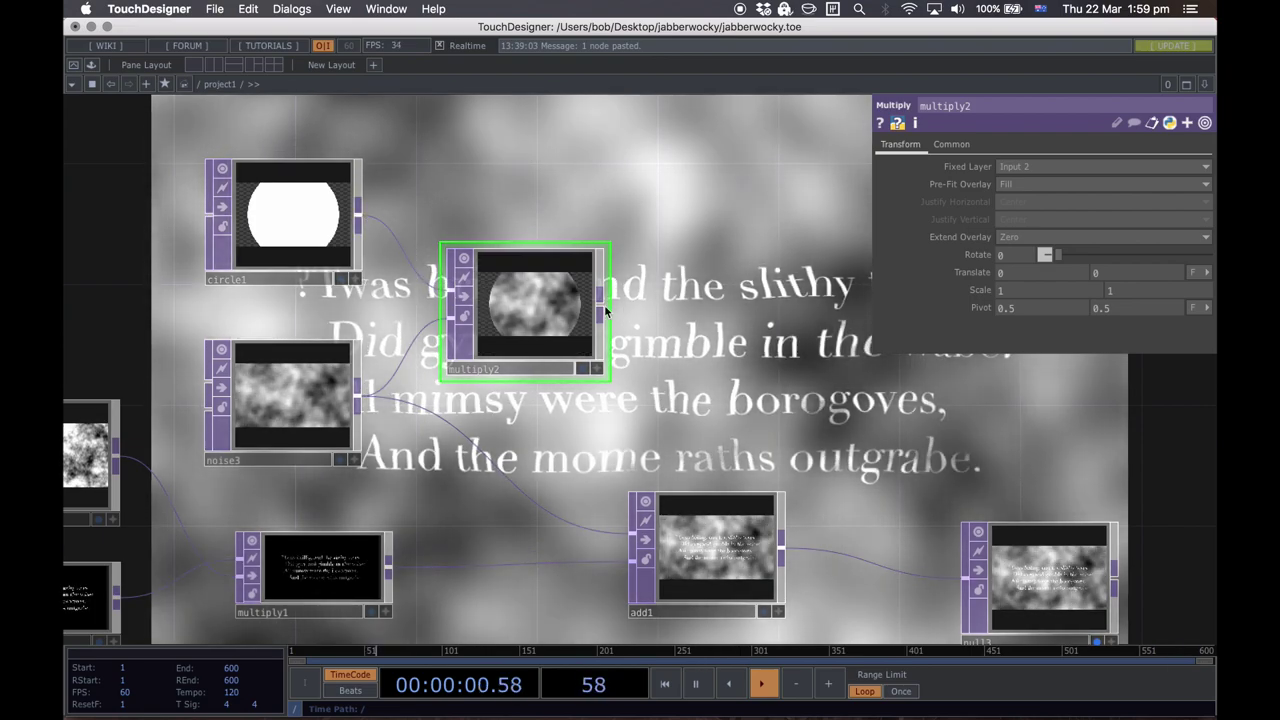
Step: Feed multiply2 into add1 in place of noise3's direct connection, and move multiply2 slightly down
{"action": "left_click_drag", "start_coordinate": [606, 317], "coordinate": [632, 534]}
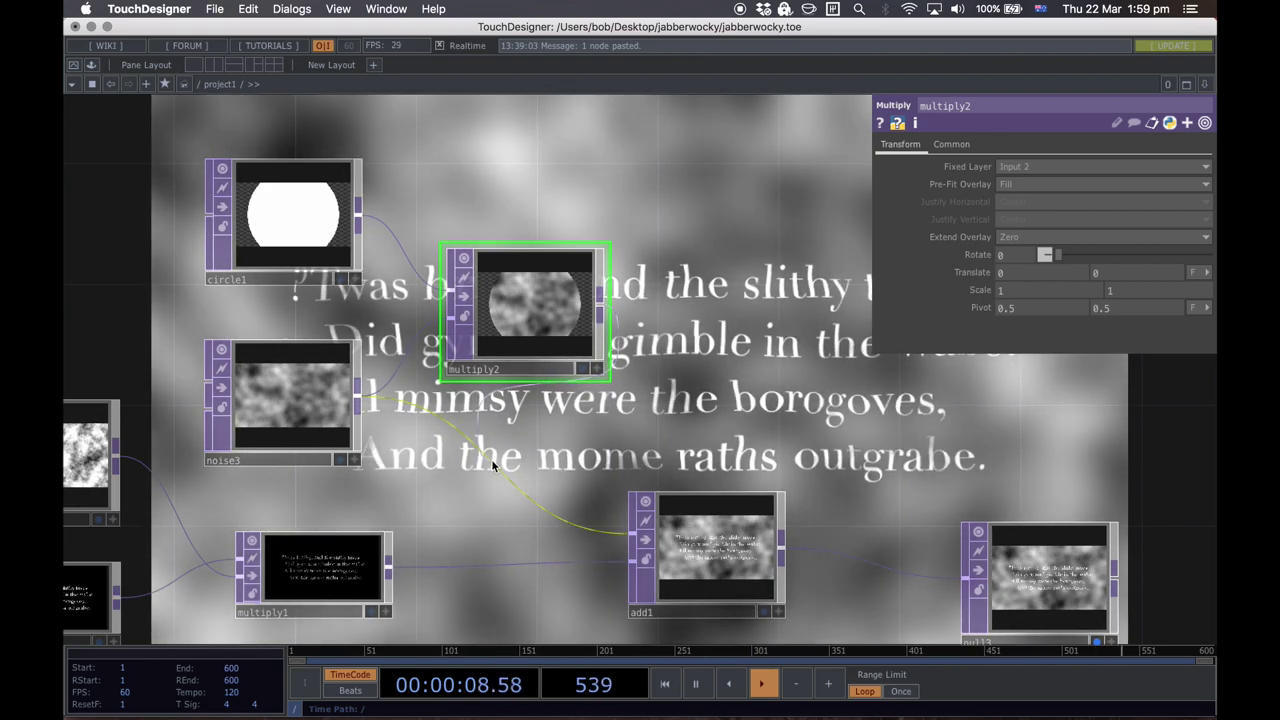
{"action": "left_click", "coordinate": [491, 459]}
{"action": "key", "text": "Delete"}
{"action": "left_click_drag", "start_coordinate": [527, 287], "coordinate": [527, 348]}
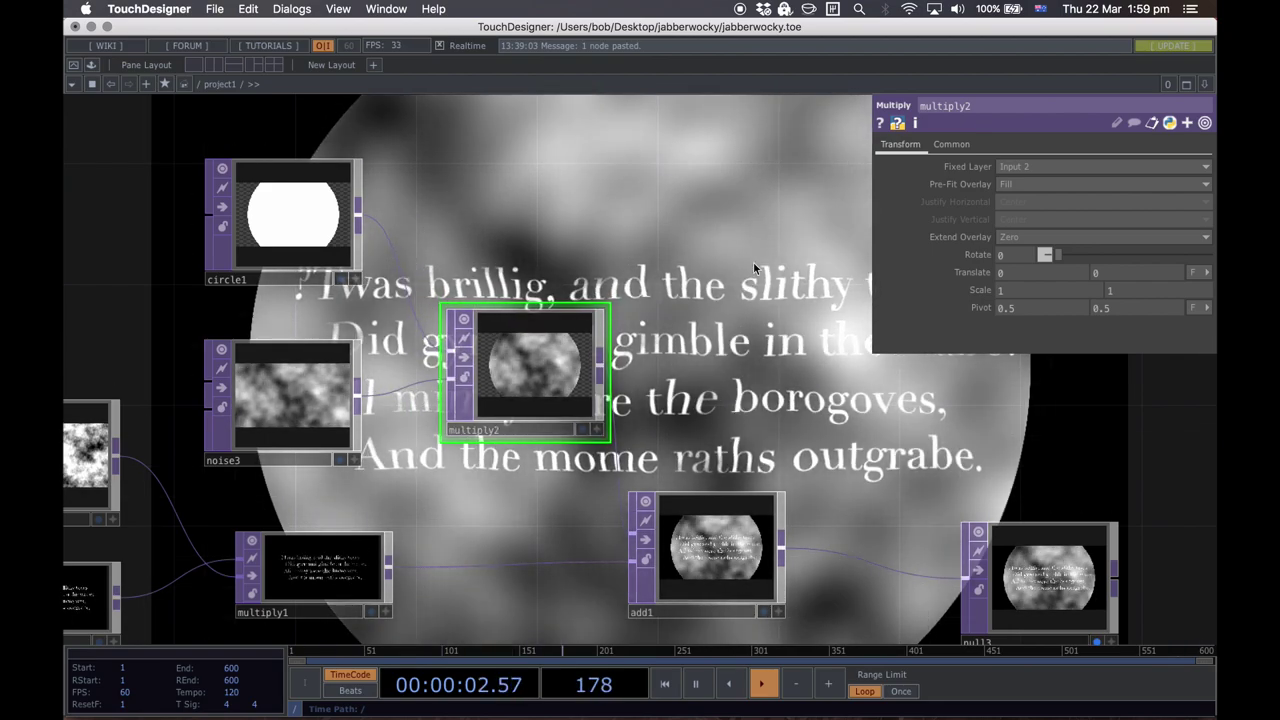
Step: Shape circle1 into a soft-edged ellipse with radius 0.36 by 0.18 and softness 0.549
{"action": "key", "text": "p"}
{"action": "left_click_drag", "start_coordinate": [681, 249], "coordinate": [681, 407]}
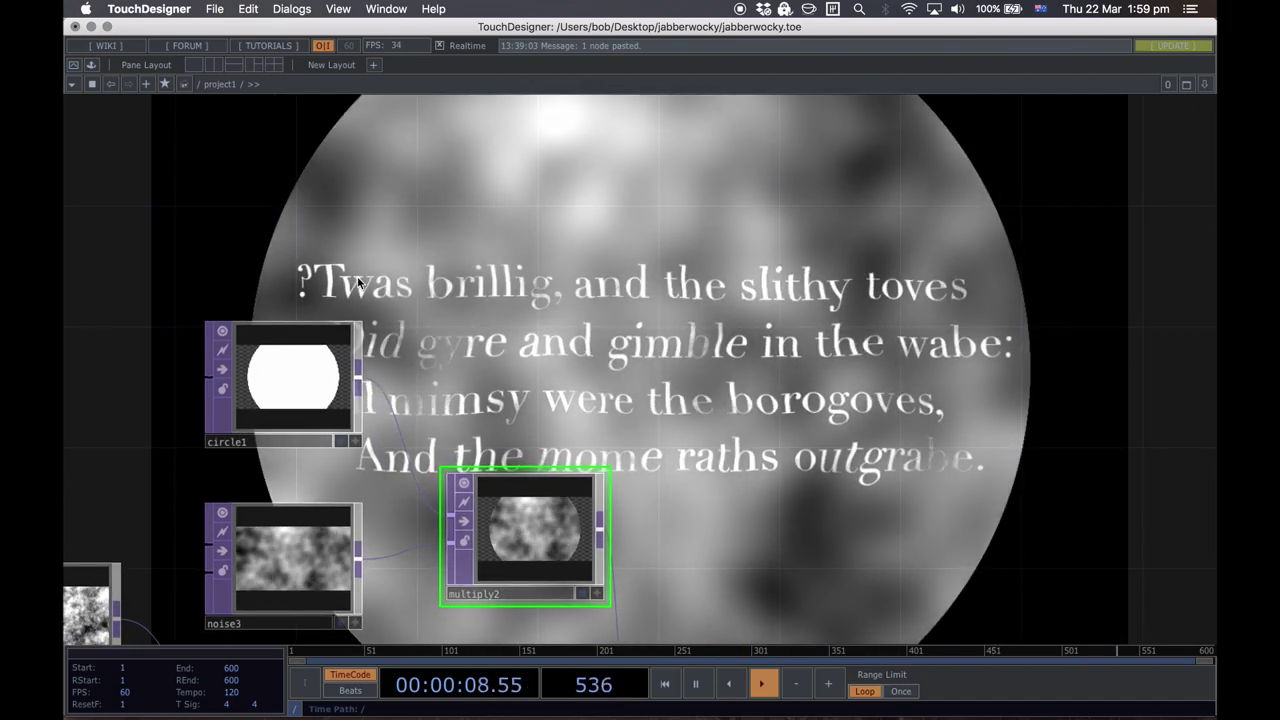
{"action": "left_click", "coordinate": [315, 345]}
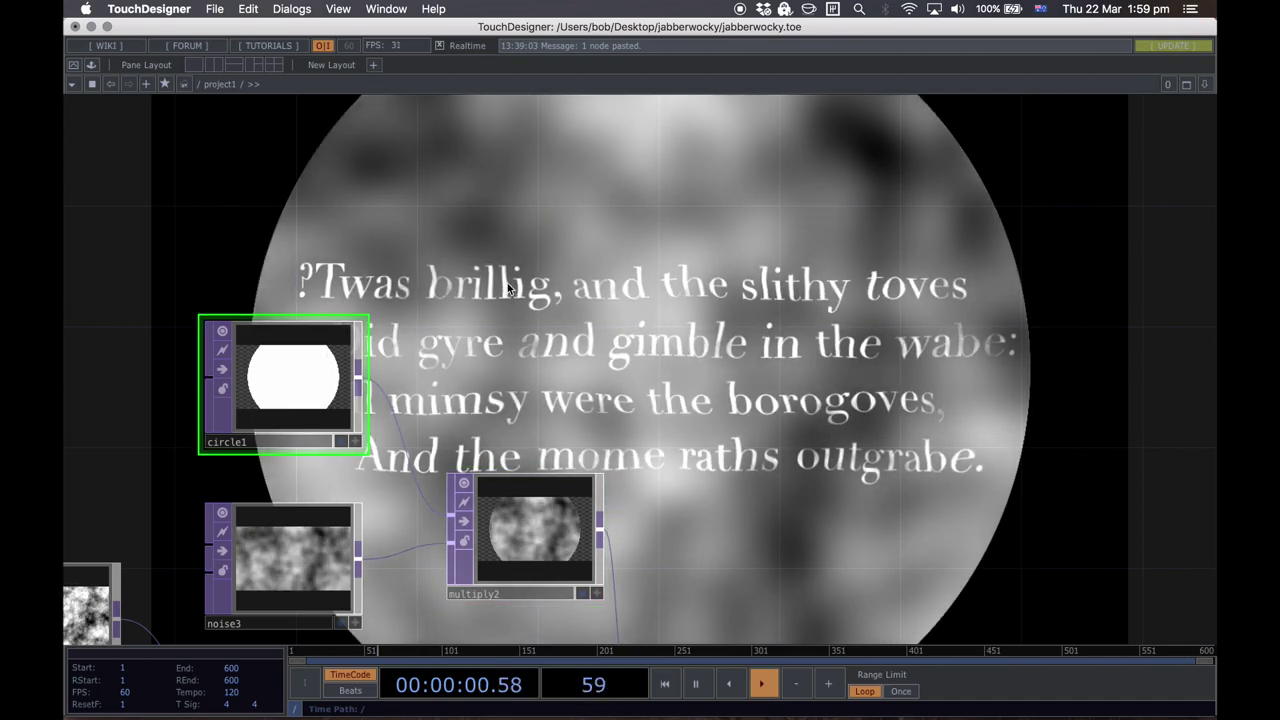
{"action": "key", "text": "Tab"}
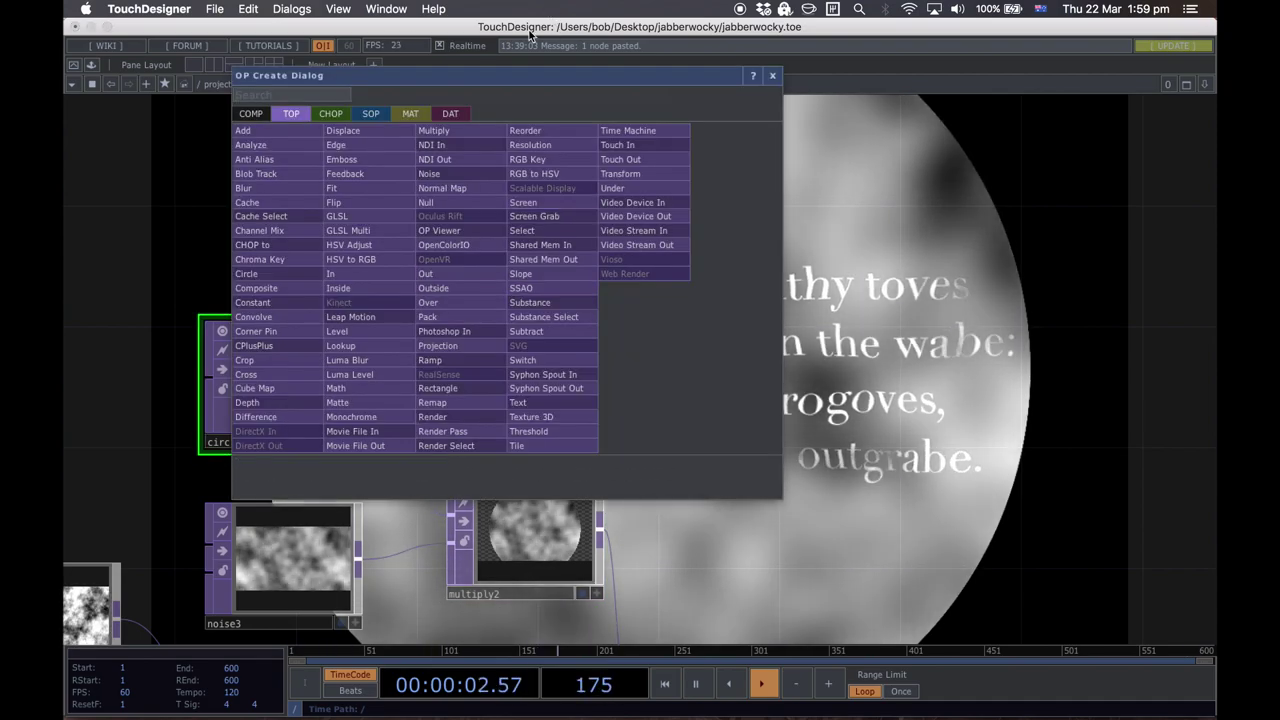
{"action": "left_click", "coordinate": [530, 53]}
{"action": "key", "text": "p"}
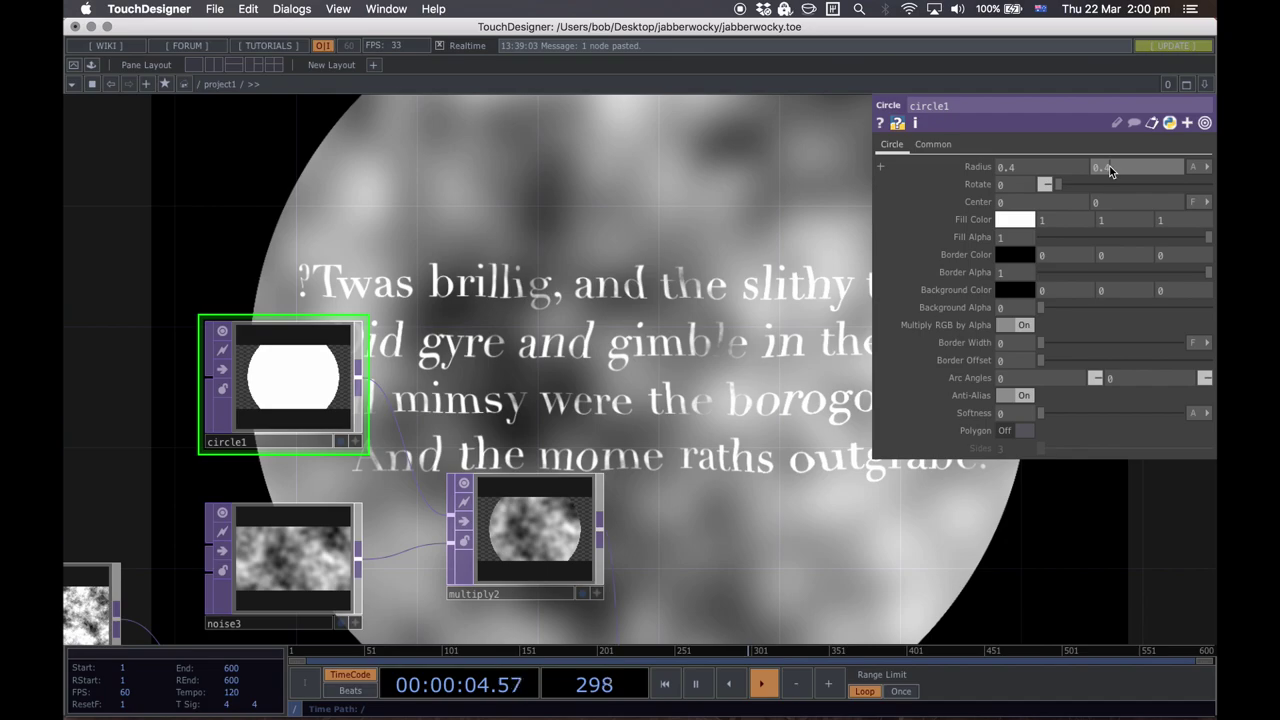
{"action": "middle_click_drag", "start_coordinate": [1110, 171], "coordinate": [1112, 189]}
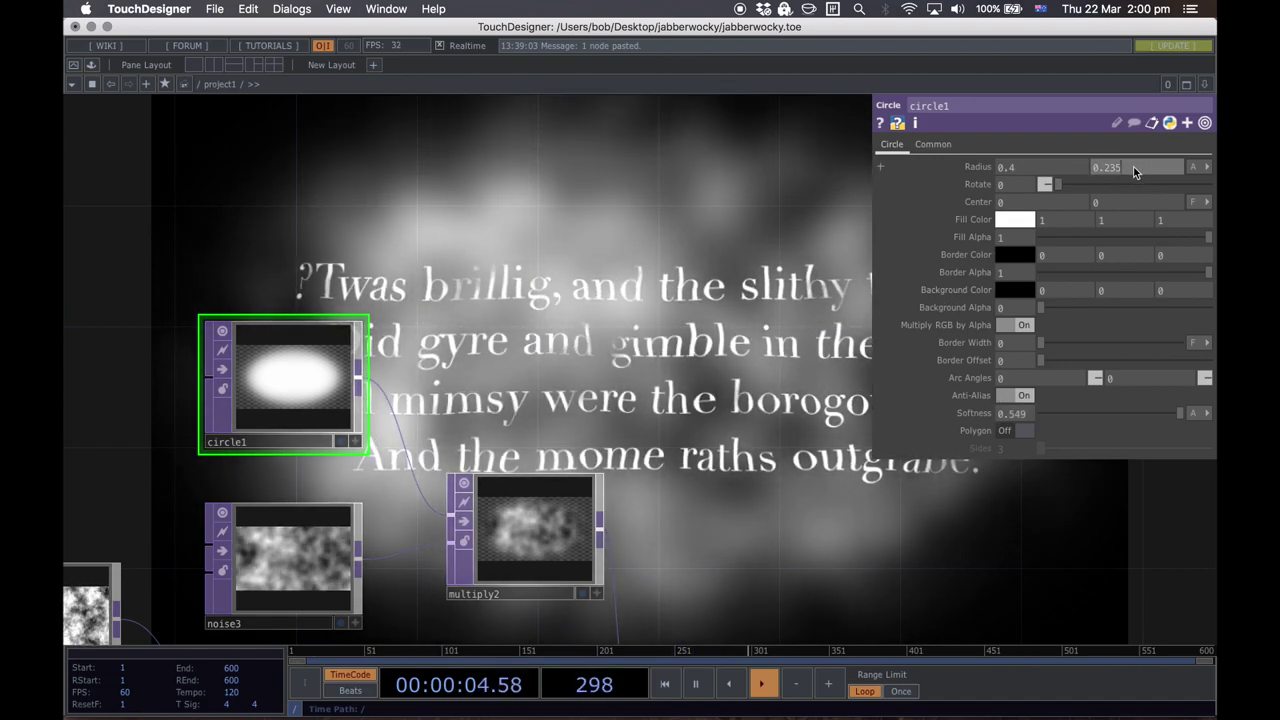
{"action": "key", "text": "BackSpace"}
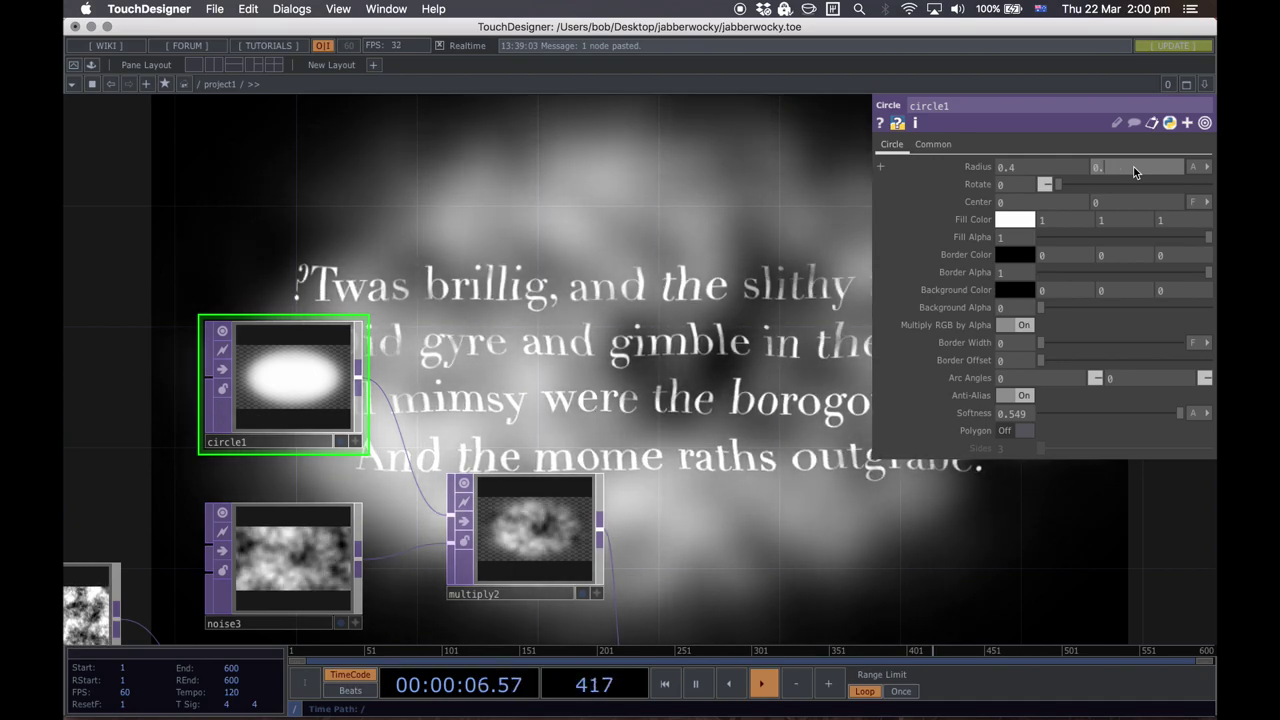
{"action": "type", "text": "18"}
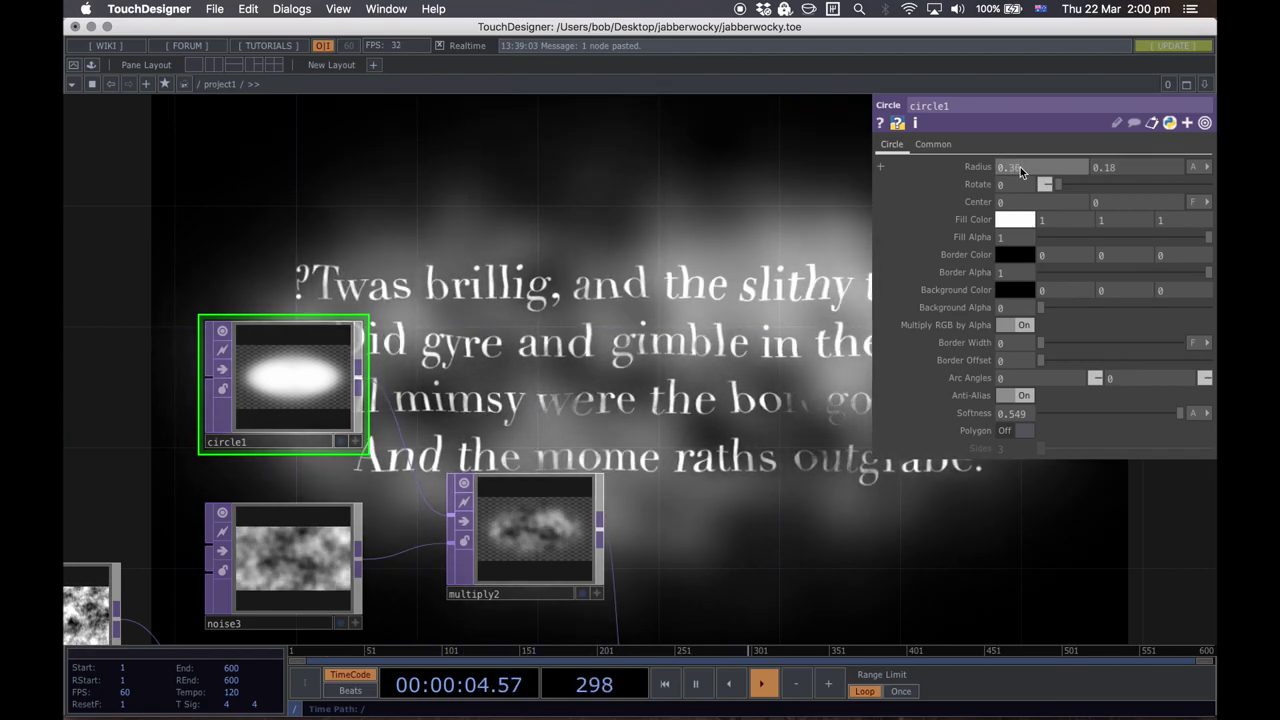
{"action": "left_click_drag", "start_coordinate": [607, 258], "coordinate": [653, 489]}
{"action": "key", "text": "p"}
{"action": "left_click_drag", "start_coordinate": [528, 443], "coordinate": [520, 432]}
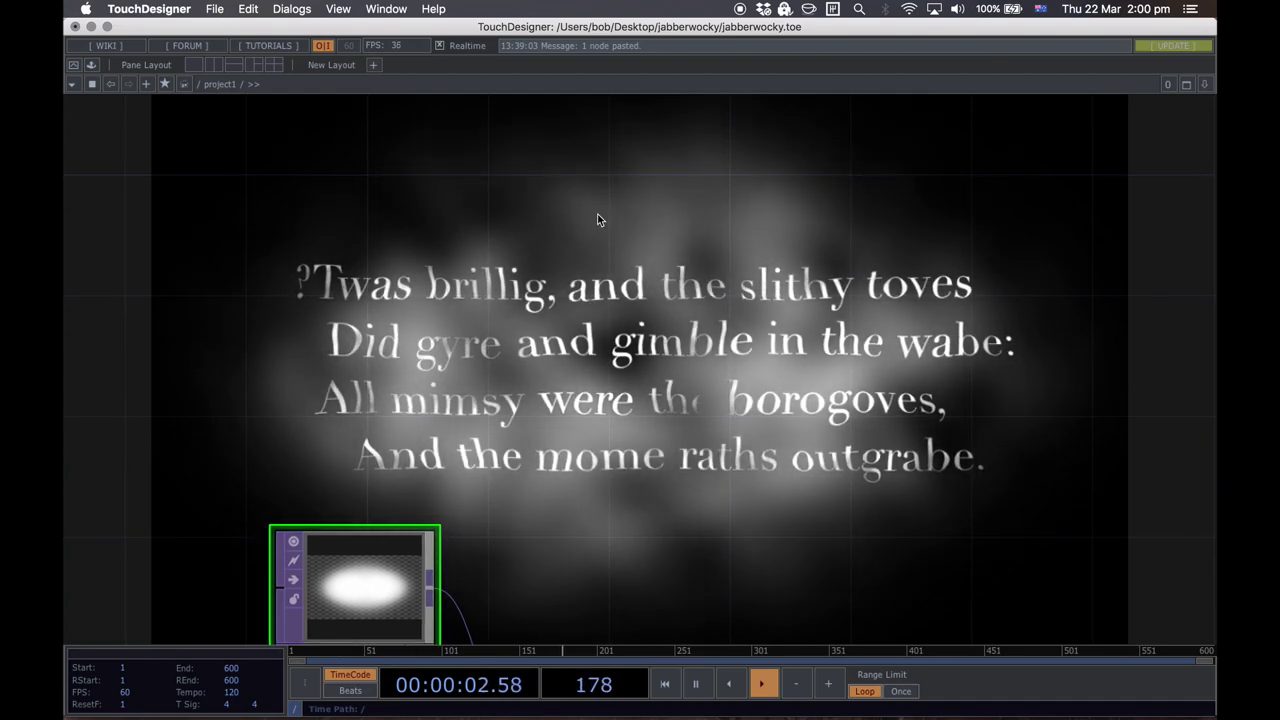
Step: Rotate the circle1 ellipse by 13 degrees
{"action": "left_click_drag", "start_coordinate": [695, 630], "coordinate": [640, 491]}
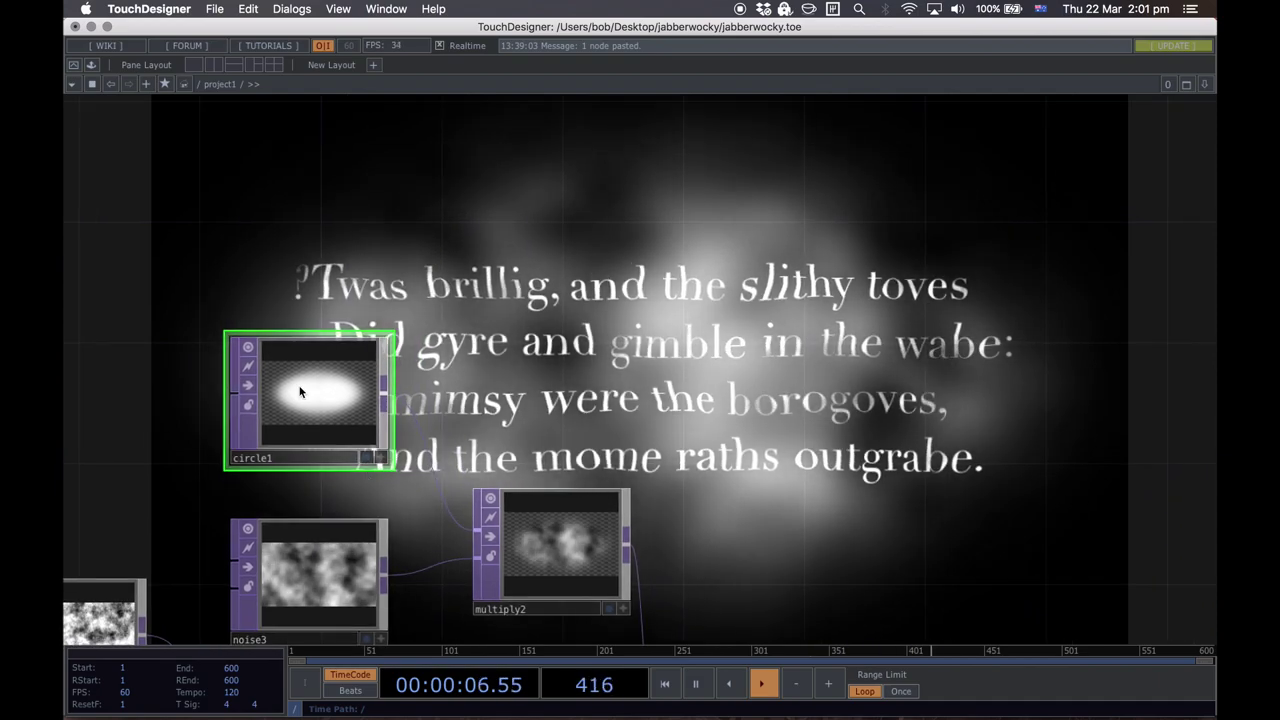
{"action": "key", "text": "p"}
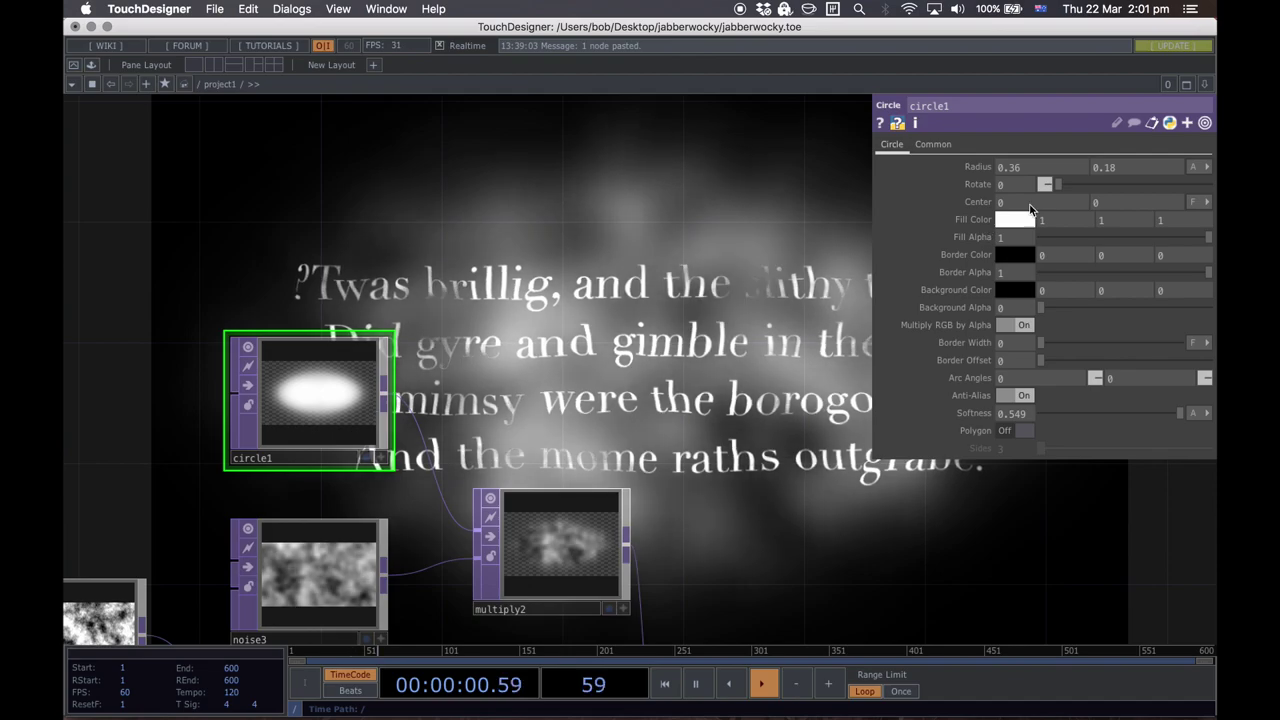
{"action": "left_click_drag", "start_coordinate": [1080, 182], "coordinate": [1065, 186]}
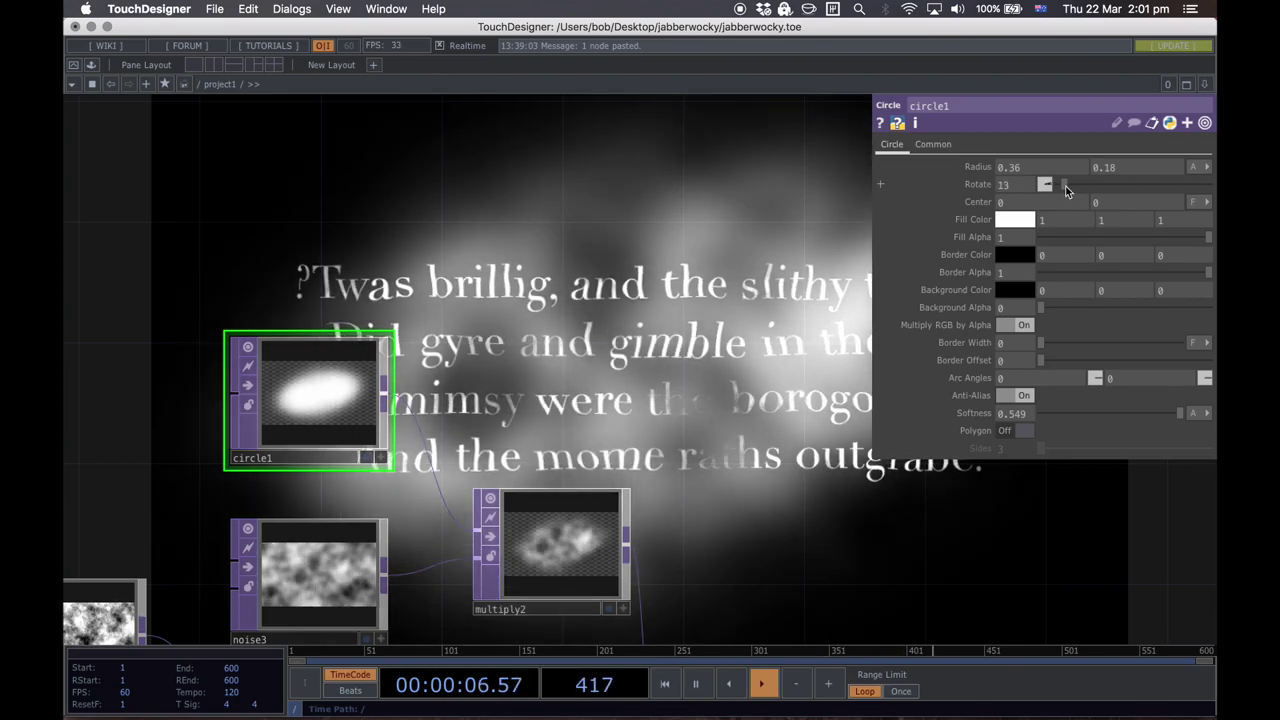
{"action": "key", "text": "p"}
Step: Save the project
{"action": "left_click_drag", "start_coordinate": [523, 362], "coordinate": [713, 372]}
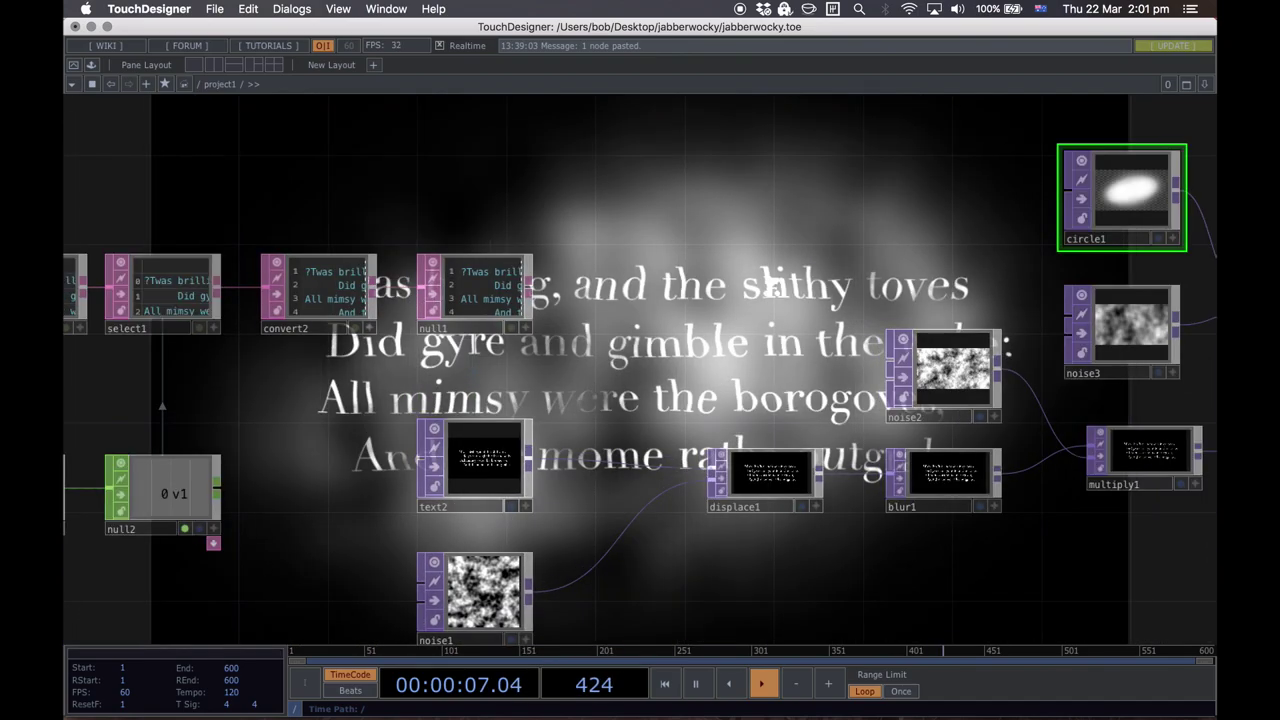
{"action": "scroll", "coordinate": [762, 264], "scroll_direction": "down", "scroll_amount": 3}
{"action": "left_click_drag", "start_coordinate": [760, 258], "coordinate": [791, 479]}
{"action": "key", "text": "super+s"}
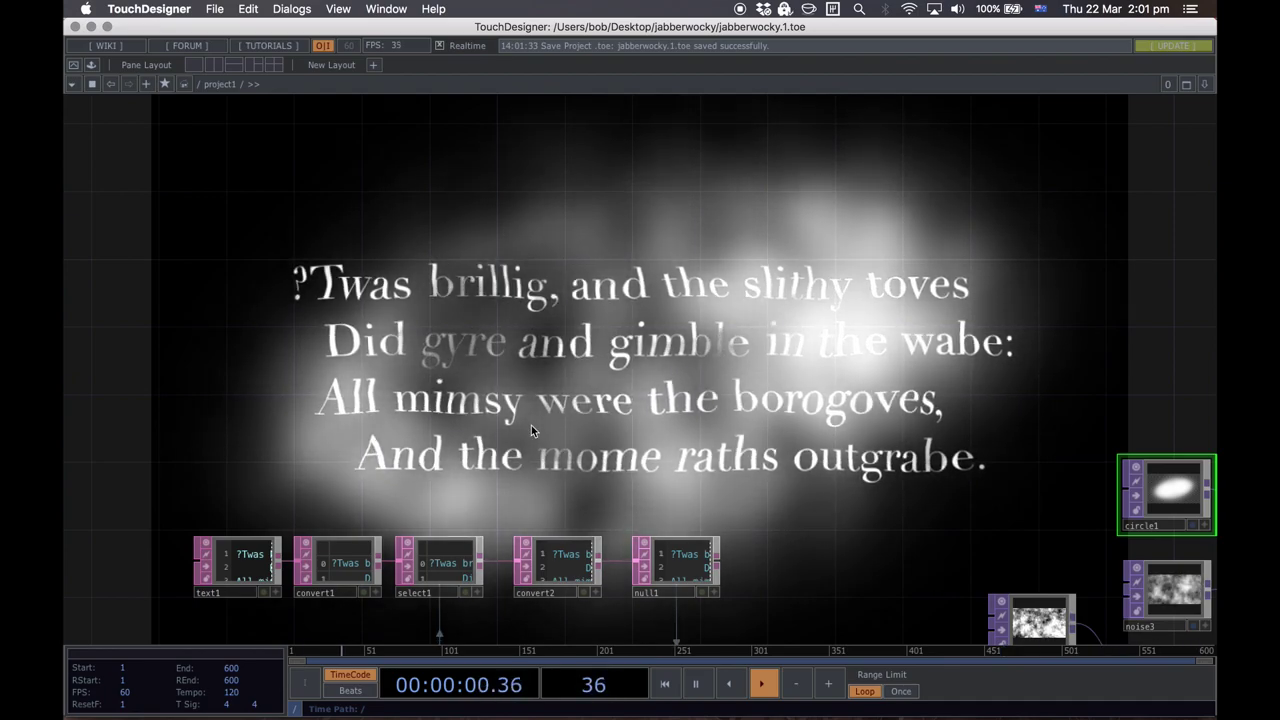
{"action": "key", "text": "Tab"}
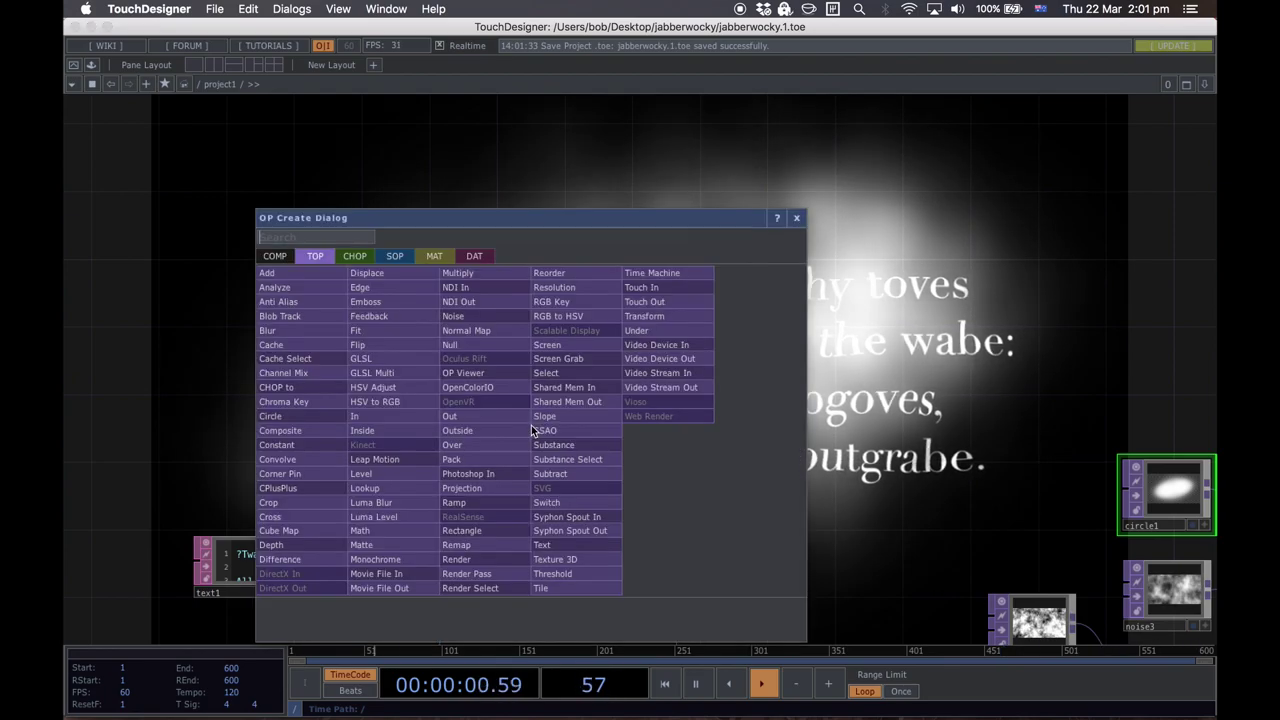
{"action": "left_click", "coordinate": [796, 218]}
Step: Test the verse controls by advancing through several verses with Next and returning to the first with Start
{"action": "scroll", "coordinate": [737, 246], "scroll_direction": "down", "scroll_amount": 5}
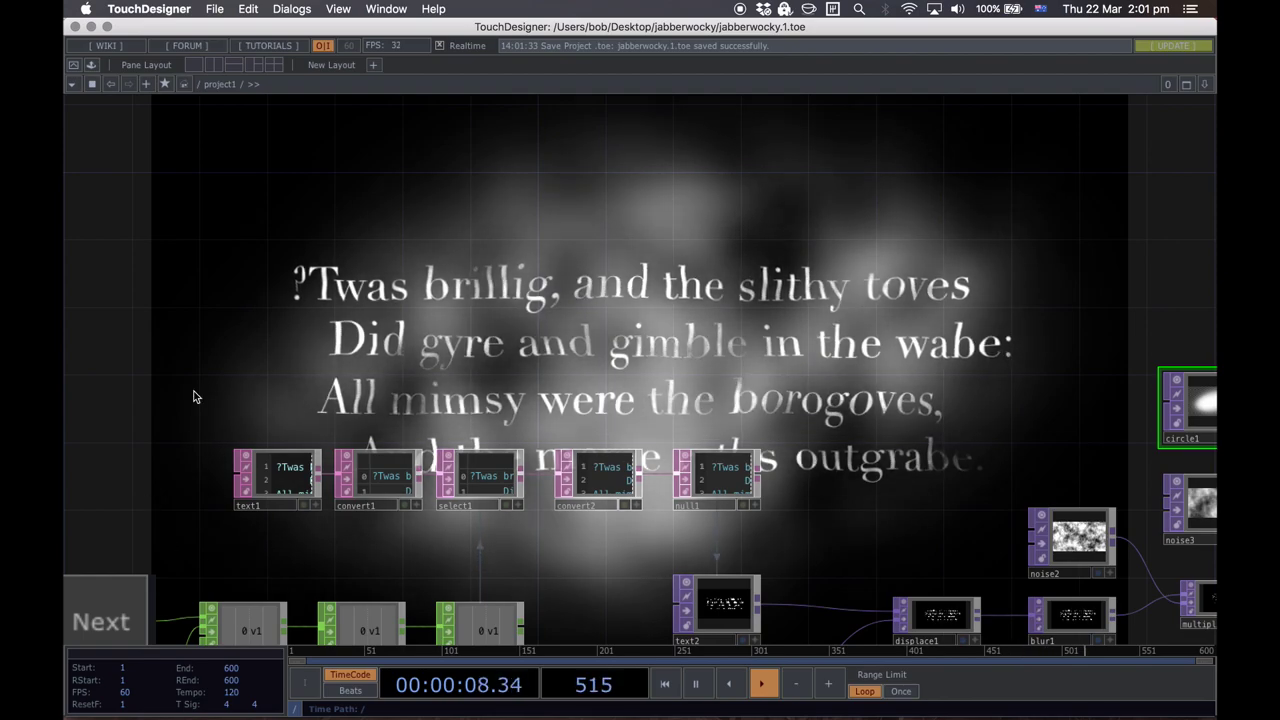
{"action": "left_click_drag", "start_coordinate": [736, 288], "coordinate": [608, 171]}
{"action": "left_click_drag", "start_coordinate": [448, 571], "coordinate": [1087, 539]}
{"action": "left_click", "coordinate": [629, 469]}
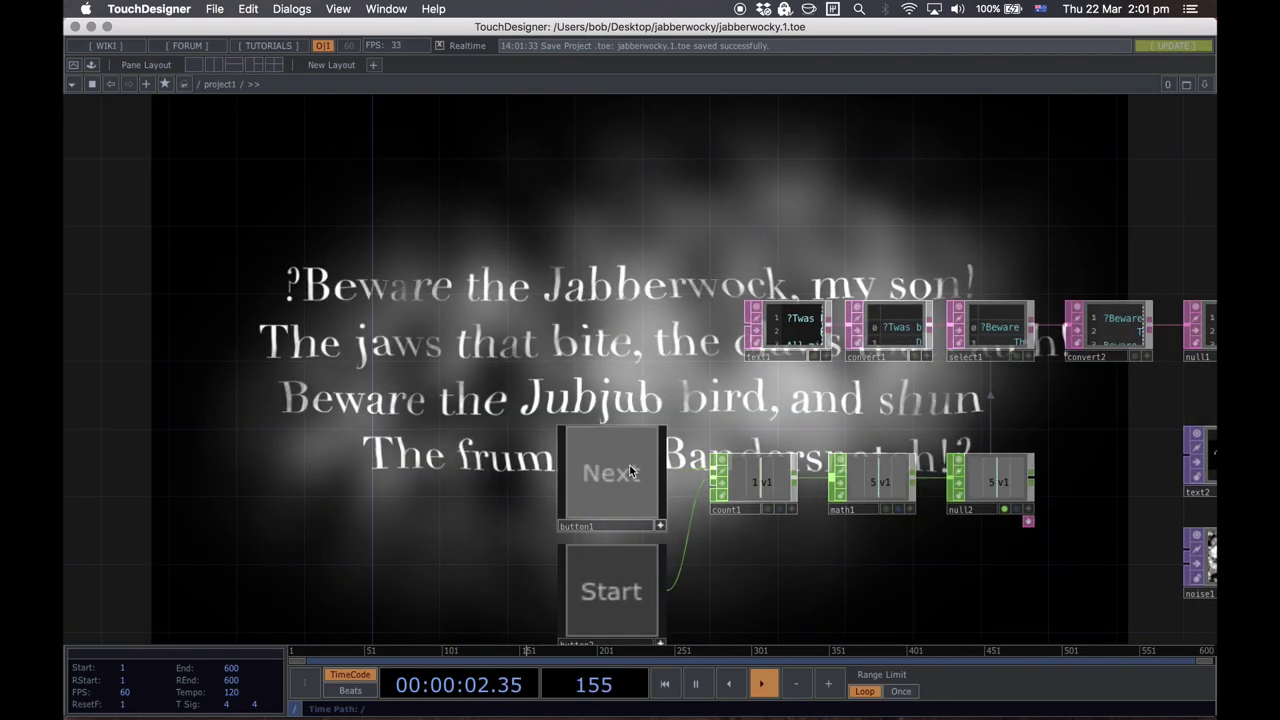
{"action": "left_click", "coordinate": [615, 474]}
{"action": "left_click", "coordinate": [603, 478]}
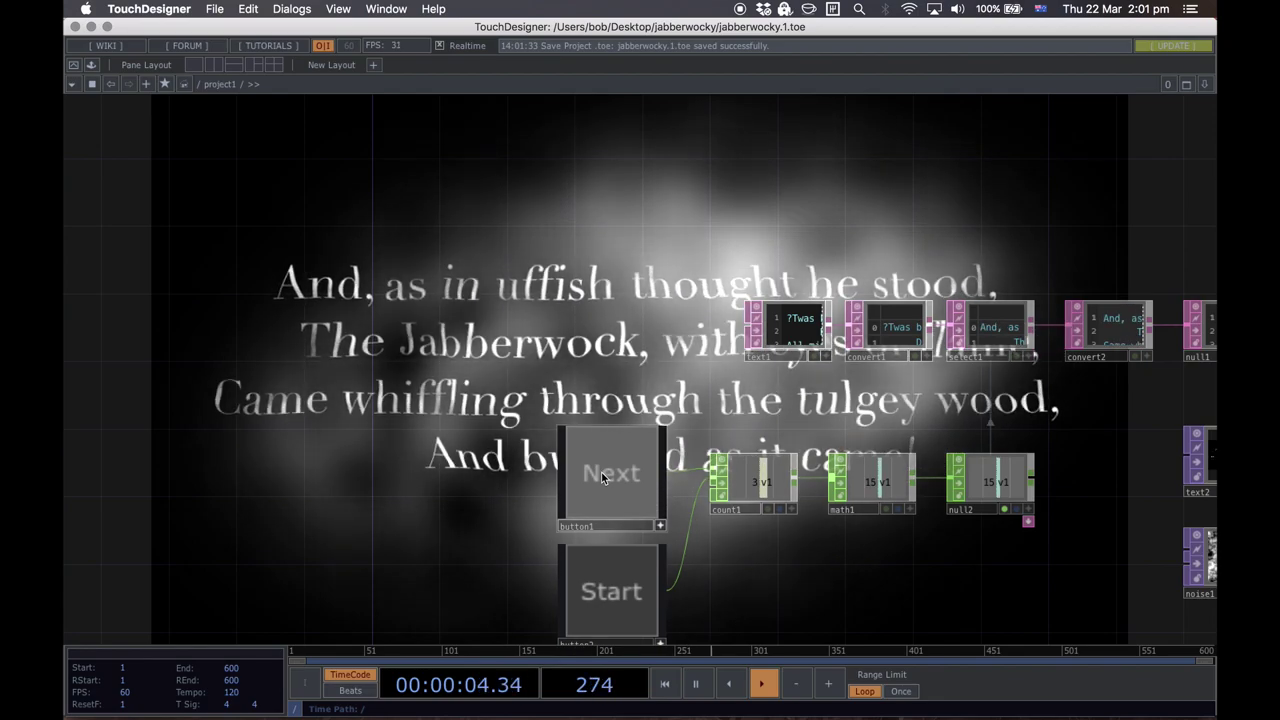
{"action": "left_click", "coordinate": [605, 475]}
{"action": "left_click", "coordinate": [617, 594]}
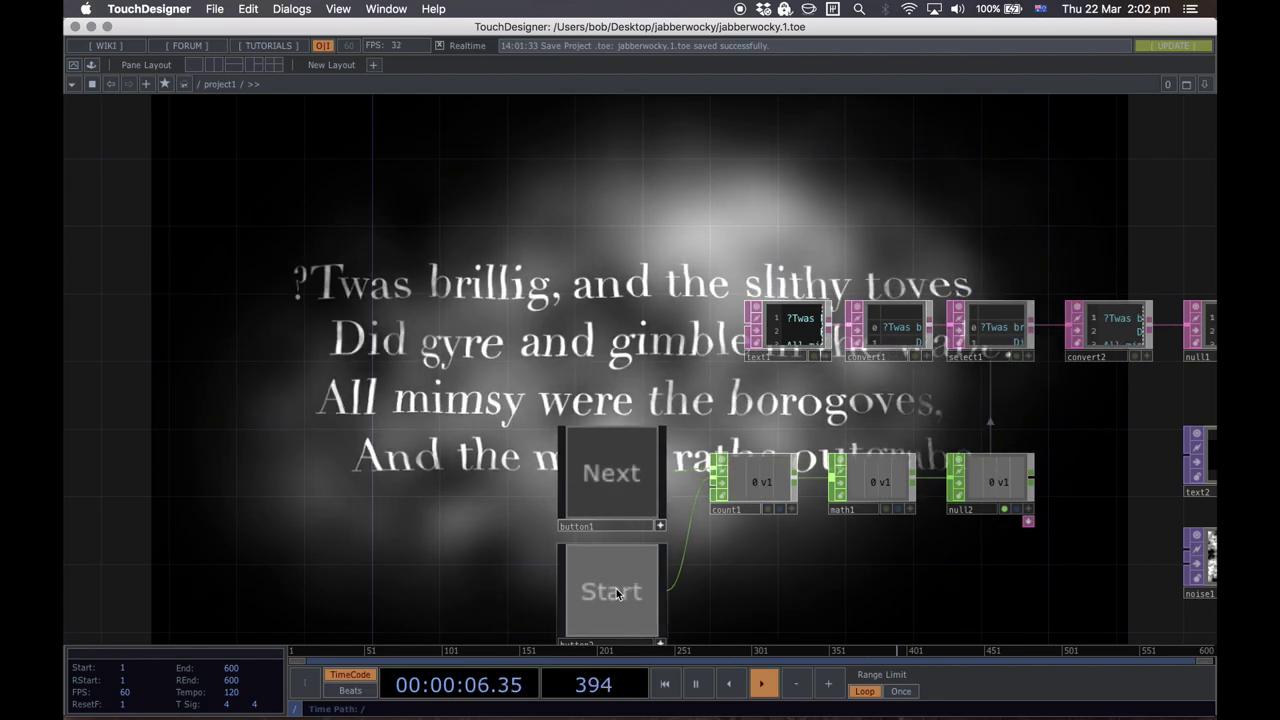
{"action": "scroll", "coordinate": [929, 597], "scroll_direction": "right", "scroll_amount": 10}
{"action": "scroll", "coordinate": [836, 579], "scroll_direction": "right", "scroll_amount": 10}
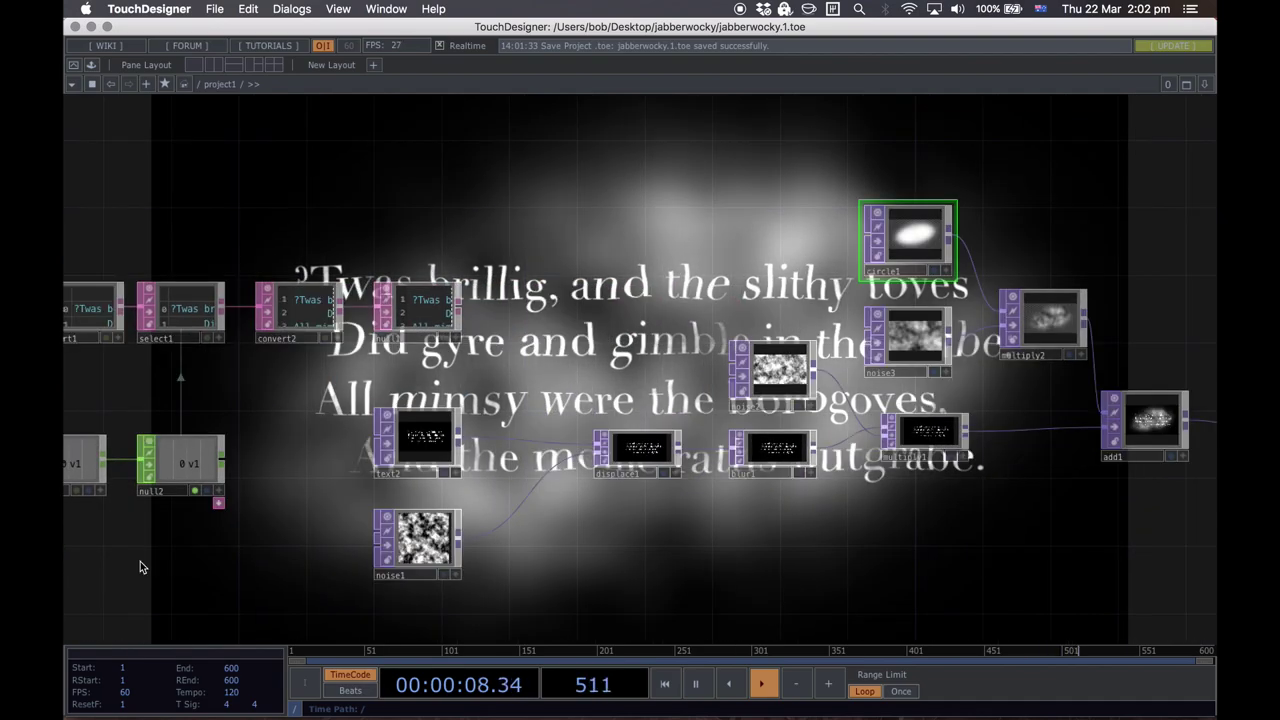
{"action": "scroll", "coordinate": [771, 575], "scroll_direction": "down", "scroll_amount": 1}
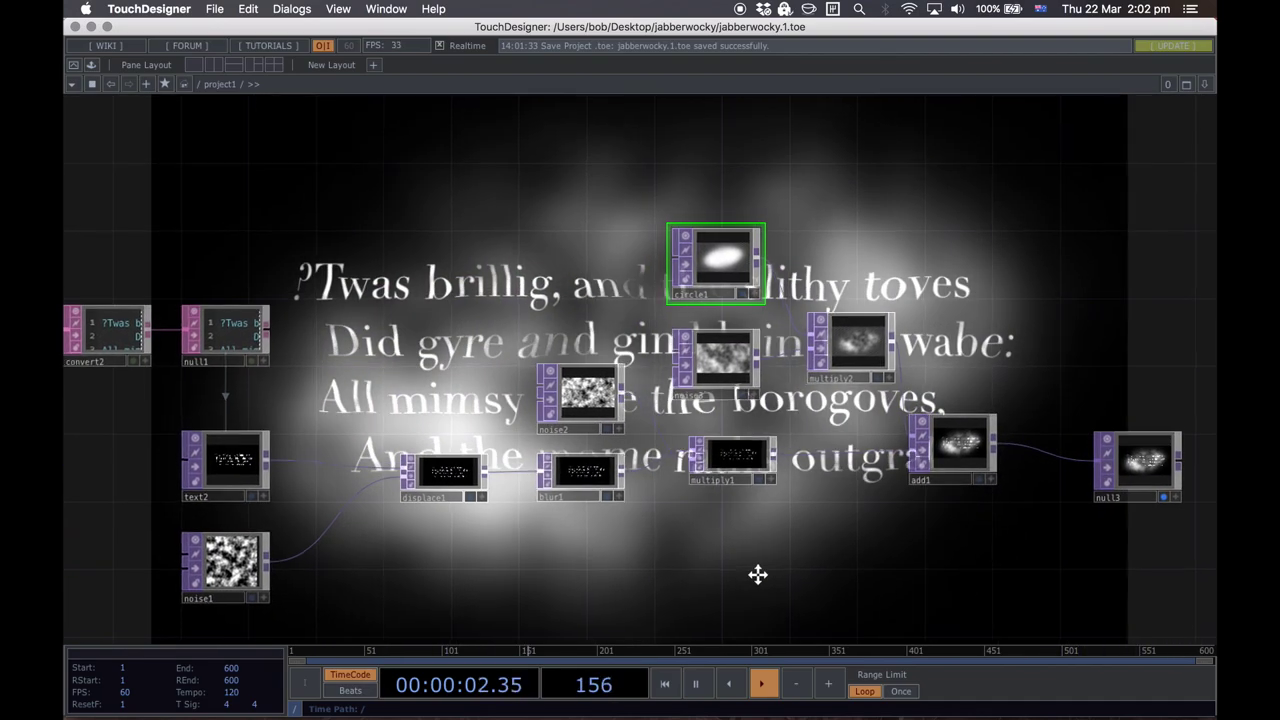
{"action": "scroll", "coordinate": [757, 574], "scroll_direction": "left", "scroll_amount": 4}
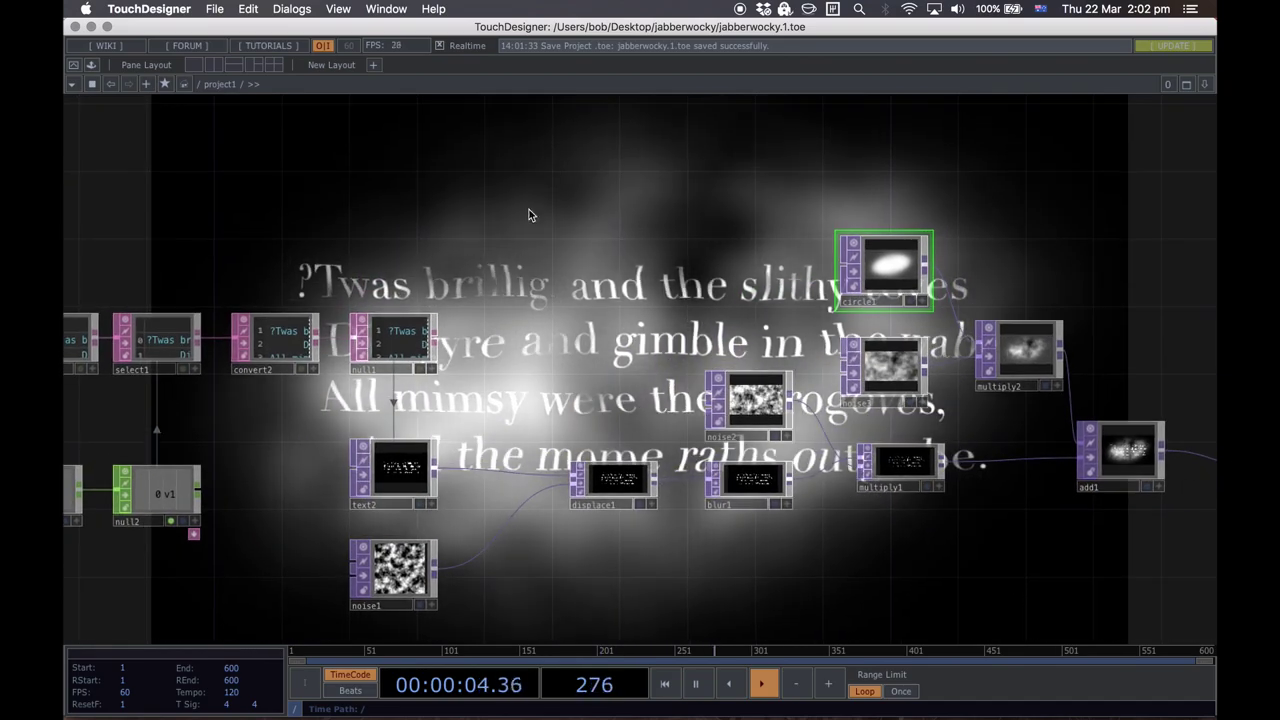
{"action": "scroll", "coordinate": [529, 209], "scroll_direction": "up", "scroll_amount": 3}
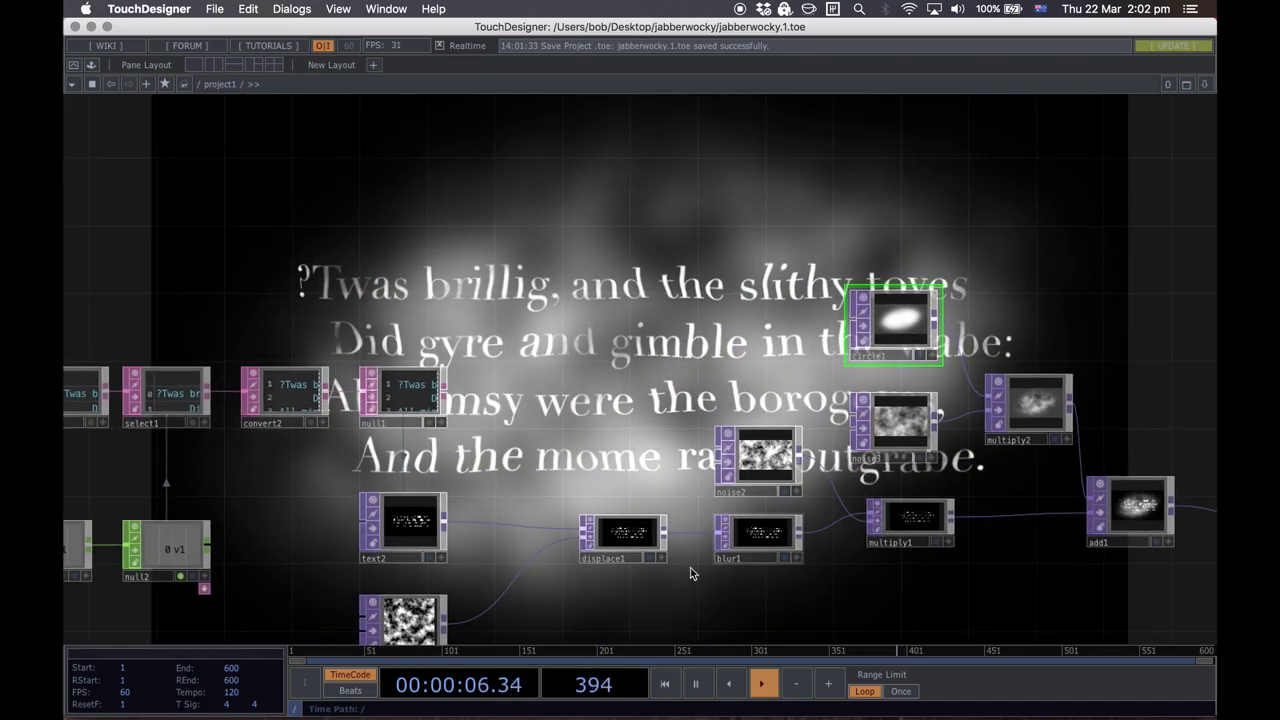
Step: Try out different filter sizes on blur1, finishing at 32
{"action": "scroll", "coordinate": [666, 580], "scroll_direction": "right", "scroll_amount": 3}
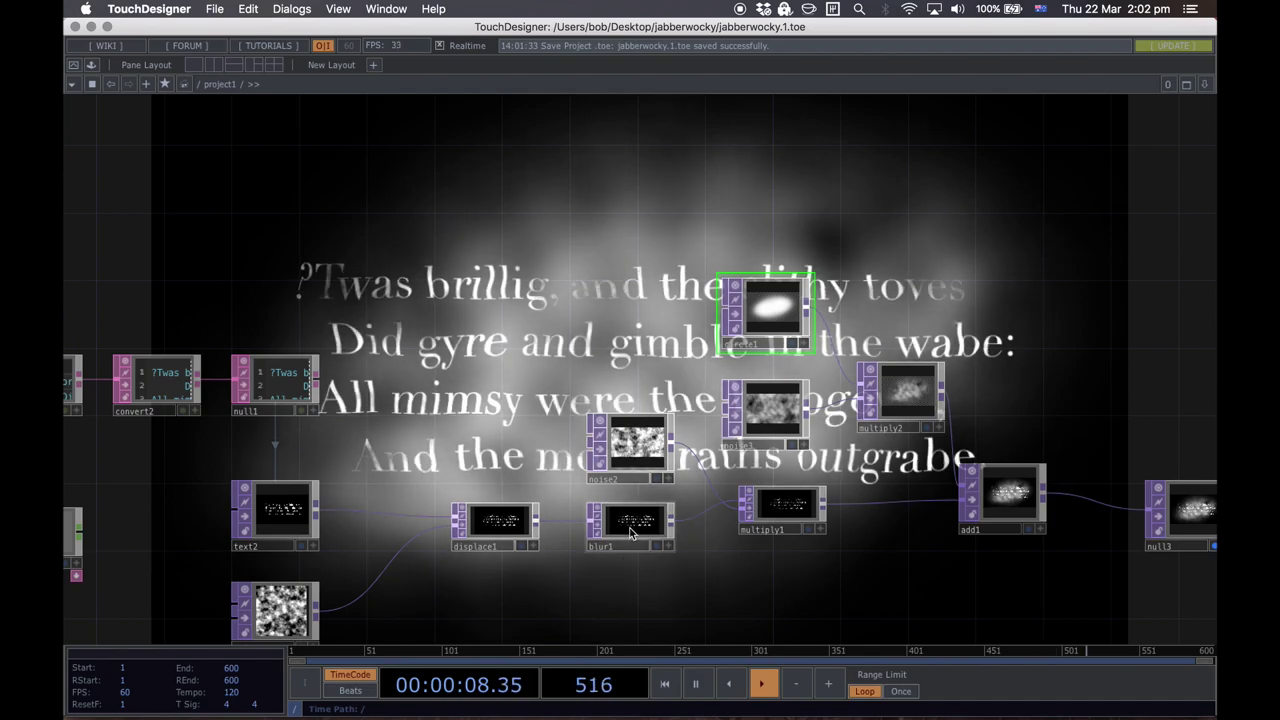
{"action": "key", "text": "p"}
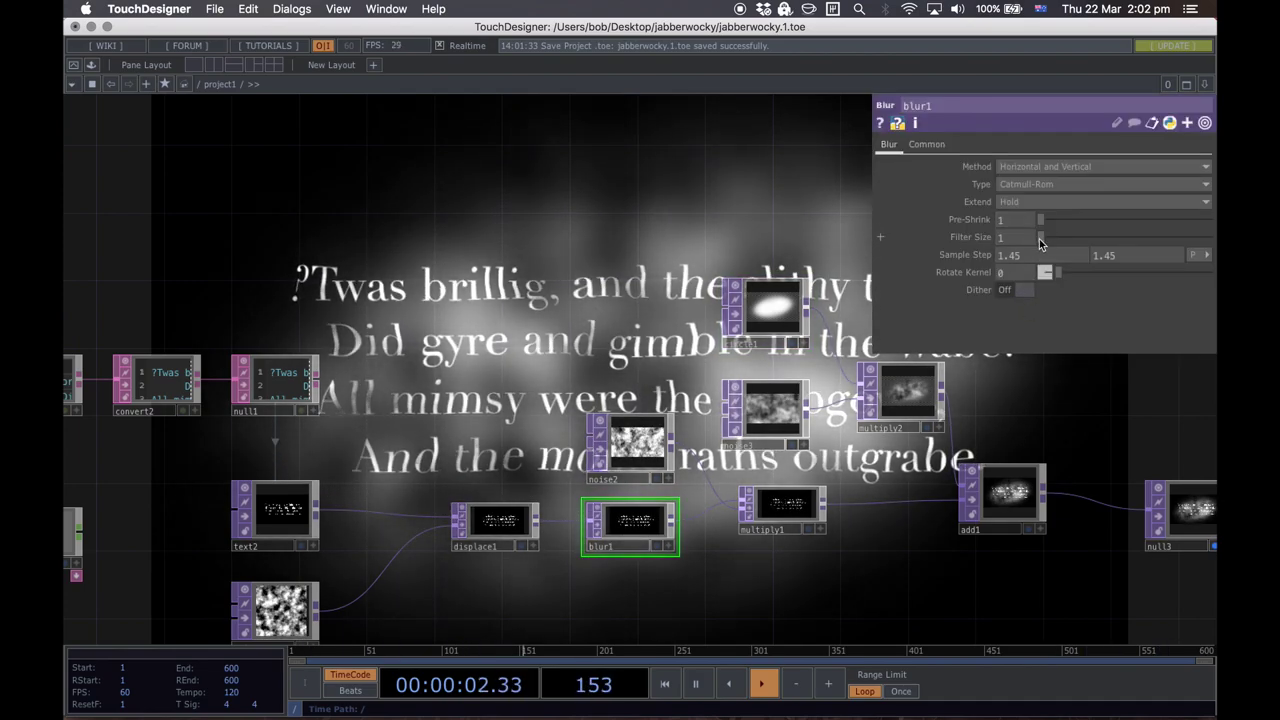
{"action": "left_click_drag", "start_coordinate": [1039, 239], "coordinate": [1215, 227]}
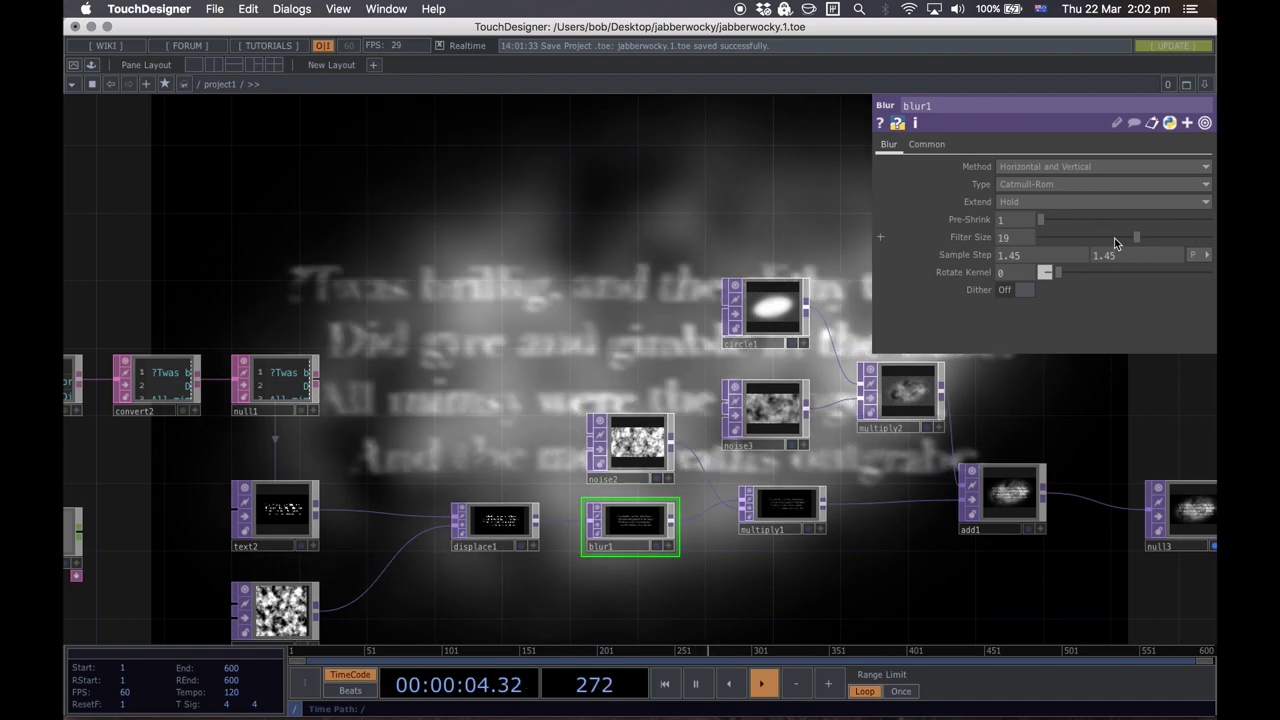
{"action": "left_click_drag", "start_coordinate": [1129, 254], "coordinate": [1011, 265]}
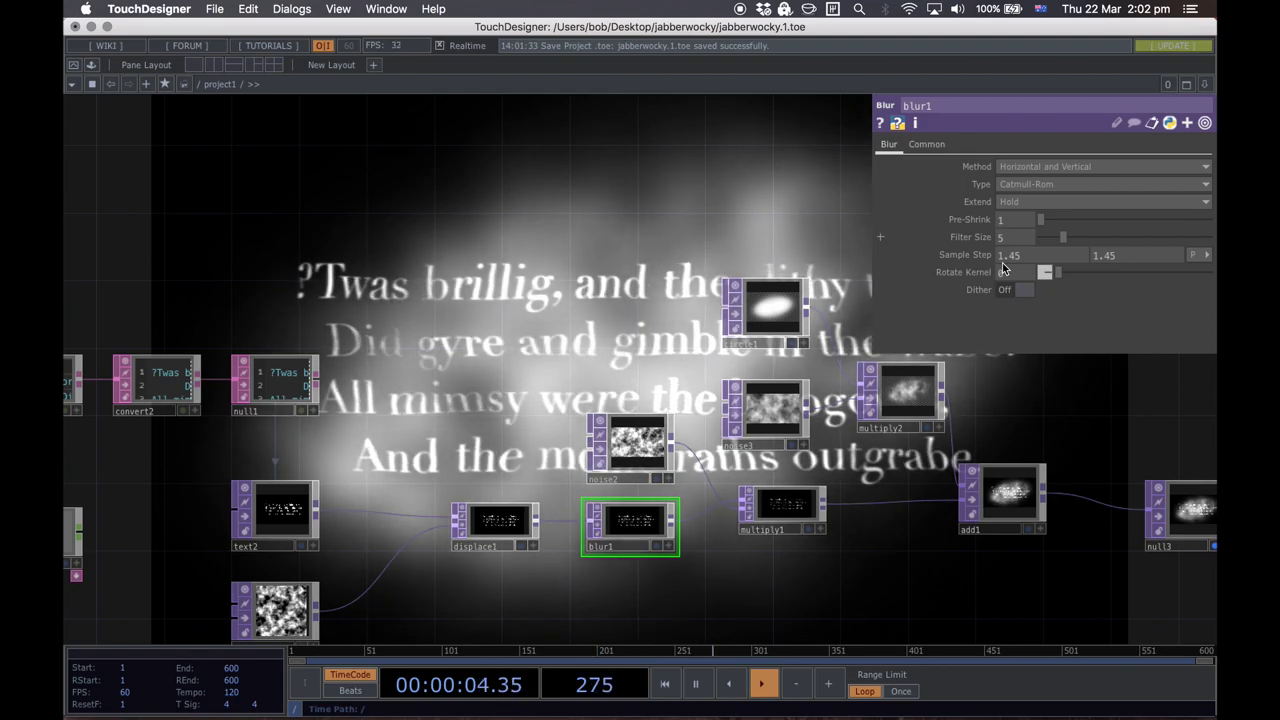
Step: Add an LFO CHOP below the displace1 and blur1 operators, leaving space beside it for another operator
{"action": "left_click_drag", "start_coordinate": [652, 567], "coordinate": [668, 593]}
{"action": "scroll", "coordinate": [617, 536], "scroll_direction": "up", "scroll_amount": 2}
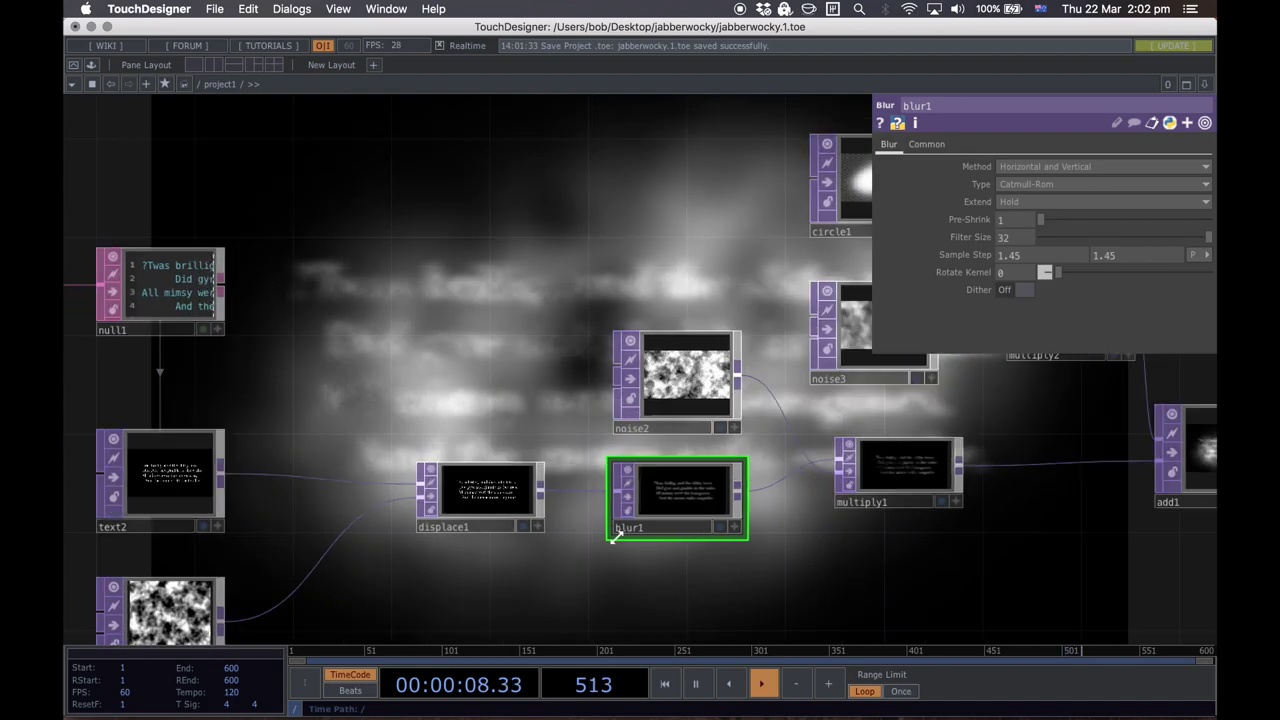
{"action": "left_click_drag", "start_coordinate": [626, 556], "coordinate": [620, 509]}
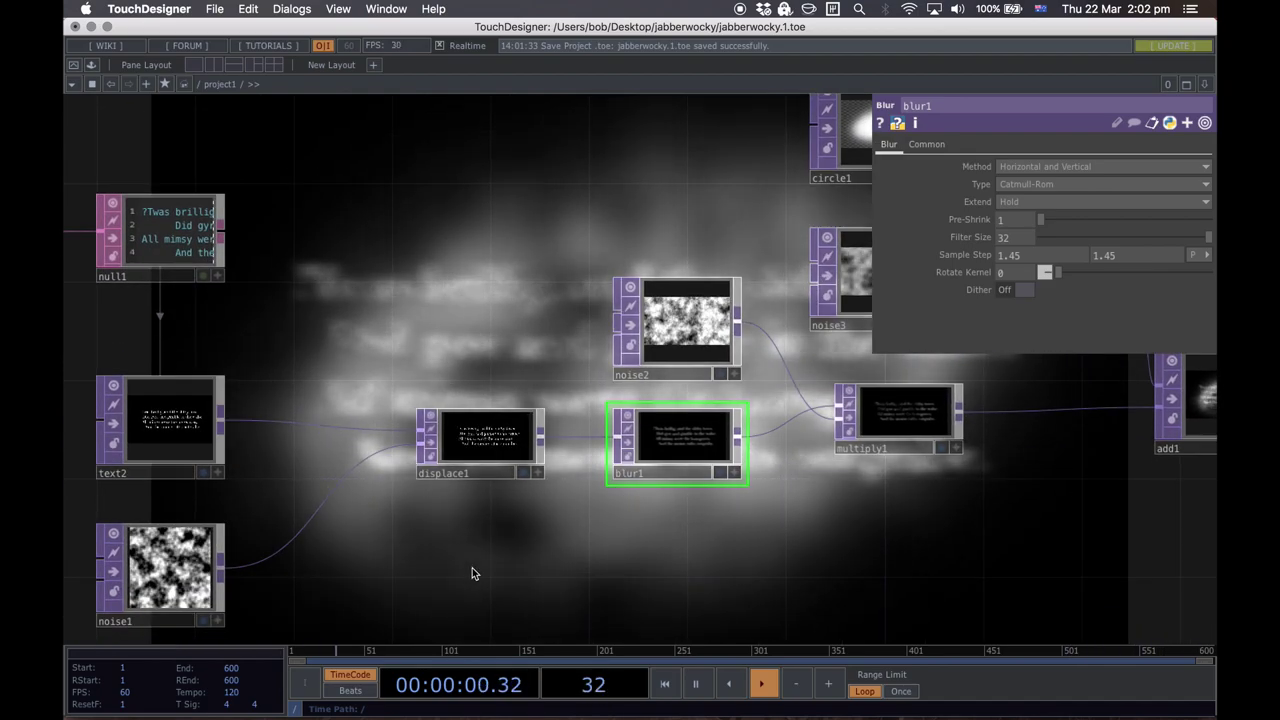
{"action": "key", "text": "Tab"}
{"action": "left_click", "coordinate": [362, 330]}
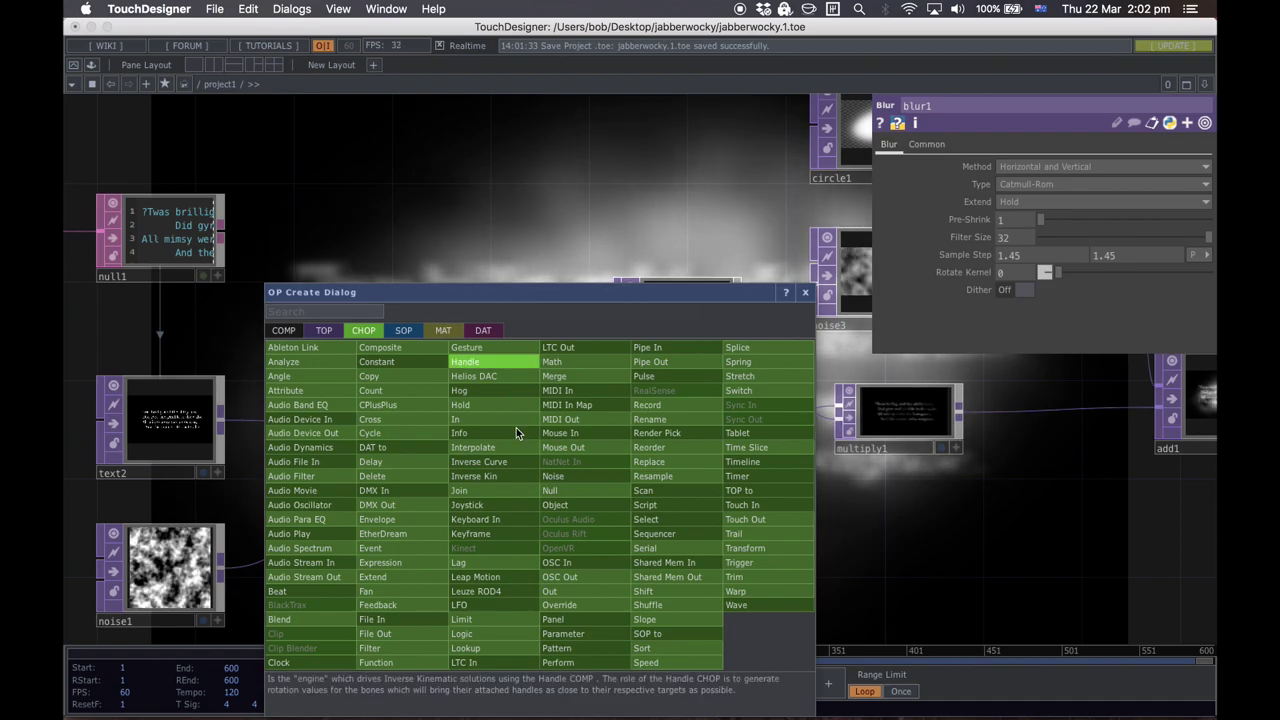
{"action": "left_click", "coordinate": [468, 605]}
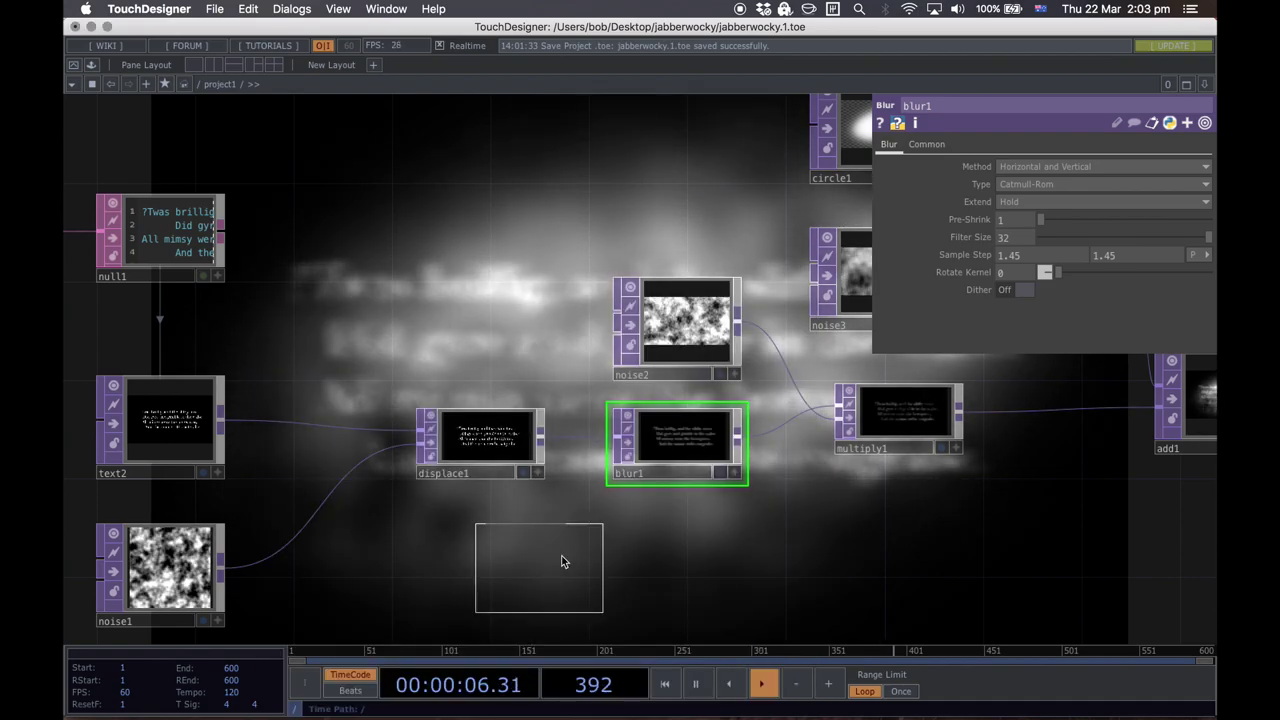
{"action": "left_click", "coordinate": [671, 563]}
{"action": "scroll", "coordinate": [671, 560], "scroll_direction": "up", "scroll_amount": 4}
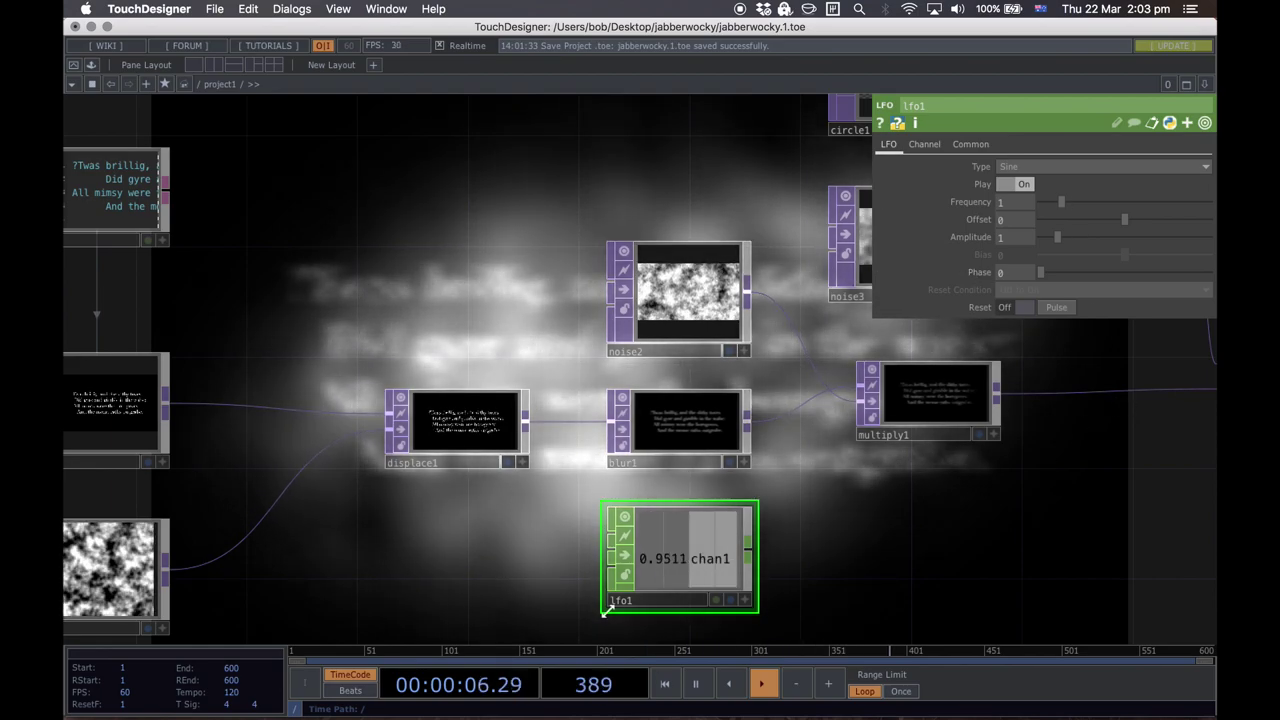
{"action": "left_click_drag", "start_coordinate": [615, 570], "coordinate": [598, 572]}
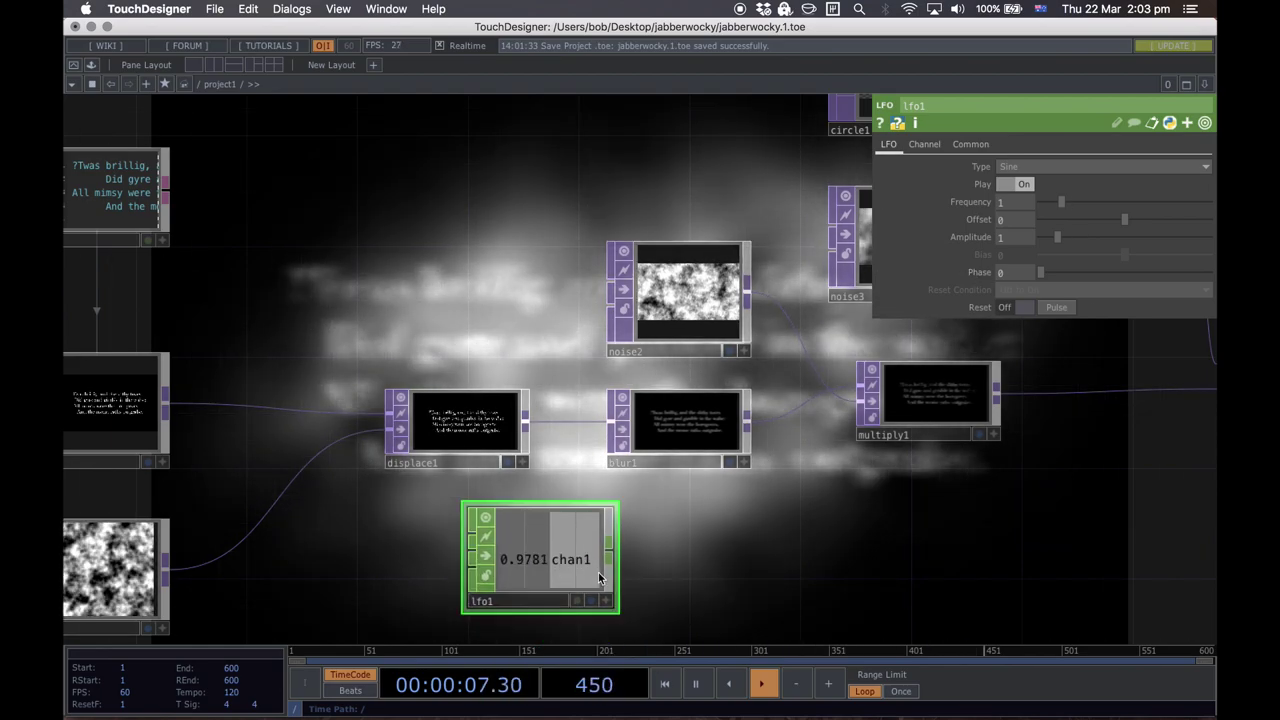
Step: Connect a Null CHOP to the output of lfo1 and export its chan1 channel to blur1's Filter Size
{"action": "left_click", "coordinate": [757, 557]}
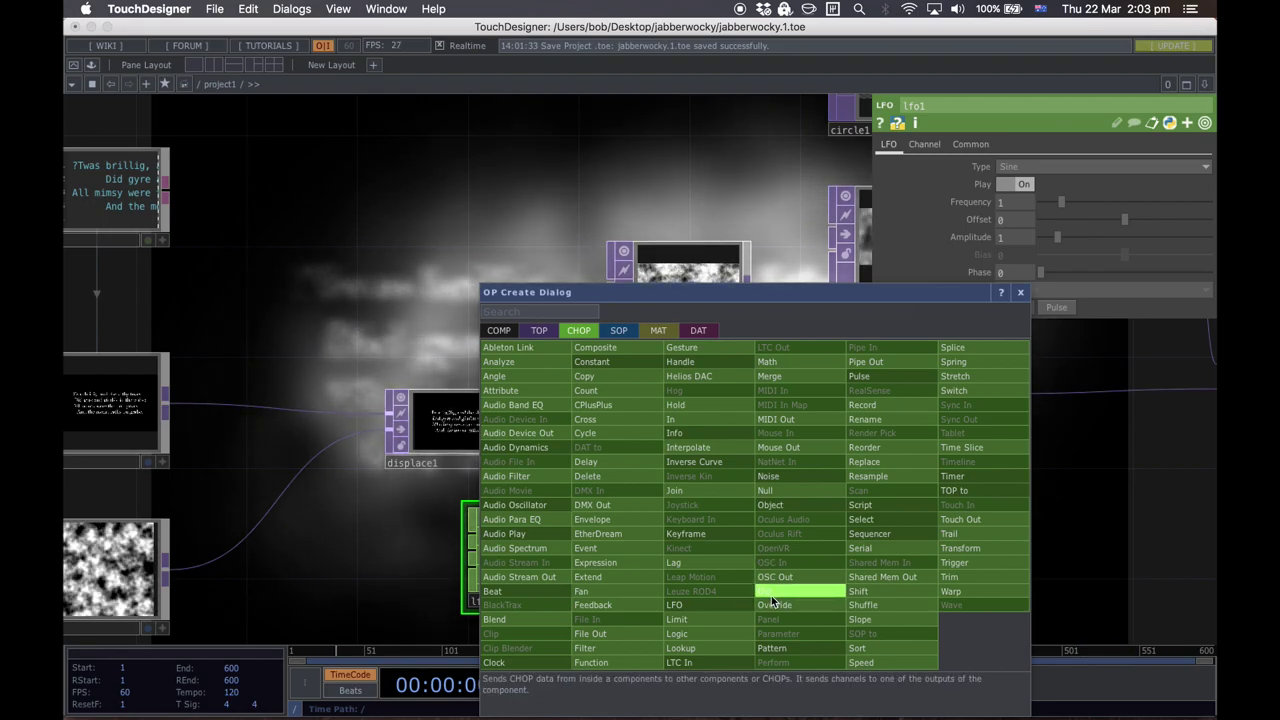
{"action": "left_click", "coordinate": [766, 490]}
{"action": "left_click", "coordinate": [708, 568]}
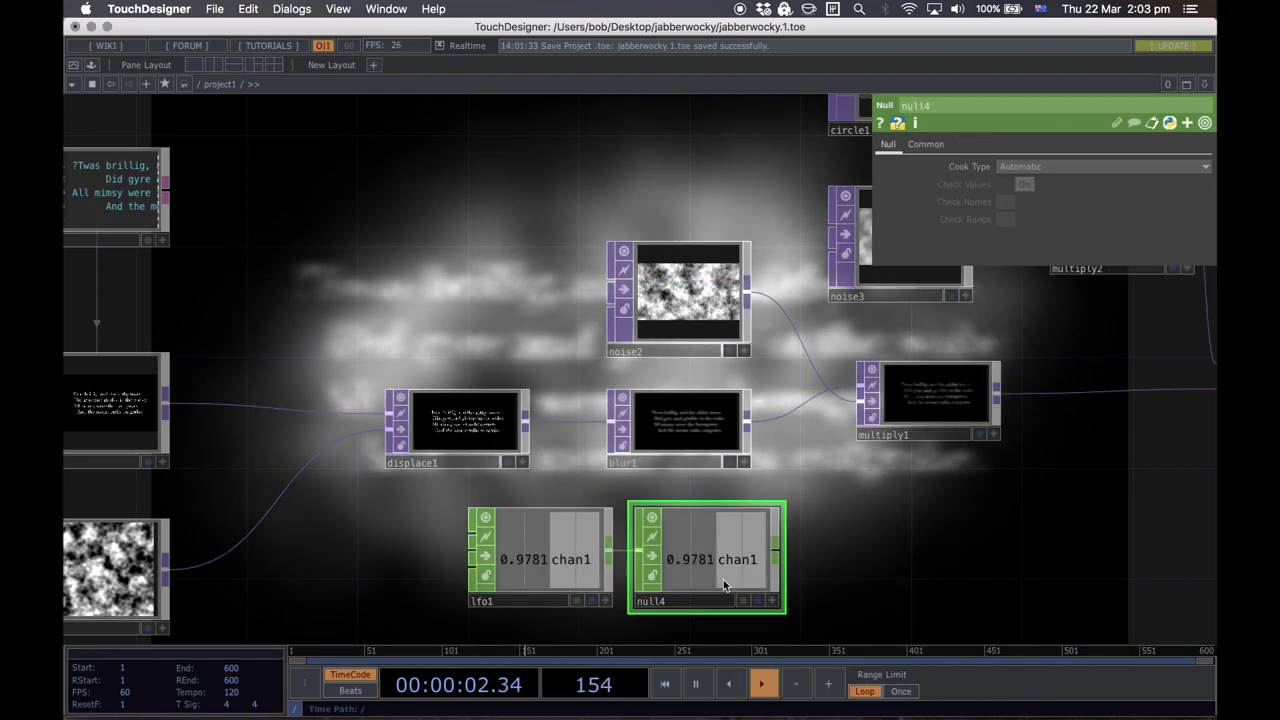
{"action": "left_click", "coordinate": [679, 422]}
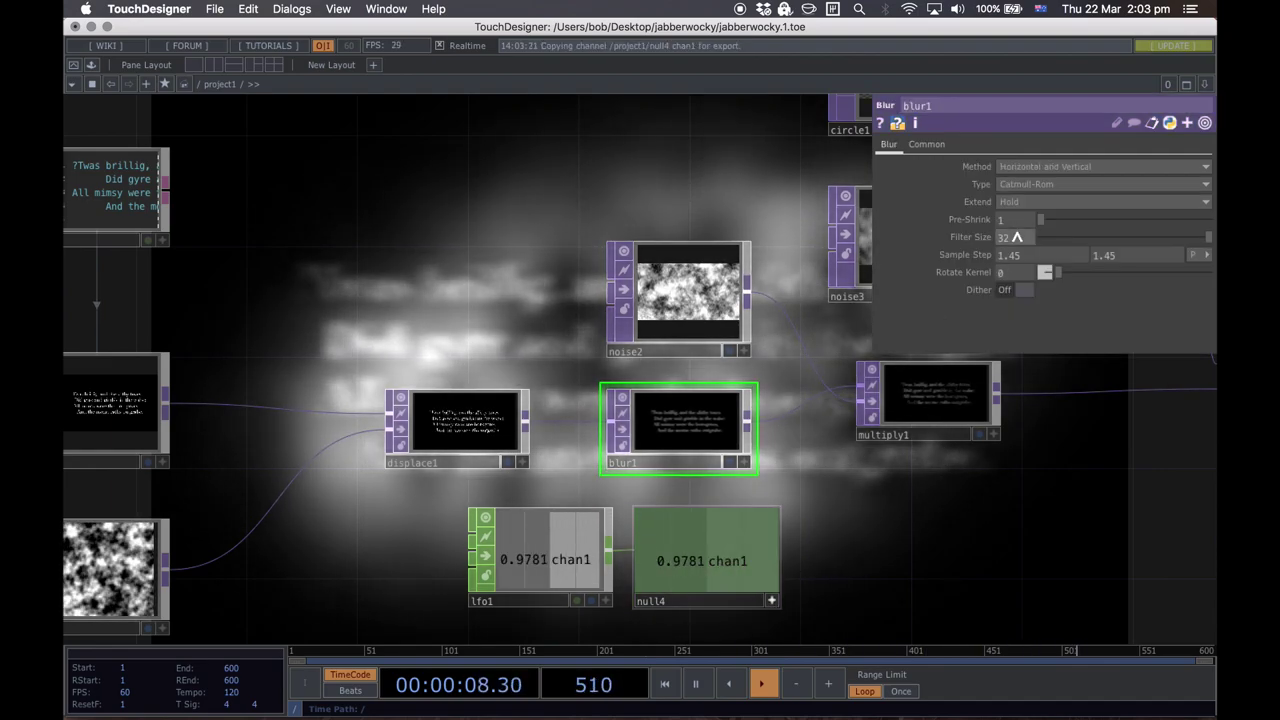
{"action": "left_click", "coordinate": [1004, 198]}
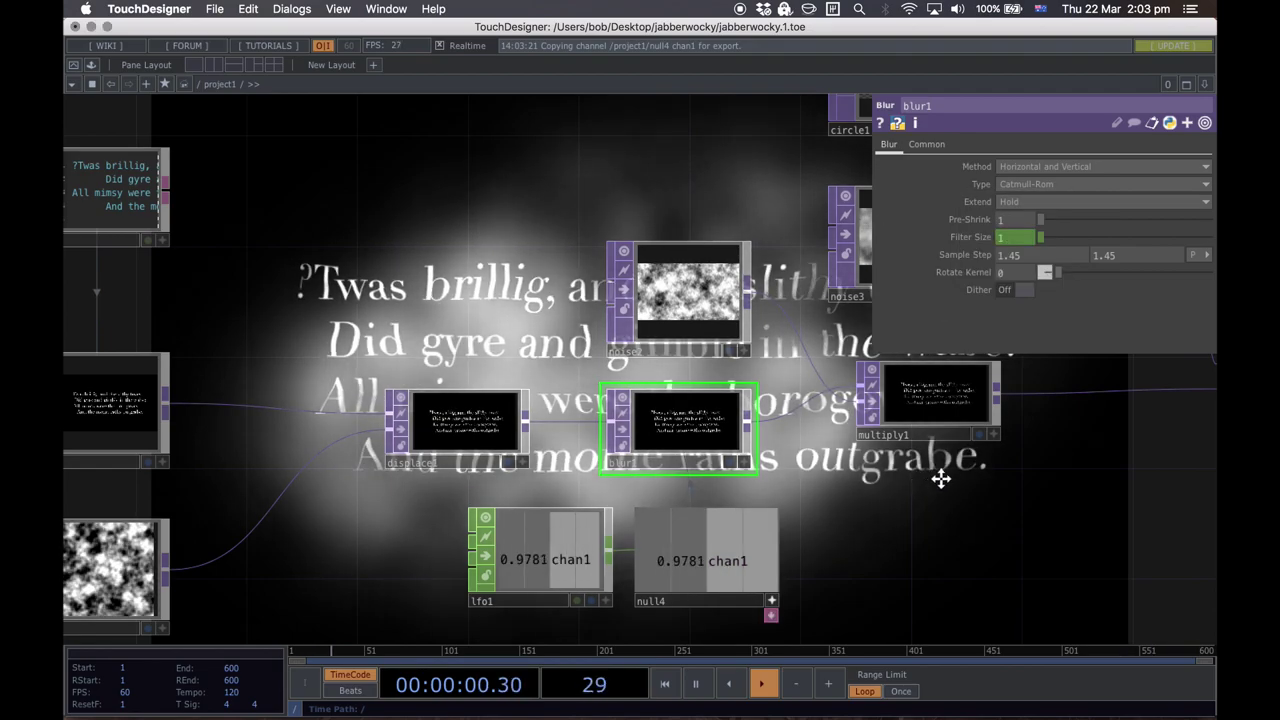
Step: Move lfo1 and null4 apart and insert a Math CHOP into the wire between them
{"action": "left_click_drag", "start_coordinate": [941, 478], "coordinate": [1024, 463]}
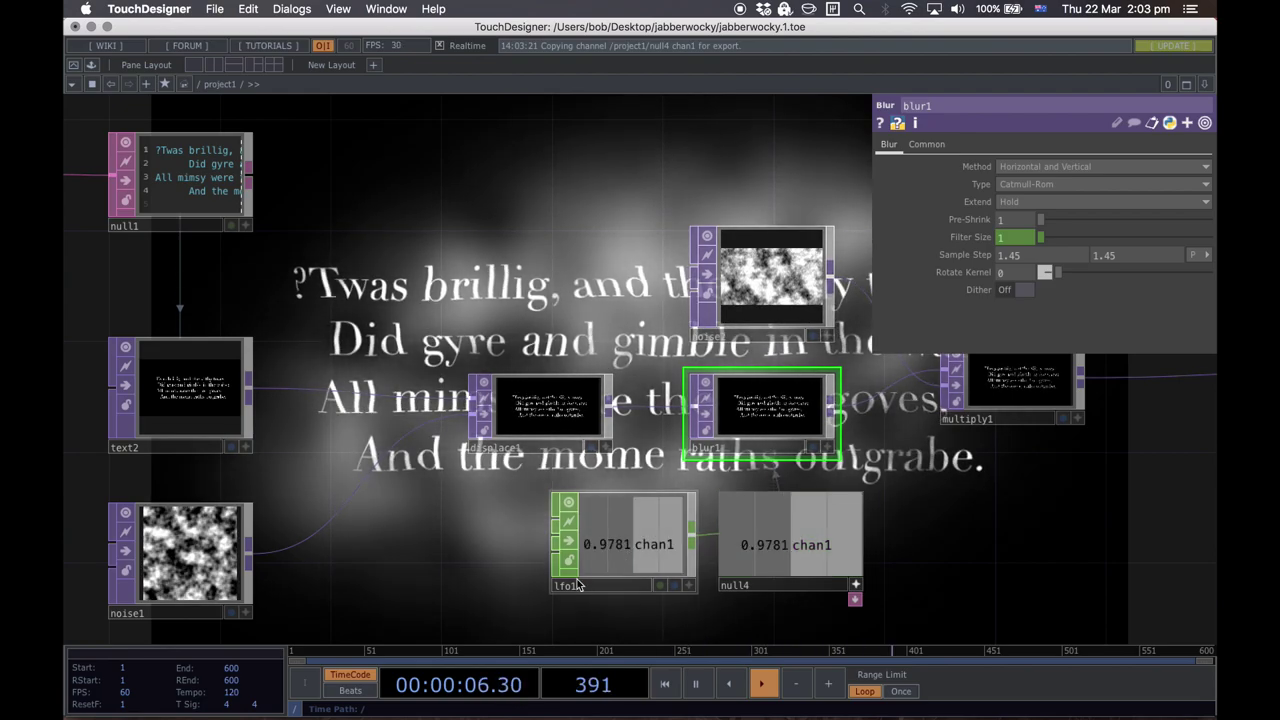
{"action": "left_click_drag", "start_coordinate": [630, 546], "coordinate": [493, 545]}
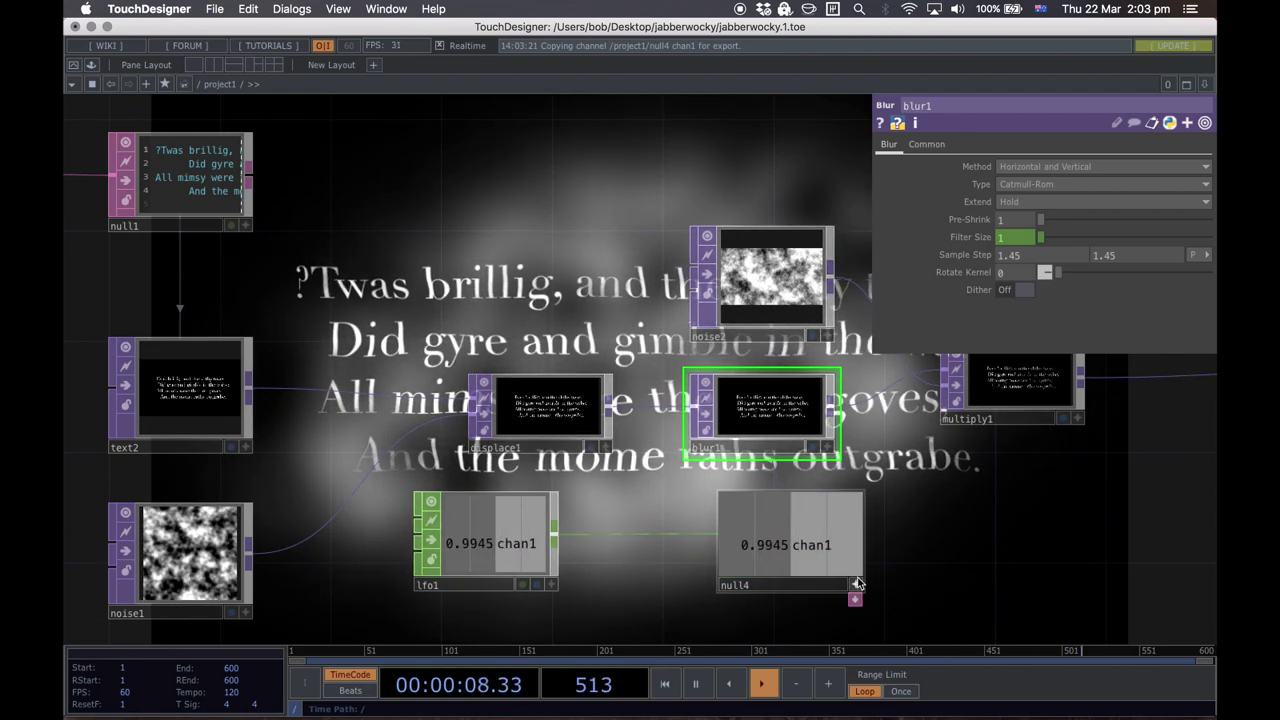
{"action": "left_click_drag", "start_coordinate": [783, 541], "coordinate": [975, 547]}
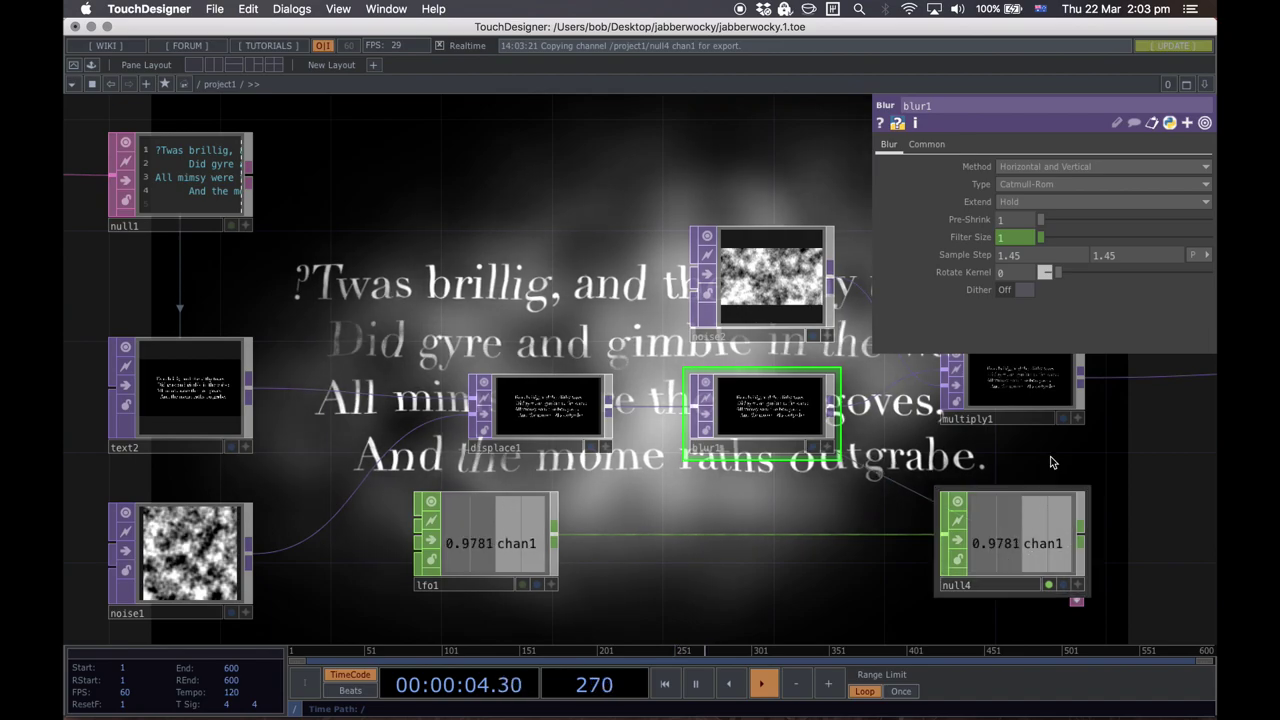
{"action": "right_click", "coordinate": [687, 537]}
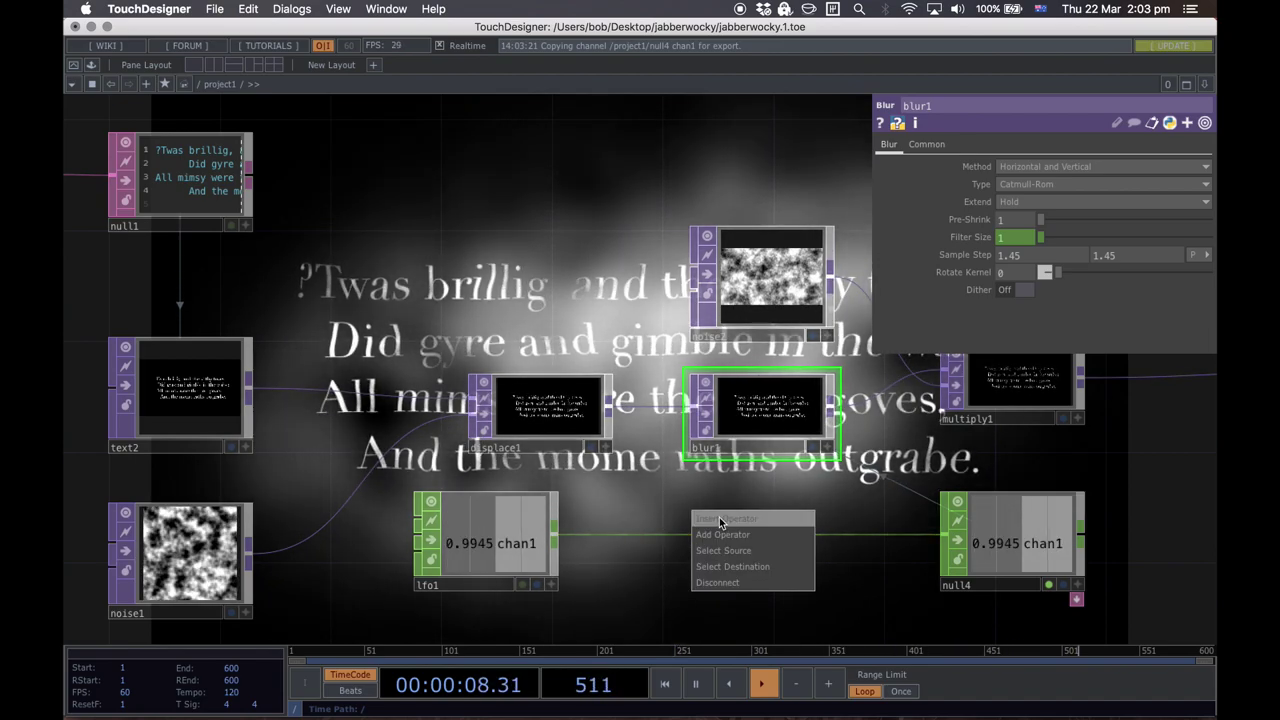
{"action": "left_click", "coordinate": [719, 519]}
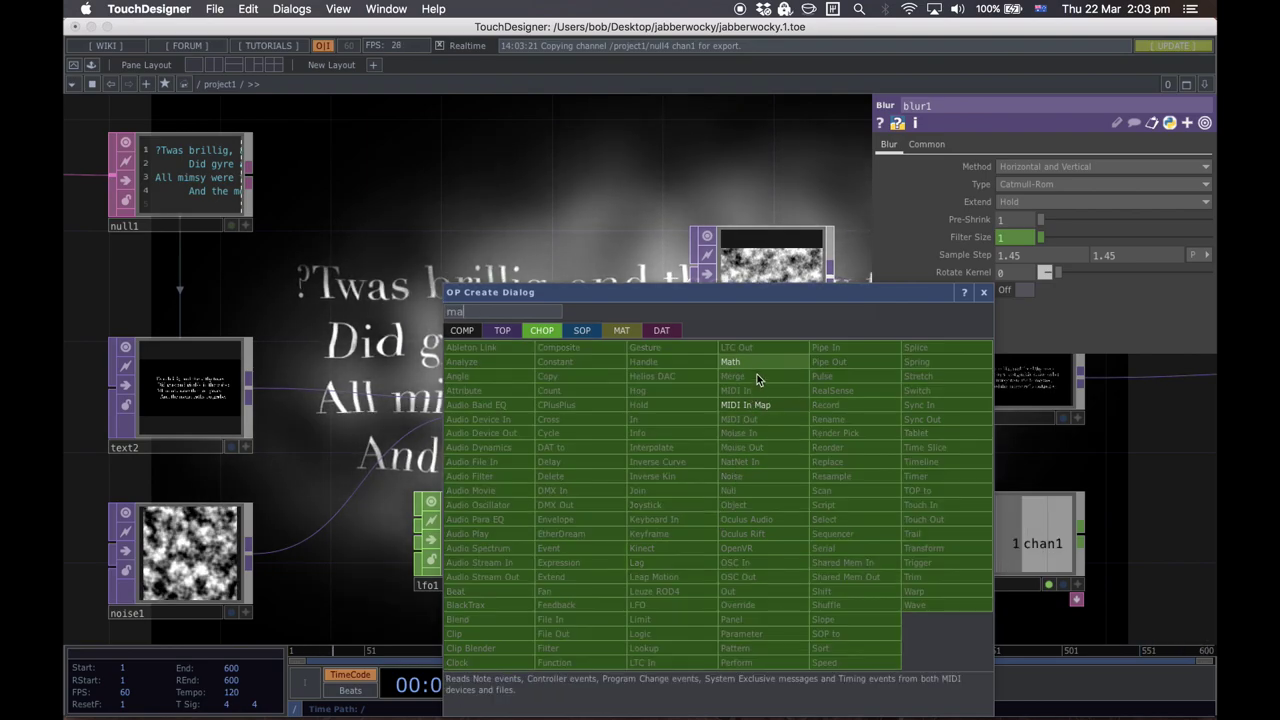
{"action": "left_click", "coordinate": [744, 362]}
{"action": "left_click", "coordinate": [731, 537]}
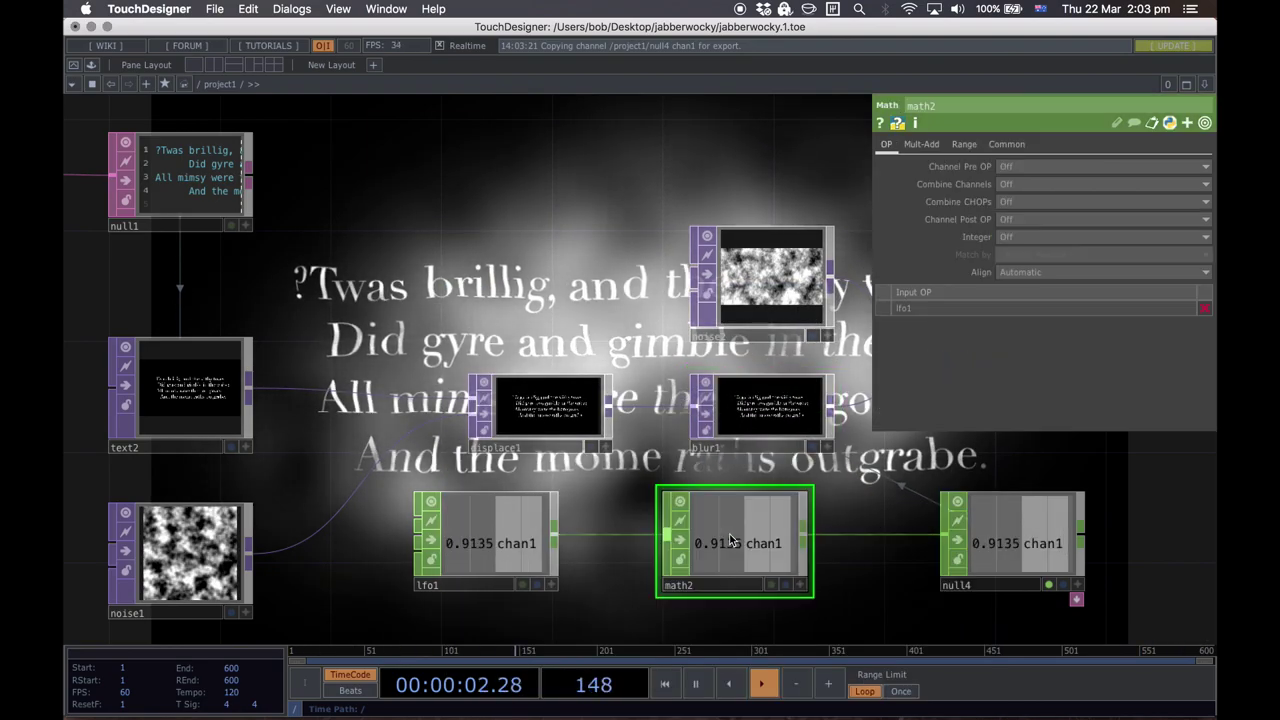
Step: Set math2 to remap the range -1 to 1 onto the range 5 to 32
{"action": "left_click", "coordinate": [958, 148]}
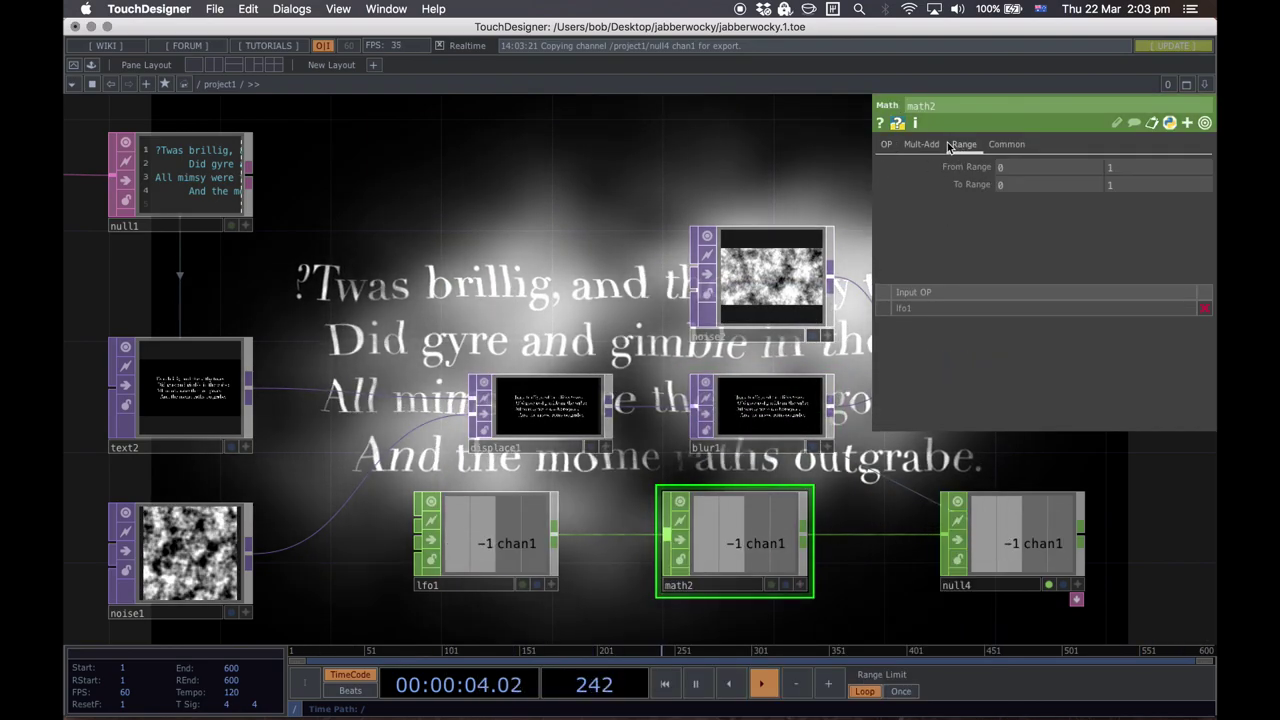
{"action": "left_click", "coordinate": [1010, 168]}
{"action": "type", "text": "-1"}
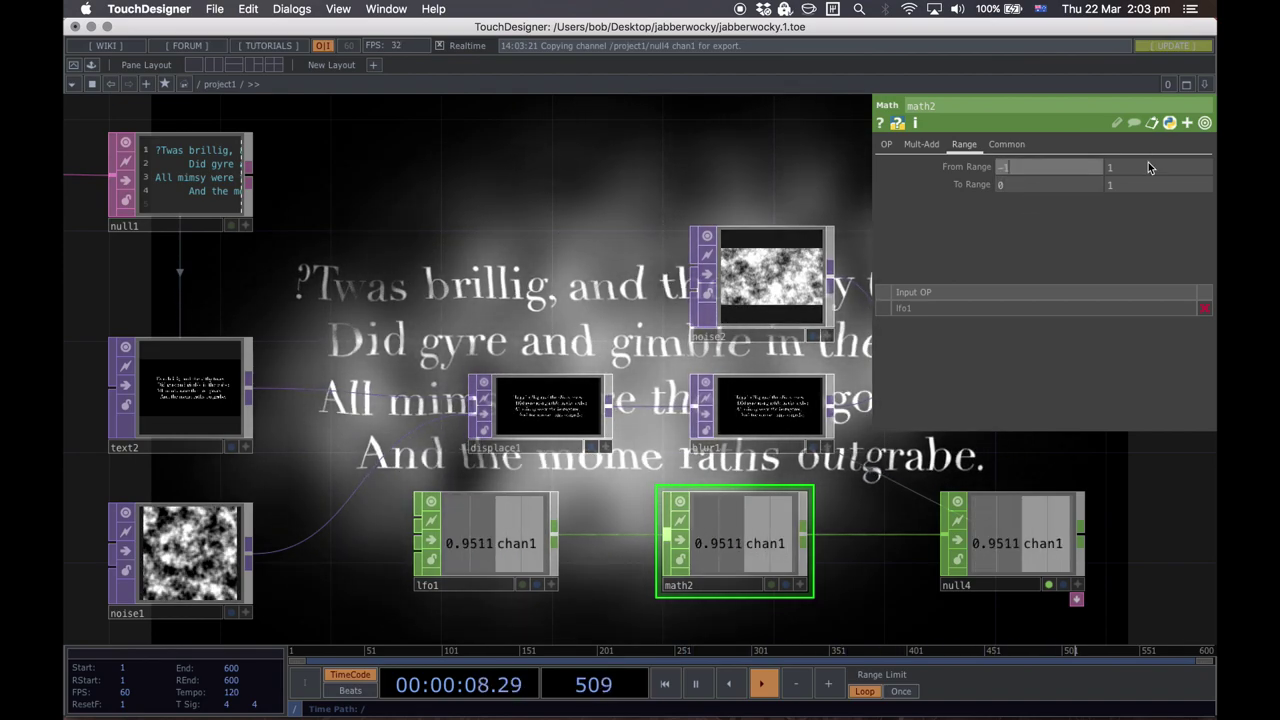
{"action": "key", "text": "Return"}
{"action": "left_click", "coordinate": [1021, 189]}
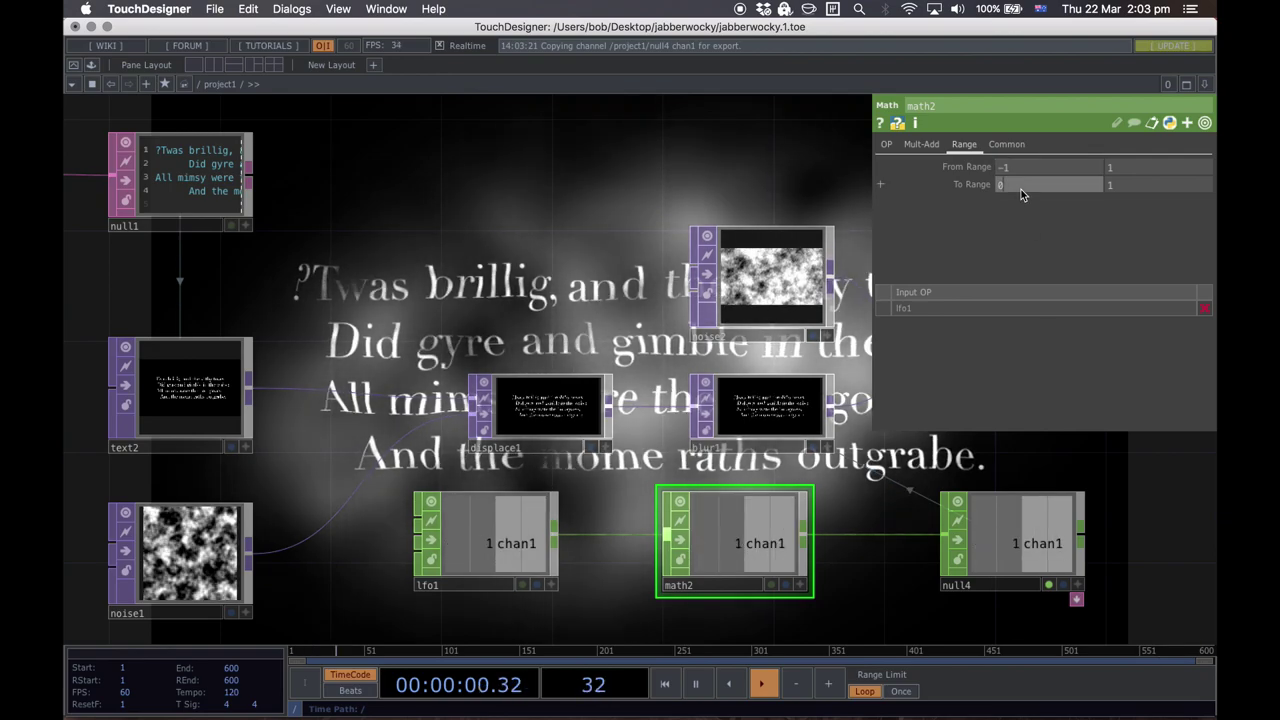
{"action": "type", "text": "5"}
{"action": "left_click", "coordinate": [1156, 184]}
{"action": "type", "text": "3"}
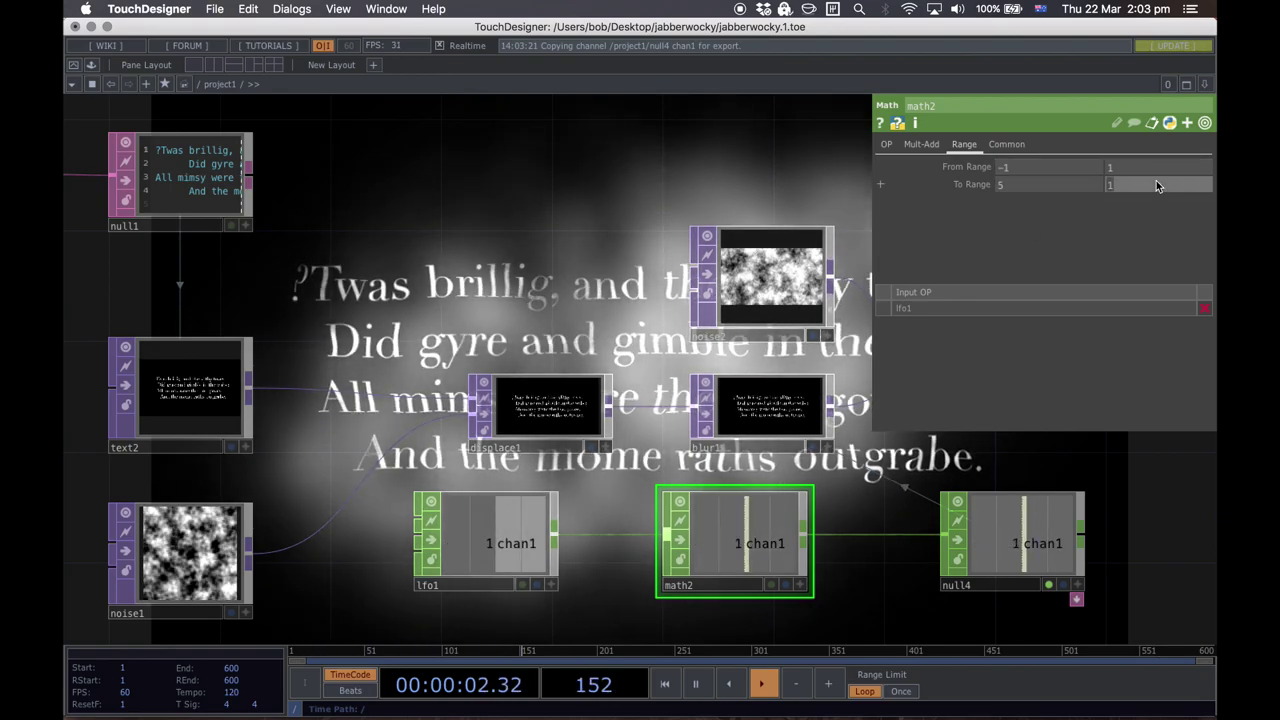
{"action": "type", "text": "2"}
{"action": "key", "text": "Return"}
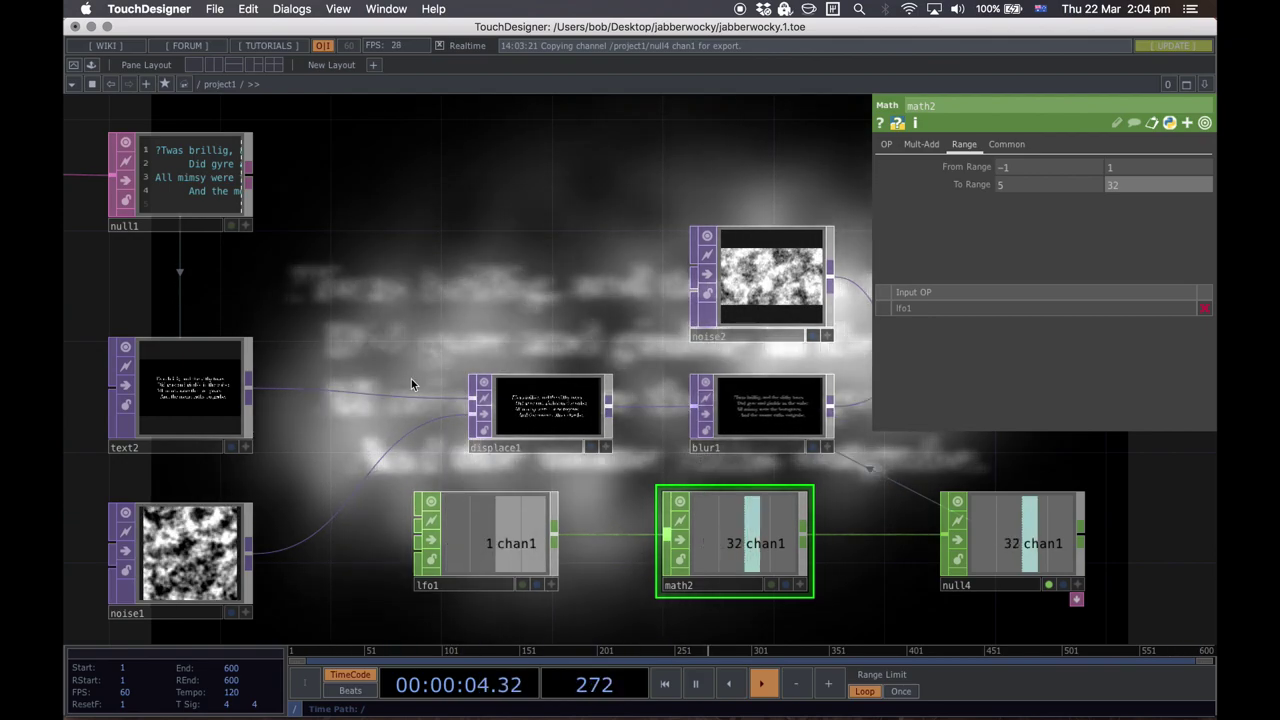
Step: Lower lfo1's frequency to 0.28 and place the operator closer to math2
{"action": "left_click", "coordinate": [490, 558]}
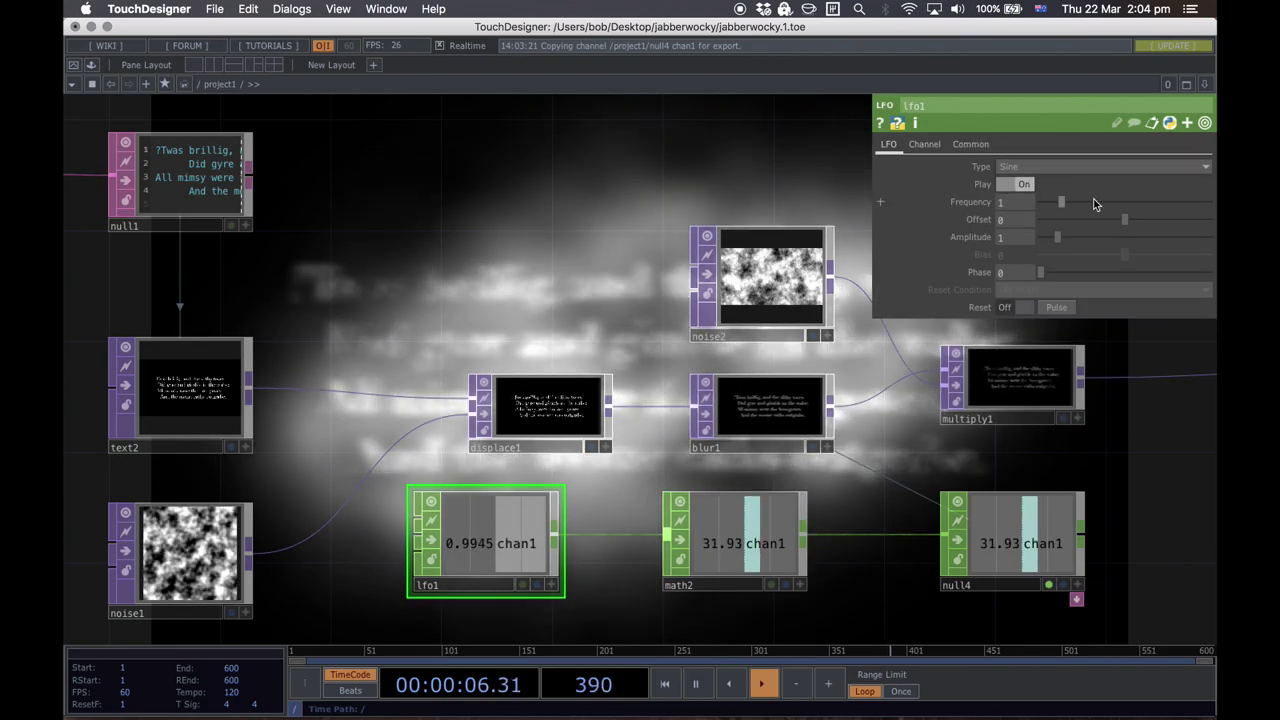
{"action": "left_click_drag", "start_coordinate": [1062, 205], "coordinate": [1047, 210]}
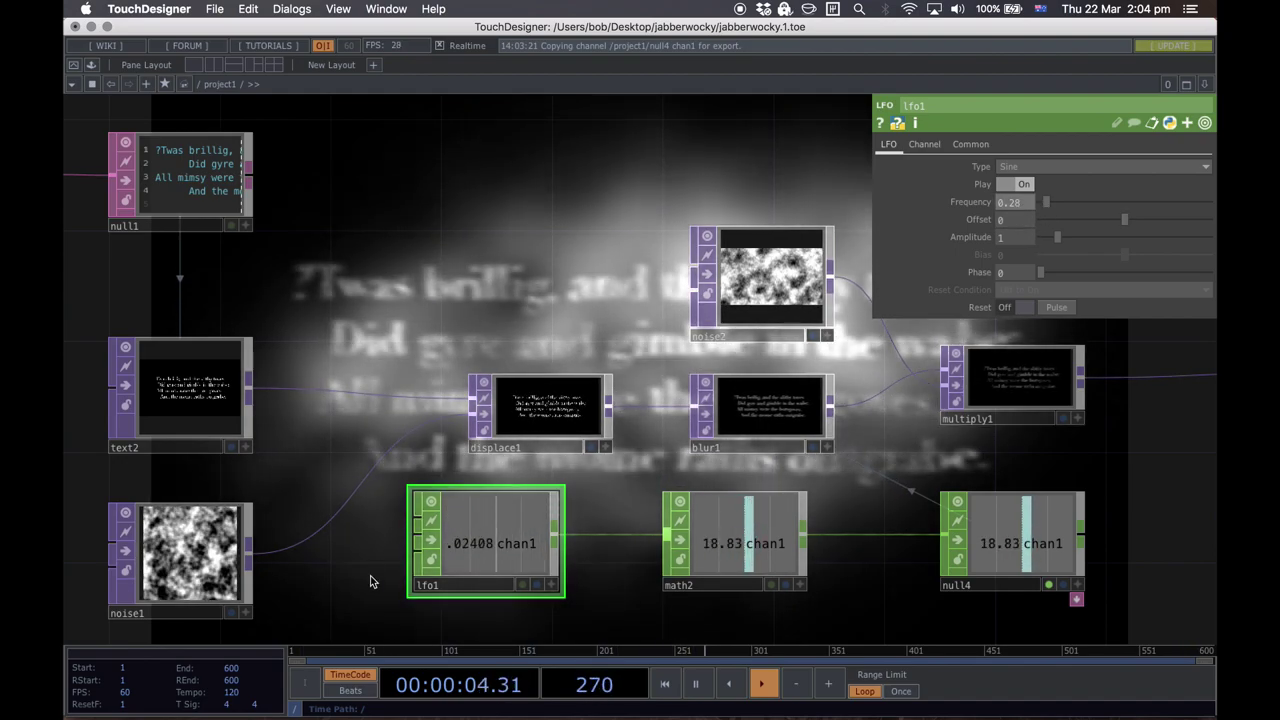
{"action": "left_click_drag", "start_coordinate": [480, 545], "coordinate": [535, 545]}
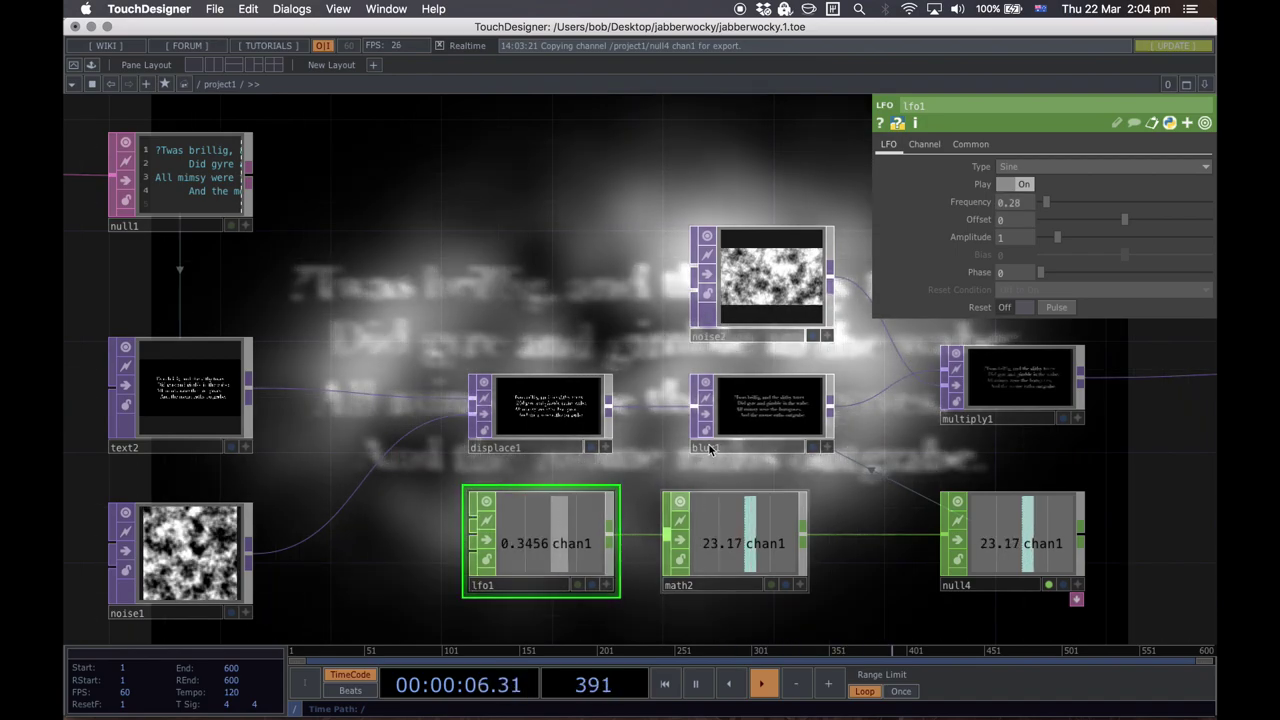
Step: Close the parameter window and add a Noise CHOP directly beneath lfo1
{"action": "left_click_drag", "start_coordinate": [600, 343], "coordinate": [672, 376]}
{"action": "key", "text": "p"}
{"action": "left_click_drag", "start_coordinate": [582, 375], "coordinate": [523, 491]}
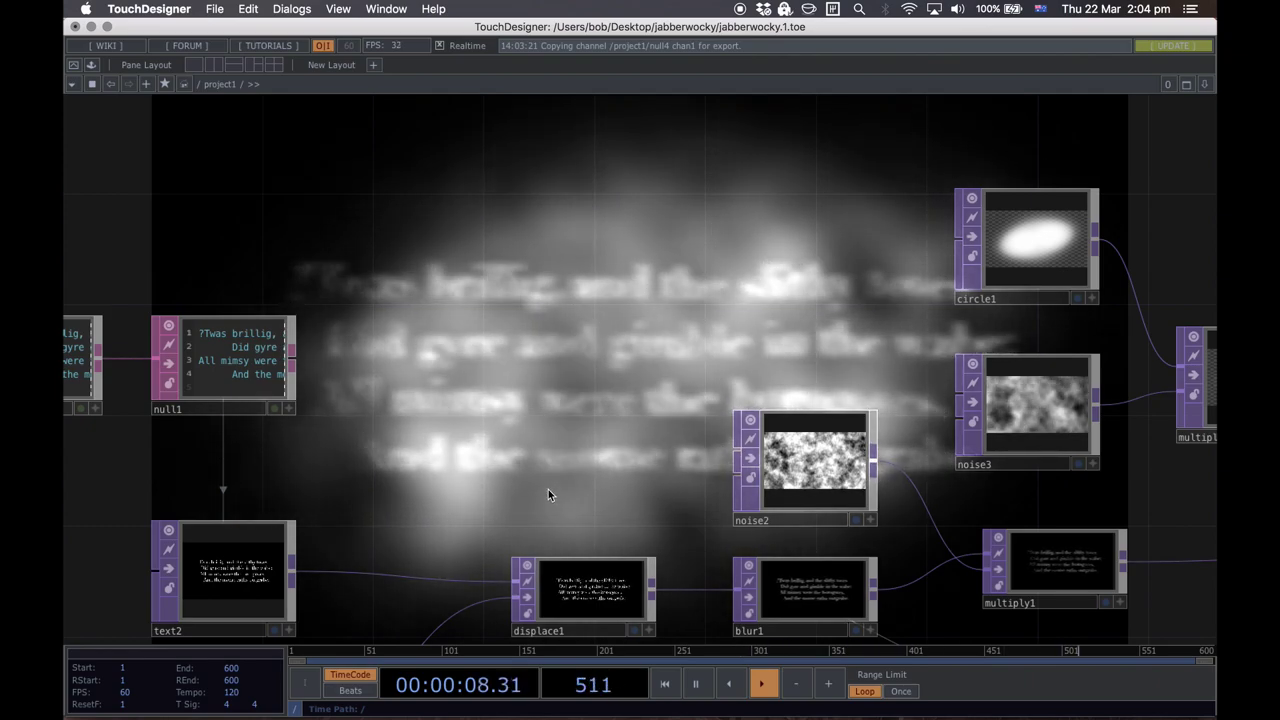
{"action": "left_click_drag", "start_coordinate": [548, 489], "coordinate": [624, 279]}
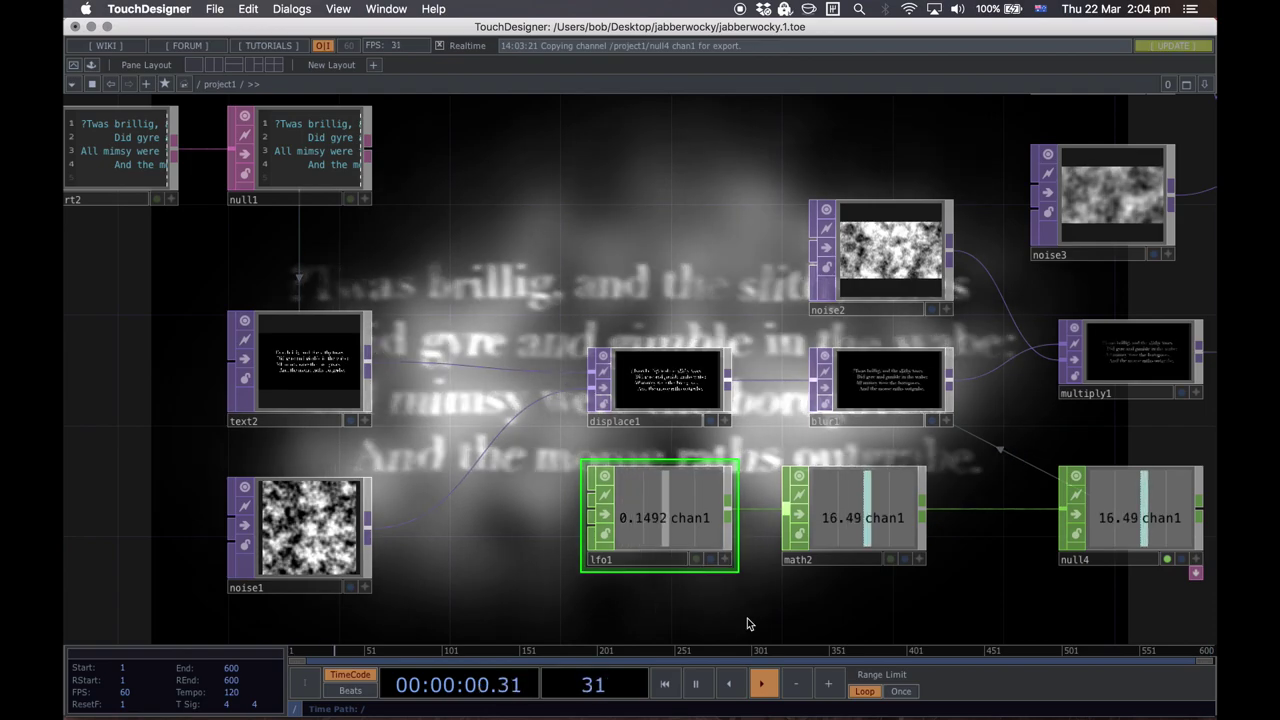
{"action": "scroll", "coordinate": [737, 603], "scroll_direction": "down", "scroll_amount": 4}
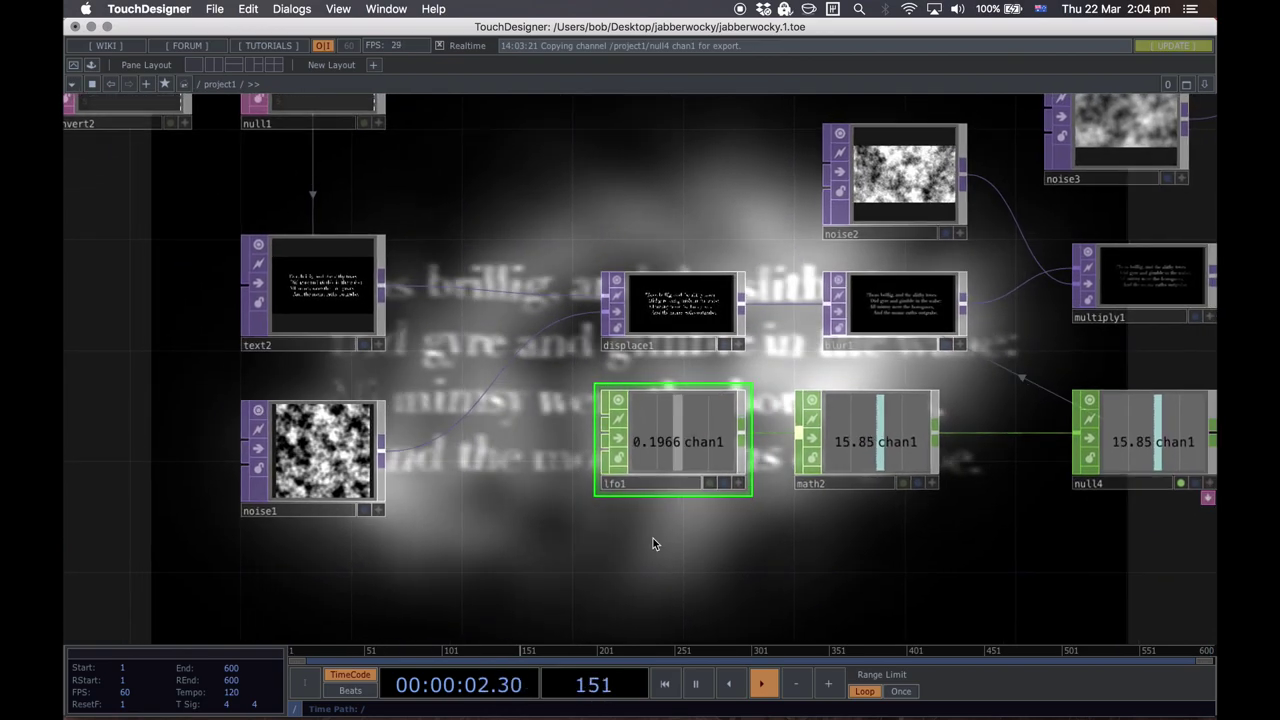
{"action": "key", "text": "Tab"}
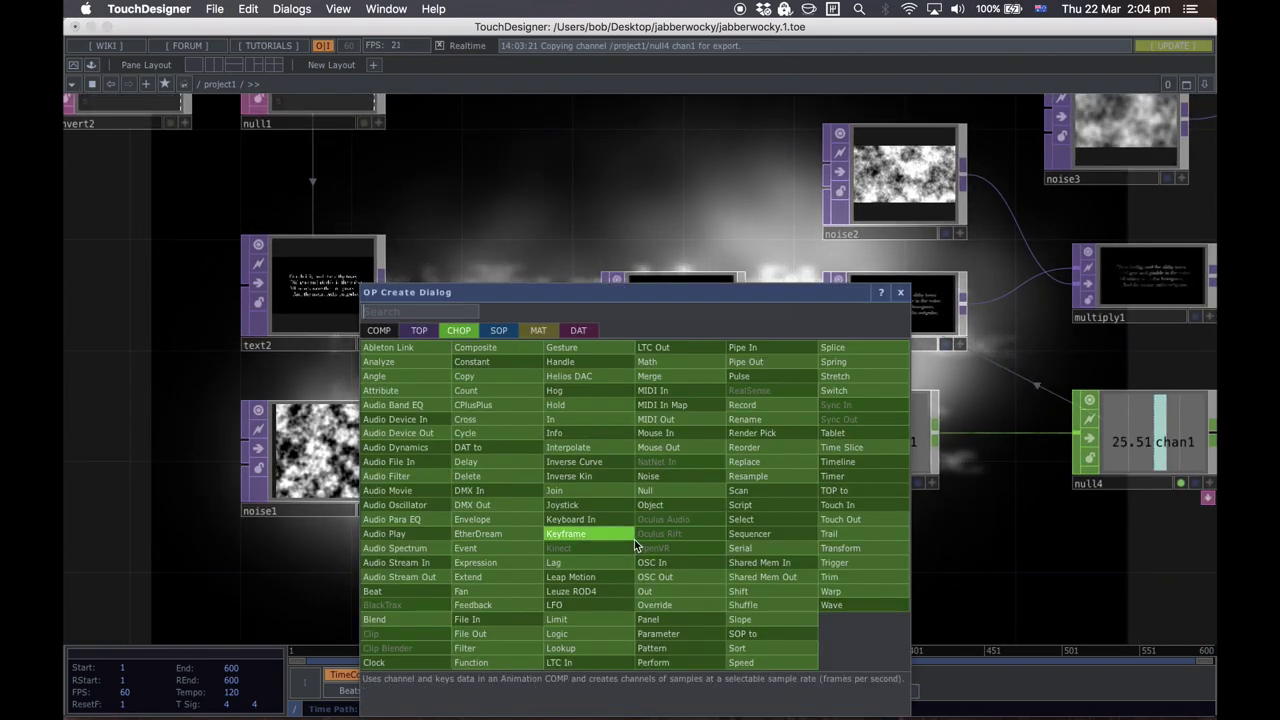
{"action": "type", "text": "noi"}
{"action": "left_click", "coordinate": [660, 476]}
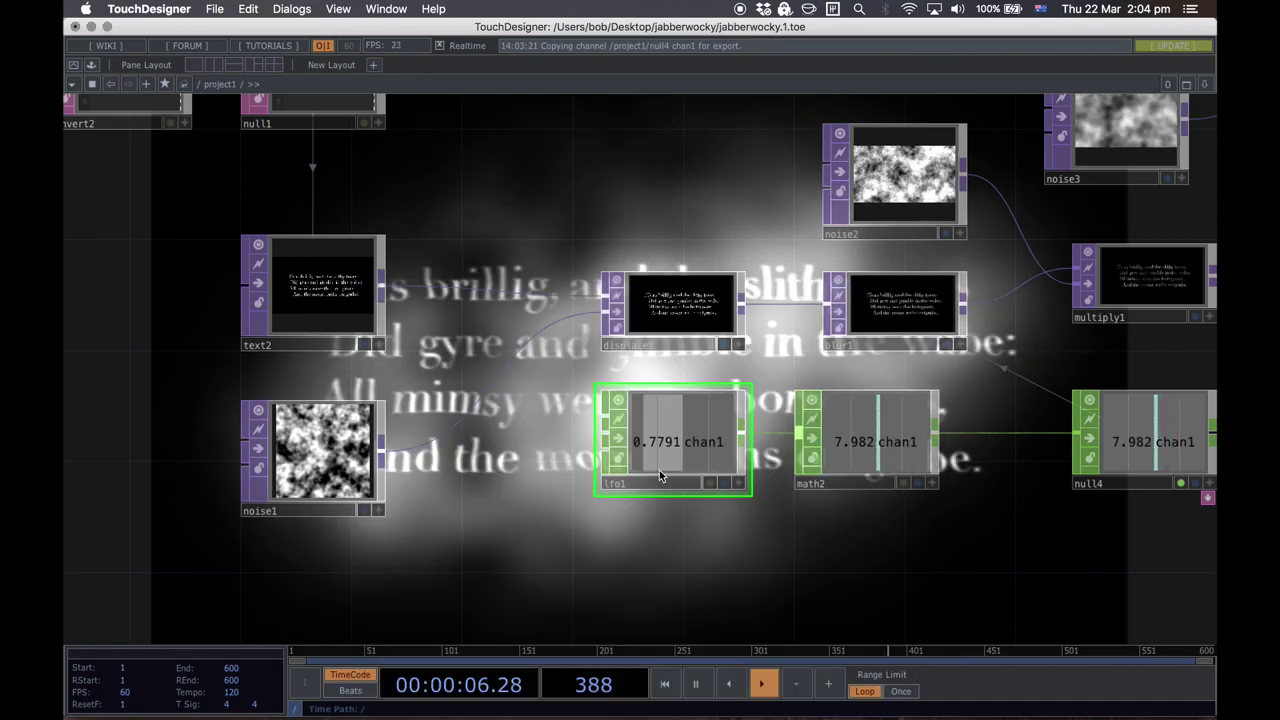
{"action": "left_click", "coordinate": [672, 580]}
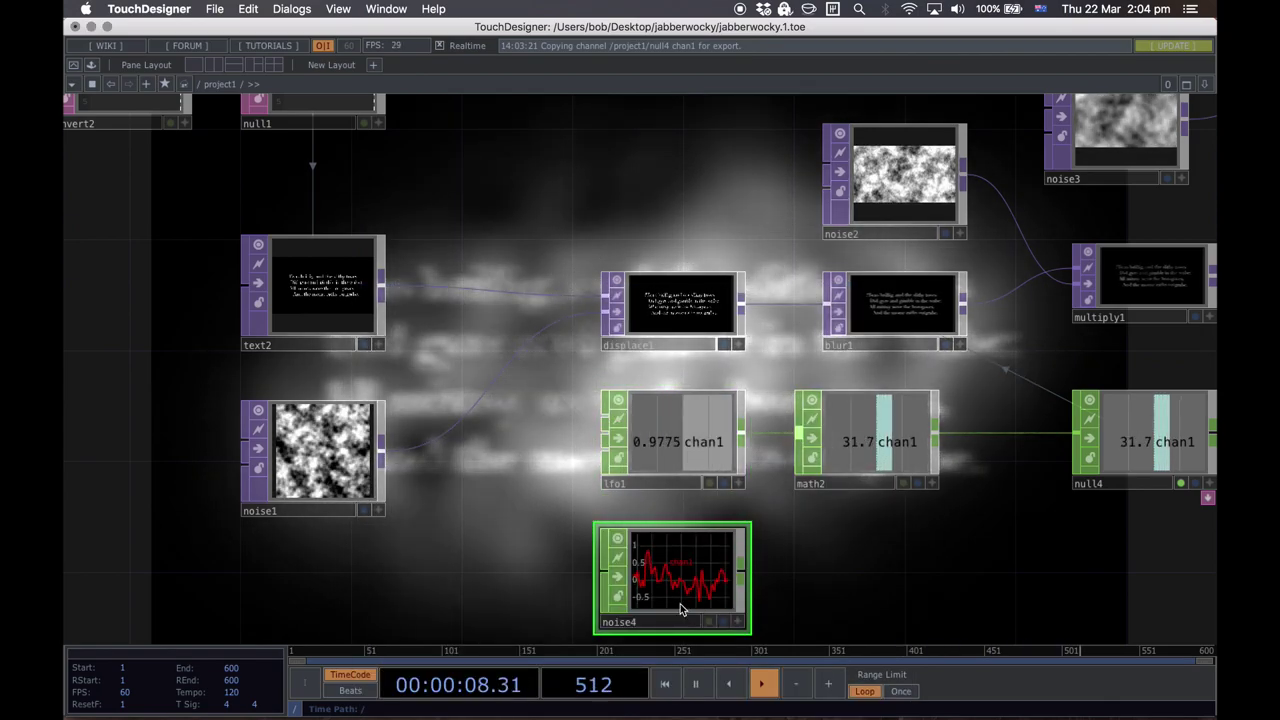
{"action": "scroll", "coordinate": [674, 590], "scroll_direction": "up", "scroll_amount": 2}
{"action": "scroll", "coordinate": [664, 590], "scroll_direction": "up", "scroll_amount": 1}
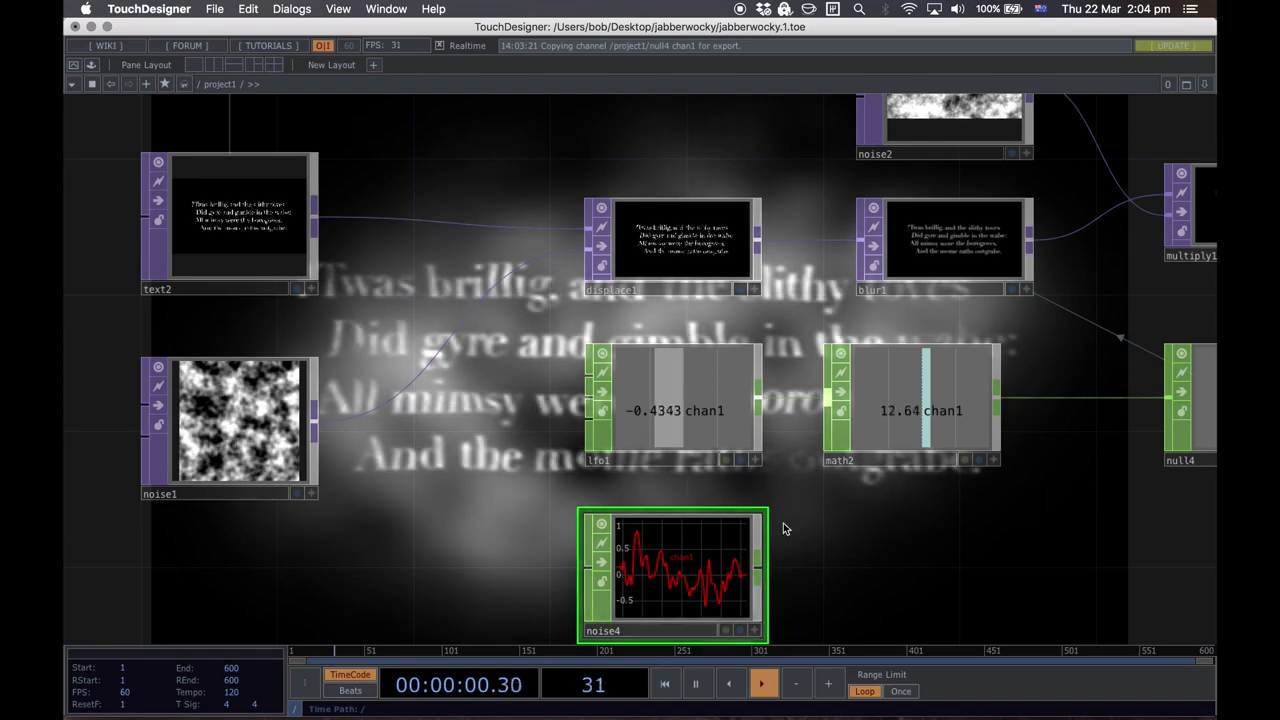
Step: Wire noise4's output into math2 as a second input alongside lfo1
{"action": "left_click_drag", "start_coordinate": [762, 568], "coordinate": [810, 428]}
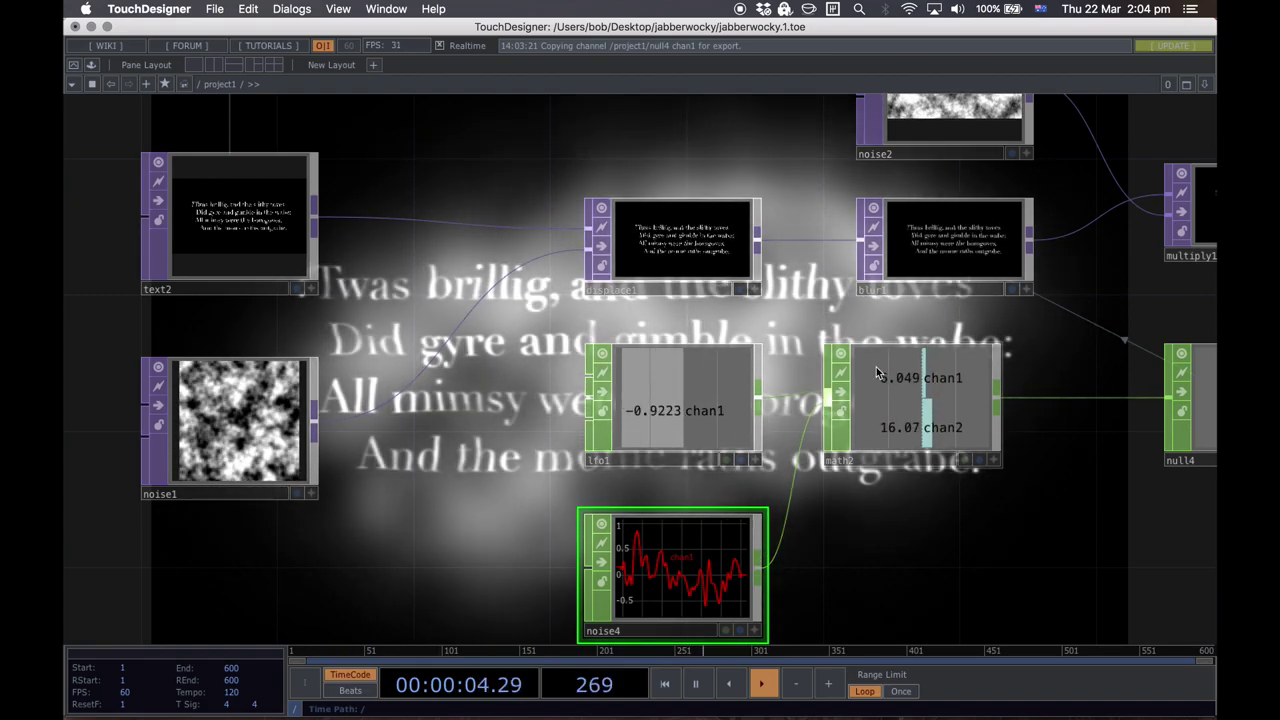
{"action": "left_click_drag", "start_coordinate": [865, 553], "coordinate": [531, 557]}
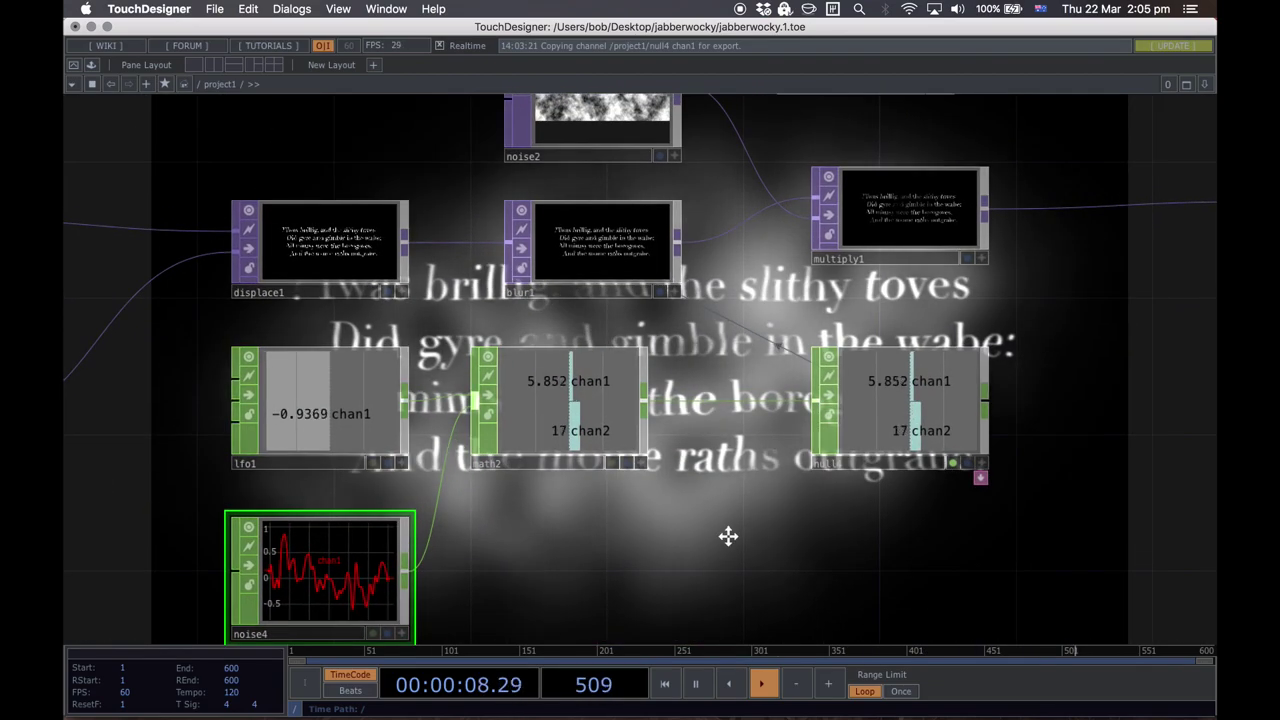
{"action": "left_click_drag", "start_coordinate": [728, 536], "coordinate": [730, 549]}
Step: Try Minimum as math2's Combine CHOPs mode, and switch the mode to Average
{"action": "key", "text": "p"}
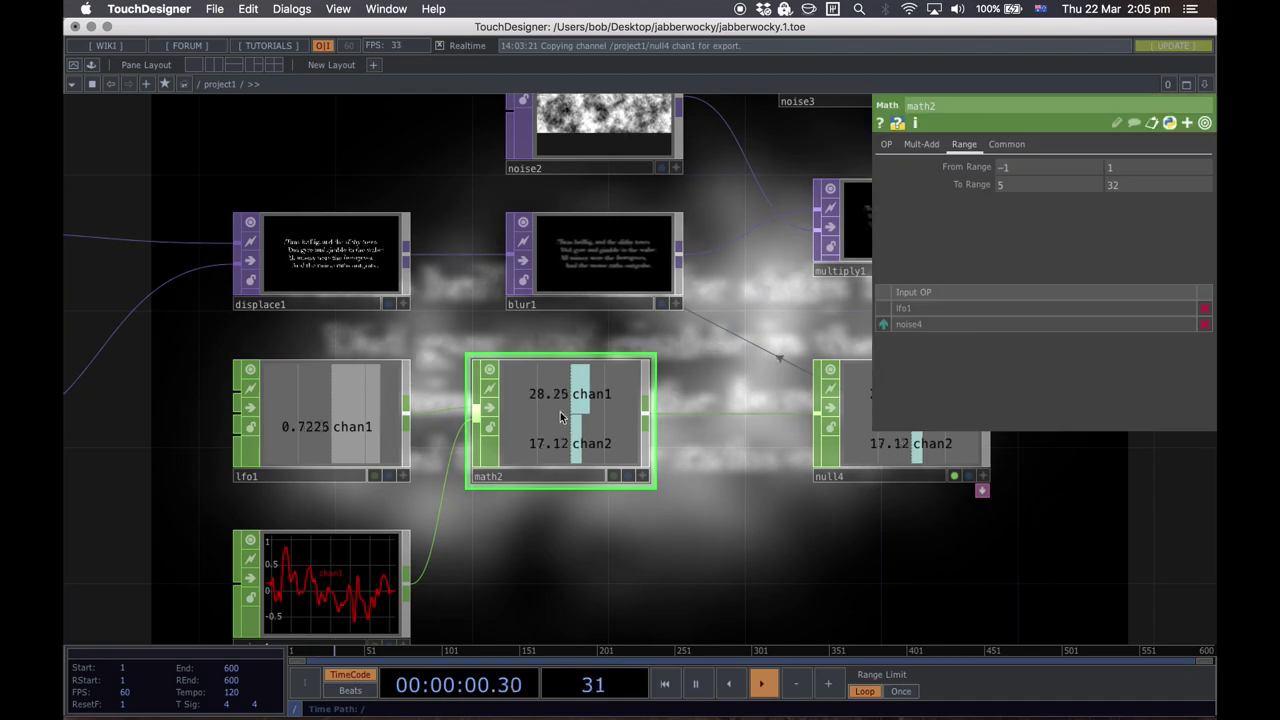
{"action": "left_click_drag", "start_coordinate": [418, 248], "coordinate": [568, 392]}
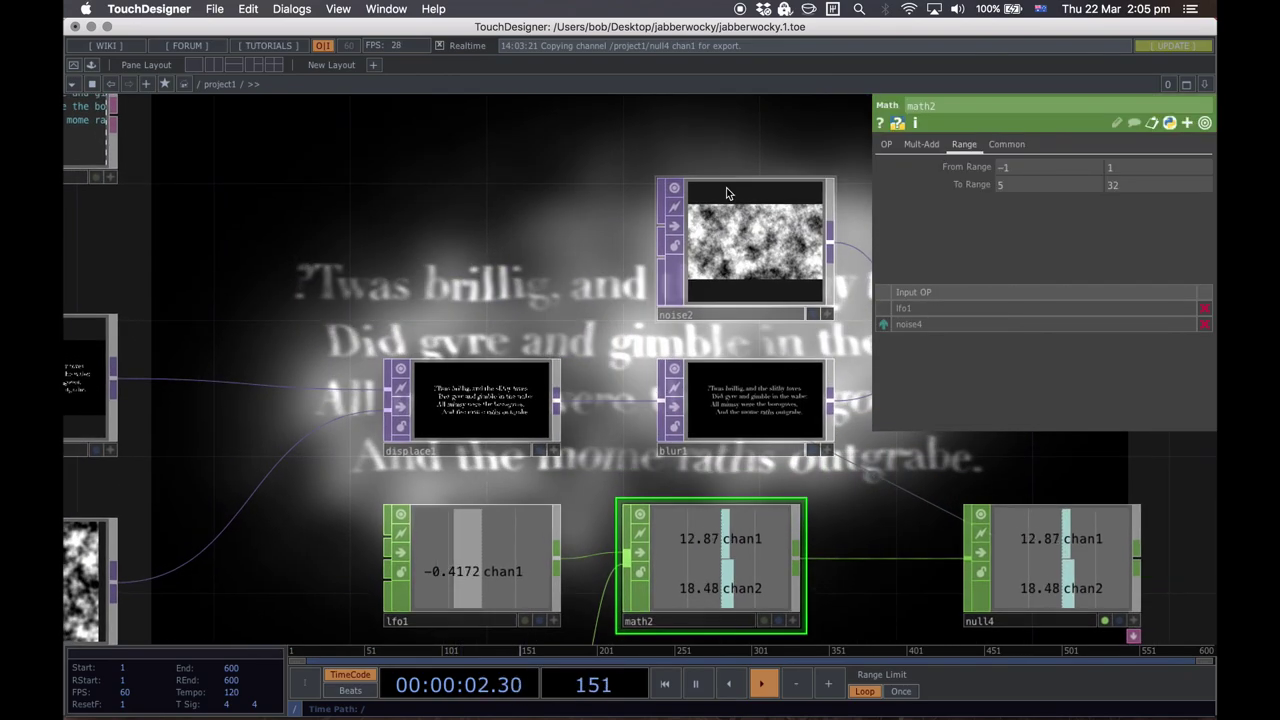
{"action": "left_click", "coordinate": [886, 144]}
{"action": "left_click_drag", "start_coordinate": [392, 180], "coordinate": [634, 243]}
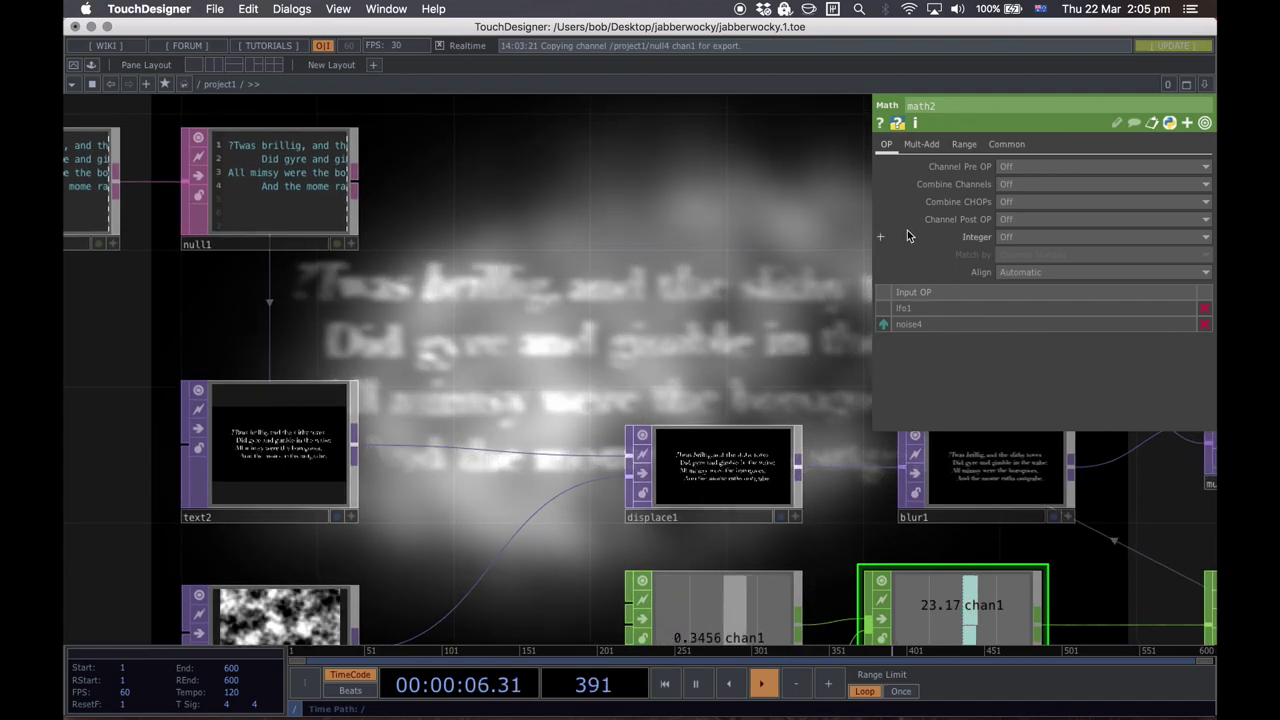
{"action": "left_click", "coordinate": [1012, 201]}
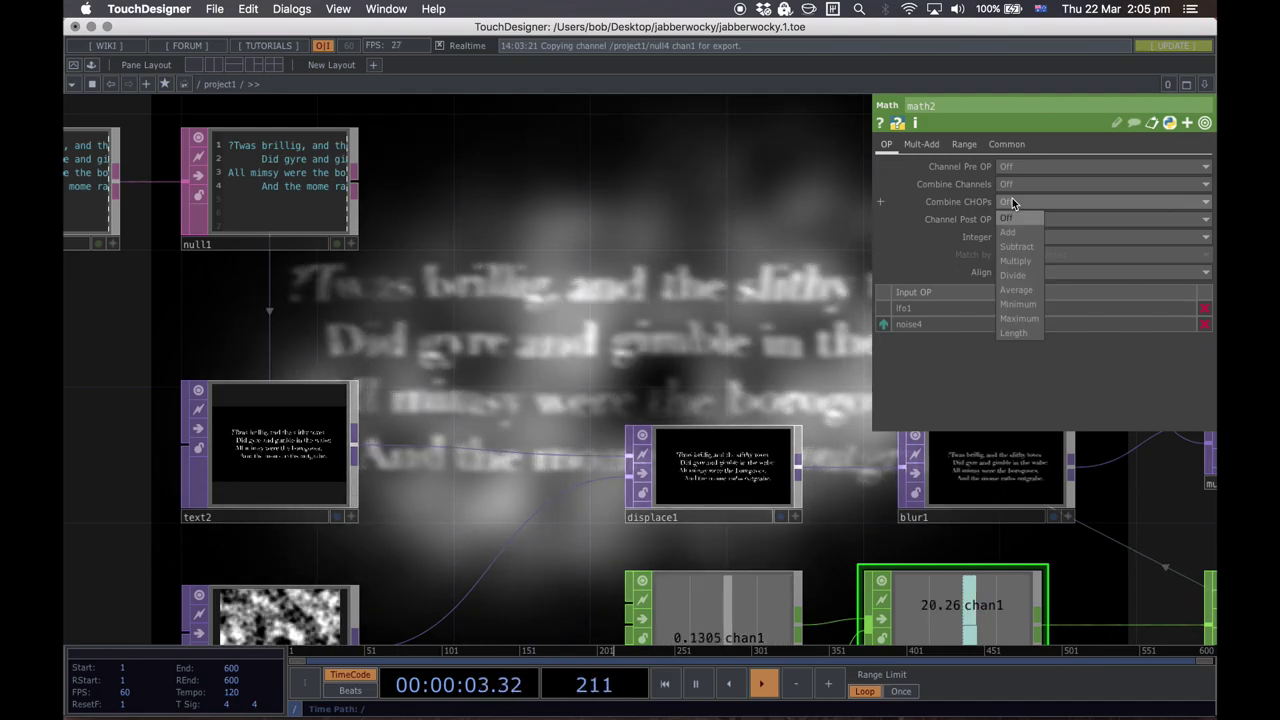
{"action": "left_click", "coordinate": [1016, 305]}
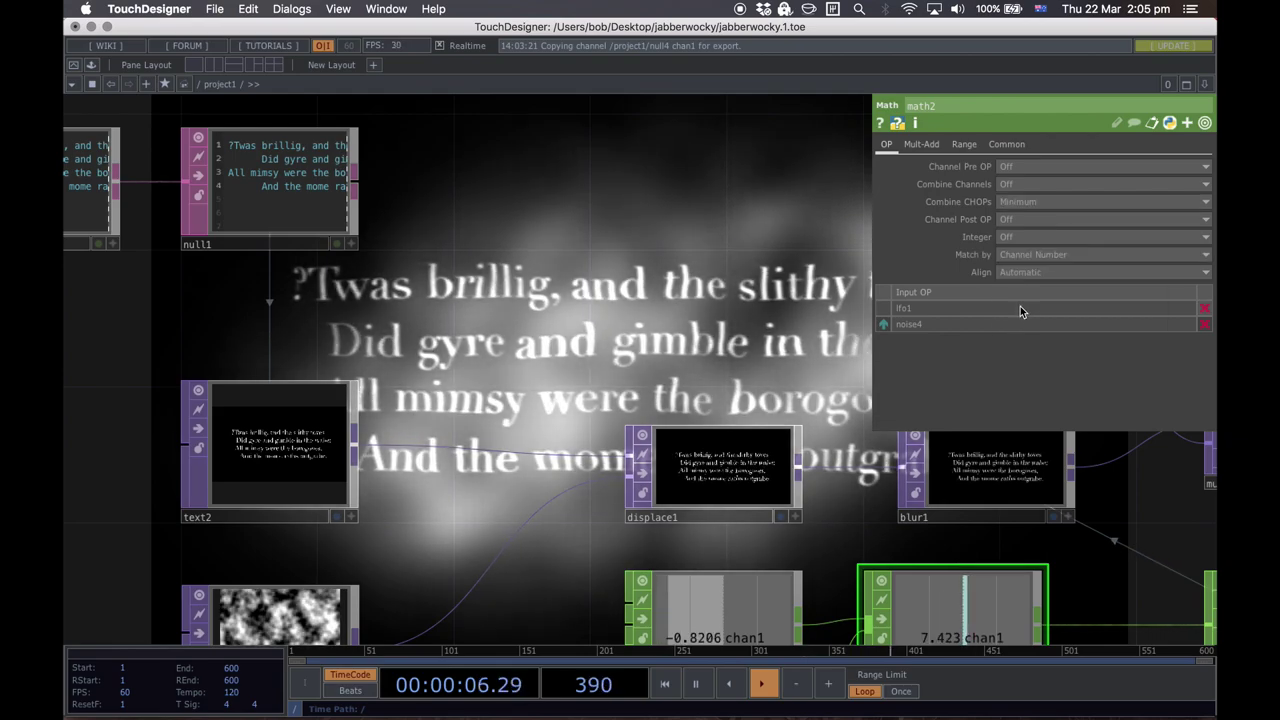
{"action": "left_click", "coordinate": [1020, 205]}
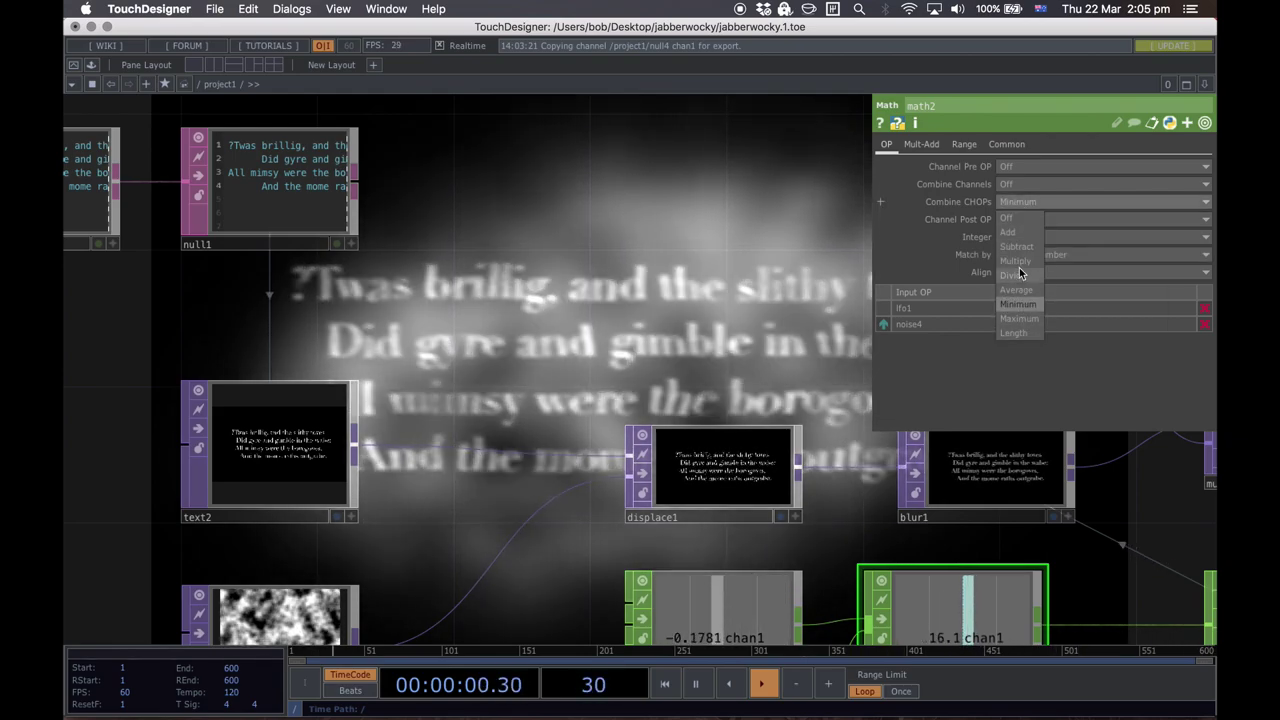
{"action": "left_click", "coordinate": [1017, 294]}
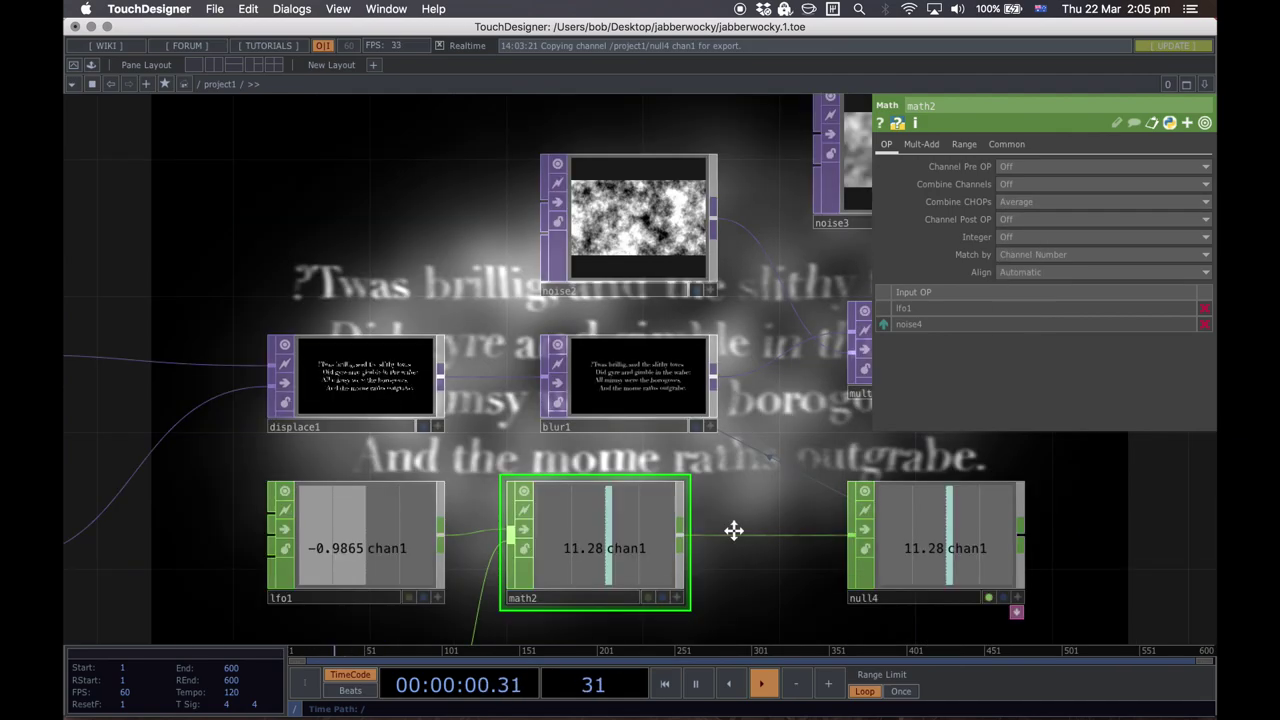
Step: Add a Trail CHOP beneath the gap between math2 and null4 and feed it from math2's output
{"action": "left_click_drag", "start_coordinate": [737, 549], "coordinate": [714, 520]}
{"action": "key", "text": "Tab"}
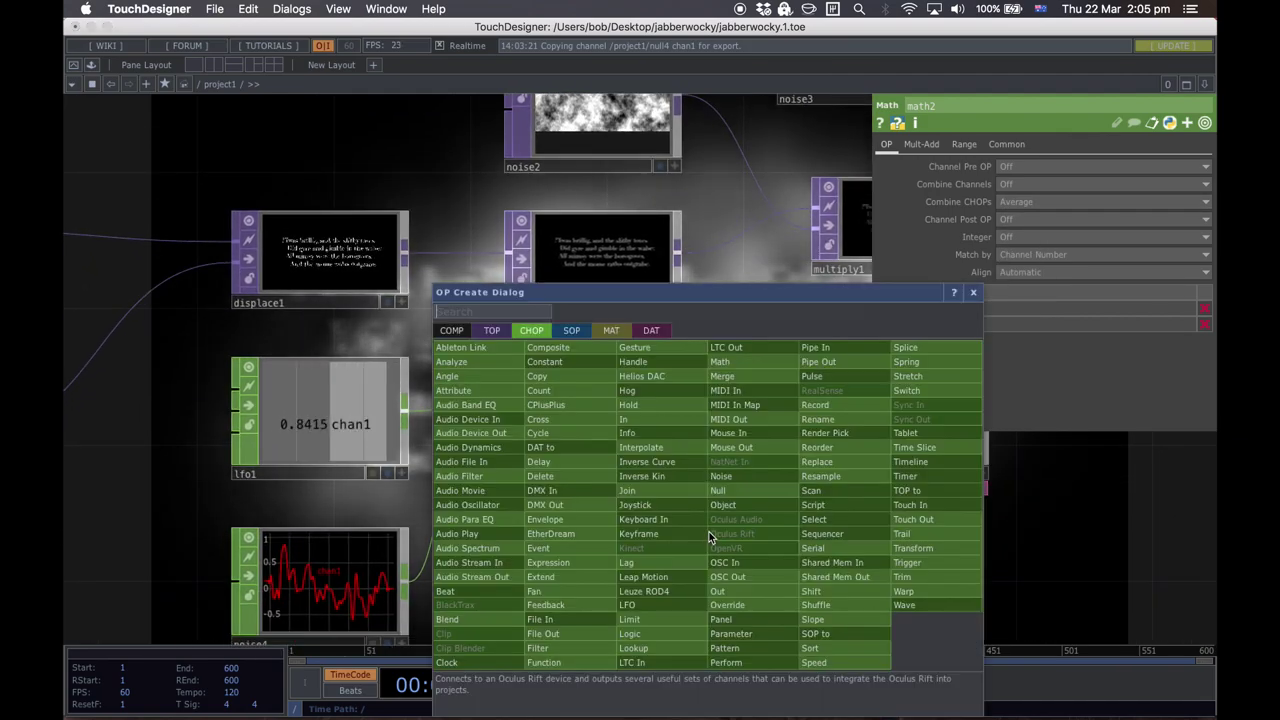
{"action": "type", "text": "tr"}
{"action": "left_click", "coordinate": [928, 538]}
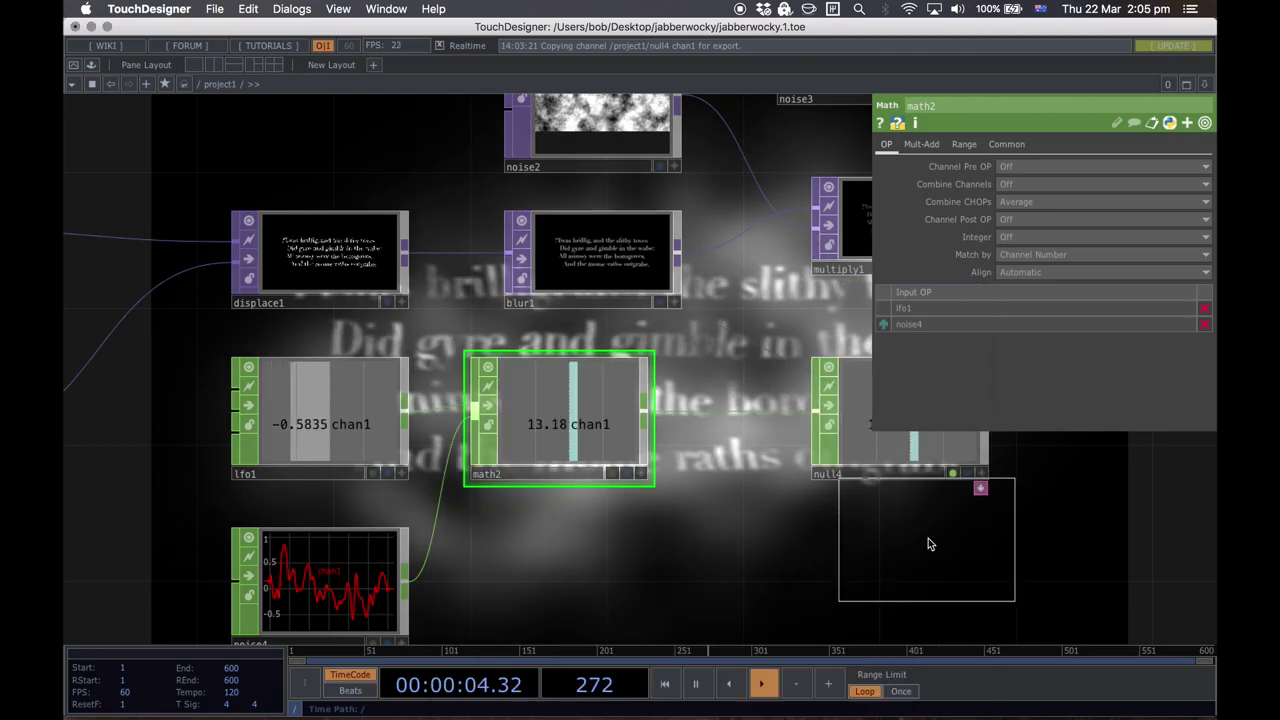
{"action": "left_click", "coordinate": [695, 582]}
{"action": "left_click_drag", "start_coordinate": [643, 410], "coordinate": [605, 555]}
{"action": "left_click_drag", "start_coordinate": [836, 615], "coordinate": [633, 548]}
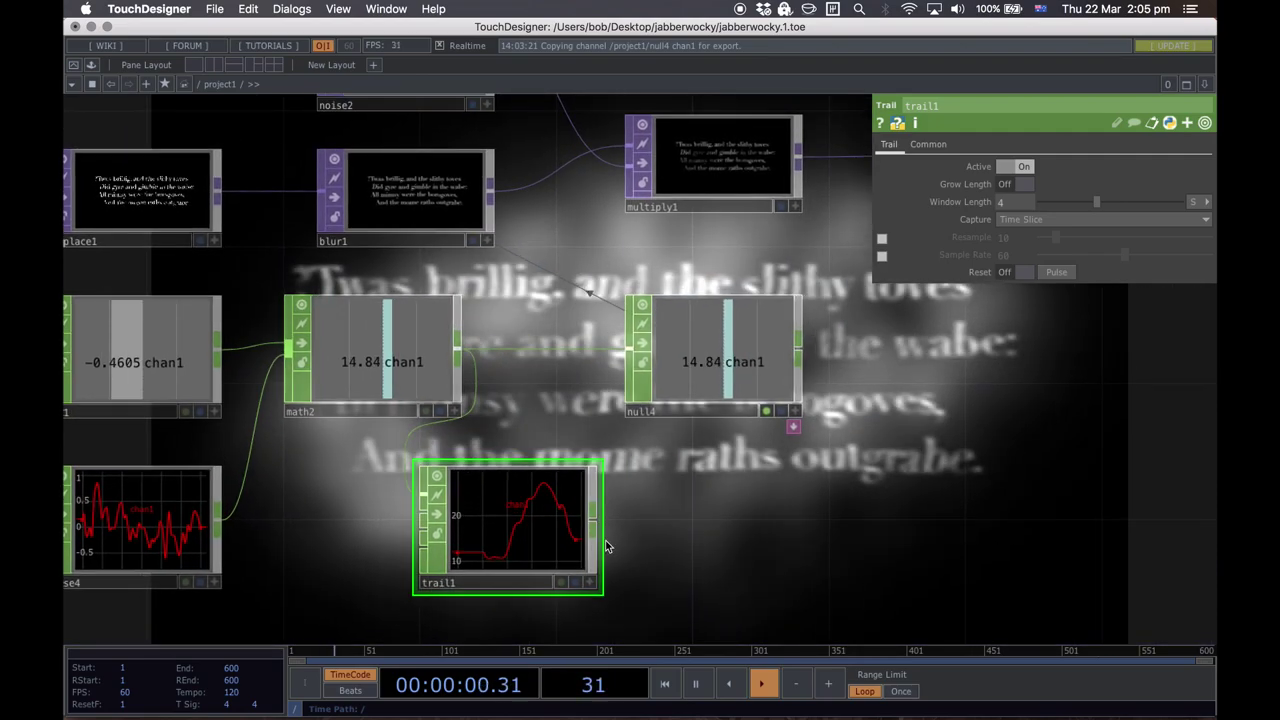
{"action": "left_click_drag", "start_coordinate": [305, 527], "coordinate": [346, 518]}
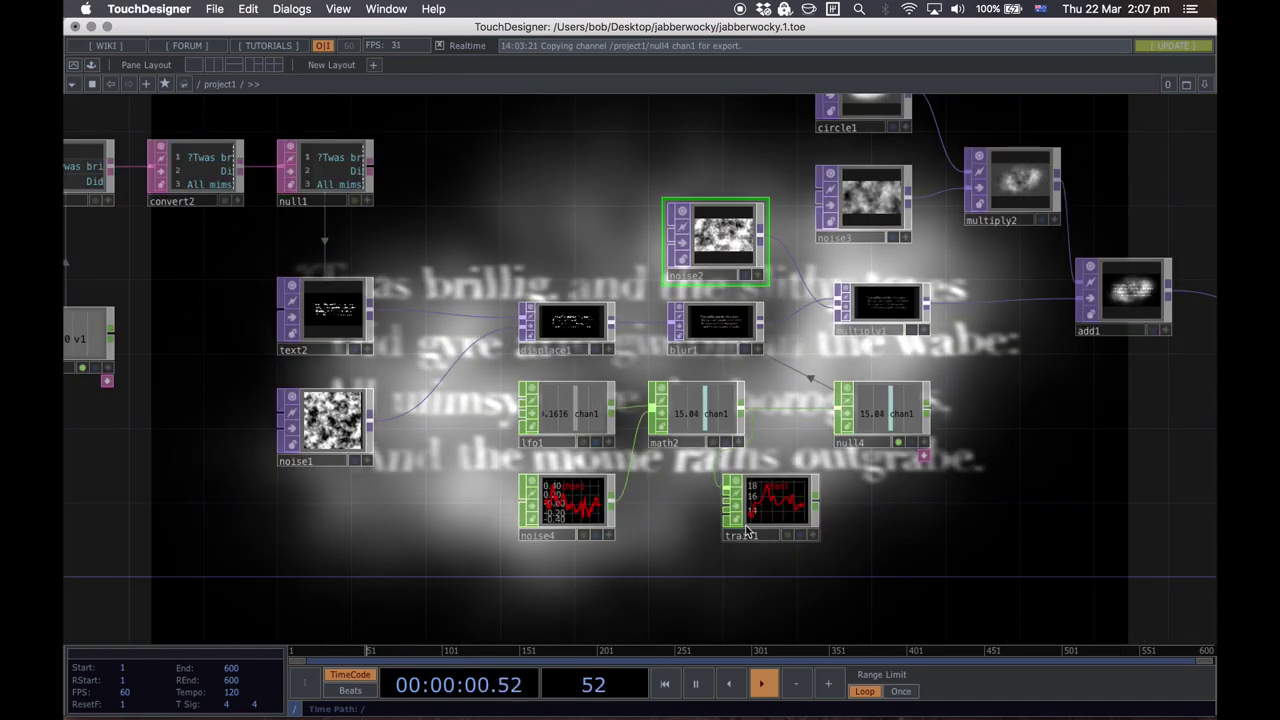
Step: Examine blur1's null4-driven Filter Size and math2's range and channel-combining settings
{"action": "scroll", "coordinate": [705, 505], "scroll_direction": "down", "scroll_amount": 3}
{"action": "scroll", "coordinate": [700, 505], "scroll_direction": "up", "scroll_amount": 8}
{"action": "left_click_drag", "start_coordinate": [647, 497], "coordinate": [560, 620]}
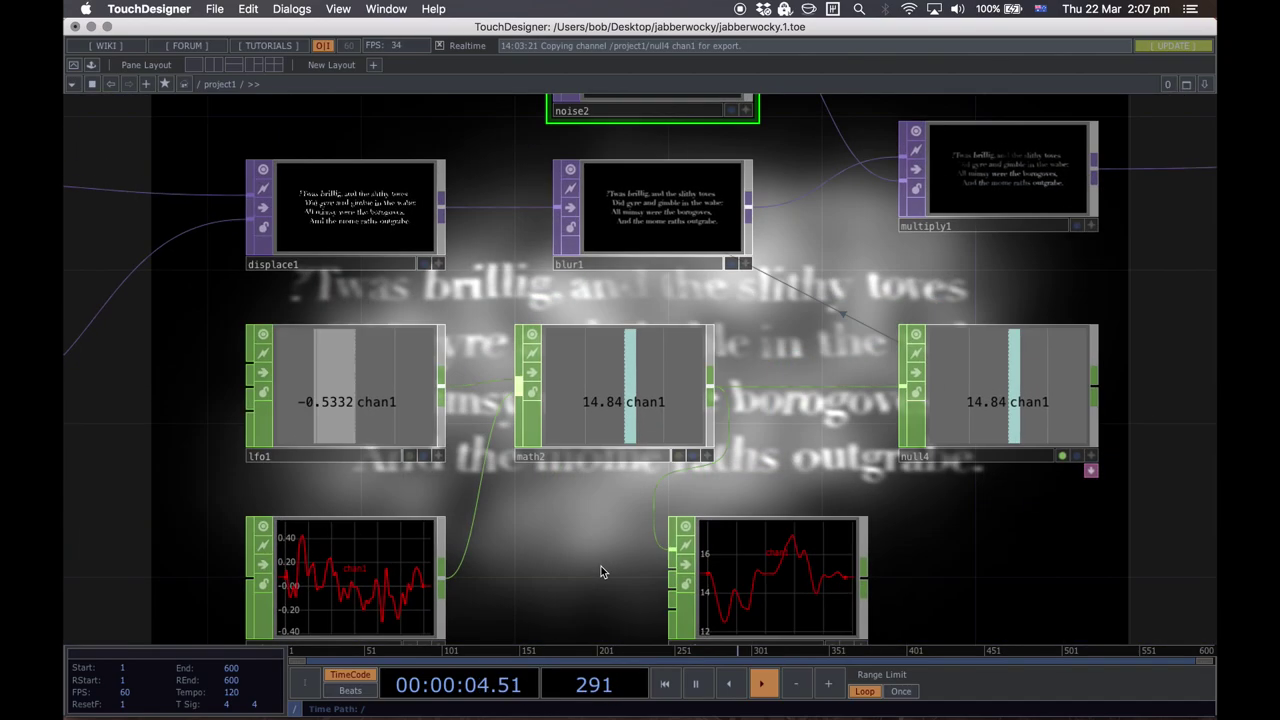
{"action": "scroll", "coordinate": [603, 568], "scroll_direction": "down", "scroll_amount": 3}
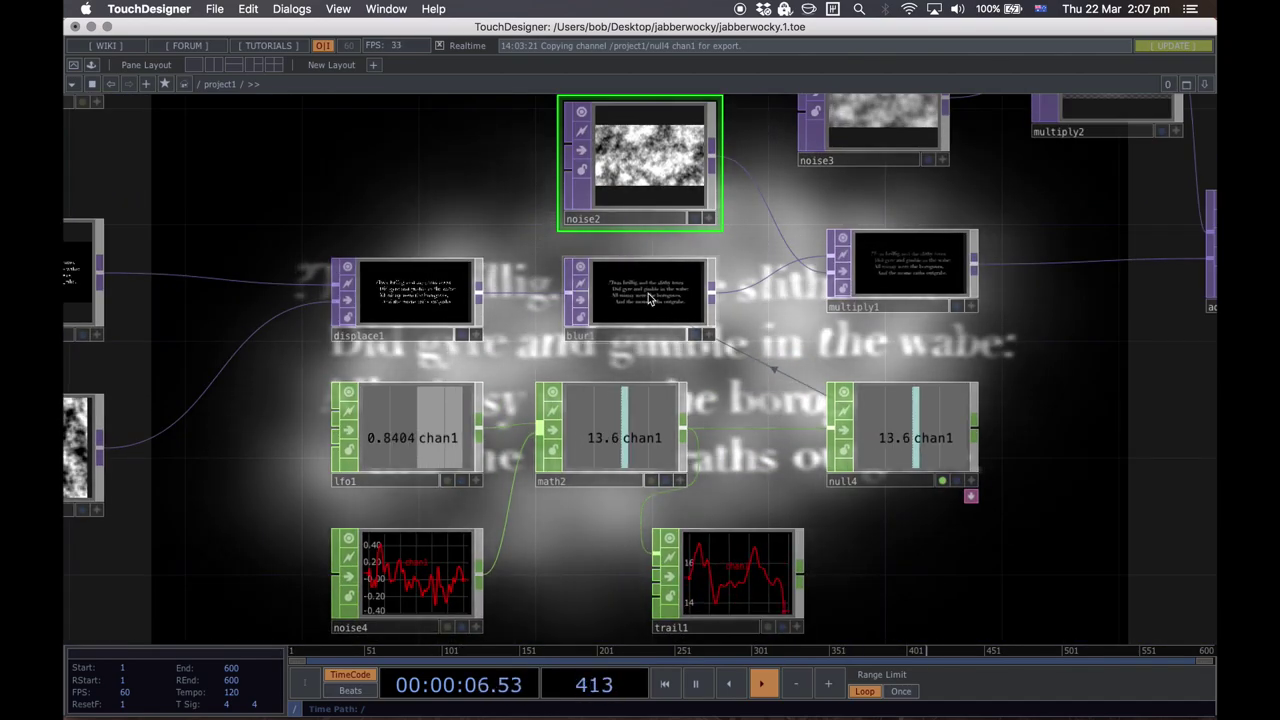
{"action": "left_click", "coordinate": [677, 298]}
{"action": "key", "text": "p"}
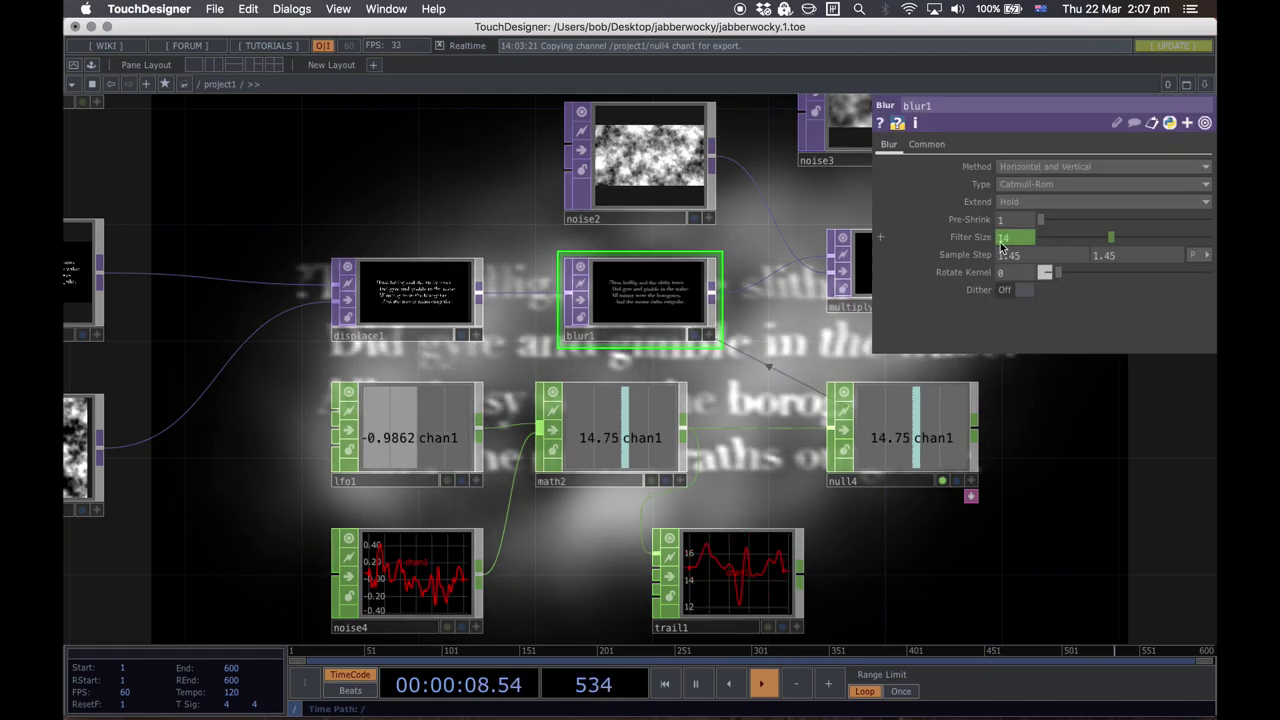
{"action": "left_click_drag", "start_coordinate": [306, 209], "coordinate": [638, 372]}
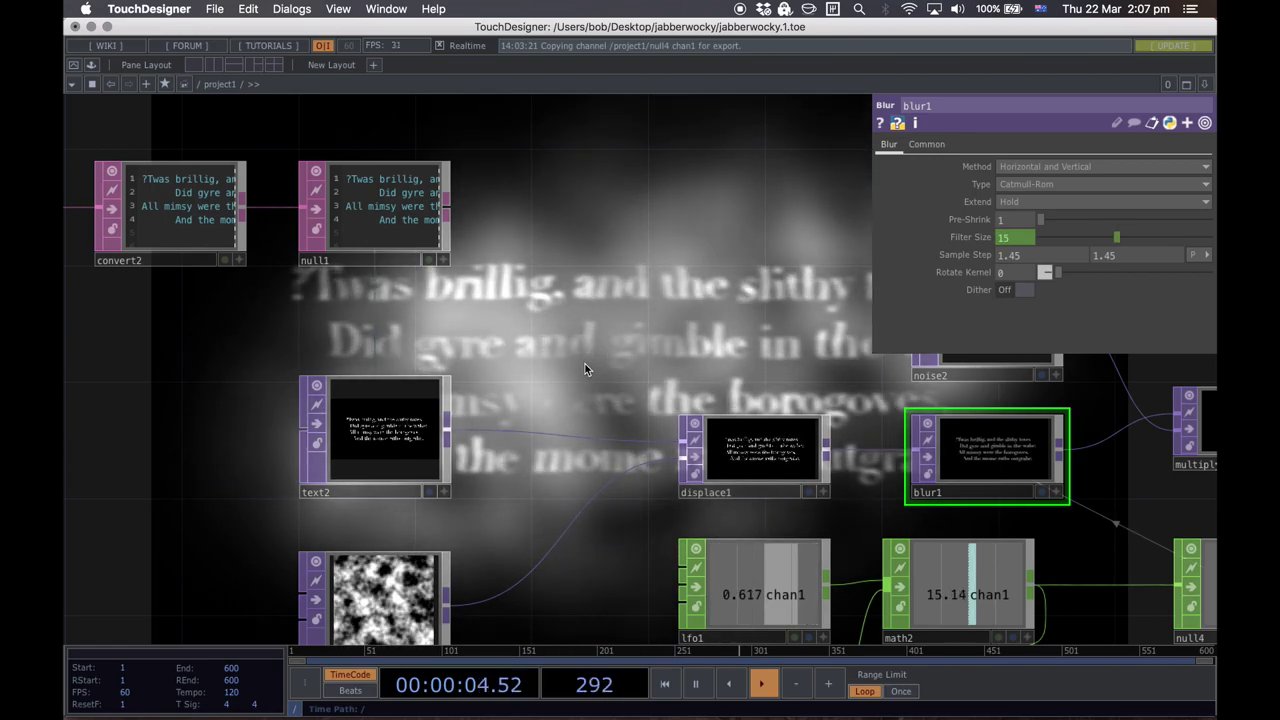
{"action": "left_click_drag", "start_coordinate": [583, 320], "coordinate": [569, 176]}
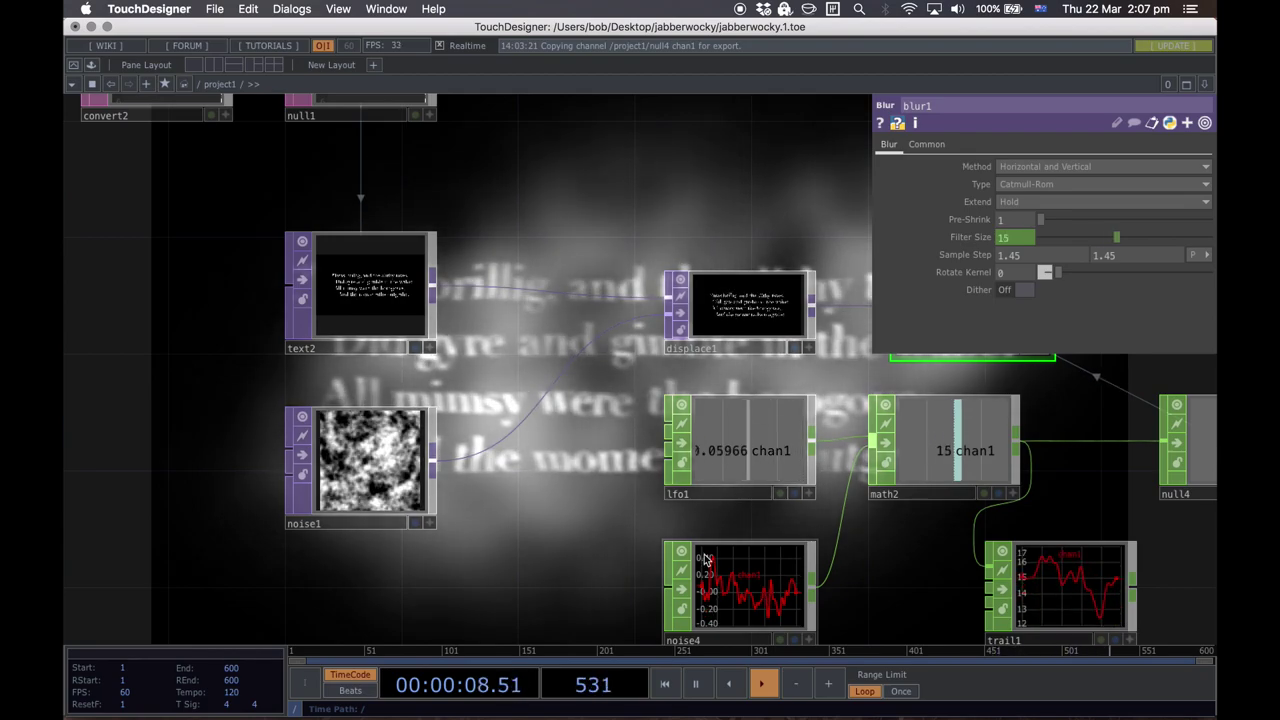
{"action": "left_click", "coordinate": [935, 452]}
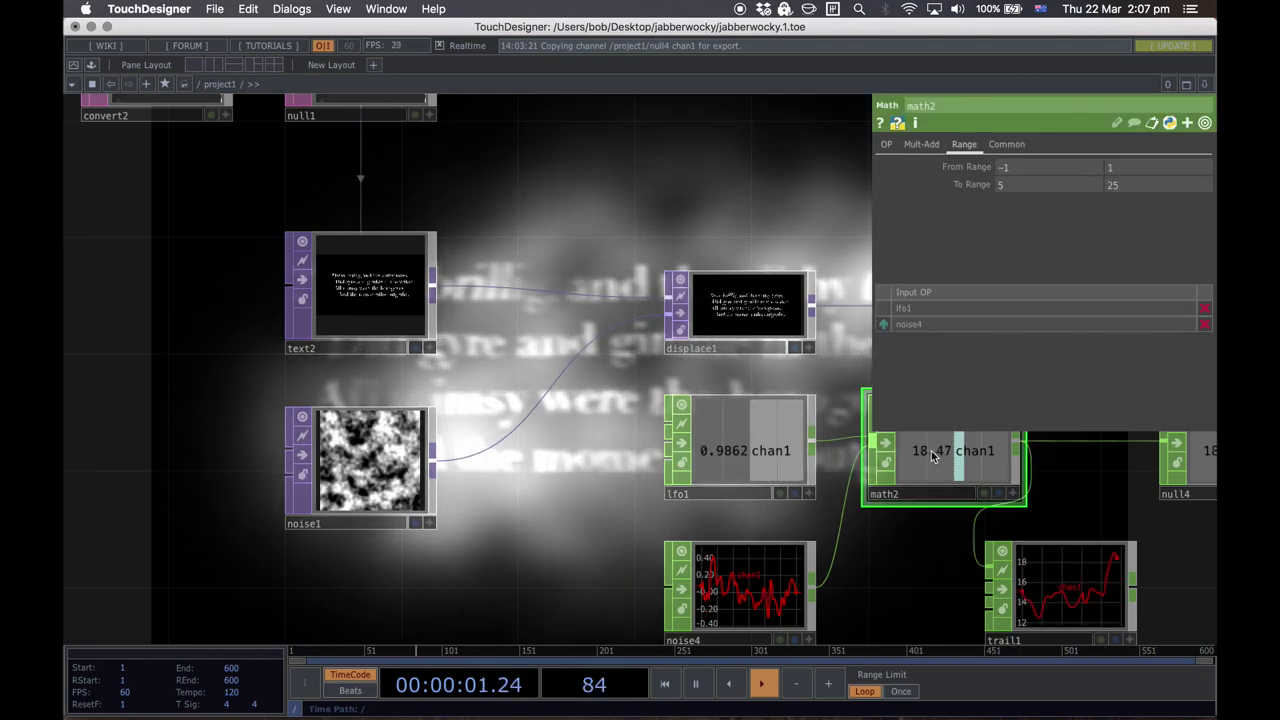
{"action": "left_click", "coordinate": [886, 144]}
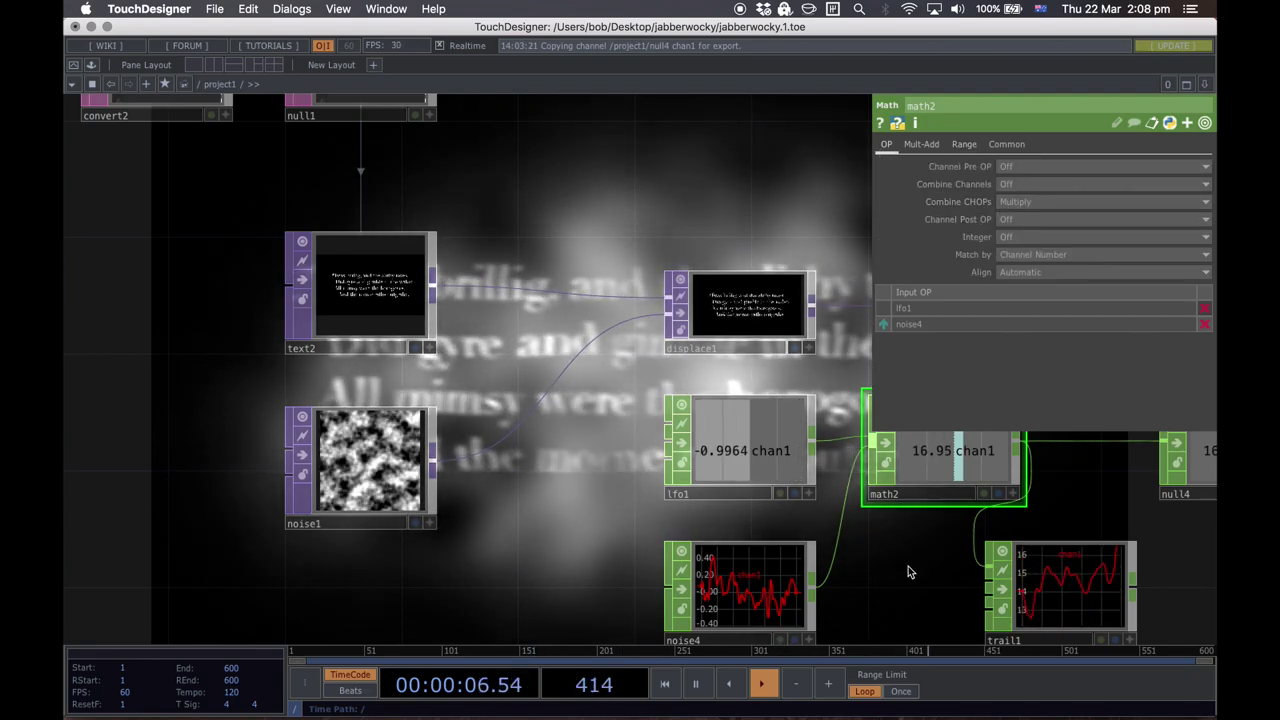
Step: Close the math2 parameters and delete the trail1 operator
{"action": "left_click_drag", "start_coordinate": [904, 575], "coordinate": [513, 505]}
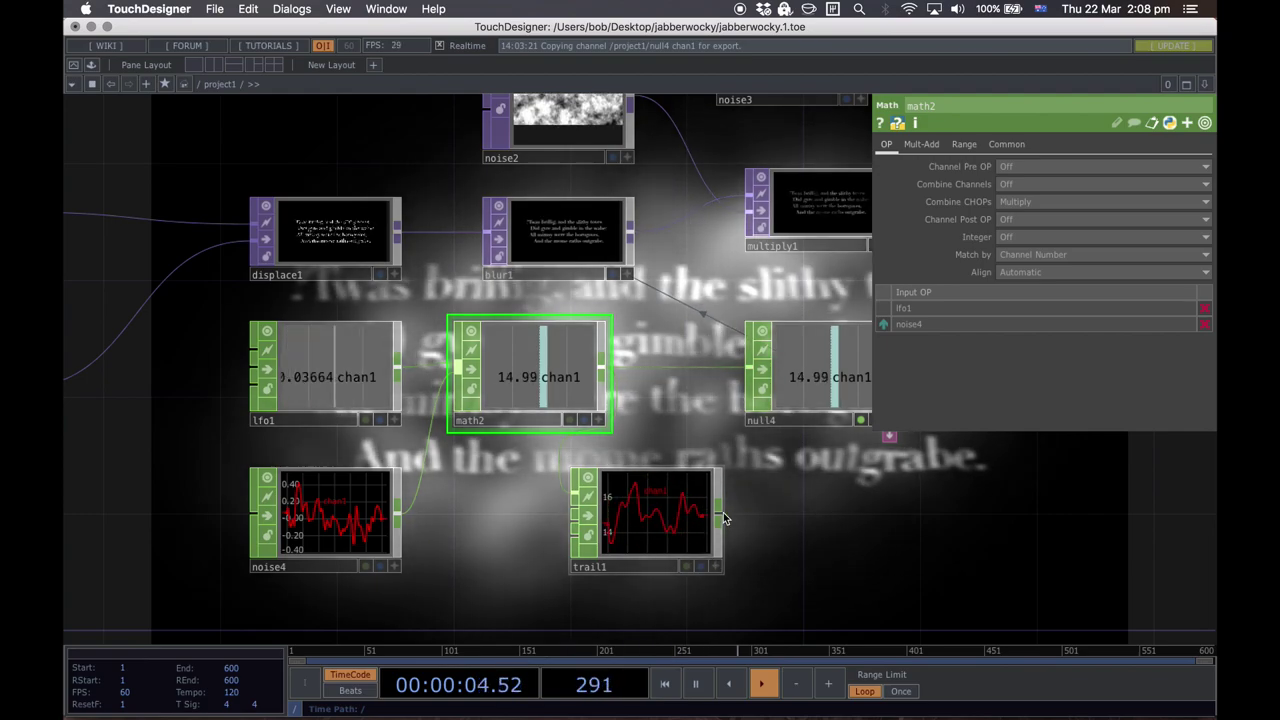
{"action": "key", "text": "p"}
{"action": "left_click", "coordinate": [666, 527]}
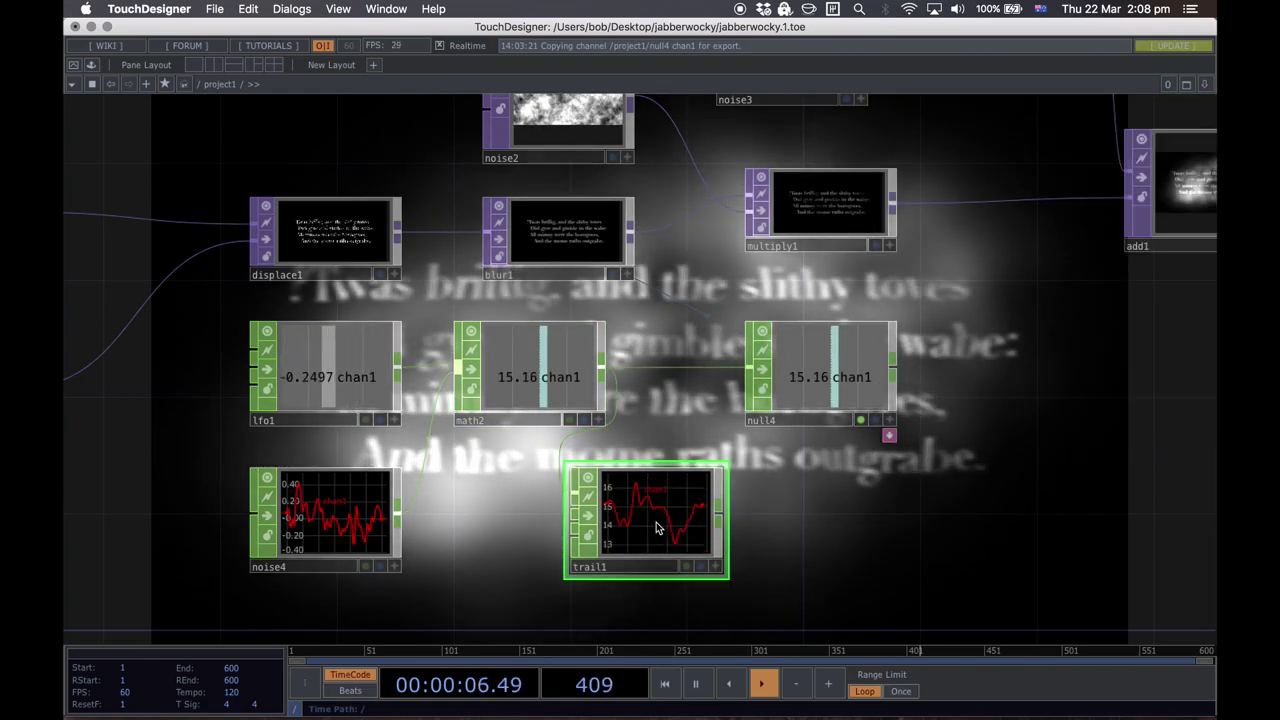
{"action": "key", "text": "Delete"}
Step: Rearrange lfo1, noise4, math2 and null4 into a compact group with null4 beneath blur1, and save the project
{"action": "left_click_drag", "start_coordinate": [627, 537], "coordinate": [753, 589]}
{"action": "left_click_drag", "start_coordinate": [966, 428], "coordinate": [834, 442]}
{"action": "scroll", "coordinate": [758, 529], "scroll_direction": "down", "scroll_amount": 3}
{"action": "left_click_drag", "start_coordinate": [837, 587], "coordinate": [497, 424]}
{"action": "left_click_drag", "start_coordinate": [807, 452], "coordinate": [697, 539]}
{"action": "left_click", "coordinate": [597, 400]}
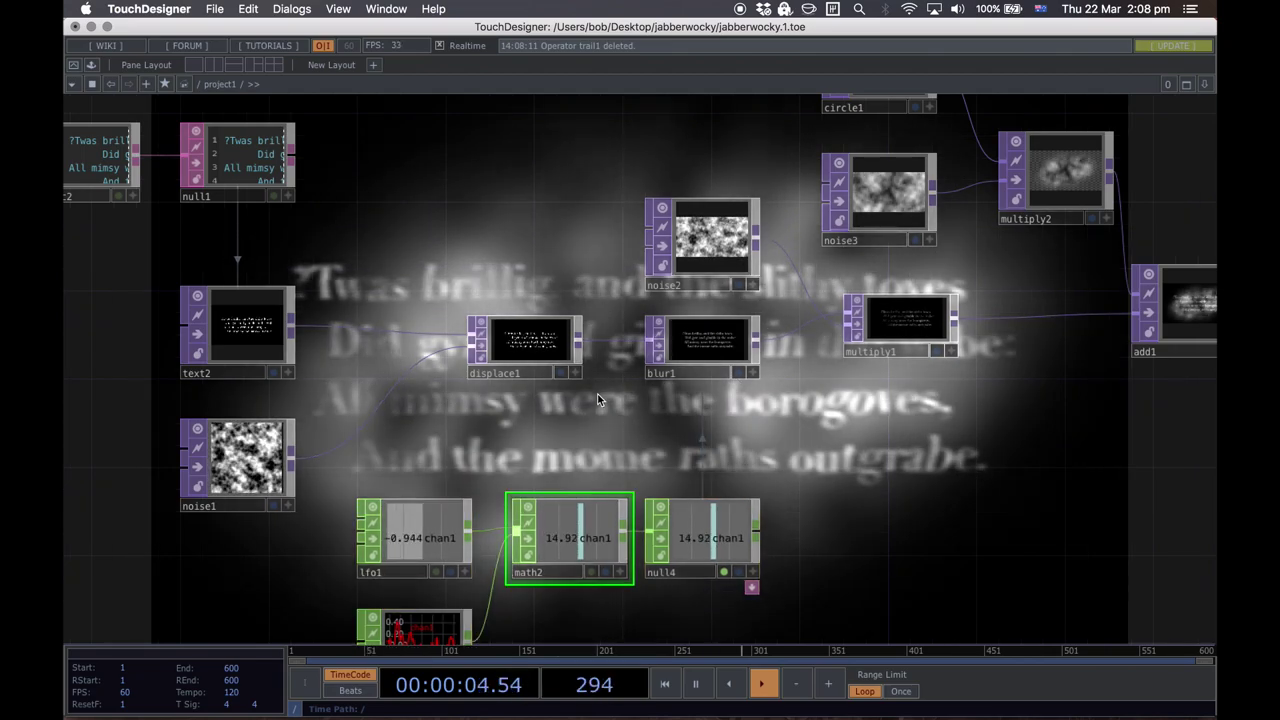
{"action": "key", "text": "ctrl+s"}
Step: Look over the whole network and examine the Next and Start buttons with their count1, math1 and null2 chain
{"action": "scroll", "coordinate": [597, 397], "scroll_direction": "down", "scroll_amount": 10}
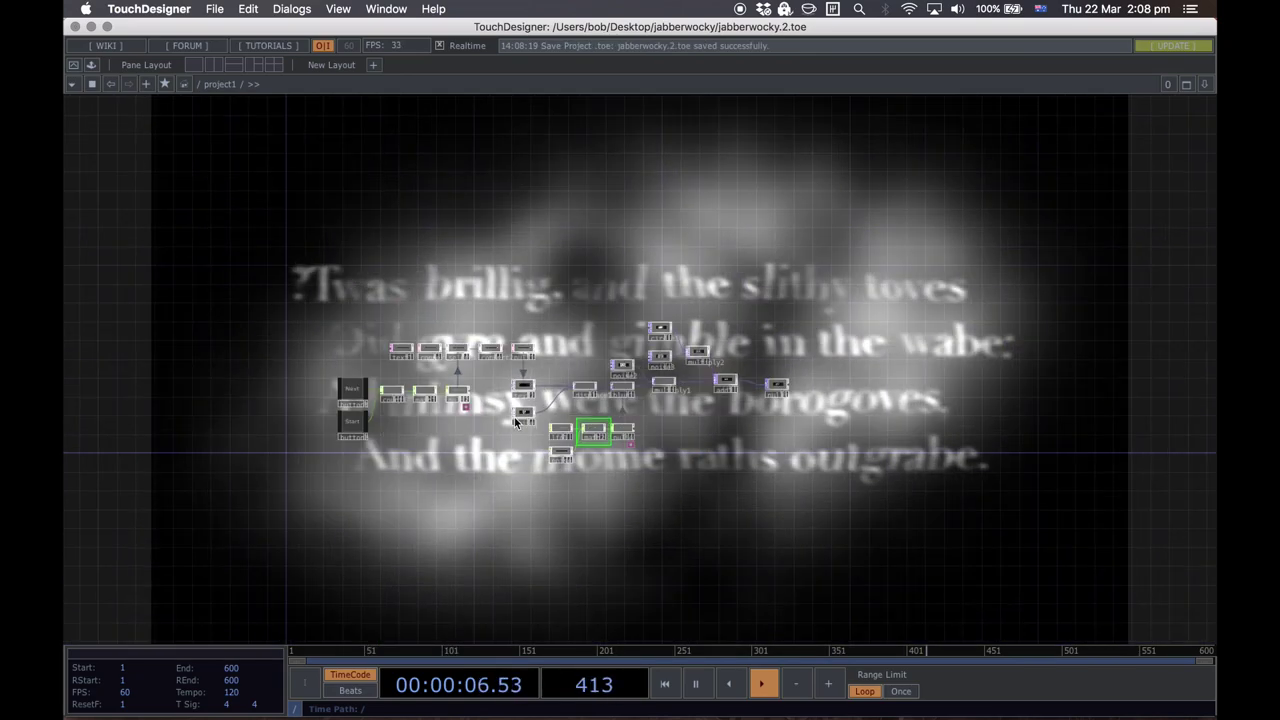
{"action": "scroll", "coordinate": [421, 458], "scroll_direction": "up", "scroll_amount": 2}
{"action": "left_click_drag", "start_coordinate": [414, 463], "coordinate": [497, 507]}
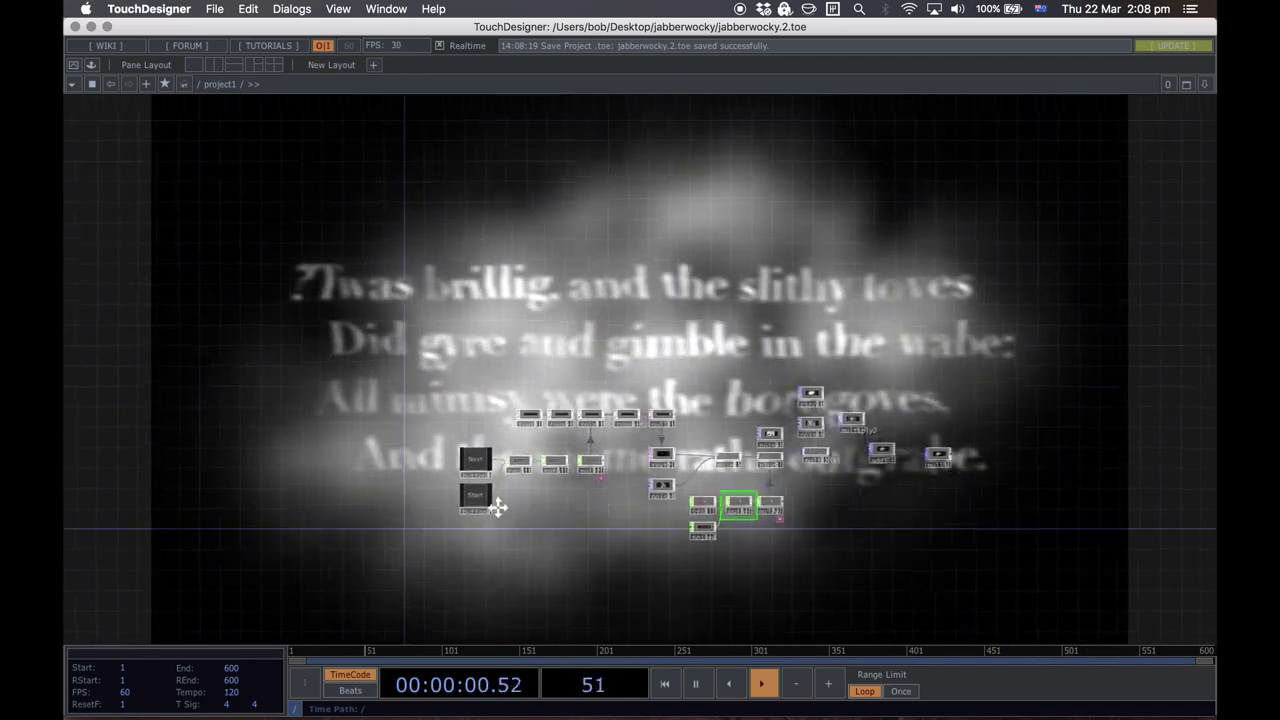
{"action": "scroll", "coordinate": [505, 457], "scroll_direction": "up", "scroll_amount": 5}
{"action": "mouse_move", "coordinate": [553, 457]}
{"action": "left_mouse_down"}
{"action": "mouse_move", "coordinate": [645, 574]}
{"action": "mouse_move", "coordinate": [451, 632]}
{"action": "left_mouse_up"}
{"action": "mouse_move", "coordinate": [642, 362]}
{"action": "left_mouse_down"}
{"action": "mouse_move", "coordinate": [597, 371]}
{"action": "mouse_move", "coordinate": [582, 516]}
{"action": "left_mouse_up"}
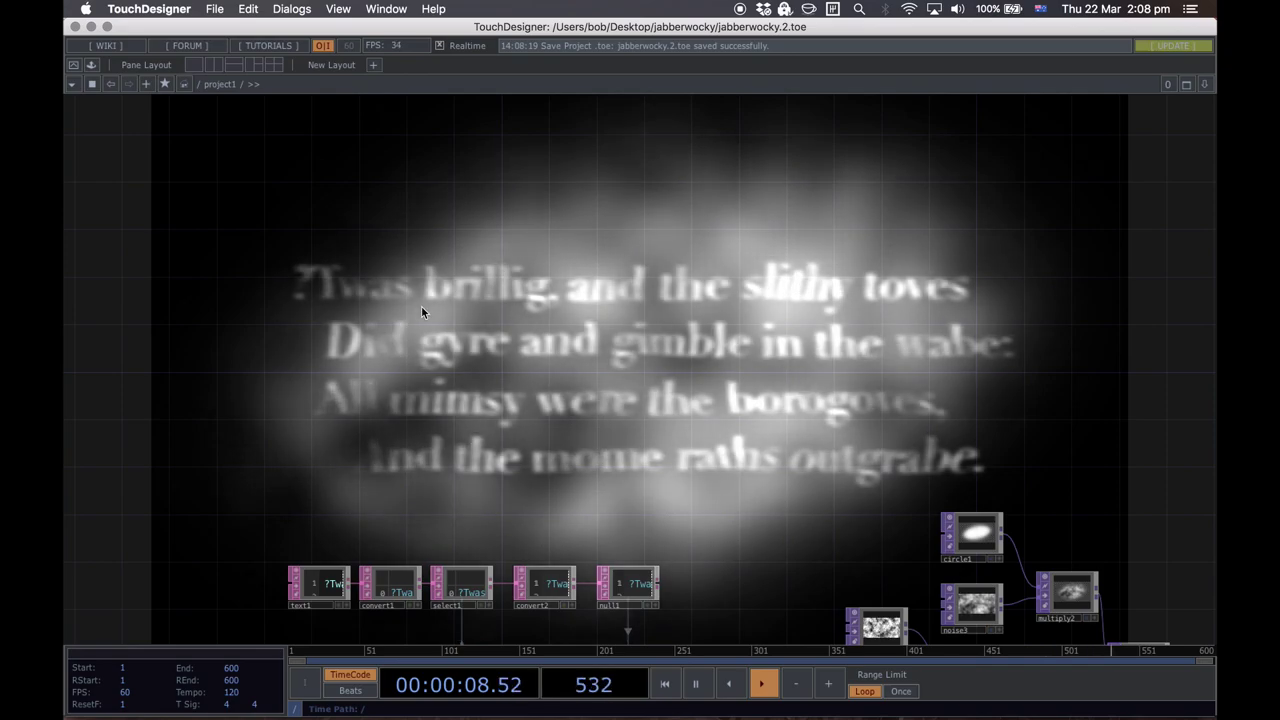
{"action": "left_click_drag", "start_coordinate": [469, 411], "coordinate": [928, 173]}
{"action": "left_click_drag", "start_coordinate": [548, 347], "coordinate": [657, 305]}
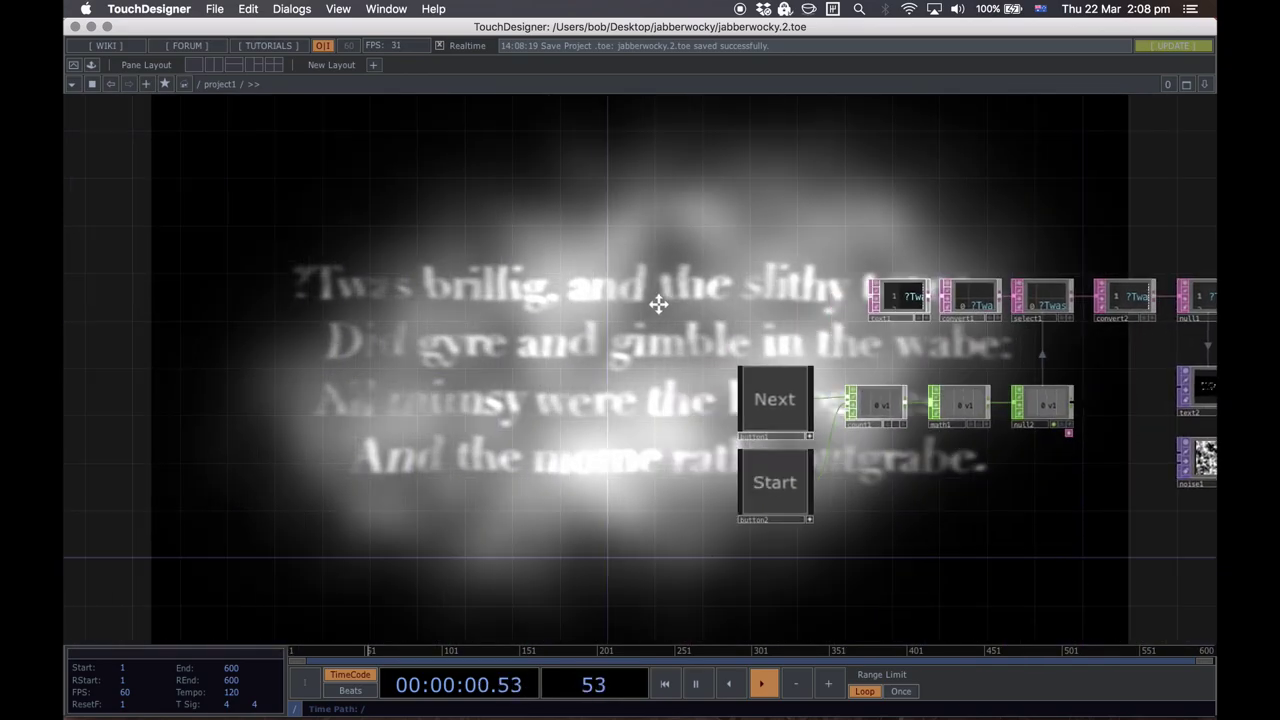
{"action": "scroll", "coordinate": [657, 305], "scroll_direction": "left", "scroll_amount": 10}
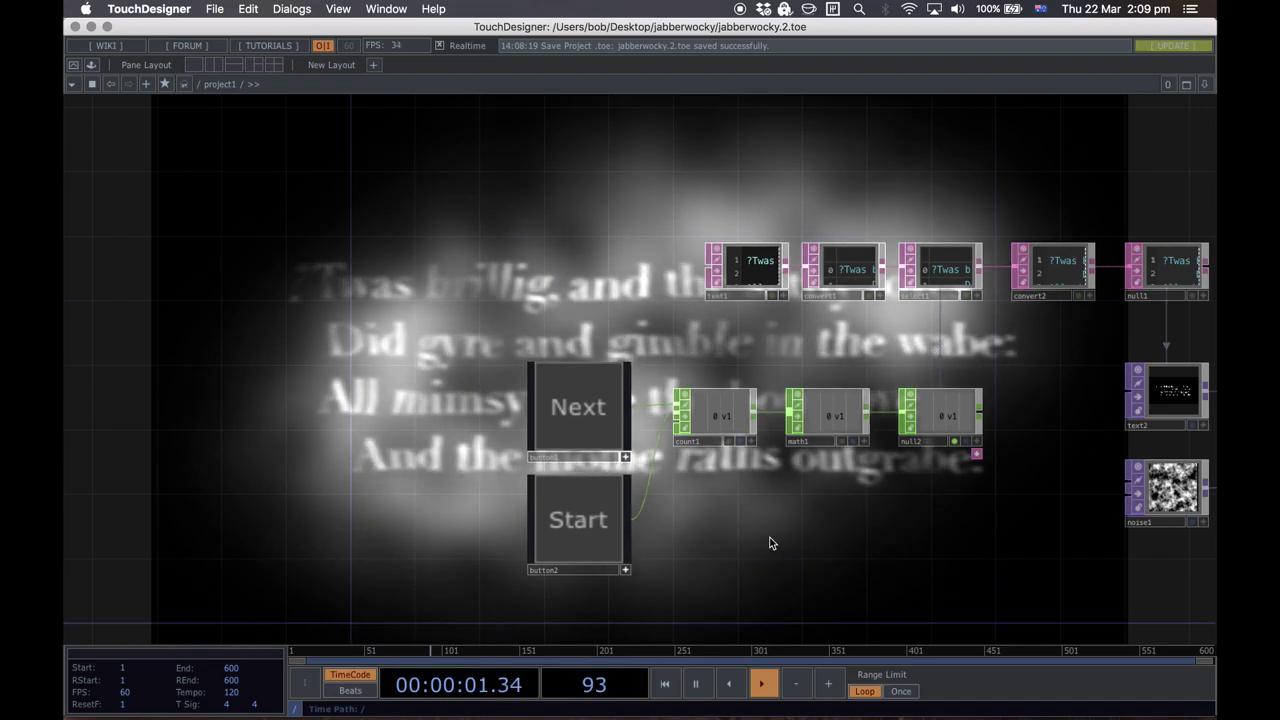
{"action": "left_click_drag", "start_coordinate": [740, 518], "coordinate": [660, 540]}
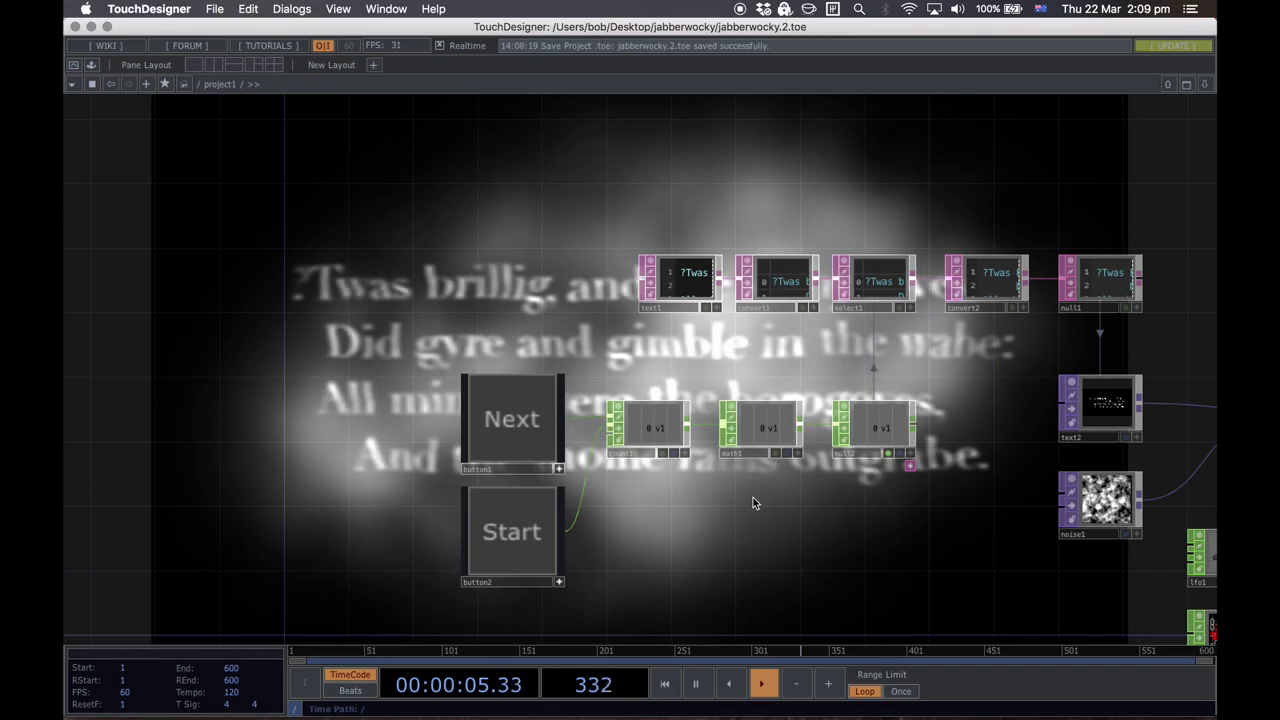
Step: Add a Trigger CHOP below count1 and math1 and open its Sustain parameters
{"action": "scroll", "coordinate": [700, 510], "scroll_direction": "up", "scroll_amount": 4}
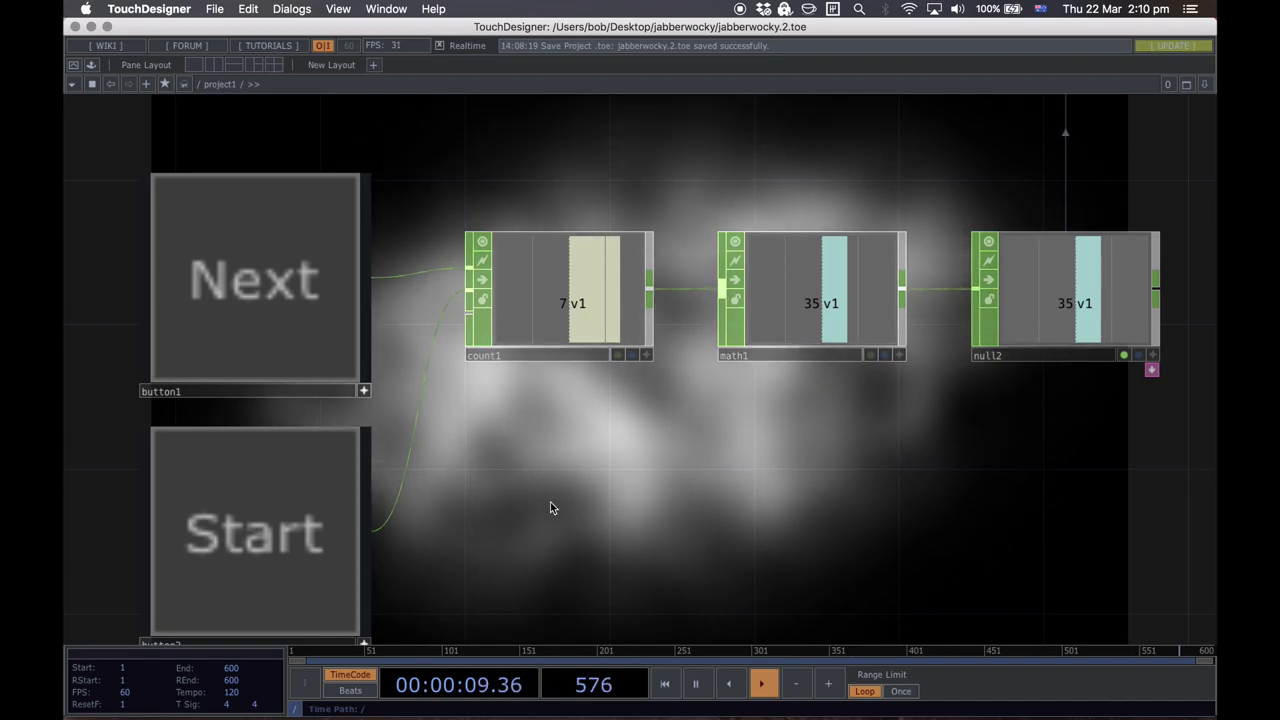
{"action": "key", "text": "Tab"}
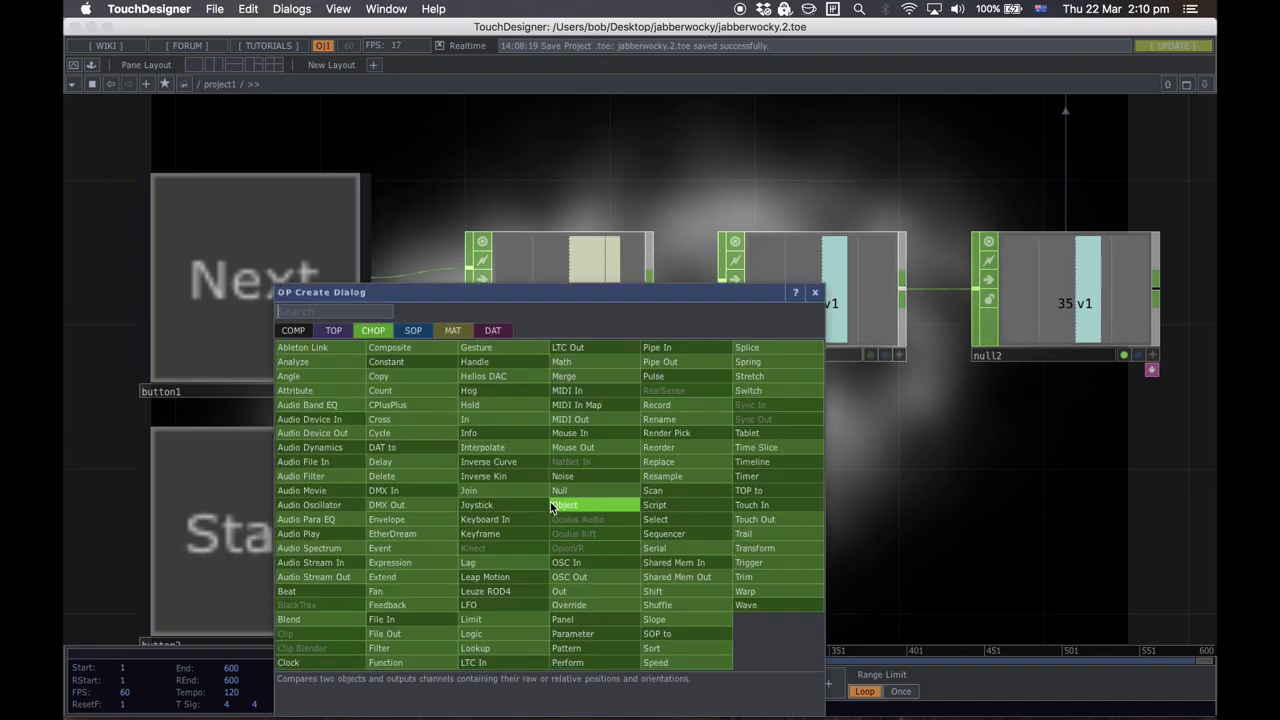
{"action": "left_click", "coordinate": [757, 564]}
{"action": "left_click", "coordinate": [735, 524]}
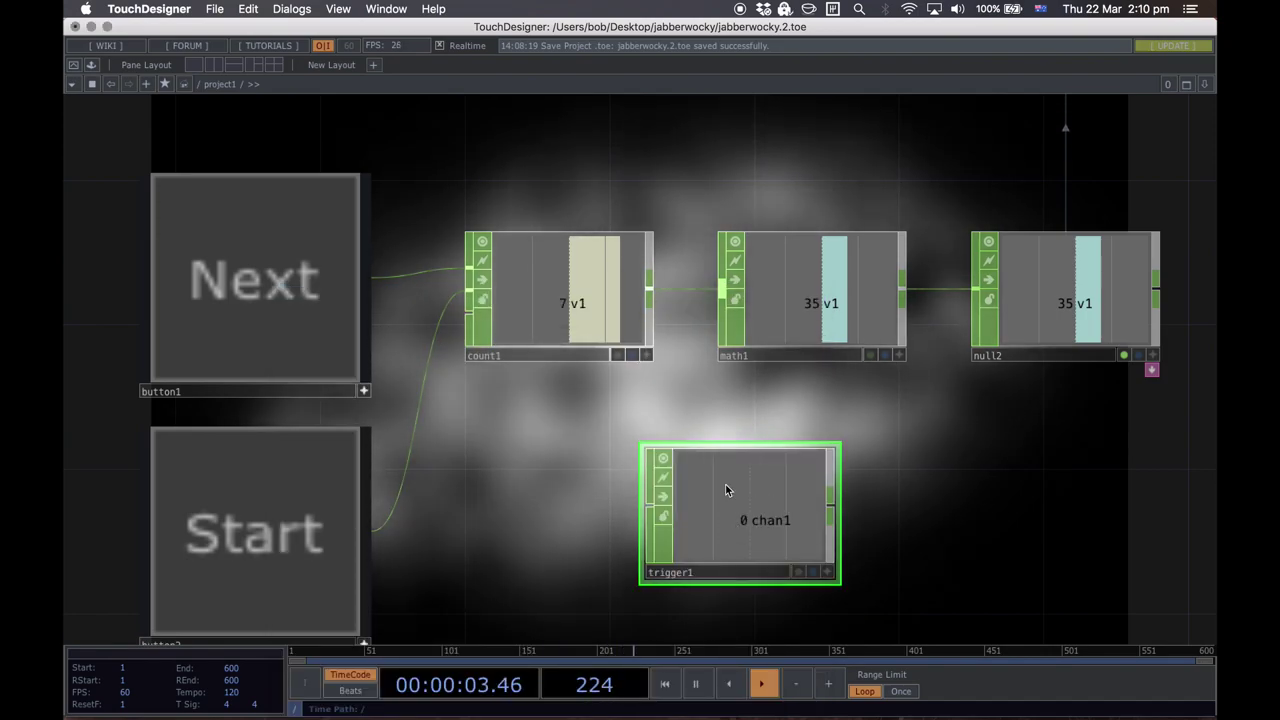
{"action": "key", "text": "p"}
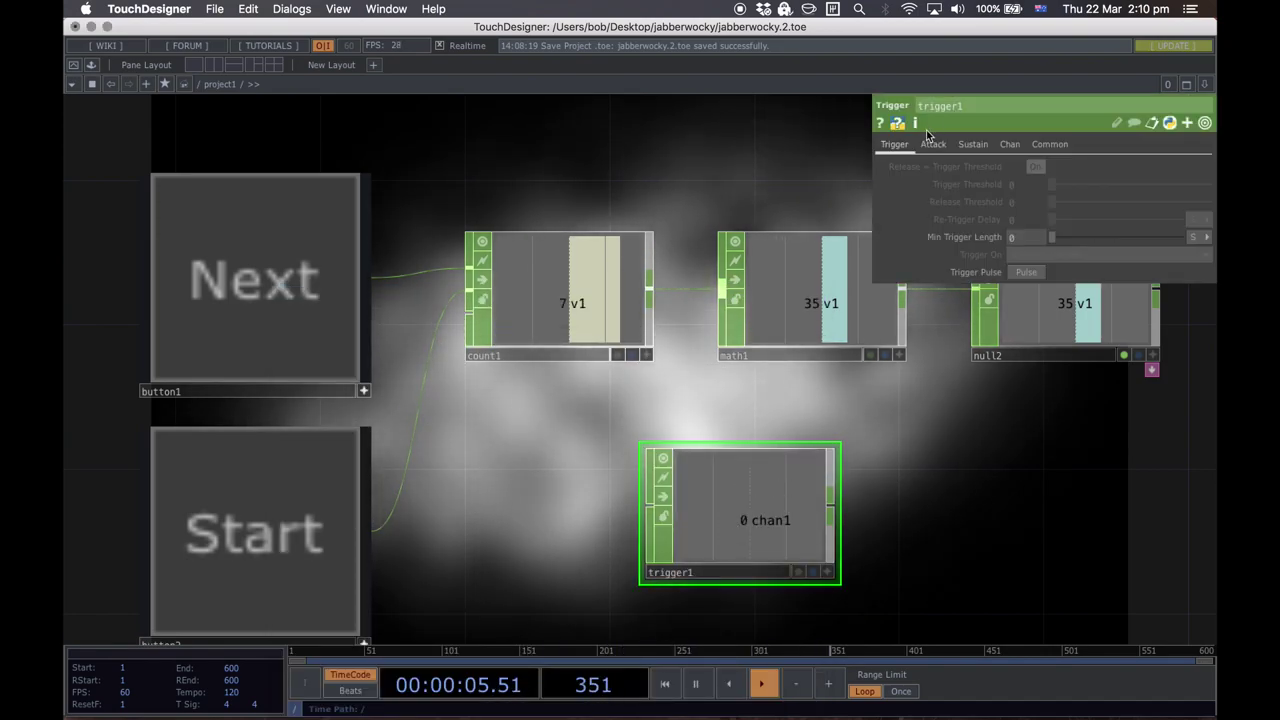
{"action": "left_click", "coordinate": [975, 145]}
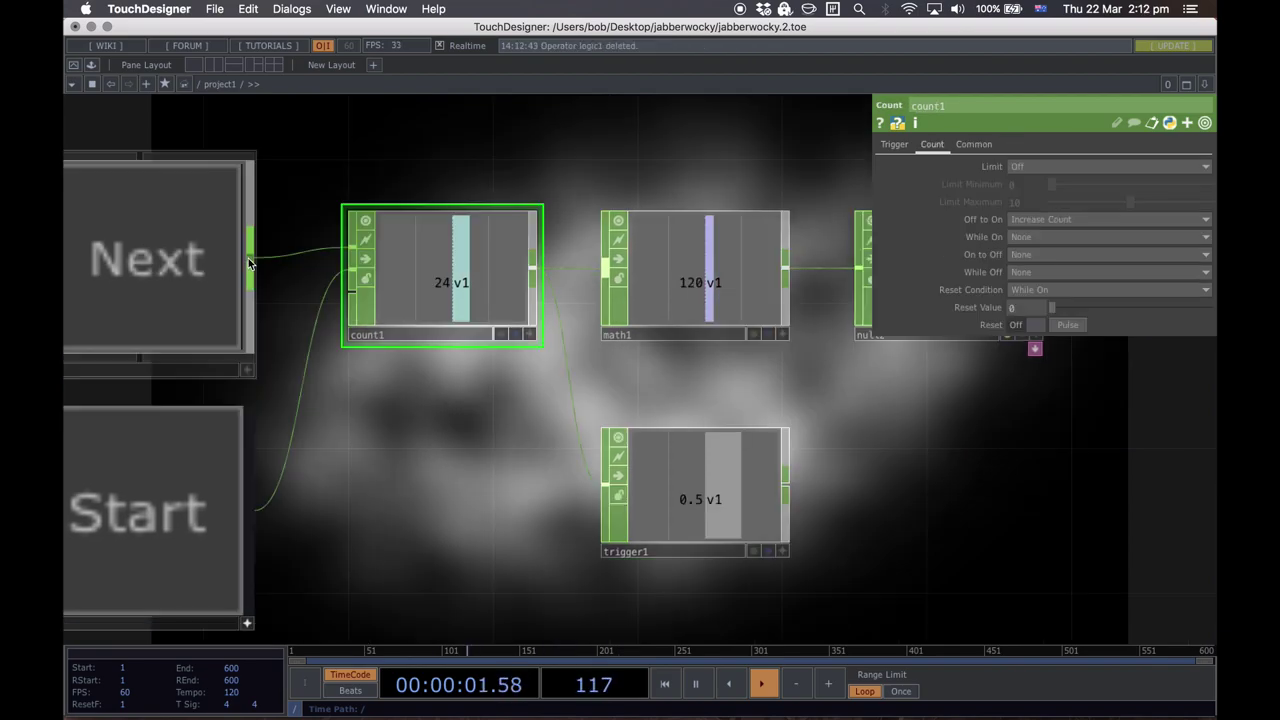
Step: Connect the Next button's output directly to trigger1's input
{"action": "left_click_drag", "start_coordinate": [251, 258], "coordinate": [590, 484]}
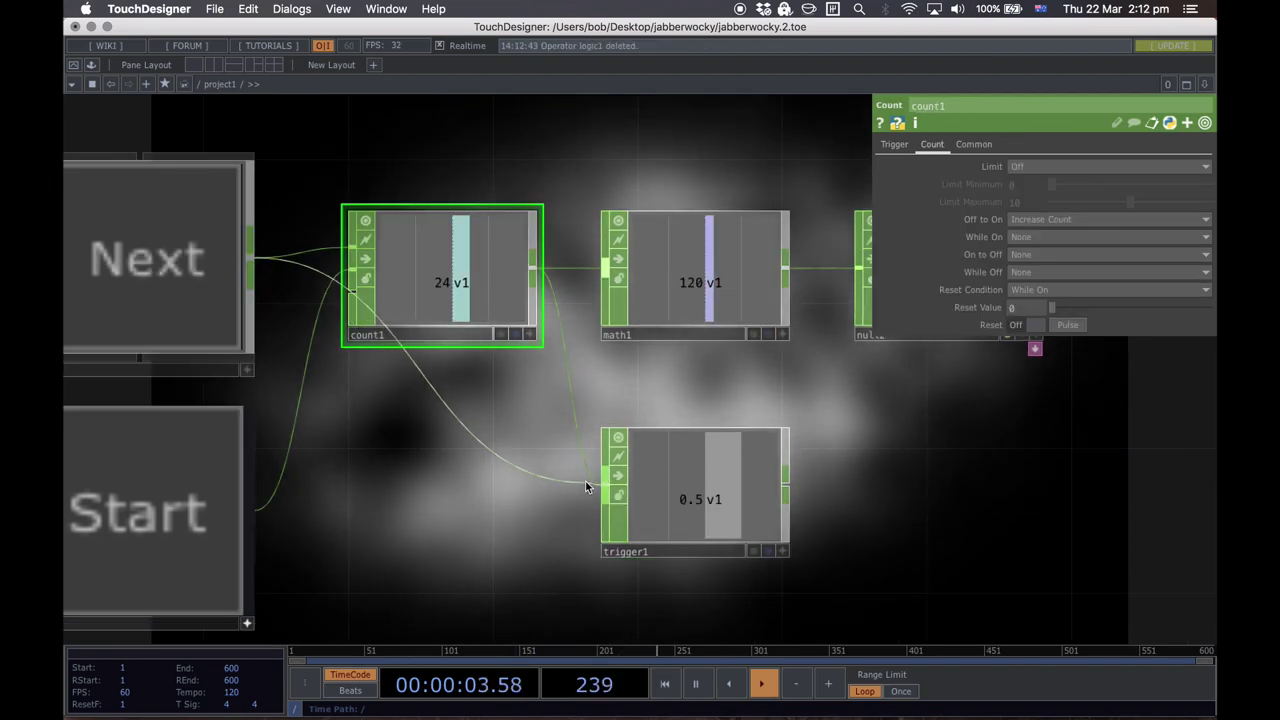
Step: Move trigger1 directly beneath count1 and test its response with the Next button
{"action": "left_click", "coordinate": [181, 268]}
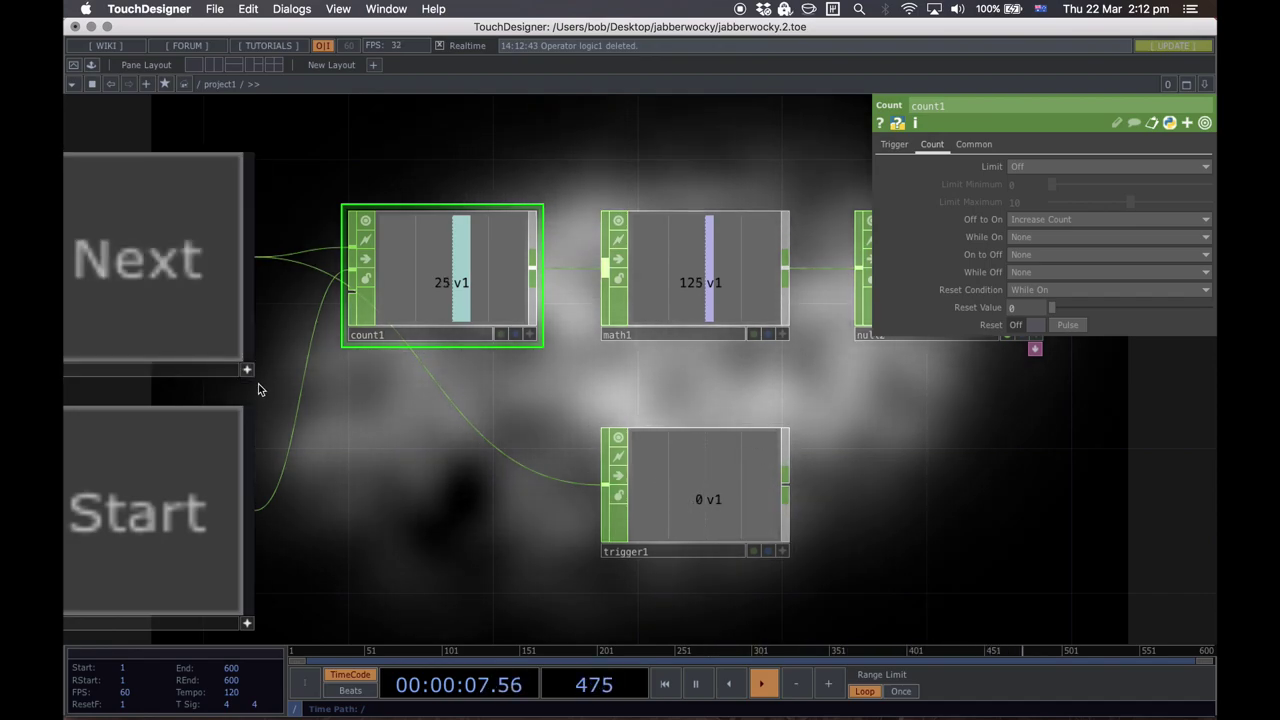
{"action": "left_click_drag", "start_coordinate": [641, 470], "coordinate": [422, 454]}
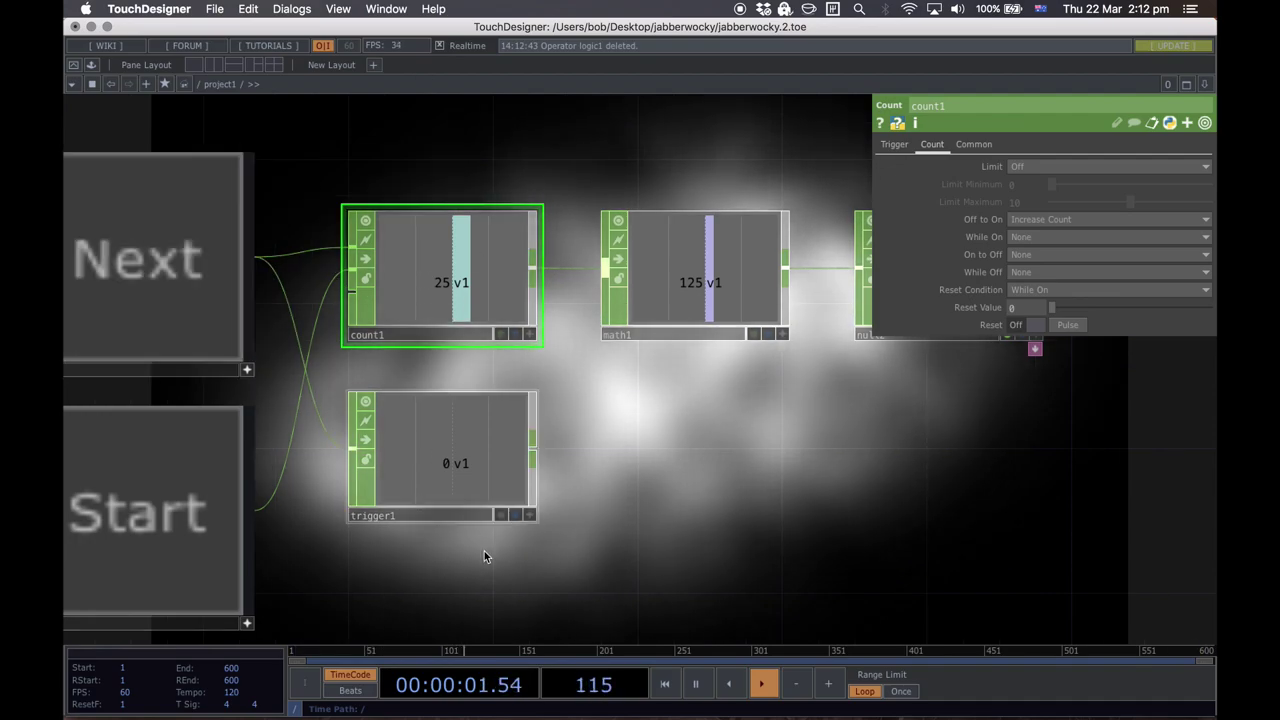
{"action": "left_click", "coordinate": [112, 247]}
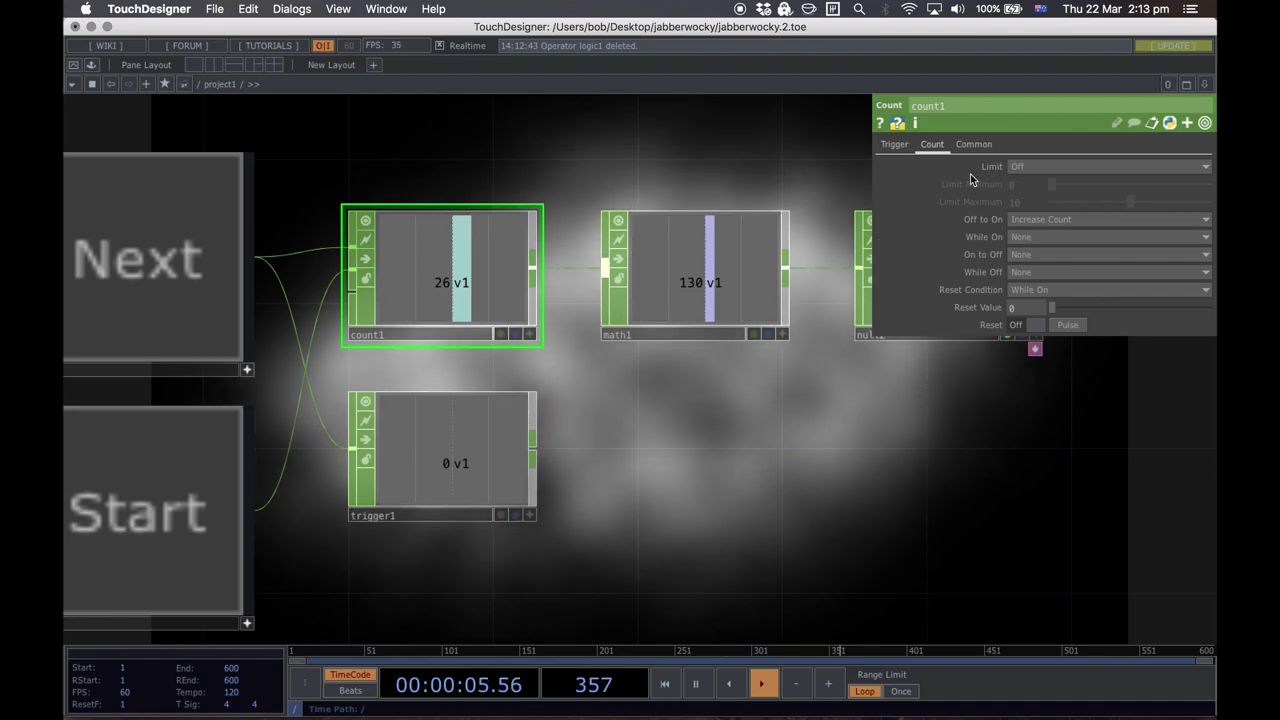
Step: Set trigger1's attack length to 5 s, minimum sustain length to 10 s and release length to 5 s, testing with the Next button
{"action": "left_click", "coordinate": [455, 438]}
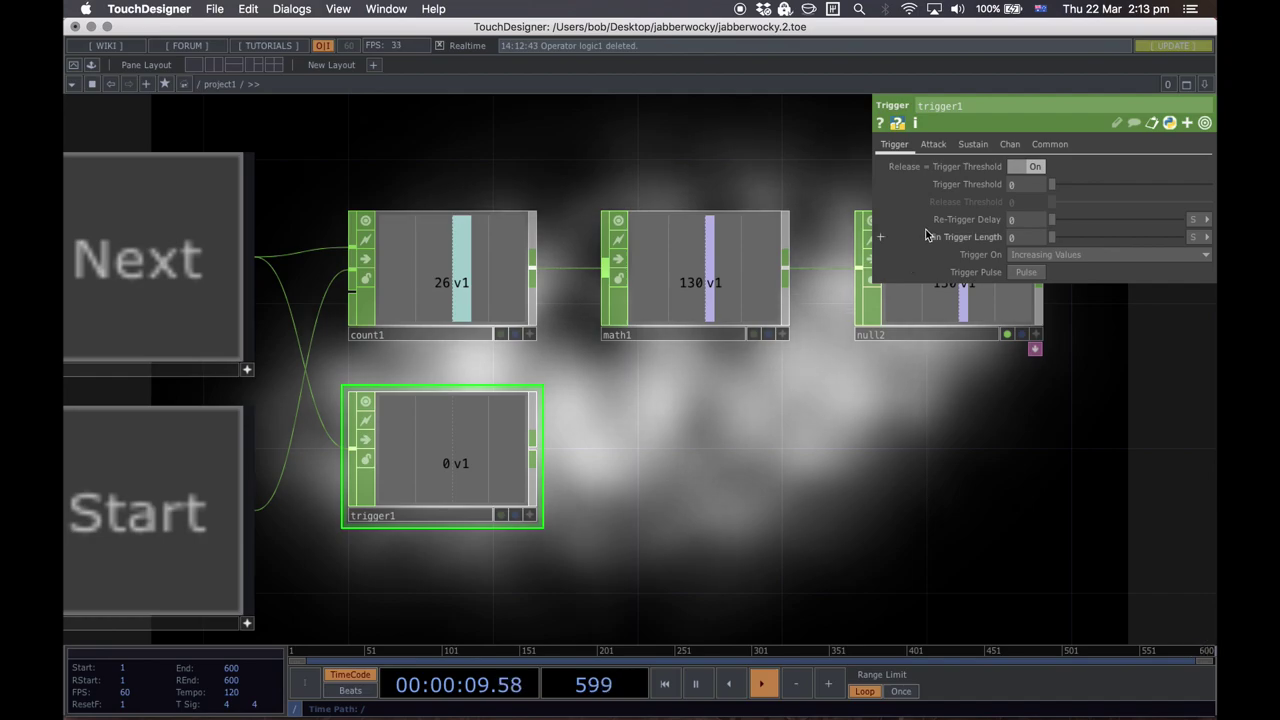
{"action": "left_click", "coordinate": [933, 144]}
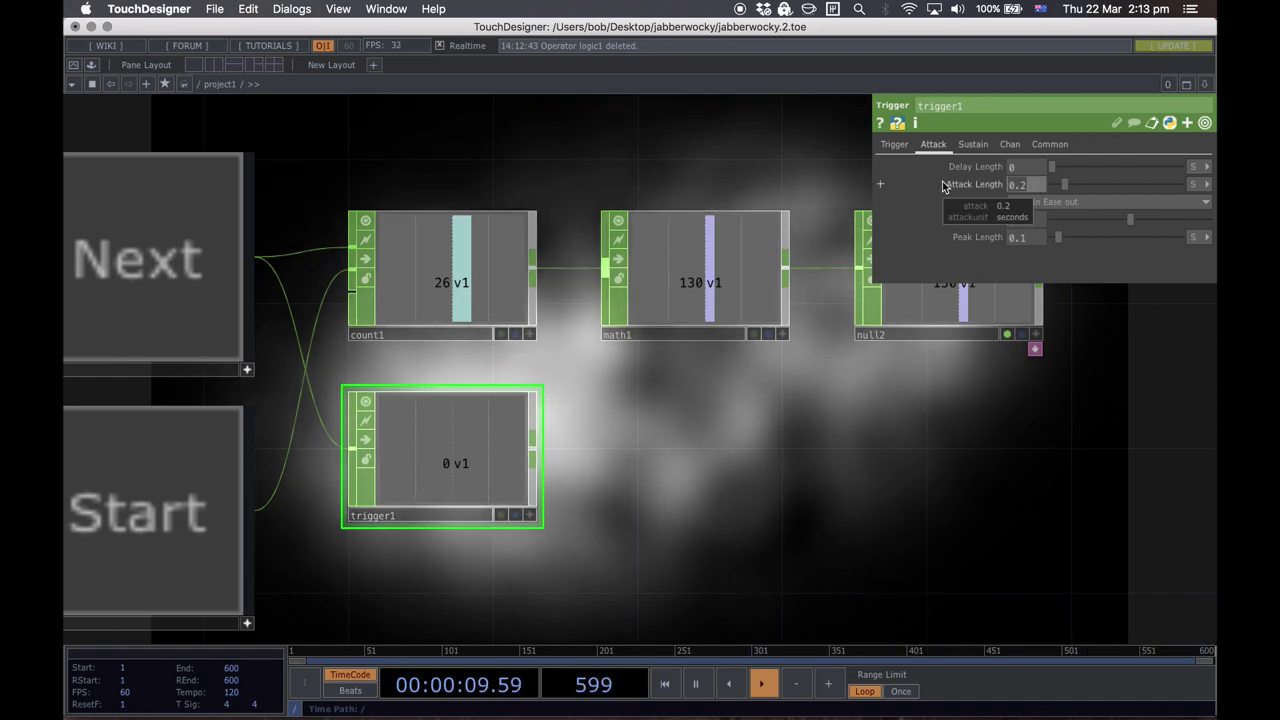
{"action": "type", "text": "5"}
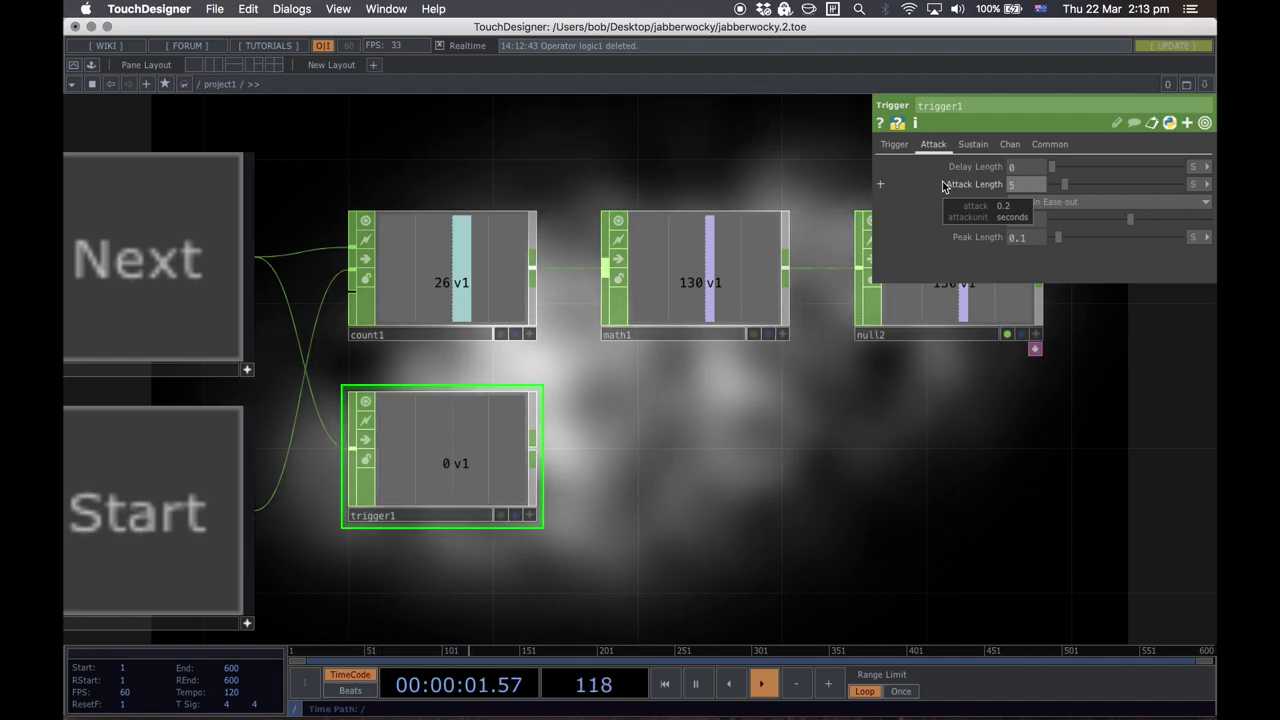
{"action": "key", "text": "Return"}
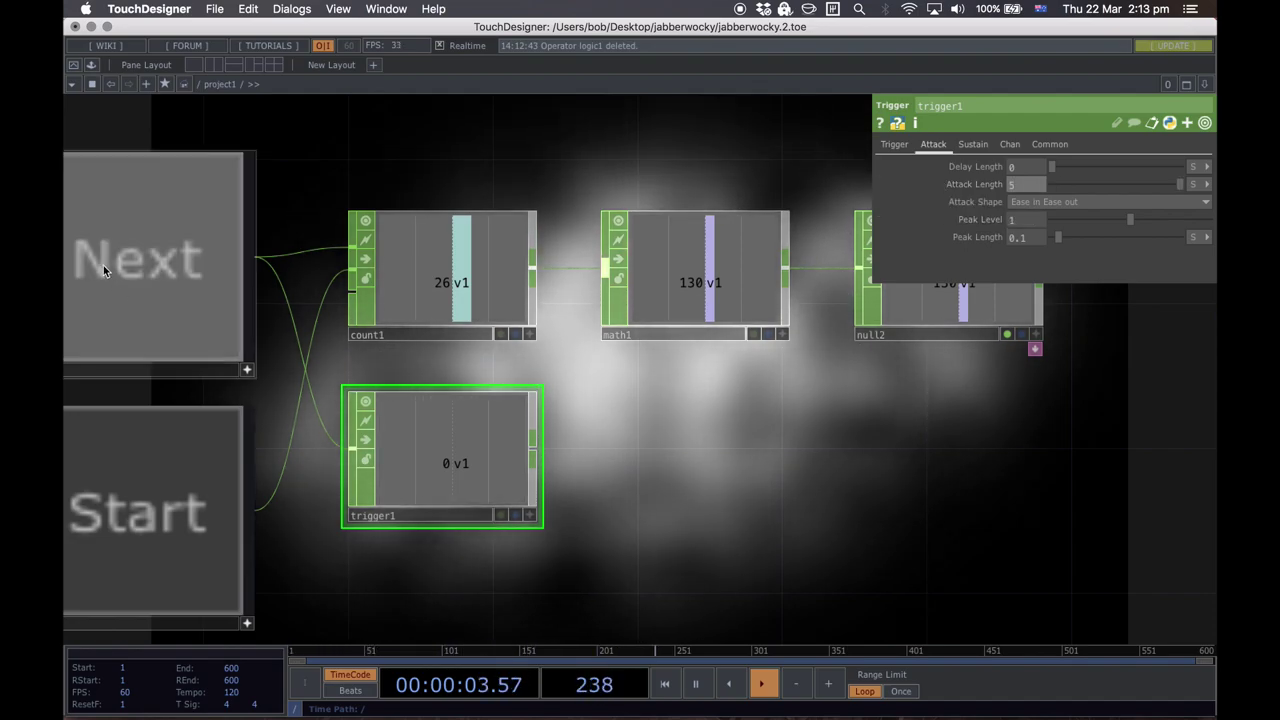
{"action": "left_click", "coordinate": [169, 258]}
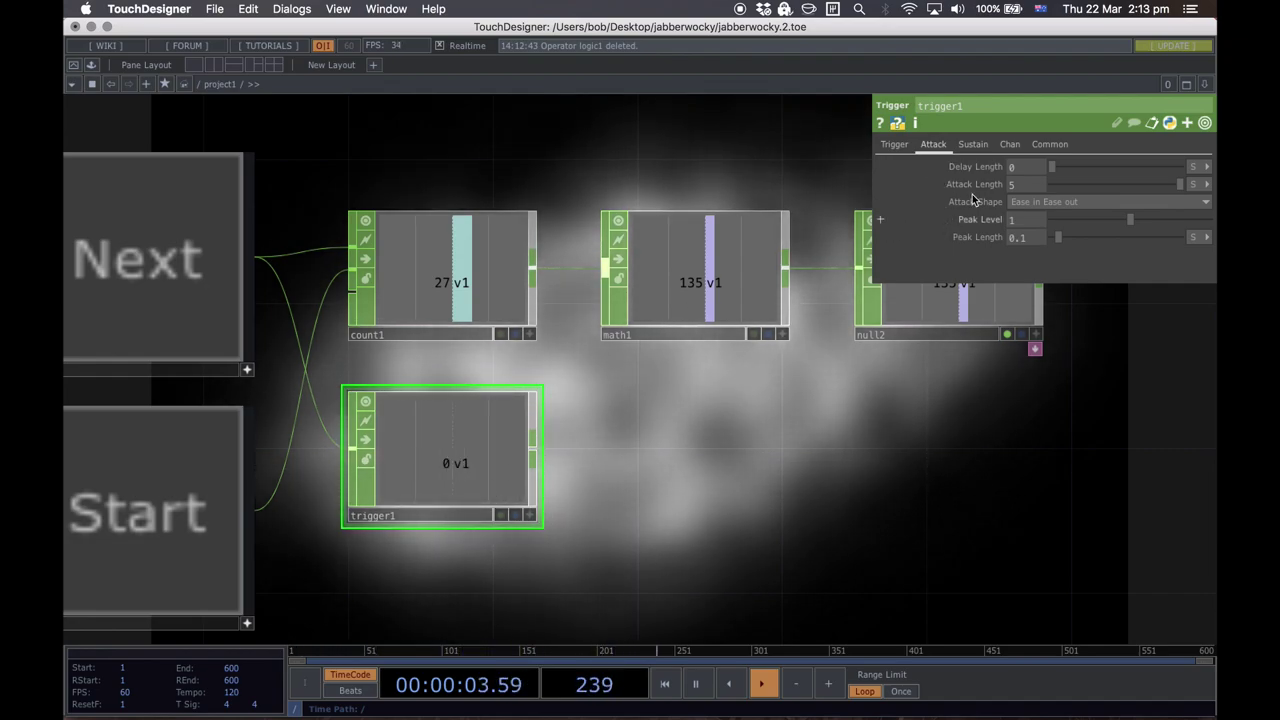
{"action": "left_click", "coordinate": [972, 144]}
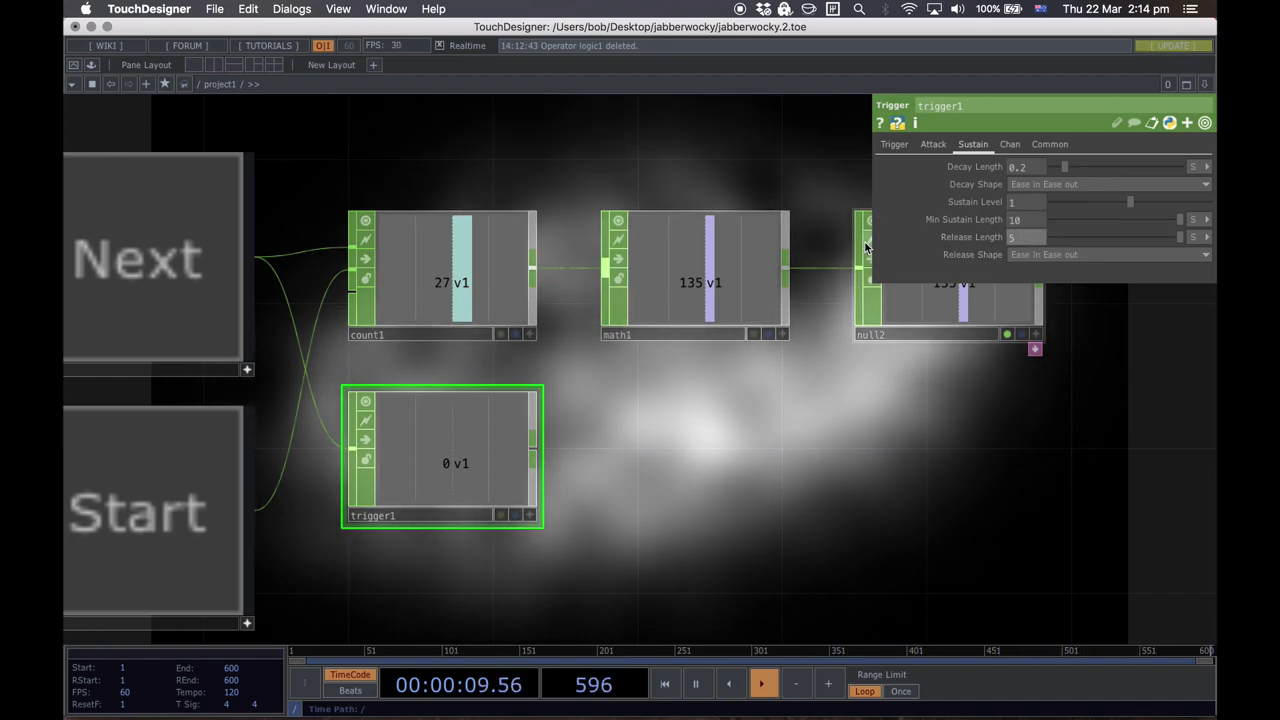
{"action": "left_click", "coordinate": [155, 285]}
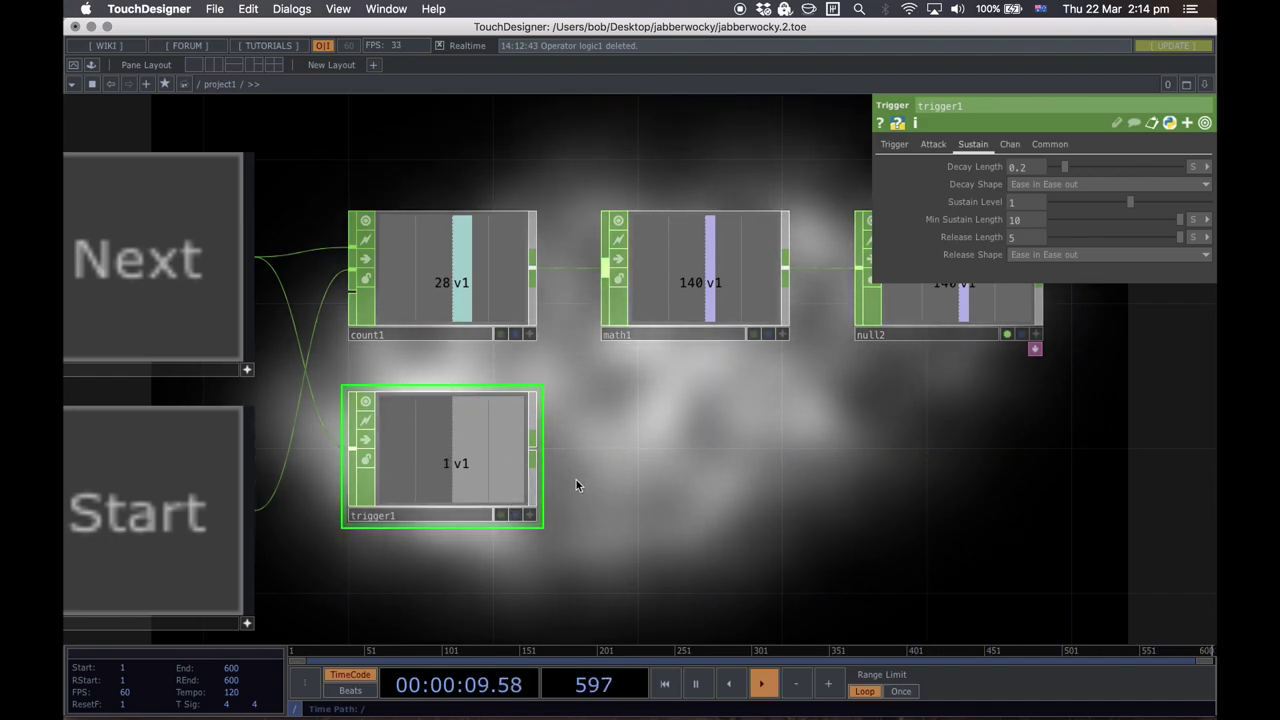
Step: Save the project and feed trigger1 into a new Null CHOP placed beneath math1
{"action": "key", "text": "ctrl+s"}
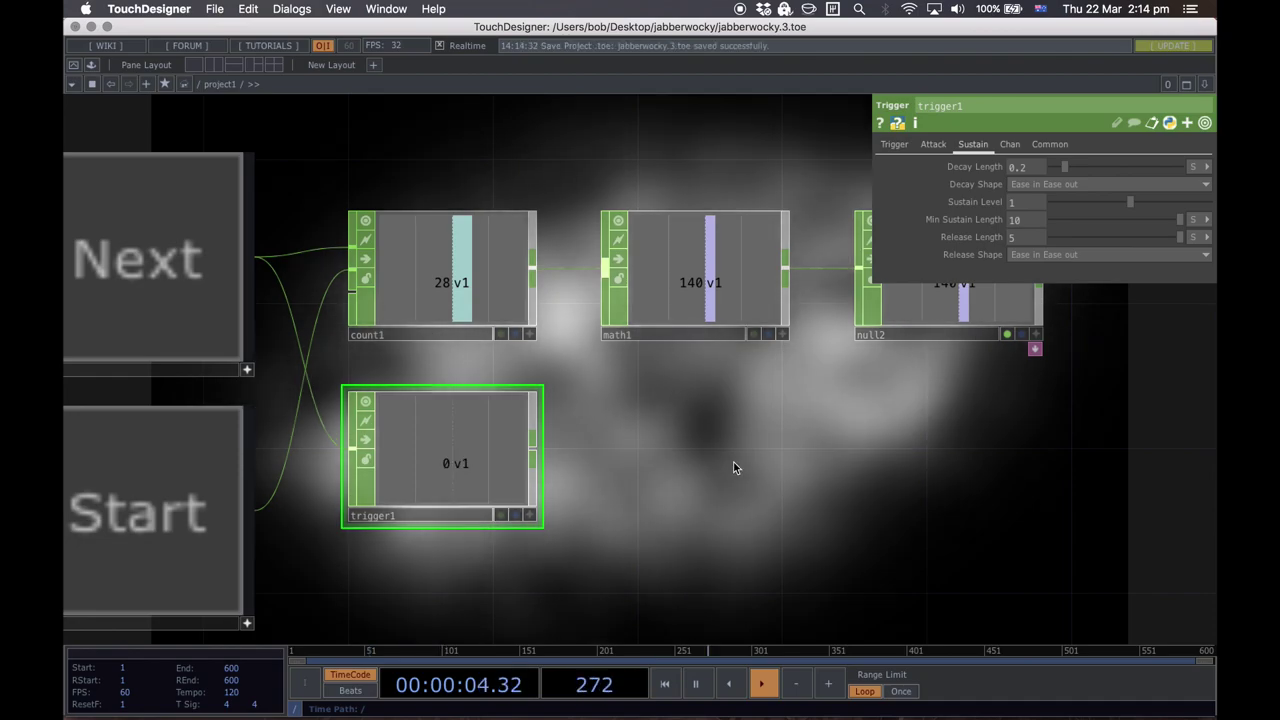
{"action": "key", "text": "Tab"}
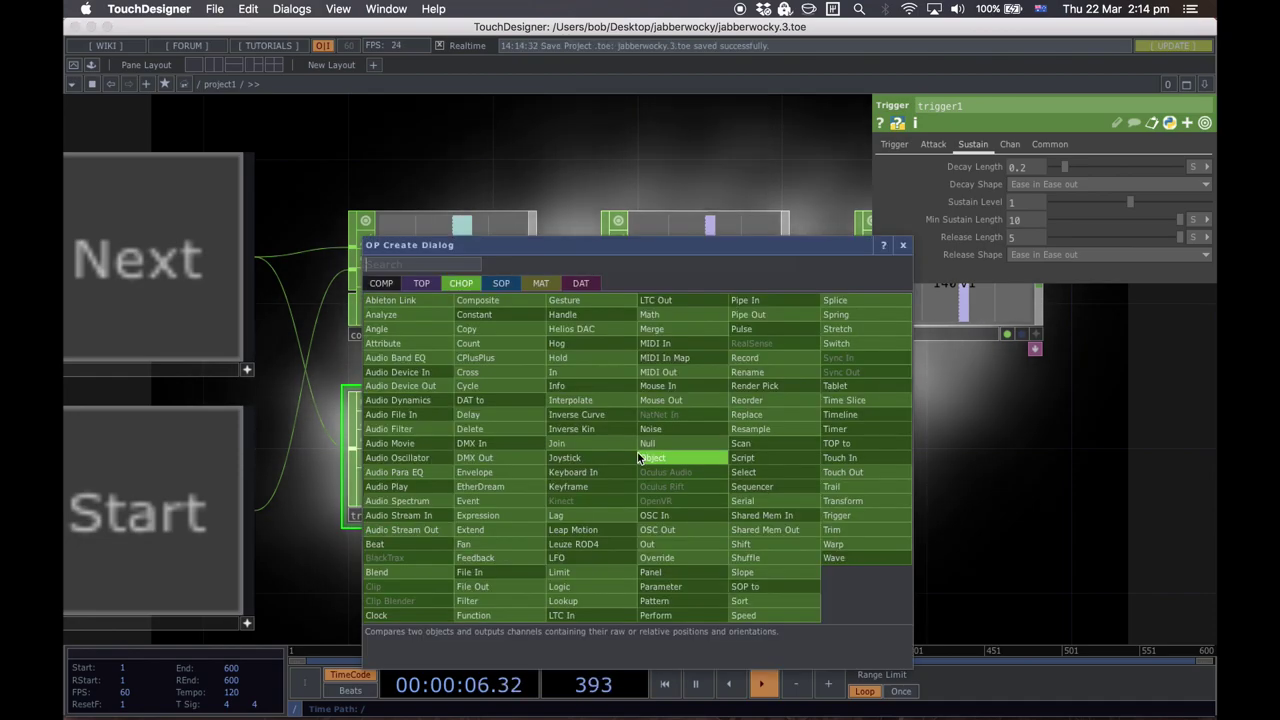
{"action": "type", "text": "nul"}
{"action": "key", "text": "Return"}
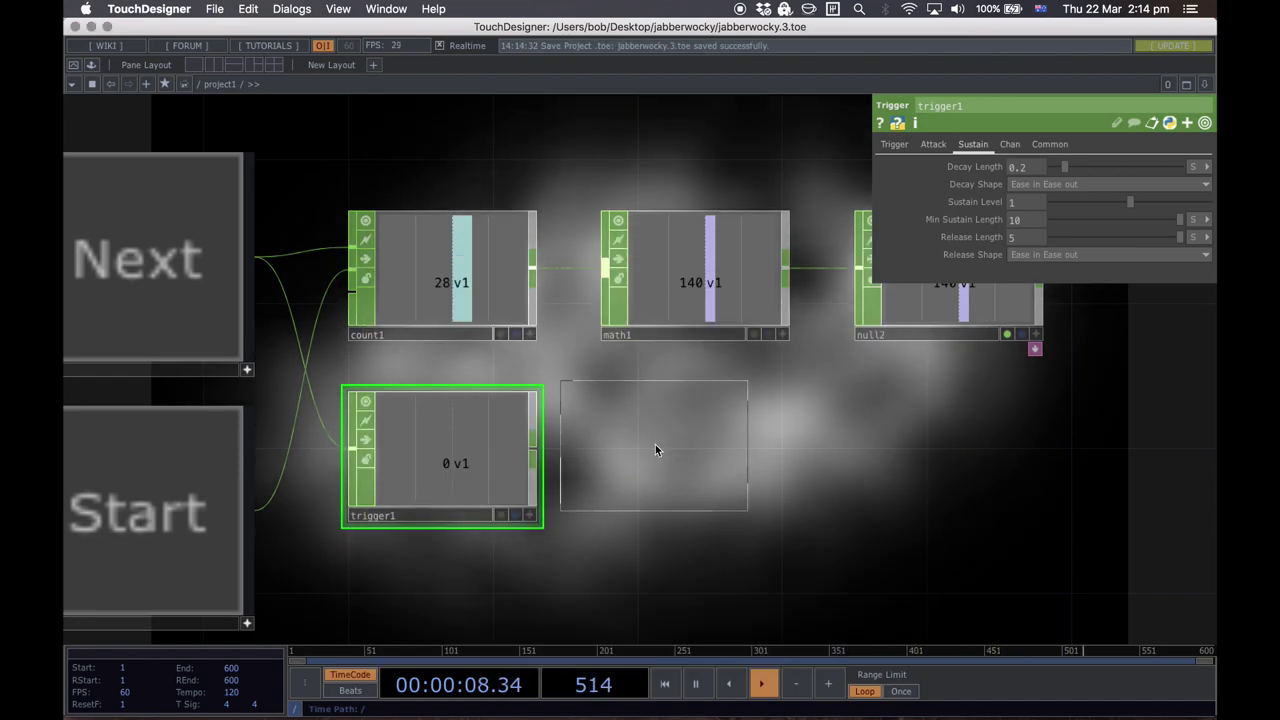
{"action": "left_click", "coordinate": [728, 454]}
{"action": "left_click_drag", "start_coordinate": [539, 453], "coordinate": [641, 450]}
{"action": "left_click_drag", "start_coordinate": [706, 532], "coordinate": [500, 393]}
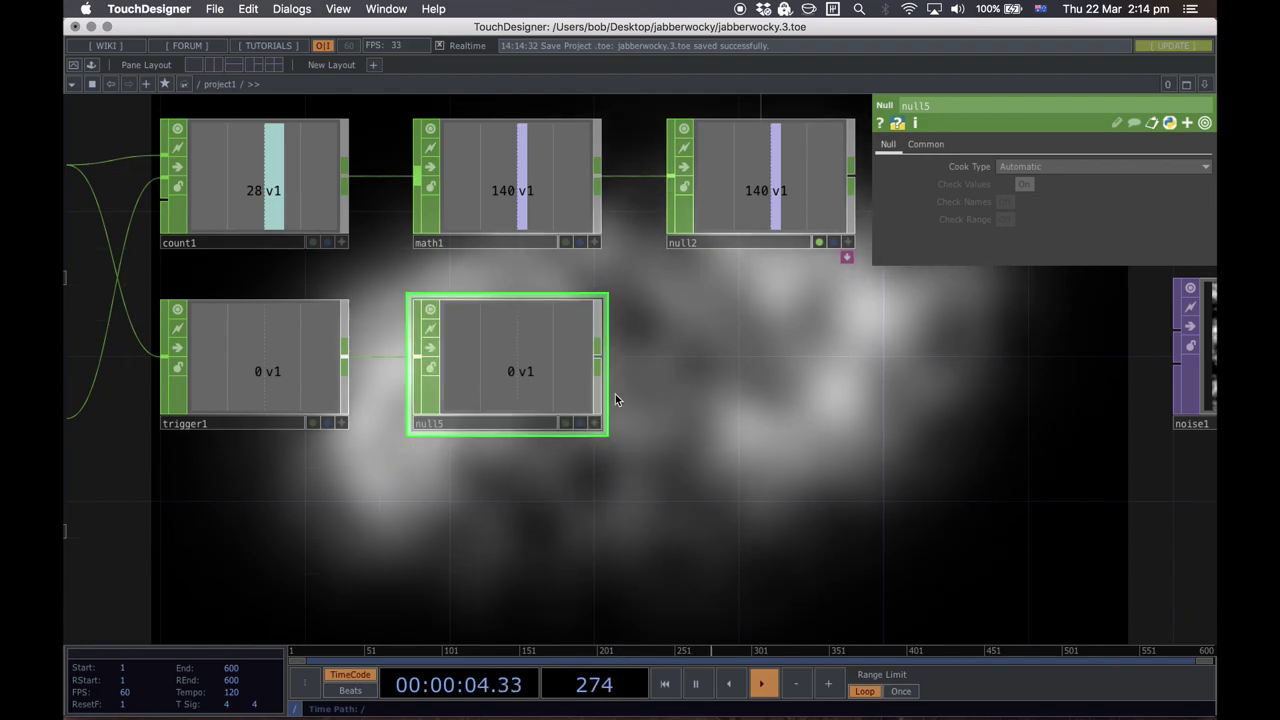
Step: Select circle1 in the cloud part of the network and try out its Fill Alpha
{"action": "scroll", "coordinate": [663, 415], "scroll_direction": "down", "scroll_amount": 3}
{"action": "left_click_drag", "start_coordinate": [650, 445], "coordinate": [345, 455]}
{"action": "scroll", "coordinate": [523, 460], "scroll_direction": "down", "scroll_amount": 8}
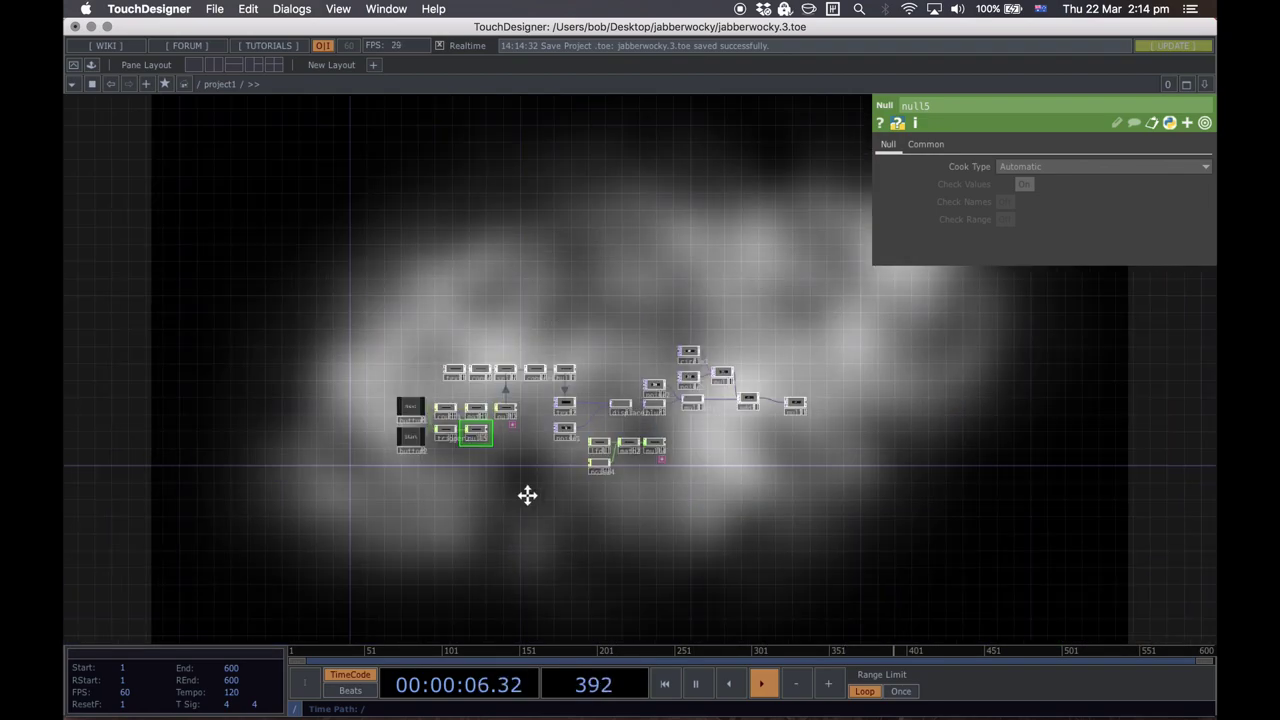
{"action": "scroll", "coordinate": [566, 391], "scroll_direction": "up", "scroll_amount": 8}
{"action": "scroll", "coordinate": [646, 465], "scroll_direction": "down", "scroll_amount": 6}
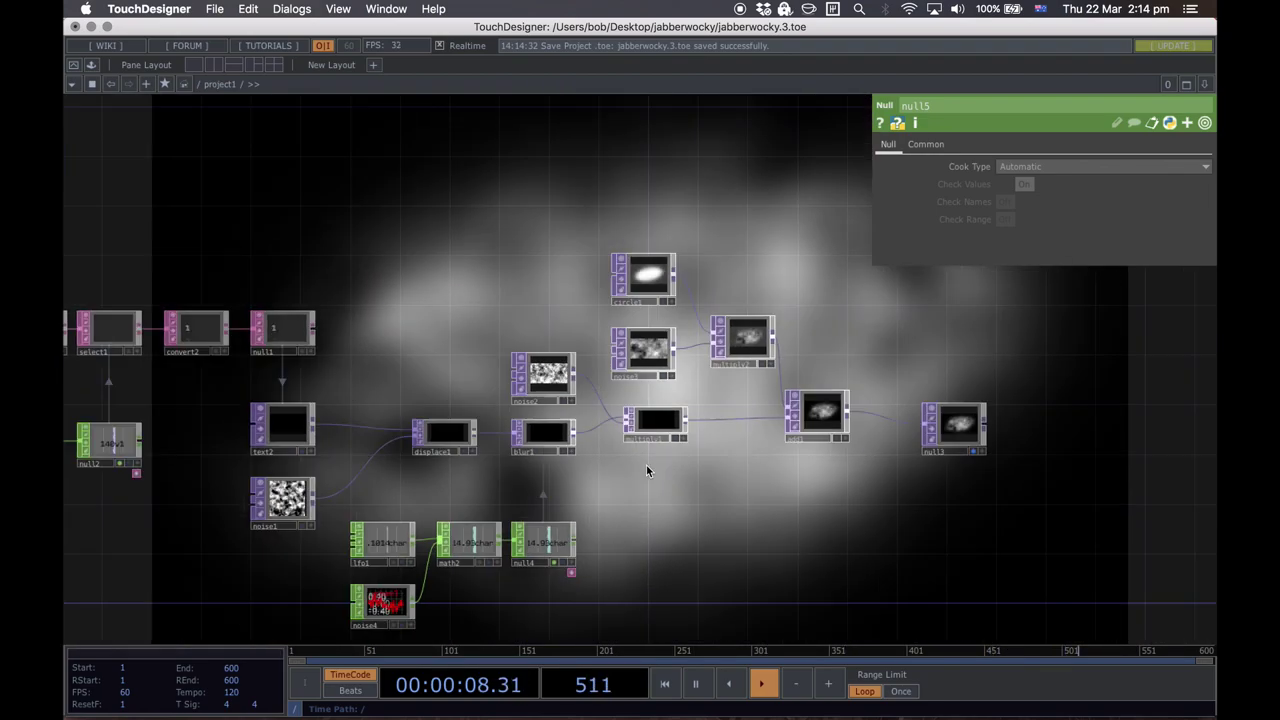
{"action": "left_click_drag", "start_coordinate": [645, 490], "coordinate": [844, 466]}
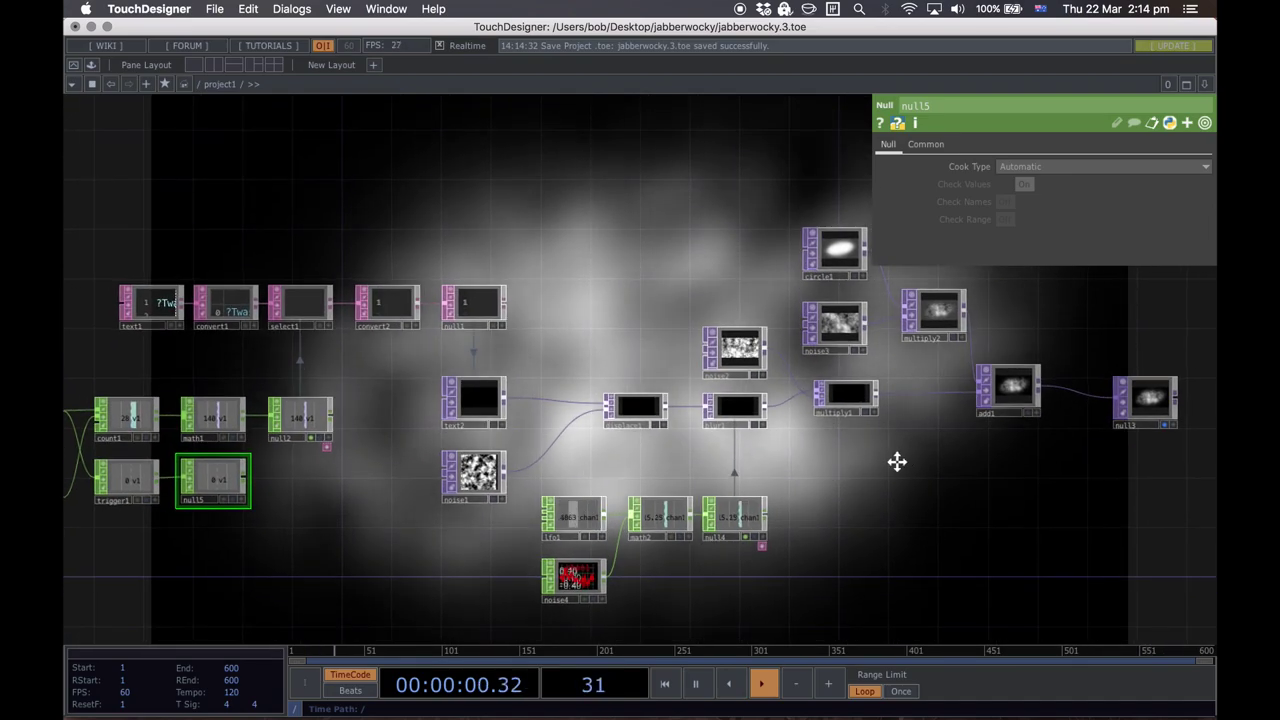
{"action": "scroll", "coordinate": [870, 458], "scroll_direction": "right", "scroll_amount": 3}
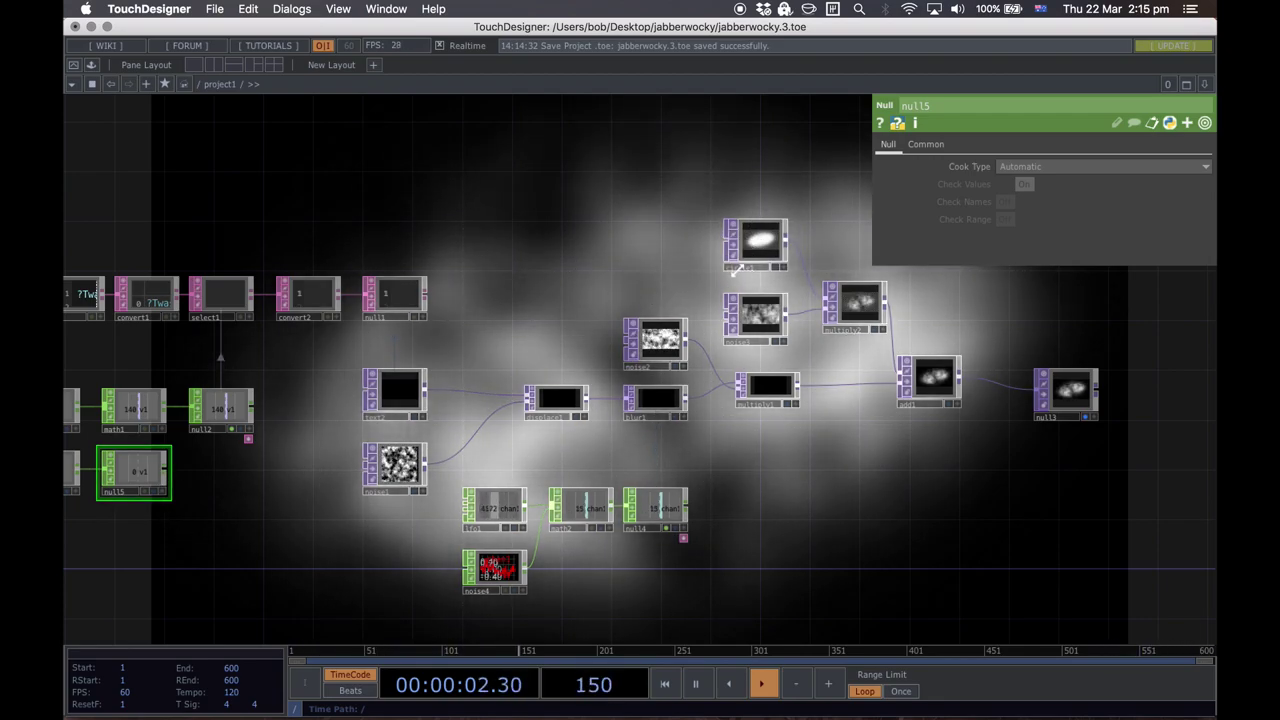
{"action": "left_click", "coordinate": [760, 236]}
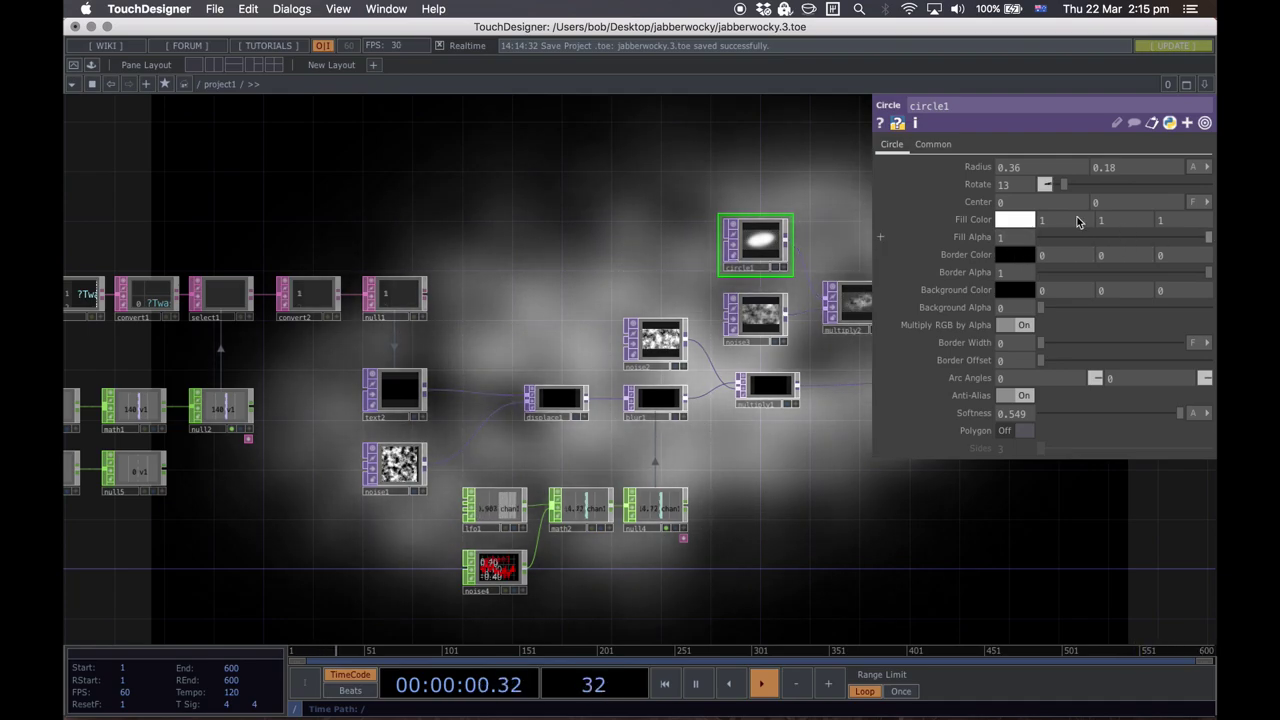
{"action": "mouse_move", "coordinate": [1210, 240]}
{"action": "left_mouse_down"}
{"action": "mouse_move", "coordinate": [1040, 247]}
{"action": "mouse_move", "coordinate": [1166, 251]}
{"action": "mouse_move", "coordinate": [1137, 229]}
{"action": "mouse_move", "coordinate": [1215, 228]}
{"action": "left_mouse_up"}
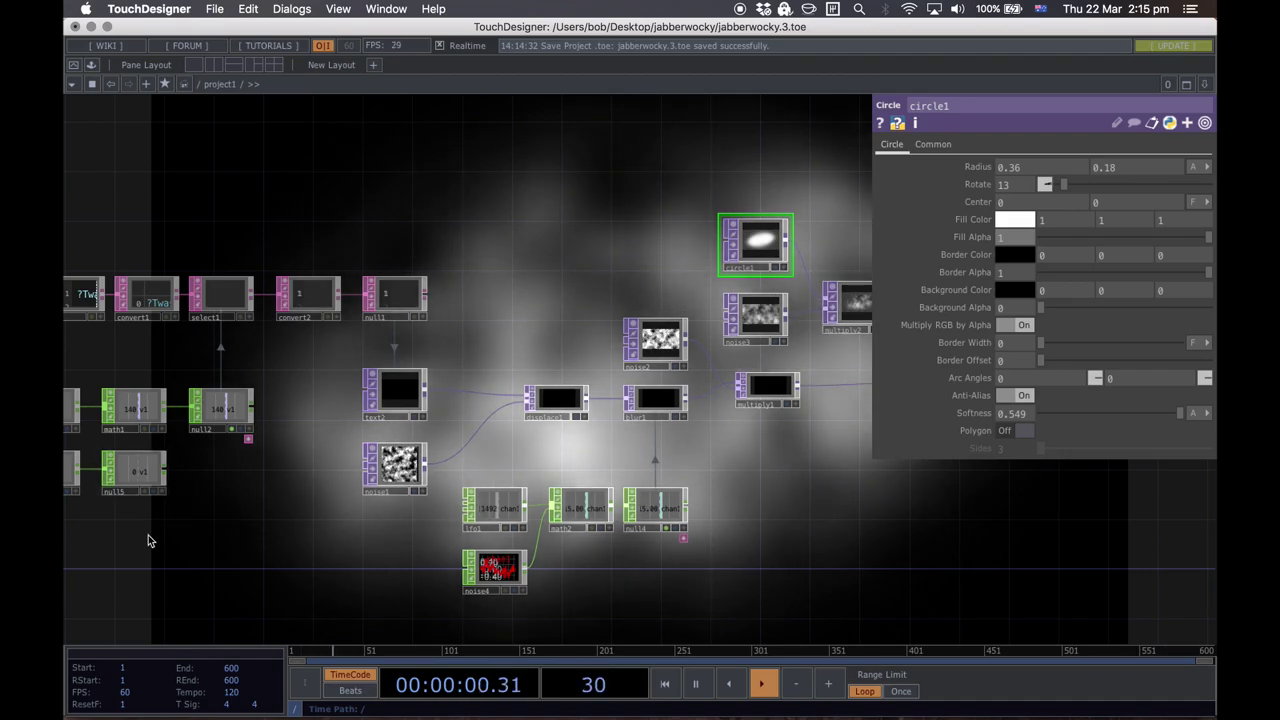
Step: Export null5's v1 channel to circle1's Fill Alpha as a CHOP export
{"action": "scroll", "coordinate": [148, 541], "scroll_direction": "left", "scroll_amount": 5}
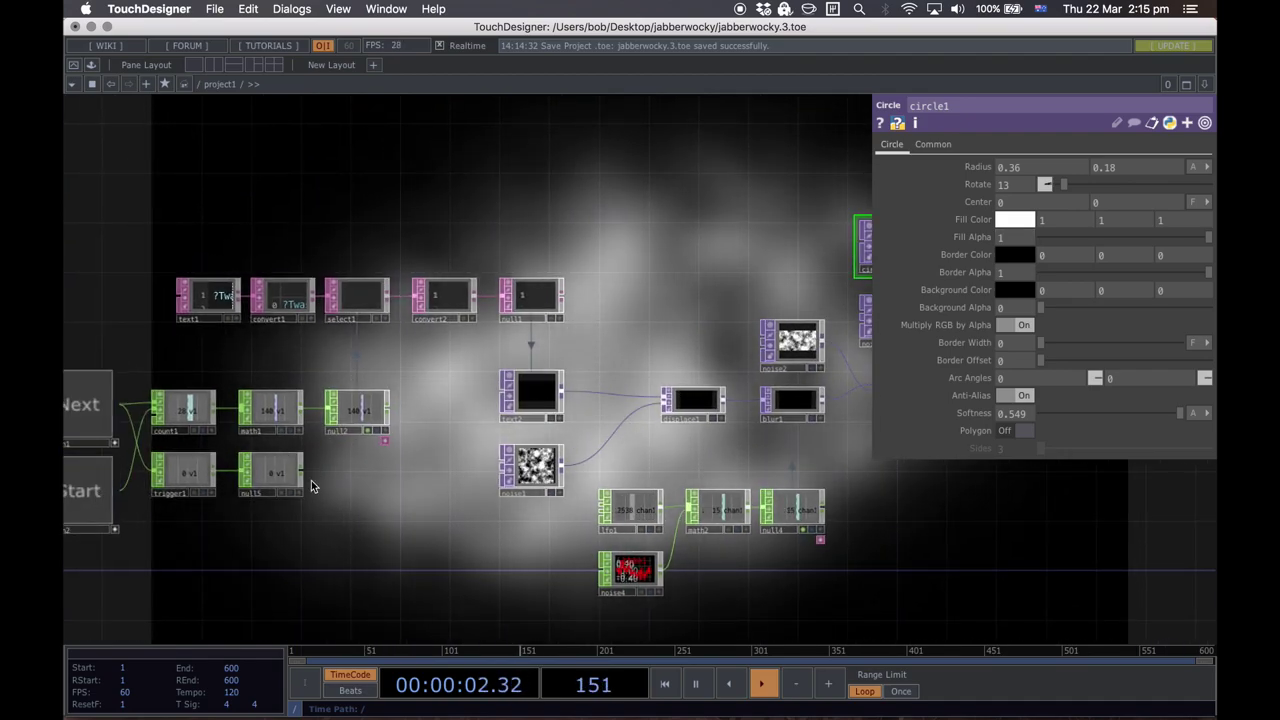
{"action": "left_click_drag", "start_coordinate": [273, 480], "coordinate": [1017, 238]}
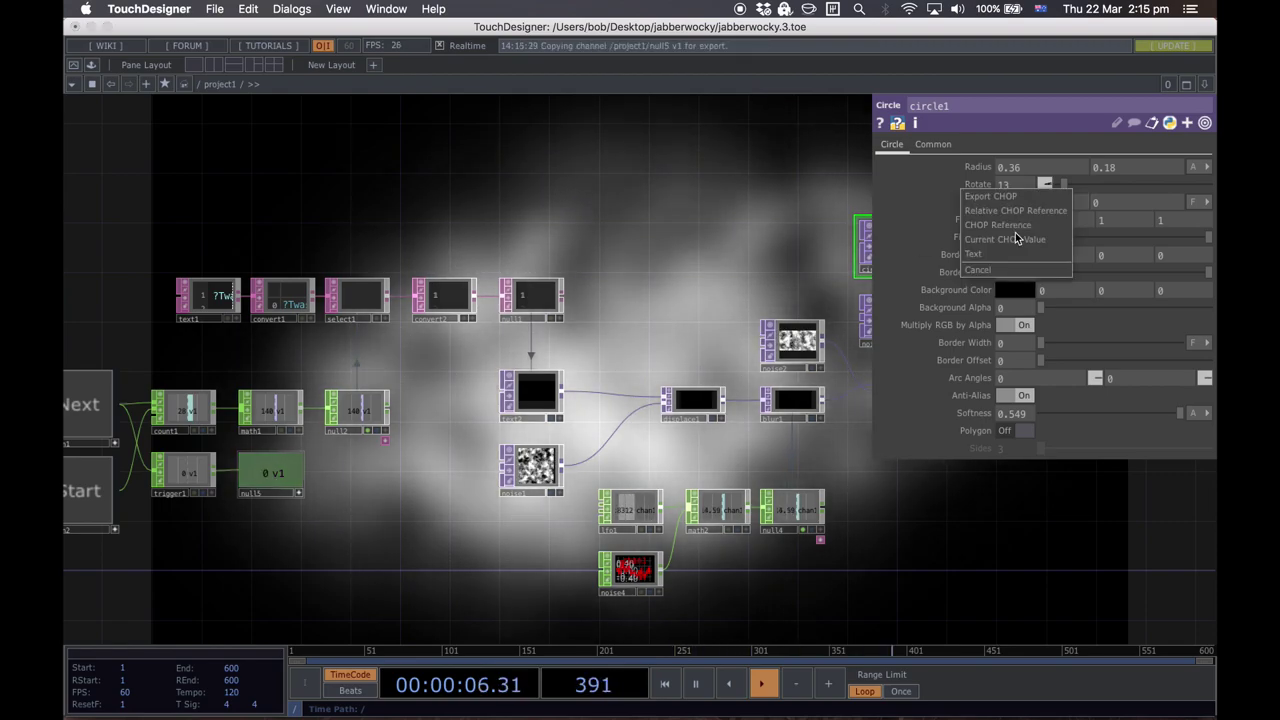
{"action": "left_click", "coordinate": [1001, 197]}
{"action": "left_click_drag", "start_coordinate": [350, 576], "coordinate": [533, 573]}
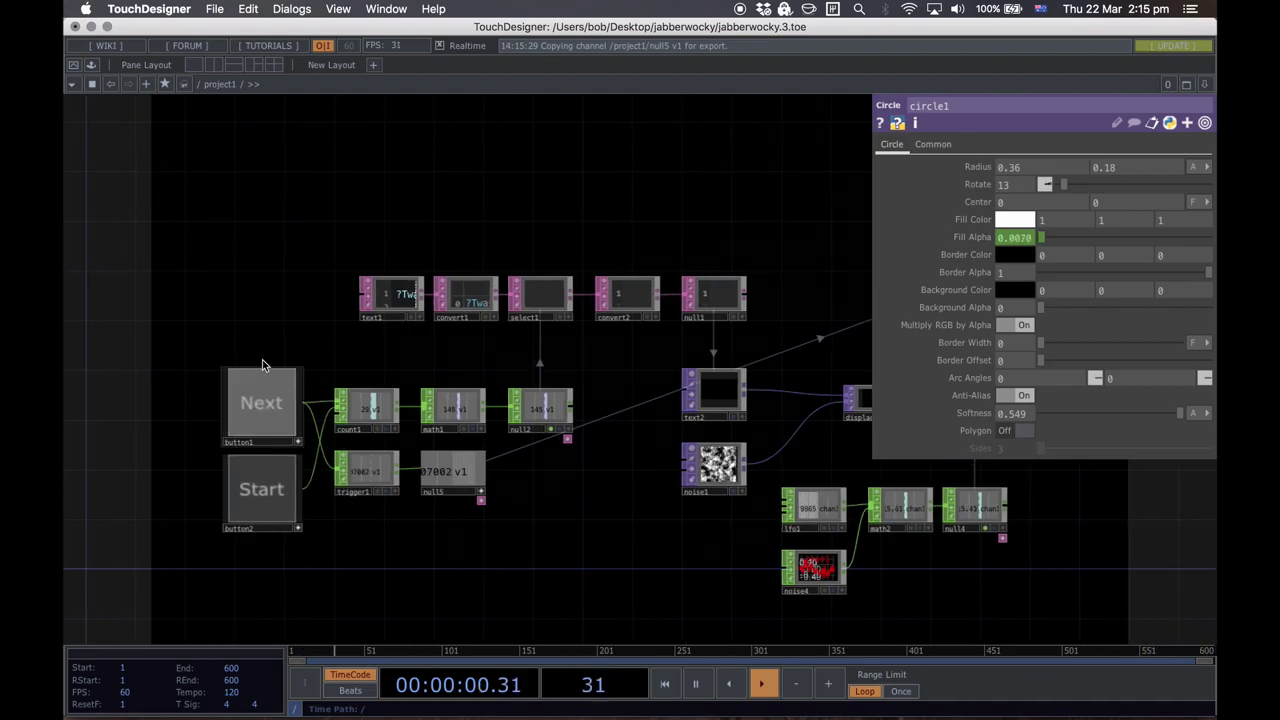
Step: Add an Override CHOP beside the Start button and connect both the Next and Start buttons to its input
{"action": "scroll", "coordinate": [630, 506], "scroll_direction": "right", "scroll_amount": 4}
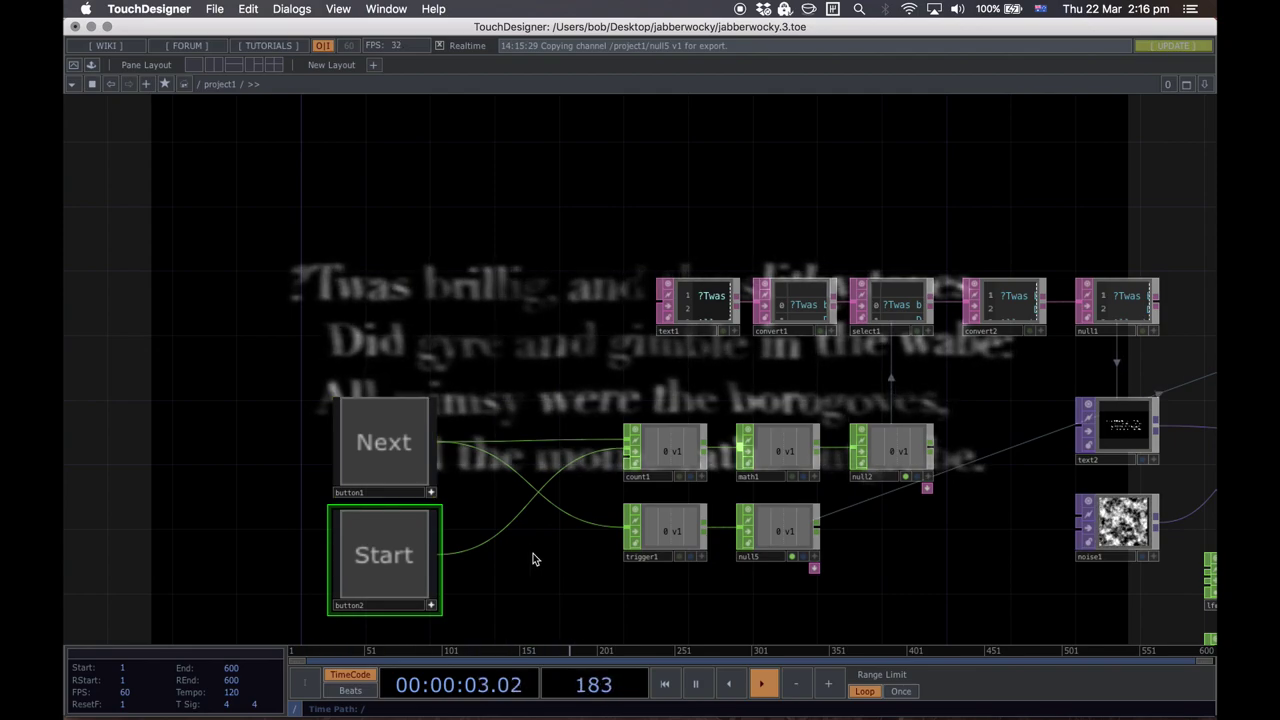
{"action": "key", "text": "Tab"}
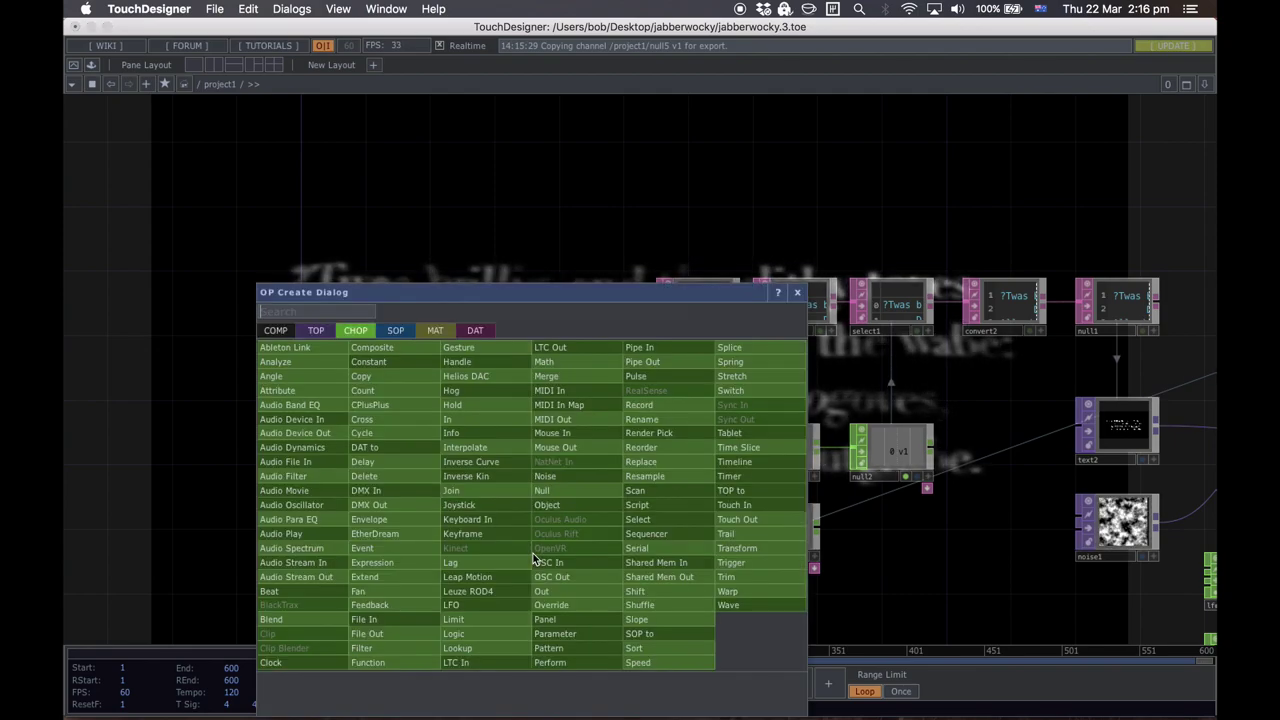
{"action": "left_click", "coordinate": [577, 603]}
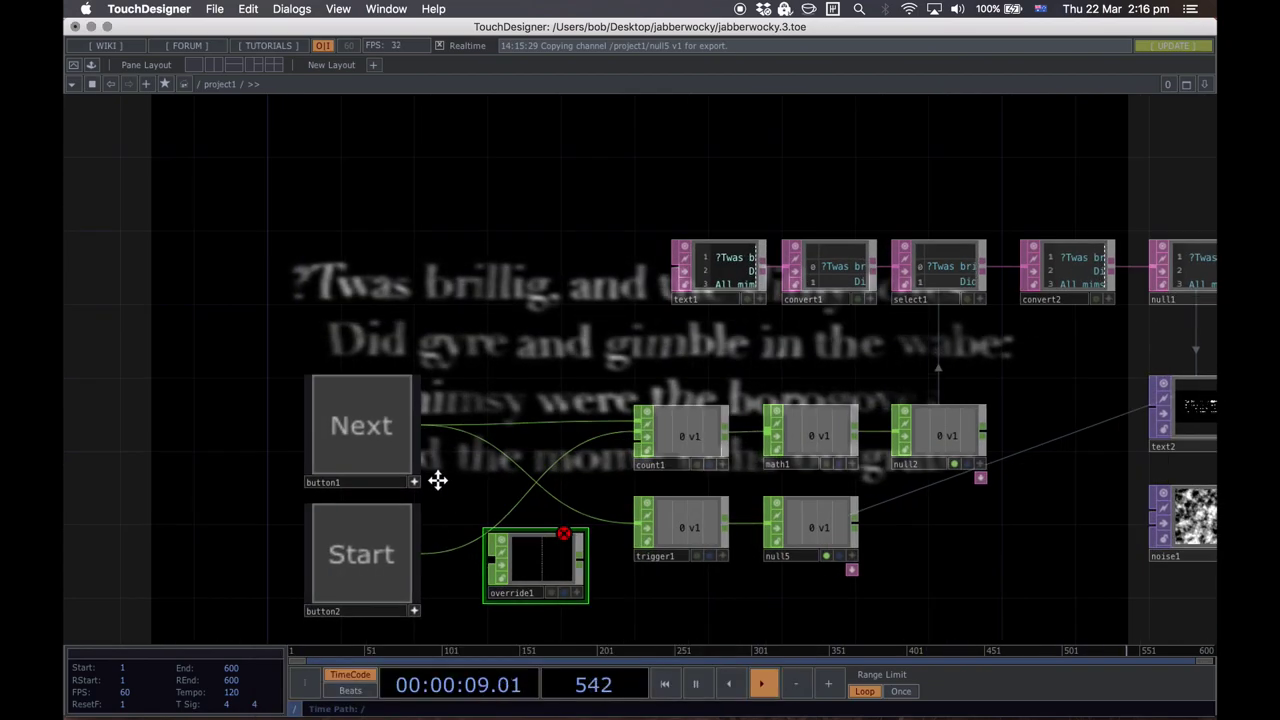
{"action": "left_click_drag", "start_coordinate": [437, 480], "coordinate": [401, 422]}
{"action": "left_click_drag", "start_coordinate": [392, 376], "coordinate": [386, 510]}
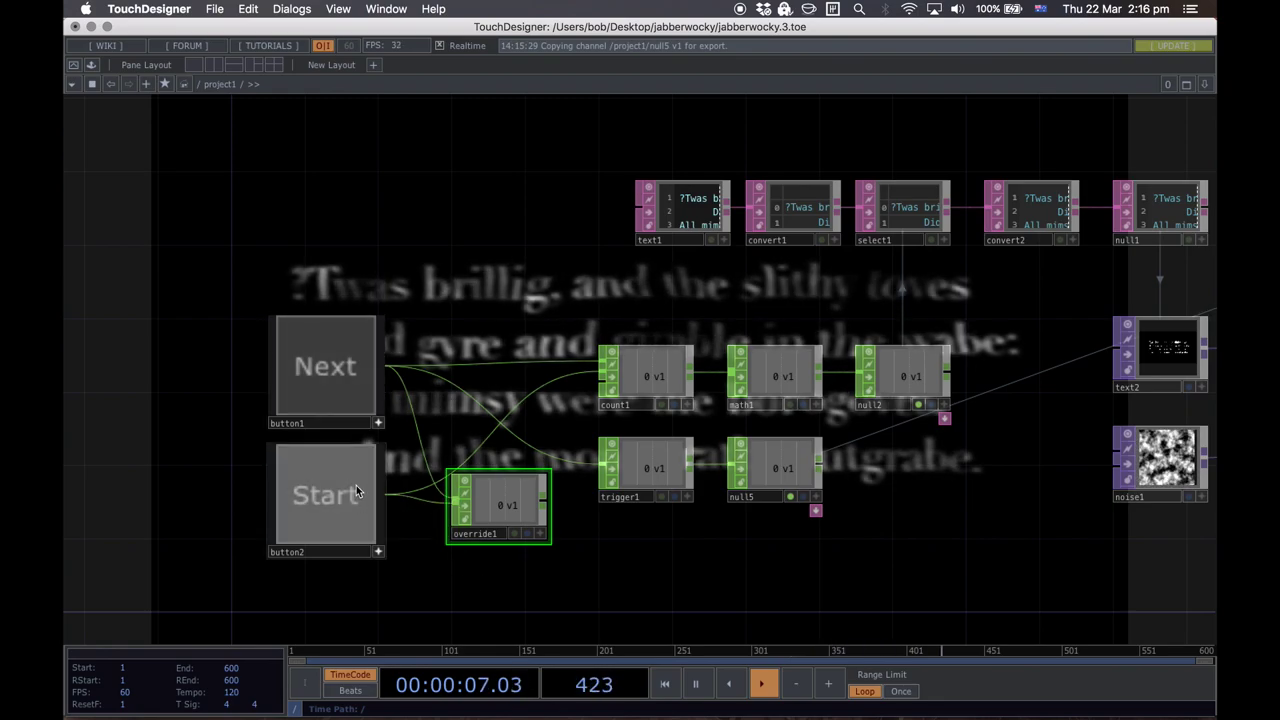
Step: Fire the Next and Start buttons alternately to compare how override1, count1 and trigger1 respond
{"action": "scroll", "coordinate": [339, 488], "scroll_direction": "up", "scroll_amount": 3}
{"action": "left_click", "coordinate": [316, 322]}
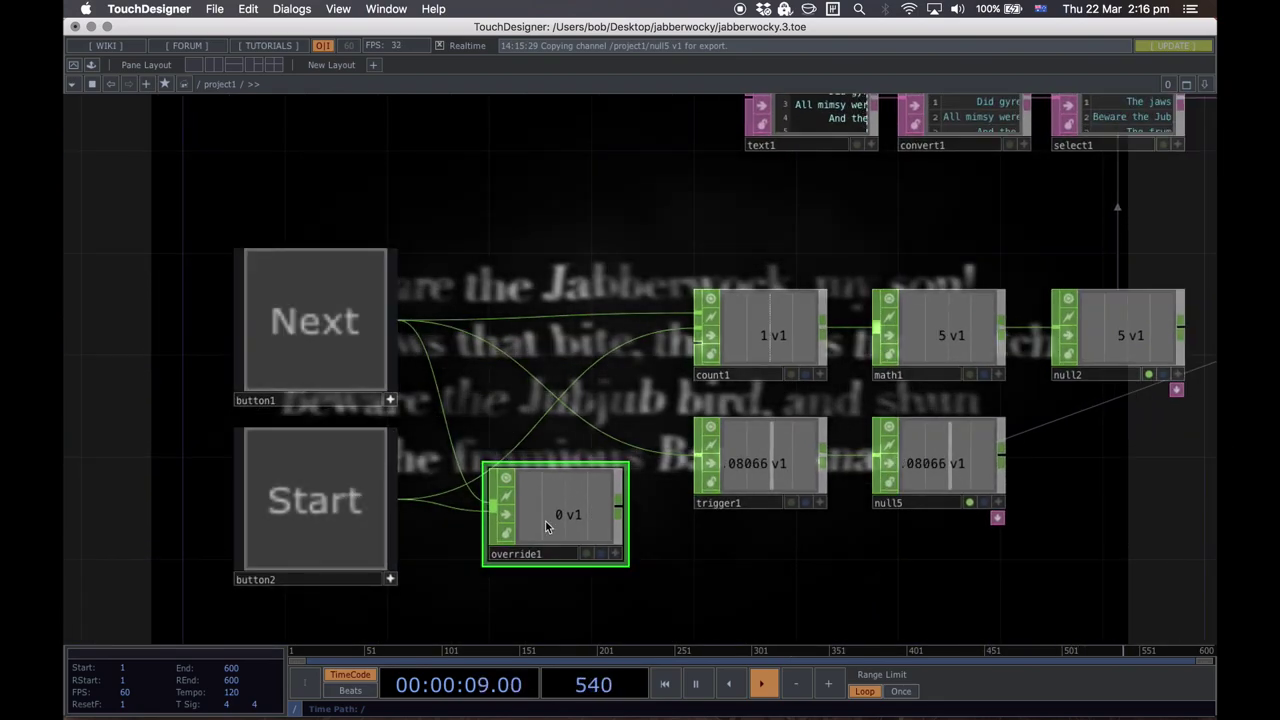
{"action": "left_click", "coordinate": [332, 517]}
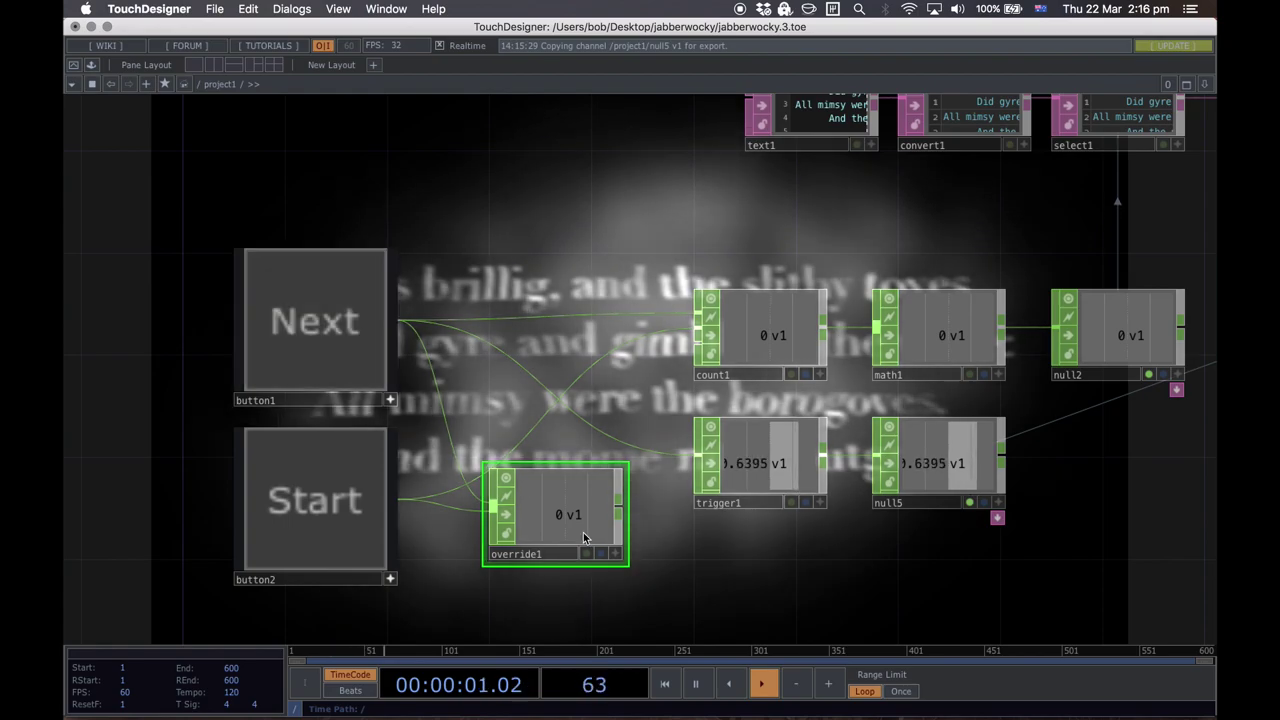
{"action": "left_click", "coordinate": [330, 294]}
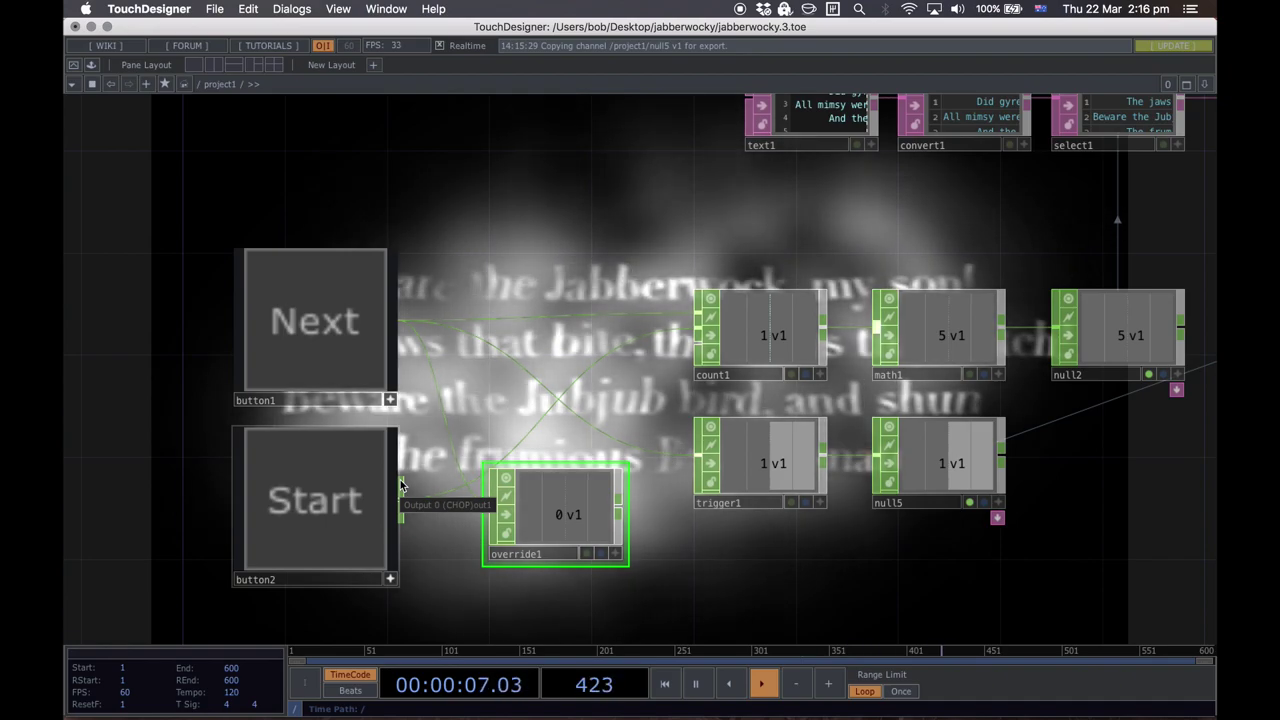
{"action": "left_click", "coordinate": [309, 291]}
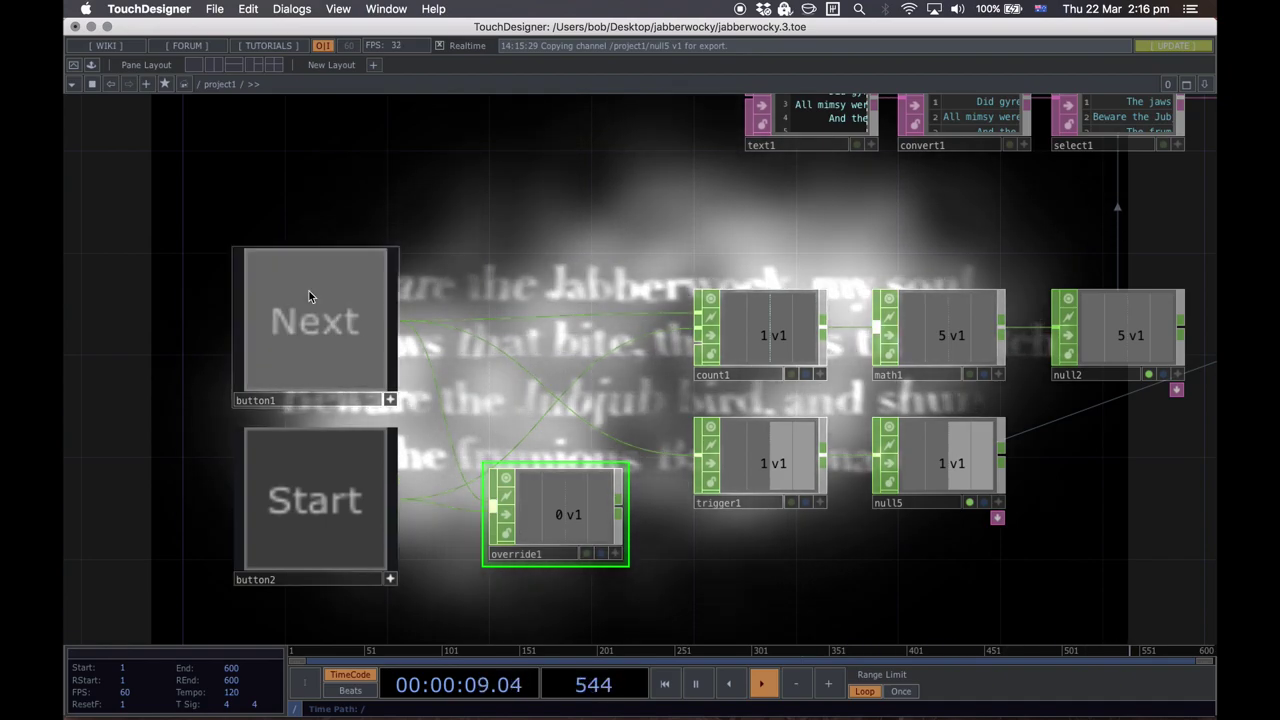
{"action": "left_click", "coordinate": [337, 481]}
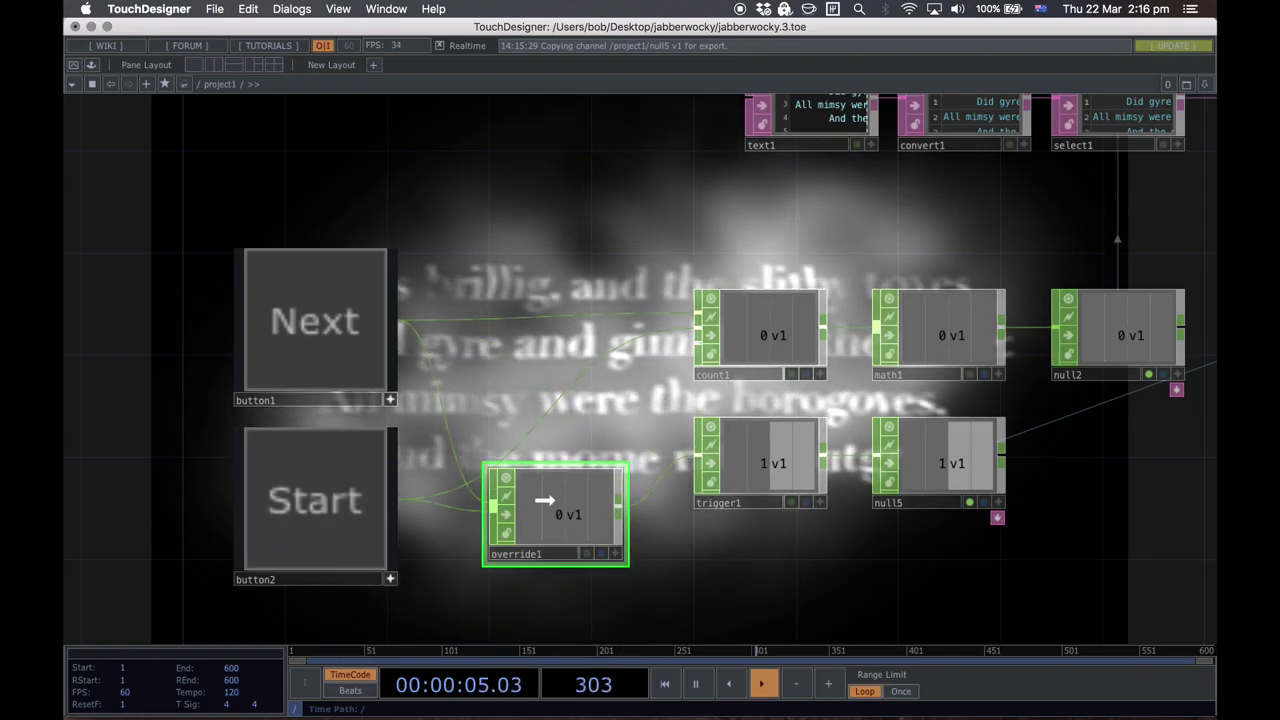
Step: Feed override1 into trigger1 and position it beneath count1, testing the envelope with the Start button
{"action": "left_click_drag", "start_coordinate": [543, 506], "coordinate": [543, 480]}
{"action": "left_click", "coordinate": [320, 503]}
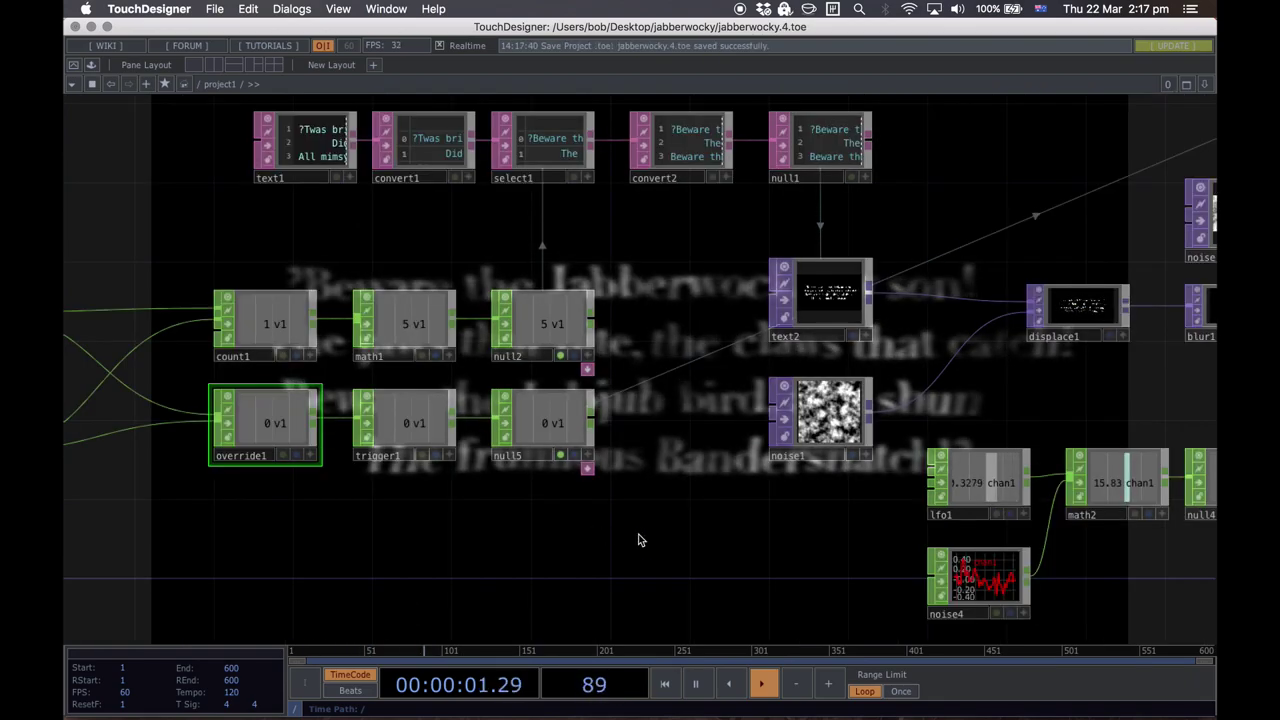
Step: Shift the lfo1, noise4, math2 and null4 group farther right, leaving free space beneath displace1
{"action": "left_click_drag", "start_coordinate": [640, 540], "coordinate": [538, 539]}
{"action": "left_click_drag", "start_coordinate": [676, 545], "coordinate": [470, 506]}
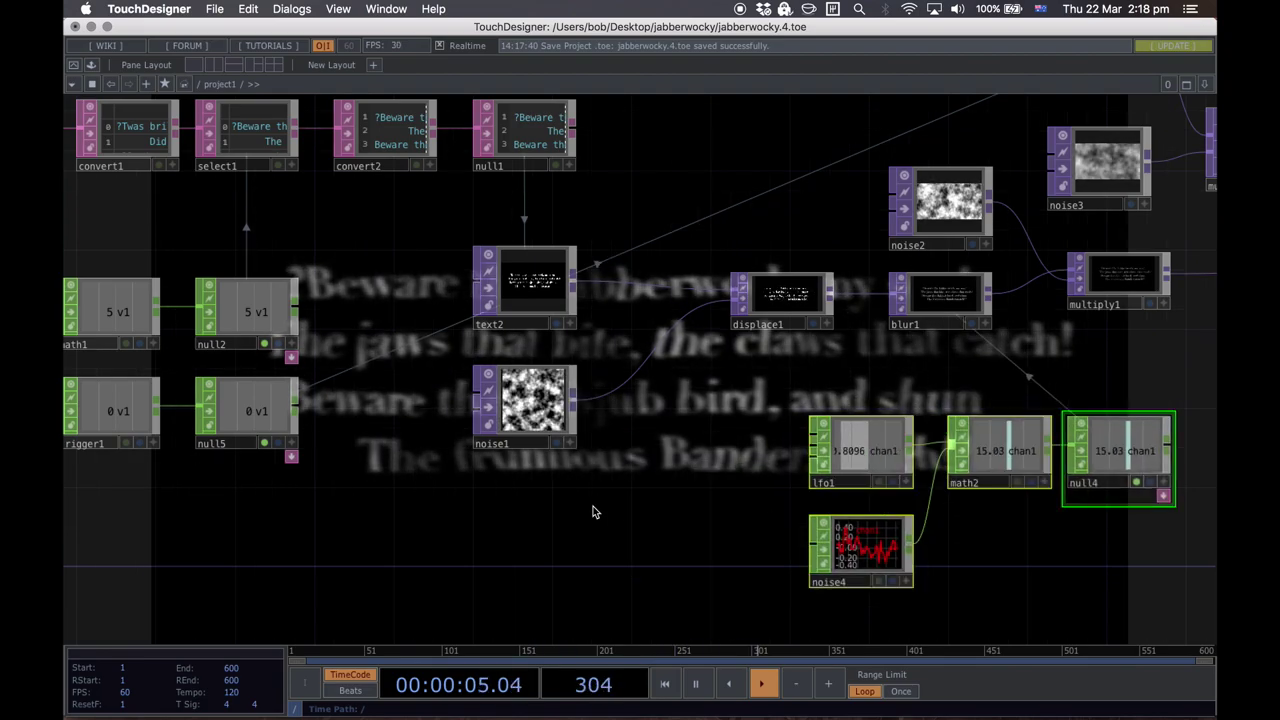
{"action": "left_click_drag", "start_coordinate": [592, 512], "coordinate": [647, 582]}
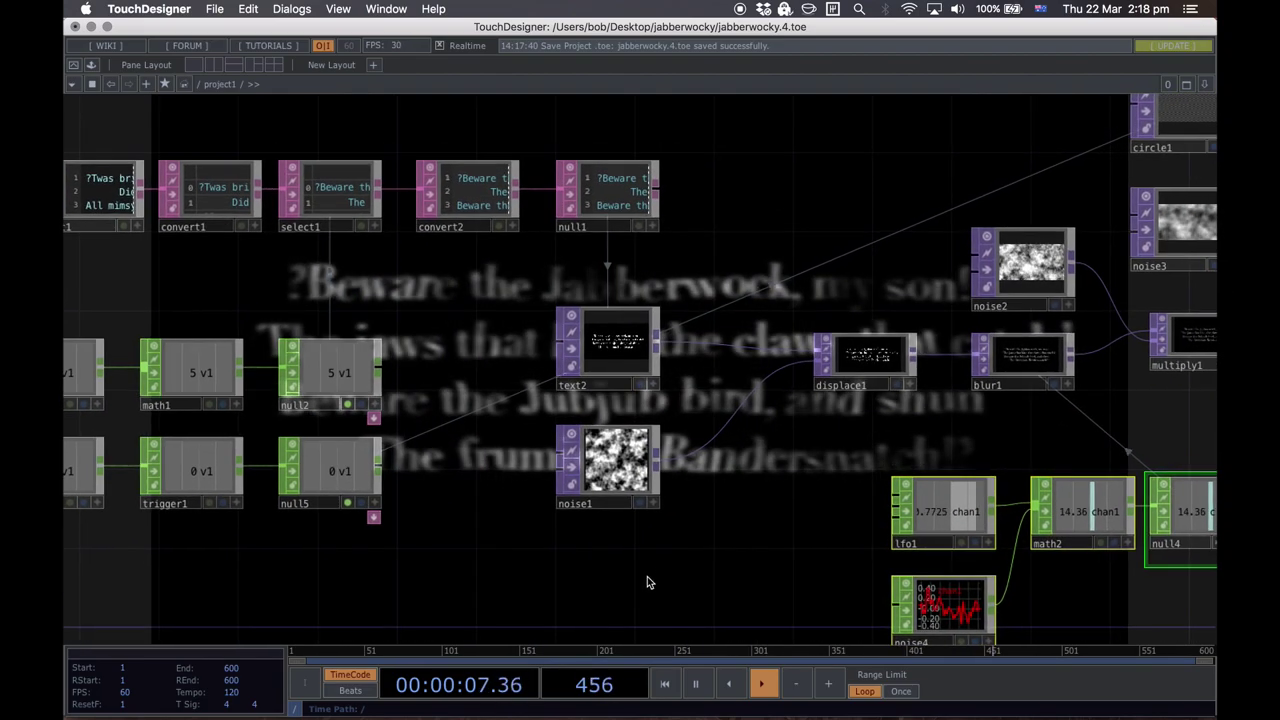
Step: Add a Ramp TOP to the network in the space above the wire between text2 and displace1
{"action": "left_click_drag", "start_coordinate": [942, 470], "coordinate": [634, 506]}
{"action": "scroll", "coordinate": [654, 488], "scroll_direction": "down", "scroll_amount": 1}
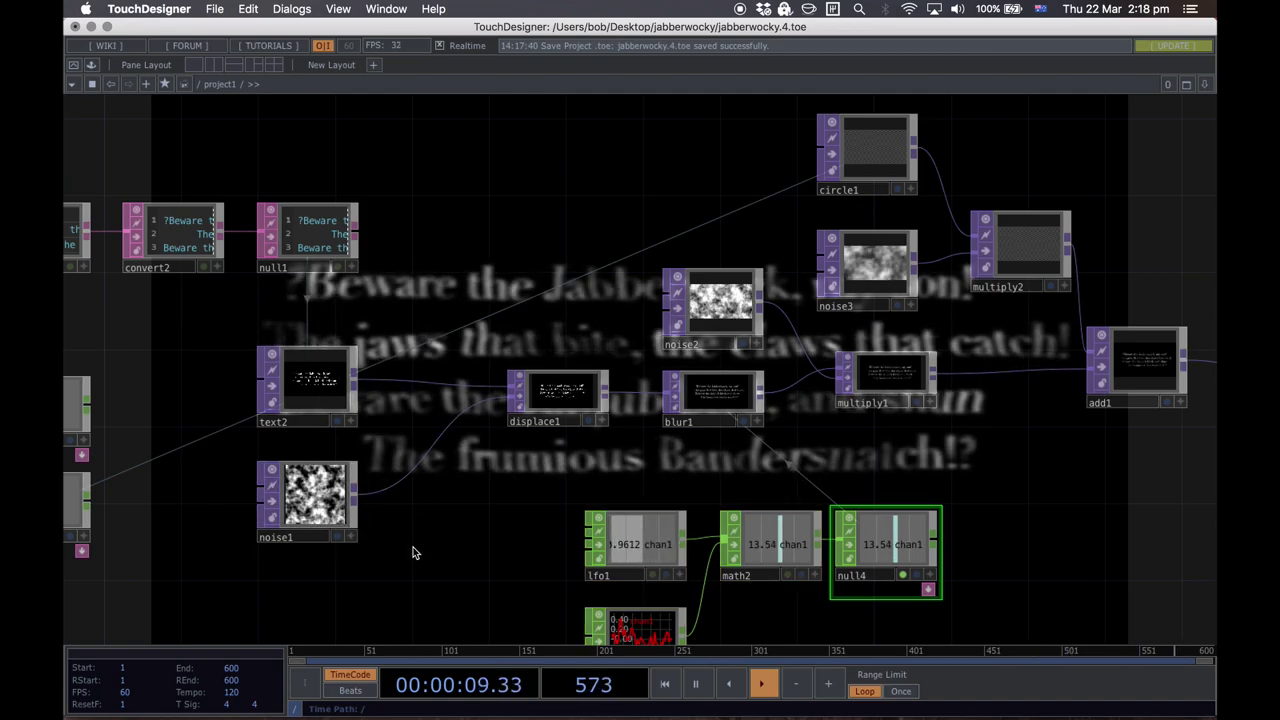
{"action": "key", "text": "Tab"}
{"action": "left_click", "coordinate": [195, 331]}
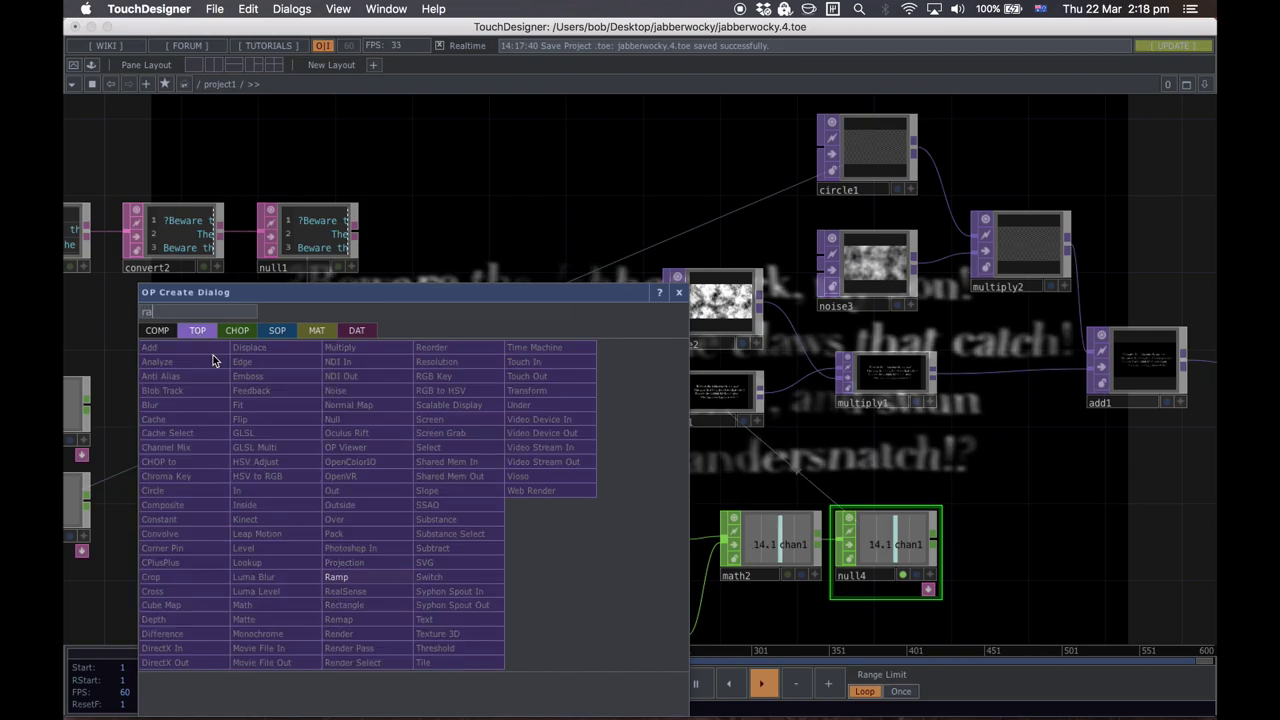
{"action": "left_click", "coordinate": [369, 577]}
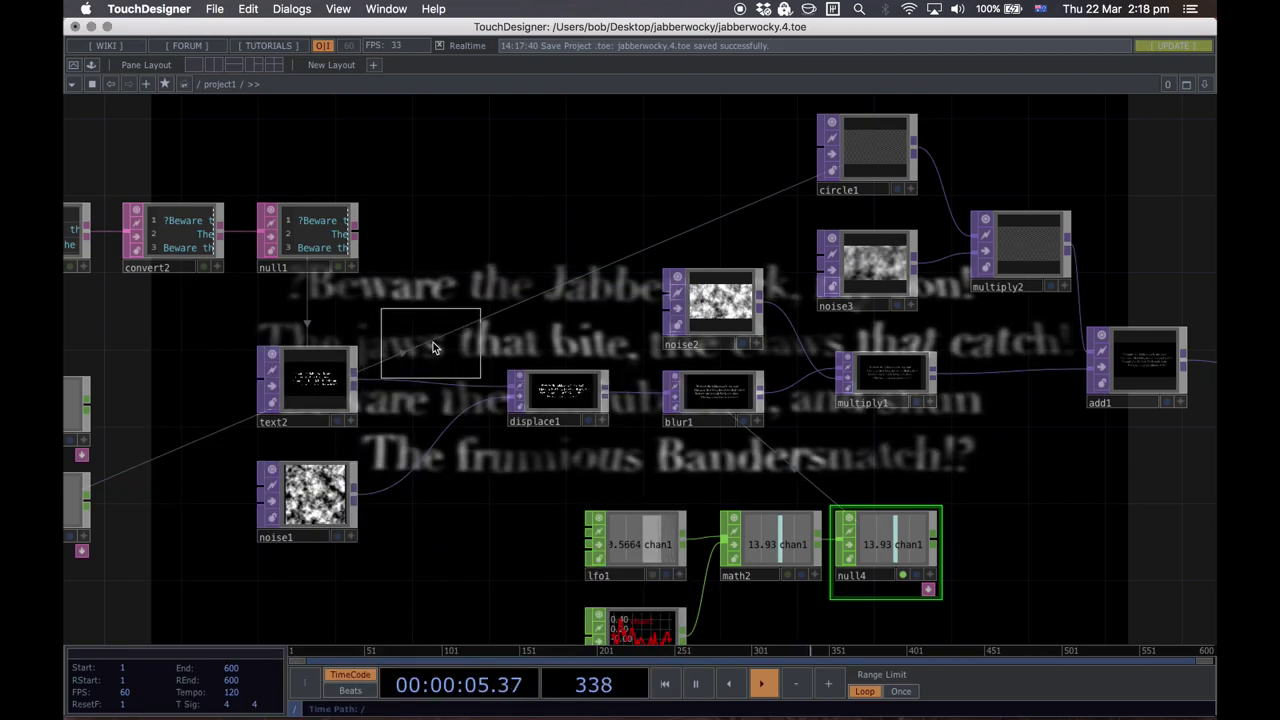
{"action": "left_click", "coordinate": [406, 366]}
{"action": "scroll", "coordinate": [406, 366], "scroll_direction": "up", "scroll_amount": 5}
{"action": "left_click_drag", "start_coordinate": [393, 497], "coordinate": [529, 568]}
{"action": "left_click_drag", "start_coordinate": [617, 527], "coordinate": [729, 526]}
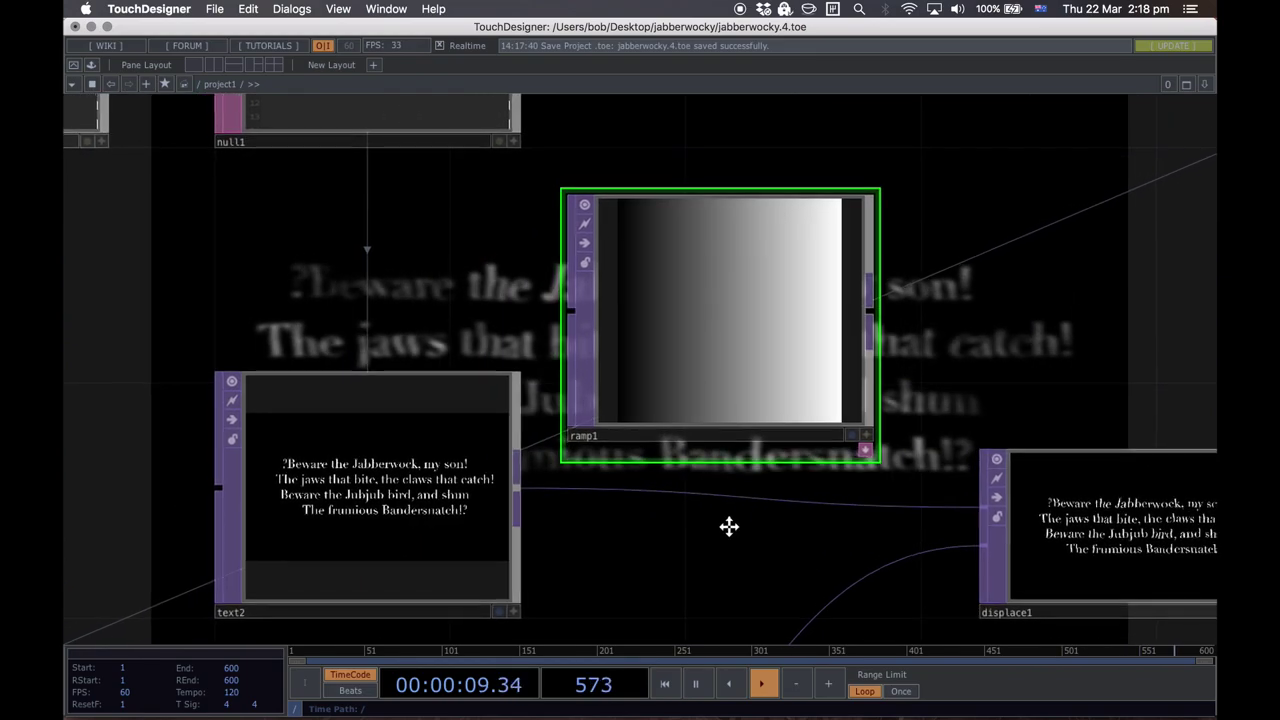
Step: Open ramp1's parameters and set its type to Vertical
{"action": "key", "text": "p"}
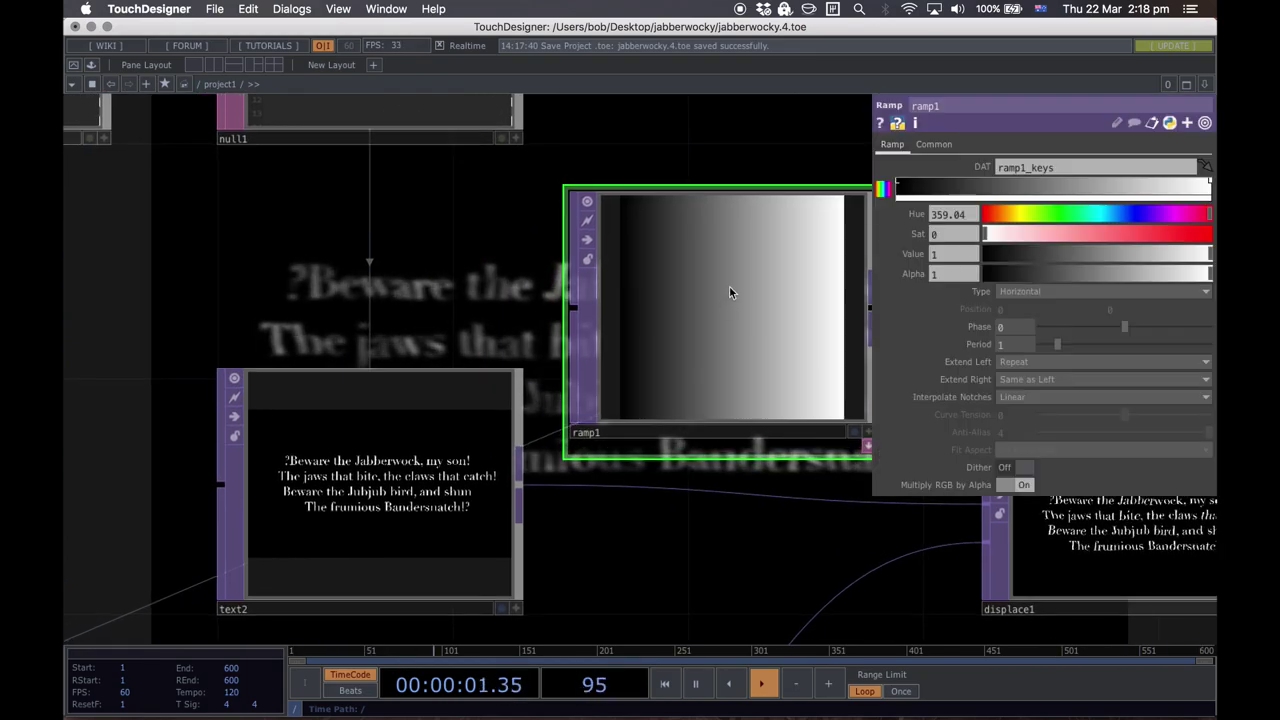
{"action": "left_click", "coordinate": [1019, 292]}
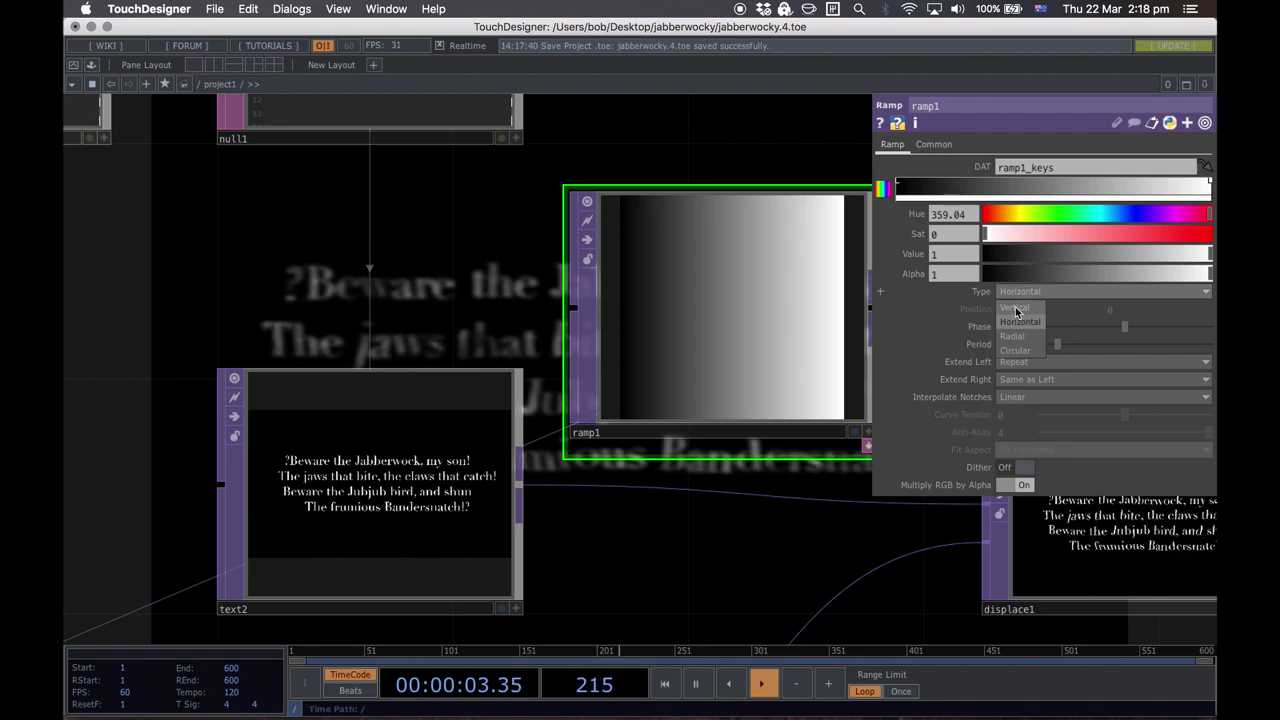
{"action": "left_click", "coordinate": [1016, 310]}
Step: Try ramp1's Black and Hold extend modes with a shifted phase, settle on Mirror, and set the phase to about 0.476
{"action": "mouse_move", "coordinate": [1122, 328]}
{"action": "left_mouse_down"}
{"action": "mouse_move", "coordinate": [1060, 334]}
{"action": "mouse_move", "coordinate": [1098, 334]}
{"action": "left_mouse_up"}
{"action": "left_click", "coordinate": [1016, 371]}
{"action": "left_click", "coordinate": [1012, 392]}
{"action": "left_click", "coordinate": [1010, 370]}
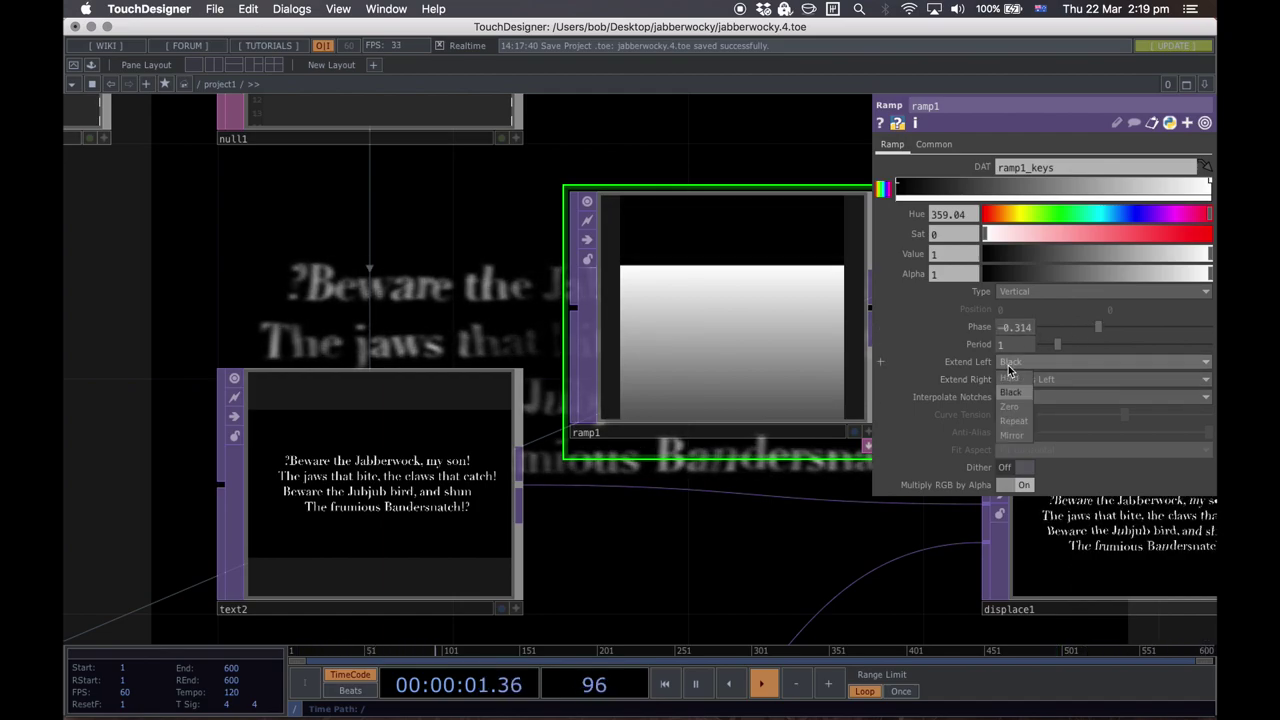
{"action": "left_click", "coordinate": [1013, 379]}
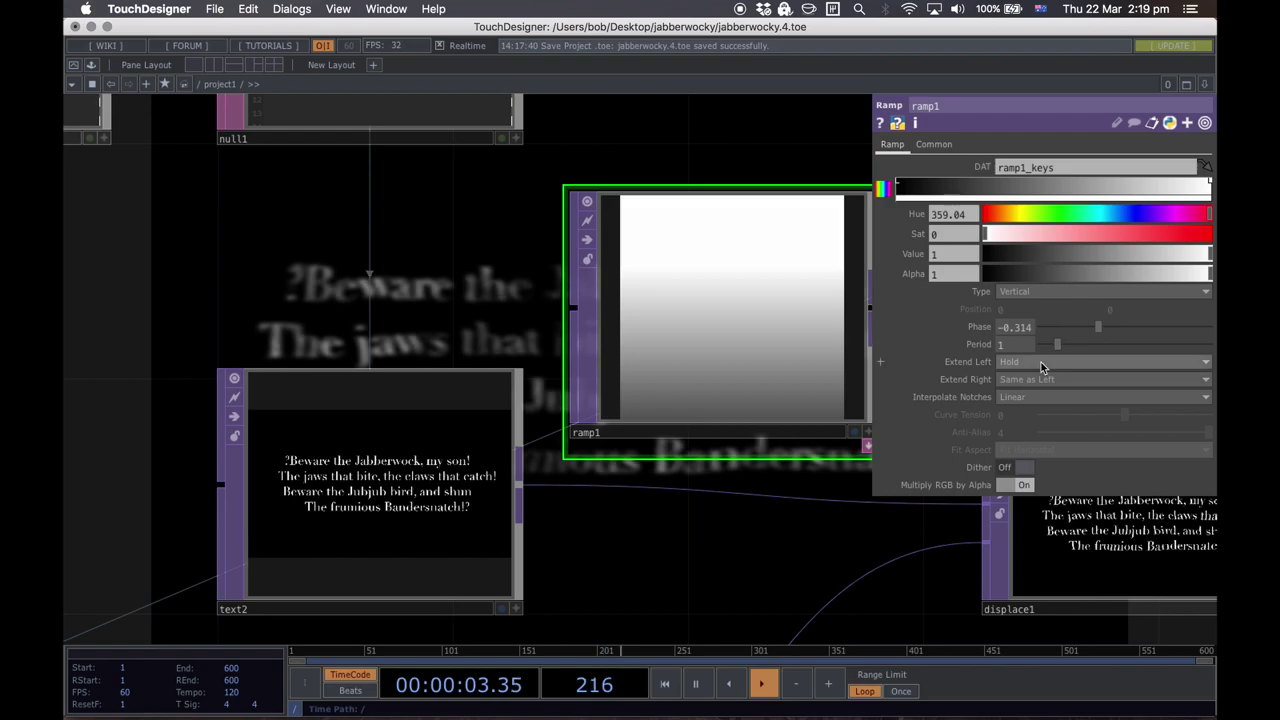
{"action": "left_click", "coordinate": [1017, 379]}
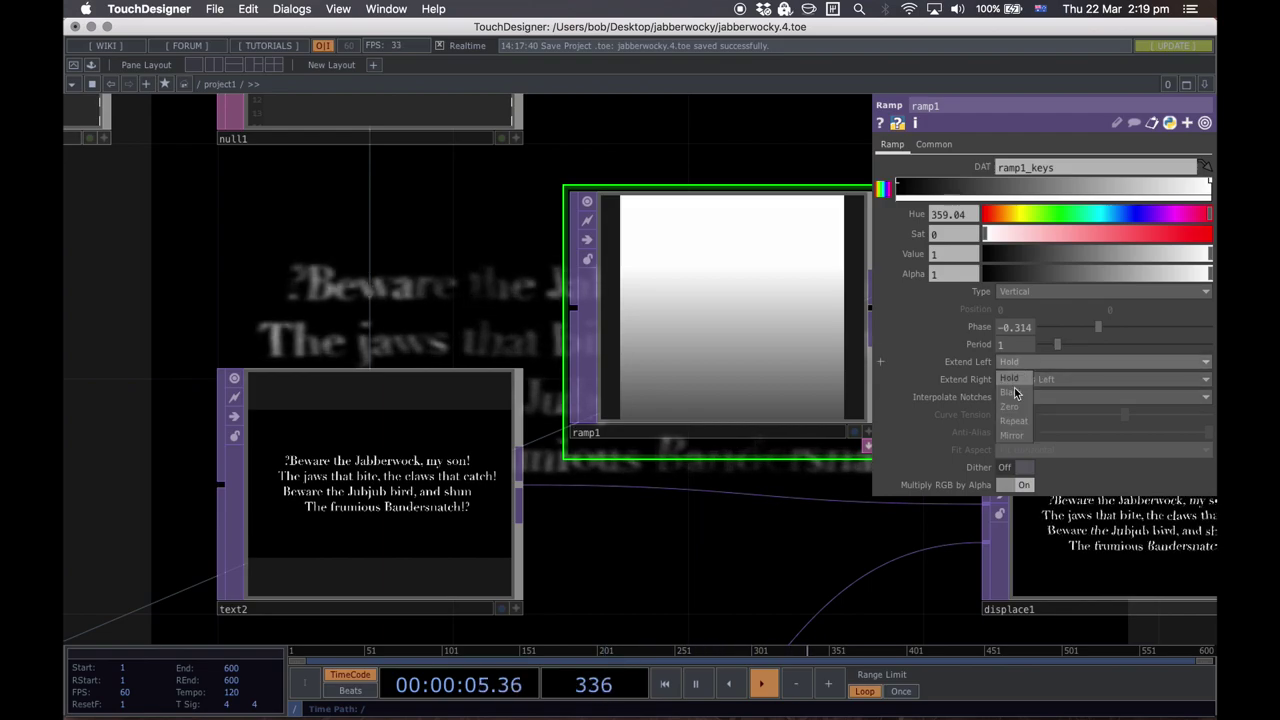
{"action": "left_click", "coordinate": [1010, 437]}
{"action": "left_click_drag", "start_coordinate": [1091, 334], "coordinate": [1057, 341]}
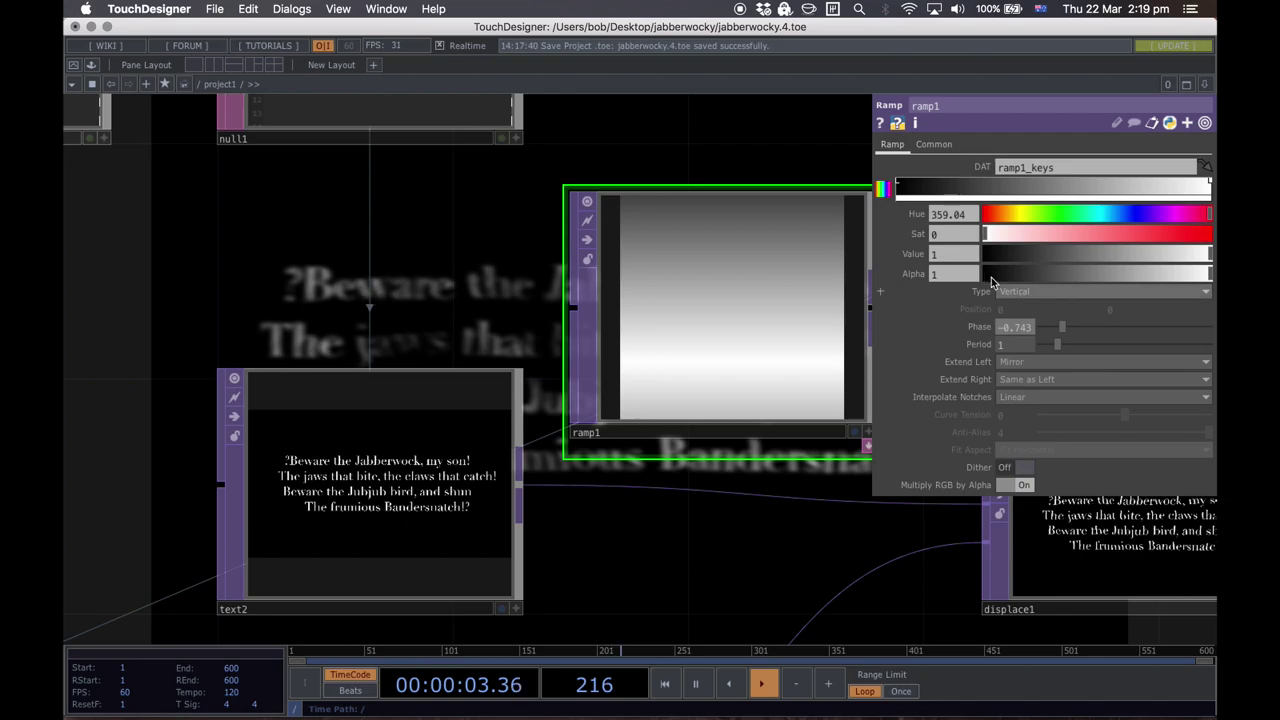
{"action": "left_click_drag", "start_coordinate": [1059, 329], "coordinate": [1166, 338]}
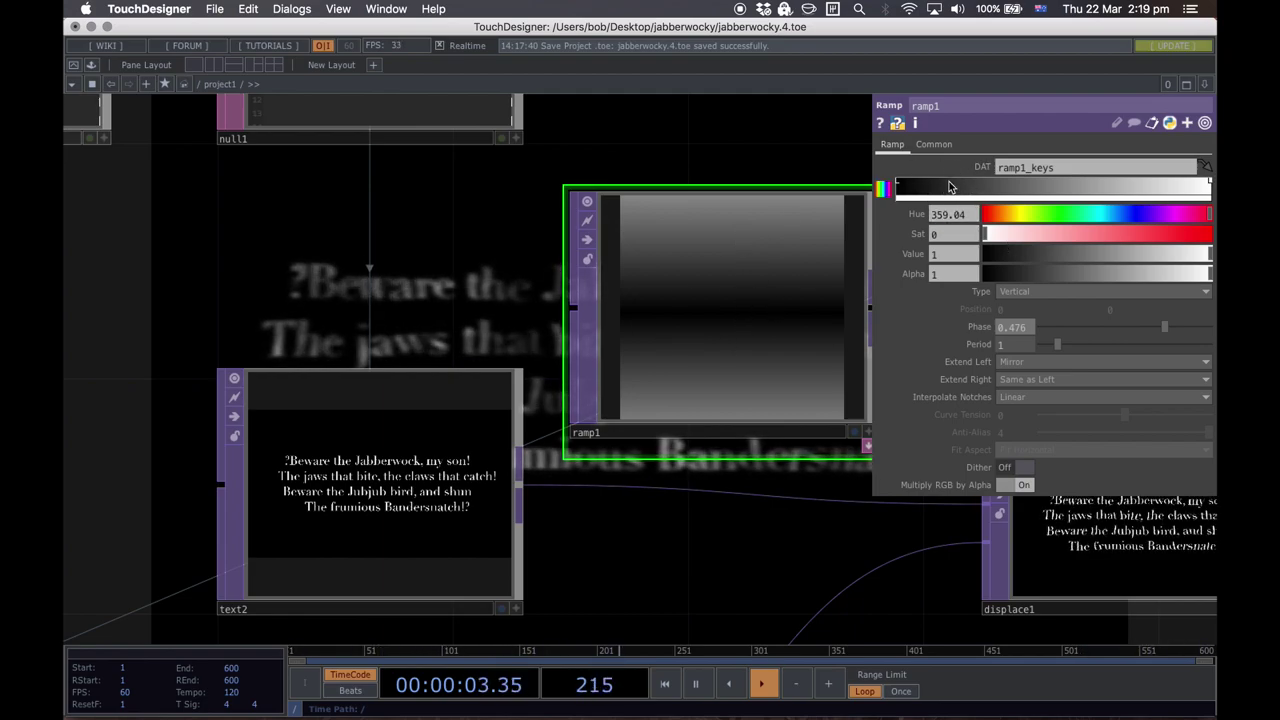
Step: Add two intermediate keys to ramp1's gradient, about a quarter in from the dark end and a quarter in from the light end
{"action": "left_click", "coordinate": [949, 187]}
{"action": "left_click", "coordinate": [1166, 186]}
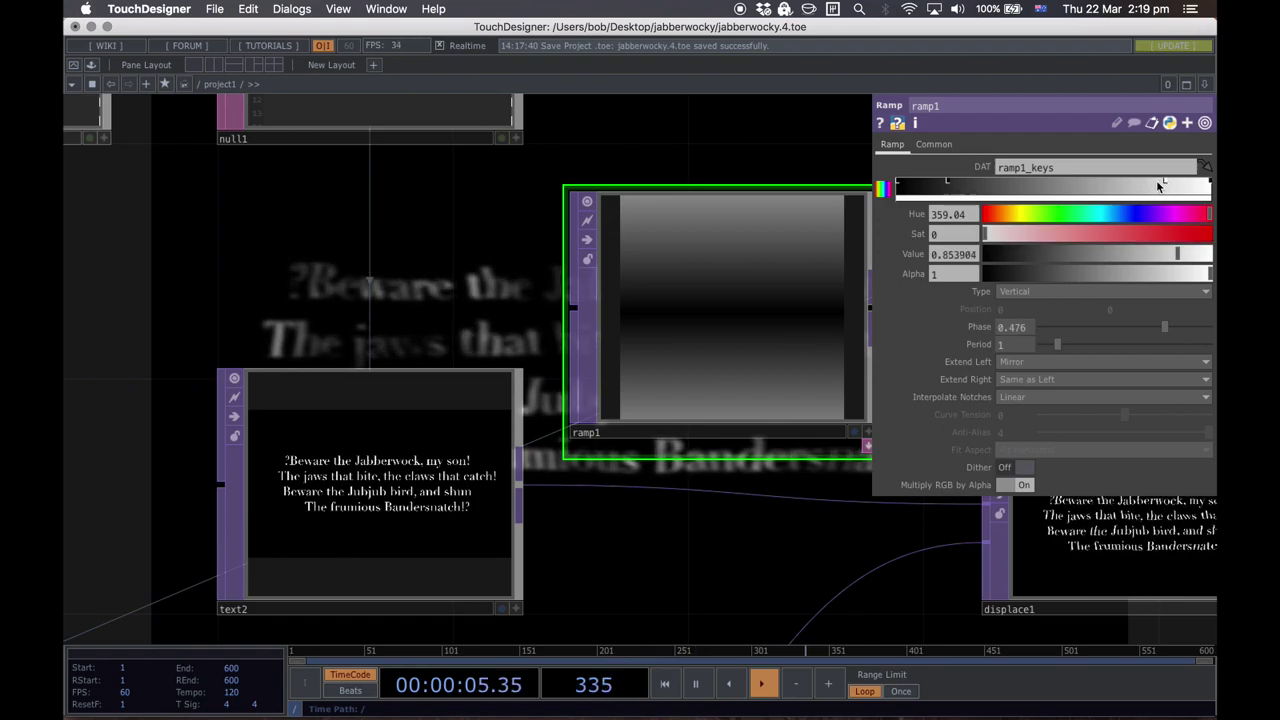
{"action": "left_click", "coordinate": [950, 188]}
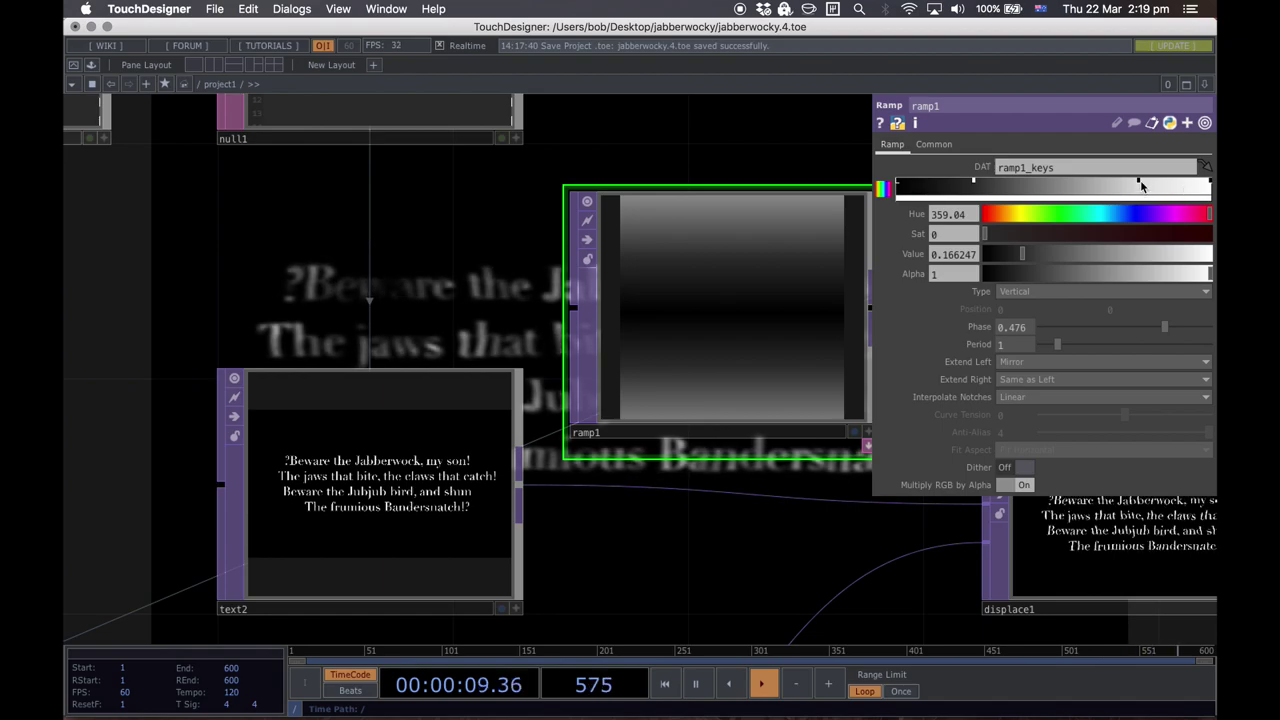
{"action": "left_click_drag", "start_coordinate": [1141, 186], "coordinate": [1133, 185]}
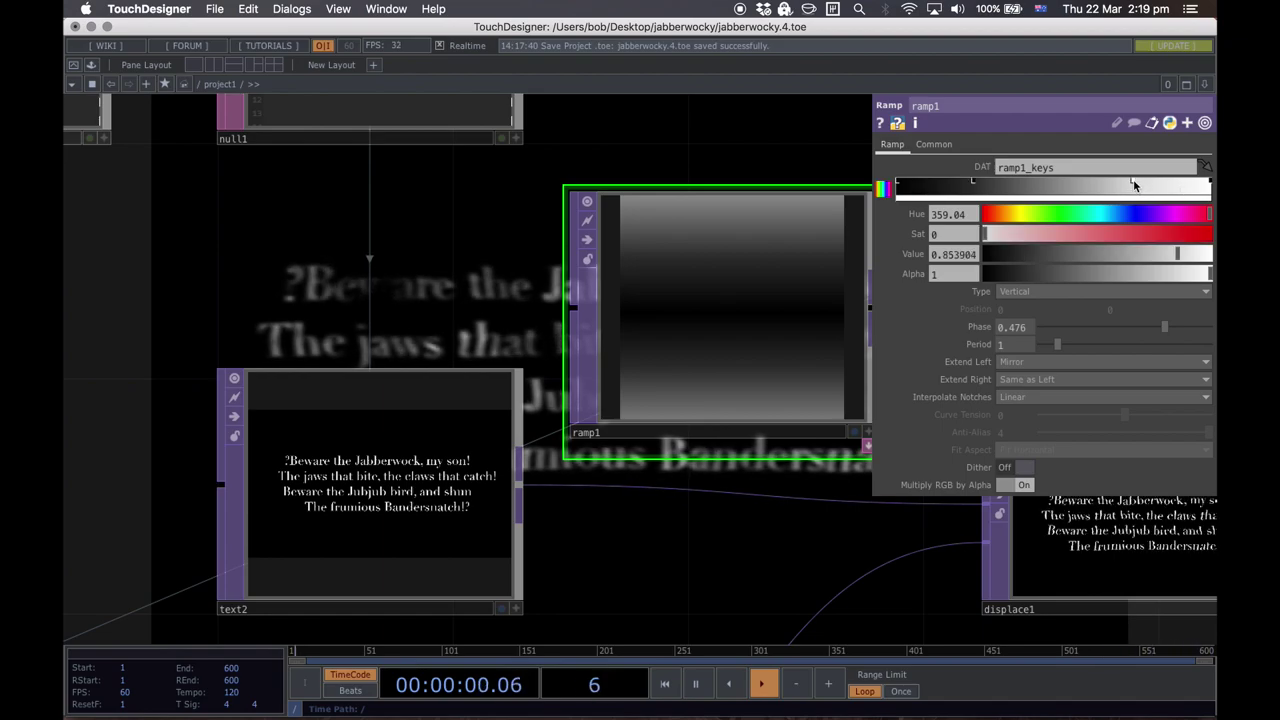
Step: Make the darker intermediate key fully black and set the lighter intermediate key's value to 1
{"action": "left_click", "coordinate": [975, 187]}
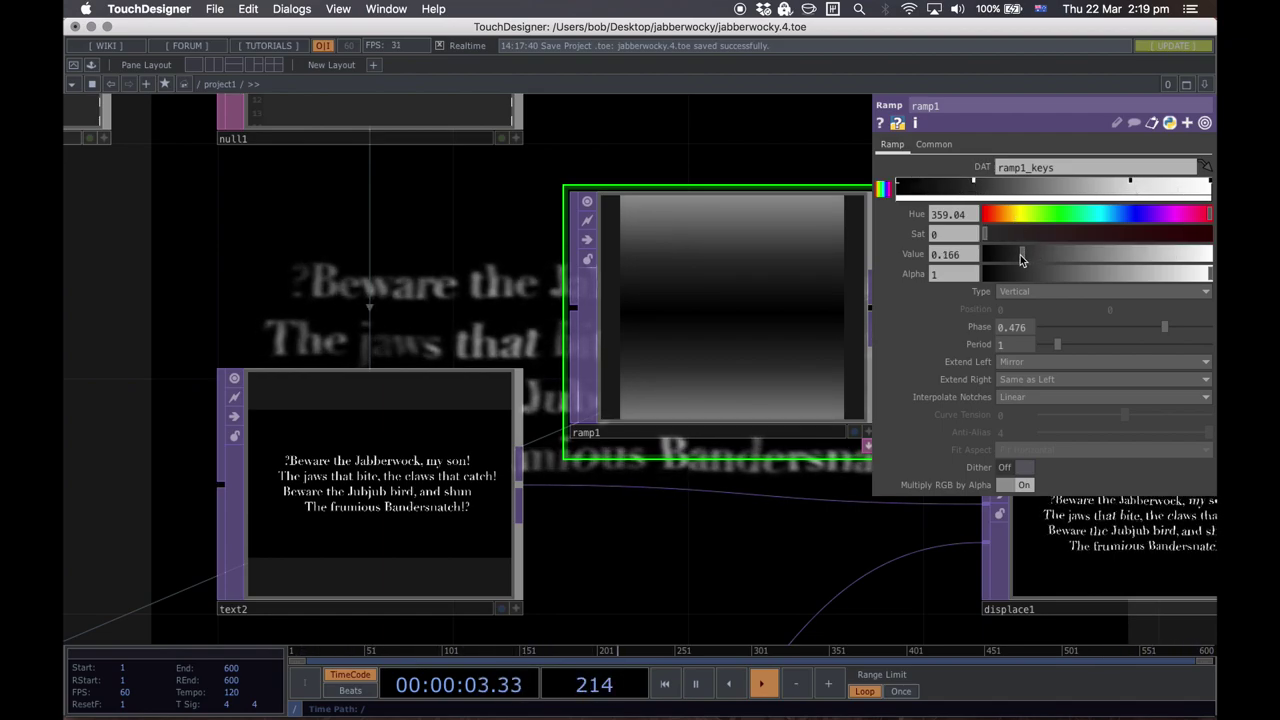
{"action": "left_click_drag", "start_coordinate": [1020, 258], "coordinate": [953, 258]}
{"action": "left_click", "coordinate": [1128, 184]}
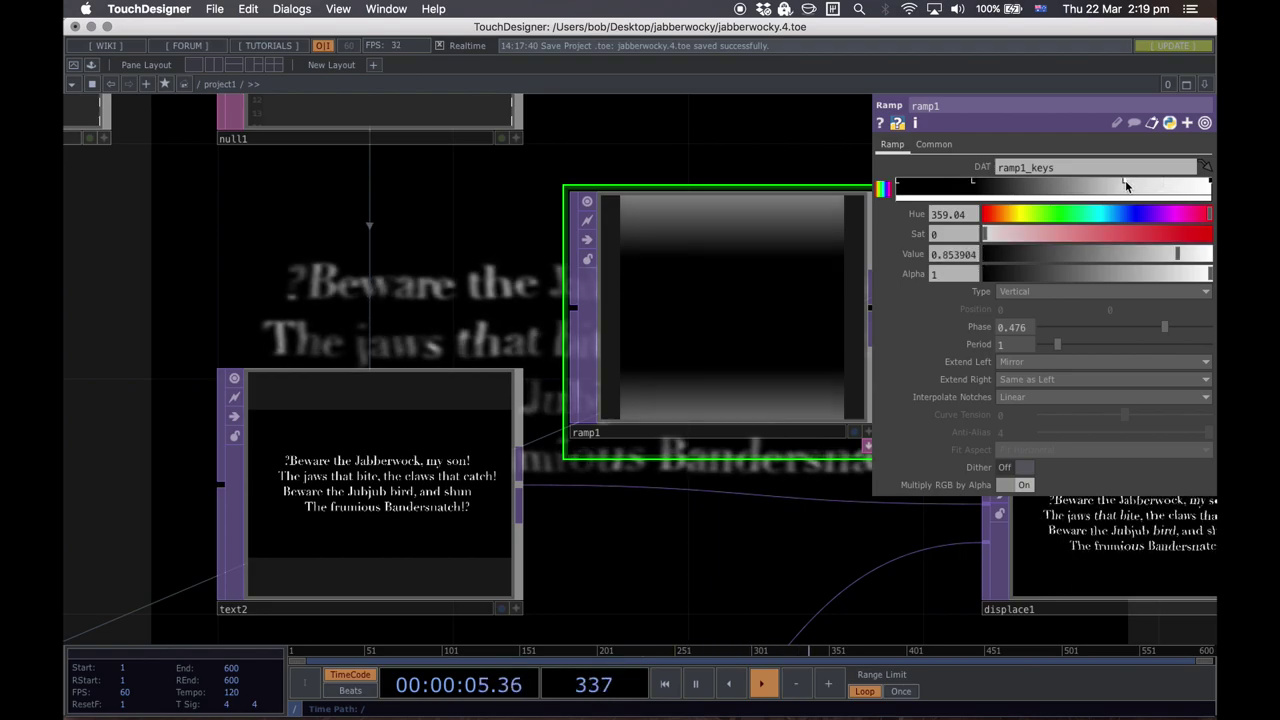
{"action": "left_click_drag", "start_coordinate": [1180, 260], "coordinate": [1208, 258]}
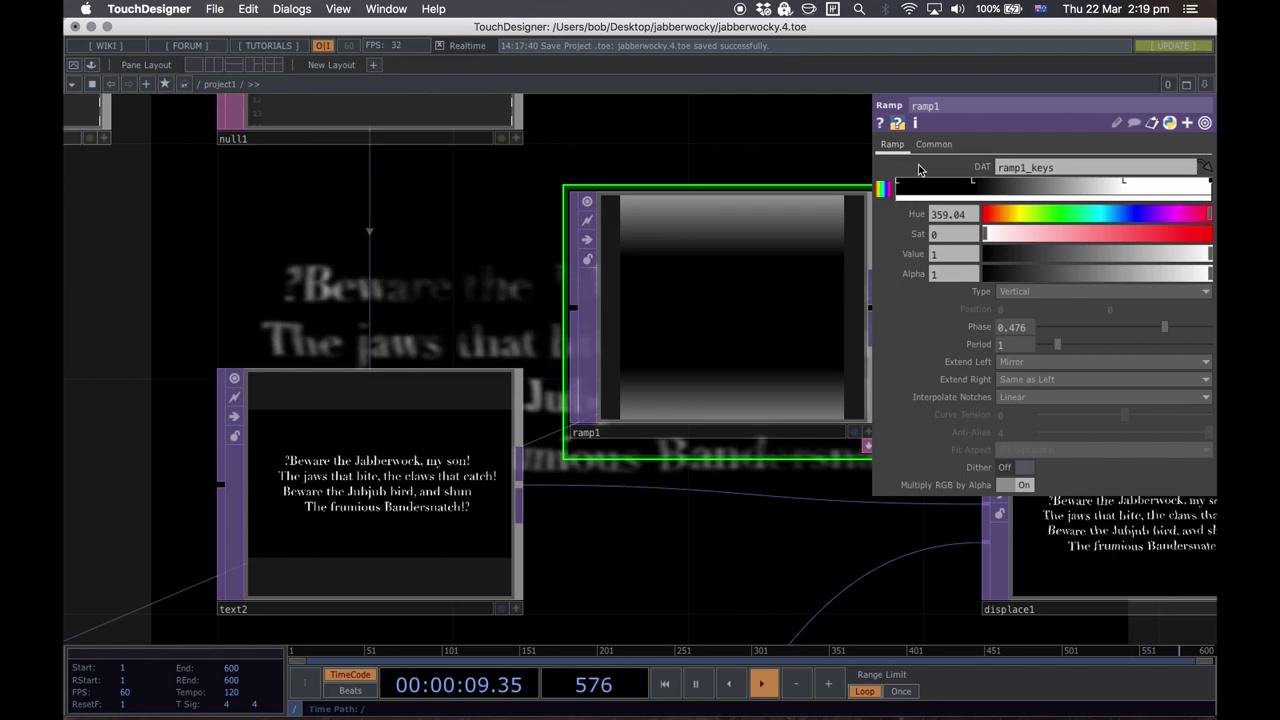
Step: Set ramp1's period to 2 and sweep its phase, comparing values such as 0.5 and 2.5
{"action": "mouse_move", "coordinate": [1162, 328]}
{"action": "left_mouse_down"}
{"action": "mouse_move", "coordinate": [1084, 338]}
{"action": "mouse_move", "coordinate": [1165, 344]}
{"action": "left_mouse_up"}
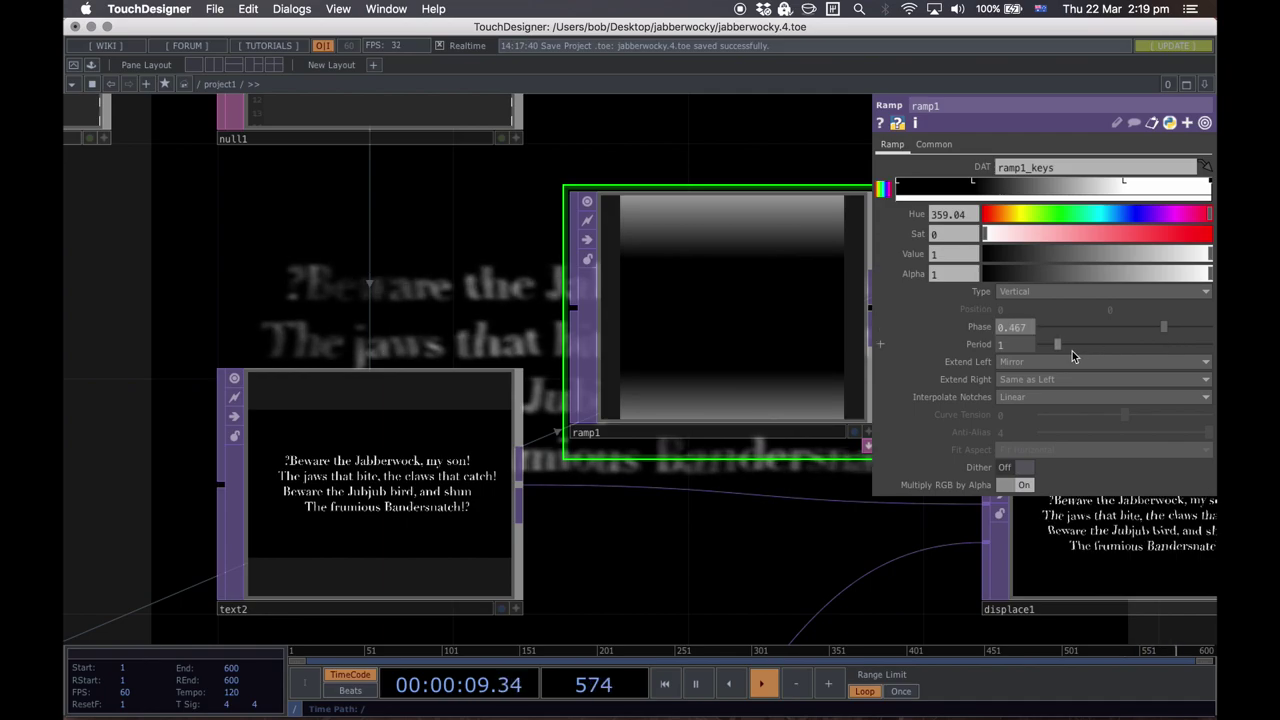
{"action": "left_click_drag", "start_coordinate": [1055, 344], "coordinate": [1075, 348]}
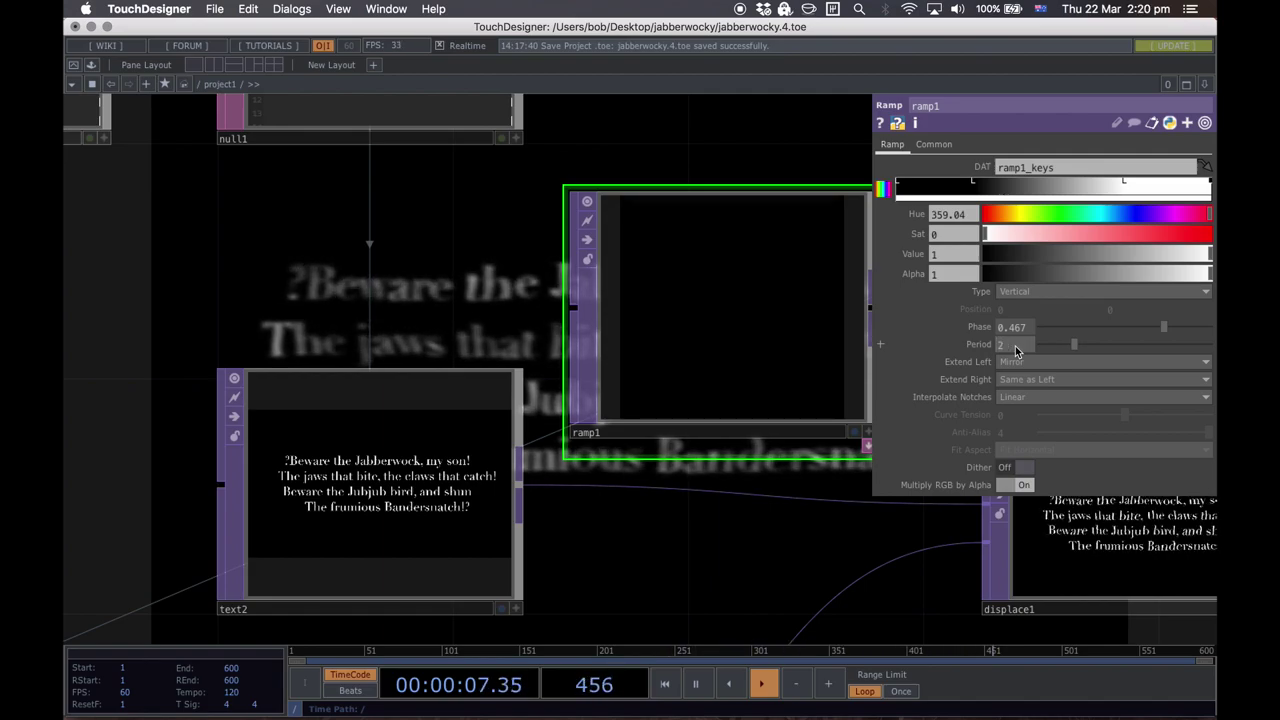
{"action": "left_click_drag", "start_coordinate": [1160, 336], "coordinate": [1035, 345]}
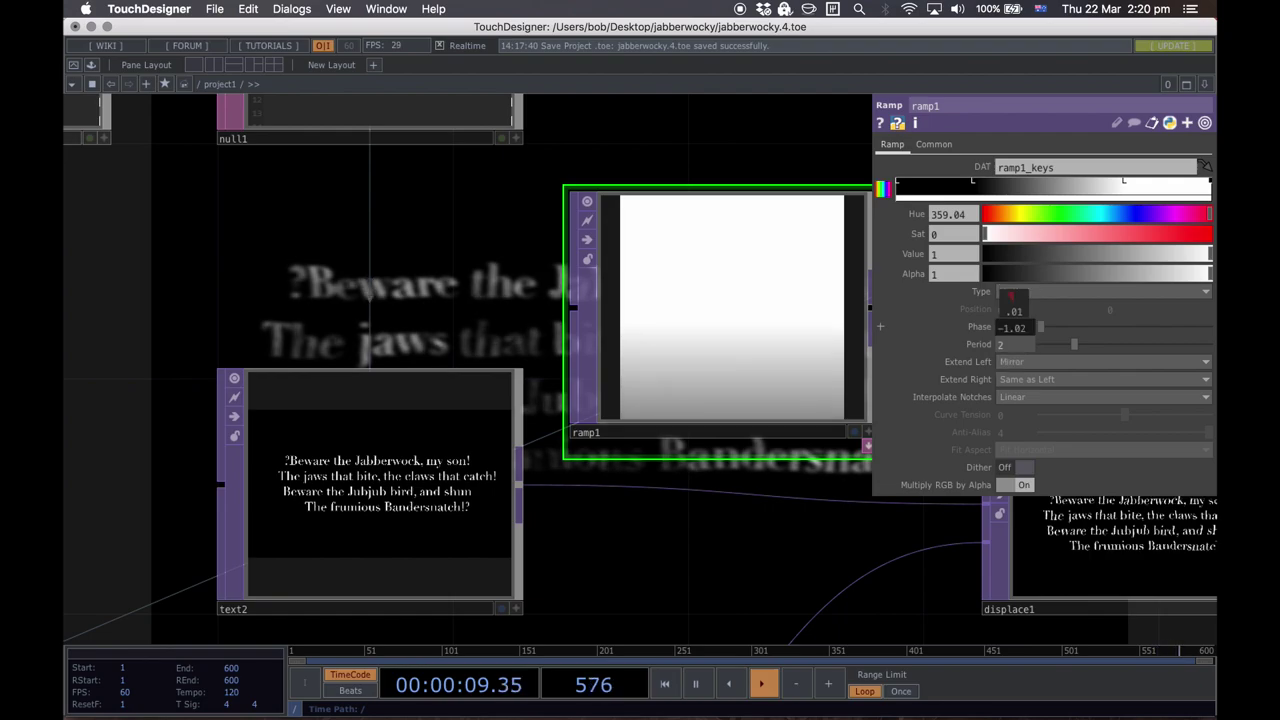
{"action": "left_click_drag", "start_coordinate": [1010, 297], "coordinate": [1013, 303]}
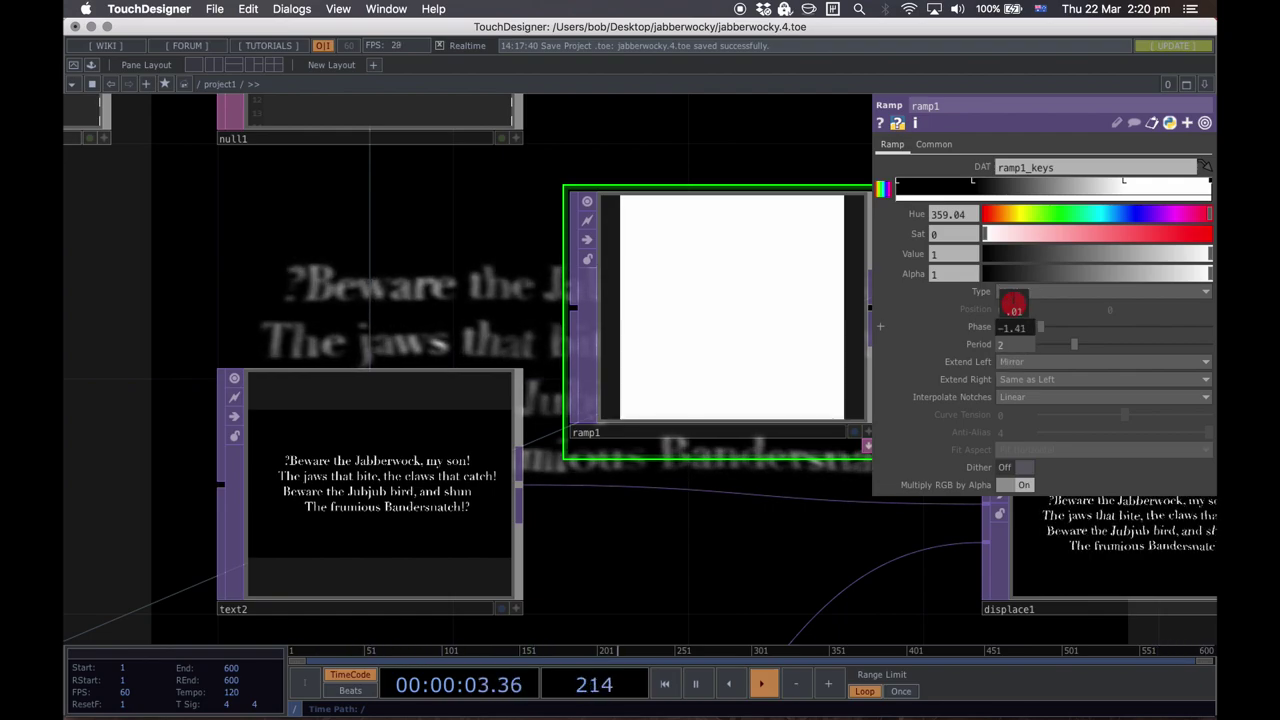
{"action": "mouse_move", "coordinate": [1013, 303]}
{"action": "left_mouse_down"}
{"action": "mouse_move", "coordinate": [1213, 710]}
{"action": "mouse_move", "coordinate": [1013, 303]}
{"action": "left_mouse_up"}
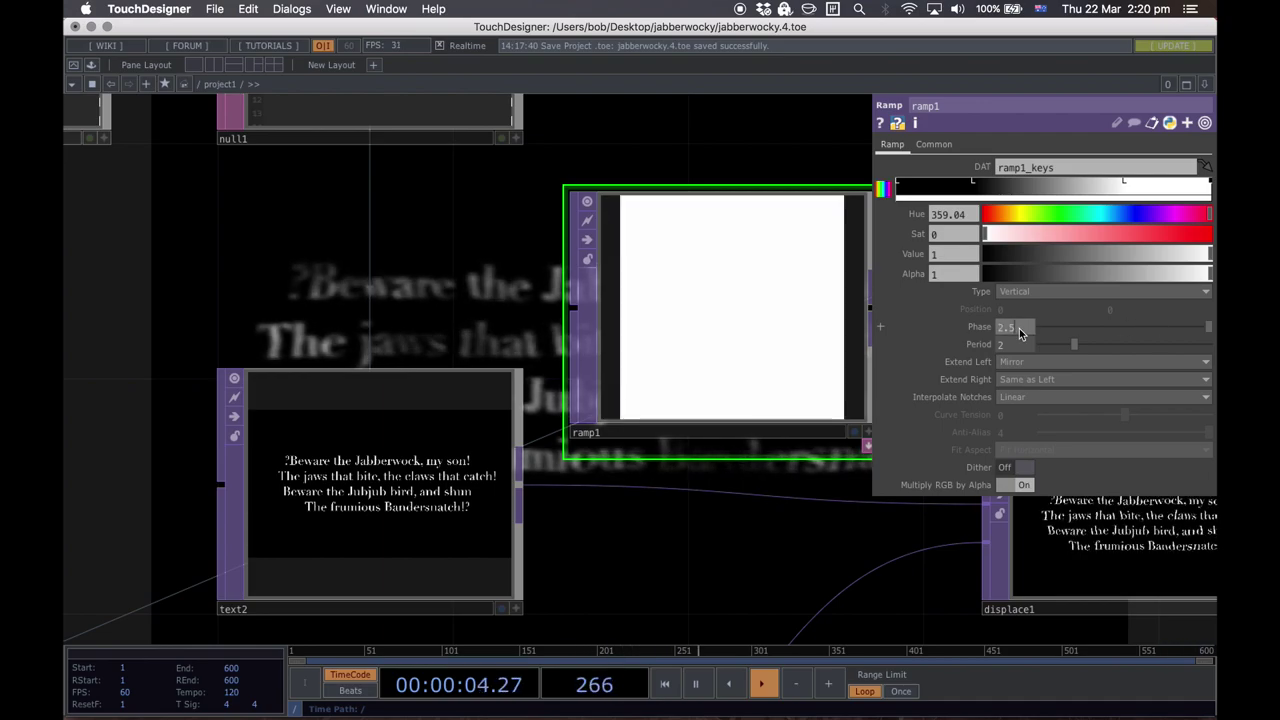
{"action": "key", "text": "Return"}
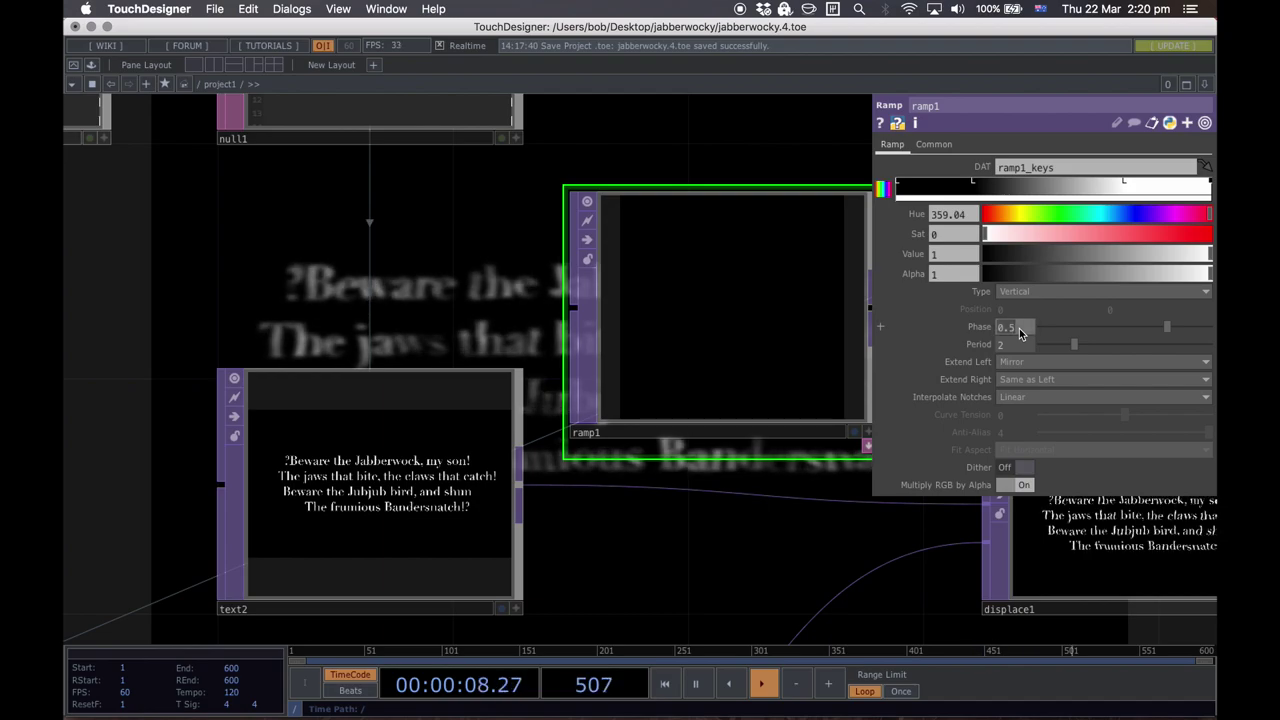
{"action": "key", "text": "Return"}
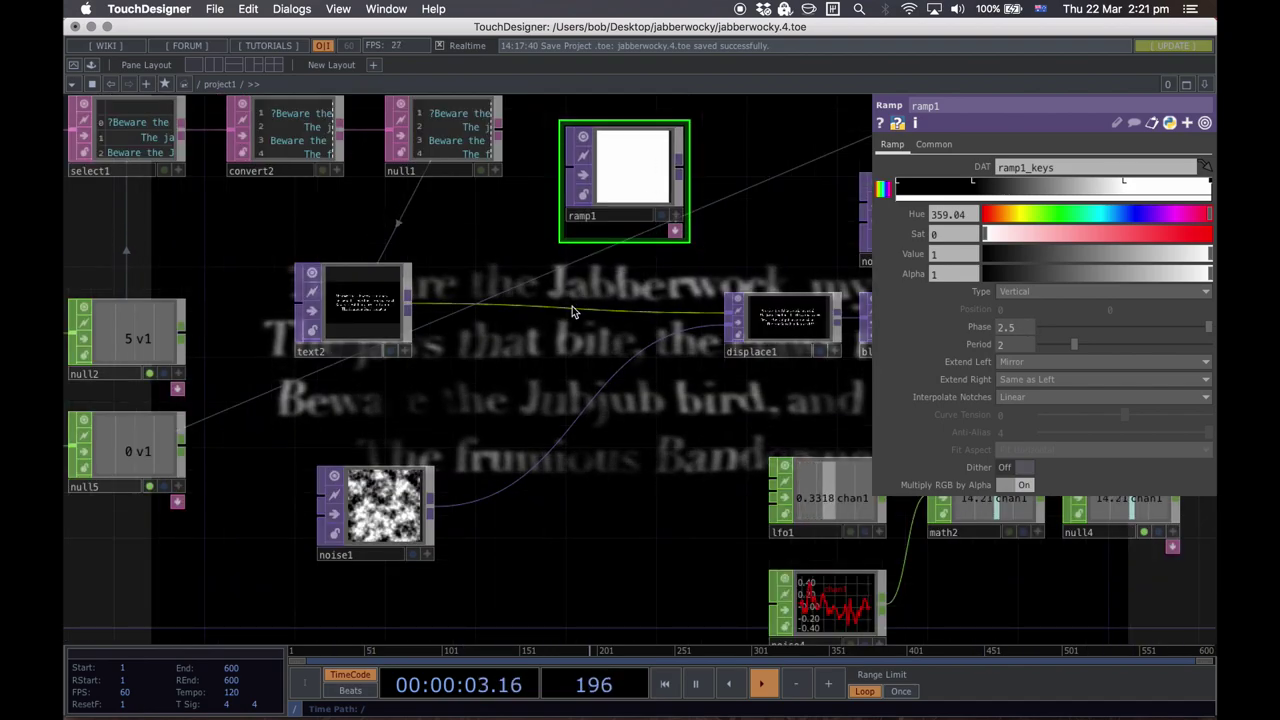
Step: Insert a Multiply TOP into the wire between text2 and displace1
{"action": "right_click", "coordinate": [572, 306]}
{"action": "left_click", "coordinate": [604, 294]}
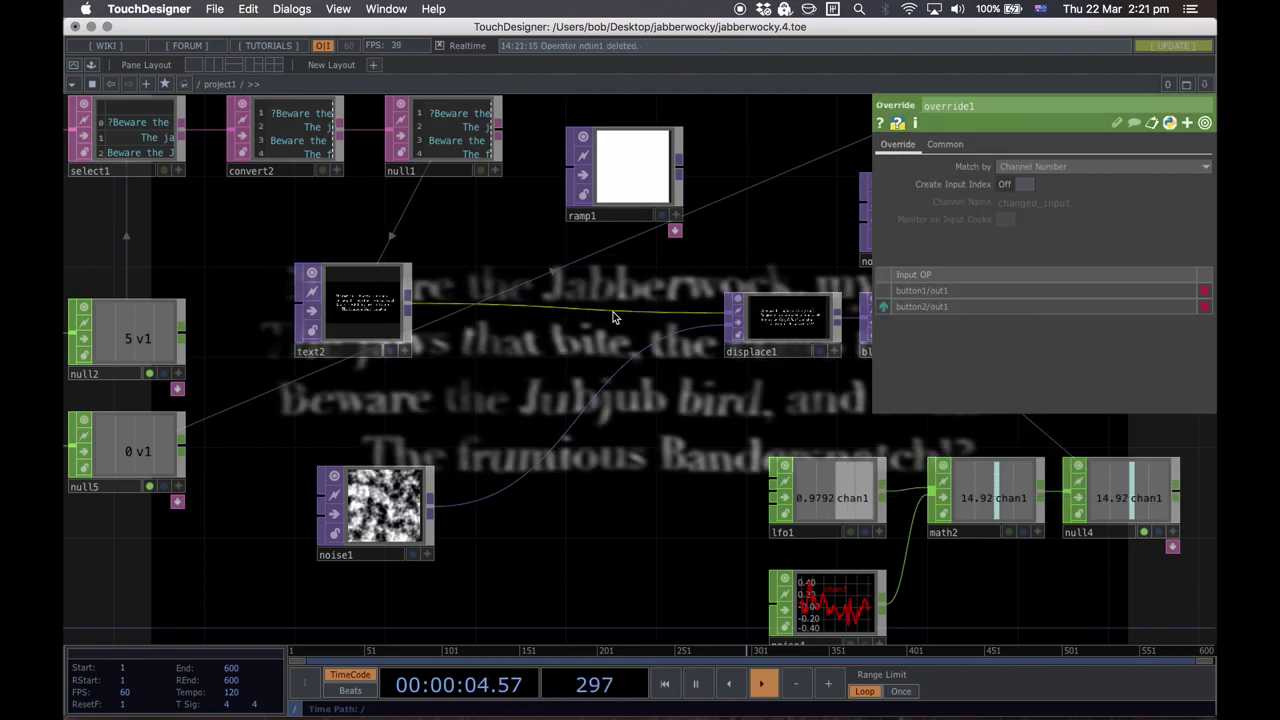
{"action": "right_click", "coordinate": [614, 312]}
{"action": "left_click", "coordinate": [655, 293]}
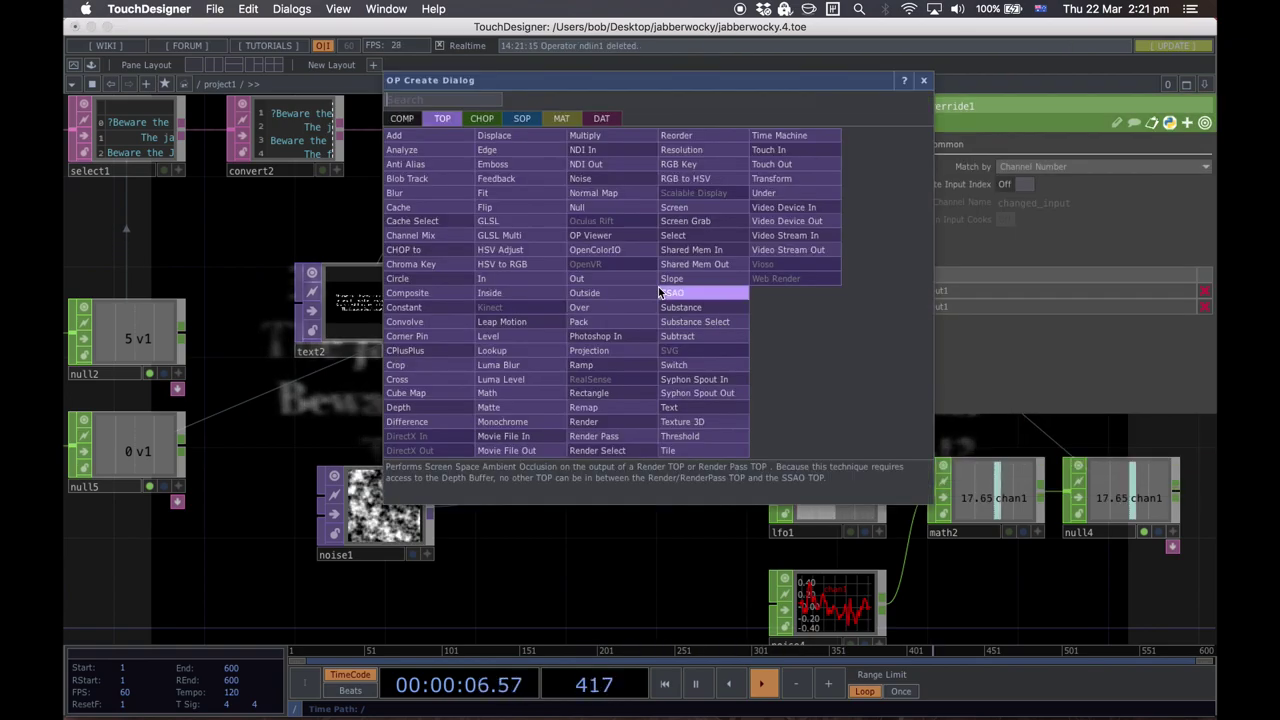
{"action": "type", "text": "mul"}
{"action": "left_click", "coordinate": [614, 146]}
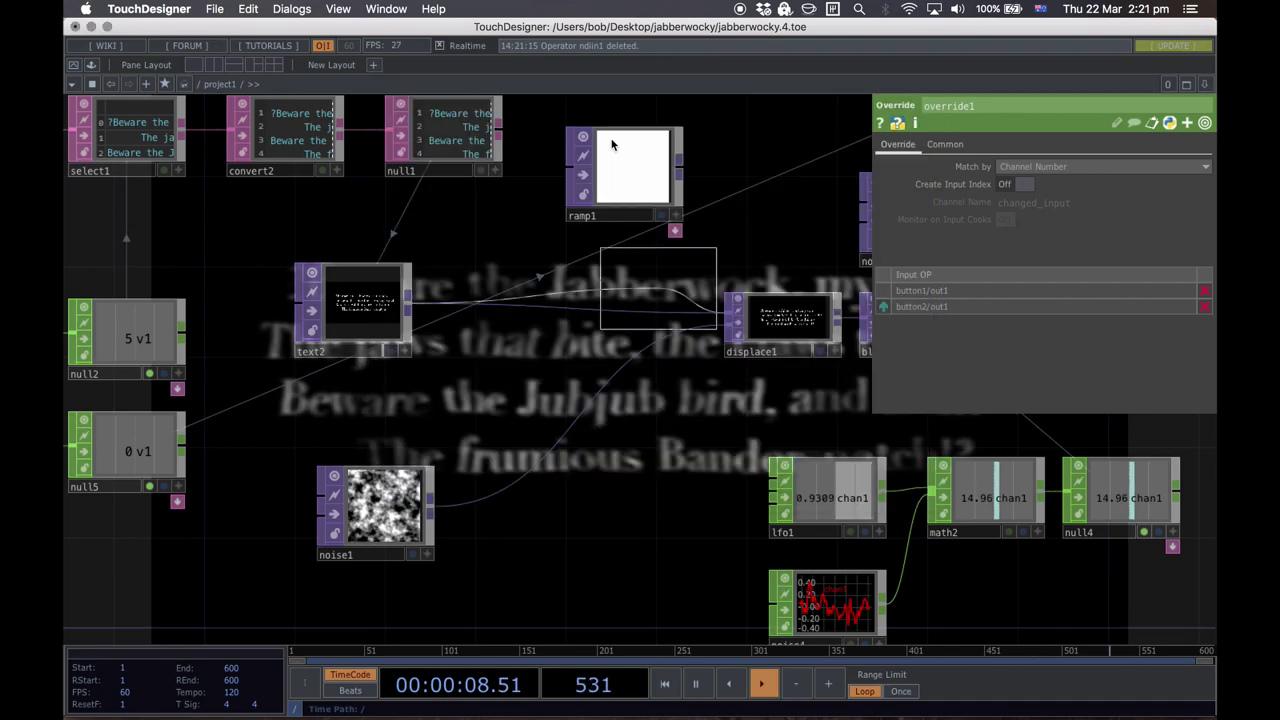
{"action": "left_click", "coordinate": [610, 290]}
Step: Place ramp1 beneath text2, wire it into multiply3's second input, and set multiply3's Fixed Layer to Input 1
{"action": "left_click_drag", "start_coordinate": [627, 171], "coordinate": [560, 314]}
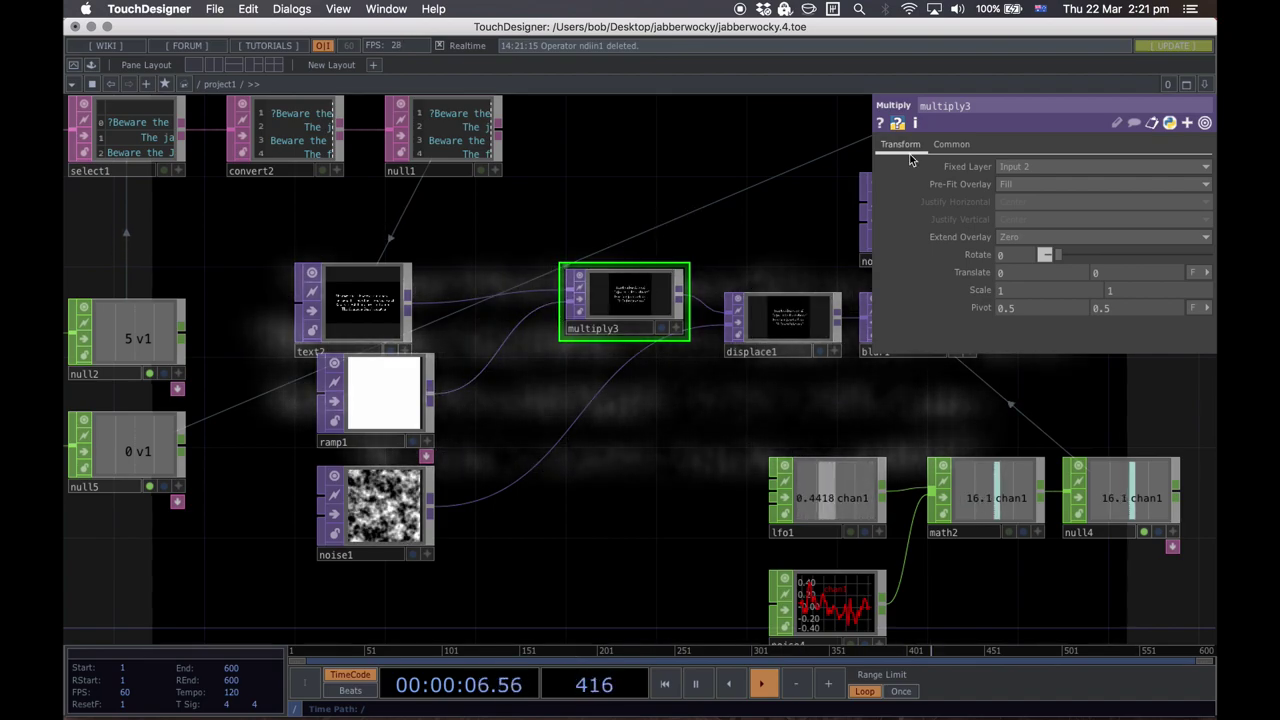
{"action": "left_click", "coordinate": [1023, 164]}
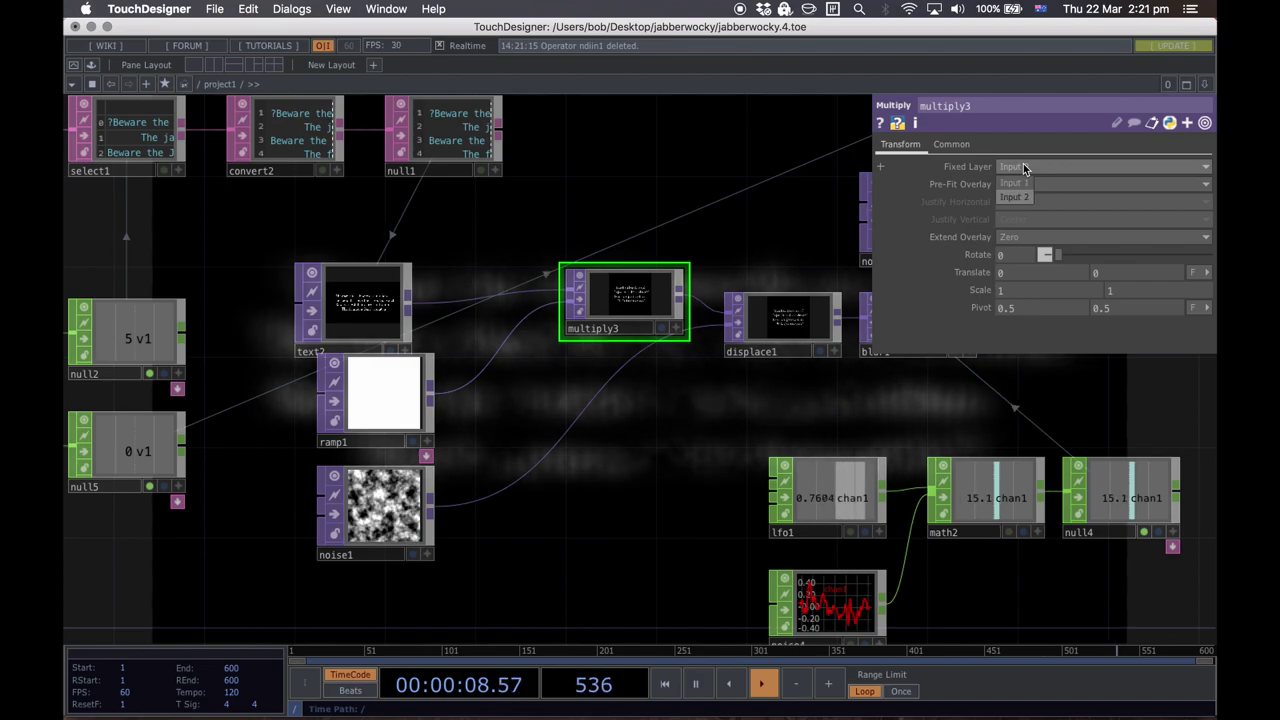
{"action": "left_click", "coordinate": [1021, 181]}
Step: Align ramp1 and noise1 in a column beneath text2, leaving space between the nodes
{"action": "left_click_drag", "start_coordinate": [380, 395], "coordinate": [358, 395]}
{"action": "left_click_drag", "start_coordinate": [381, 478], "coordinate": [360, 524]}
{"action": "left_click_drag", "start_coordinate": [374, 411], "coordinate": [378, 446]}
{"action": "left_click_drag", "start_coordinate": [646, 431], "coordinate": [169, 500]}
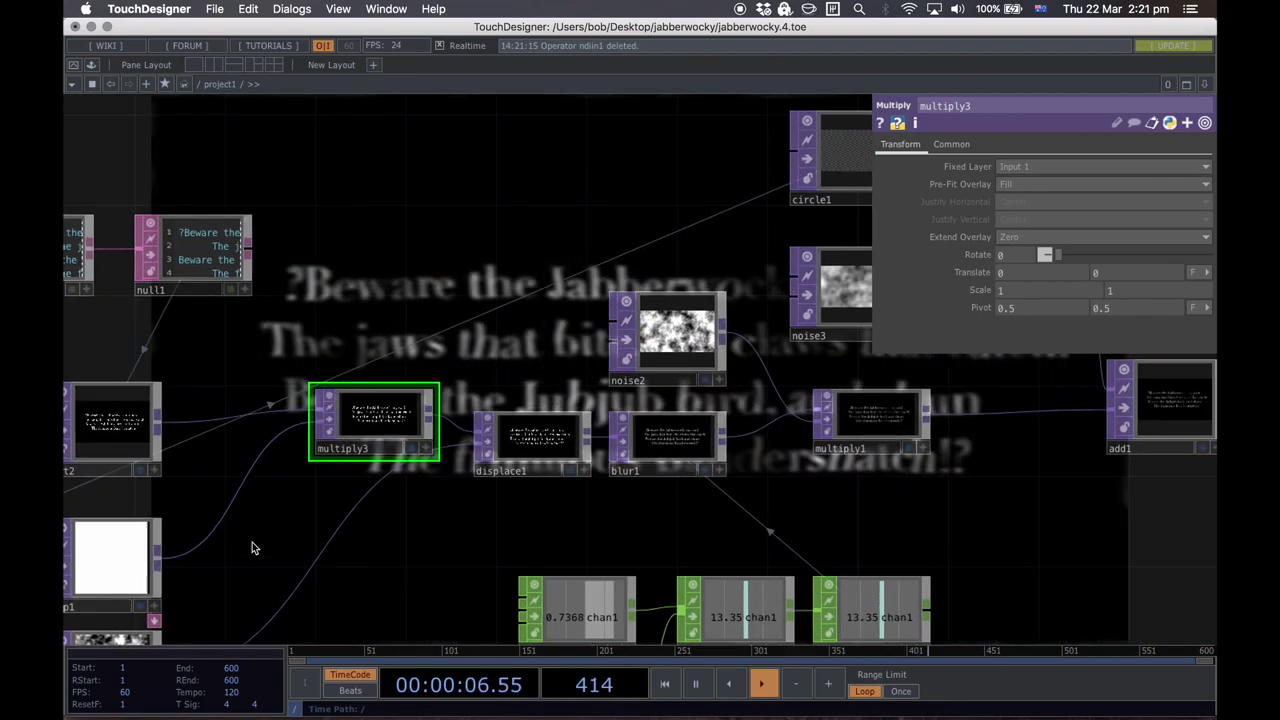
{"action": "left_click_drag", "start_coordinate": [286, 538], "coordinate": [326, 531]}
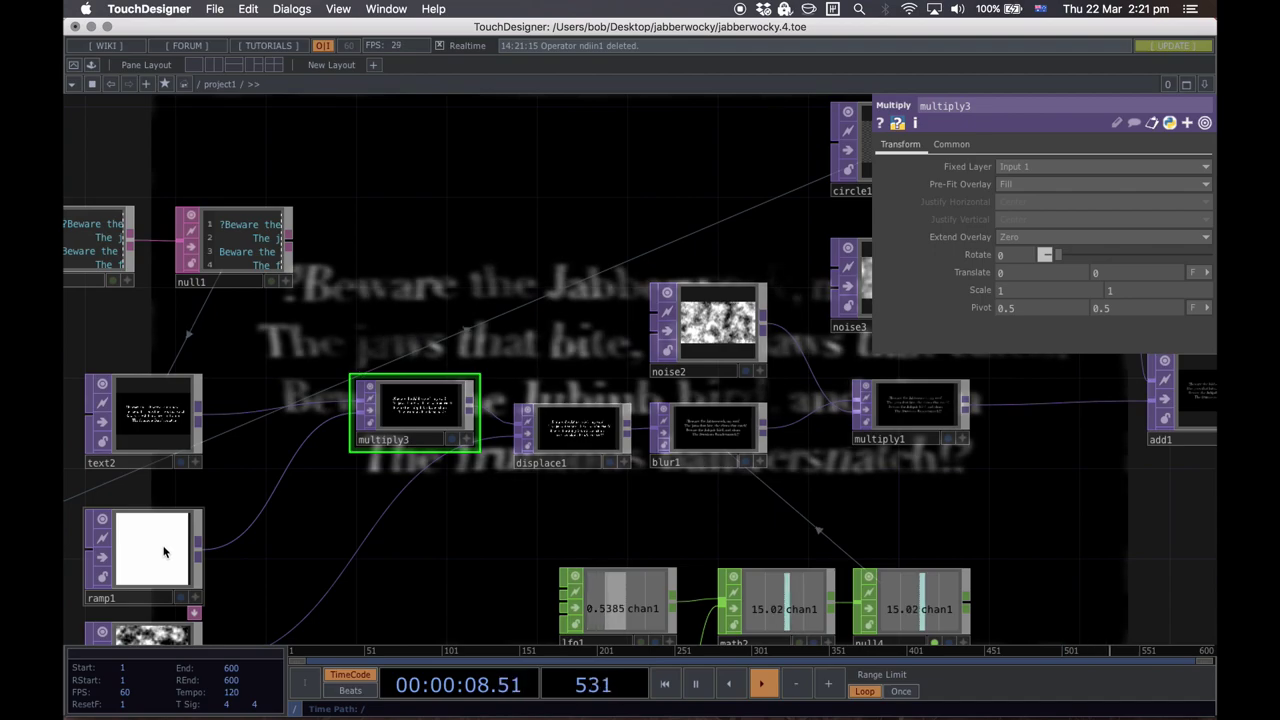
Step: Sweep ramp1's phase to test the wipe across the text, then set it to 0.5
{"action": "left_click", "coordinate": [159, 559]}
{"action": "scroll", "coordinate": [207, 573], "scroll_direction": "left", "scroll_amount": 3}
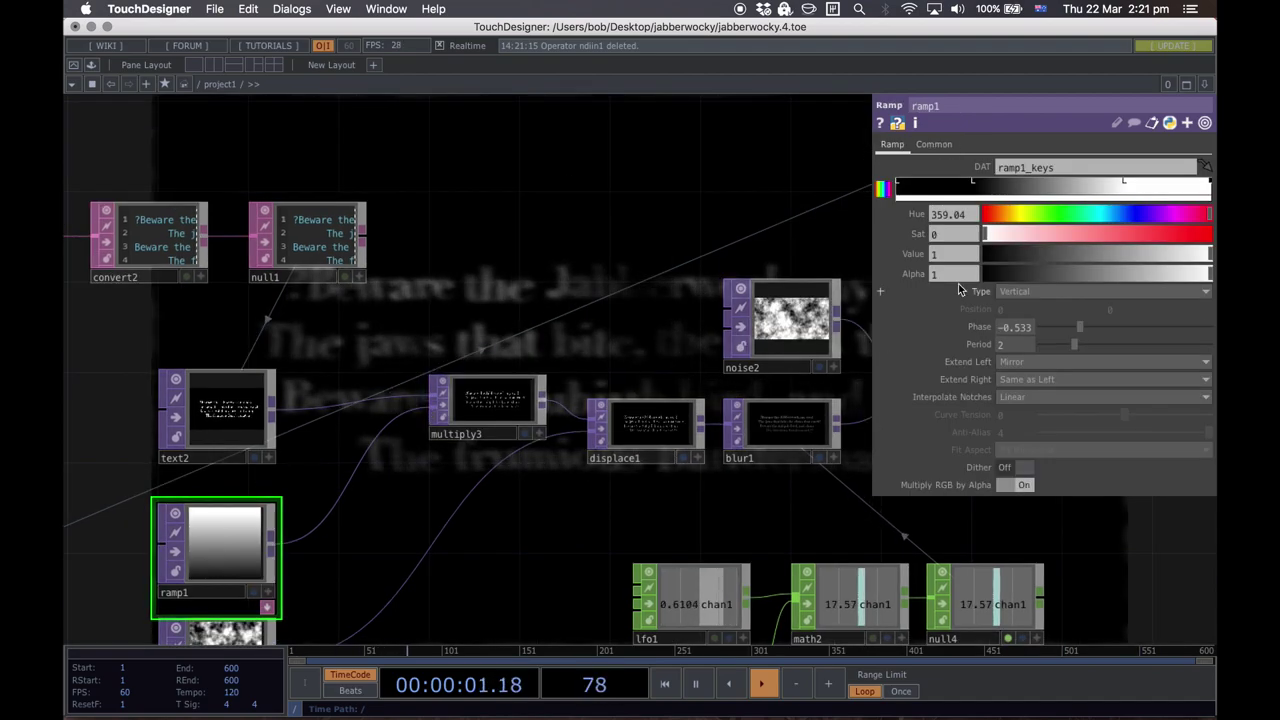
{"action": "left_click_drag", "start_coordinate": [1077, 328], "coordinate": [1131, 337]}
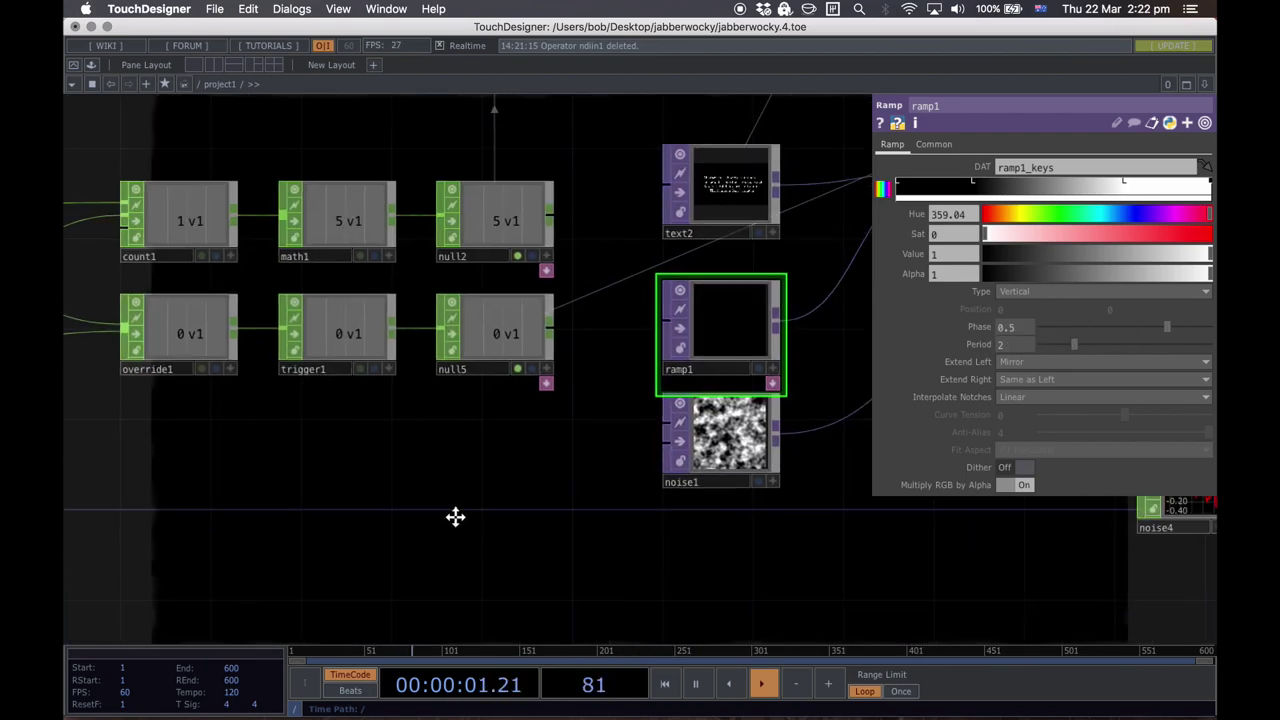
Step: Fire the Next button and watch how trigger1's envelope runs through null5
{"action": "left_click_drag", "start_coordinate": [454, 517], "coordinate": [801, 550]}
{"action": "scroll", "coordinate": [683, 517], "scroll_direction": "down", "scroll_amount": 3}
{"action": "left_click", "coordinate": [275, 375]}
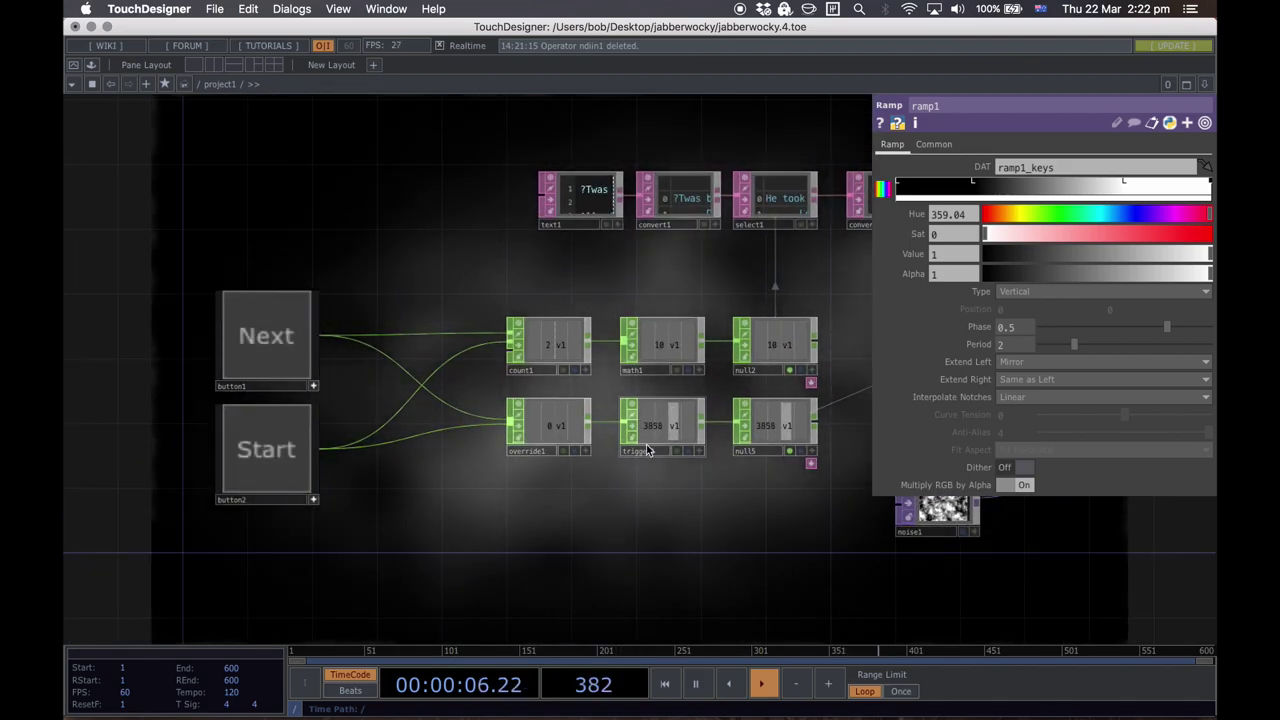
{"action": "left_click_drag", "start_coordinate": [582, 518], "coordinate": [372, 514]}
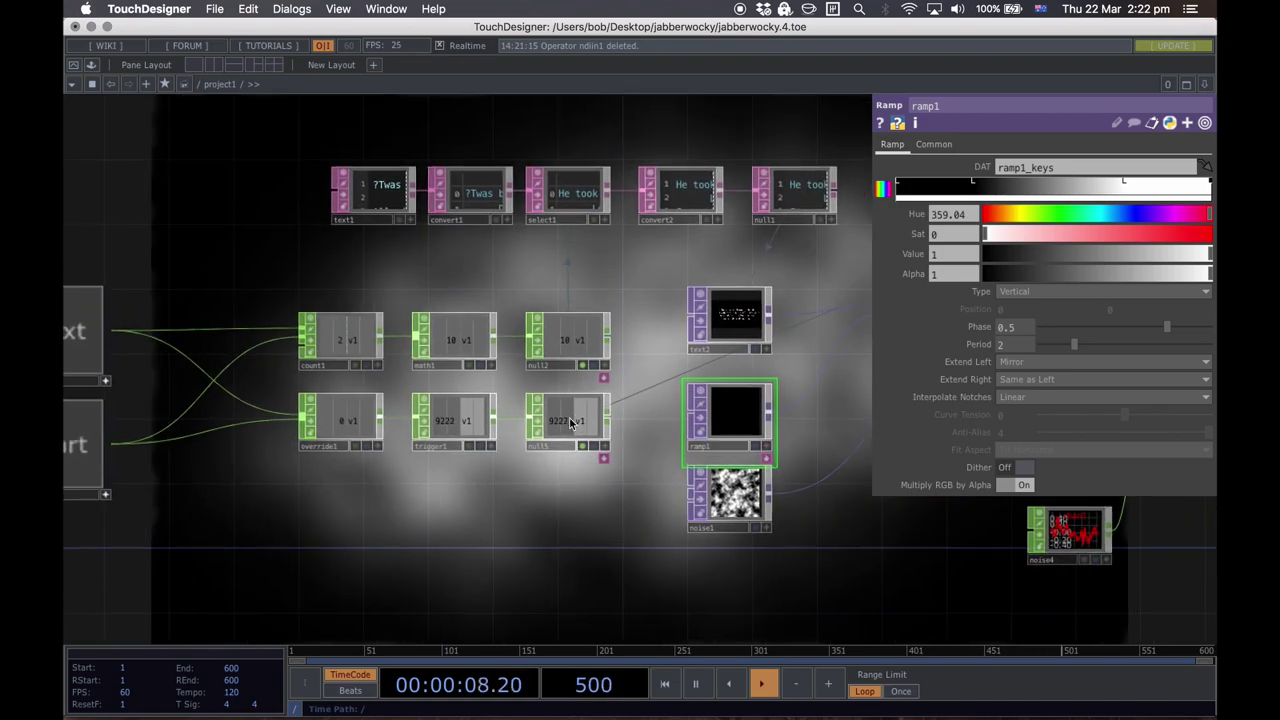
Step: Add a Lag CHOP beneath trigger1 and wire trigger1's output into it
{"action": "left_click_drag", "start_coordinate": [560, 471], "coordinate": [453, 460]}
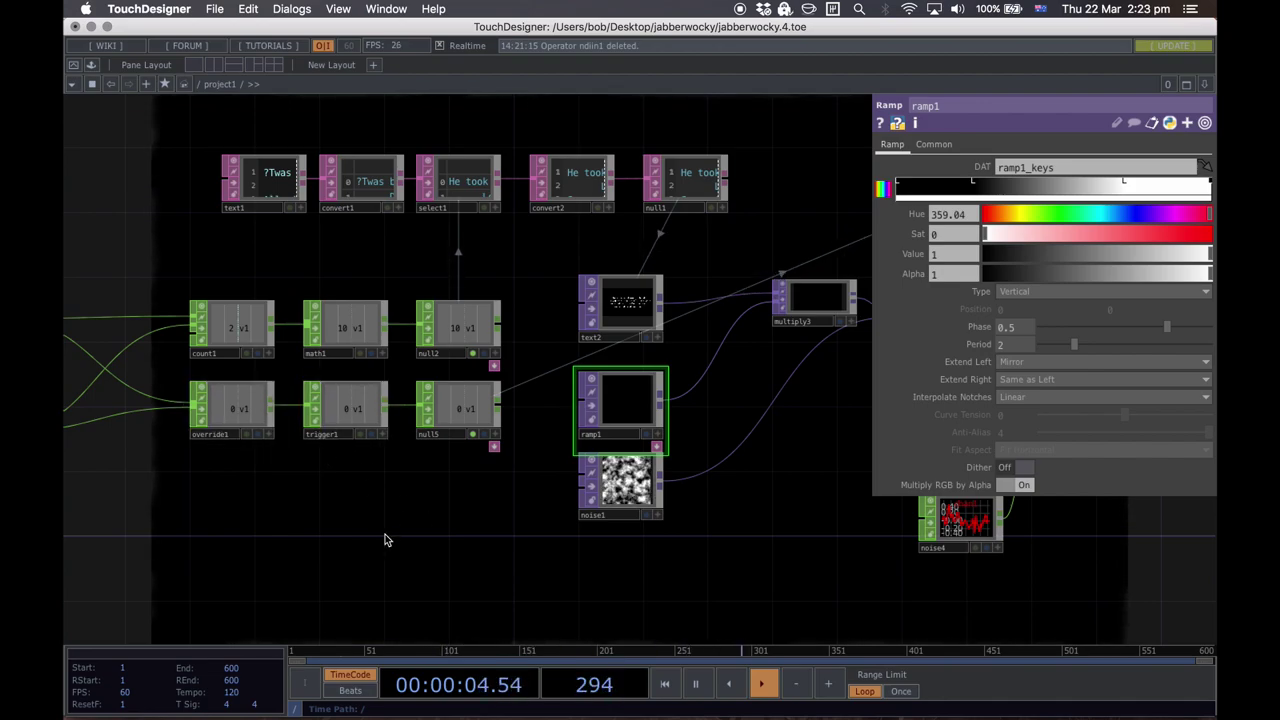
{"action": "key", "text": "Tab"}
{"action": "left_click", "coordinate": [207, 331]}
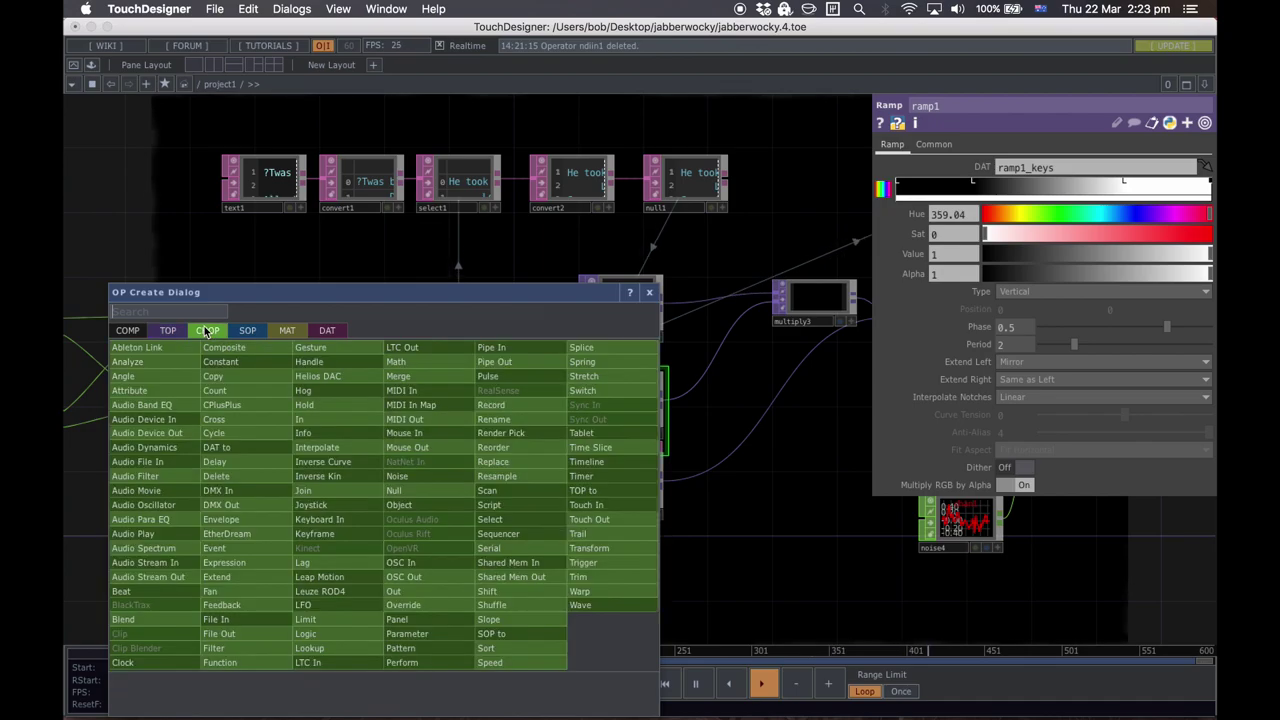
{"action": "left_click", "coordinate": [362, 566]}
{"action": "left_click", "coordinate": [418, 522]}
{"action": "left_click_drag", "start_coordinate": [384, 406], "coordinate": [520, 517]}
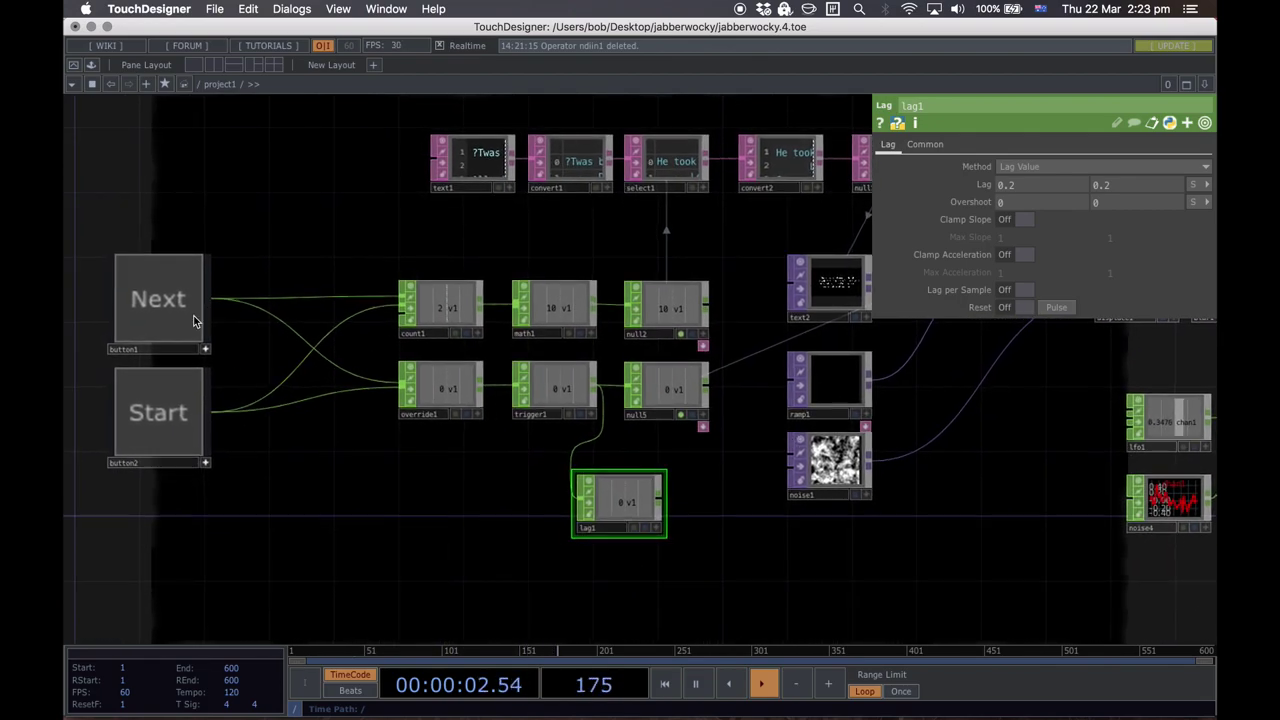
Step: Fire the Next button to test lag1, then set both of its Lag values to 2
{"action": "left_click", "coordinate": [165, 290]}
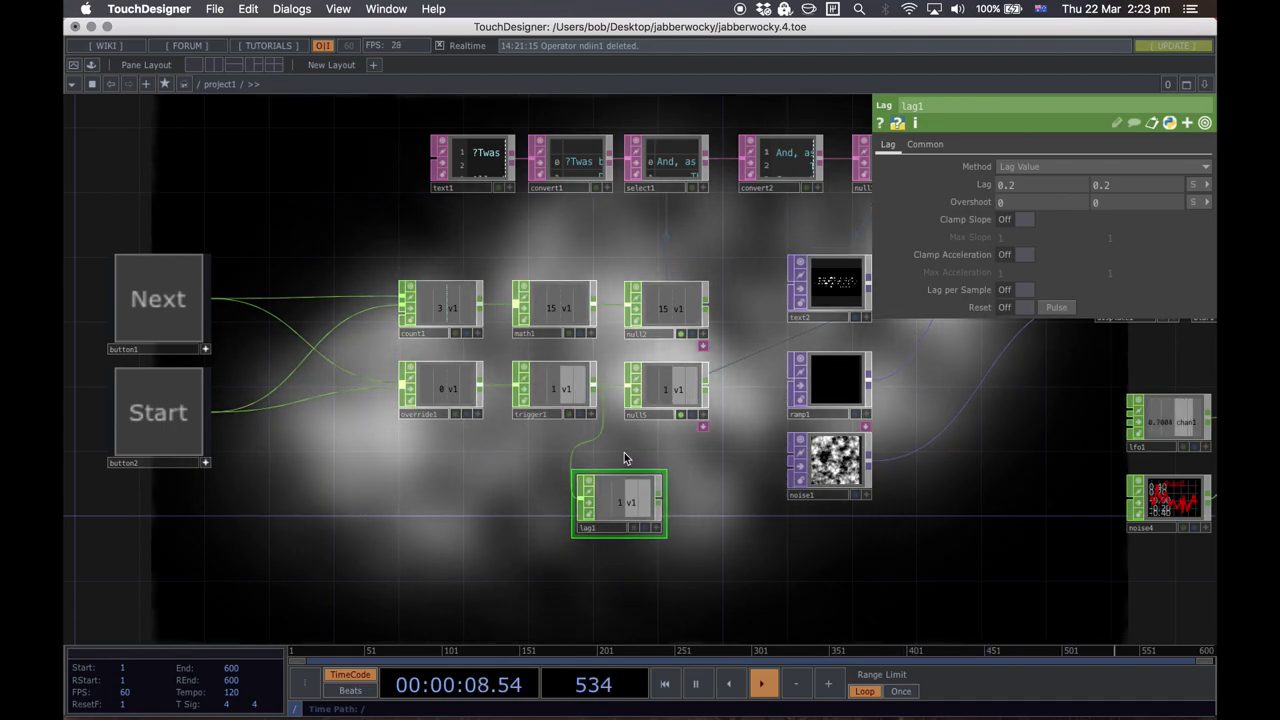
{"action": "left_click_drag", "start_coordinate": [634, 504], "coordinate": [601, 506]}
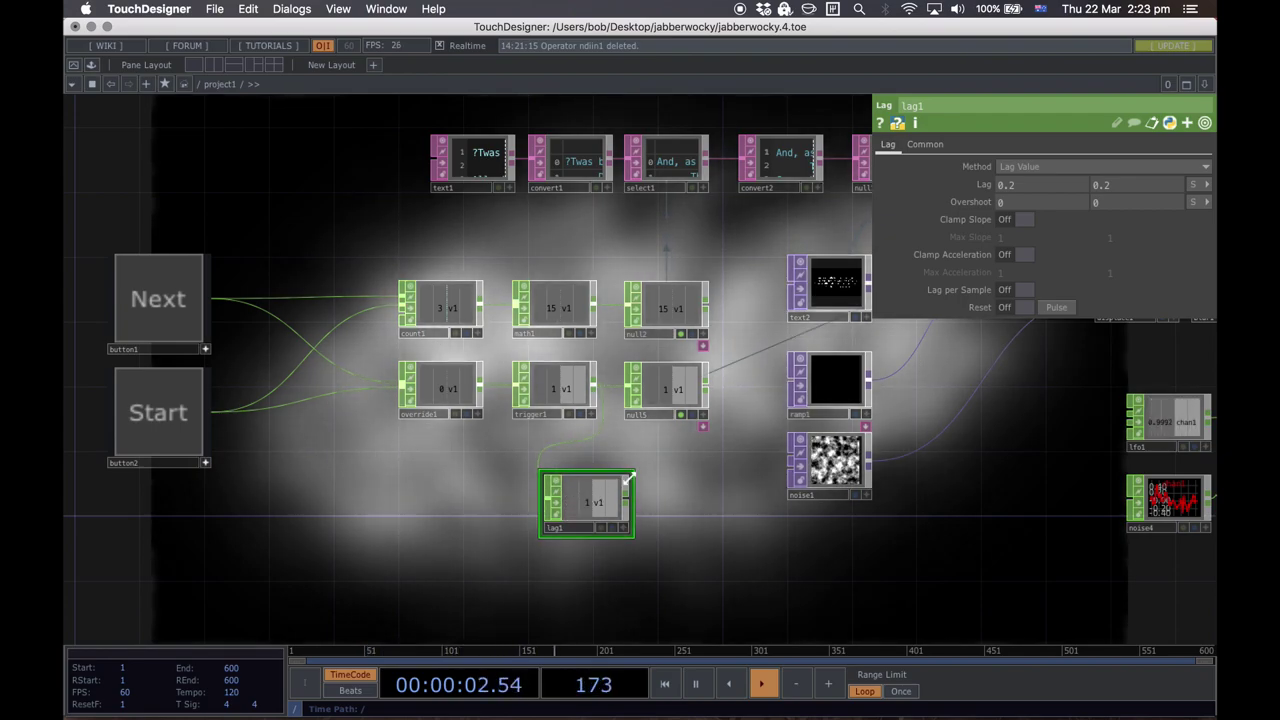
{"action": "left_click", "coordinate": [1029, 188]}
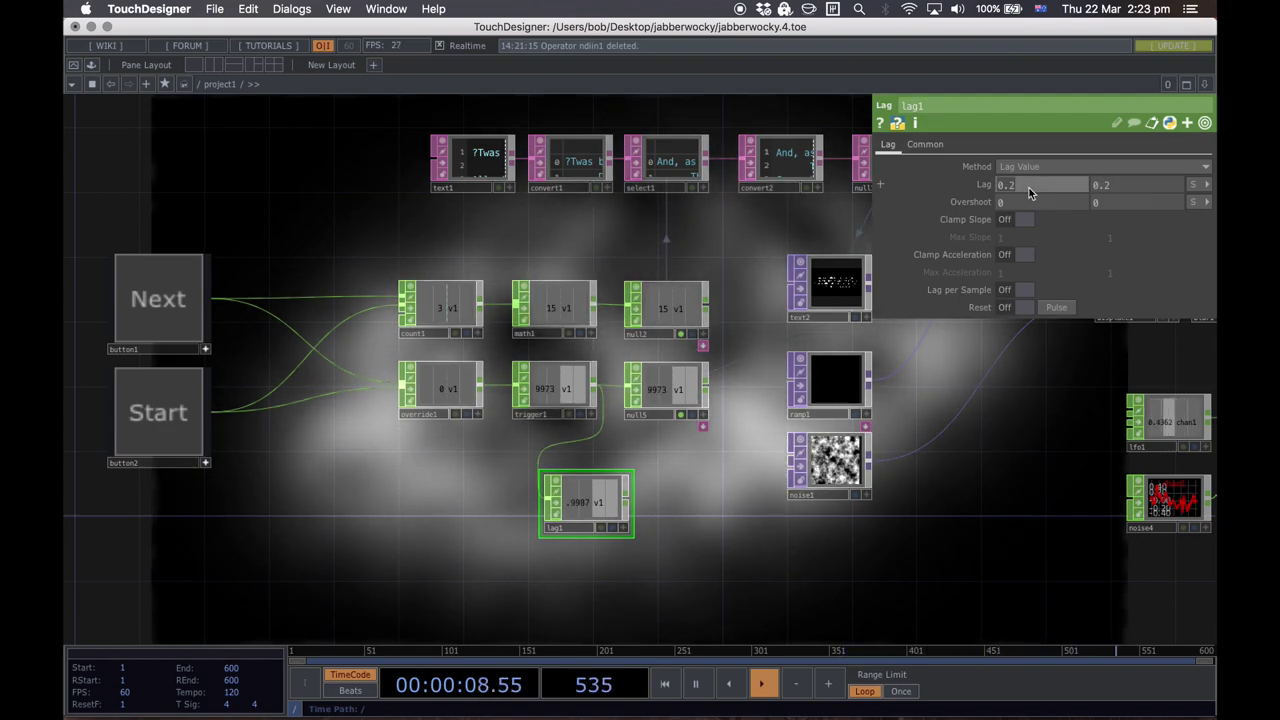
{"action": "type", "text": "2"}
{"action": "key", "text": "Tab"}
{"action": "type", "text": "2"}
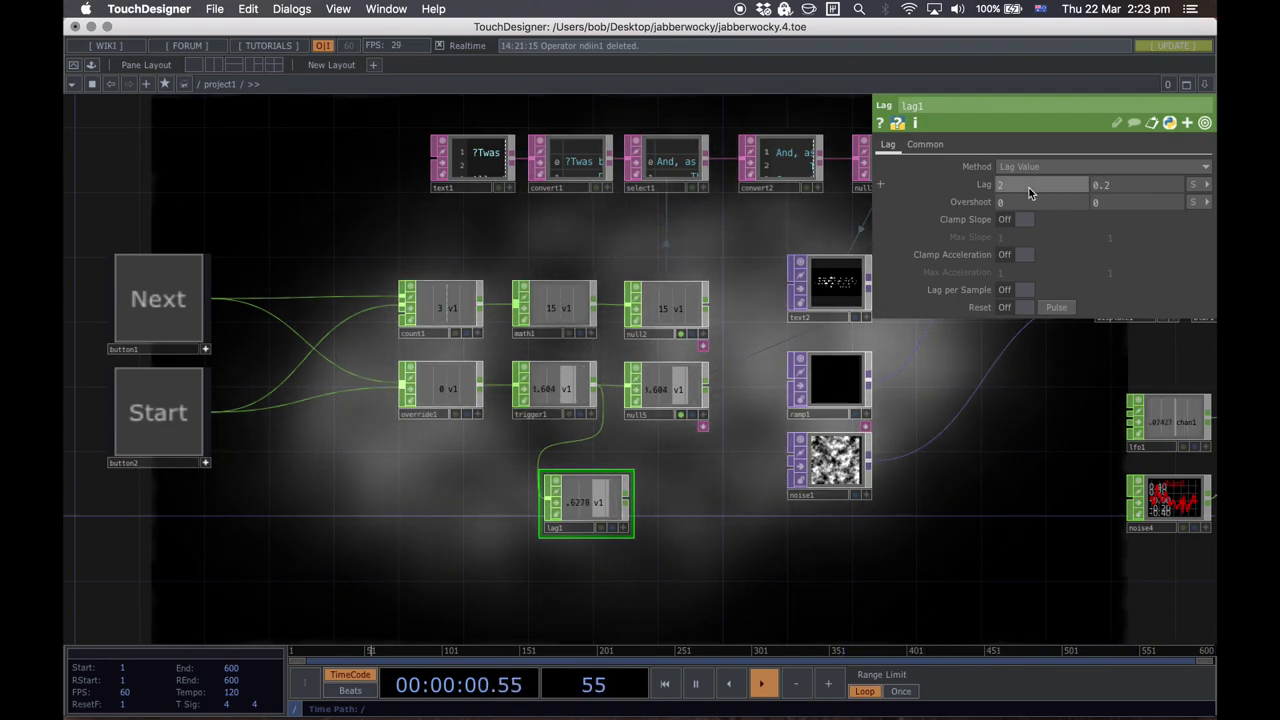
{"action": "key", "text": "Return"}
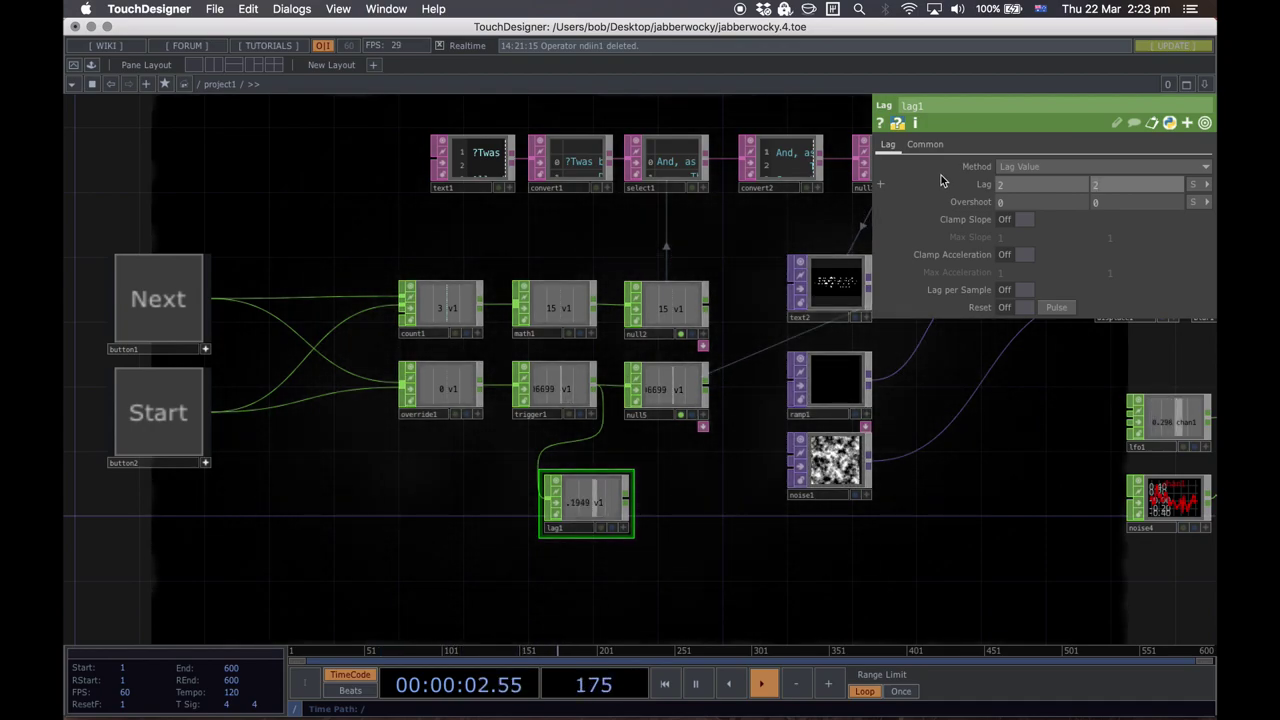
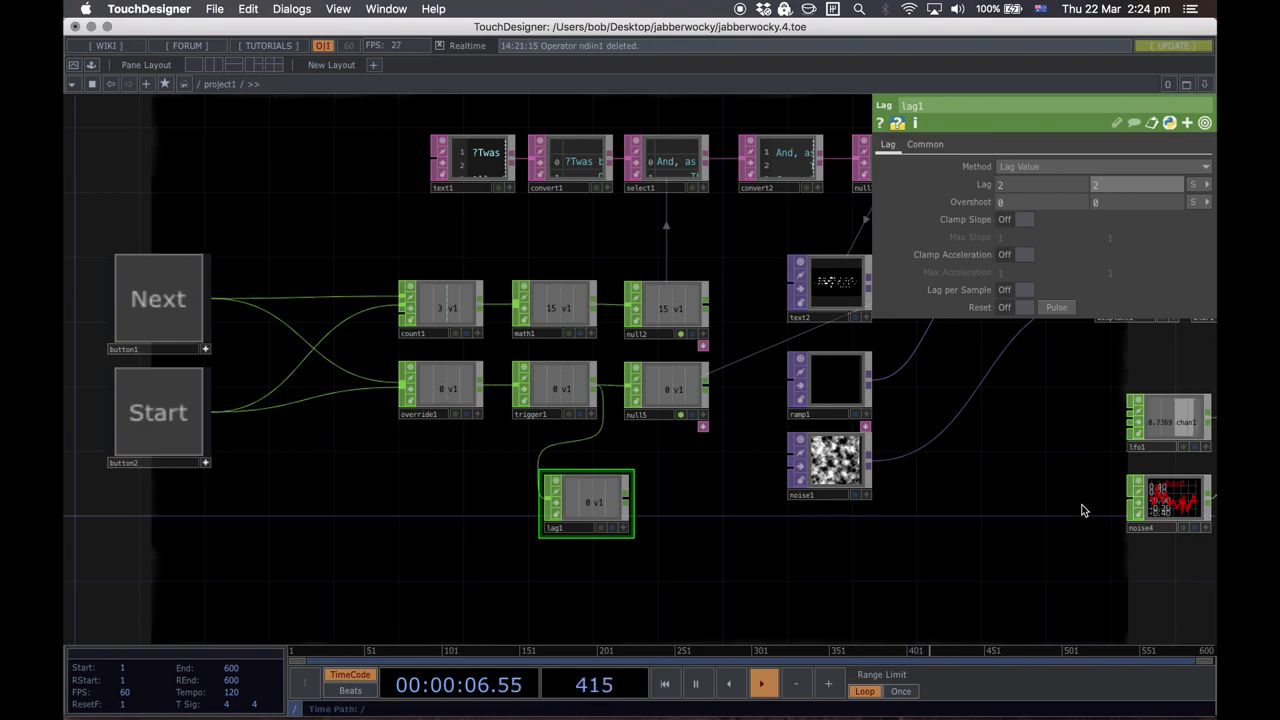
Step: Align lag1 beneath null5 and shift the text2, ramp1 and noise1 column away to make room for another node
{"action": "left_click_drag", "start_coordinate": [586, 500], "coordinate": [668, 487]}
{"action": "scroll", "coordinate": [730, 544], "scroll_direction": "right", "scroll_amount": 5}
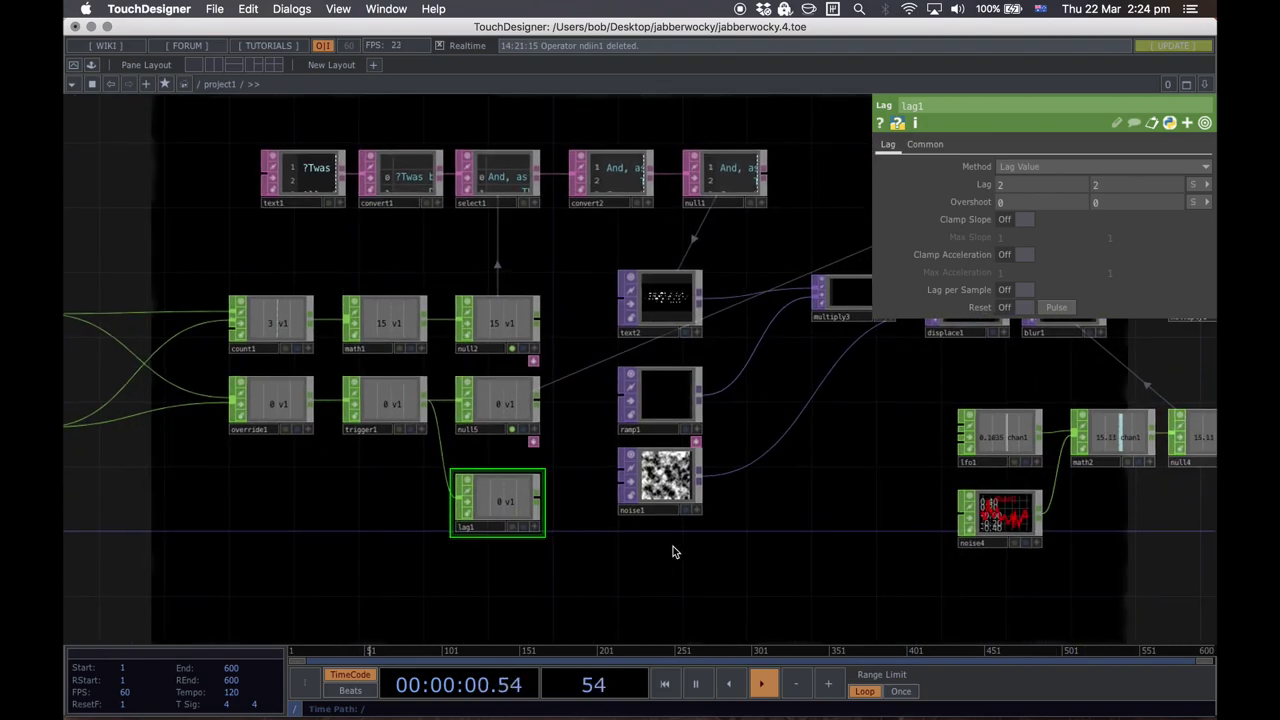
{"action": "right_click_drag", "start_coordinate": [655, 348], "coordinate": [641, 290]}
{"action": "left_click_drag", "start_coordinate": [684, 309], "coordinate": [732, 309]}
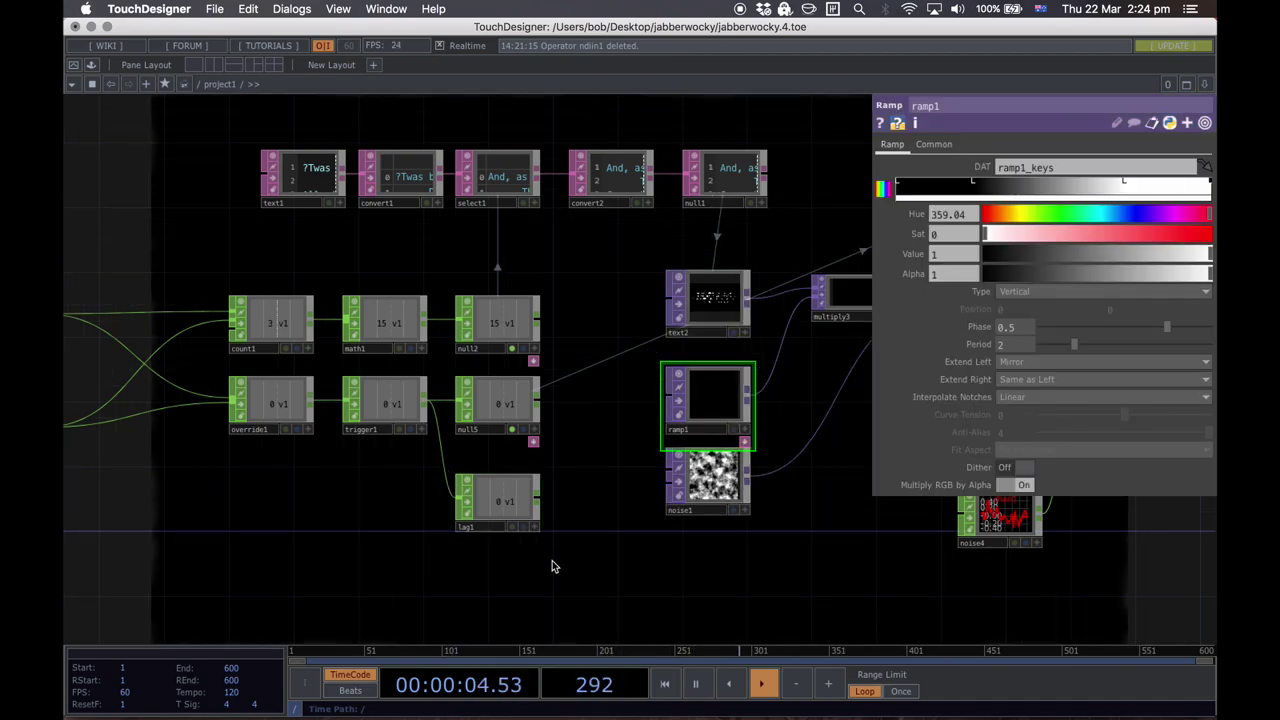
Step: Add a Null CHOP beside lag1 and wire lag1's output into it
{"action": "key", "text": "Tab"}
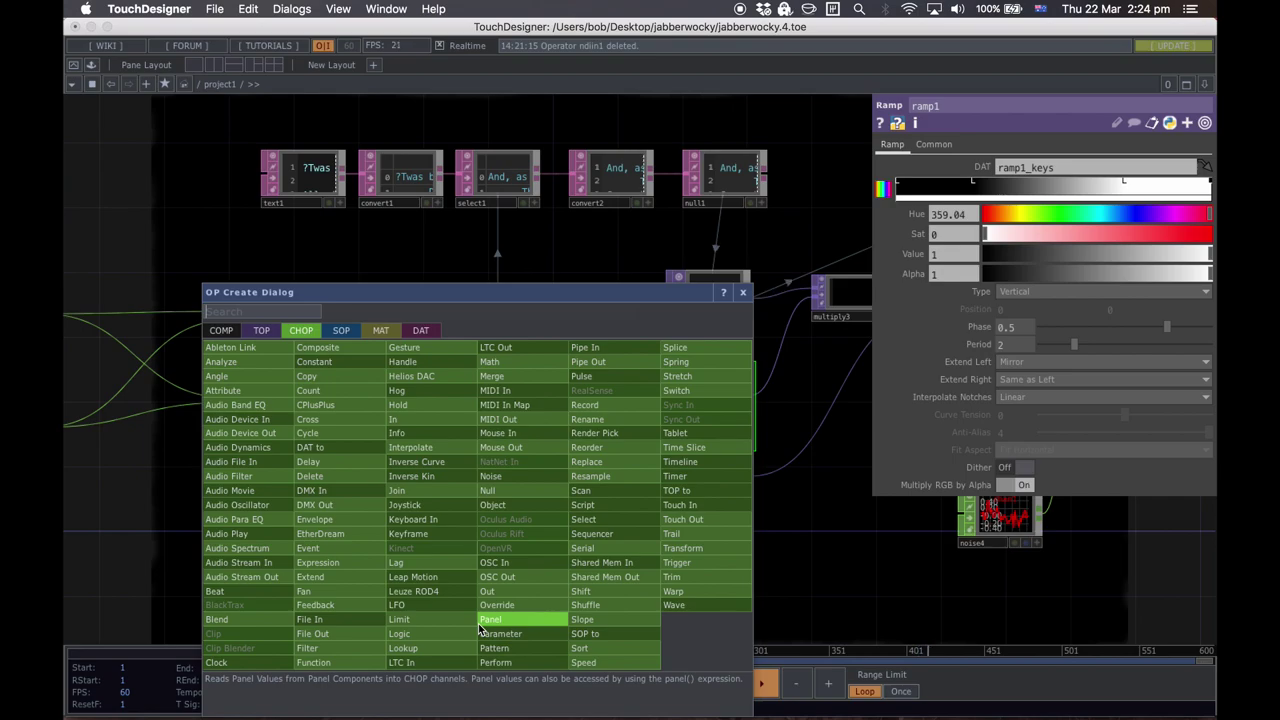
{"action": "type", "text": "nul"}
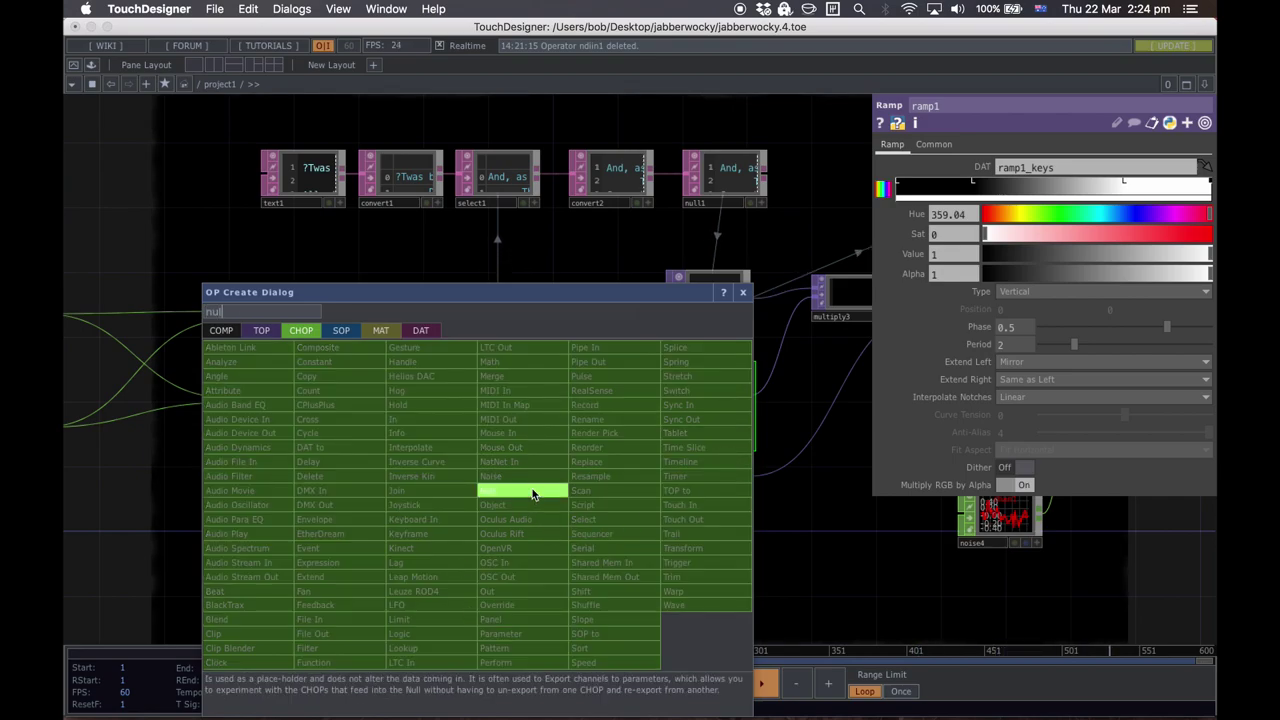
{"action": "left_click", "coordinate": [505, 490]}
{"action": "left_click", "coordinate": [600, 508]}
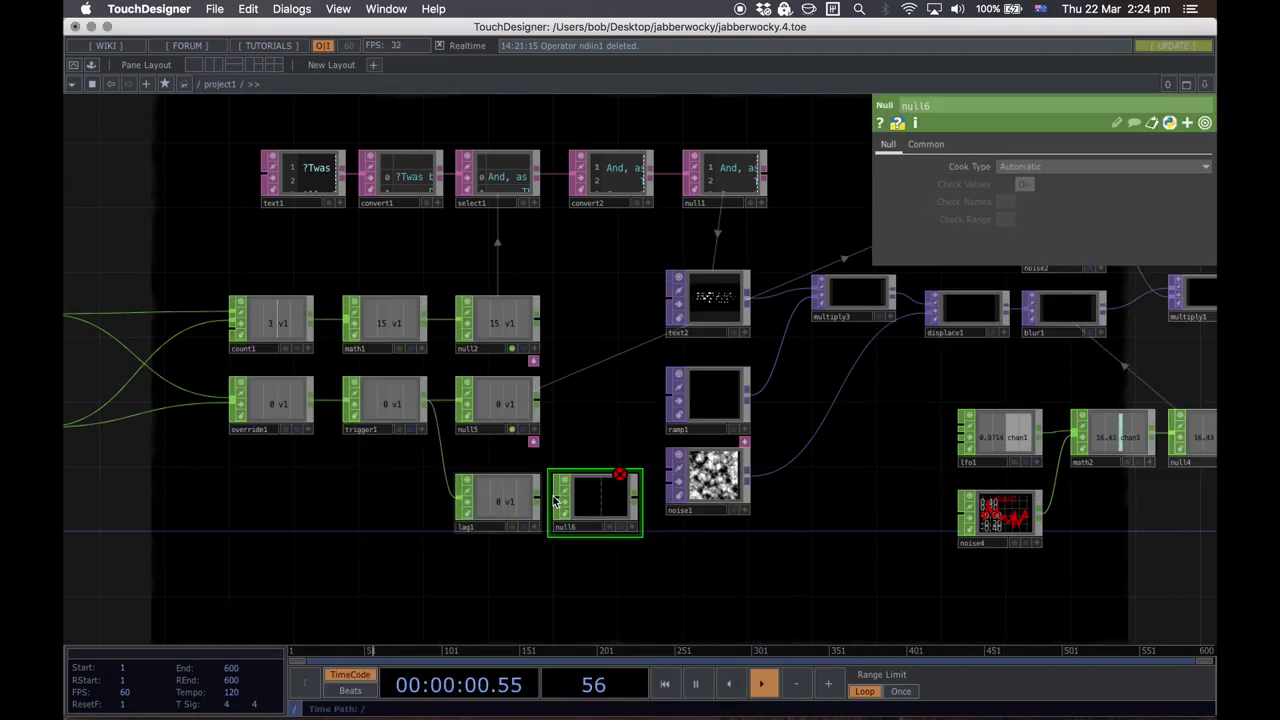
{"action": "left_click", "coordinate": [555, 500]}
Step: Make null6's viewer active and export its v1 channel to ramp1's Phase parameter
{"action": "left_click", "coordinate": [634, 533]}
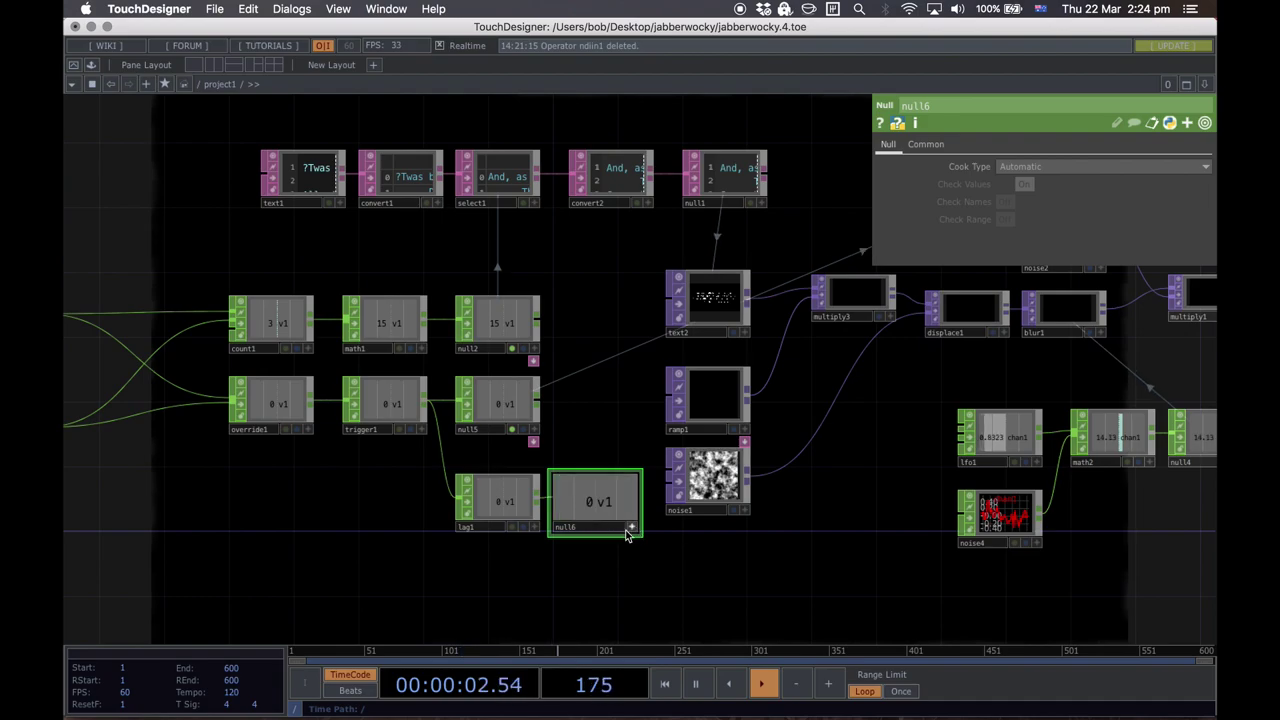
{"action": "left_click", "coordinate": [713, 413]}
{"action": "left_click_drag", "start_coordinate": [598, 502], "coordinate": [858, 391]}
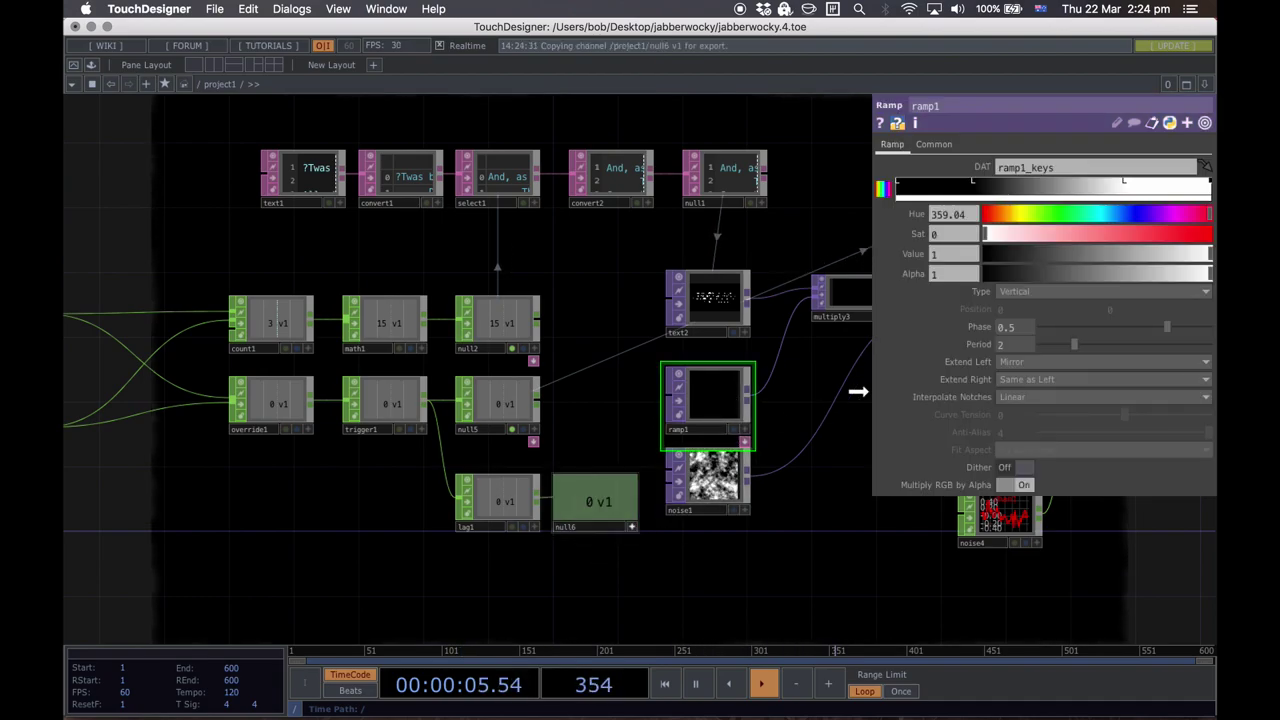
{"action": "left_click_drag", "start_coordinate": [1030, 328], "coordinate": [1028, 327]}
{"action": "left_click", "coordinate": [1008, 288]}
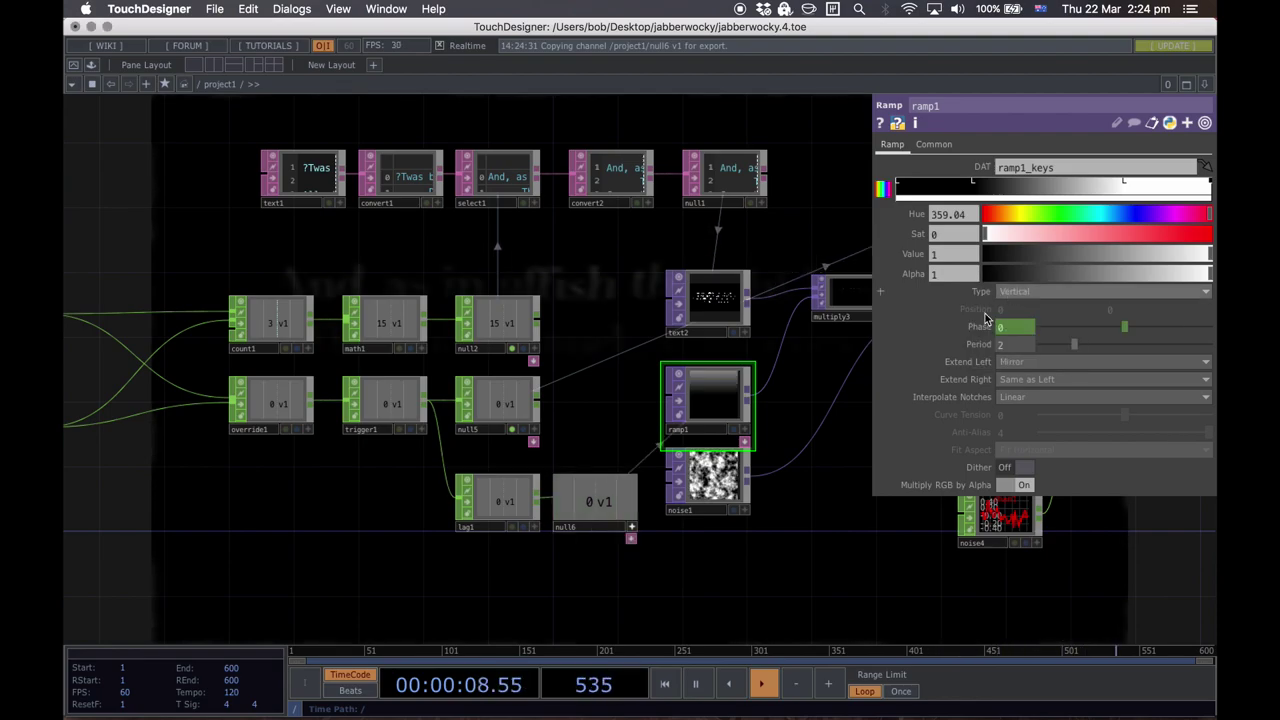
Step: Fire the Next button and watch how the lagged envelope drives ramp1's phase and the text wipe
{"action": "left_click_drag", "start_coordinate": [250, 573], "coordinate": [603, 566]}
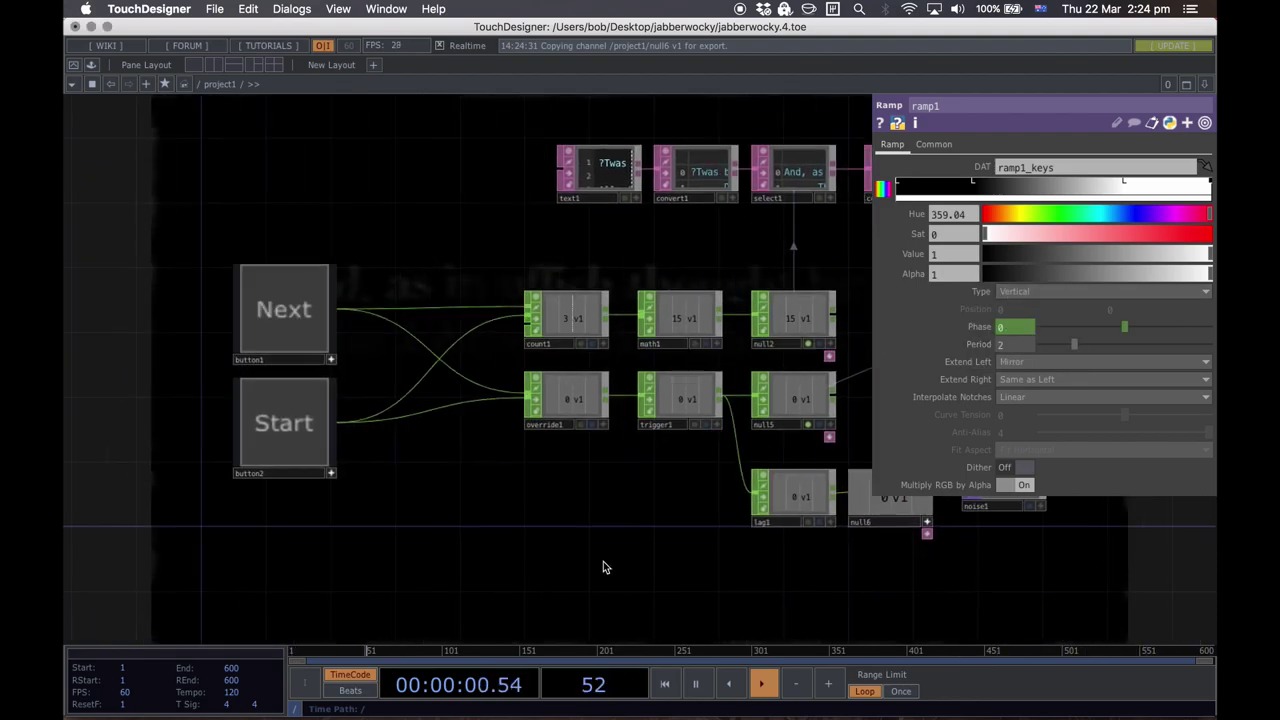
{"action": "left_click", "coordinate": [374, 343]}
{"action": "left_click_drag", "start_coordinate": [449, 491], "coordinate": [195, 527]}
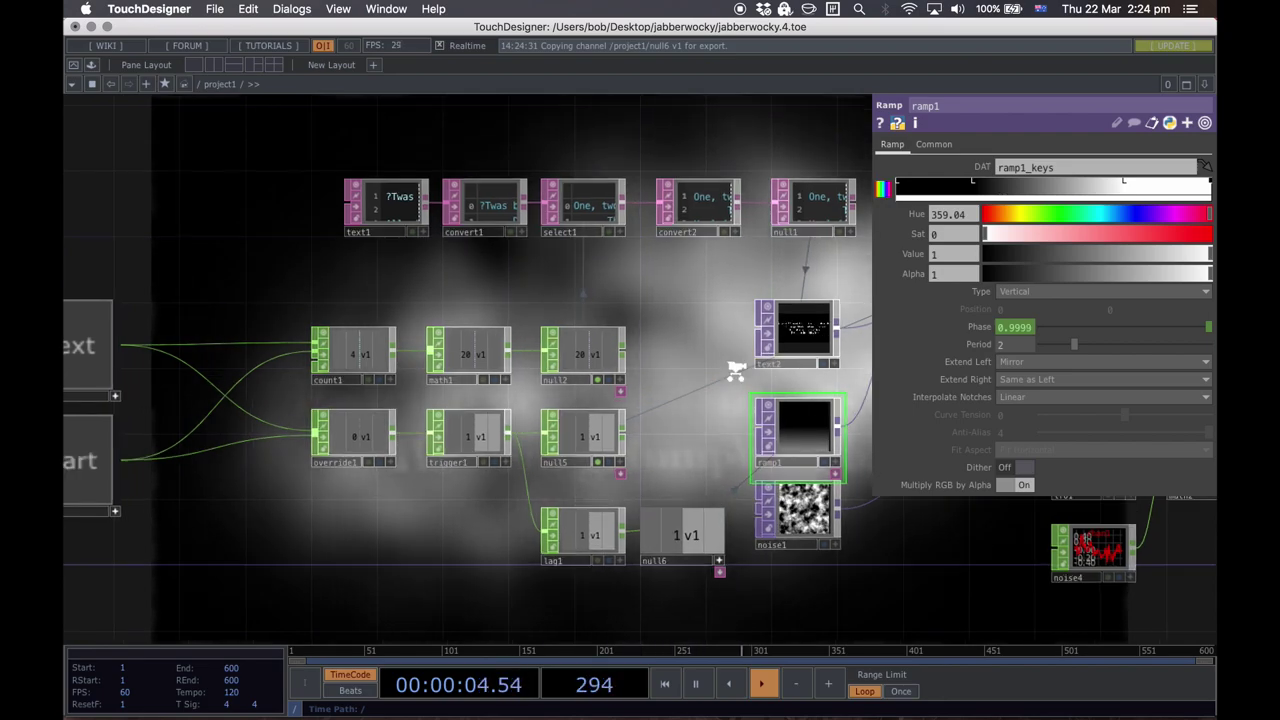
{"action": "scroll", "coordinate": [691, 391], "scroll_direction": "up", "scroll_amount": 5}
{"action": "left_click_drag", "start_coordinate": [675, 524], "coordinate": [666, 274]}
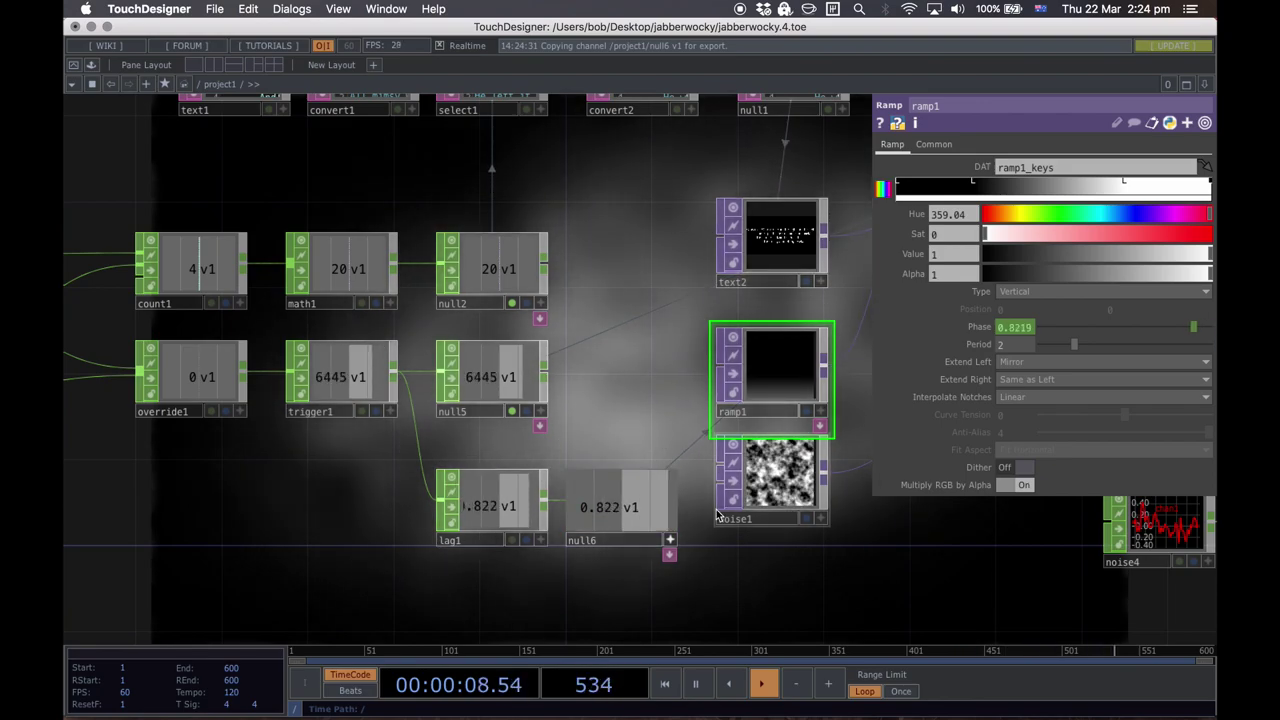
Step: Shift the buttons, count1, math1, override1, trigger1 and lag1 away from the nulls to open a gap before null6
{"action": "left_click_drag", "start_coordinate": [337, 515], "coordinate": [638, 478]}
{"action": "left_click_drag", "start_coordinate": [382, 286], "coordinate": [114, 143]}
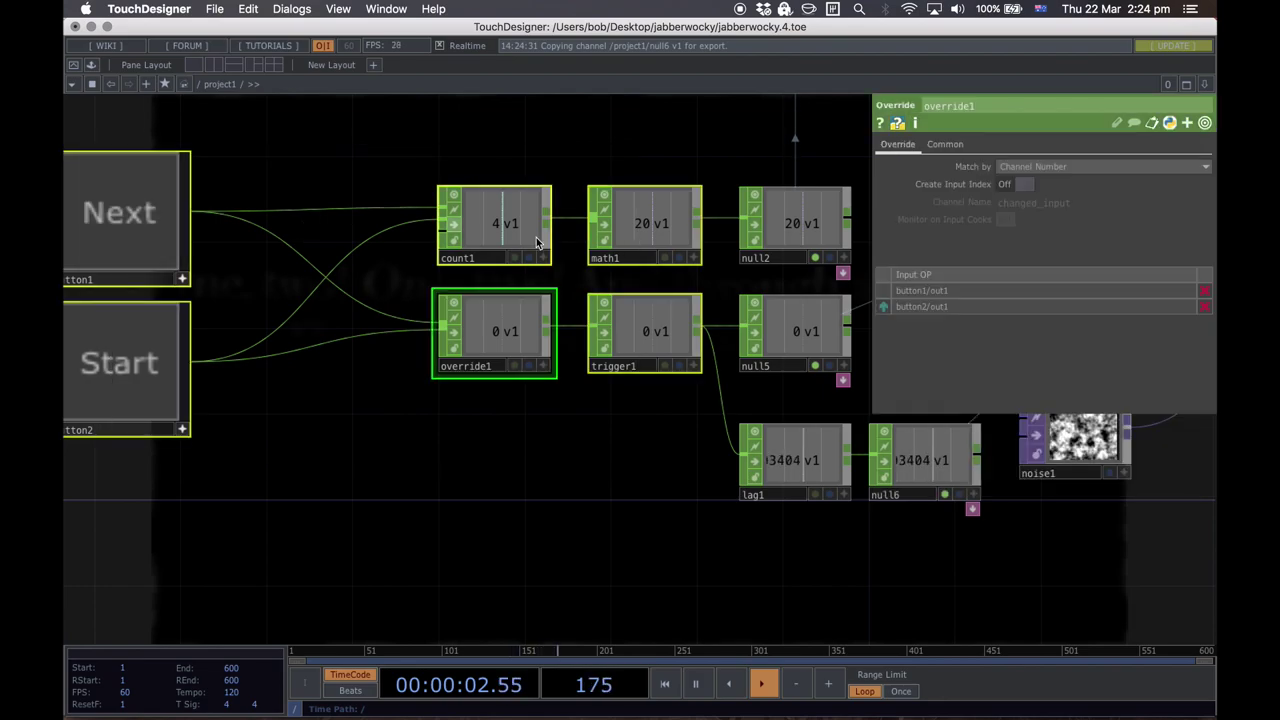
{"action": "left_click_drag", "start_coordinate": [620, 323], "coordinate": [420, 320]}
{"action": "left_click_drag", "start_coordinate": [786, 446], "coordinate": [622, 468]}
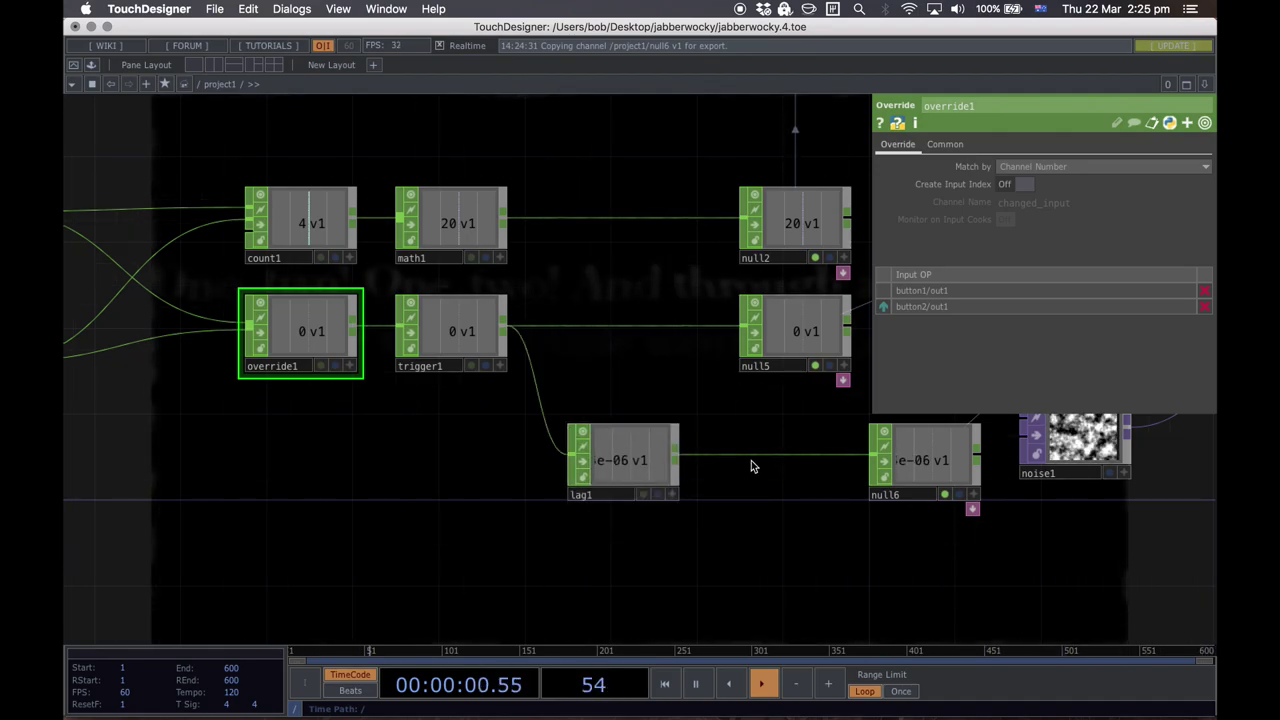
Step: Insert a Math CHOP into the wire between lag1 and null6
{"action": "right_click", "coordinate": [751, 461]}
{"action": "left_click", "coordinate": [763, 440]}
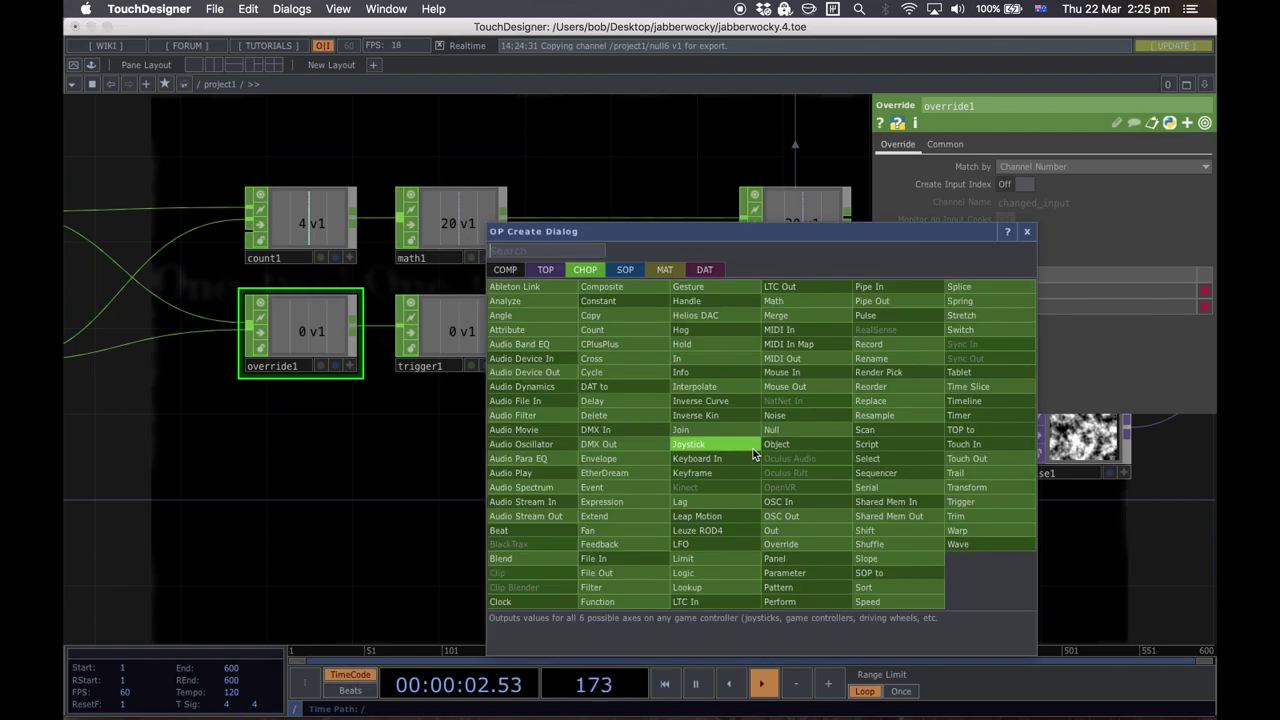
{"action": "type", "text": "math"}
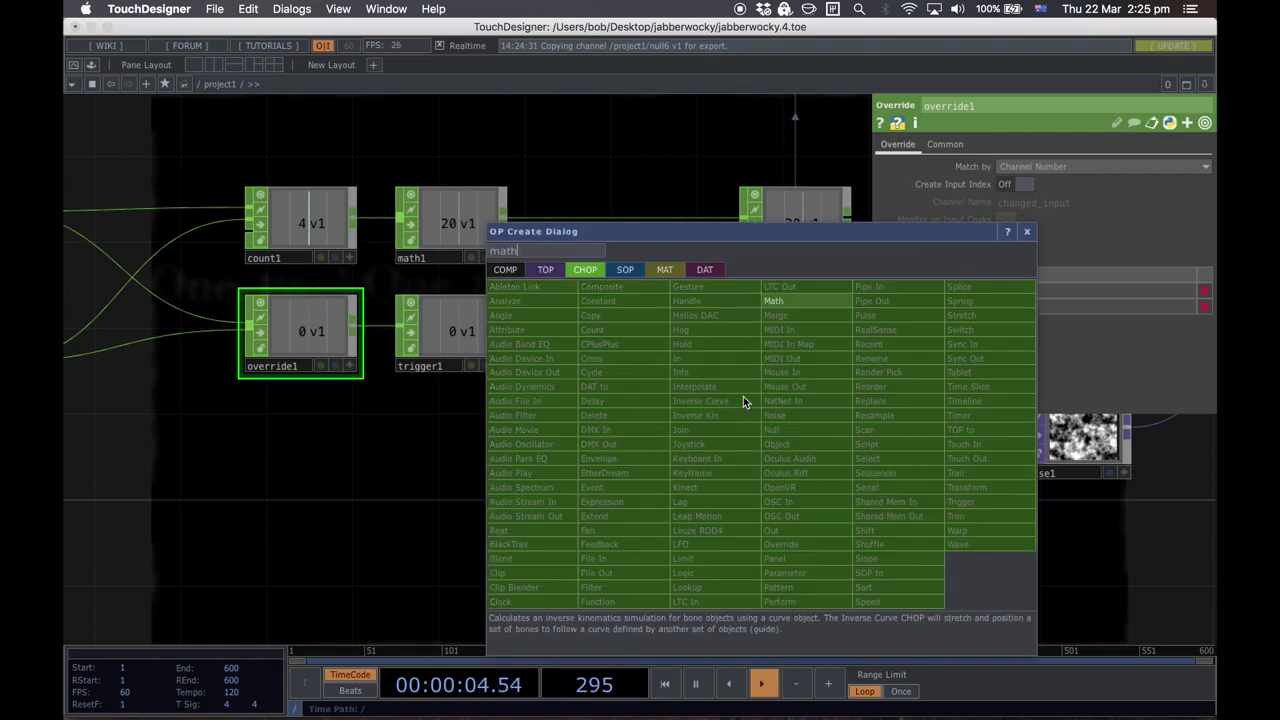
{"action": "left_click", "coordinate": [790, 301]}
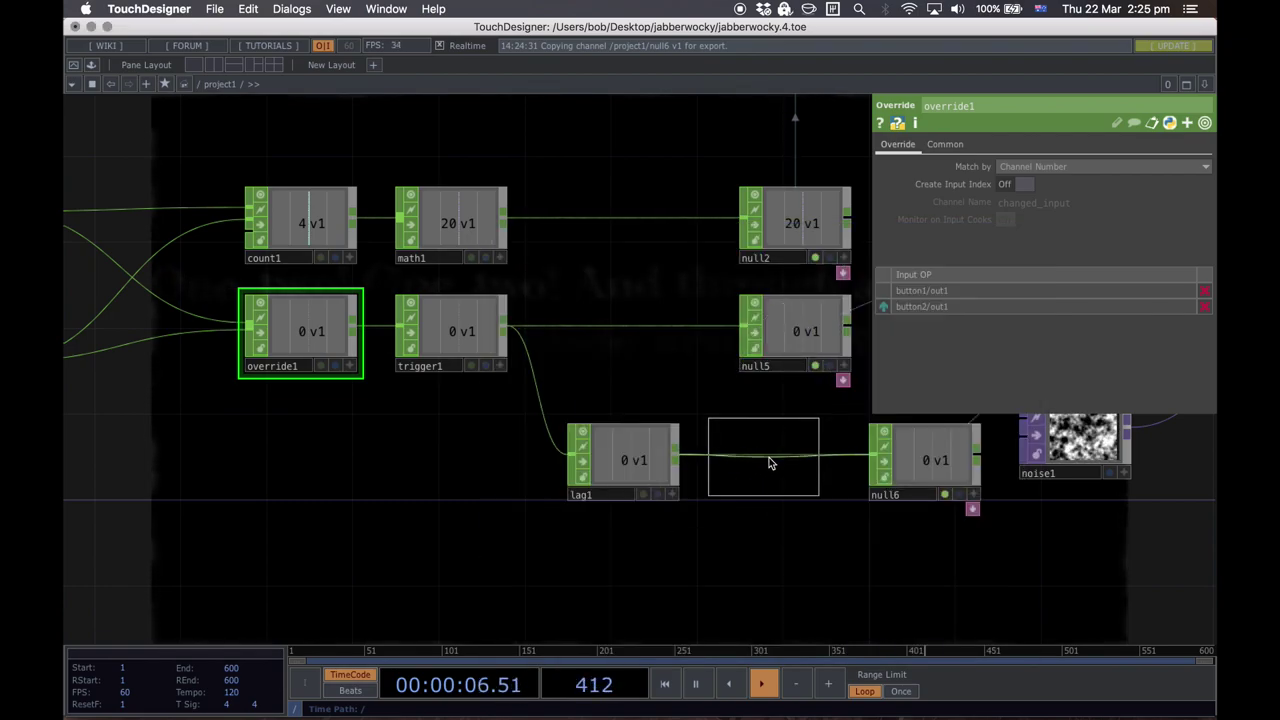
{"action": "left_click", "coordinate": [770, 461]}
{"action": "left_click_drag", "start_coordinate": [666, 551], "coordinate": [402, 575]}
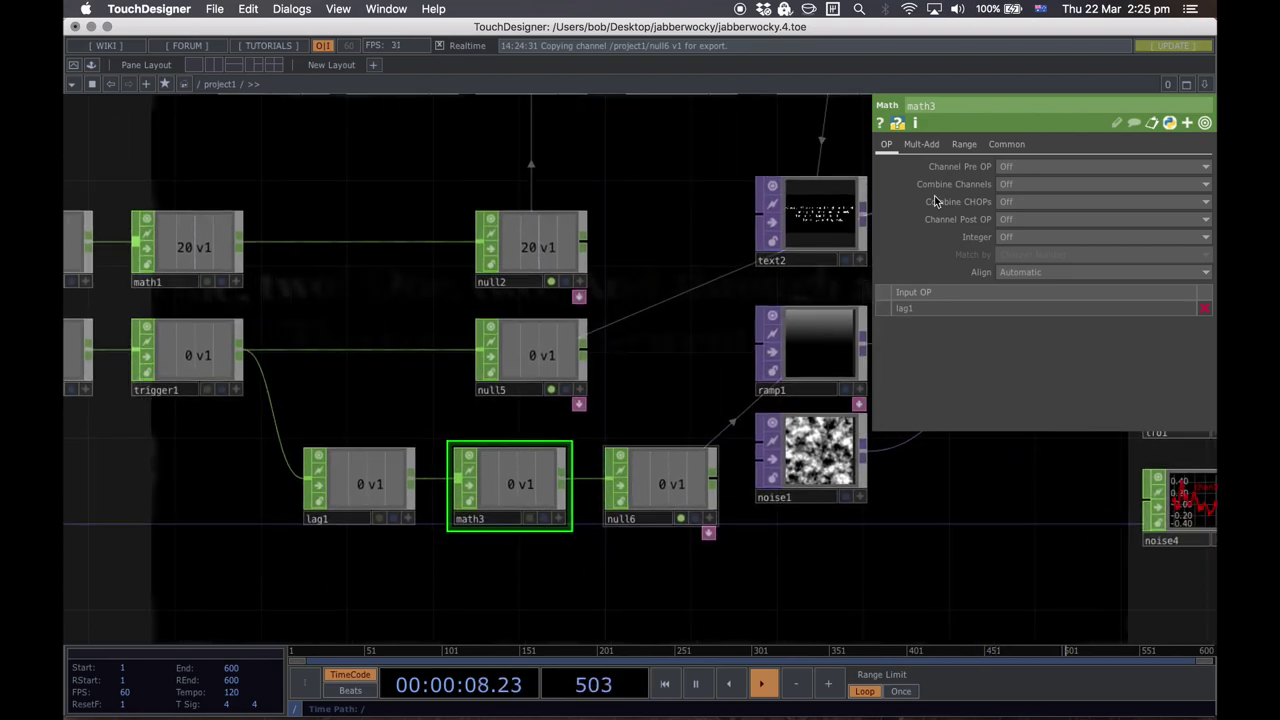
Step: Set math3's To Range to 0.5 and 2.5
{"action": "left_click", "coordinate": [964, 144]}
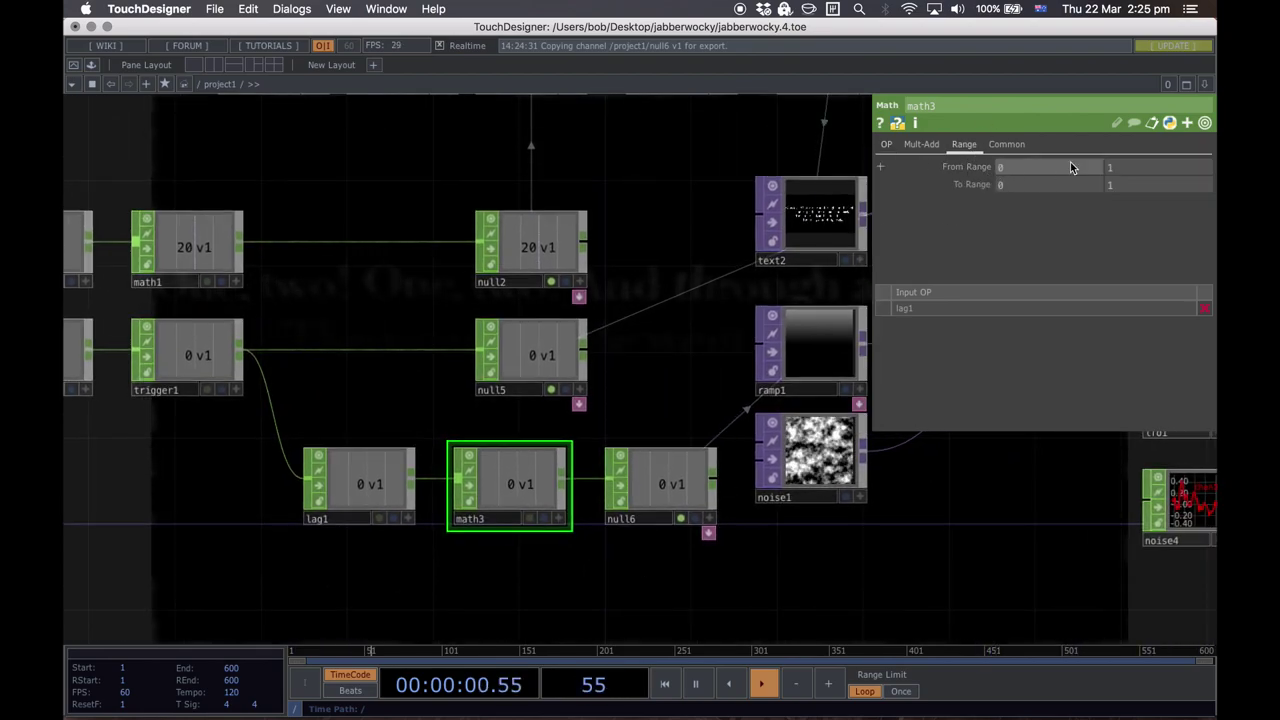
{"action": "left_click", "coordinate": [1036, 187]}
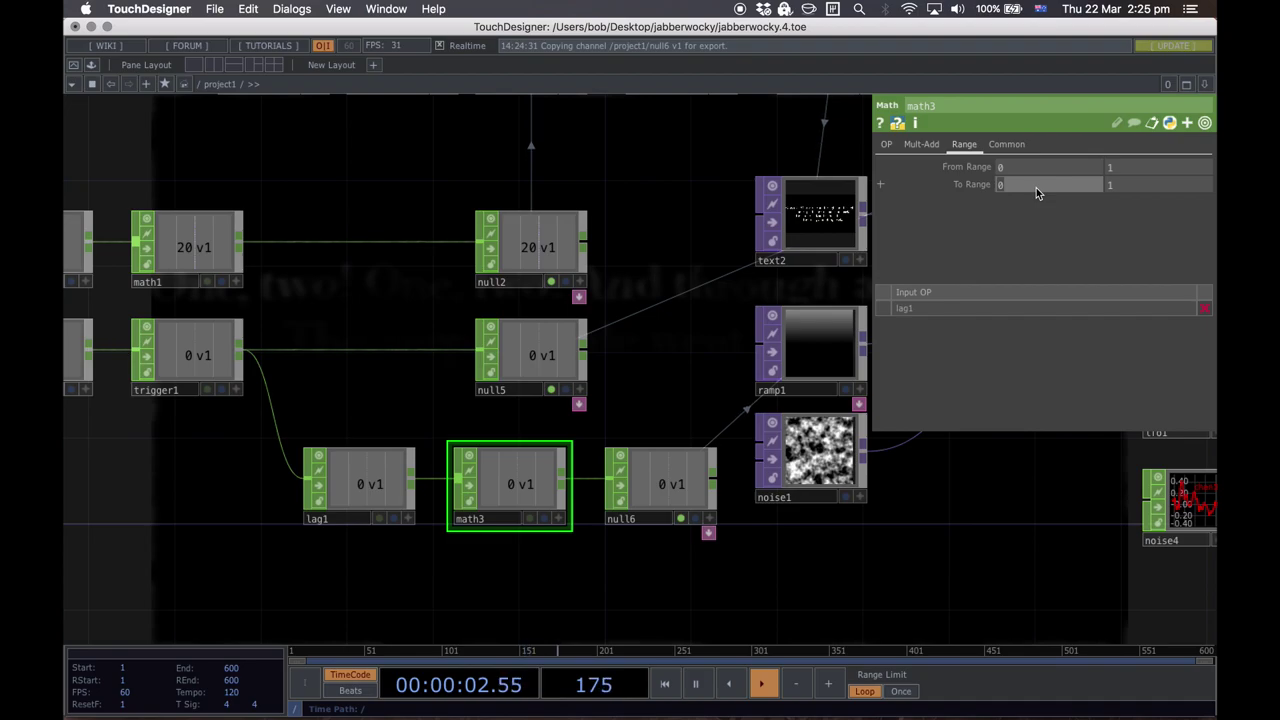
{"action": "type", "text": ".56"}
{"action": "key", "text": "BackSpace"}
{"action": "key", "text": "Tab"}
{"action": "type", "text": "2.5"}
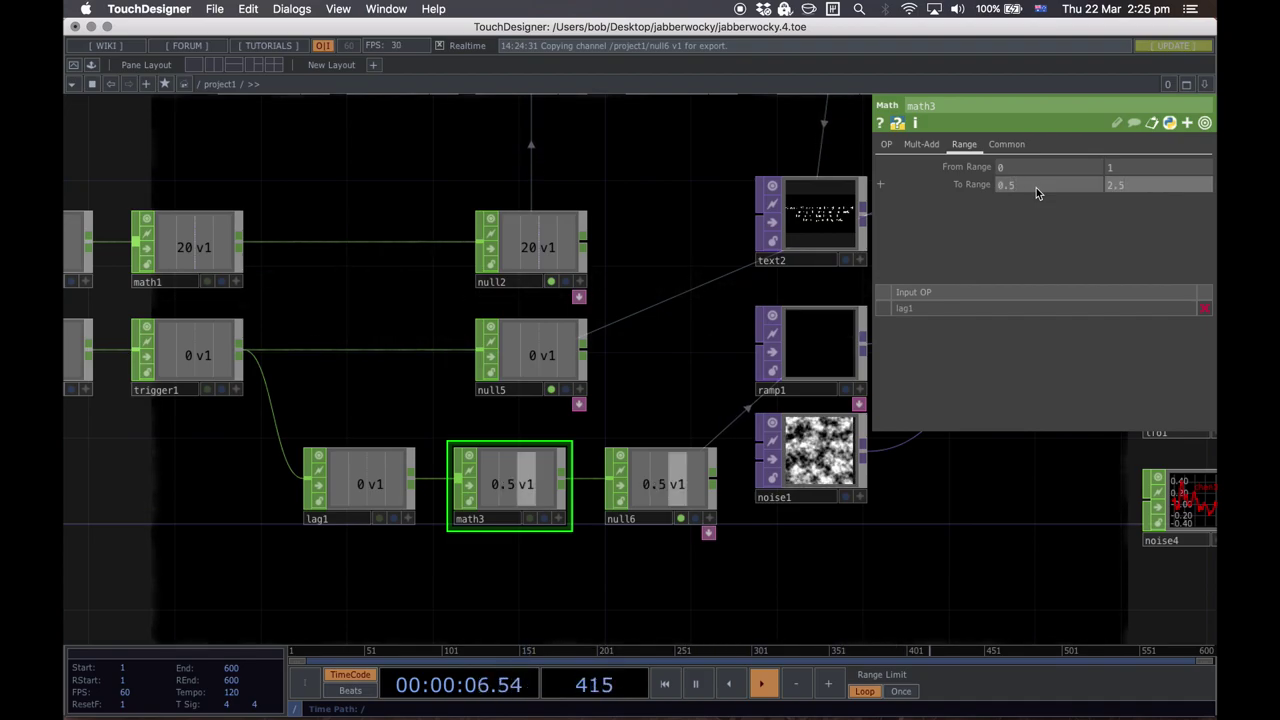
{"action": "key", "text": "Return"}
Step: Hide the parameters, fire the Next button and watch the text wipe in and out over the background
{"action": "scroll", "coordinate": [410, 349], "scroll_direction": "down", "scroll_amount": 1}
{"action": "key", "text": "p"}
{"action": "left_click_drag", "start_coordinate": [464, 379], "coordinate": [735, 413]}
{"action": "scroll", "coordinate": [735, 413], "scroll_direction": "down", "scroll_amount": 3}
{"action": "left_click_drag", "start_coordinate": [499, 501], "coordinate": [854, 601]}
{"action": "left_click_drag", "start_coordinate": [571, 209], "coordinate": [693, 331]}
{"action": "left_click", "coordinate": [627, 523]}
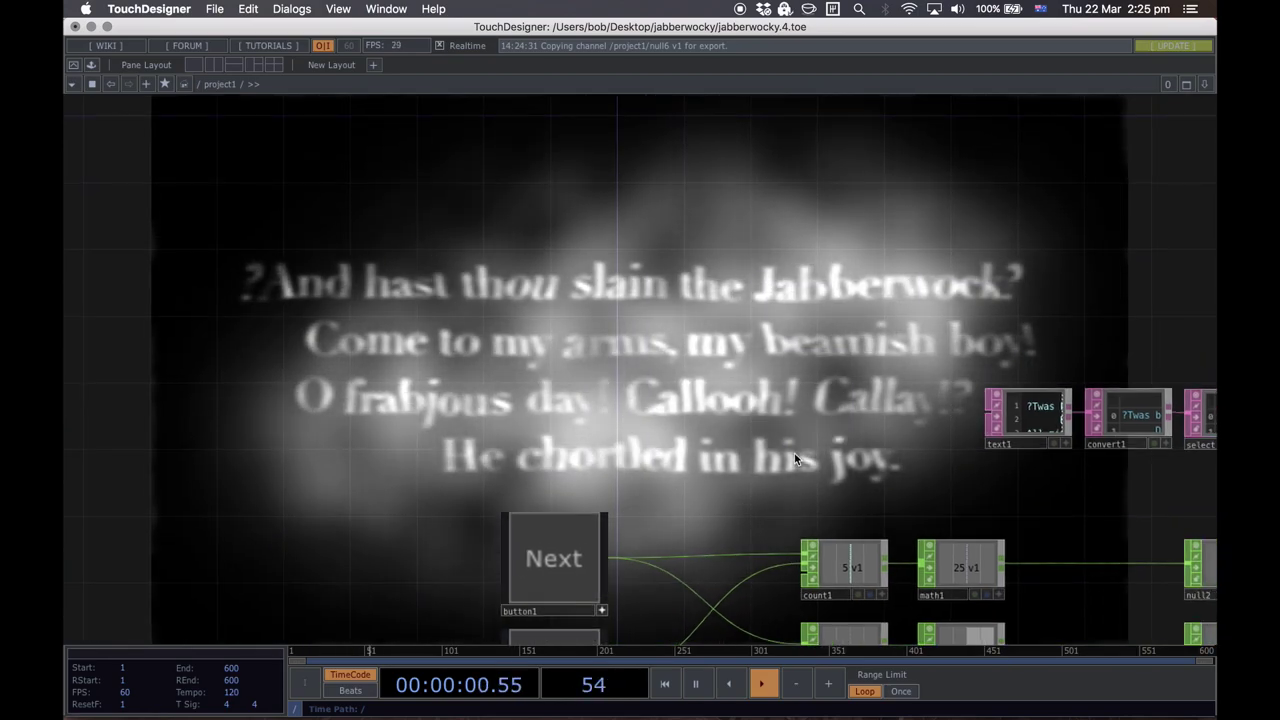
{"action": "left_click_drag", "start_coordinate": [794, 453], "coordinate": [670, 372]}
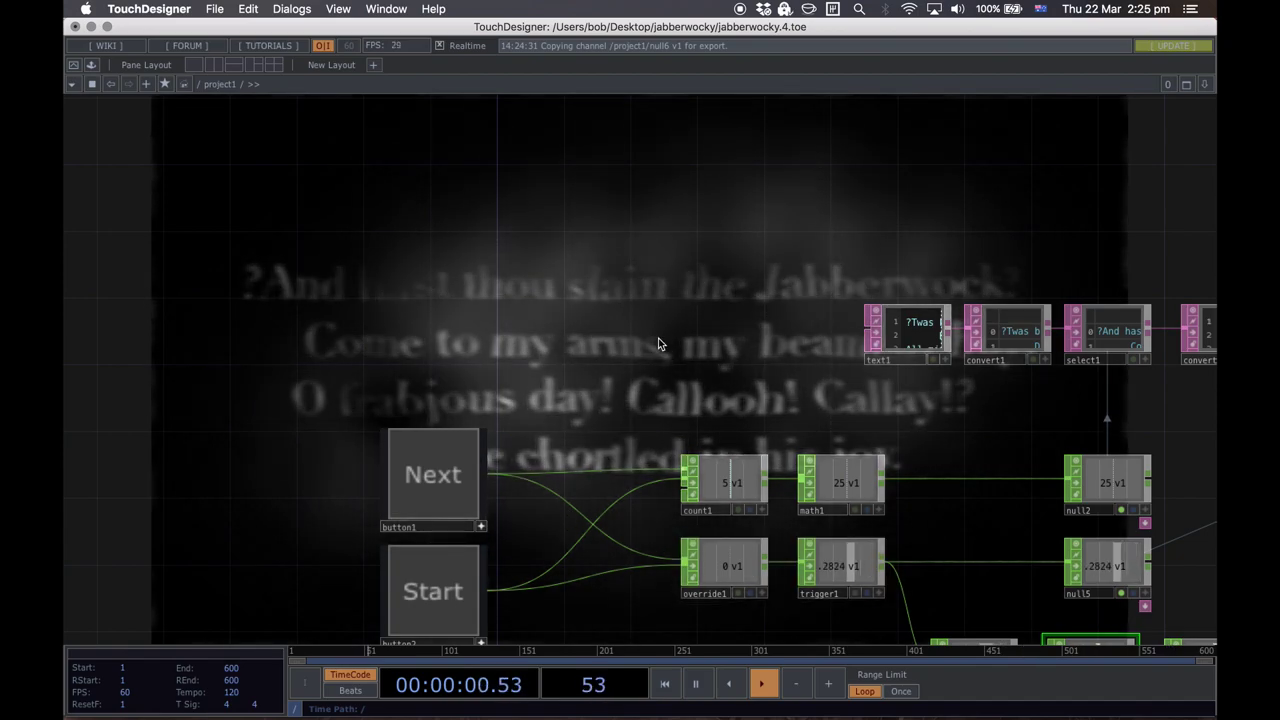
Step: Set both of lag1's Lag values to 5 and save the project
{"action": "scroll", "coordinate": [932, 547], "scroll_direction": "right", "scroll_amount": 8}
{"action": "scroll", "coordinate": [932, 547], "scroll_direction": "down", "scroll_amount": 5}
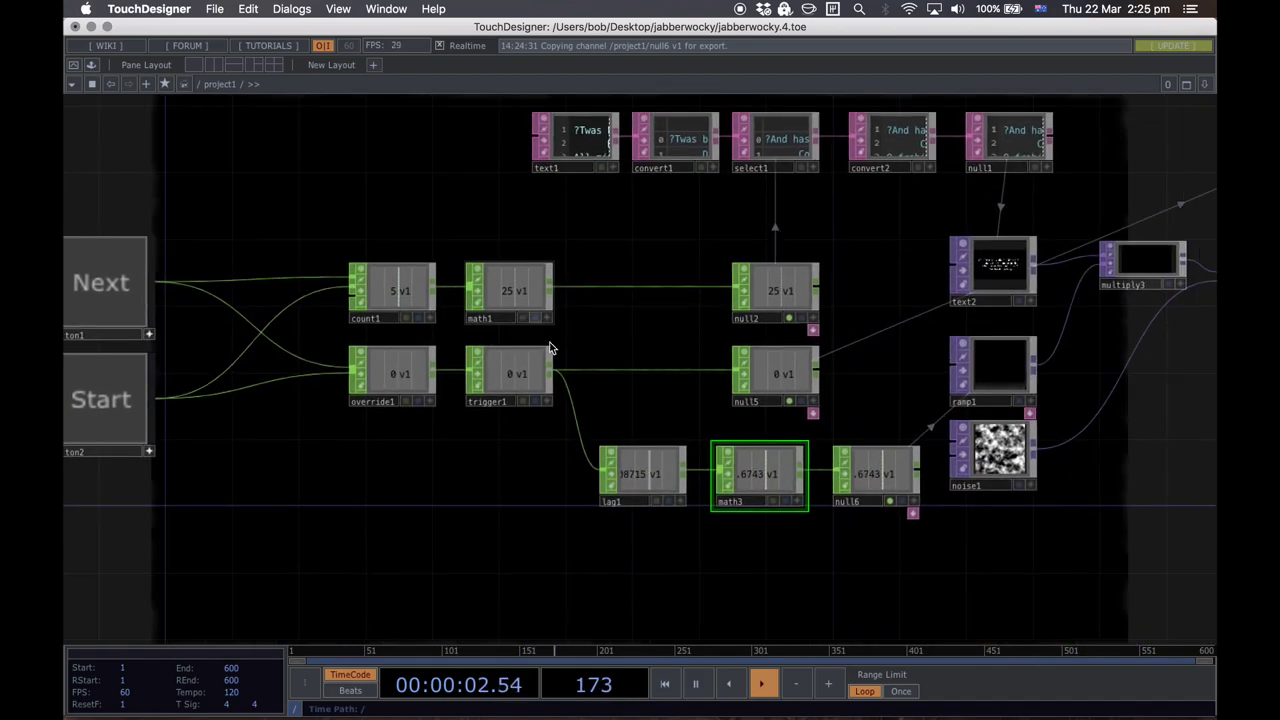
{"action": "left_click", "coordinate": [598, 449]}
{"action": "key", "text": "p"}
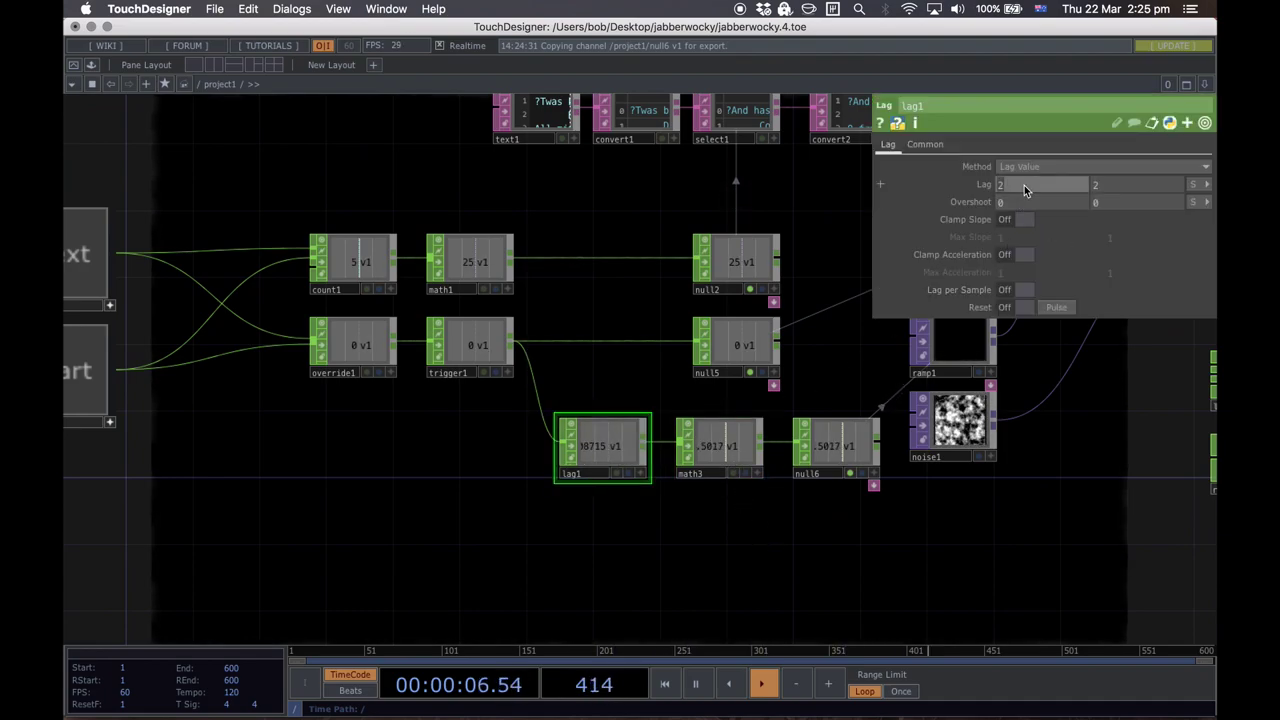
{"action": "type", "text": "5"}
{"action": "key", "text": "Tab"}
{"action": "type", "text": "5"}
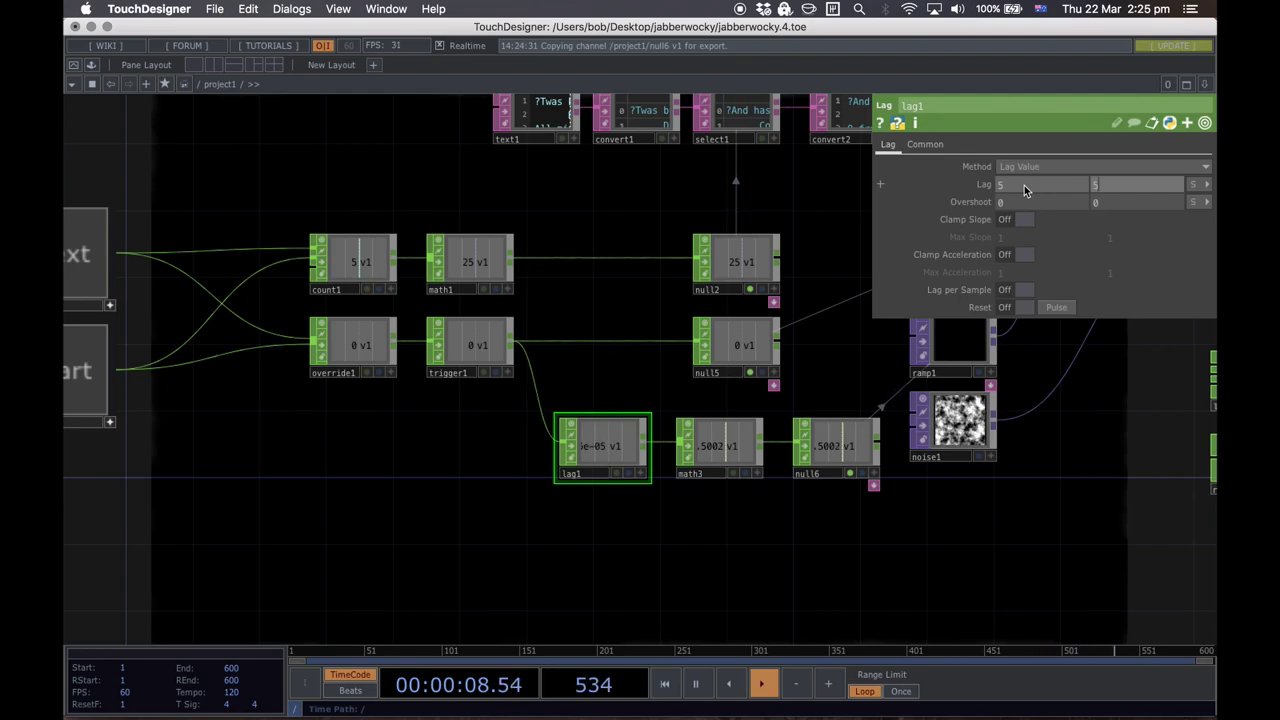
{"action": "key", "text": "super+s"}
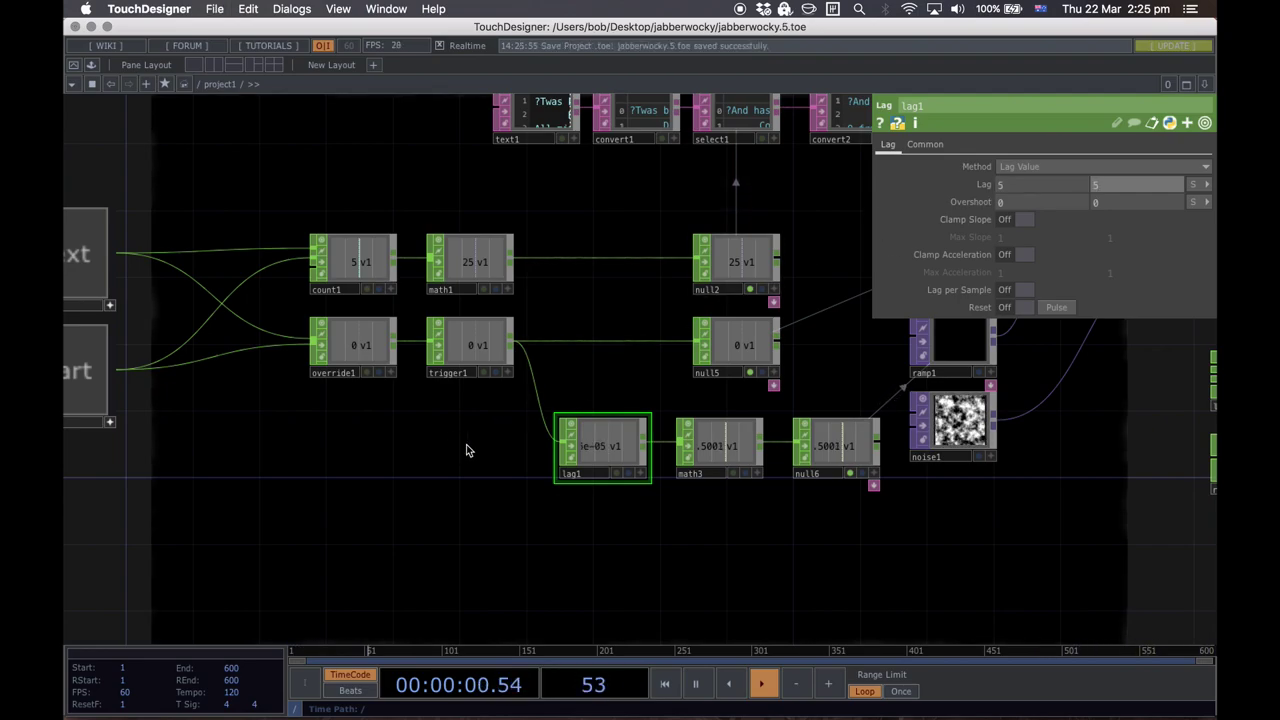
Step: Hide the lag1 parameters, fire the Next button and watch how the text and background fade with the slower lag
{"action": "scroll", "coordinate": [703, 540], "scroll_direction": "left", "scroll_amount": 8}
{"action": "scroll", "coordinate": [703, 540], "scroll_direction": "up", "scroll_amount": 4}
{"action": "key", "text": "p"}
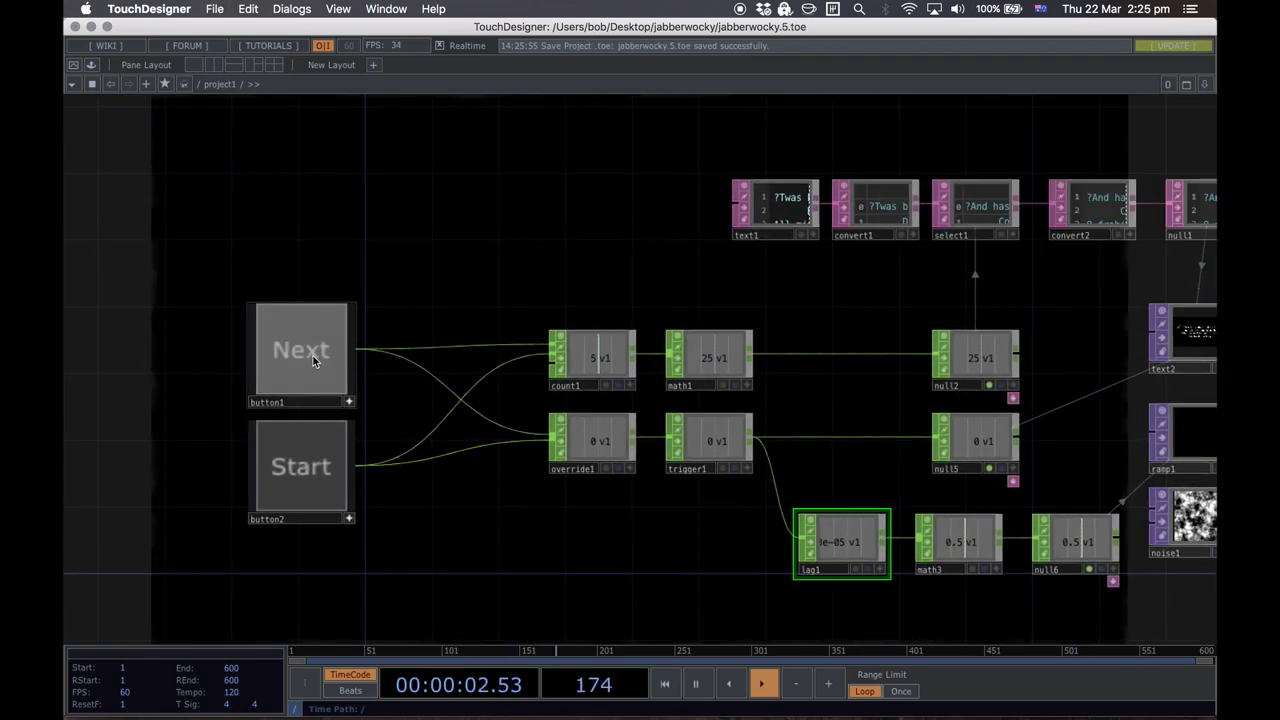
{"action": "left_click_drag", "start_coordinate": [572, 236], "coordinate": [880, 481]}
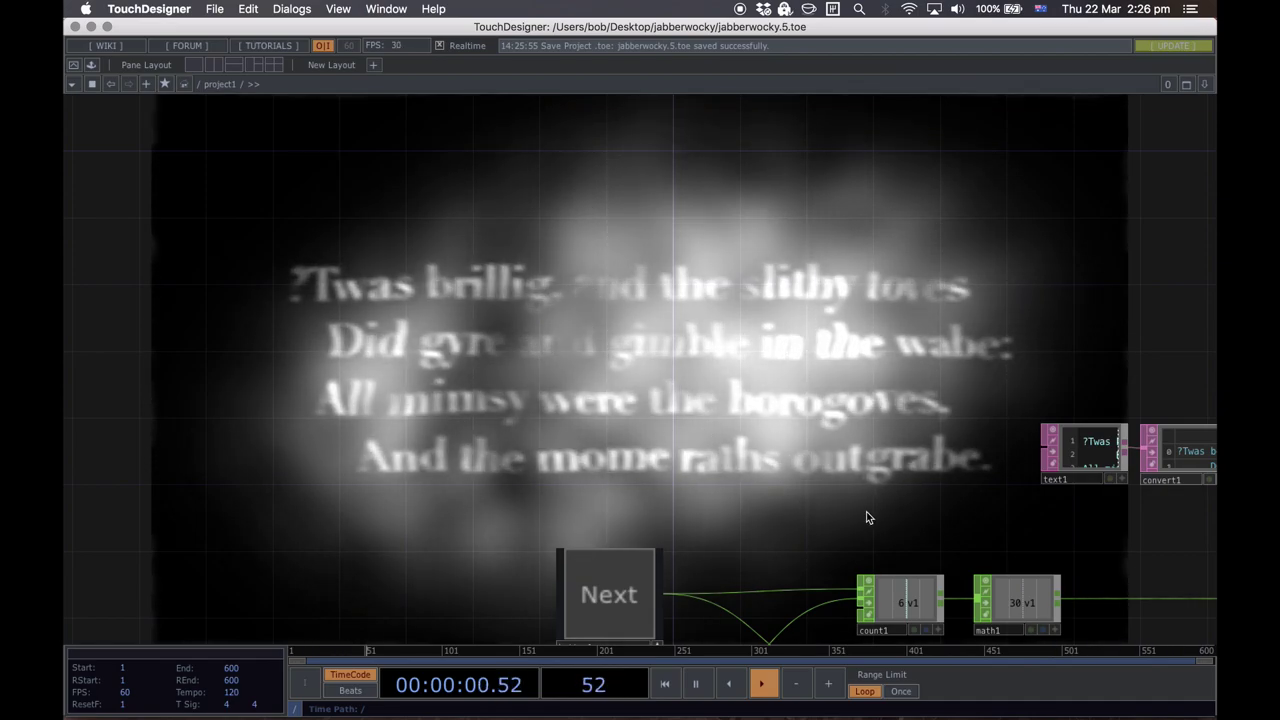
{"action": "scroll", "coordinate": [866, 511], "scroll_direction": "right", "scroll_amount": 5}
{"action": "scroll", "coordinate": [866, 511], "scroll_direction": "down", "scroll_amount": 2}
{"action": "scroll", "coordinate": [906, 489], "scroll_direction": "right", "scroll_amount": 2}
{"action": "scroll", "coordinate": [906, 489], "scroll_direction": "down", "scroll_amount": 2}
{"action": "scroll", "coordinate": [903, 514], "scroll_direction": "right", "scroll_amount": 1}
{"action": "scroll", "coordinate": [903, 514], "scroll_direction": "down", "scroll_amount": 1}
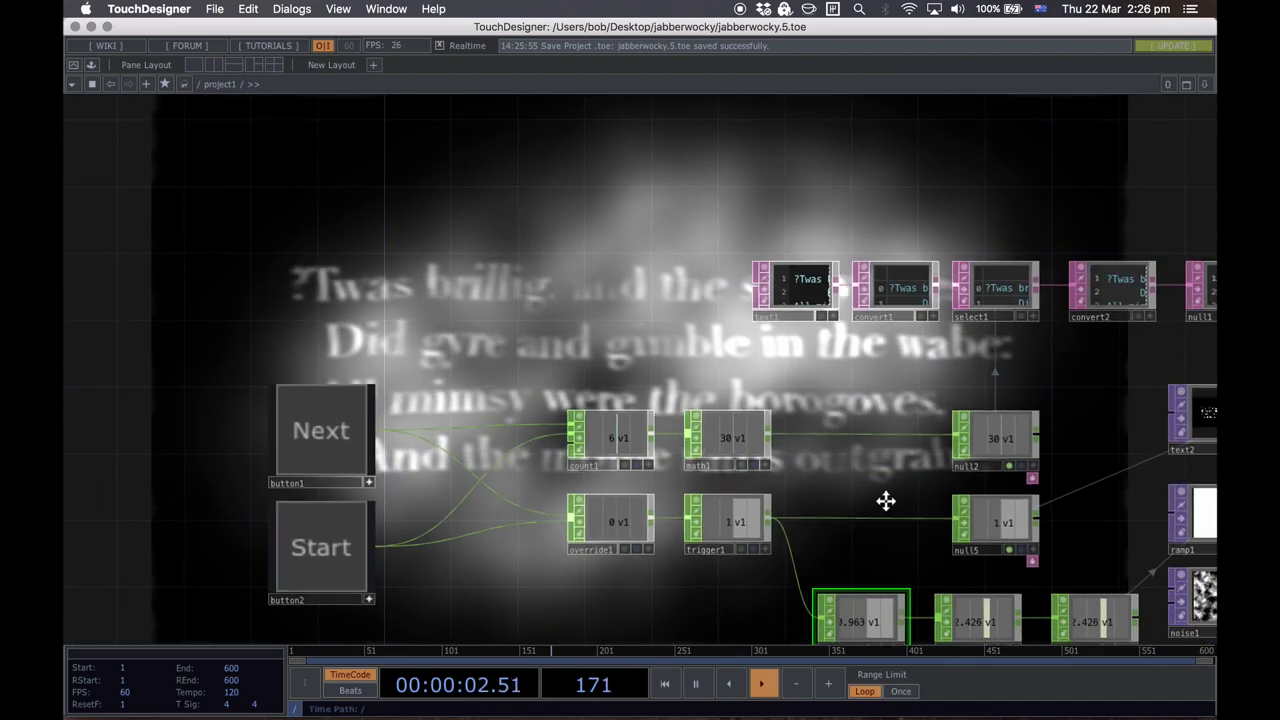
{"action": "left_click_drag", "start_coordinate": [885, 479], "coordinate": [938, 466]}
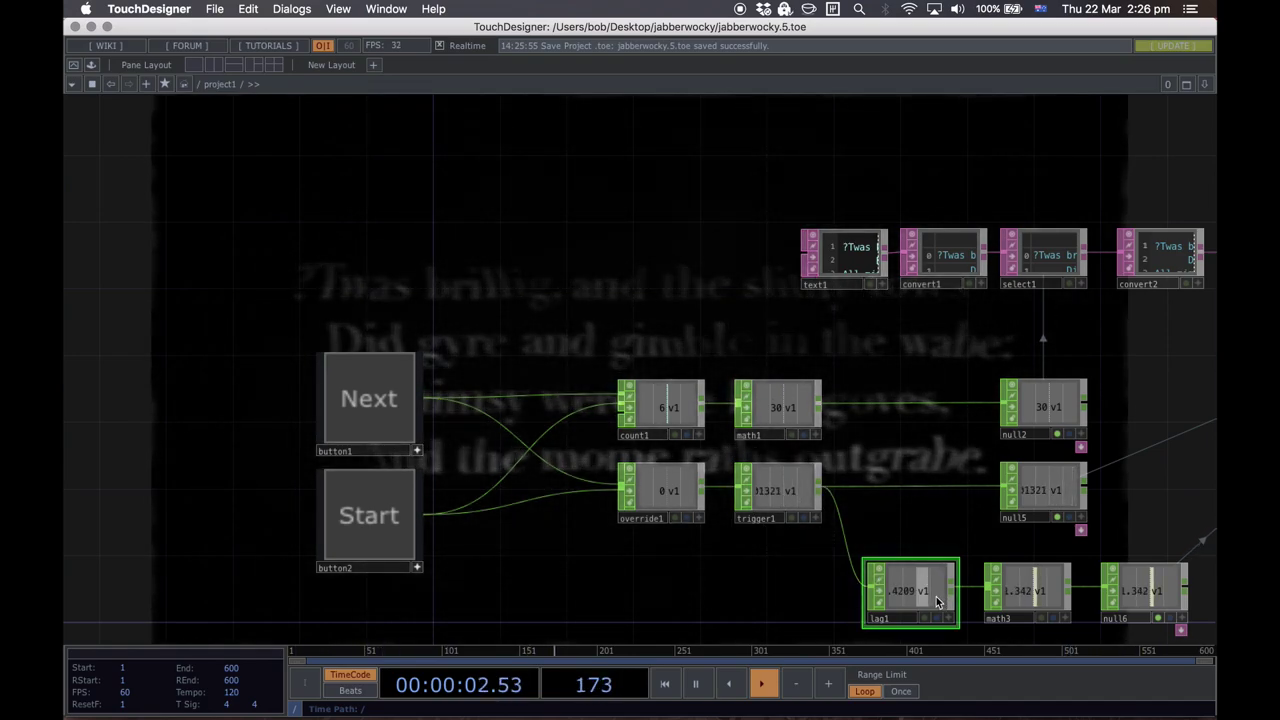
Step: Reframe the network, fire the Start button to play the verses from the beginning, and save the project
{"action": "key", "text": "h"}
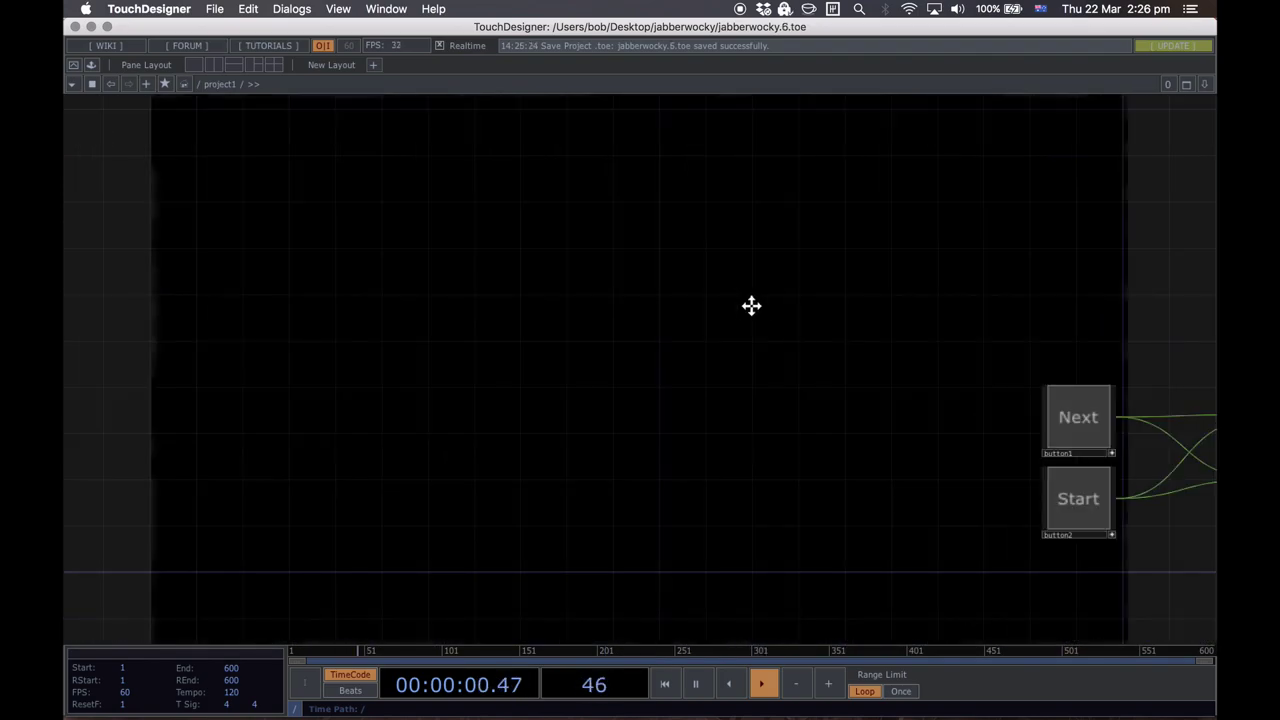
{"action": "left_click_drag", "start_coordinate": [751, 305], "coordinate": [809, 296]}
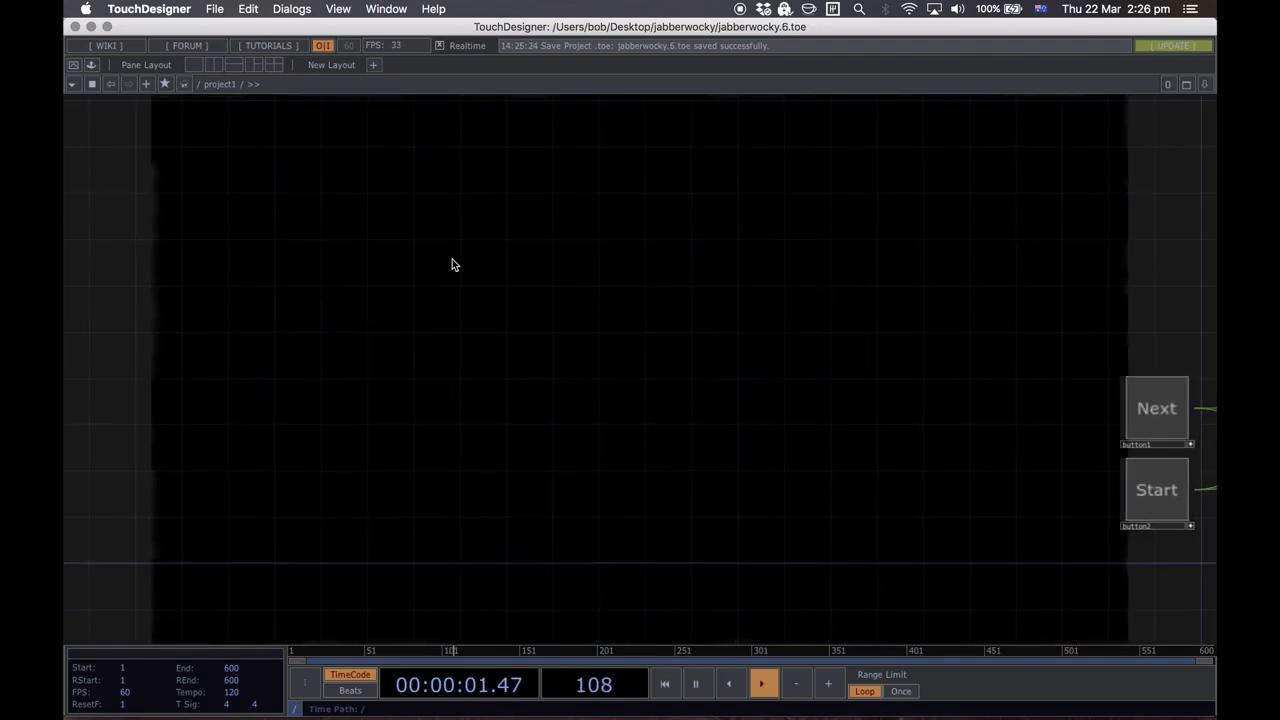
{"action": "left_click", "coordinate": [1150, 500]}
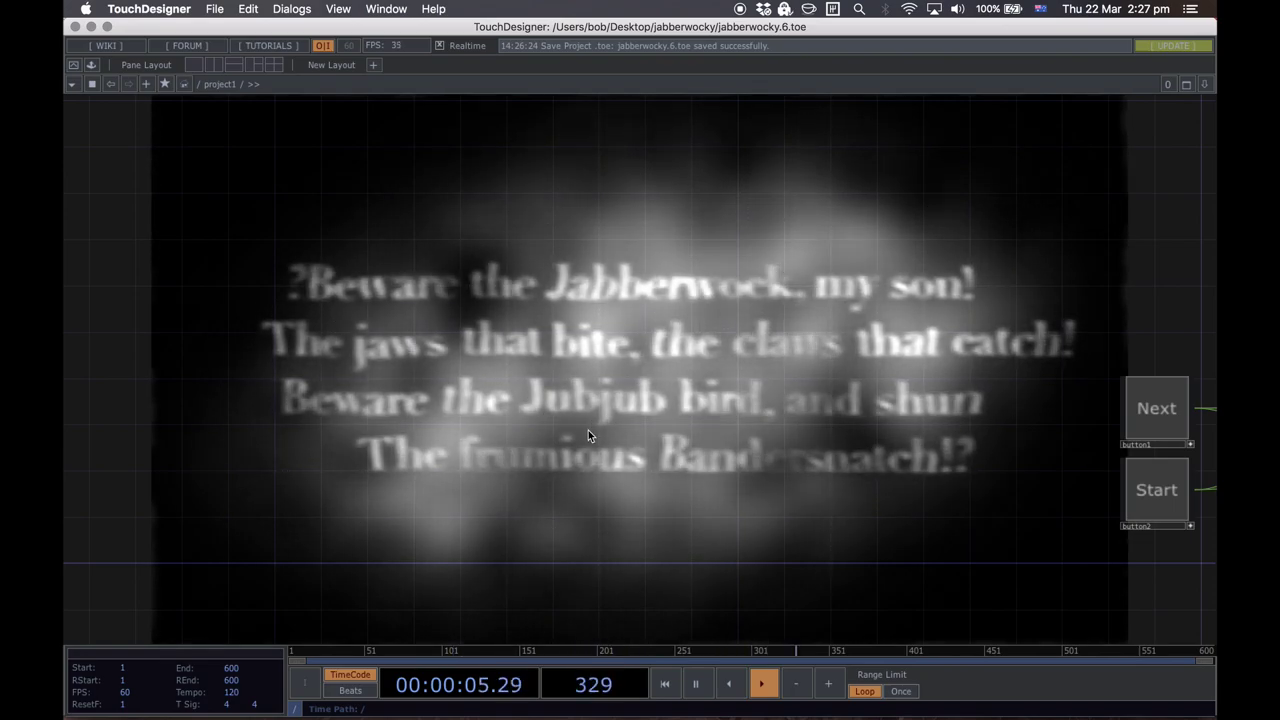
{"action": "left_click_drag", "start_coordinate": [387, 452], "coordinate": [689, 449]}
{"action": "left_click_drag", "start_coordinate": [1180, 390], "coordinate": [768, 394]}
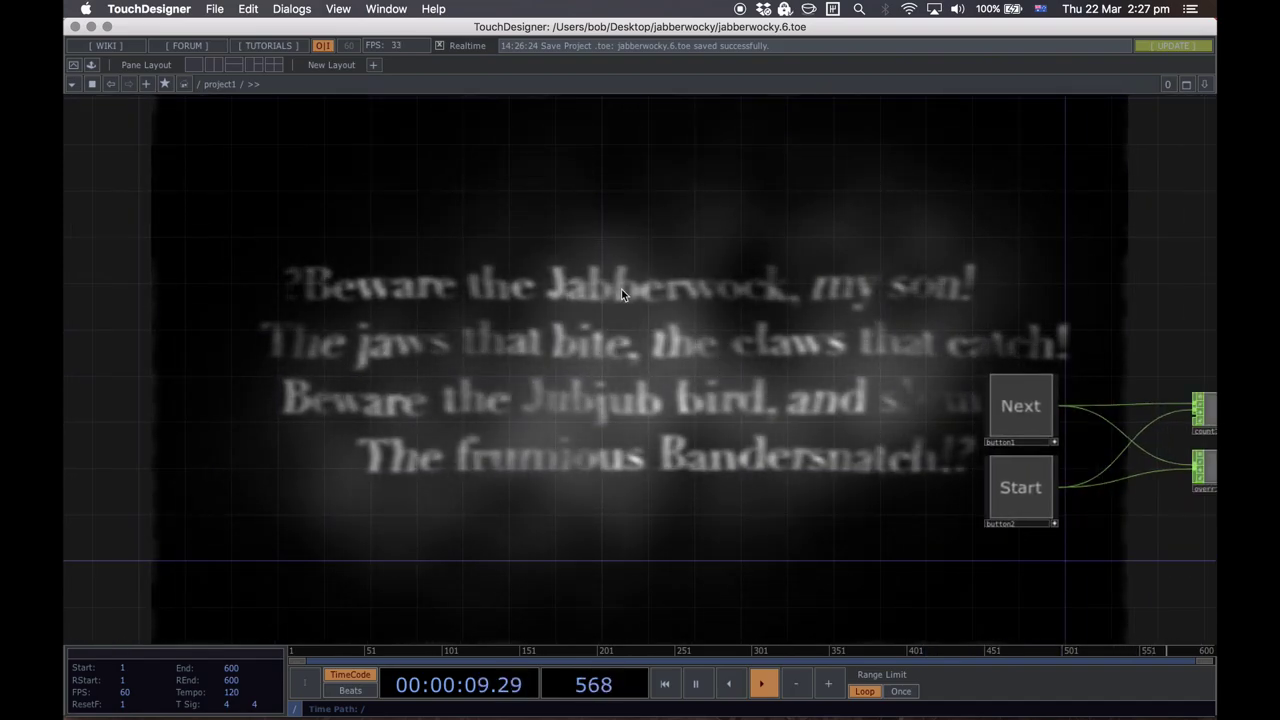
{"action": "left_click_drag", "start_coordinate": [621, 349], "coordinate": [583, 406]}
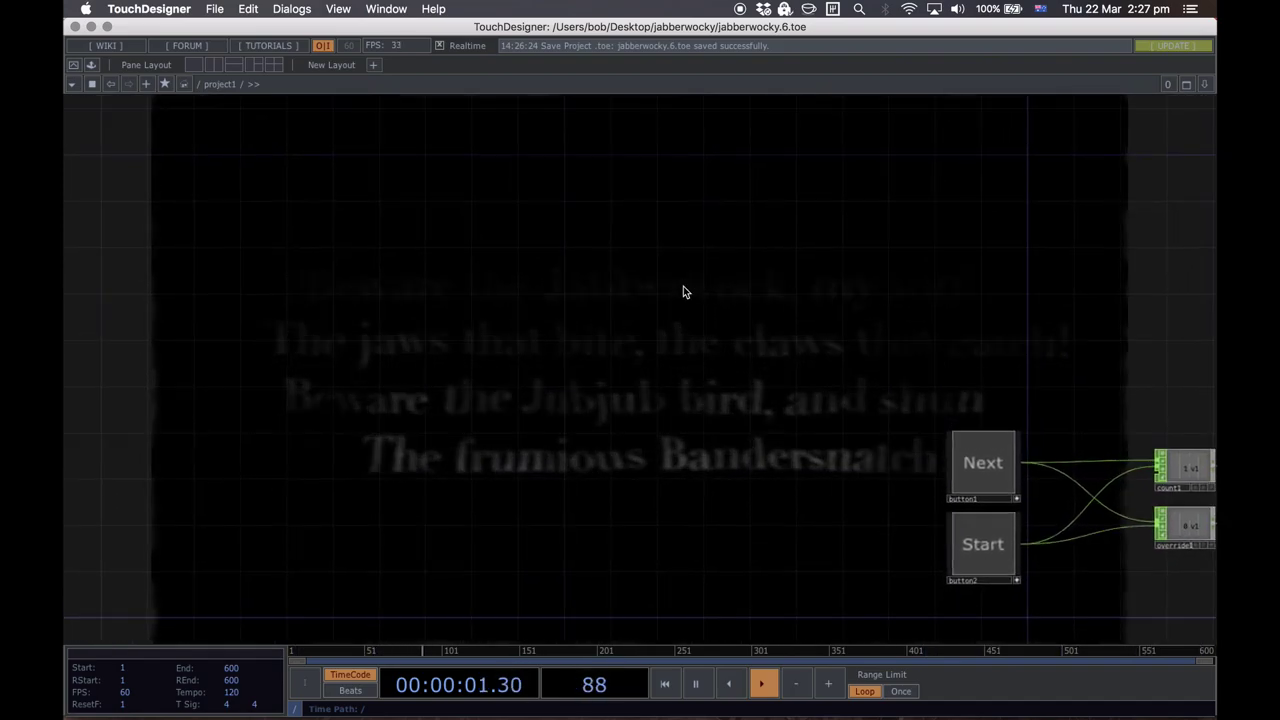
{"action": "key", "text": "super+s"}
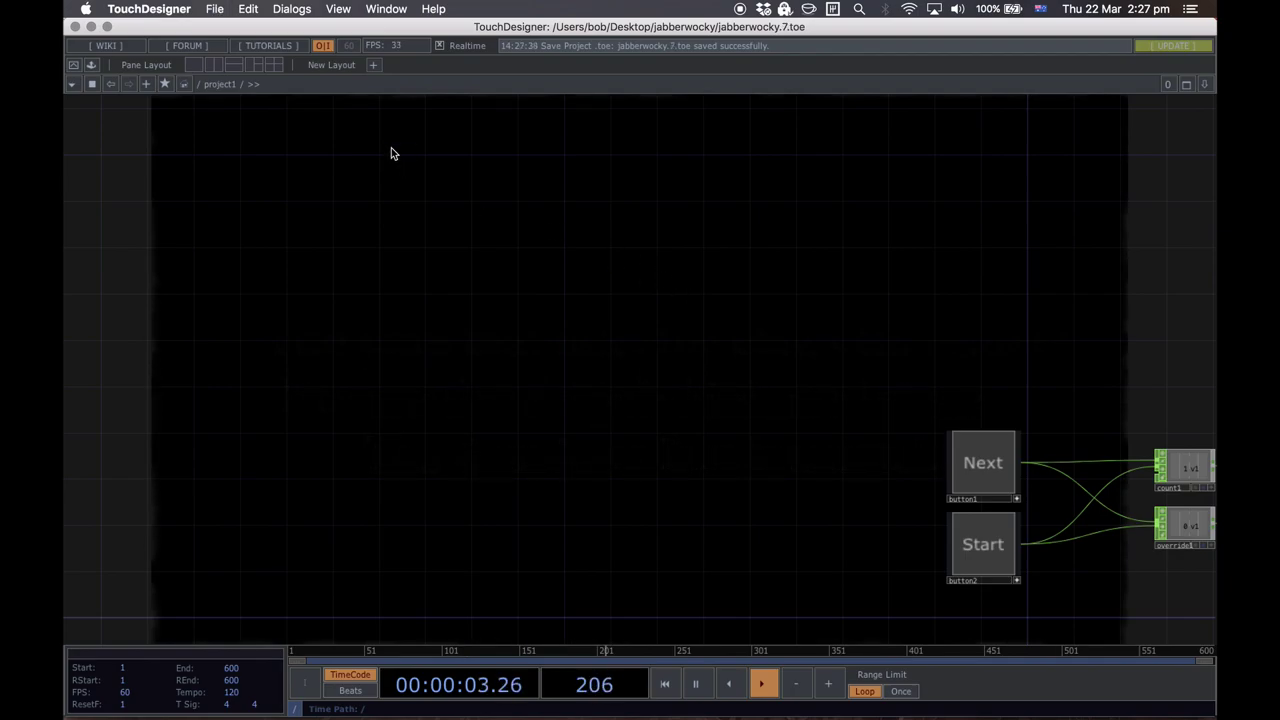
Step: Open the recent project catterpillar.47.toe
{"action": "left_click", "coordinate": [214, 10]}
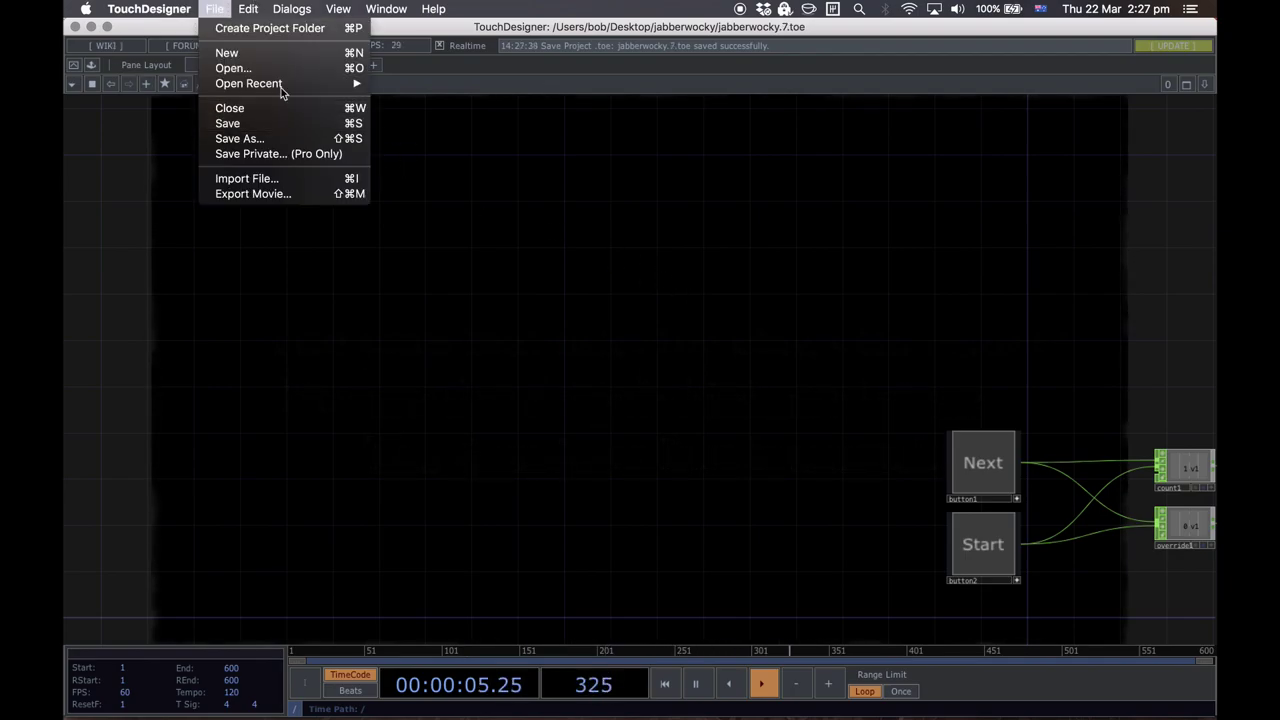
{"action": "mouse_move", "coordinate": [293, 86]}
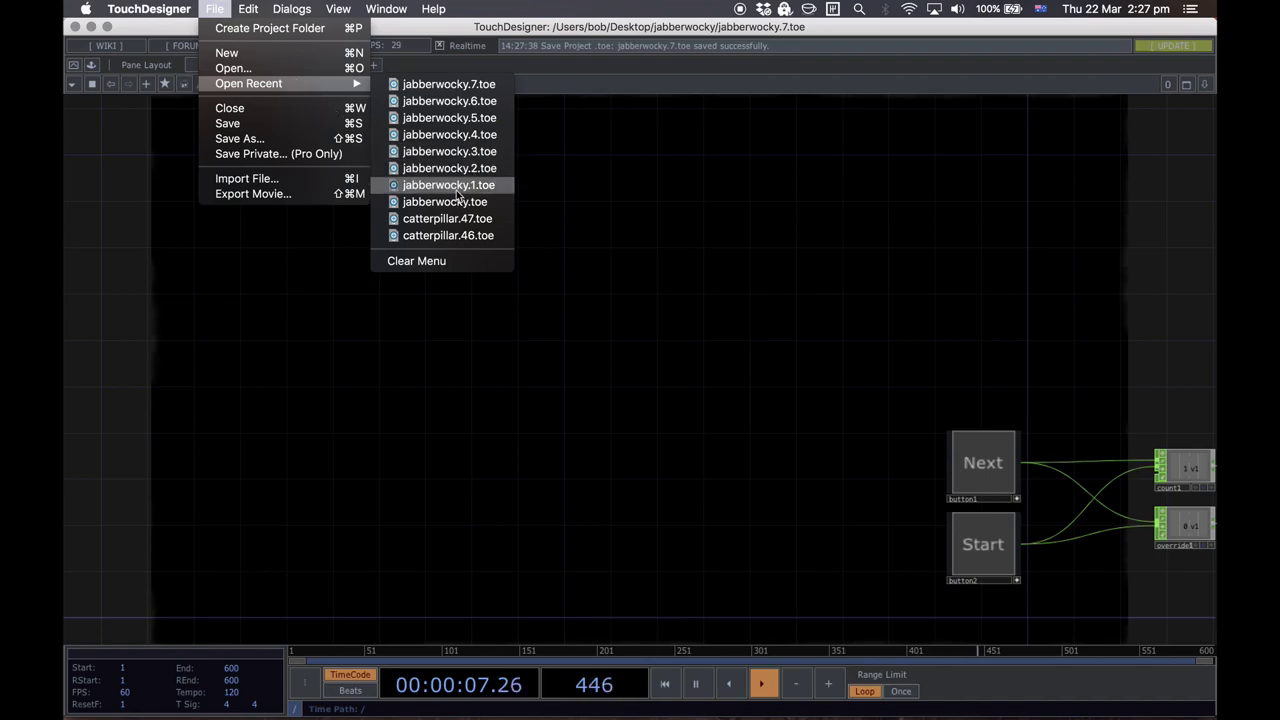
{"action": "left_click", "coordinate": [473, 222]}
Step: Activate button2's viewer and fire the Start button to play the caterpillar text from the beginning
{"action": "left_click", "coordinate": [1169, 510]}
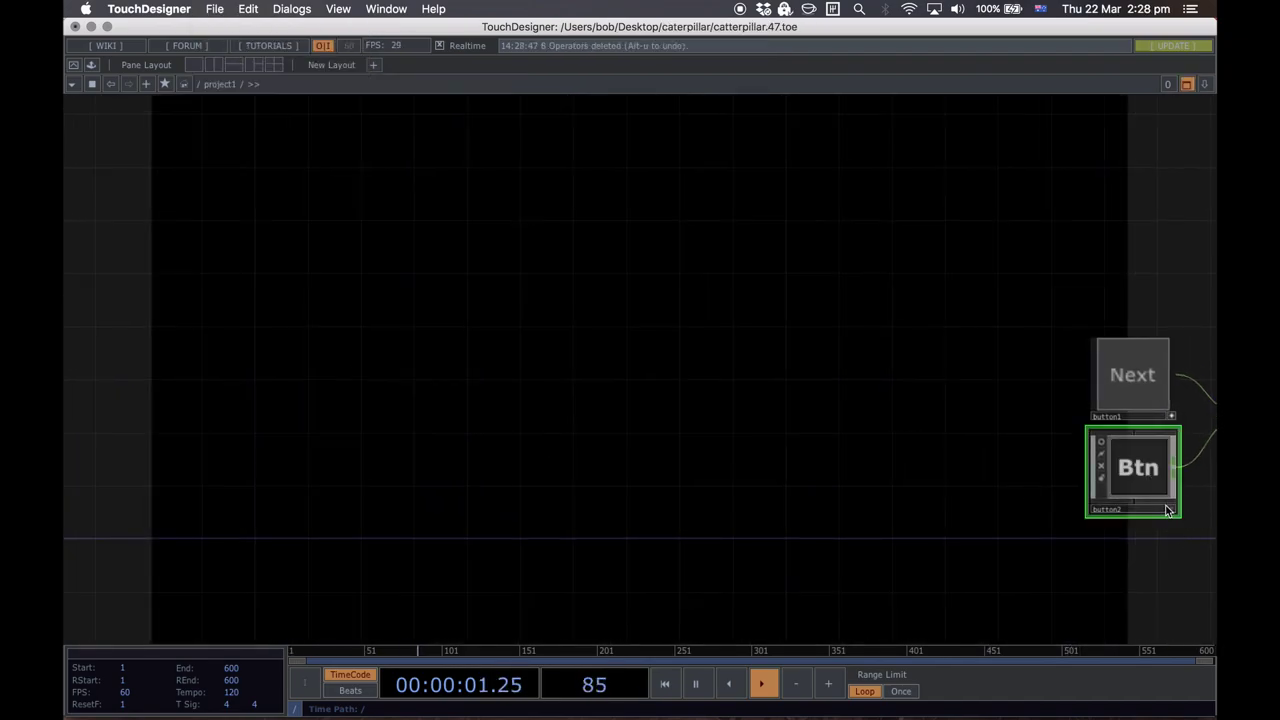
{"action": "left_click", "coordinate": [1170, 509]}
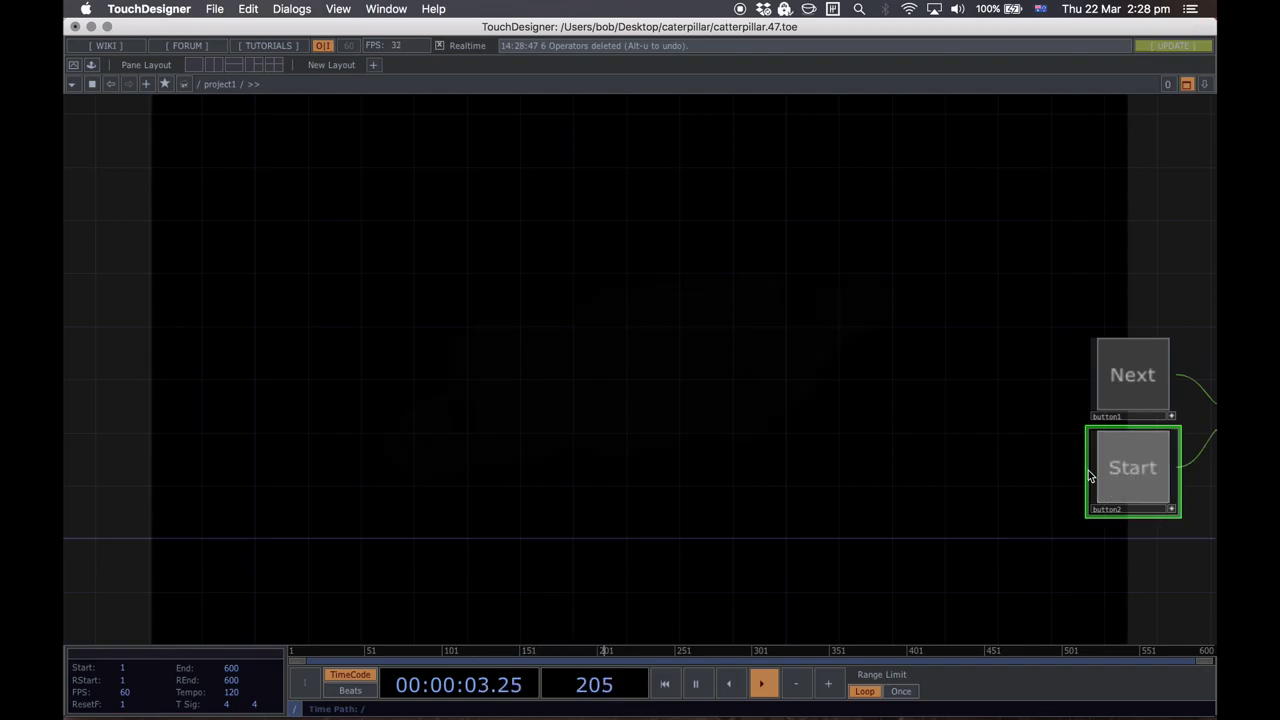
{"action": "left_click", "coordinate": [1134, 472]}
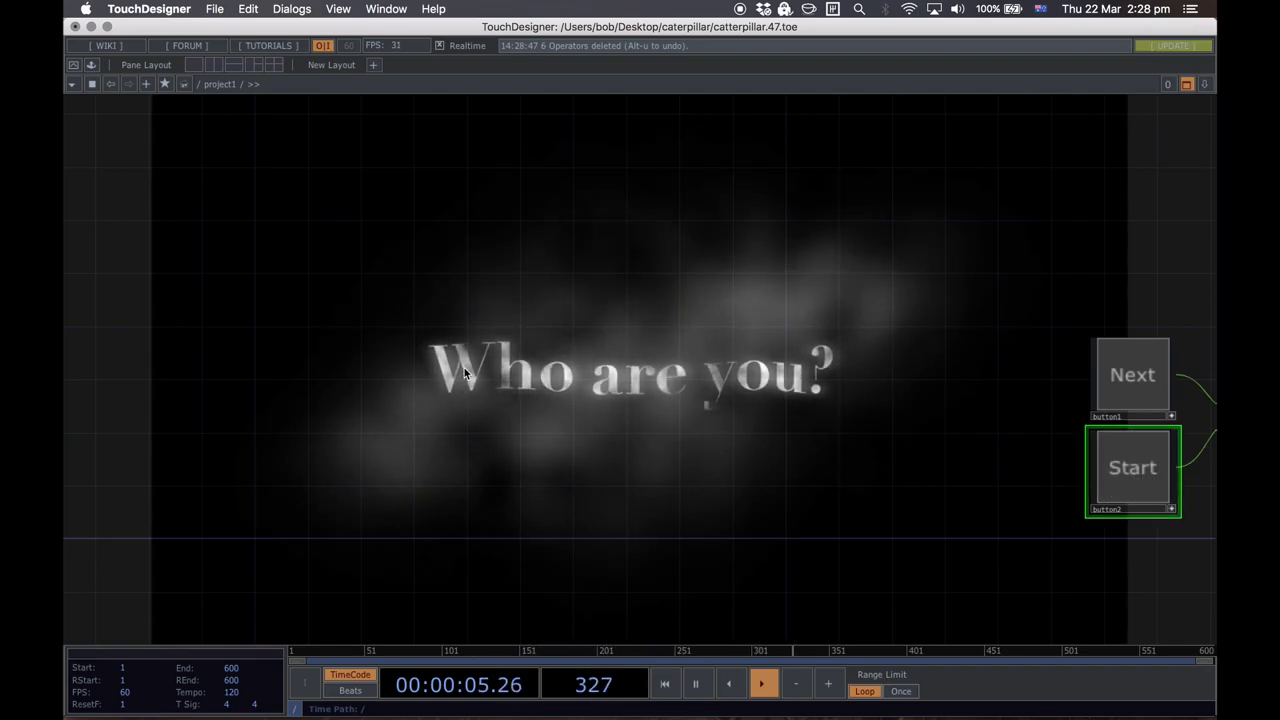
{"action": "scroll", "coordinate": [492, 389], "scroll_direction": "up", "scroll_amount": 1}
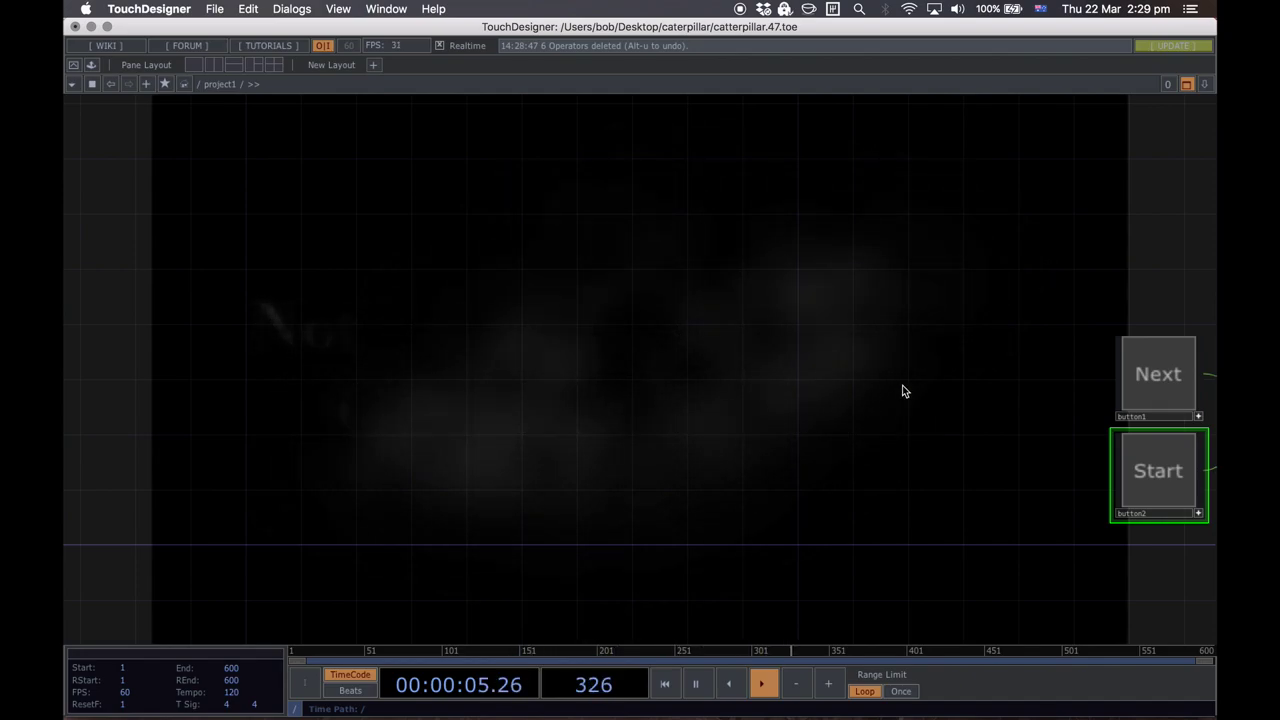
{"action": "left_click", "coordinate": [1140, 490]}
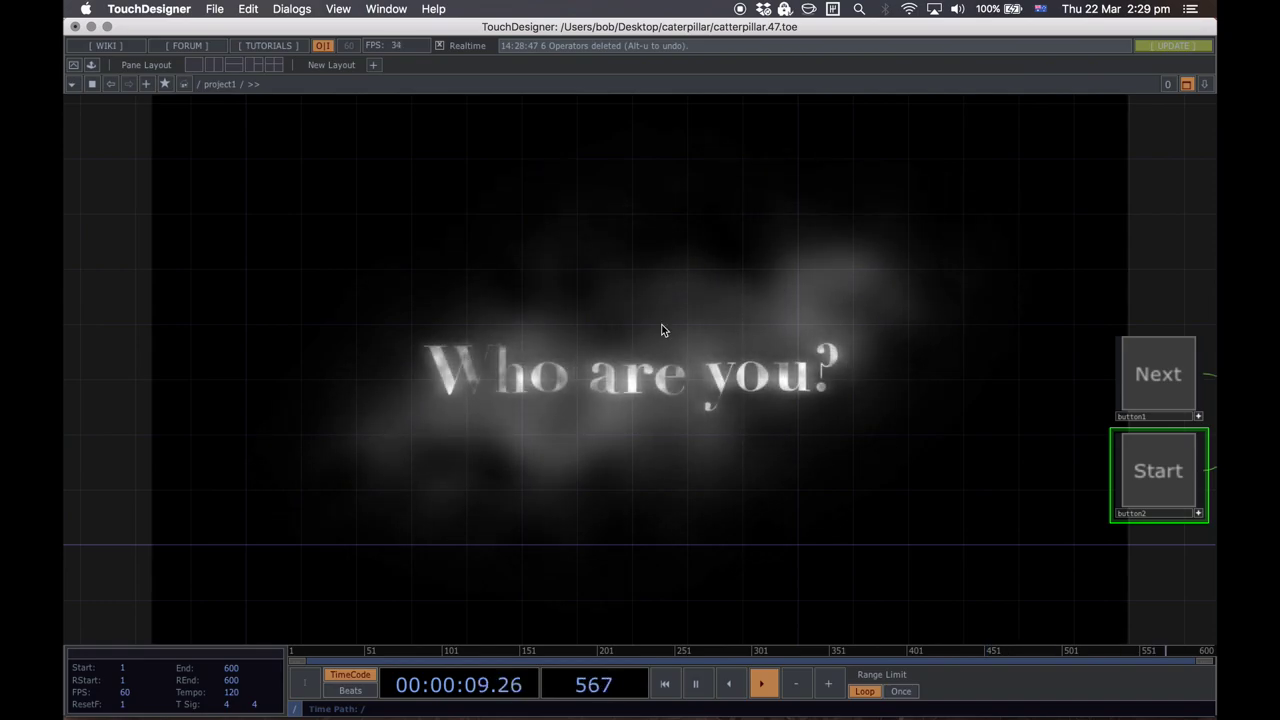
Step: Examine the caterpillar network from the ramp and text operators through to the final composite and Syphon output
{"action": "left_click_drag", "start_coordinate": [926, 462], "coordinate": [440, 440]}
{"action": "left_click_drag", "start_coordinate": [1056, 515], "coordinate": [136, 465]}
{"action": "left_click_drag", "start_coordinate": [553, 594], "coordinate": [461, 594]}
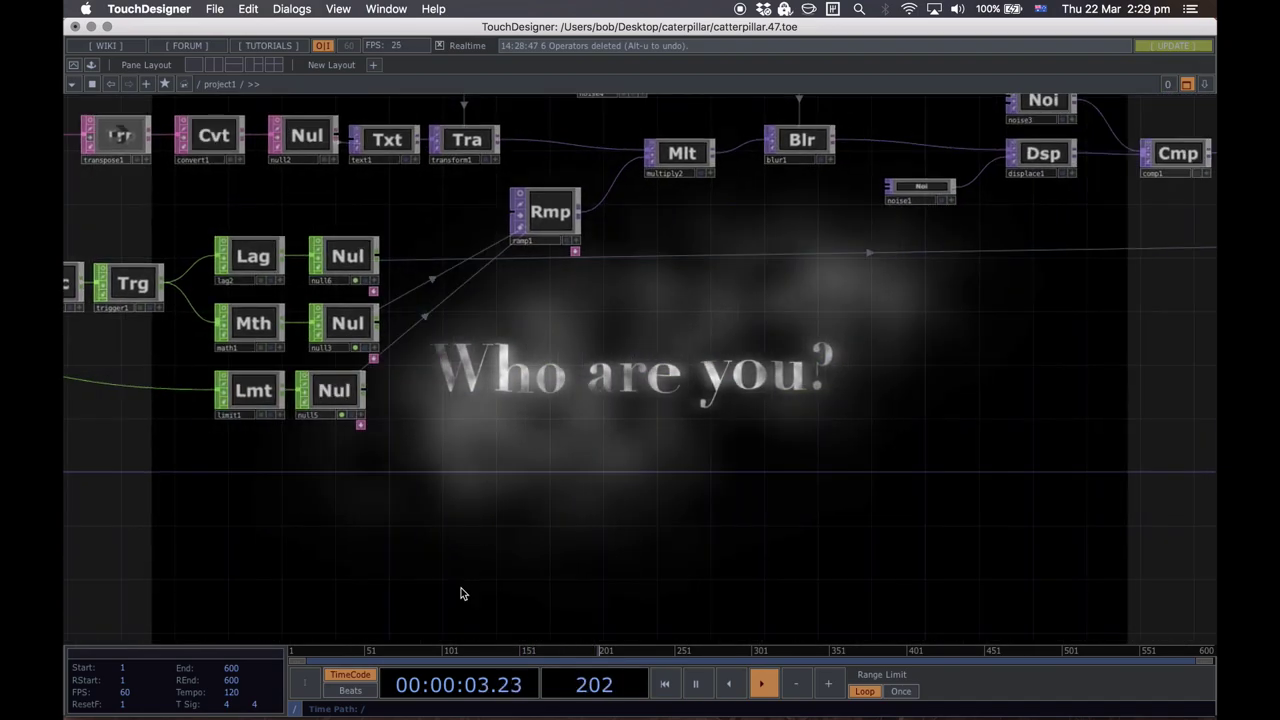
{"action": "scroll", "coordinate": [460, 594], "scroll_direction": "right", "scroll_amount": 20}
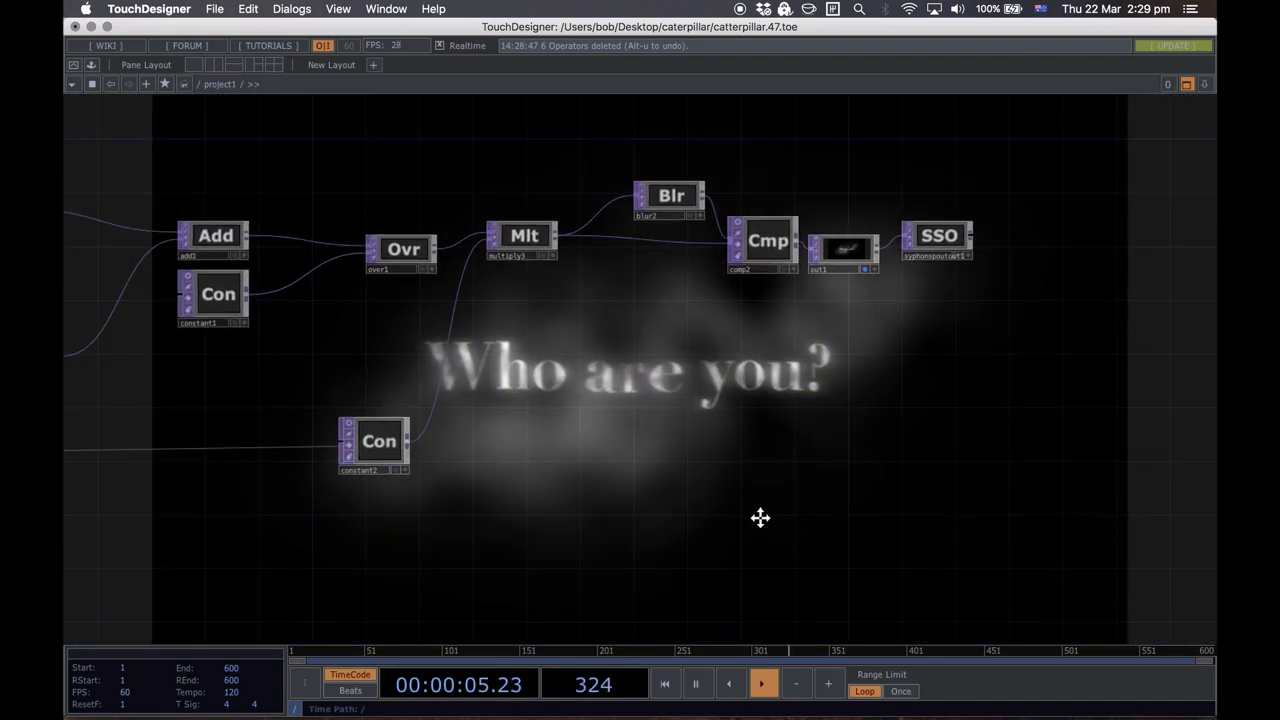
{"action": "scroll", "coordinate": [646, 491], "scroll_direction": "right", "scroll_amount": 20}
{"action": "scroll", "coordinate": [590, 435], "scroll_direction": "up", "scroll_amount": 15}
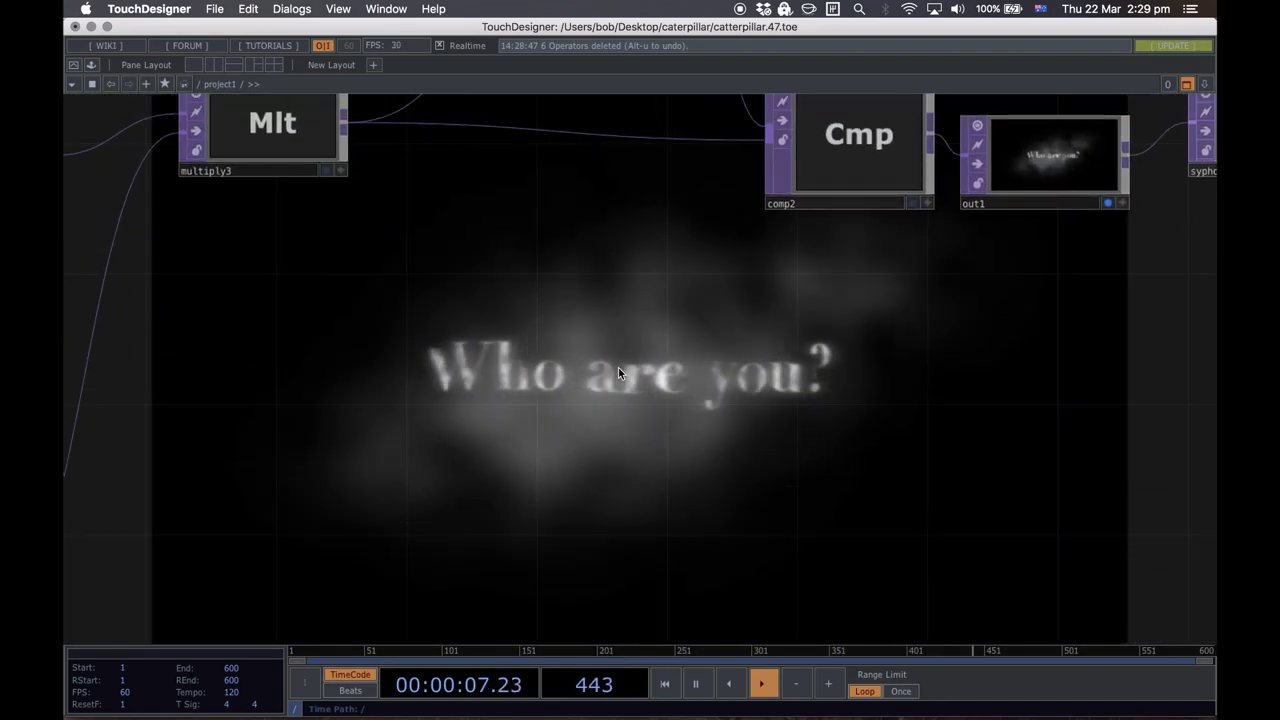
{"action": "scroll", "coordinate": [811, 593], "scroll_direction": "right", "scroll_amount": 3}
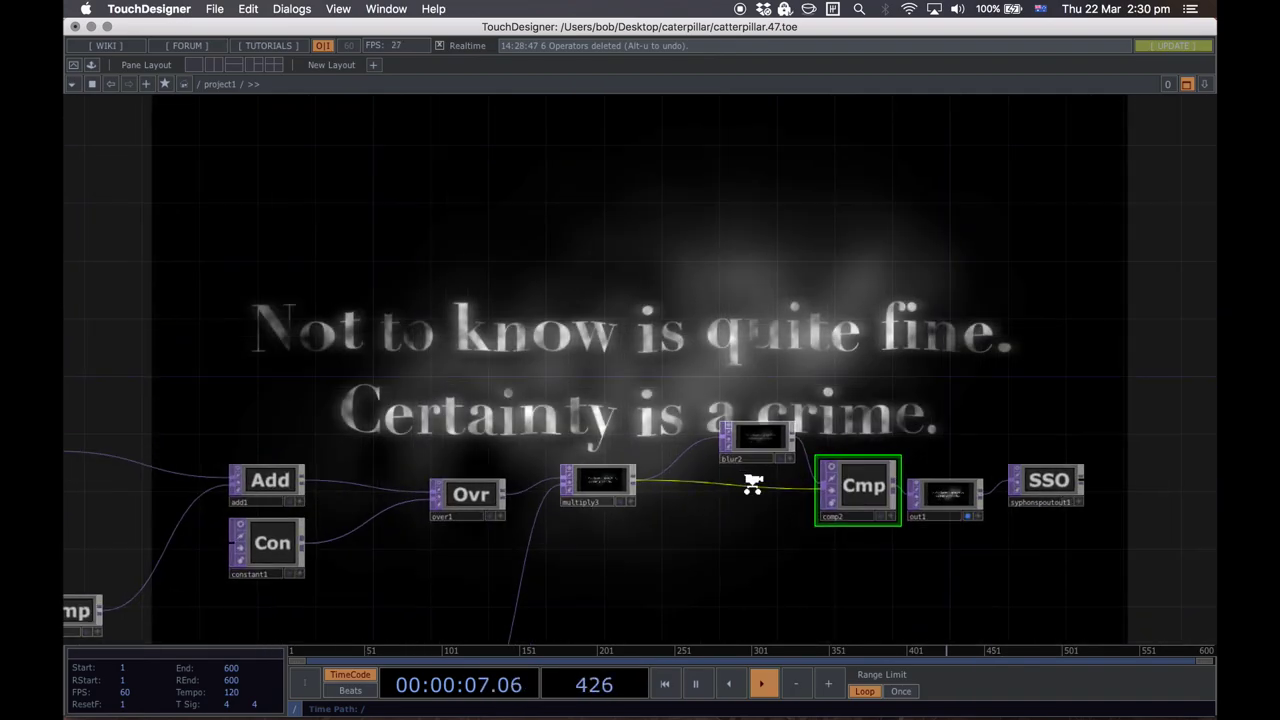
Step: Turn on comp2's viewer and inspect how its Composite parameters combine blur2 with multiply3
{"action": "scroll", "coordinate": [751, 480], "scroll_direction": "up", "scroll_amount": 4}
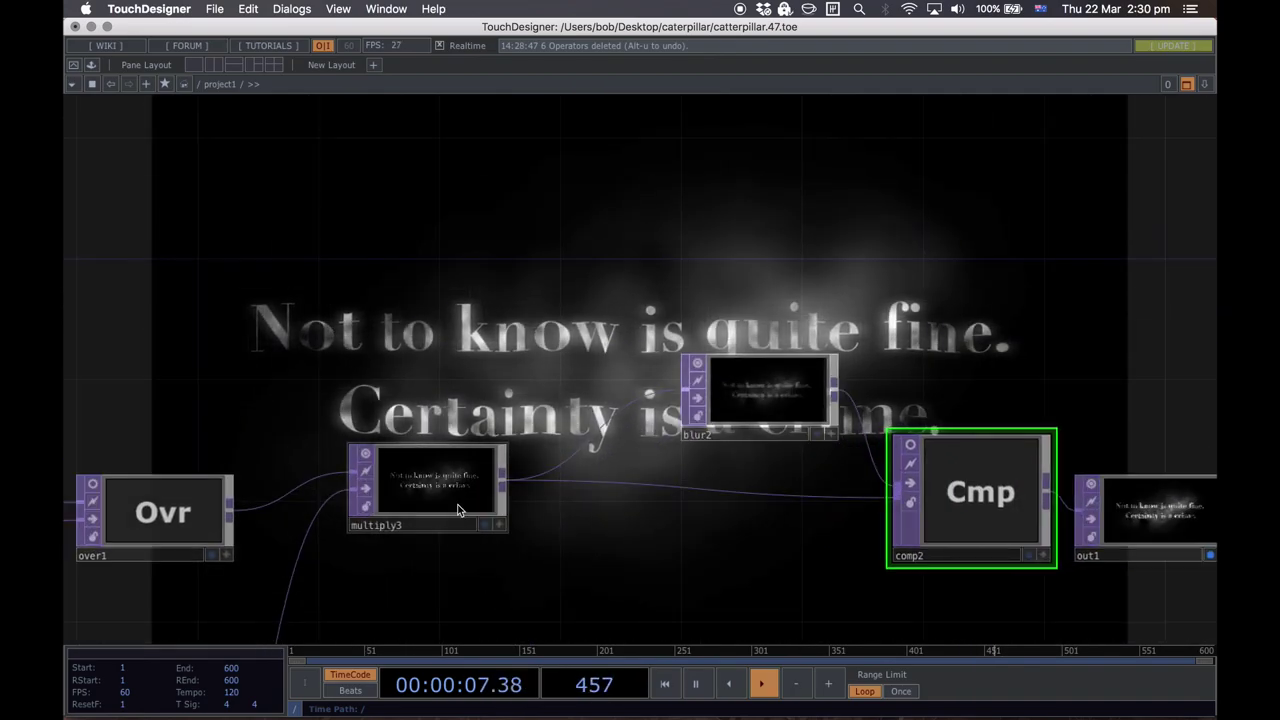
{"action": "left_click", "coordinate": [910, 445]}
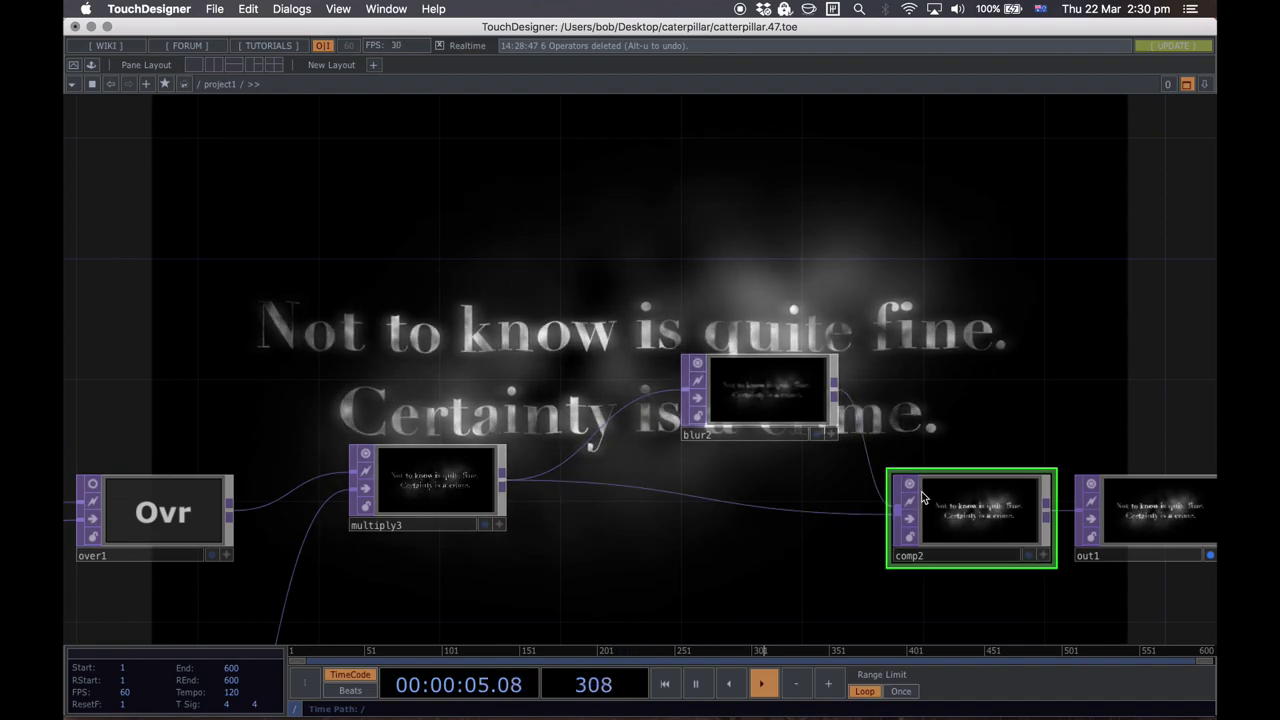
{"action": "key", "text": "p"}
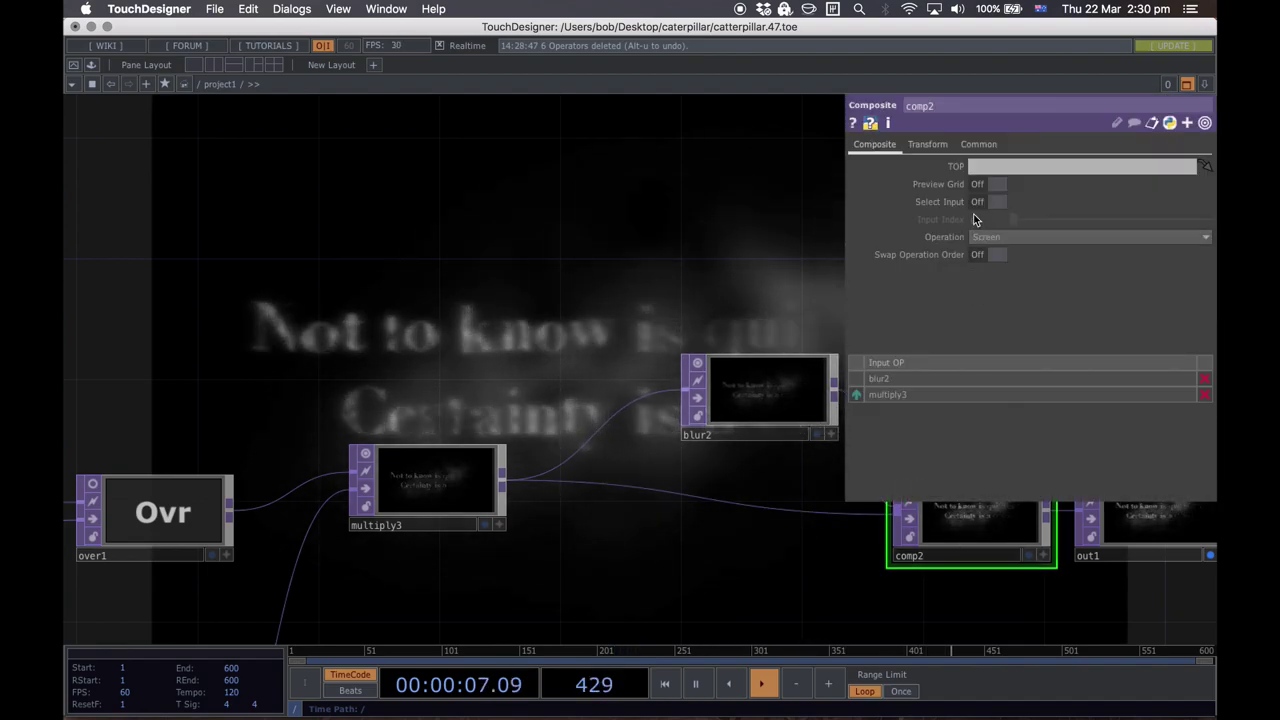
{"action": "key", "text": "p"}
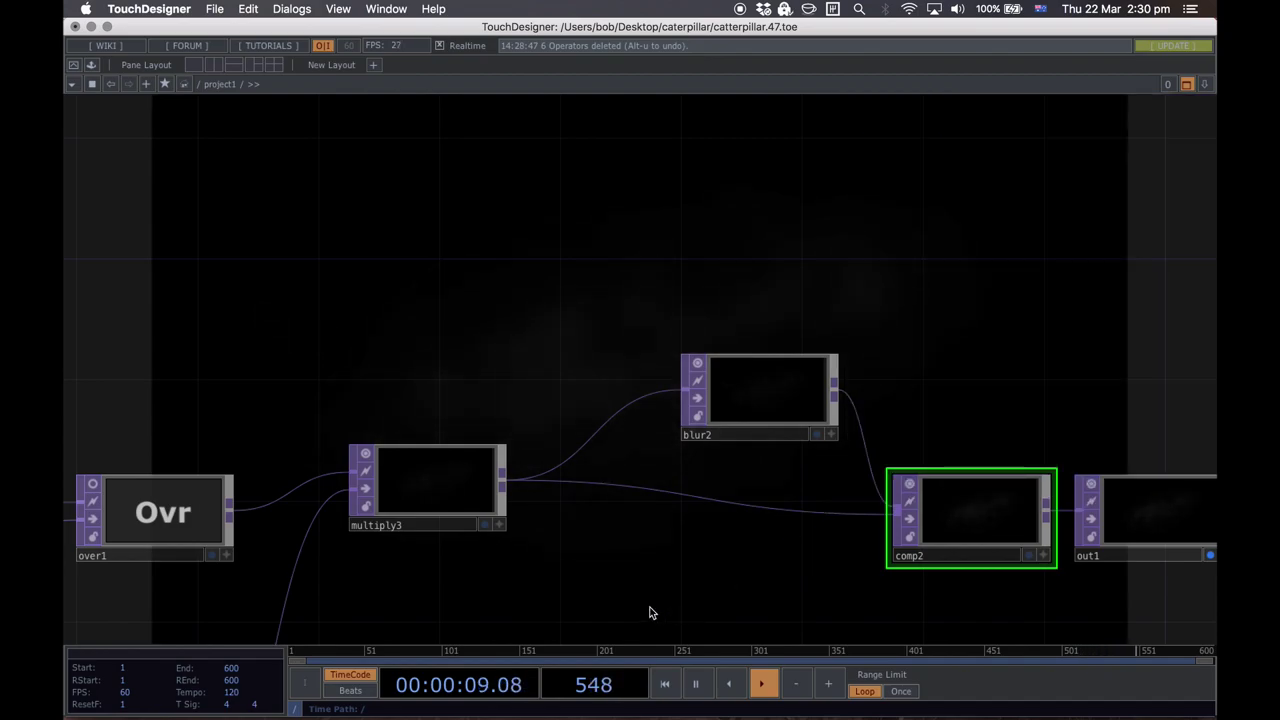
Step: Survey the whole caterpillar network, from the Next and Start buttons and count1 to the output operators
{"action": "left_click_drag", "start_coordinate": [705, 568], "coordinate": [910, 475]}
{"action": "middle_click_drag", "start_coordinate": [910, 475], "coordinate": [462, 540]}
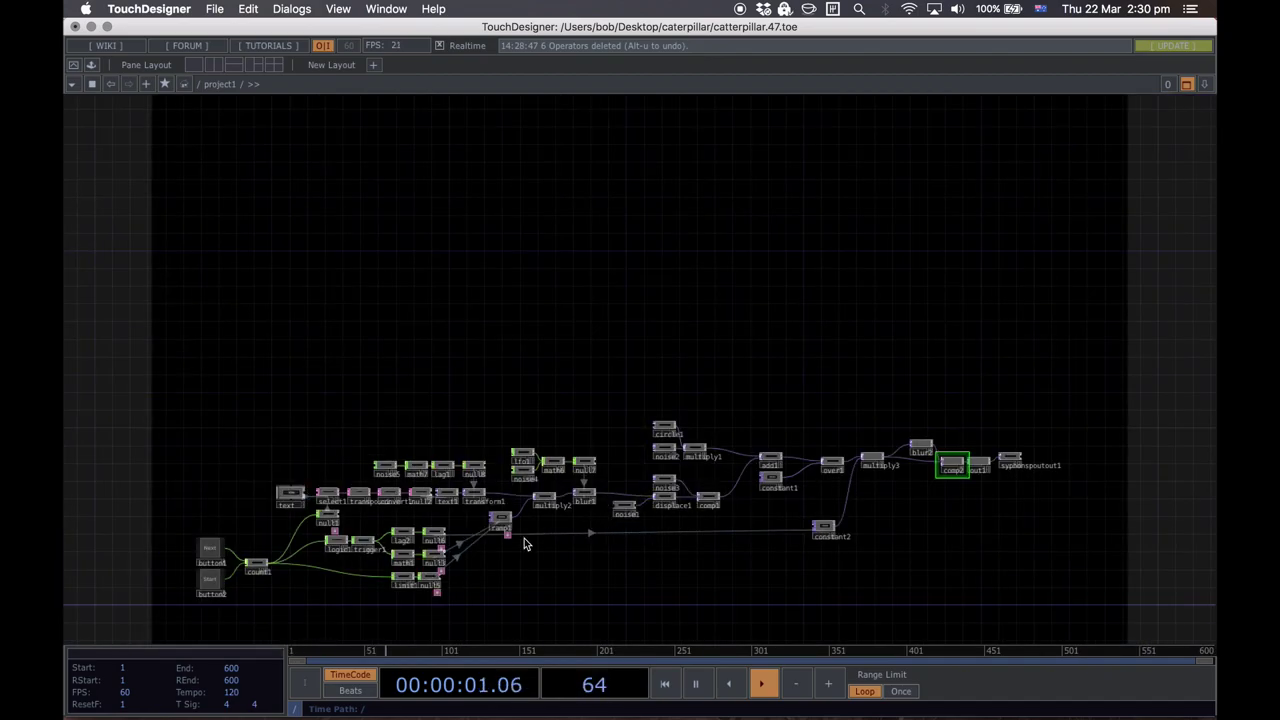
{"action": "scroll", "coordinate": [800, 450], "scroll_direction": "up", "scroll_amount": 5}
{"action": "scroll", "coordinate": [590, 410], "scroll_direction": "up", "scroll_amount": 5}
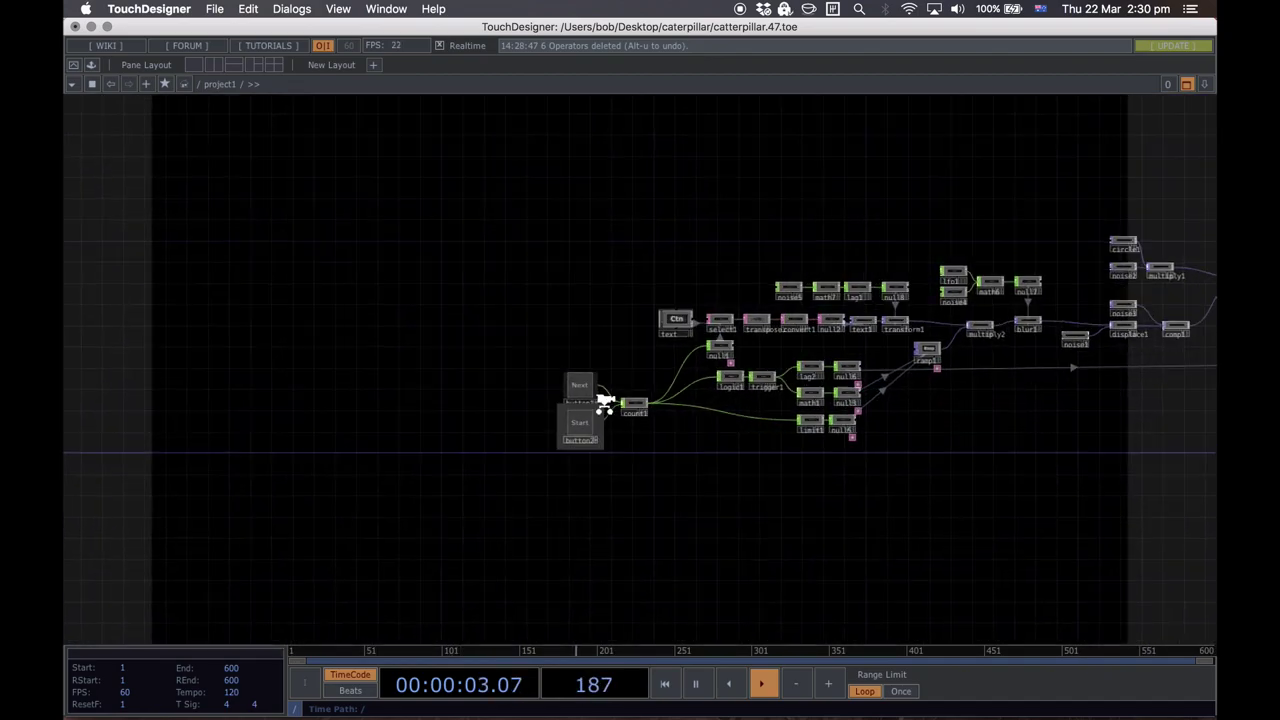
{"action": "scroll", "coordinate": [604, 408], "scroll_direction": "up", "scroll_amount": 4}
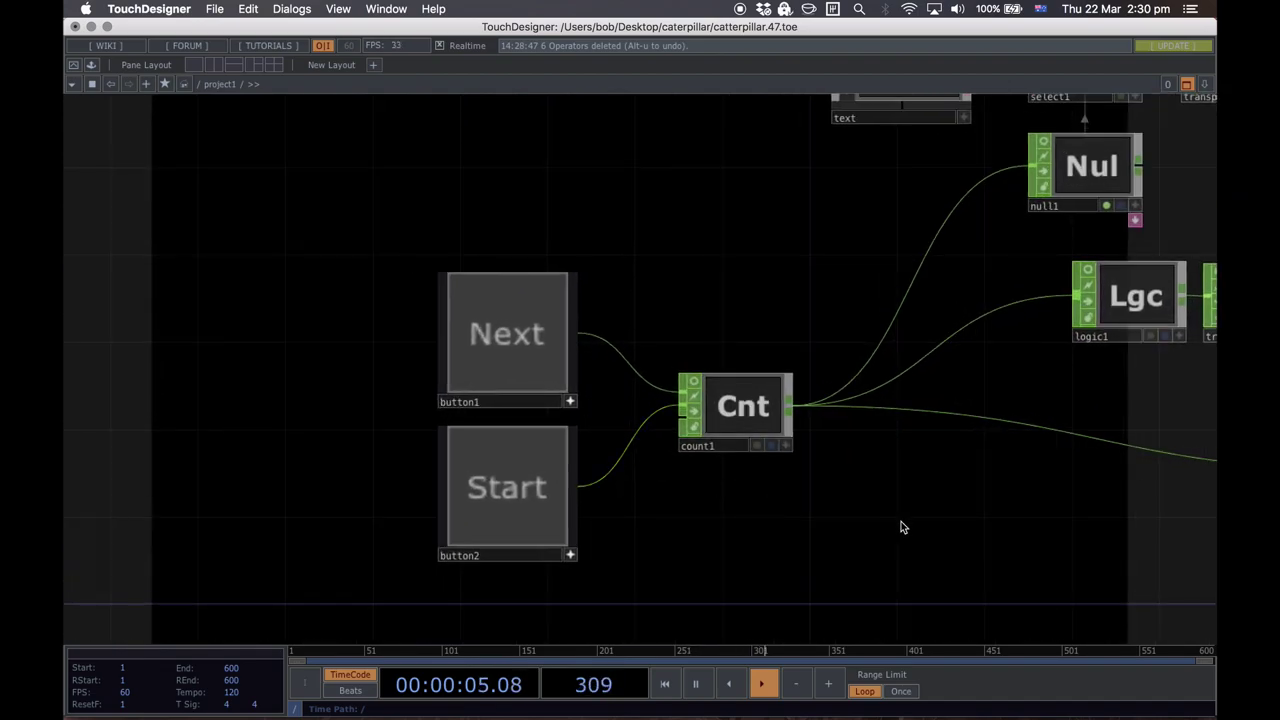
{"action": "left_click_drag", "start_coordinate": [897, 527], "coordinate": [414, 517]}
{"action": "left_click_drag", "start_coordinate": [620, 528], "coordinate": [354, 543]}
{"action": "scroll", "coordinate": [489, 539], "scroll_direction": "down", "scroll_amount": 10}
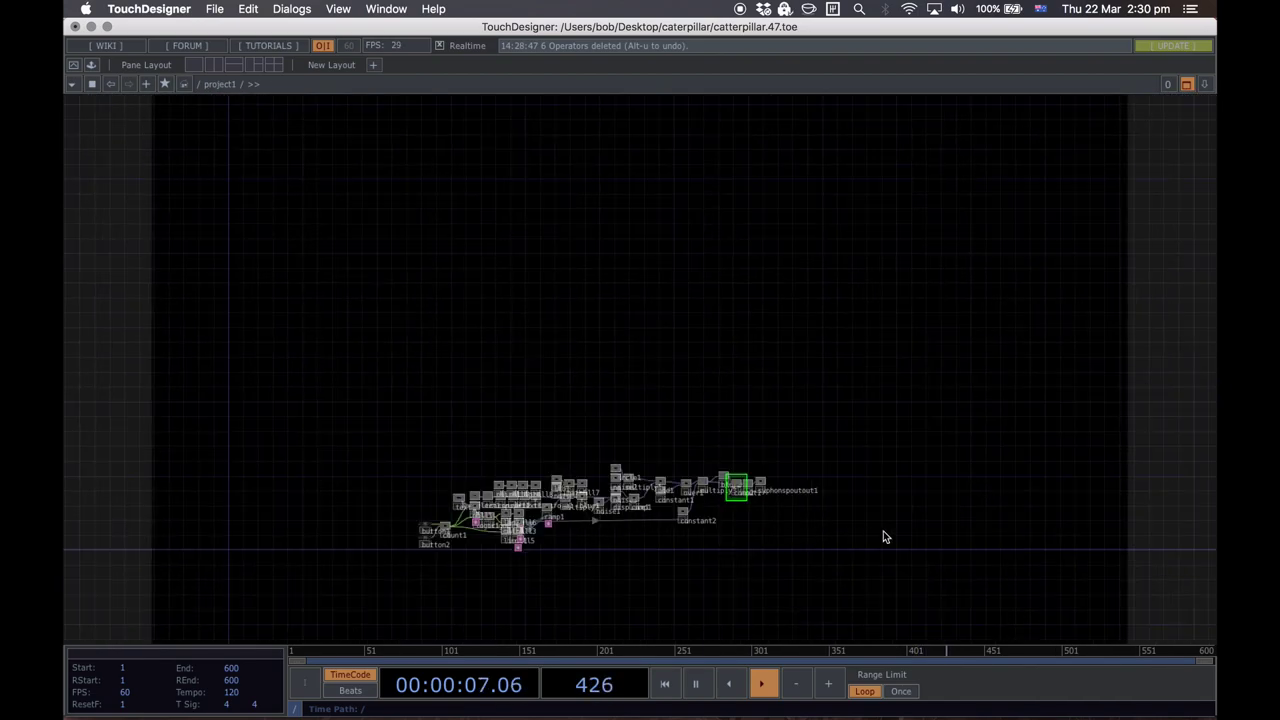
{"action": "scroll", "coordinate": [703, 541], "scroll_direction": "down", "scroll_amount": 4}
{"action": "scroll", "coordinate": [737, 431], "scroll_direction": "left", "scroll_amount": 10}
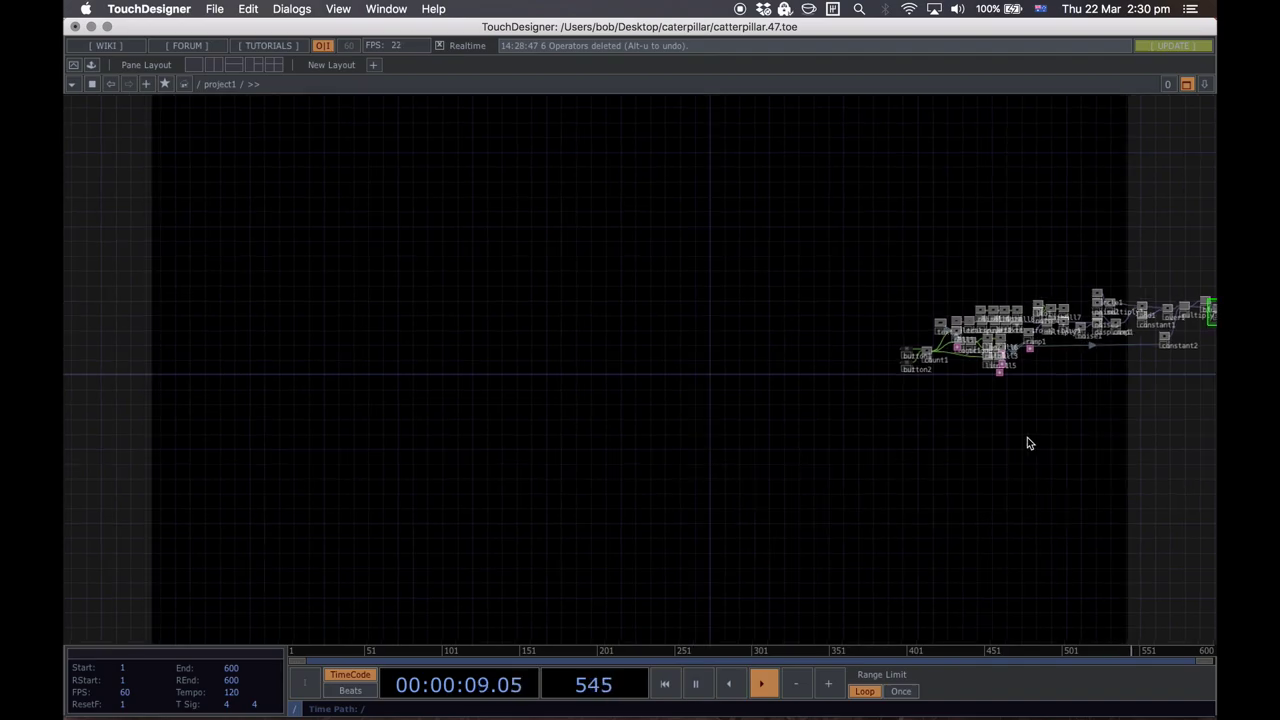
{"action": "scroll", "coordinate": [1017, 450], "scroll_direction": "right", "scroll_amount": 6}
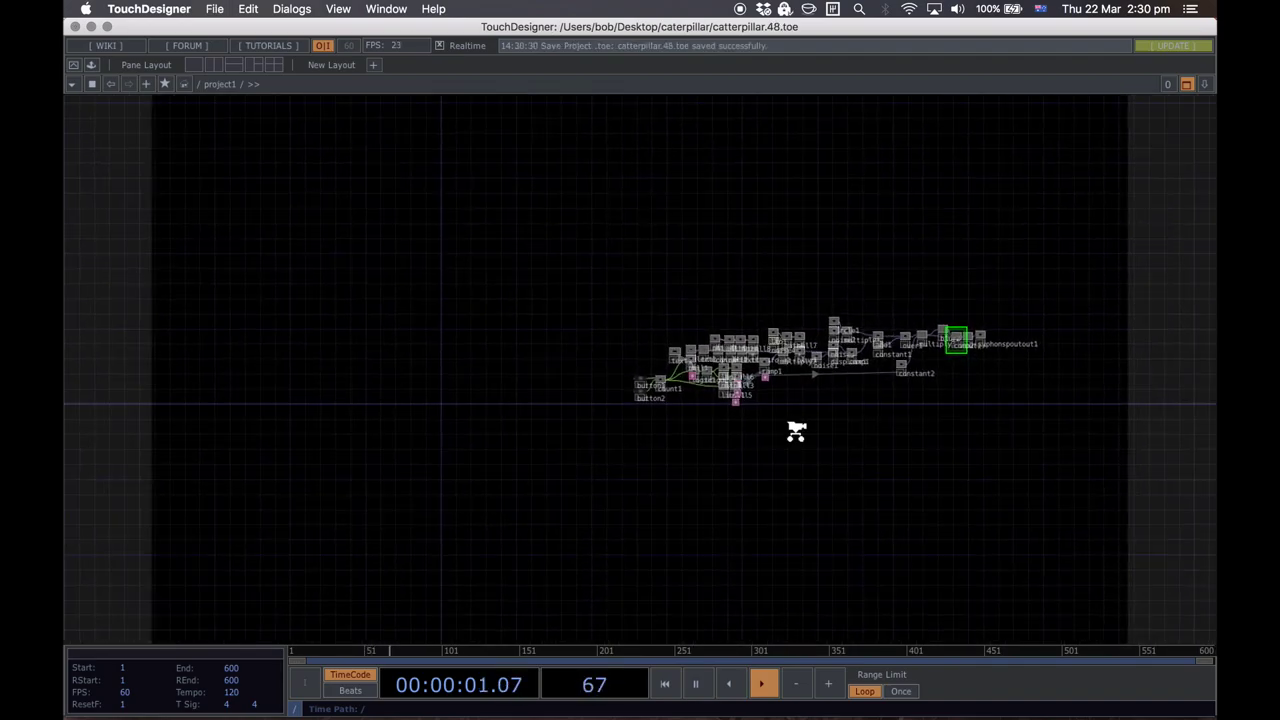
Step: Look inside the text container at its text, convert and out DATs, and return to the project1 network
{"action": "scroll", "coordinate": [834, 489], "scroll_direction": "up", "scroll_amount": 10}
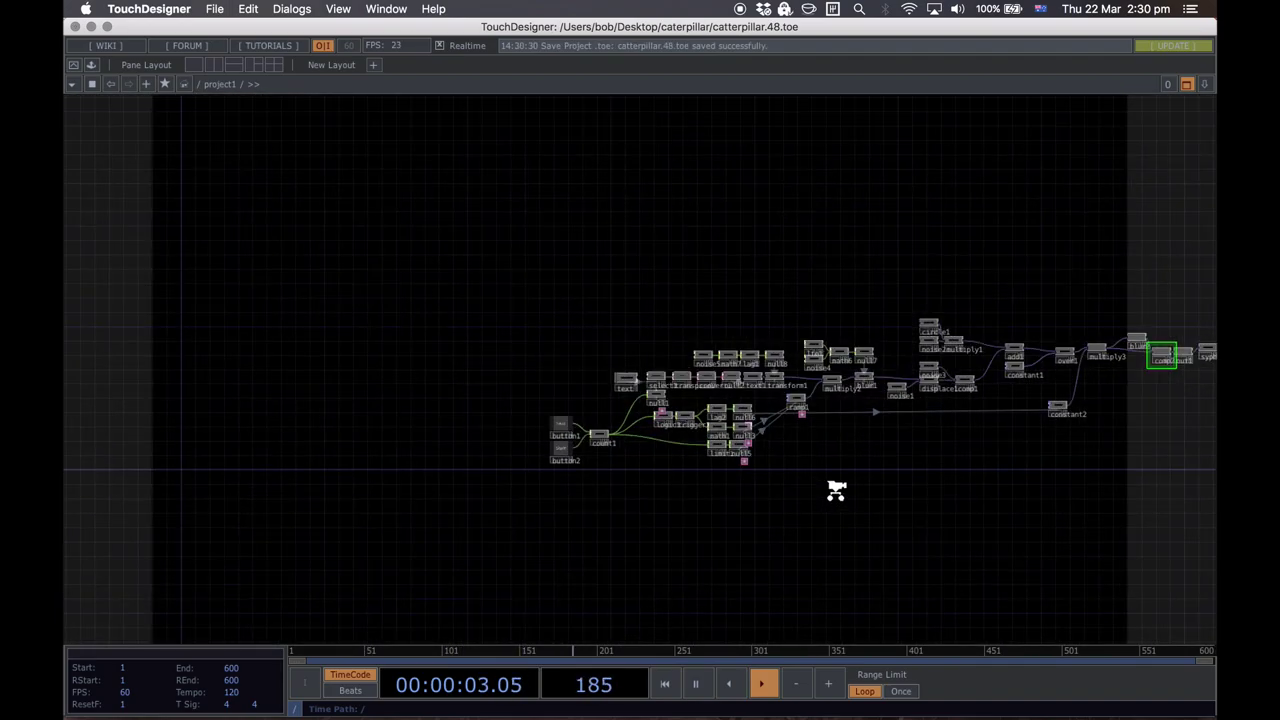
{"action": "scroll", "coordinate": [591, 503], "scroll_direction": "left", "scroll_amount": 5}
{"action": "scroll", "coordinate": [591, 503], "scroll_direction": "up", "scroll_amount": 3}
{"action": "scroll", "coordinate": [578, 402], "scroll_direction": "up", "scroll_amount": 8}
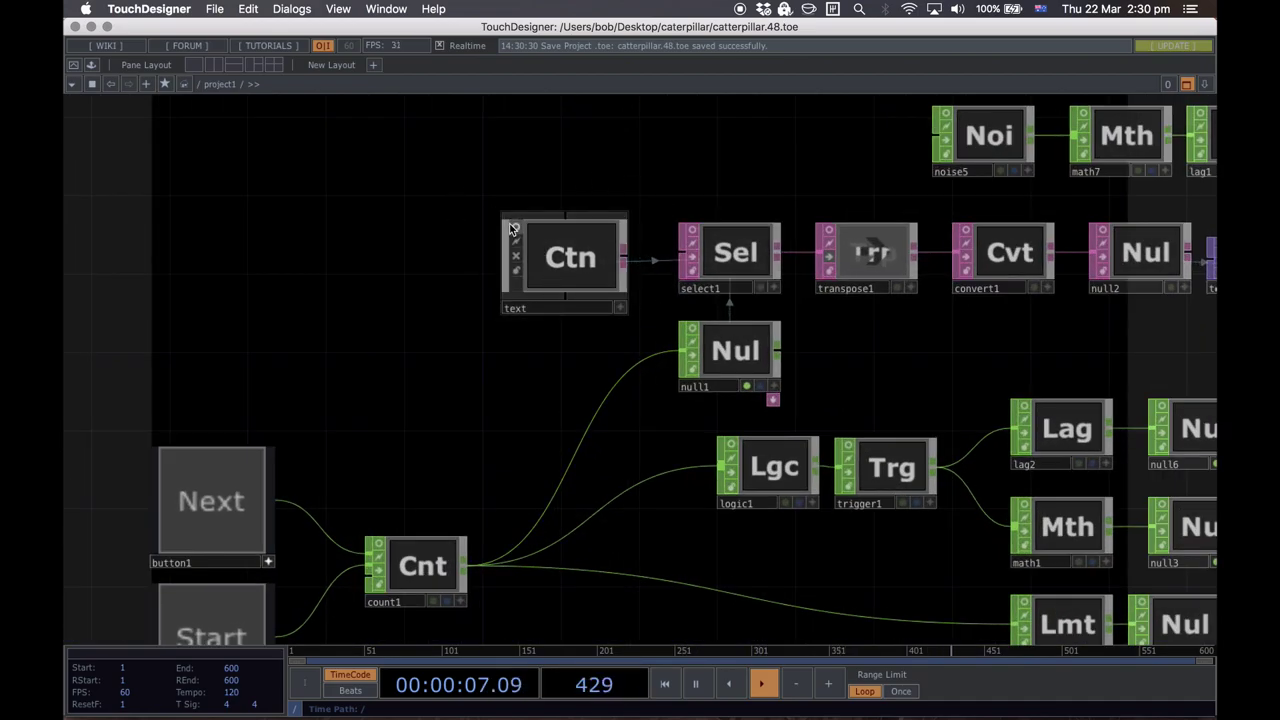
{"action": "scroll", "coordinate": [547, 247], "scroll_direction": "up", "scroll_amount": 3}
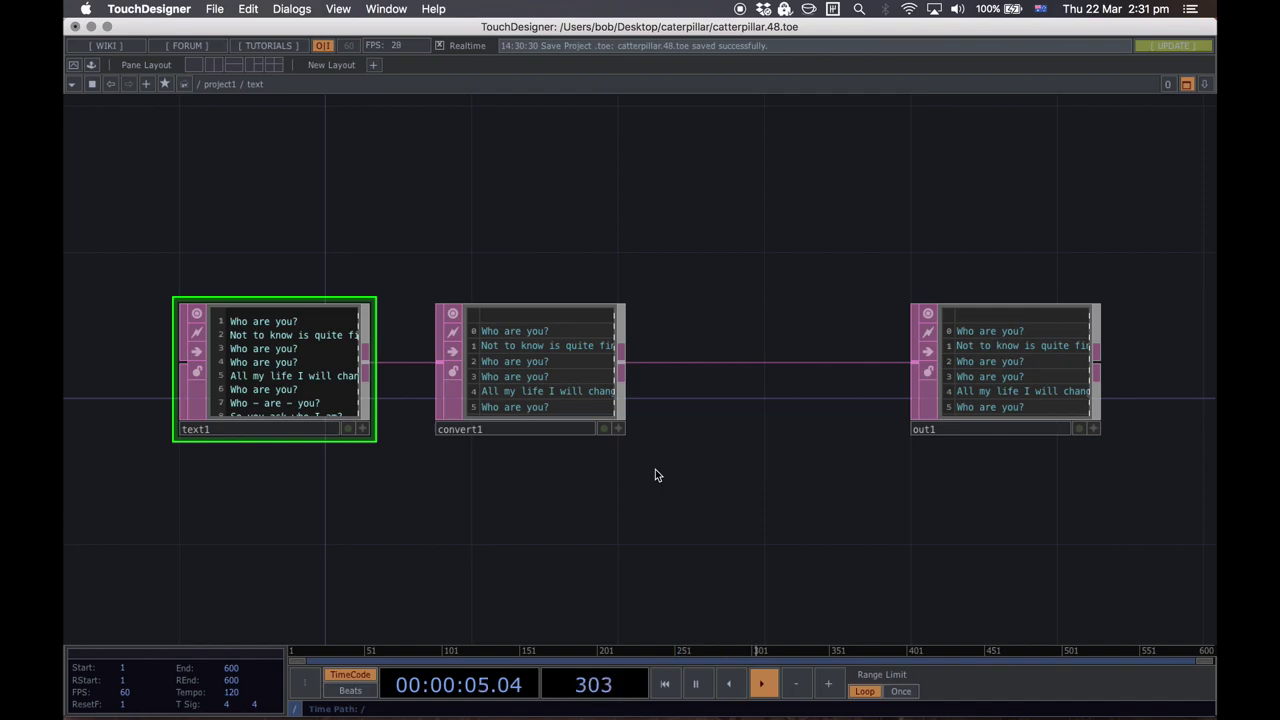
{"action": "scroll", "coordinate": [655, 469], "scroll_direction": "down", "scroll_amount": 5}
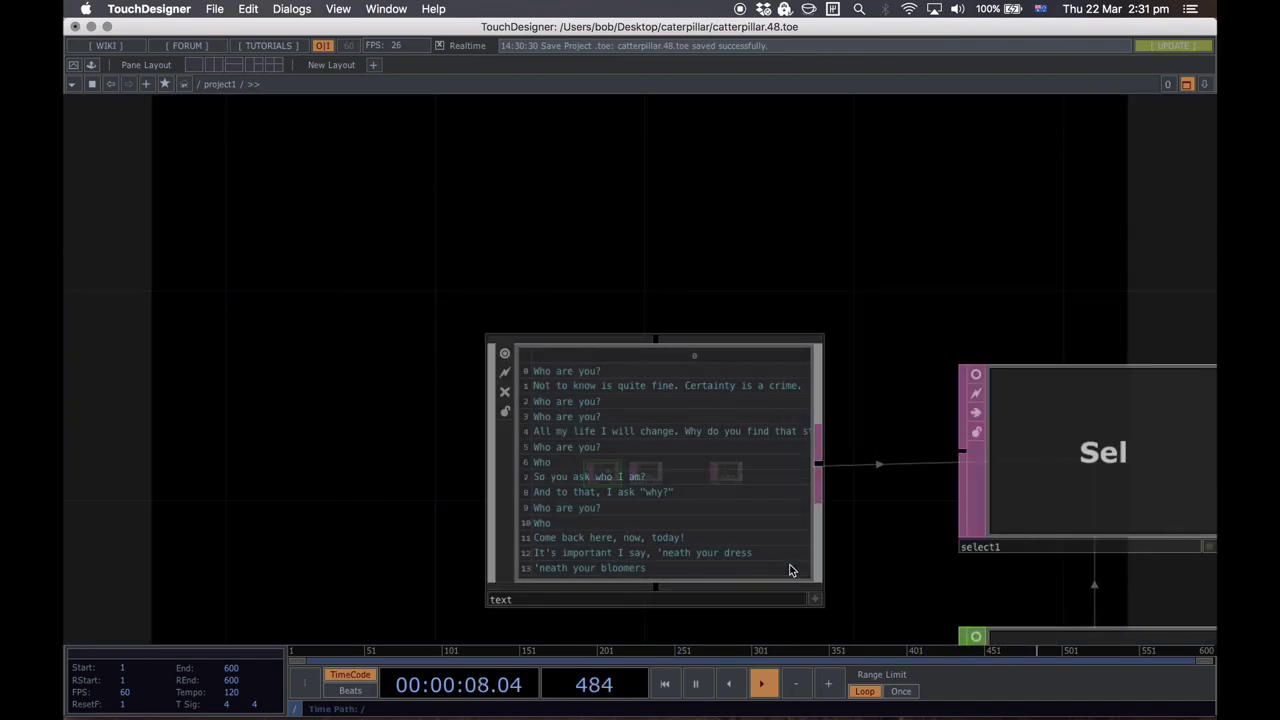
Step: Trace the network from the text container and null1 back to the Next and Start buttons, and save the project
{"action": "left_click_drag", "start_coordinate": [830, 412], "coordinate": [756, 188]}
{"action": "left_click_drag", "start_coordinate": [772, 446], "coordinate": [750, 332]}
{"action": "left_click_drag", "start_coordinate": [800, 441], "coordinate": [820, 419]}
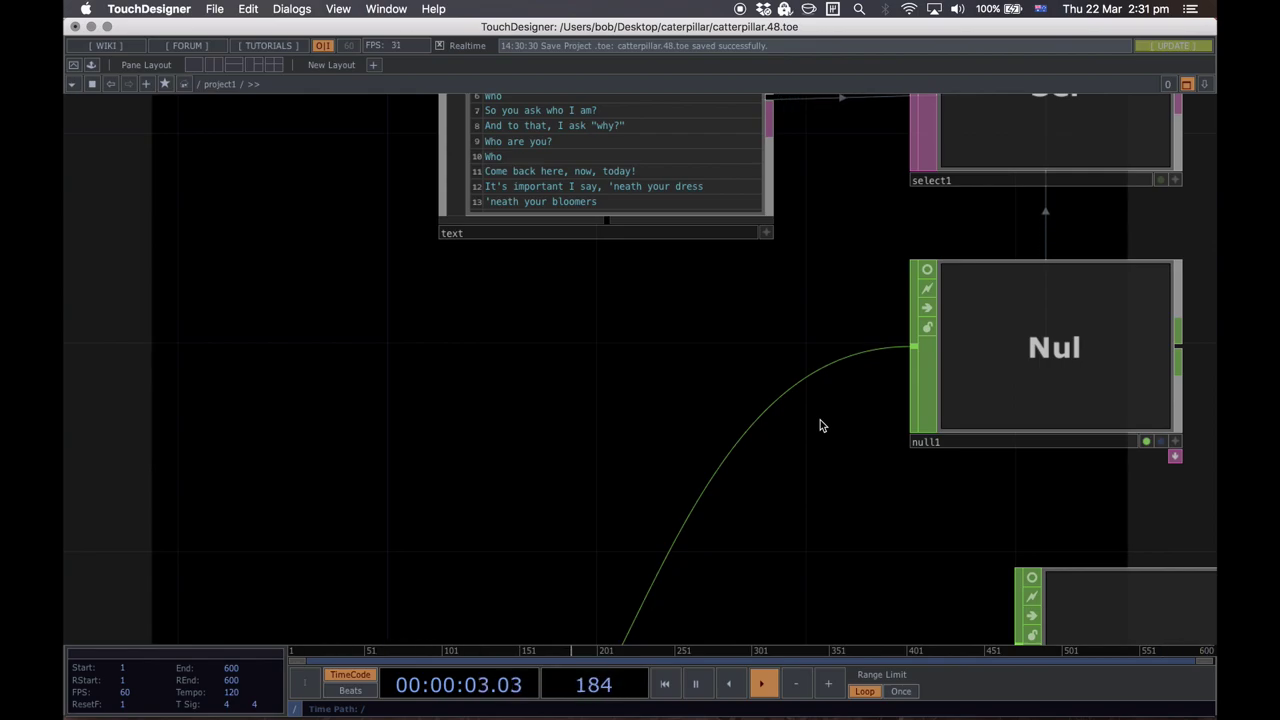
{"action": "scroll", "coordinate": [823, 428], "scroll_direction": "down", "scroll_amount": 1}
{"action": "left_click_drag", "start_coordinate": [826, 441], "coordinate": [698, 454]}
{"action": "scroll", "coordinate": [698, 454], "scroll_direction": "down", "scroll_amount": 1}
{"action": "left_click_drag", "start_coordinate": [775, 528], "coordinate": [936, 460]}
{"action": "left_click_drag", "start_coordinate": [246, 586], "coordinate": [1093, 460]}
{"action": "scroll", "coordinate": [1093, 460], "scroll_direction": "left", "scroll_amount": 10}
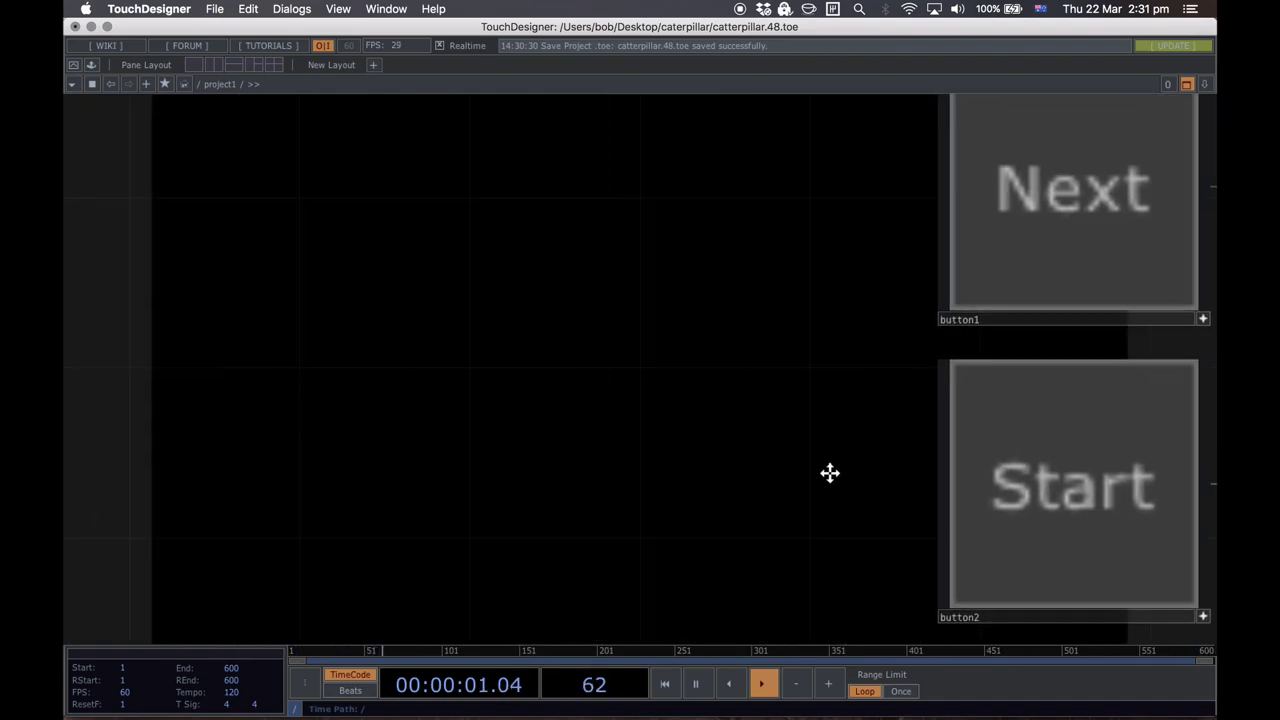
{"action": "scroll", "coordinate": [751, 475], "scroll_direction": "right", "scroll_amount": 3}
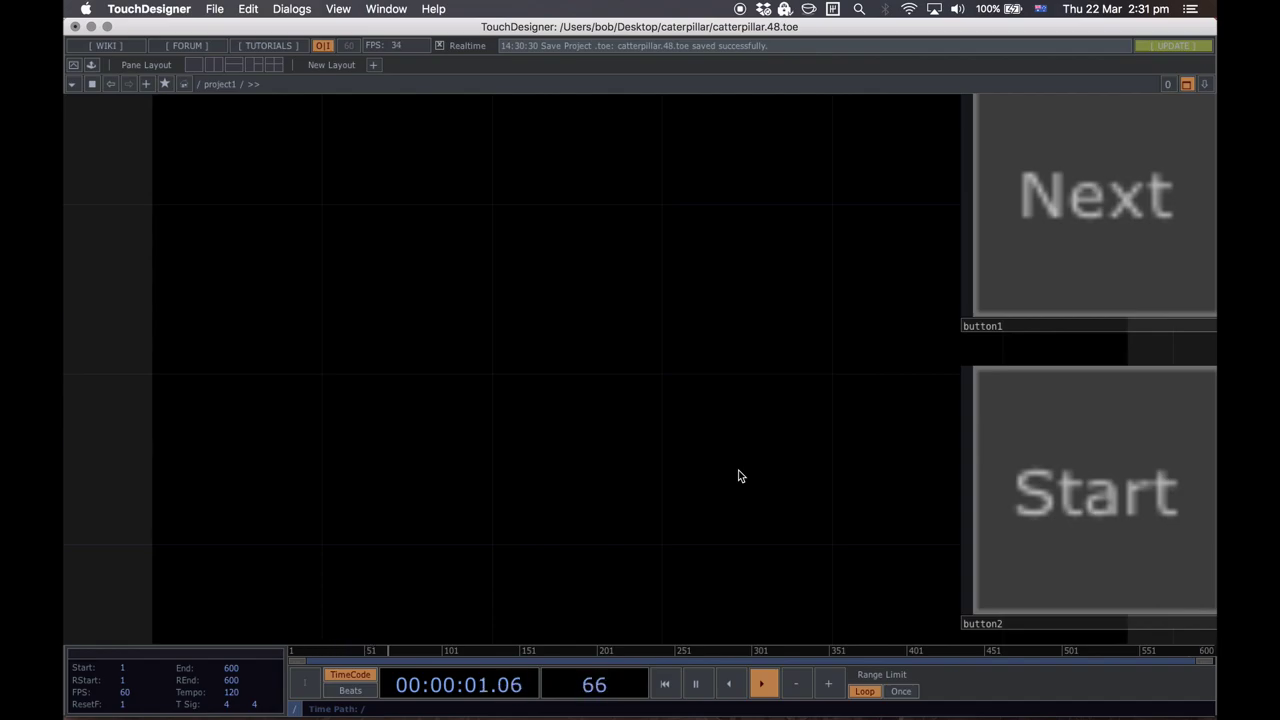
{"action": "key", "text": "super+s"}
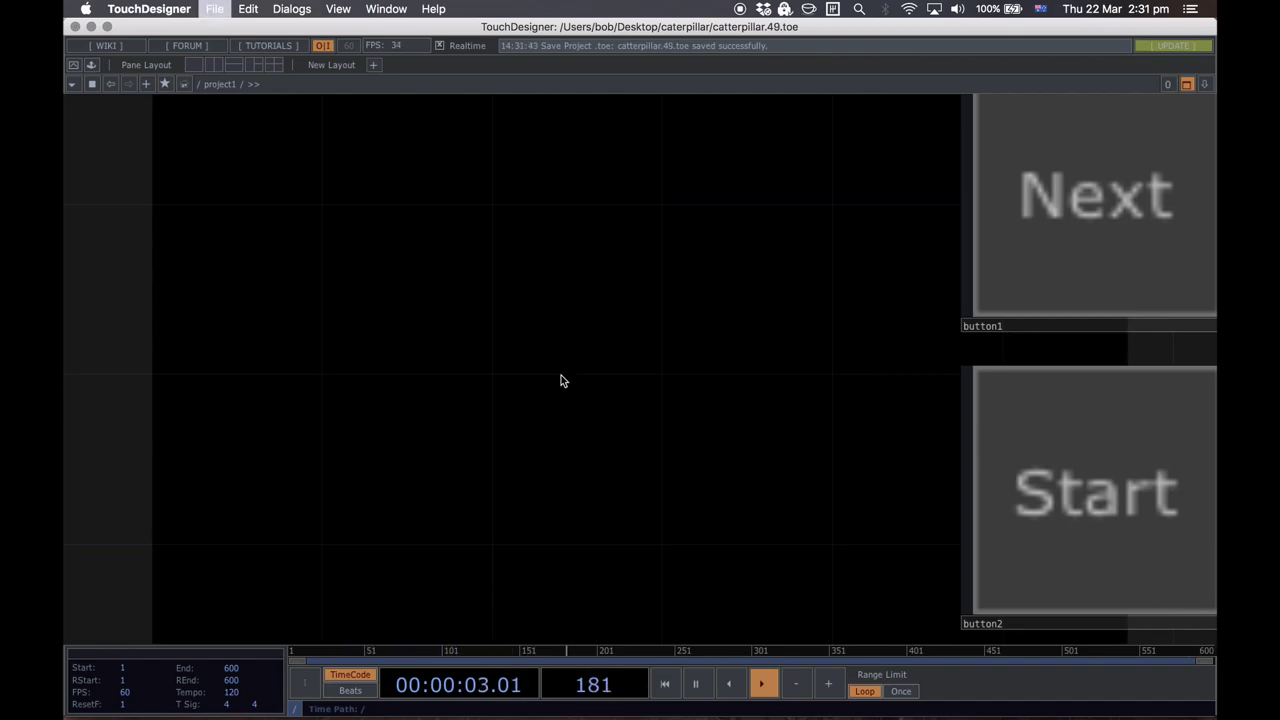